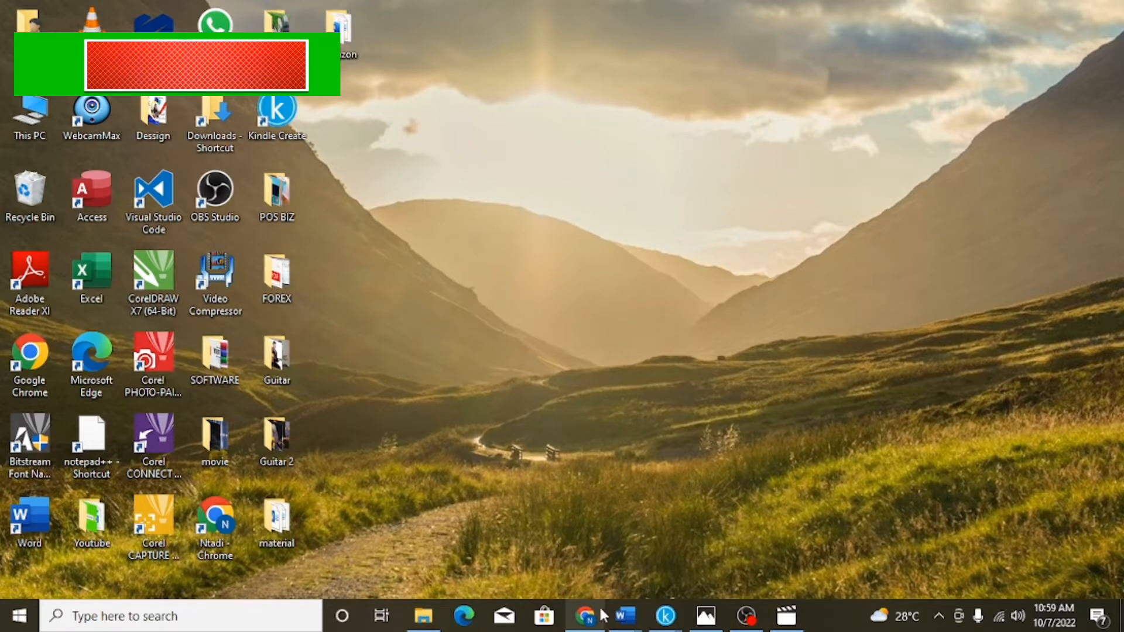
Switch to the KDP bookshelf in Chrome and check the status details of the book's Kindle eBook and paperback editions
click(586, 616)
scroll(617, 301, up, 7)
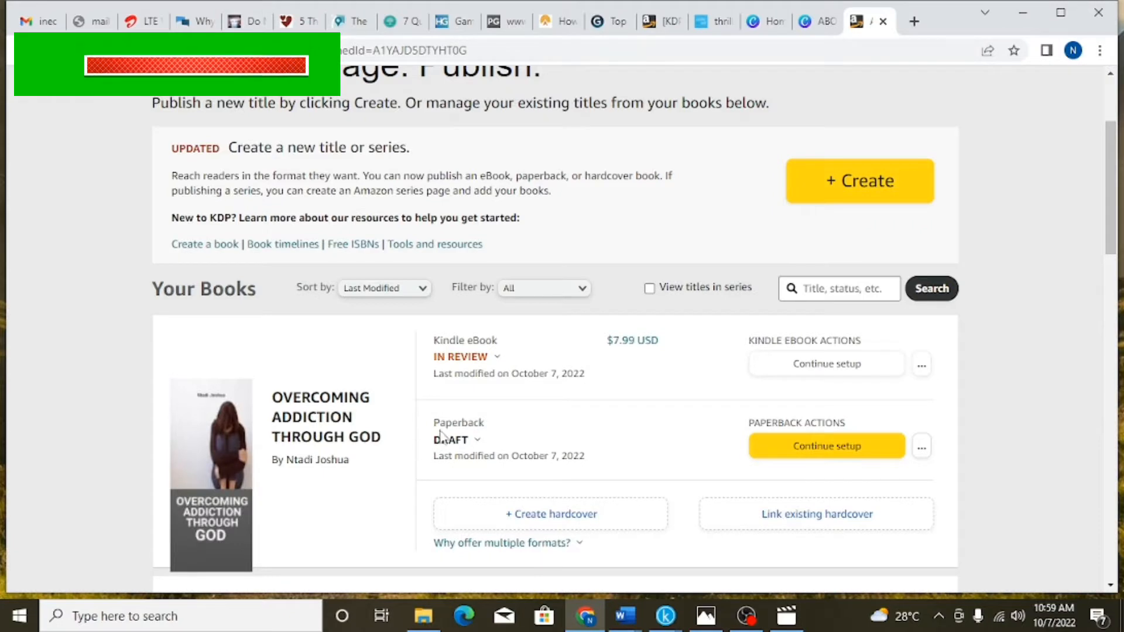
click(462, 357)
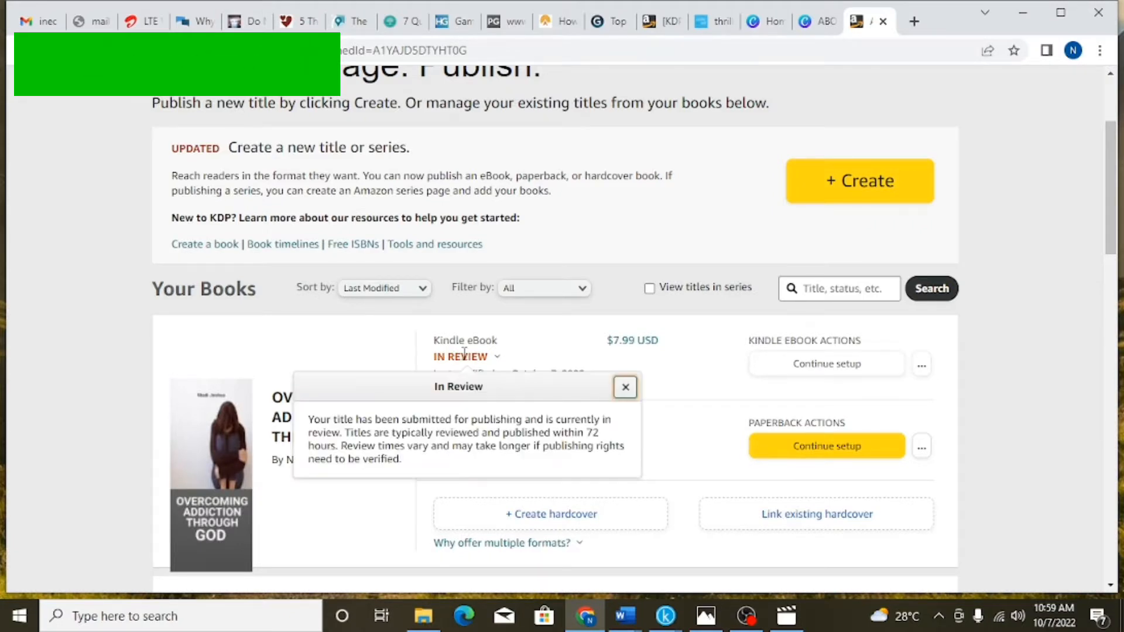
click(496, 354)
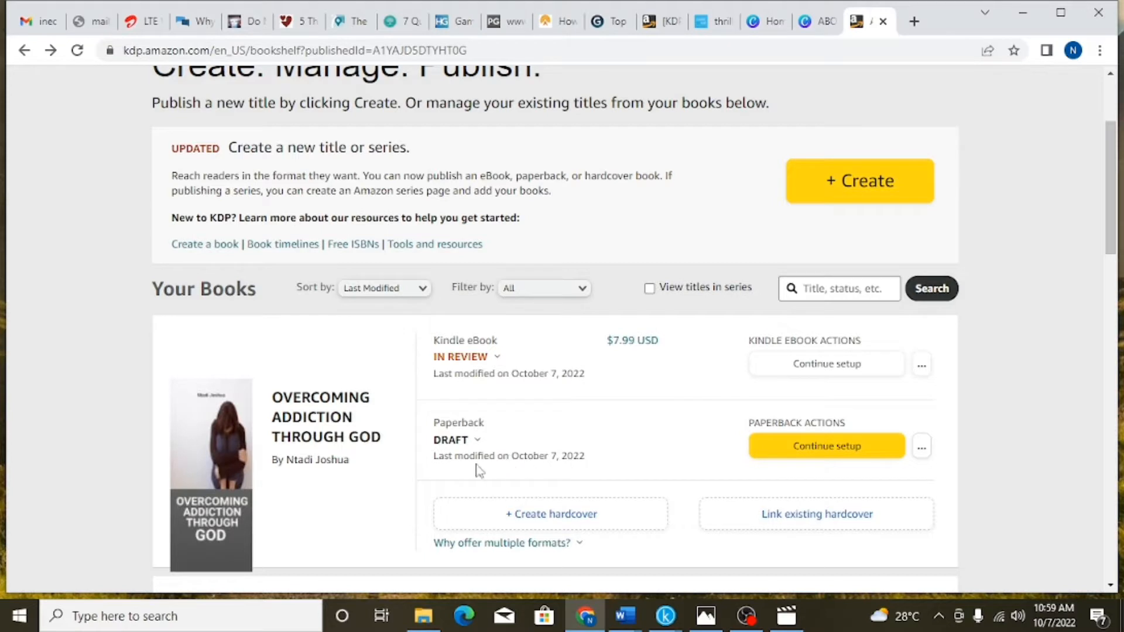
click(449, 439)
click(616, 467)
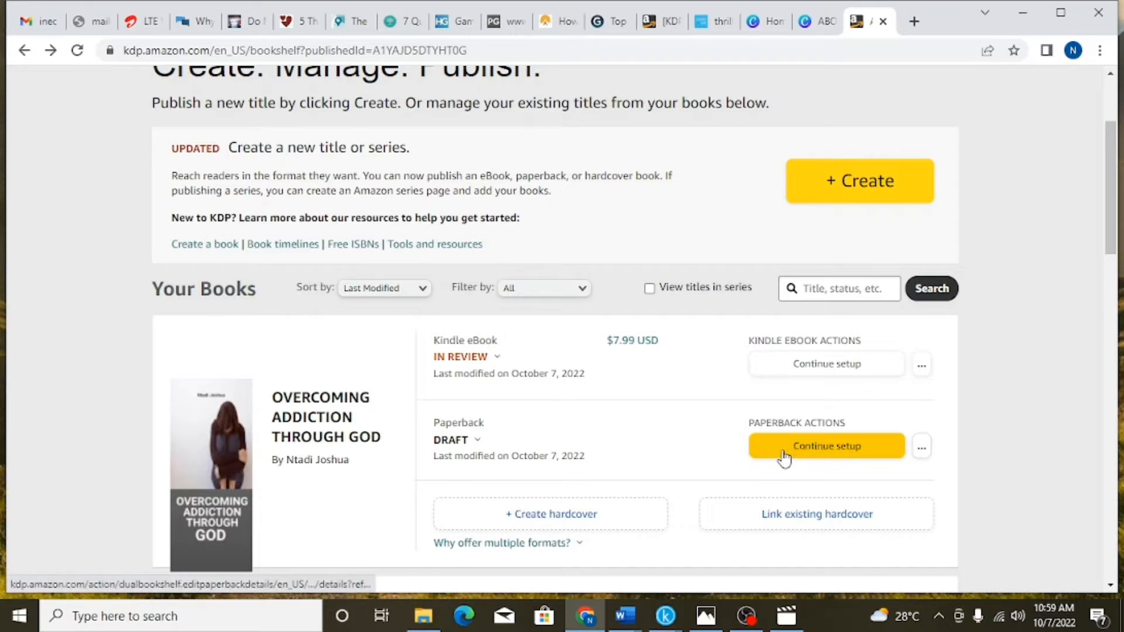
Continue the paperback setup of OVERCOMING ADDICTION THROUGH GOD and review its language, title, series, edition, author and contributor details
click(854, 463)
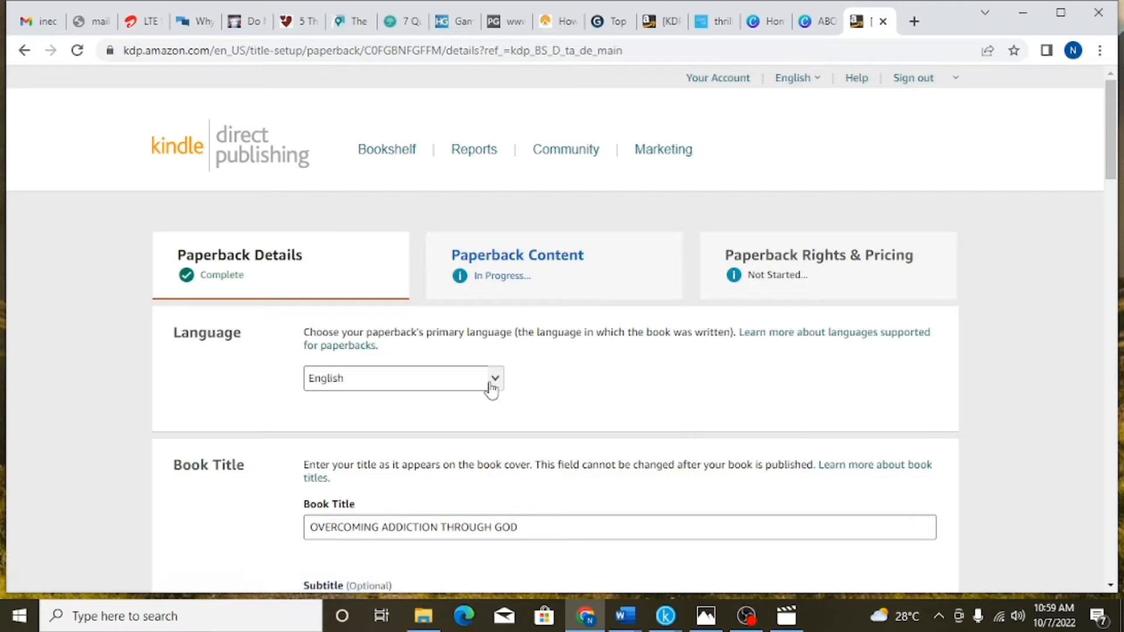
scroll(491, 389, down, 1)
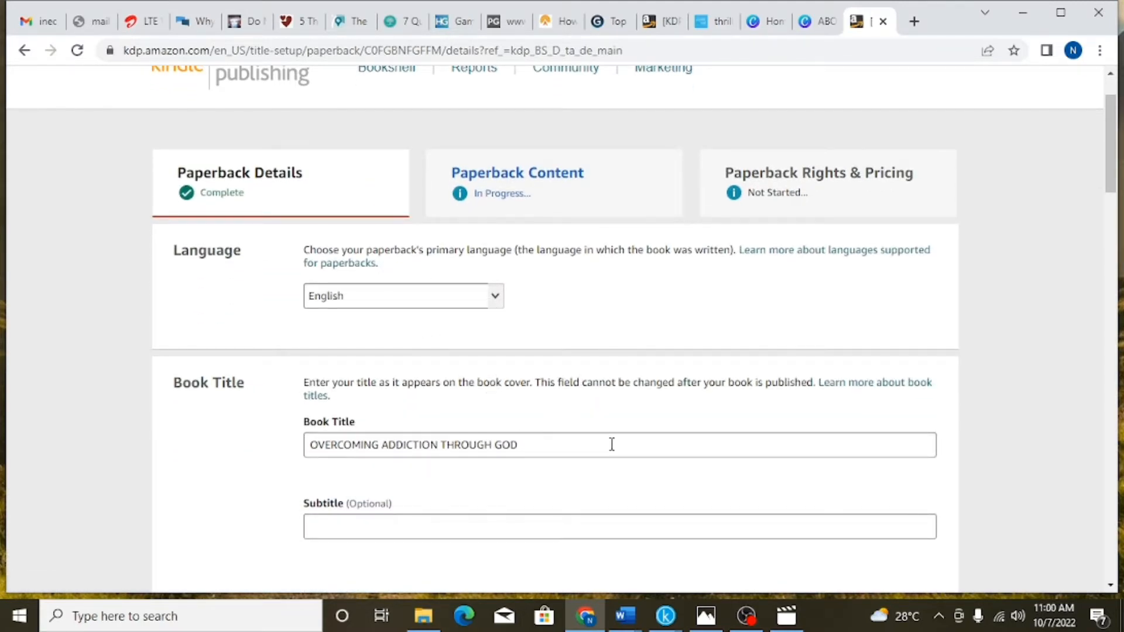
scroll(612, 444, down, 7)
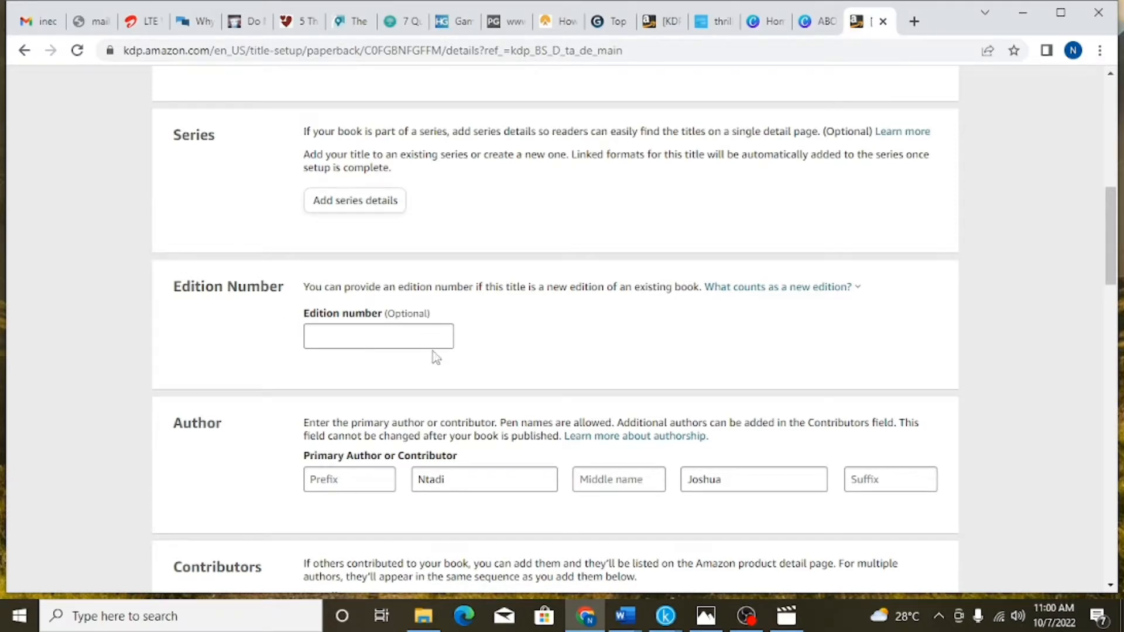
scroll(556, 433, down, 3)
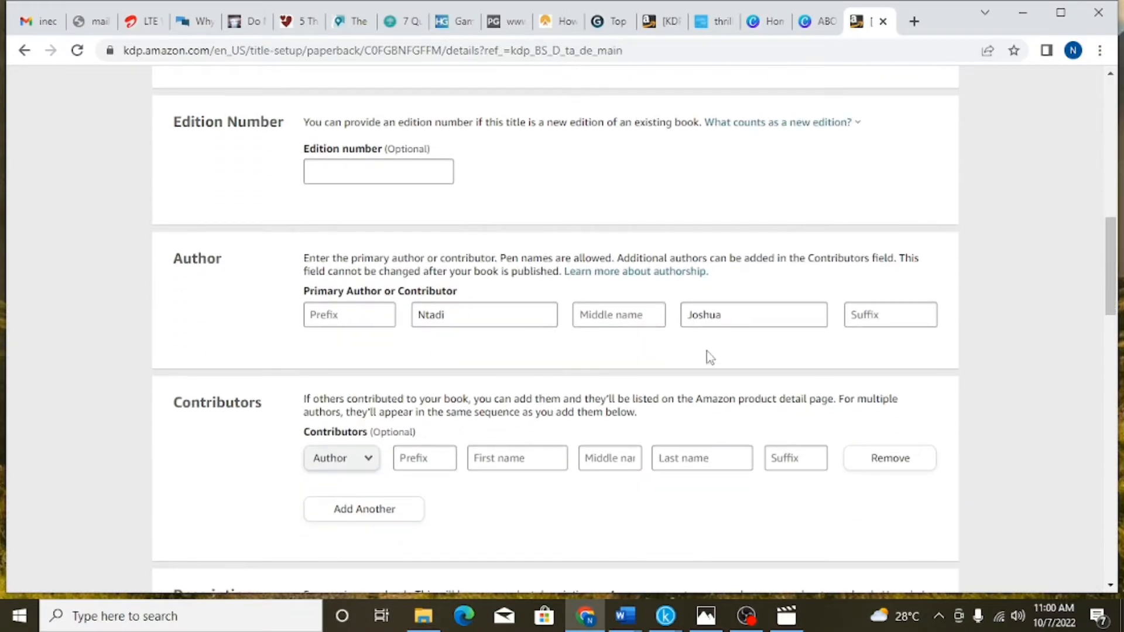
scroll(552, 492, down, 4)
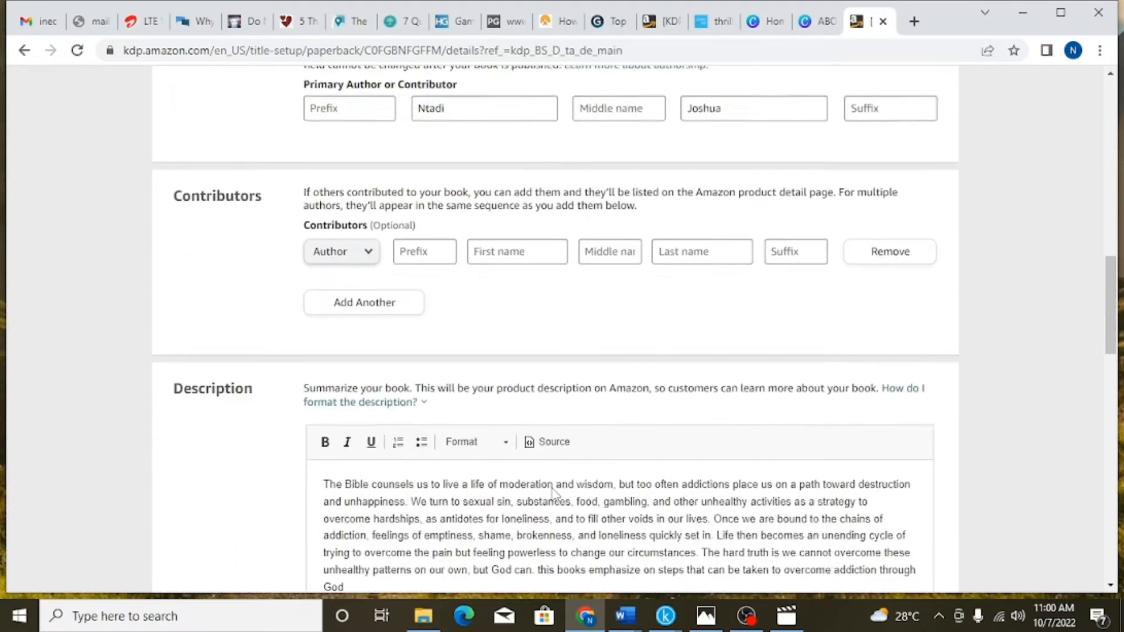
scroll(515, 433, up, 1)
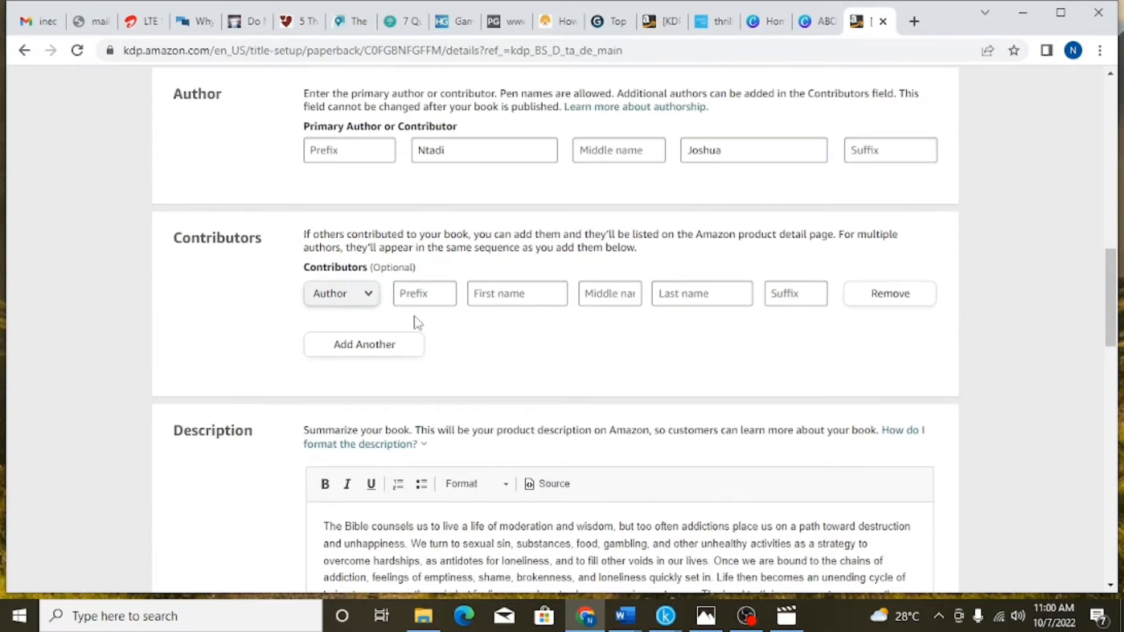
scroll(592, 358, down, 5)
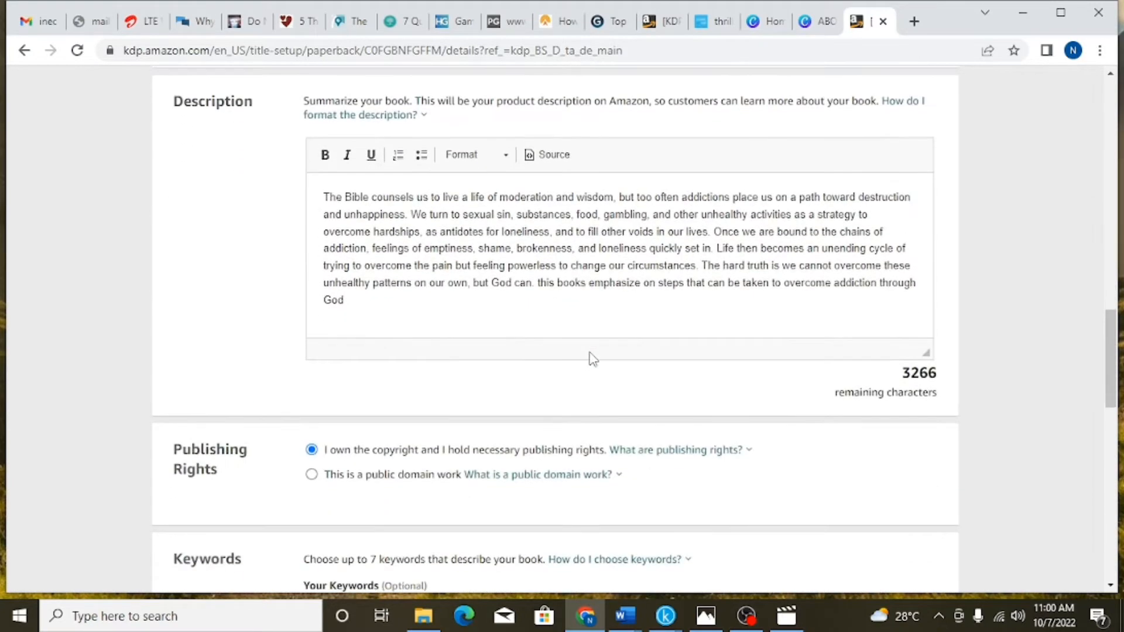
In the description's last sentence, capitalize "This" and remove the space before it
scroll(591, 358, up, 1)
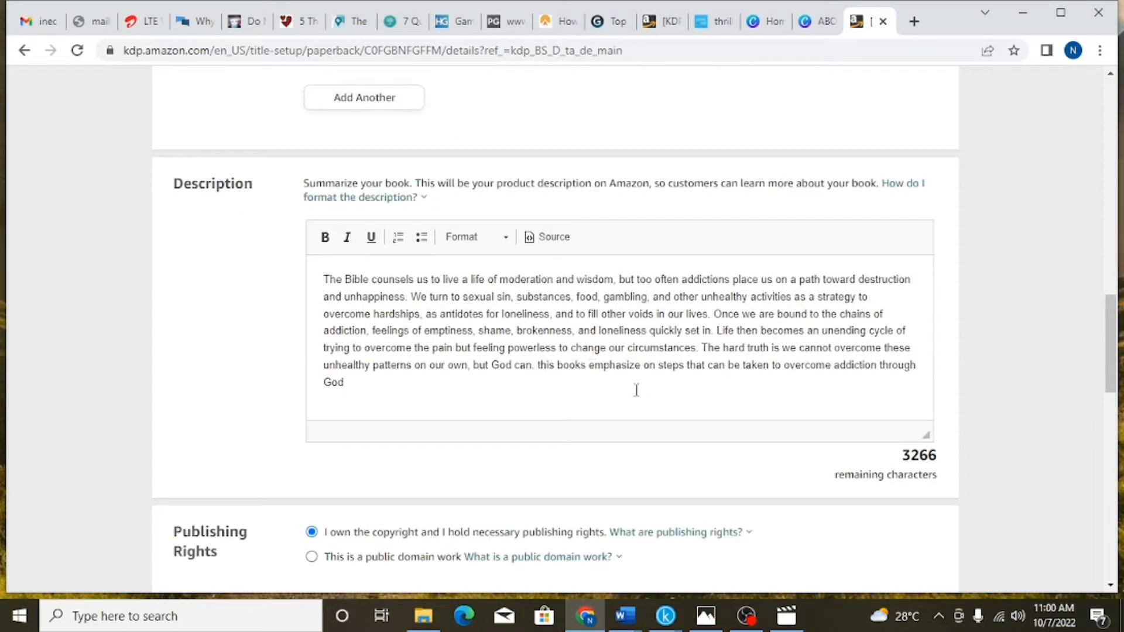
click(540, 365)
key(Delete)
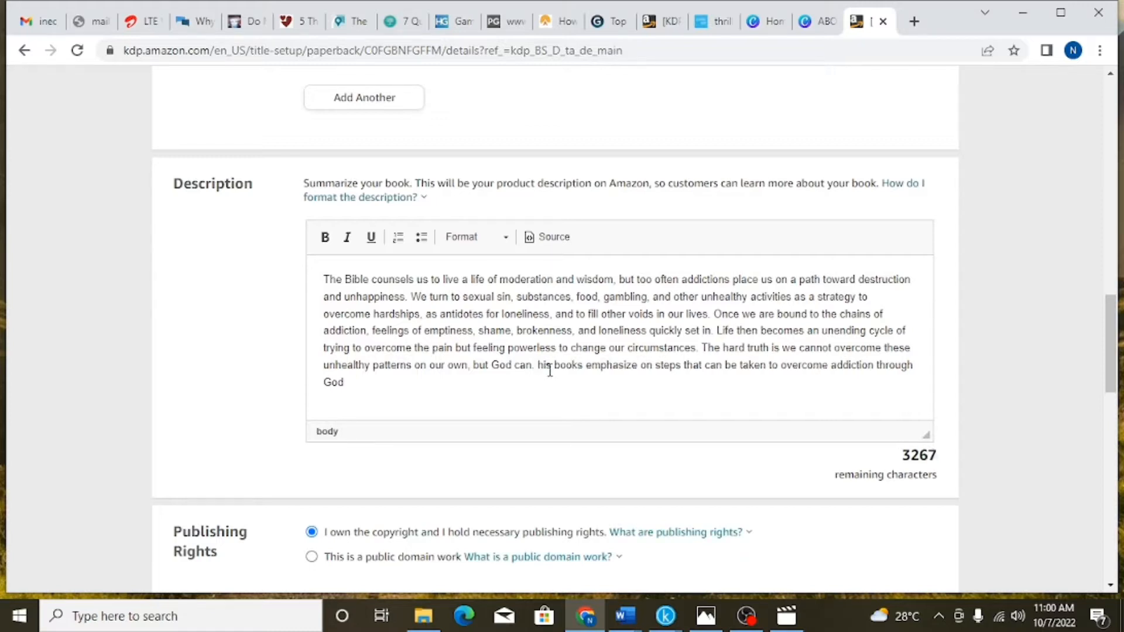
text(T)
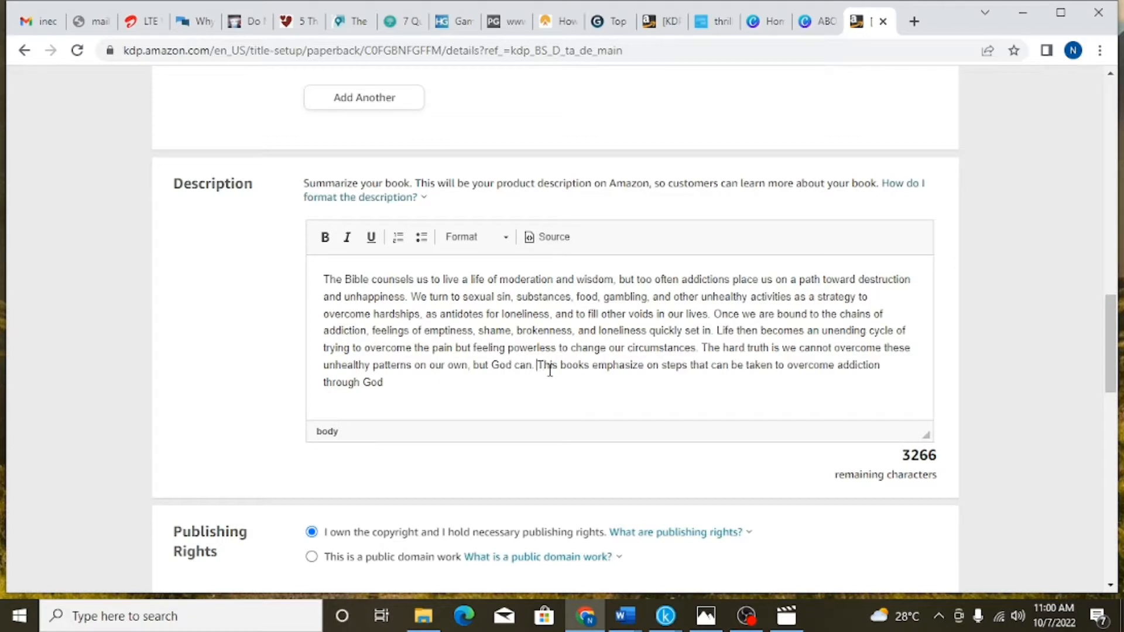
key(BackSpace)
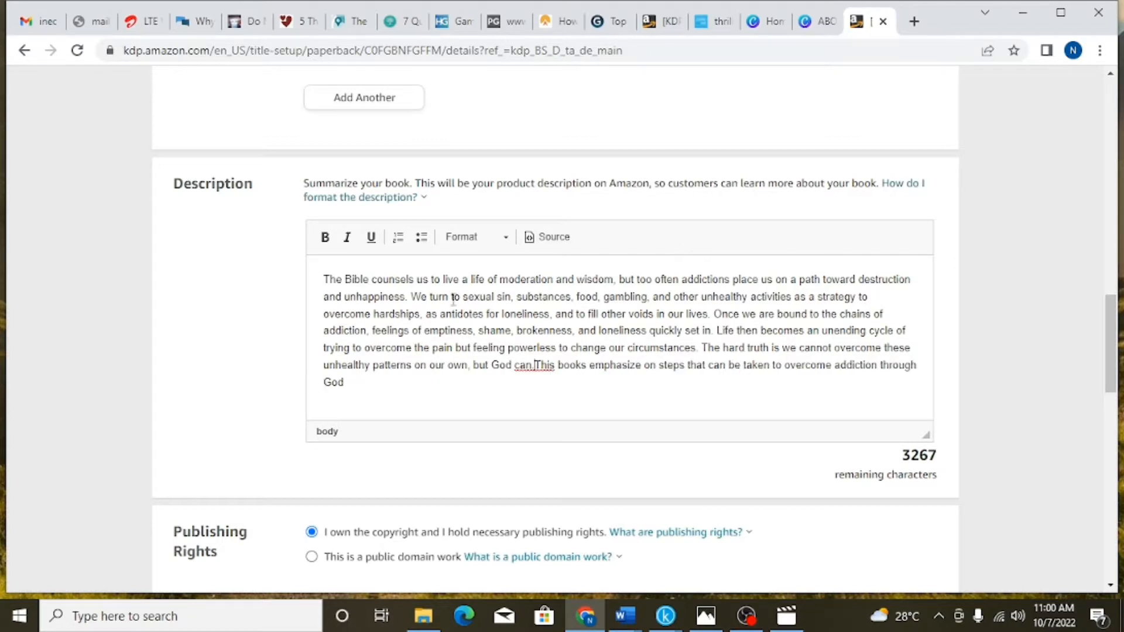
Read the explanation of a public domain work under Publishing Rights, and look over the keywords section
scroll(445, 285, down, 4)
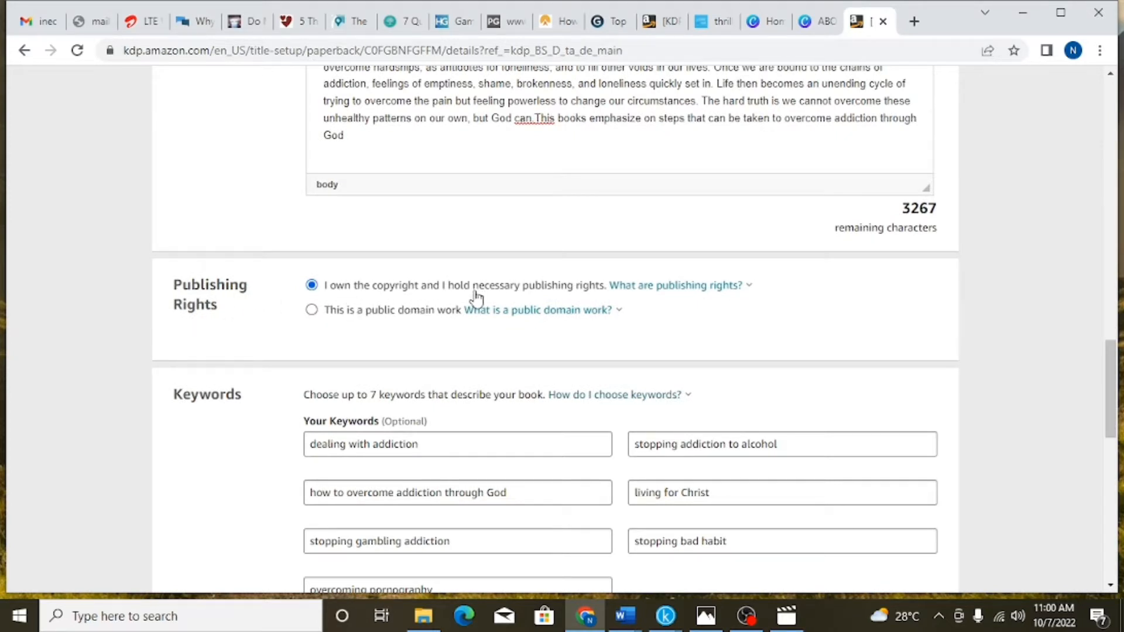
click(571, 309)
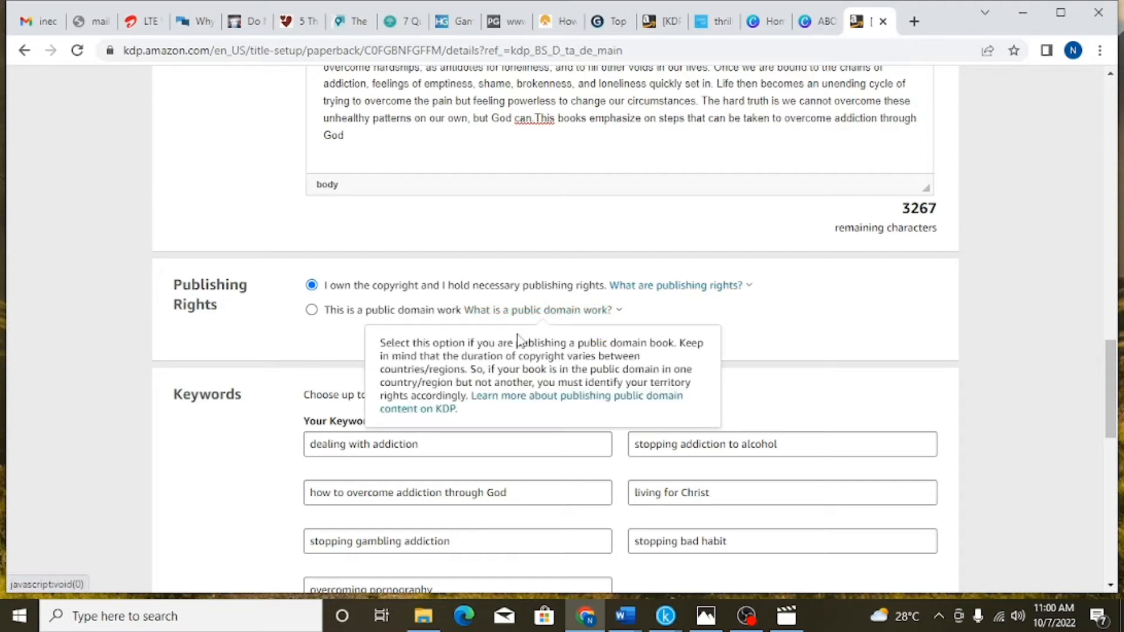
scroll(516, 342, down, 3)
click(261, 311)
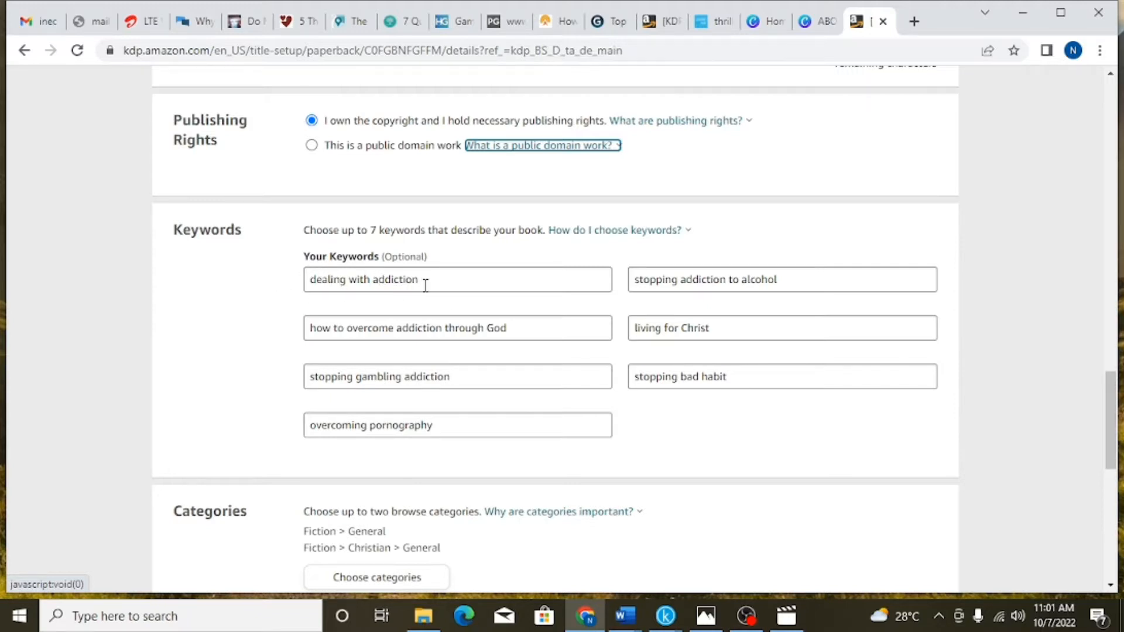
Search Google for "addiction causes" in a new browser tab and look through the results for keyword ideas
click(913, 22)
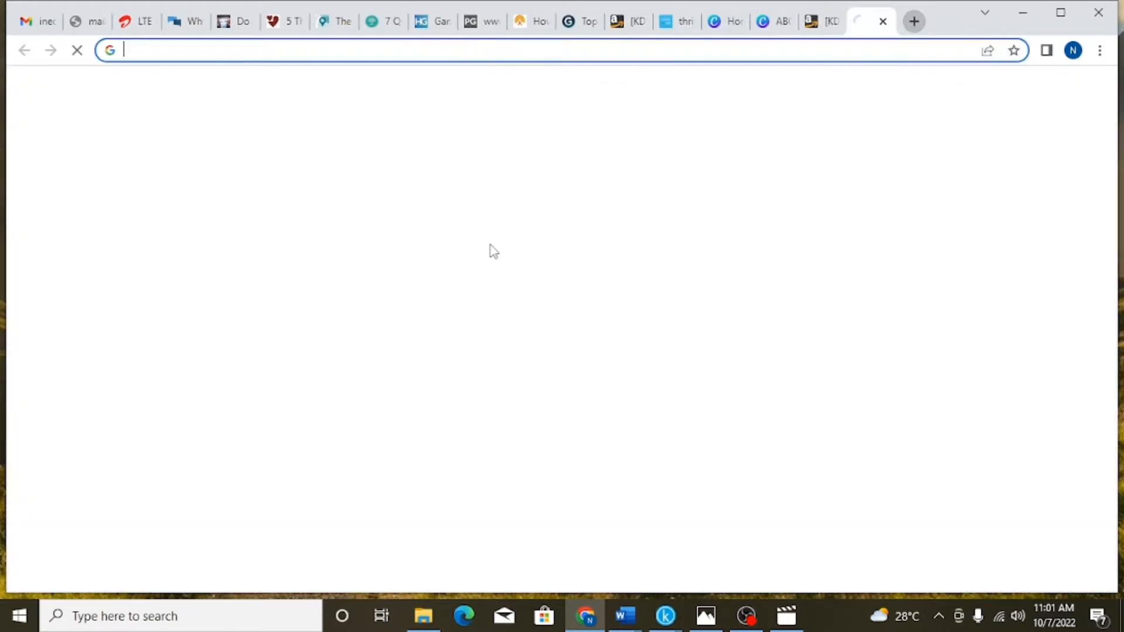
click(427, 351)
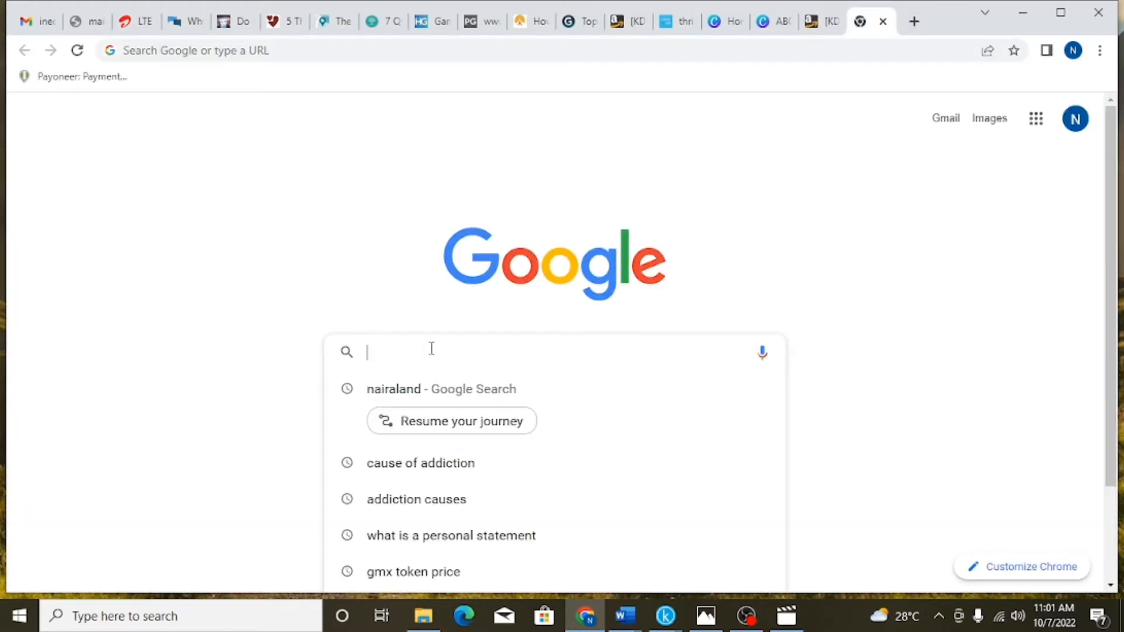
text(ADD)
key(Return)
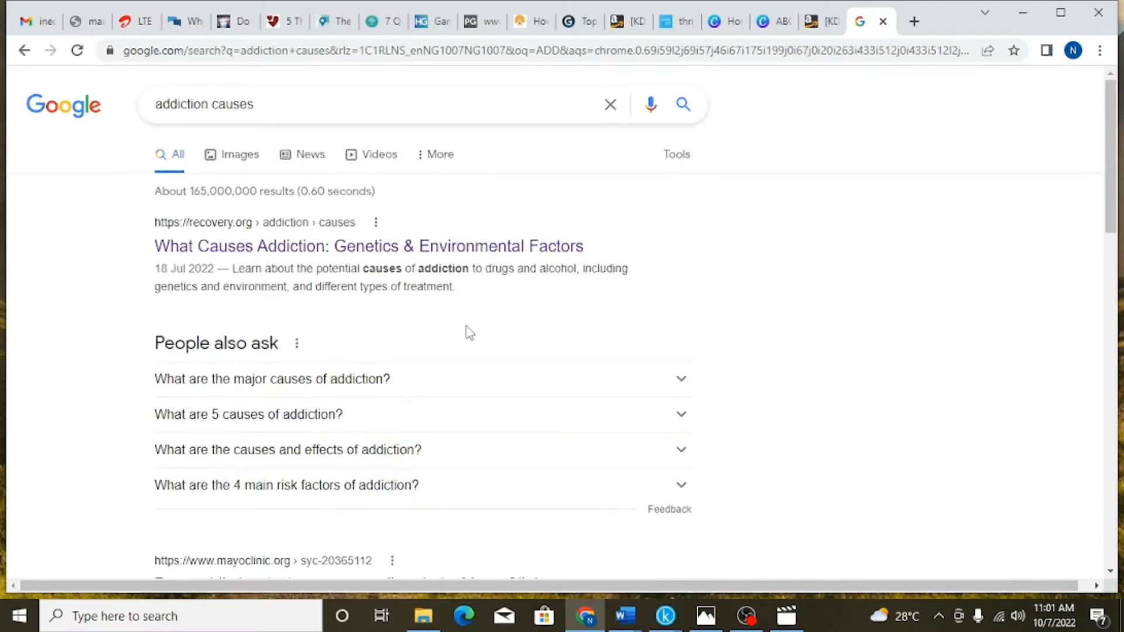
scroll(466, 332, down, 15)
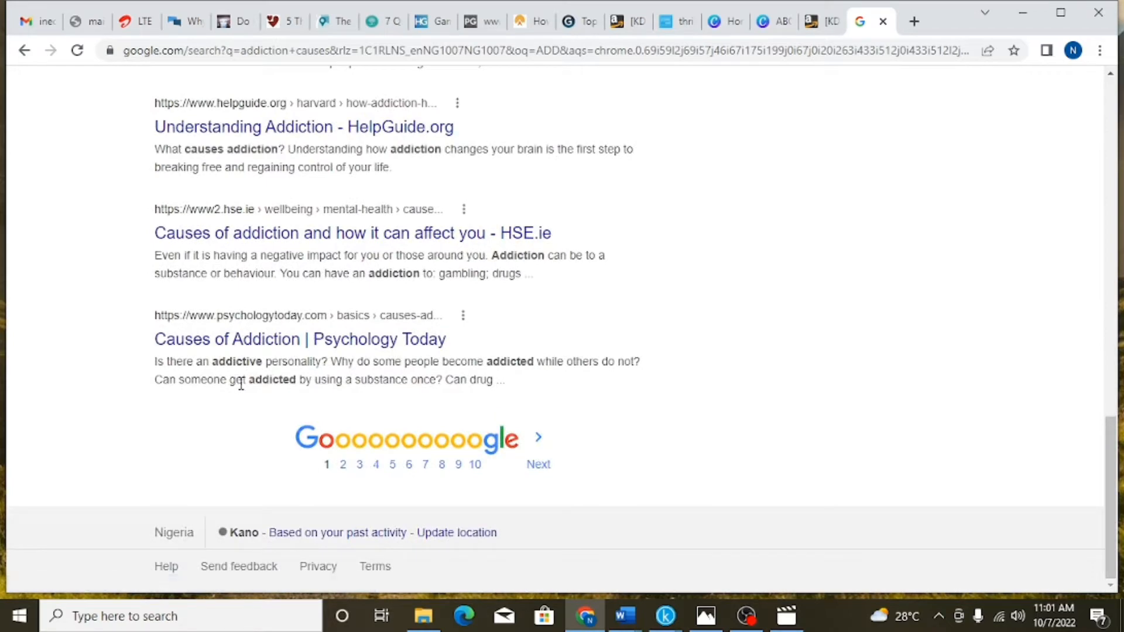
scroll(402, 358, up, 10)
scroll(402, 358, up, 6)
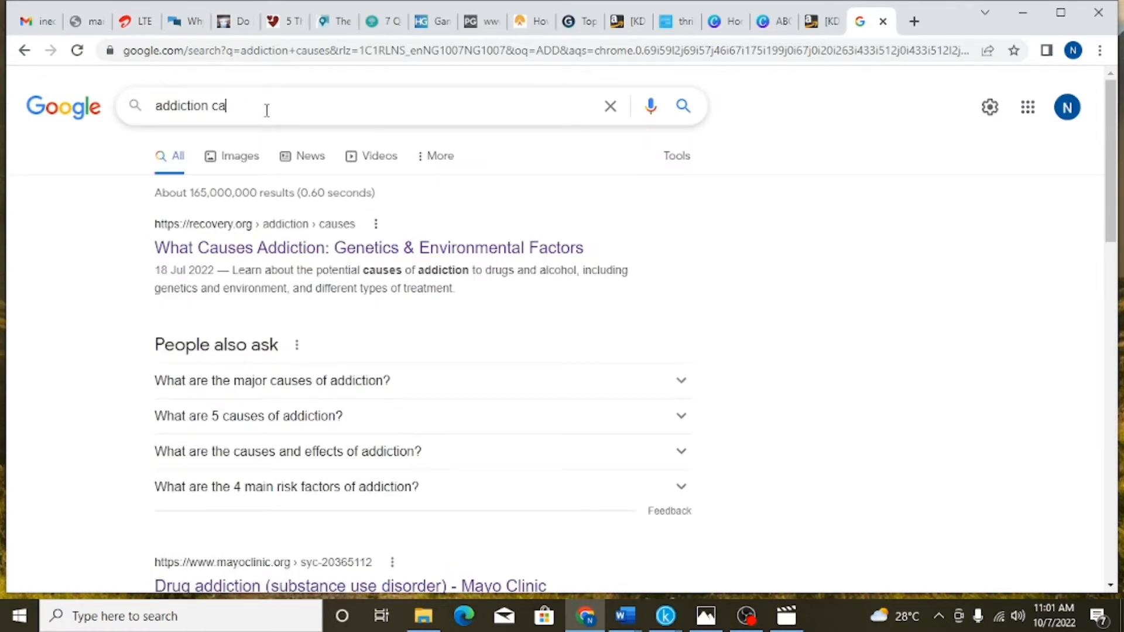
Shorten the Google search to "addiction", look through the results and related questions, and close the search tab
key(BackSpace)
key(BackSpace)
key(Return)
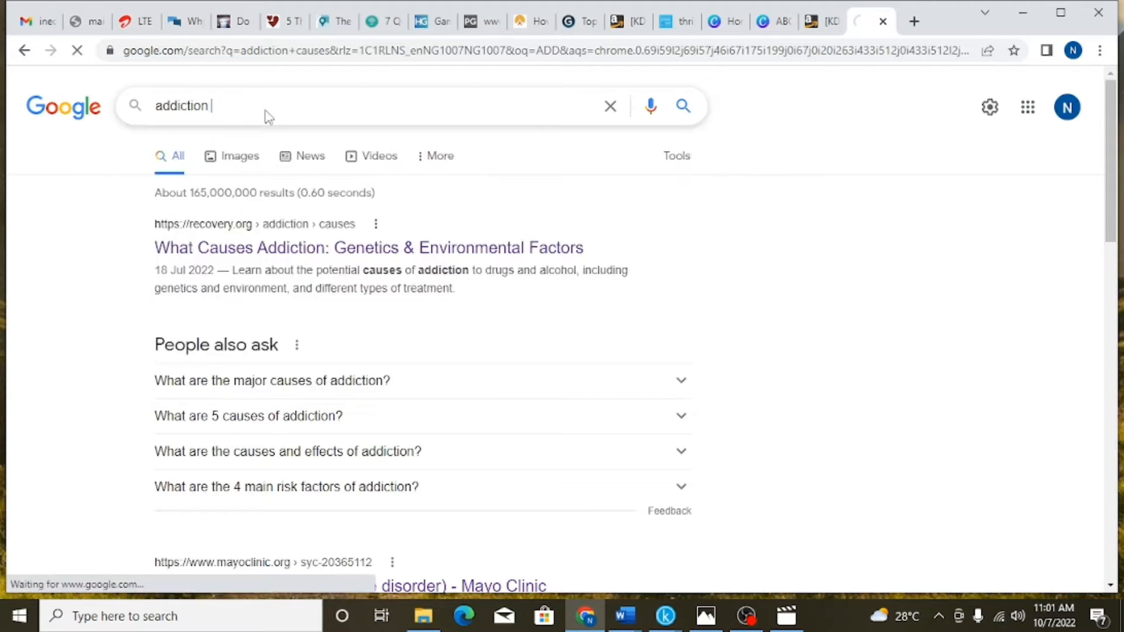
scroll(352, 417, down, 2)
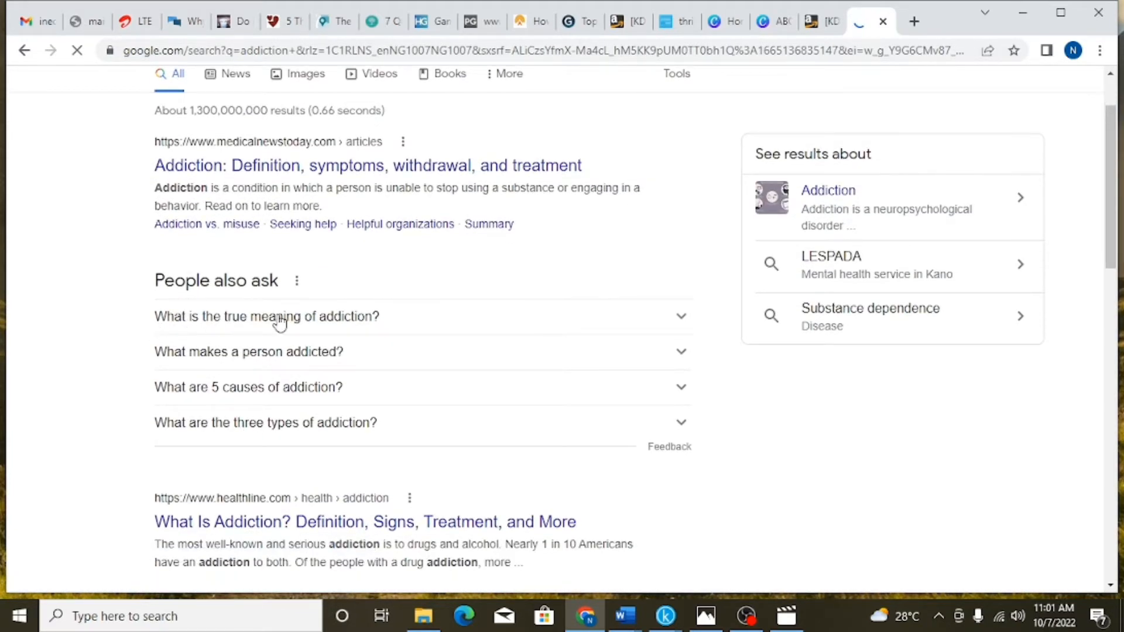
scroll(258, 369, down, 2)
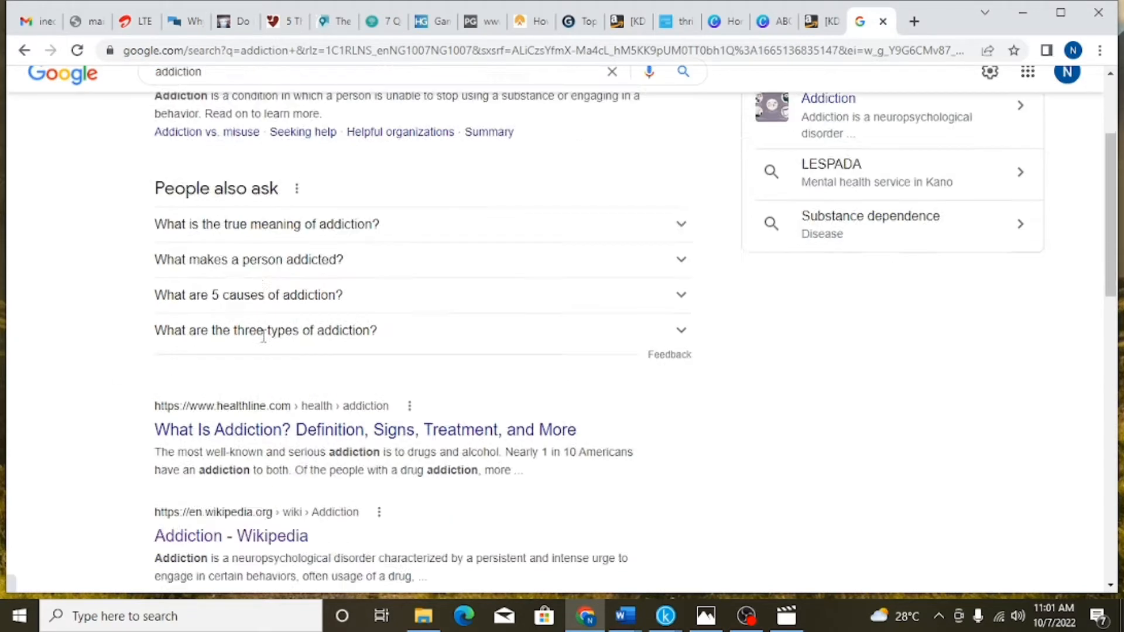
scroll(263, 328, down, 12)
scroll(266, 328, up, 15)
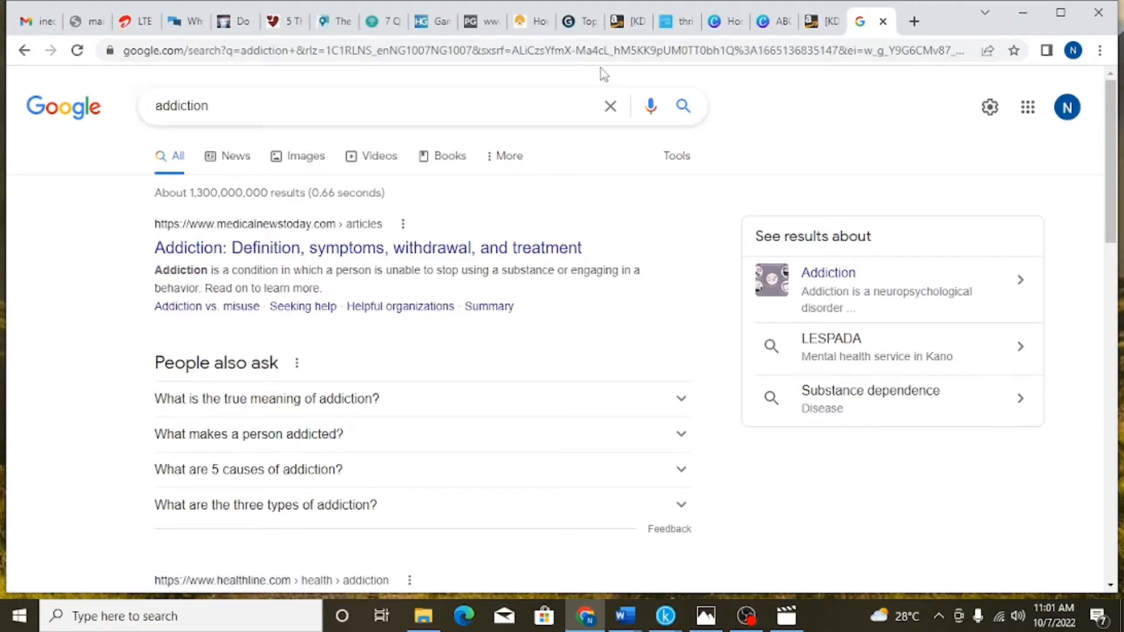
click(883, 21)
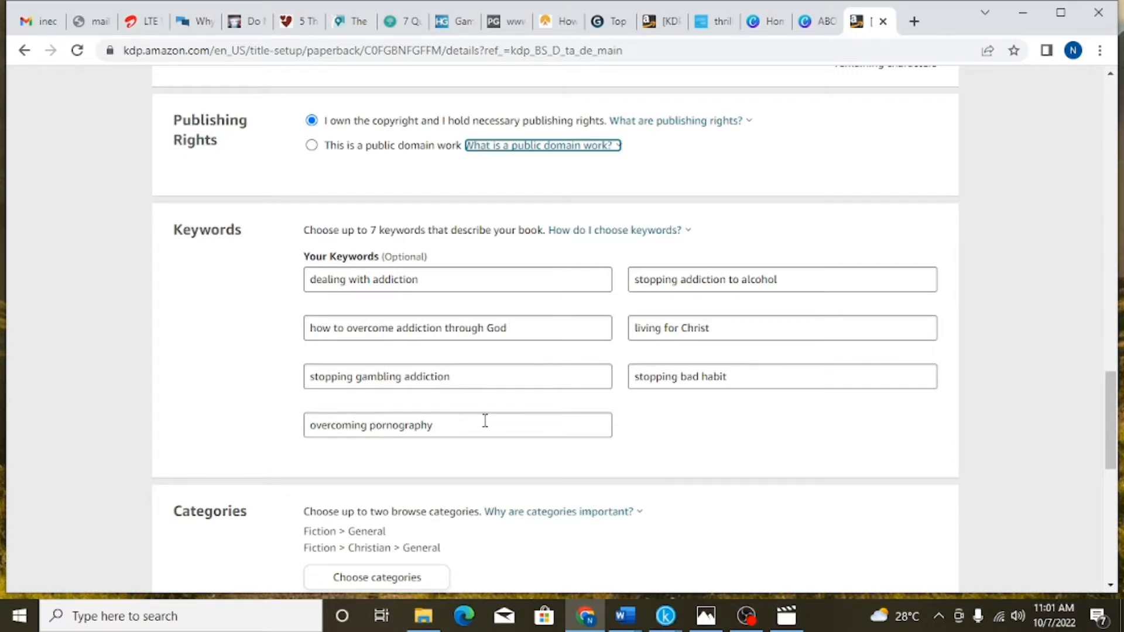
Extend the last keyword to "overcoming pornography Addiction" and review the keyword list
click(441, 429)
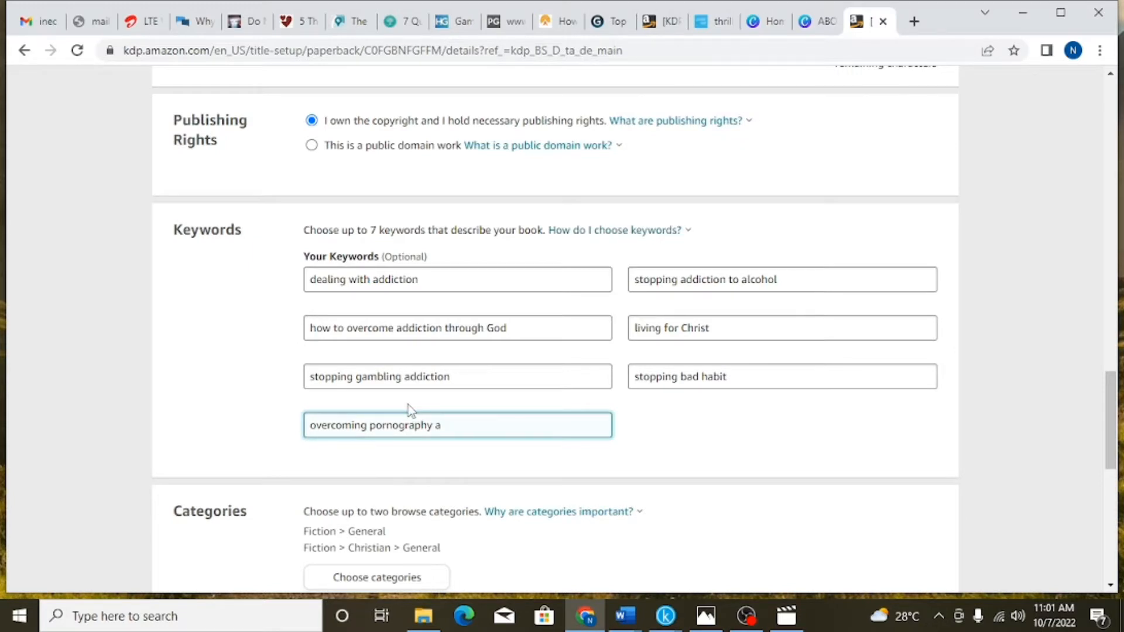
text(Addiction)
scroll(529, 359, down, 4)
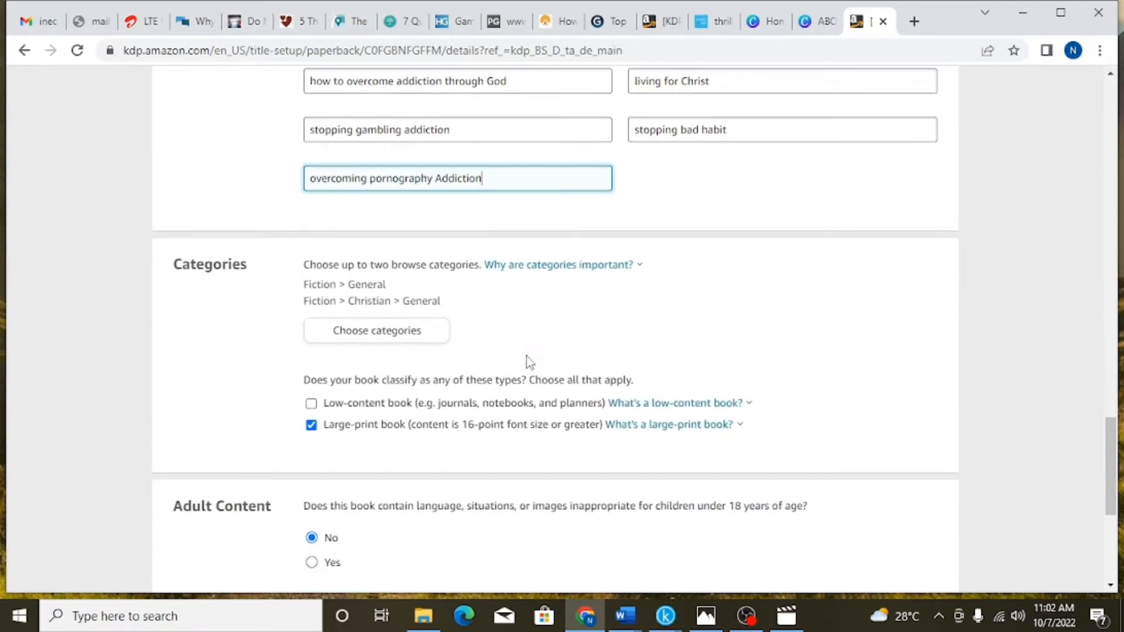
scroll(529, 359, up, 5)
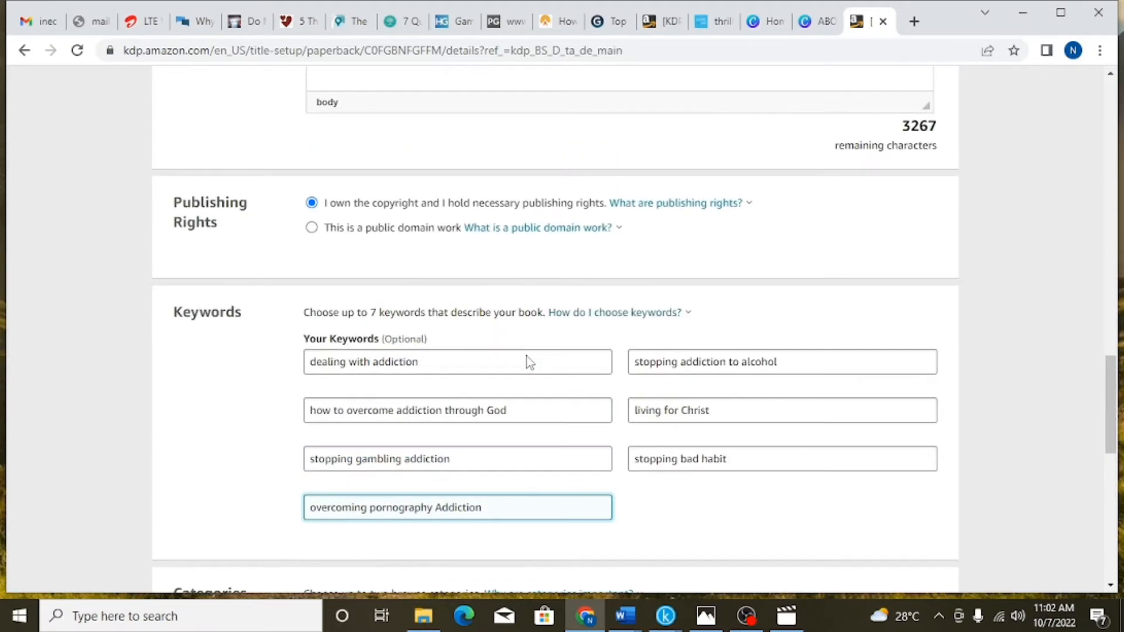
click(738, 460)
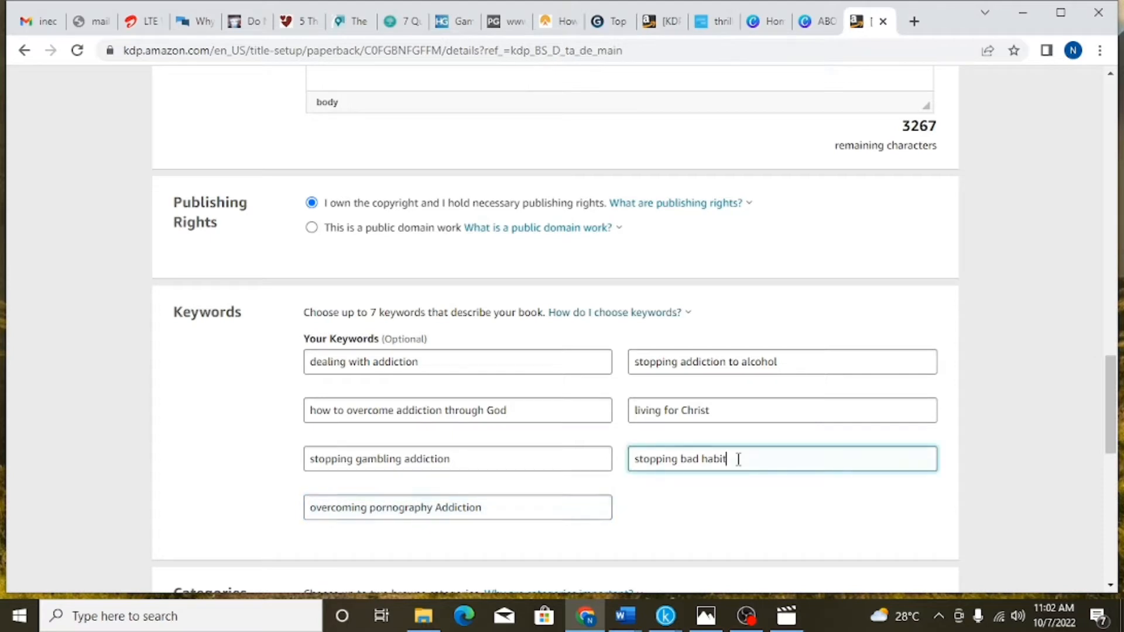
scroll(654, 477, down, 5)
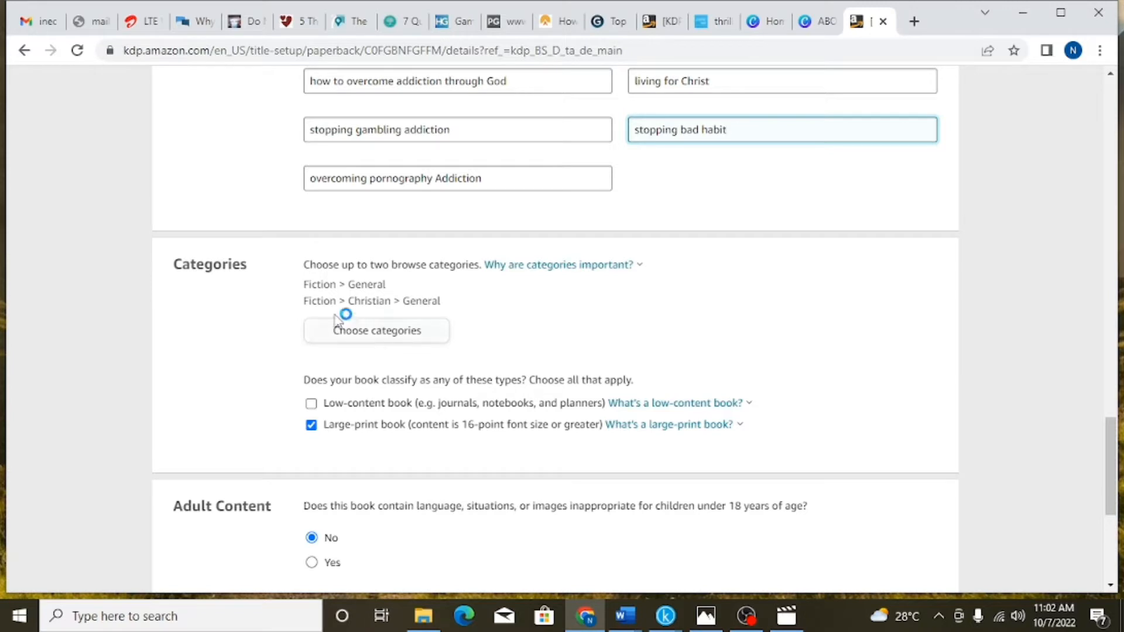
Review the selected book categories and the Fiction subcategories in the category chooser, and close it without saving
click(376, 338)
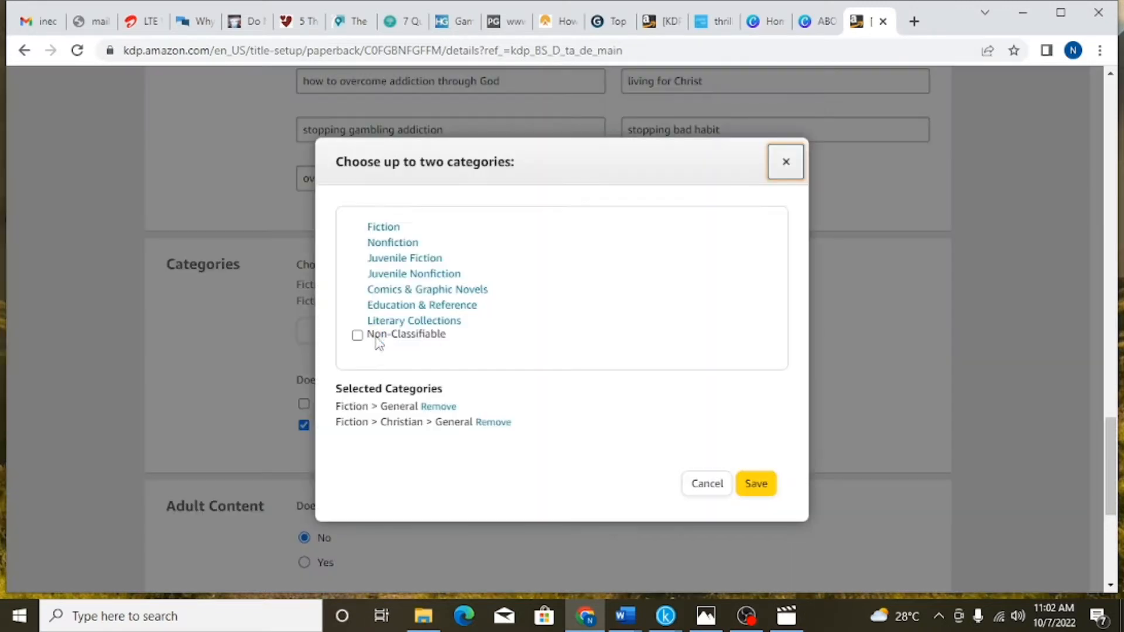
click(379, 229)
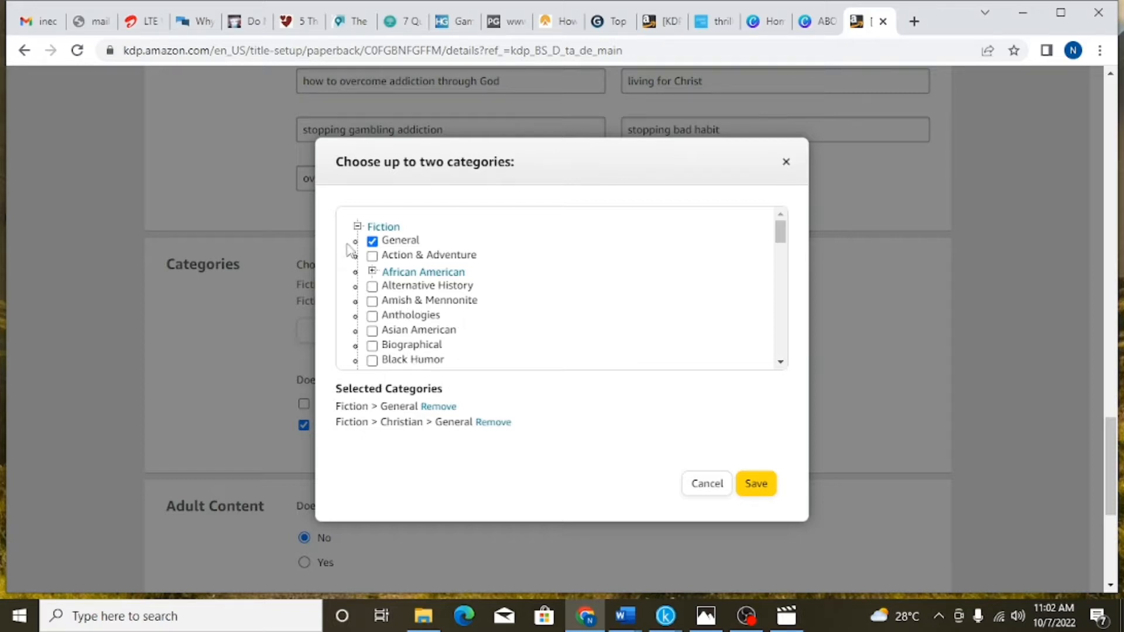
click(707, 483)
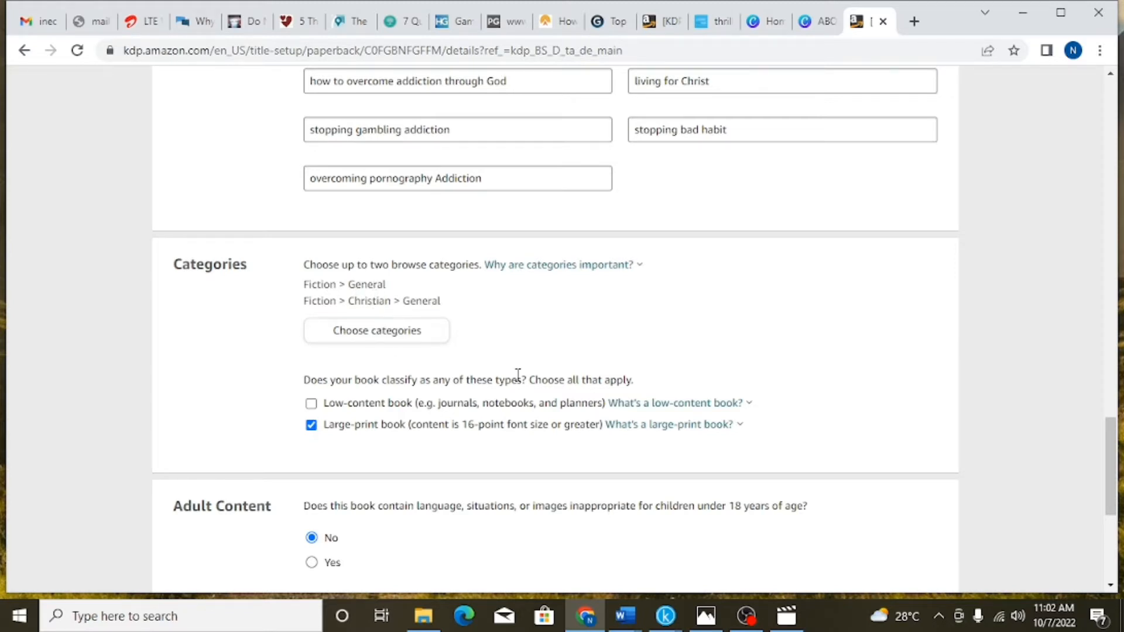
Save the paperback details, continue to the Paperback Content page, and look over the Print ISBN section
scroll(517, 376, down, 3)
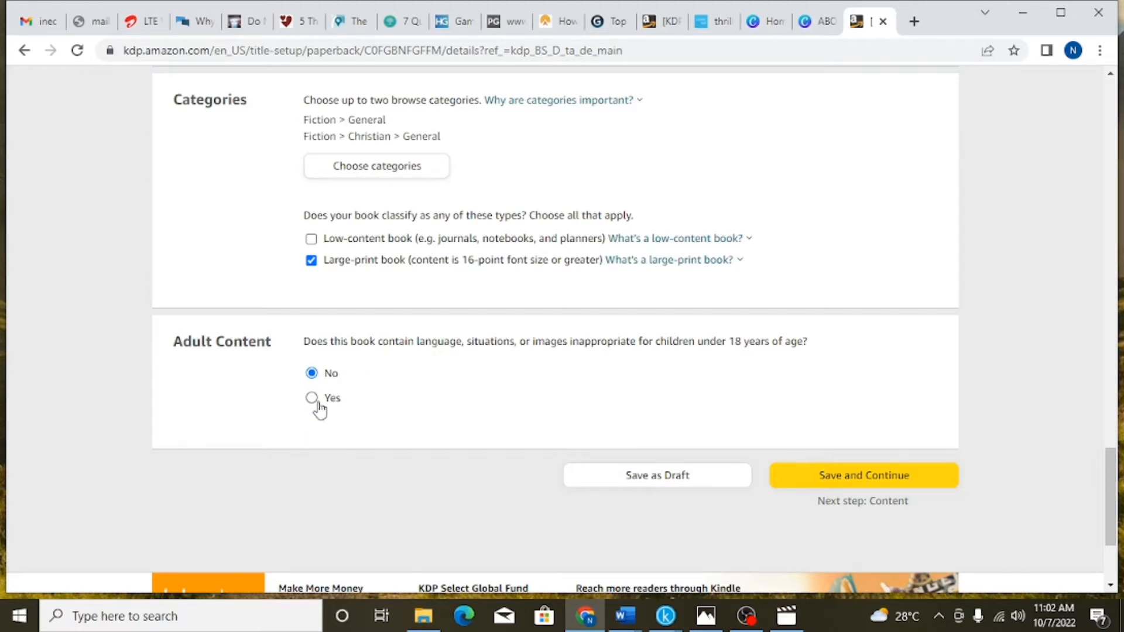
click(846, 477)
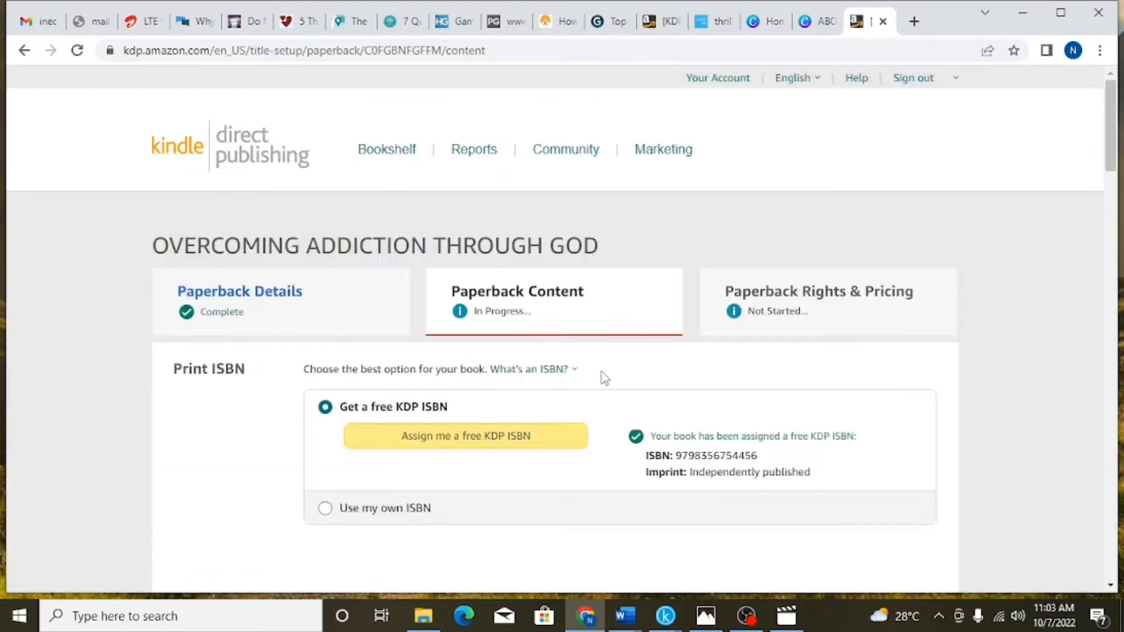
scroll(503, 384, down, 3)
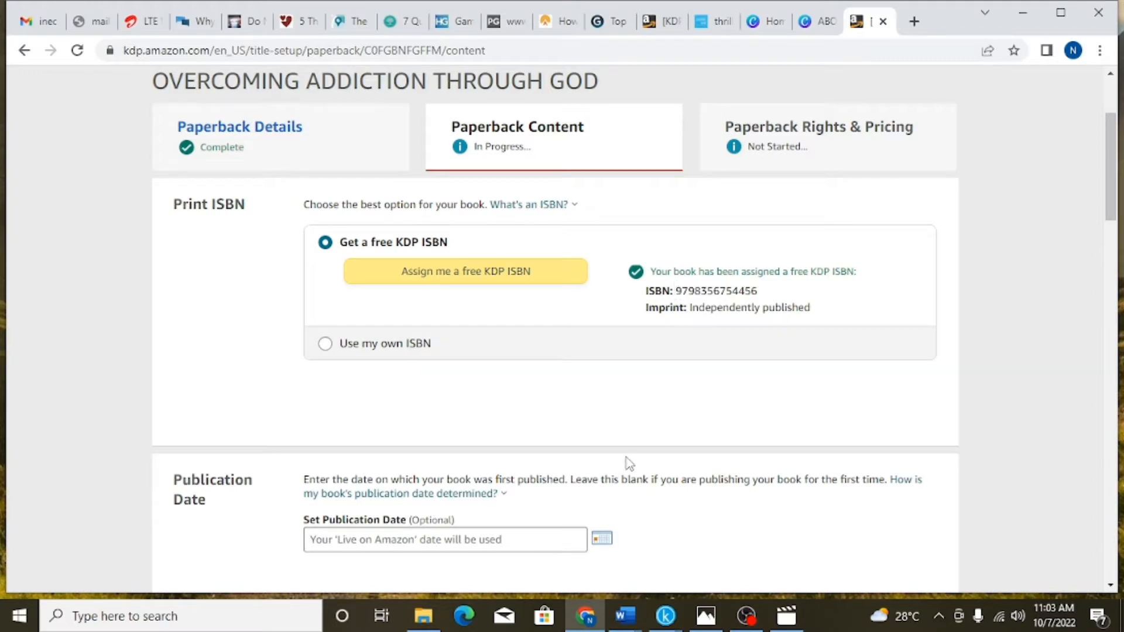
Switch to the Word manuscript to see the ISBN placed below the description, and return to the KDP page in Chrome
mouse_move(629, 622)
click(708, 538)
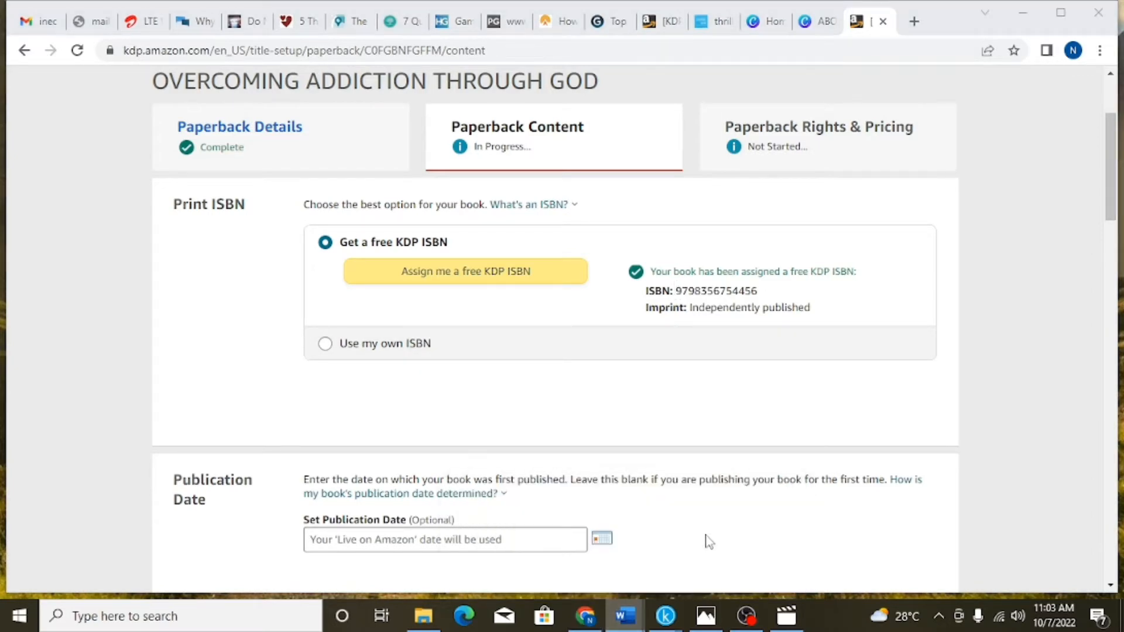
scroll(530, 459, down, 5)
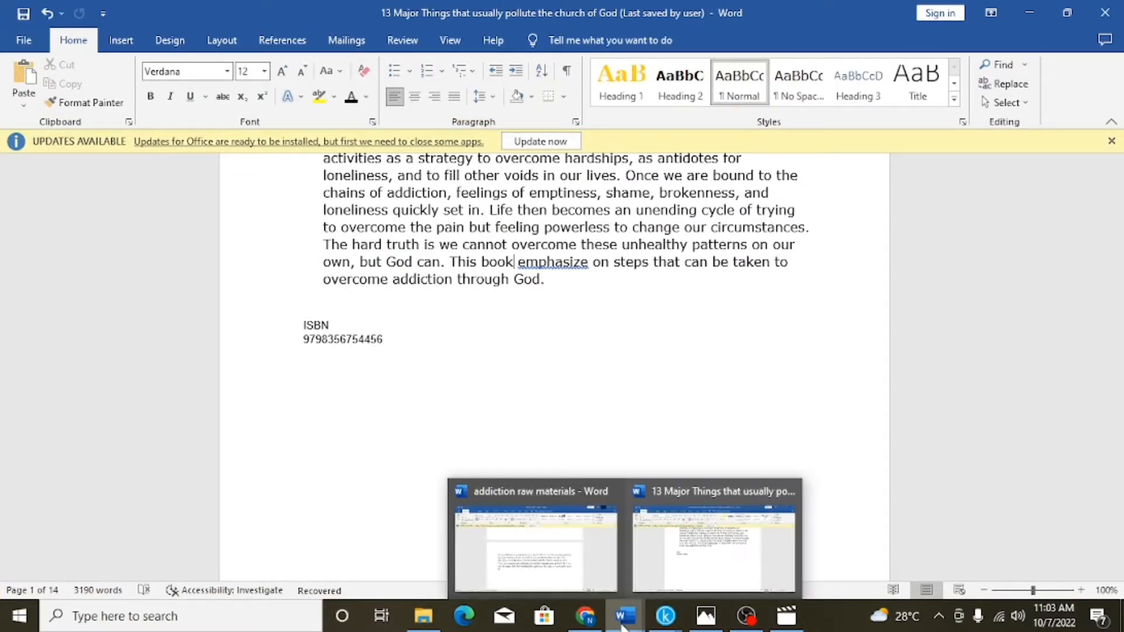
click(753, 625)
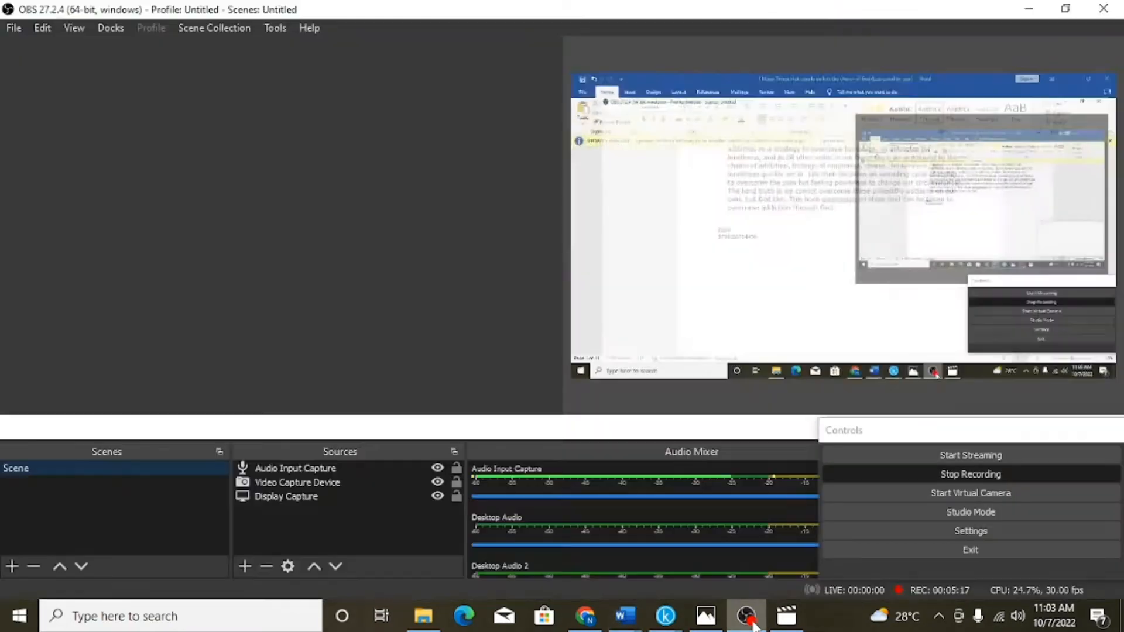
click(749, 619)
mouse_move(578, 625)
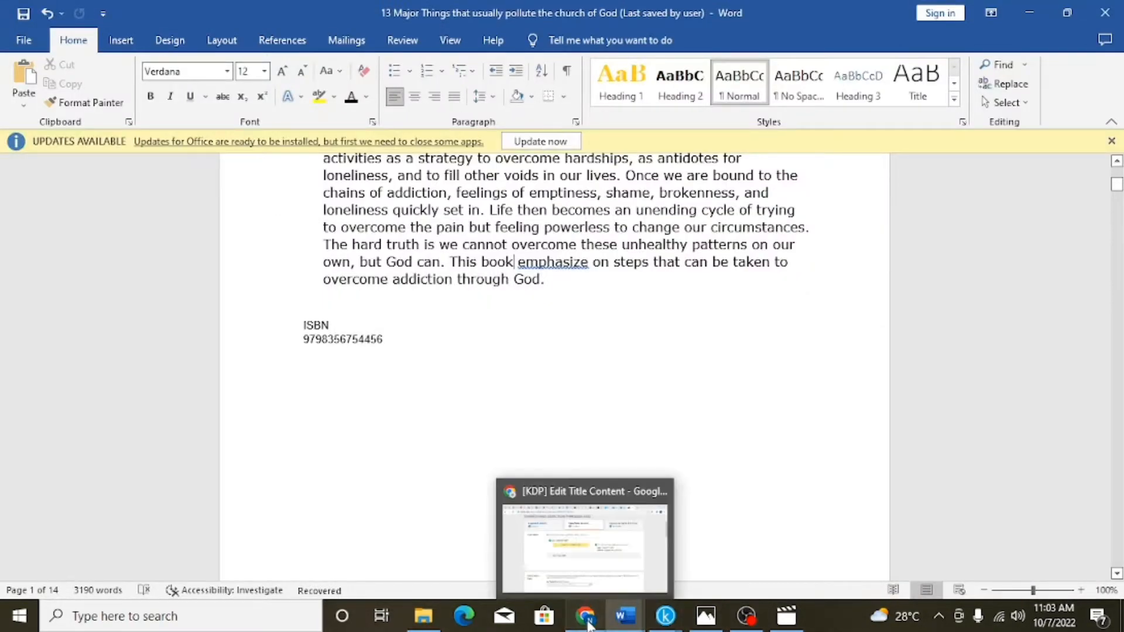
click(577, 492)
Set the book's publication date to 10/07/2022 and look over the ink and paper options
scroll(661, 428, down, 3)
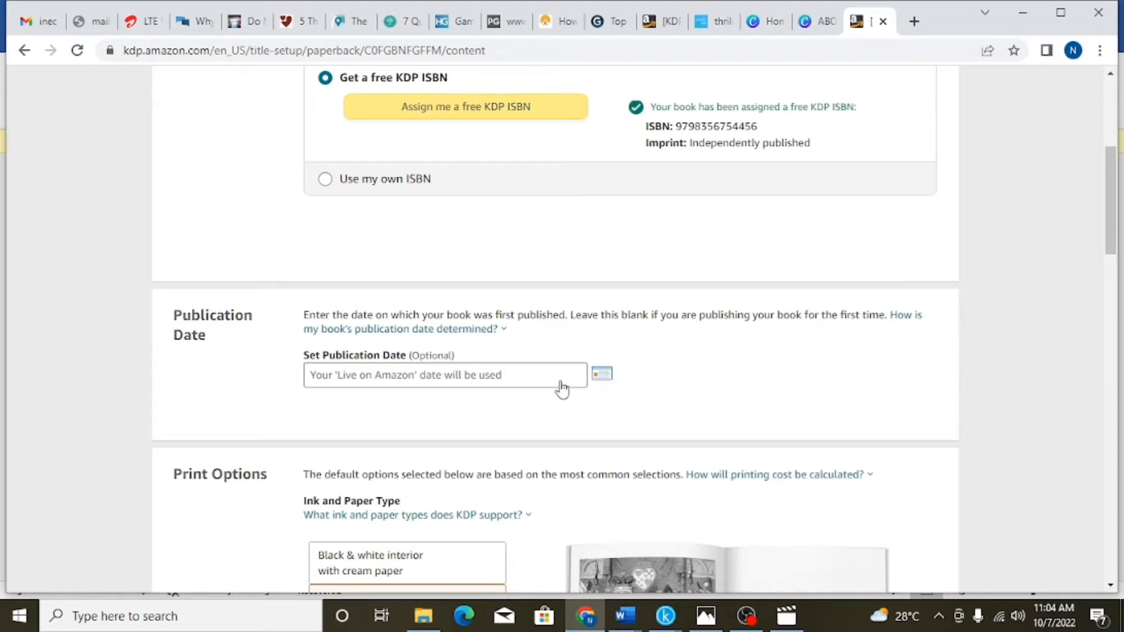
click(602, 374)
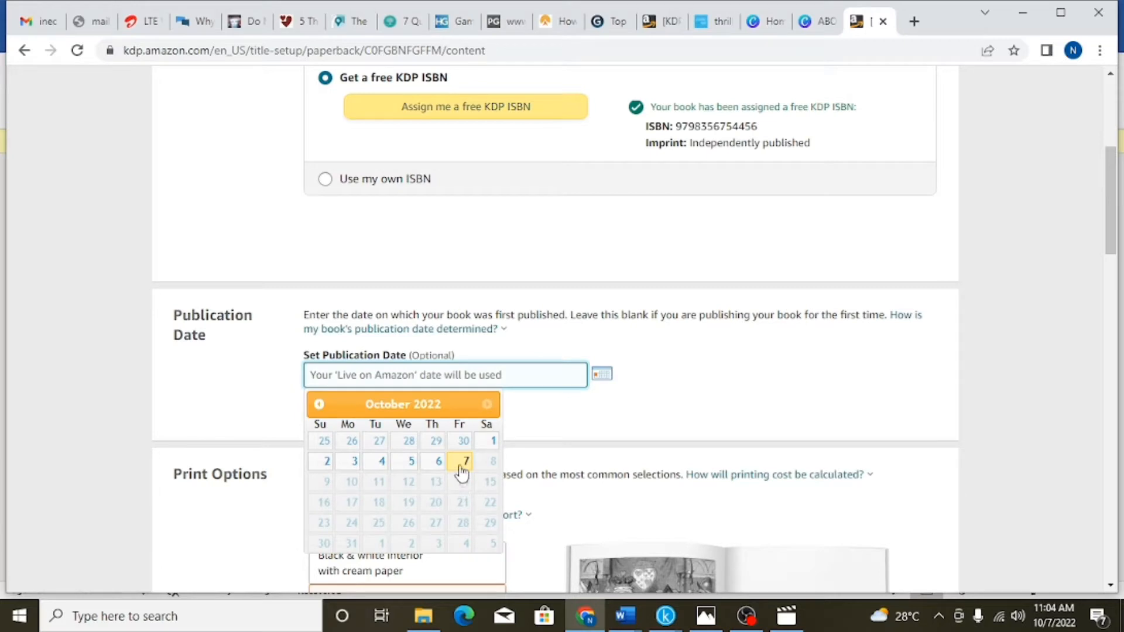
click(463, 462)
scroll(633, 403, down, 5)
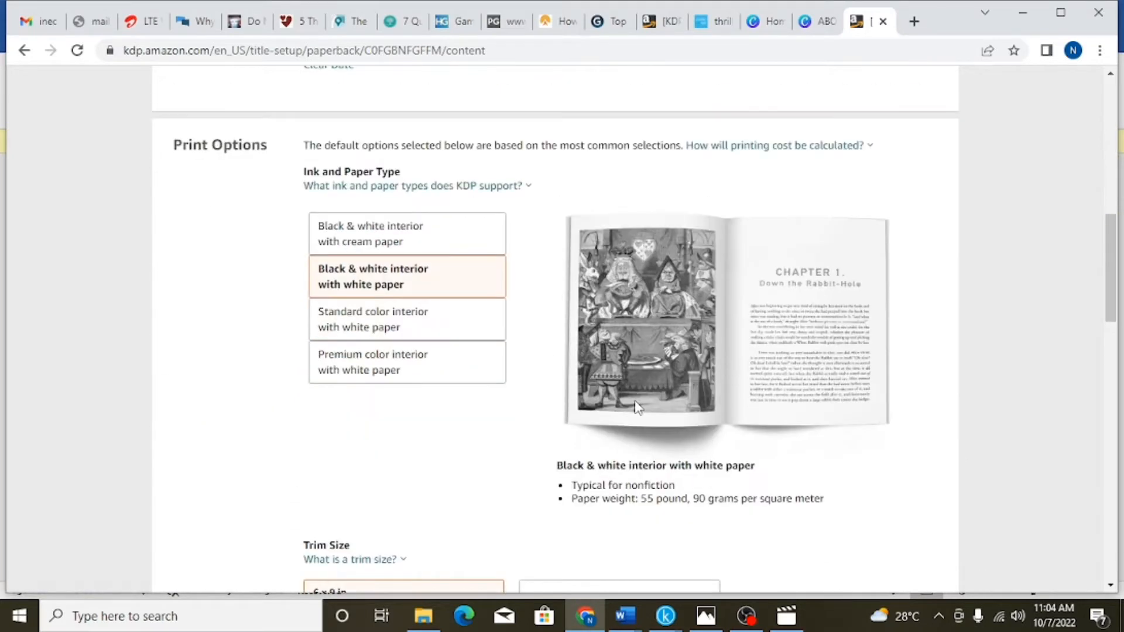
scroll(637, 407, up, 3)
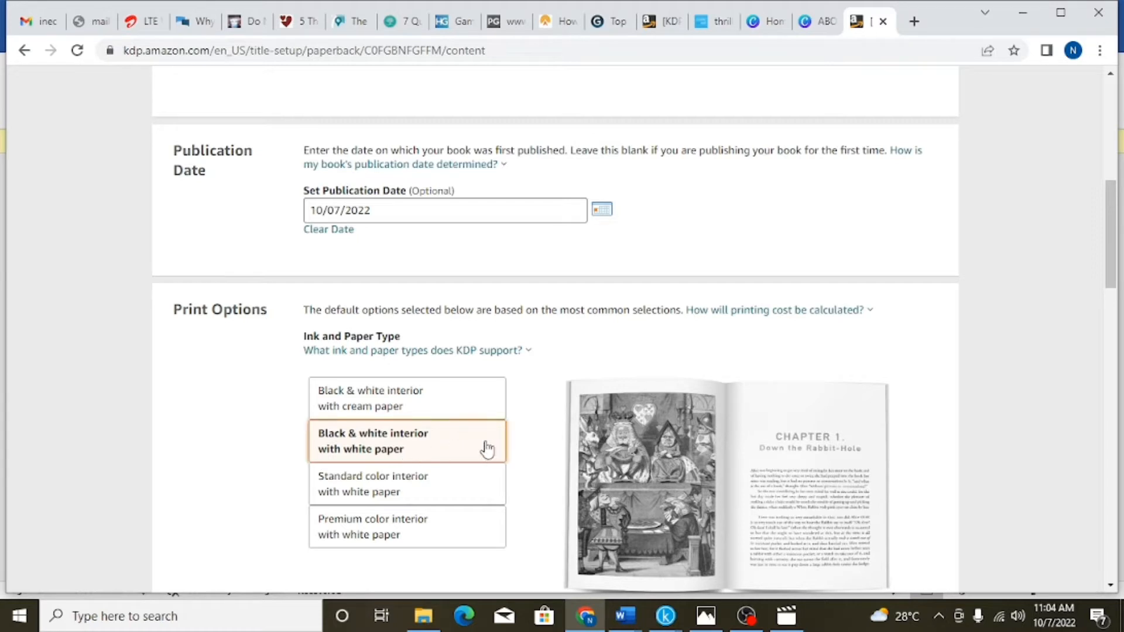
Choose 6 x 9 in as the paperback's trim size from the most popular standard sizes
scroll(489, 445, down, 4)
scroll(489, 448, down, 3)
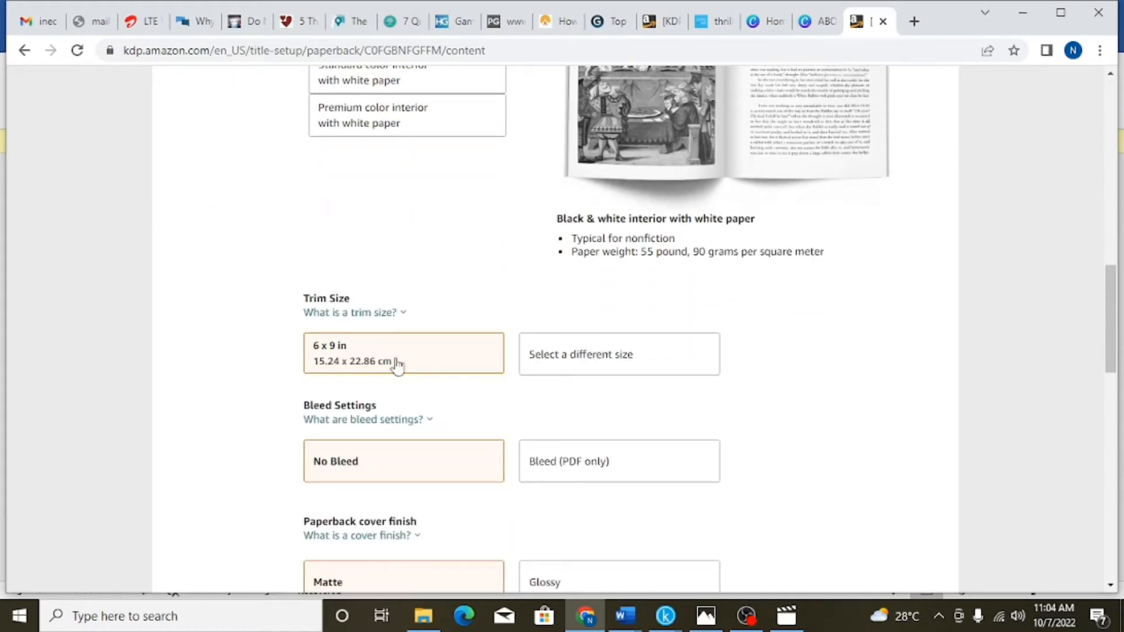
click(453, 369)
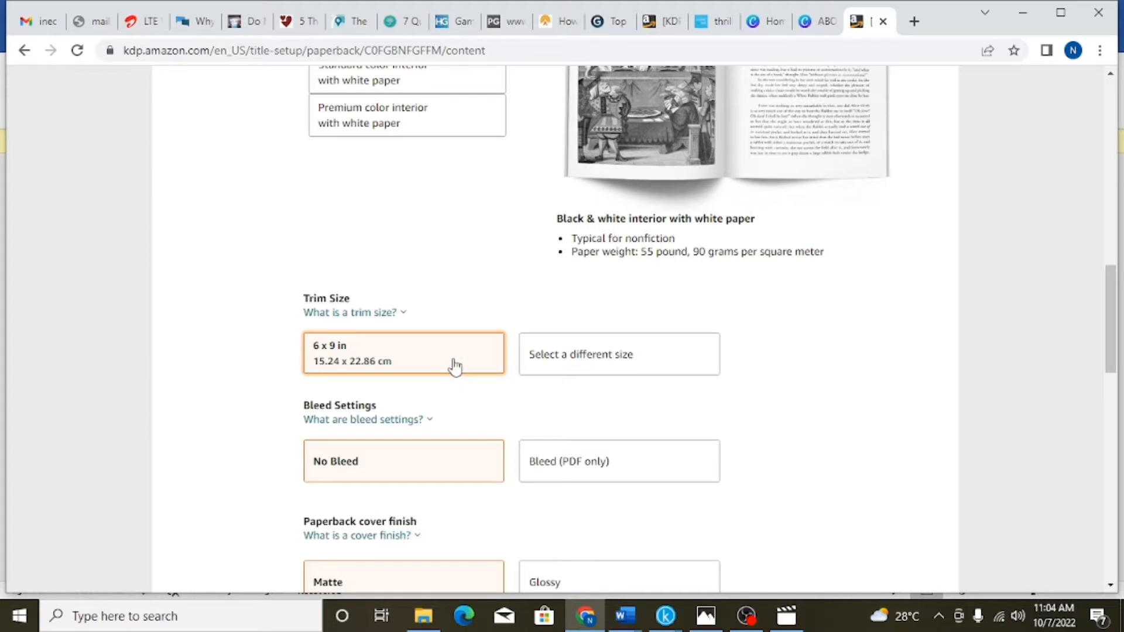
click(659, 365)
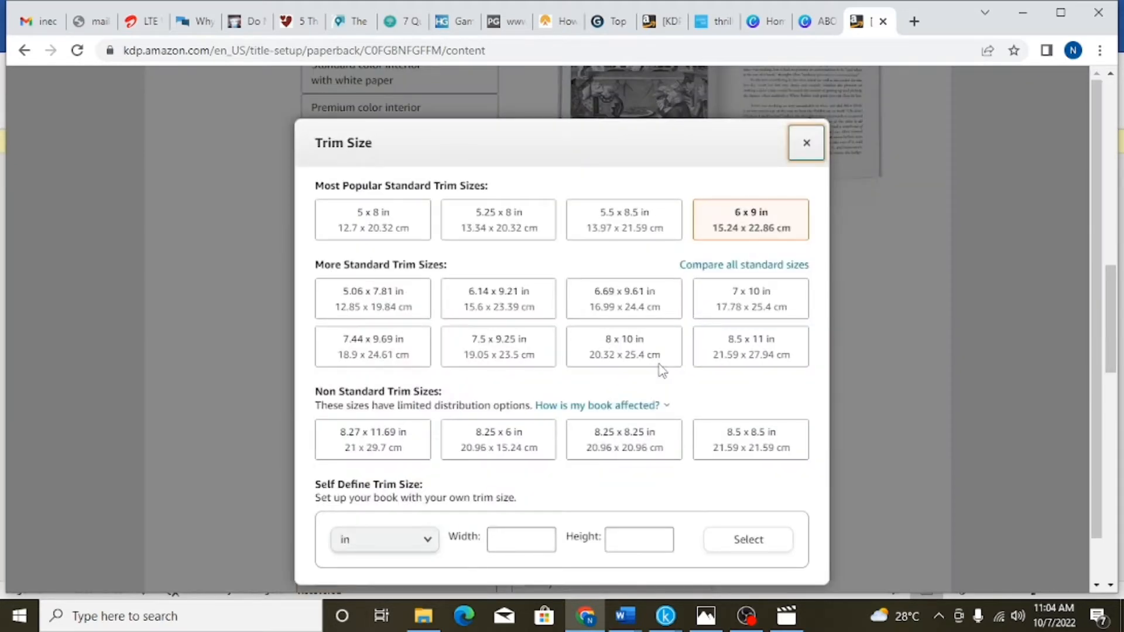
click(738, 230)
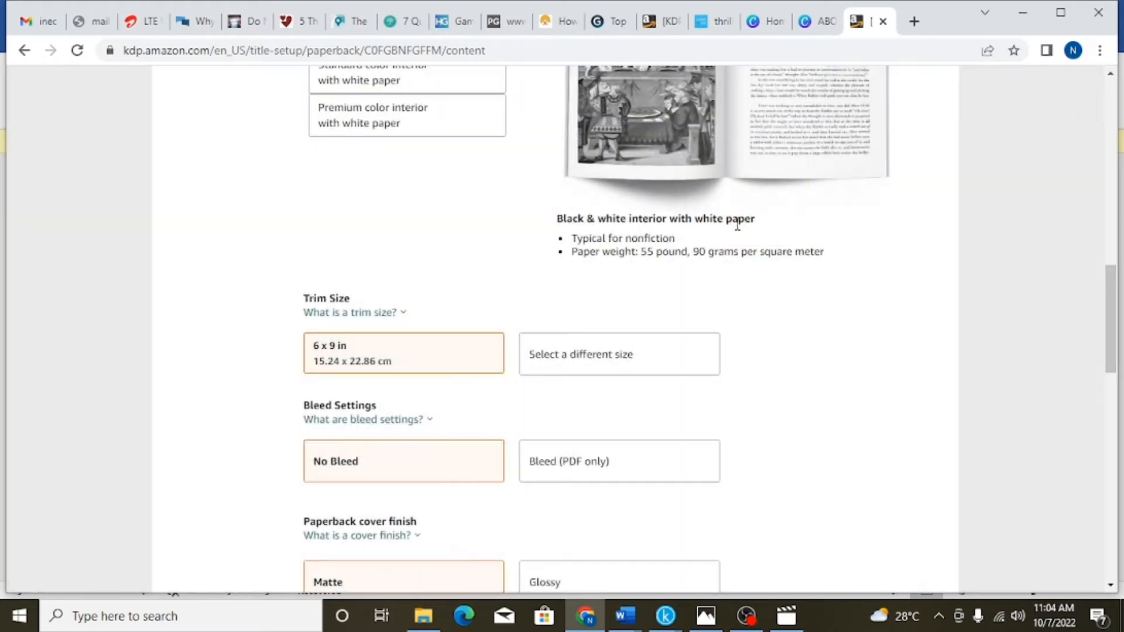
Select No Bleed for the bleed settings, and look over the cover finish, manuscript and book cover sections
scroll(454, 471, down, 3)
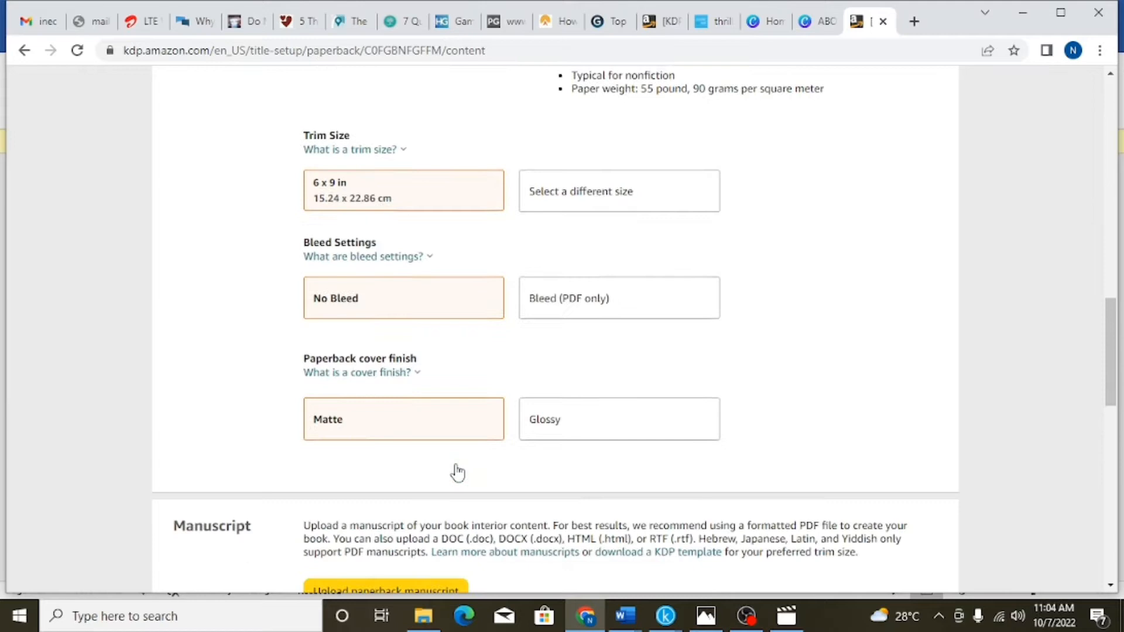
click(413, 310)
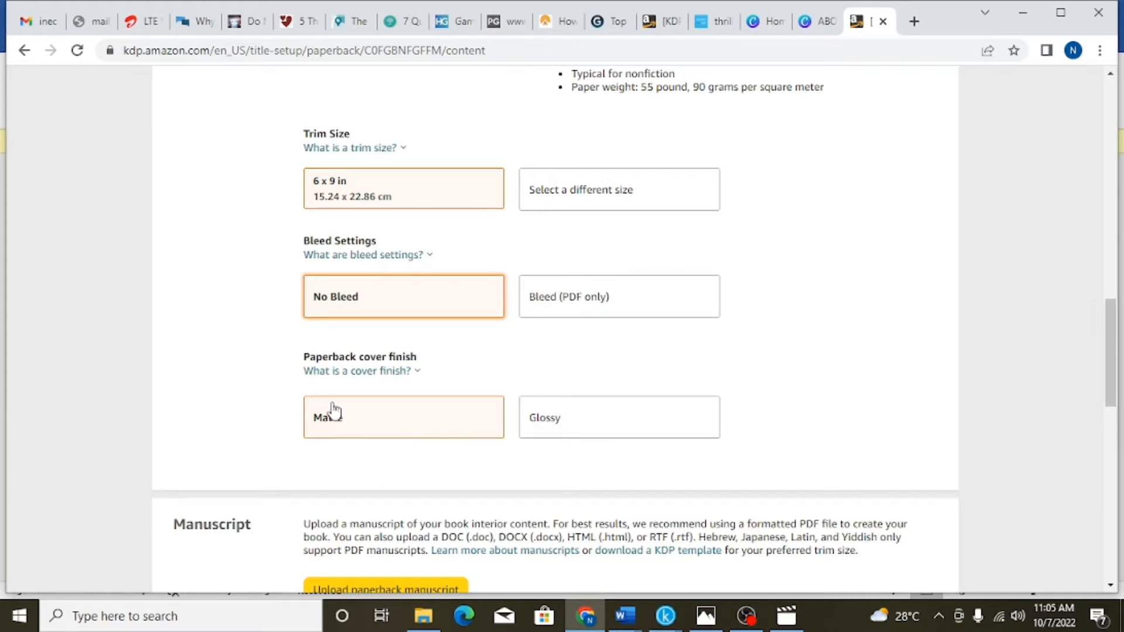
scroll(507, 355, down, 3)
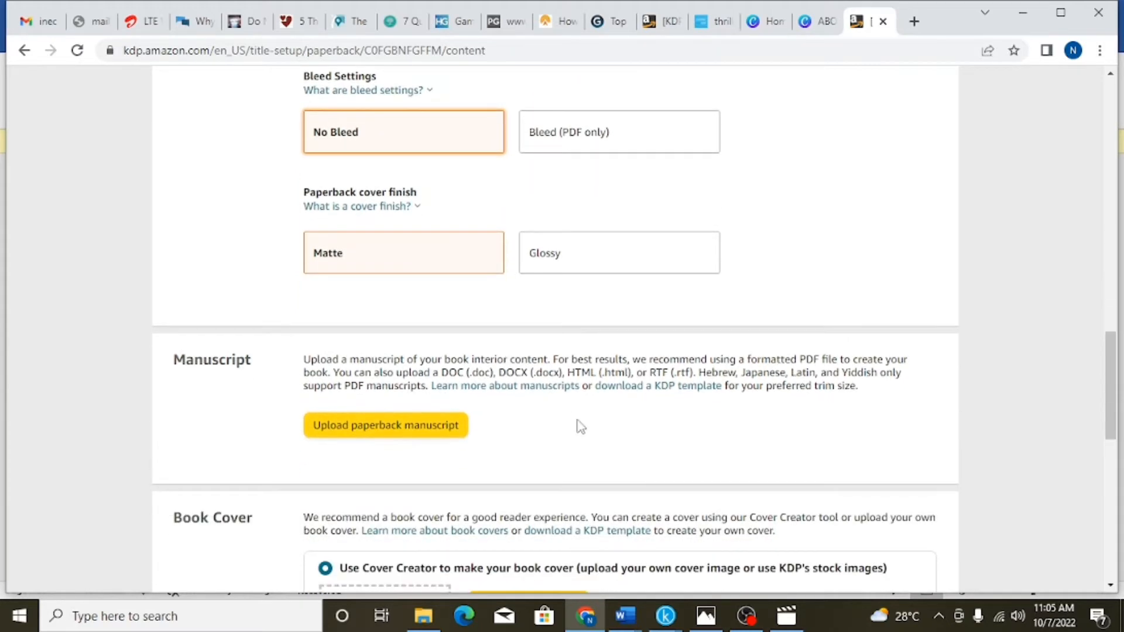
scroll(579, 429, down, 3)
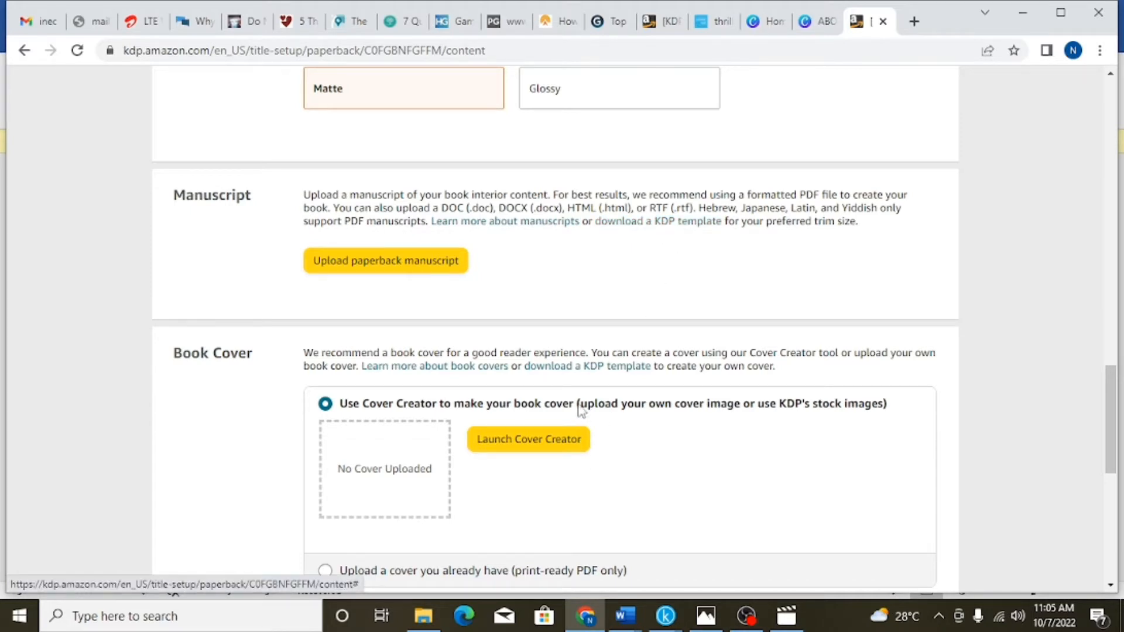
Find the Paperback_Manuscript_Templates archive in the Downloads folder in File Explorer, view its contents in WinRAR, and close it
click(422, 615)
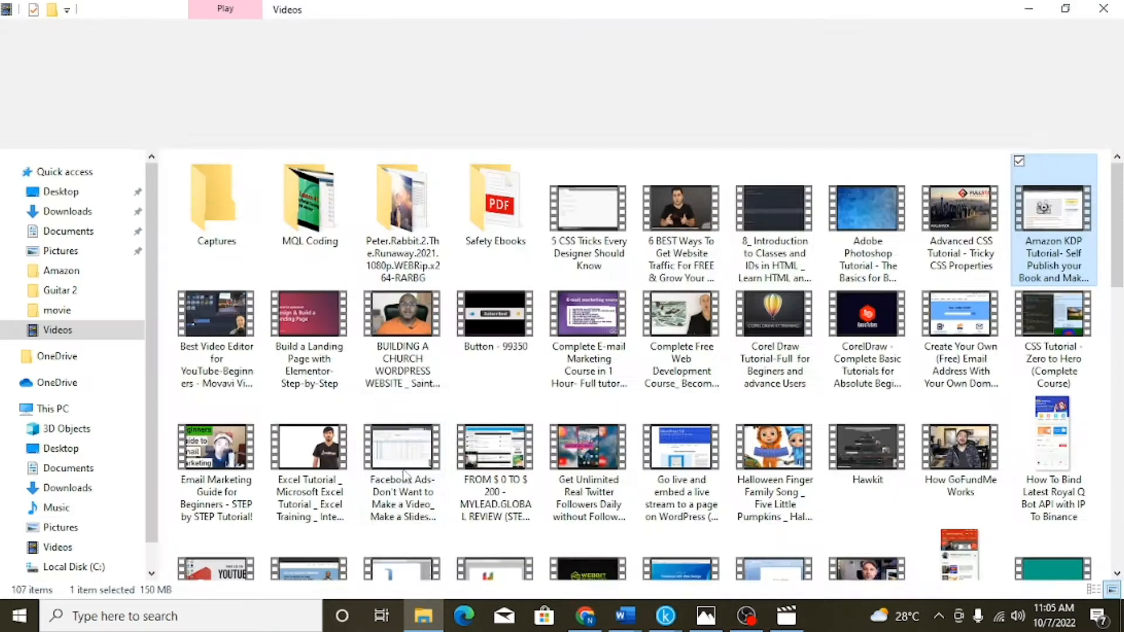
click(82, 215)
scroll(646, 422, down, 3)
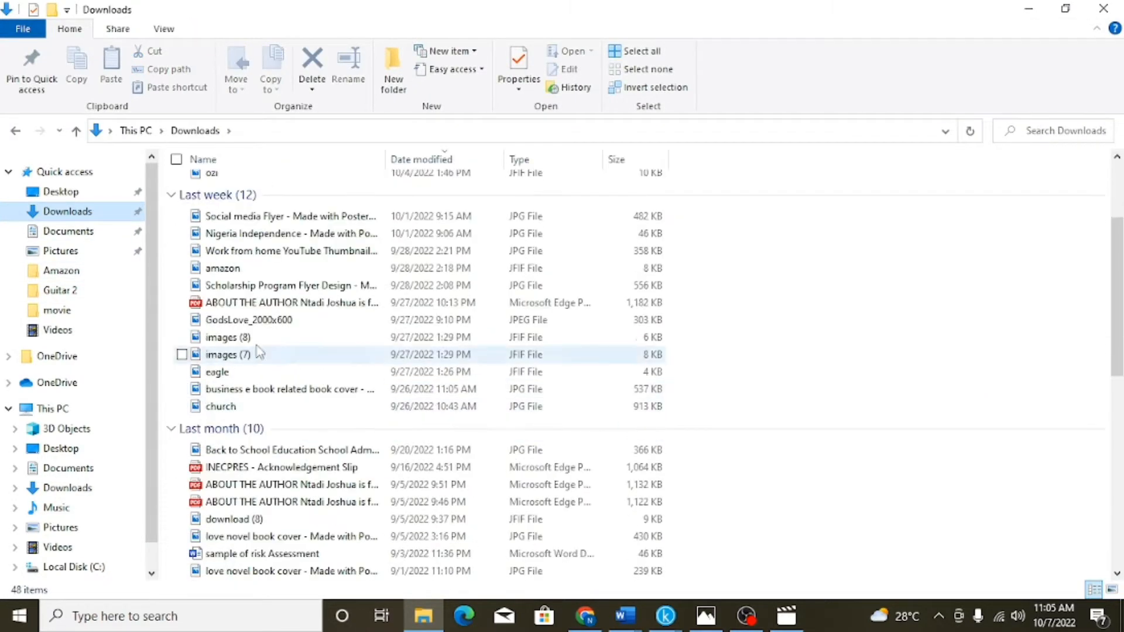
scroll(309, 351, down, 2)
scroll(309, 352, down, 4)
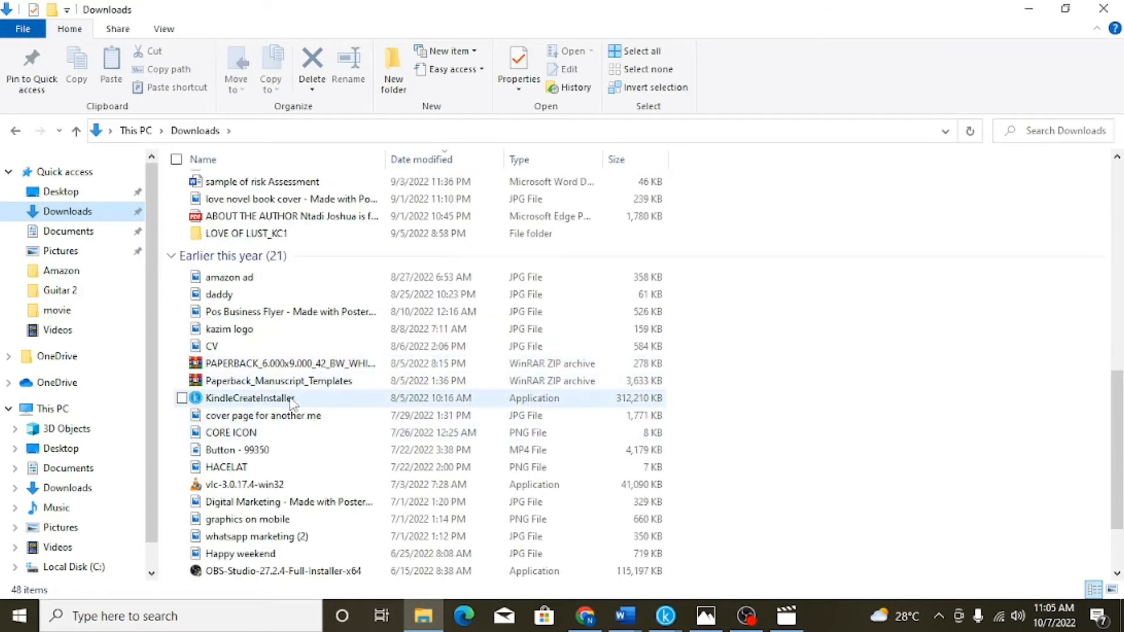
click(296, 384)
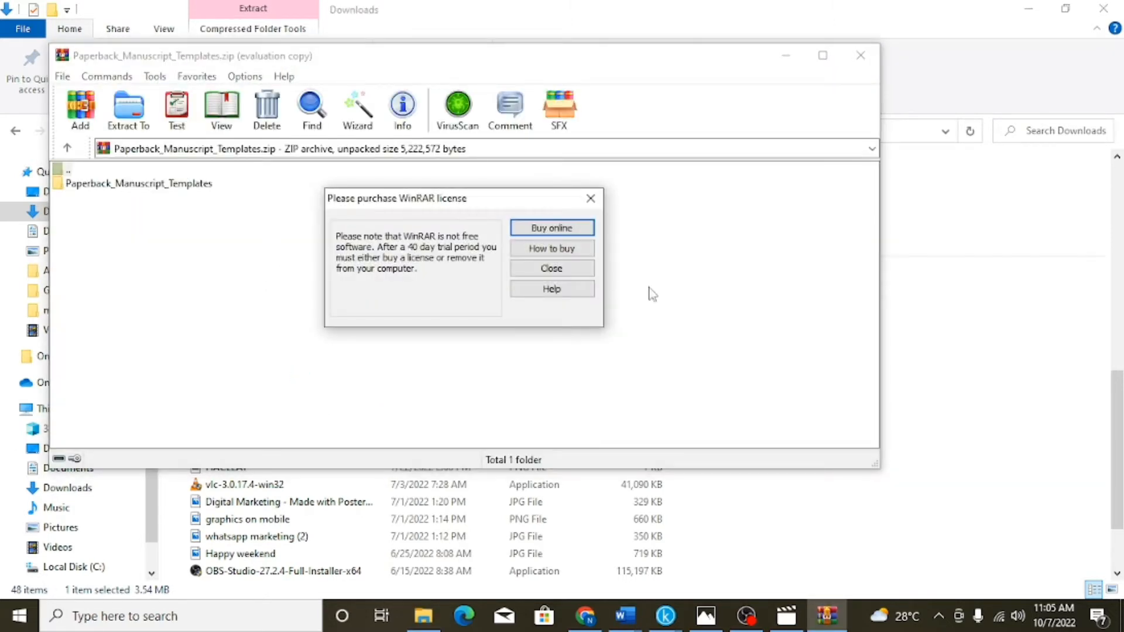
click(550, 269)
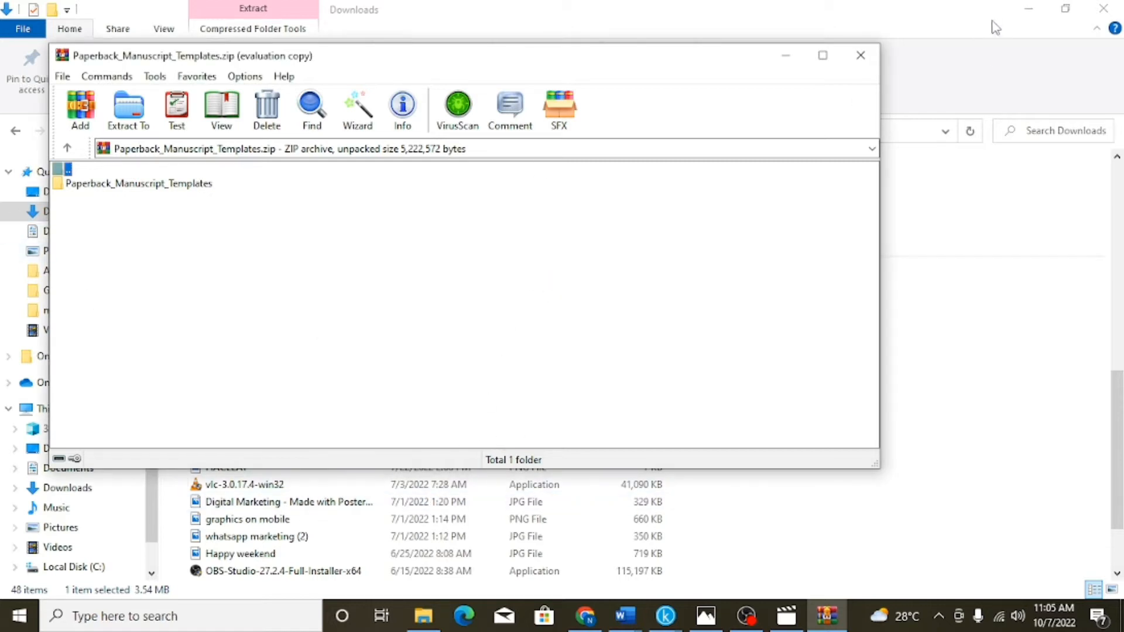
click(861, 55)
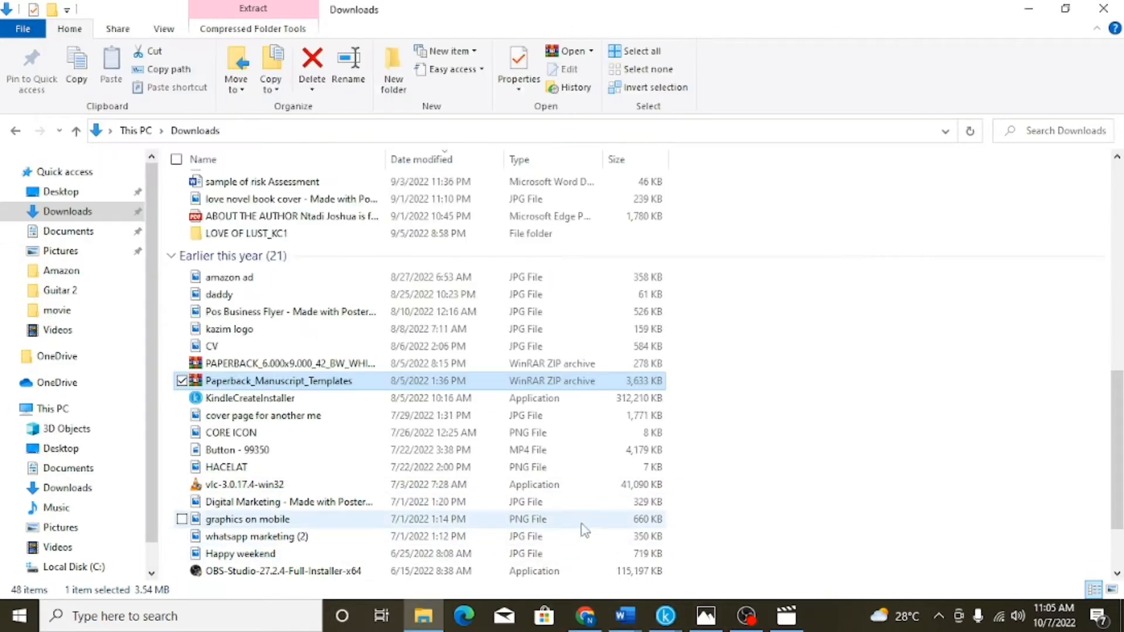
Open the cover template PDF inside the PAPERBACK_6.000x9.000_42_BW_WHITE_en_US archive to view its layout
scroll(392, 403, down, 1)
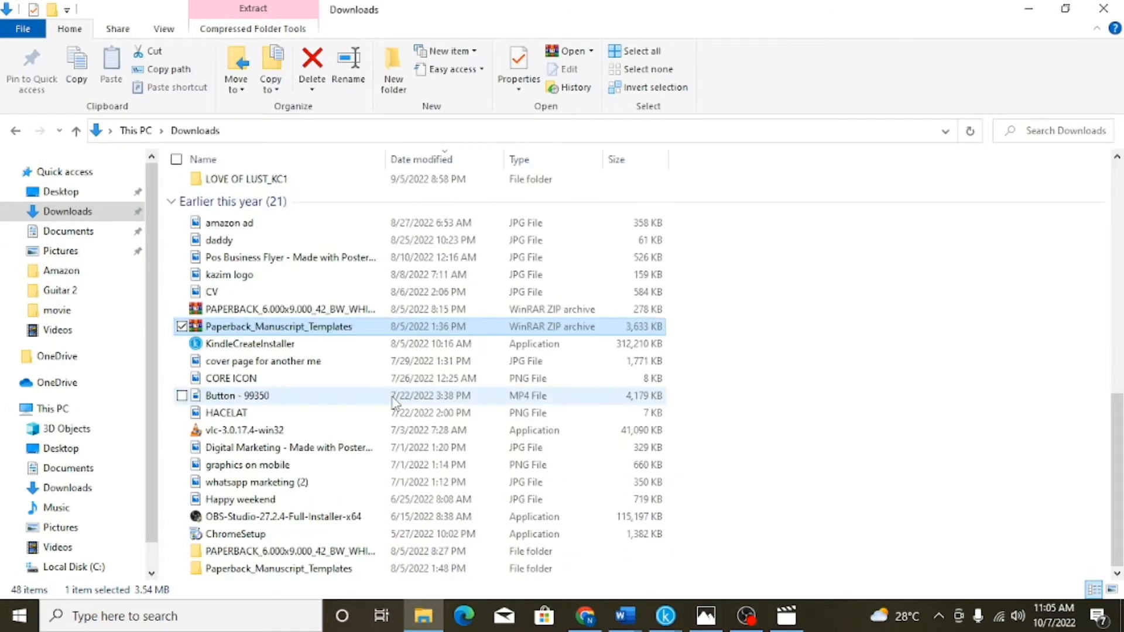
click(632, 625)
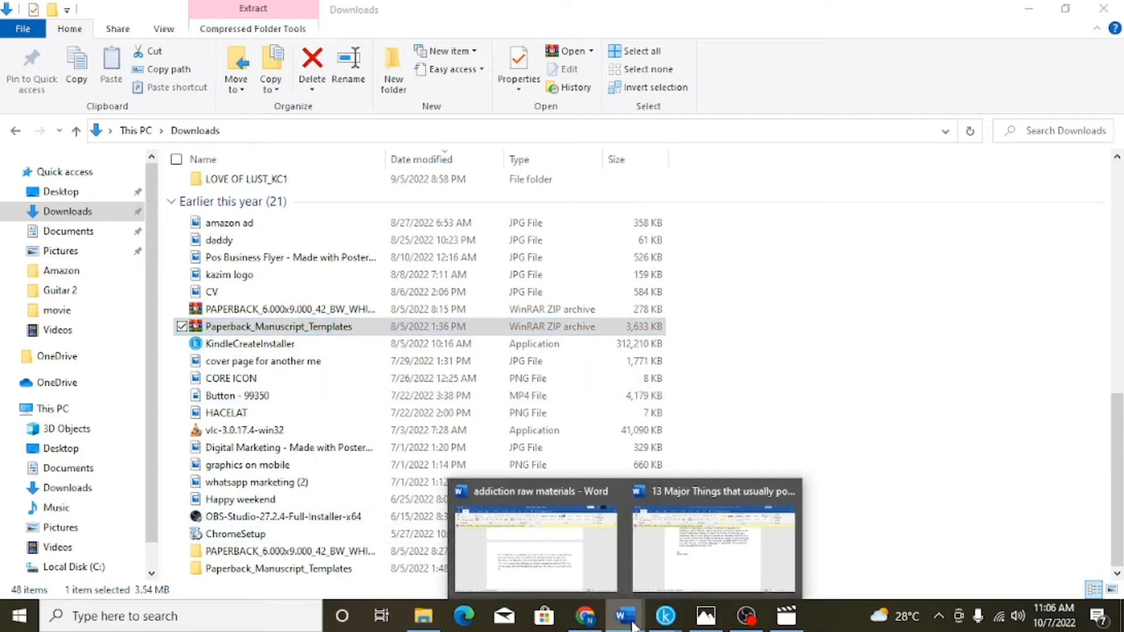
click(890, 255)
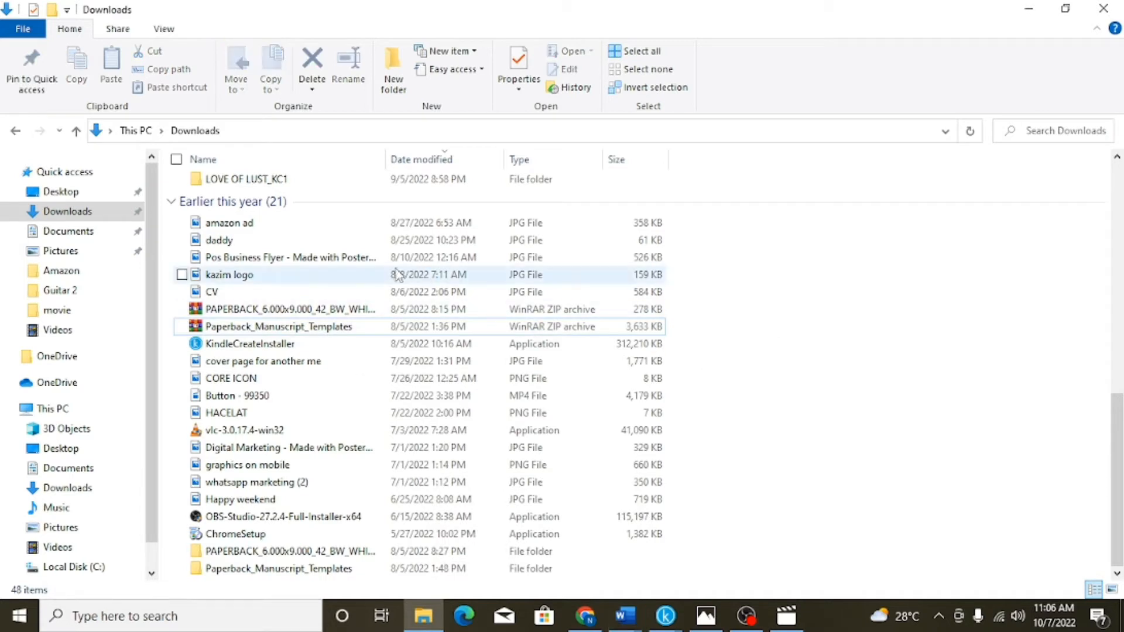
click(280, 312)
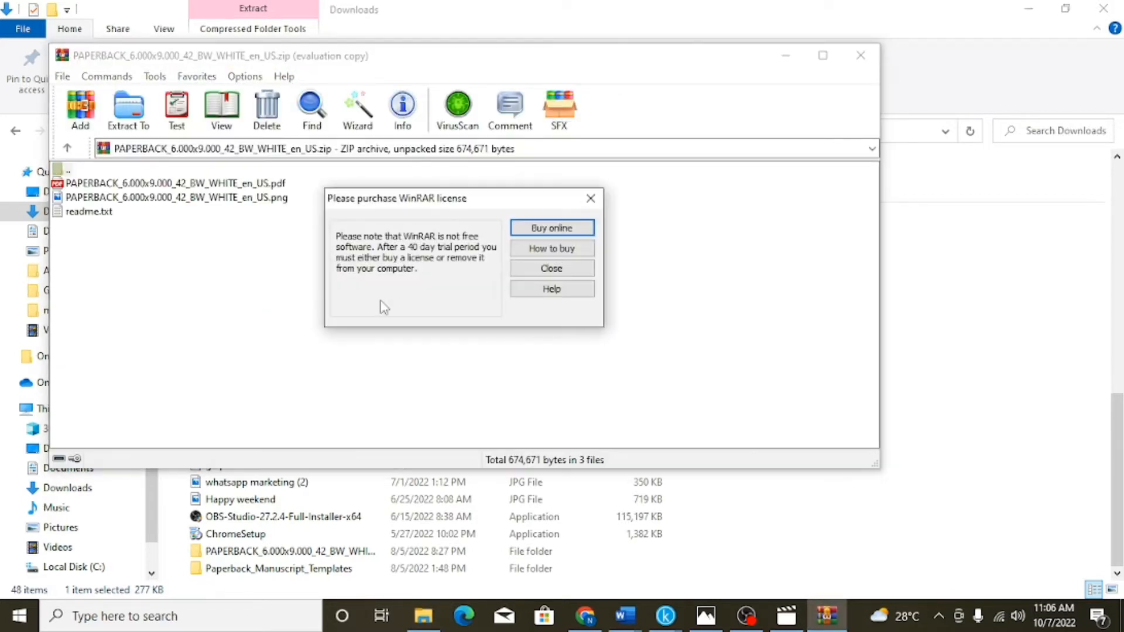
click(552, 269)
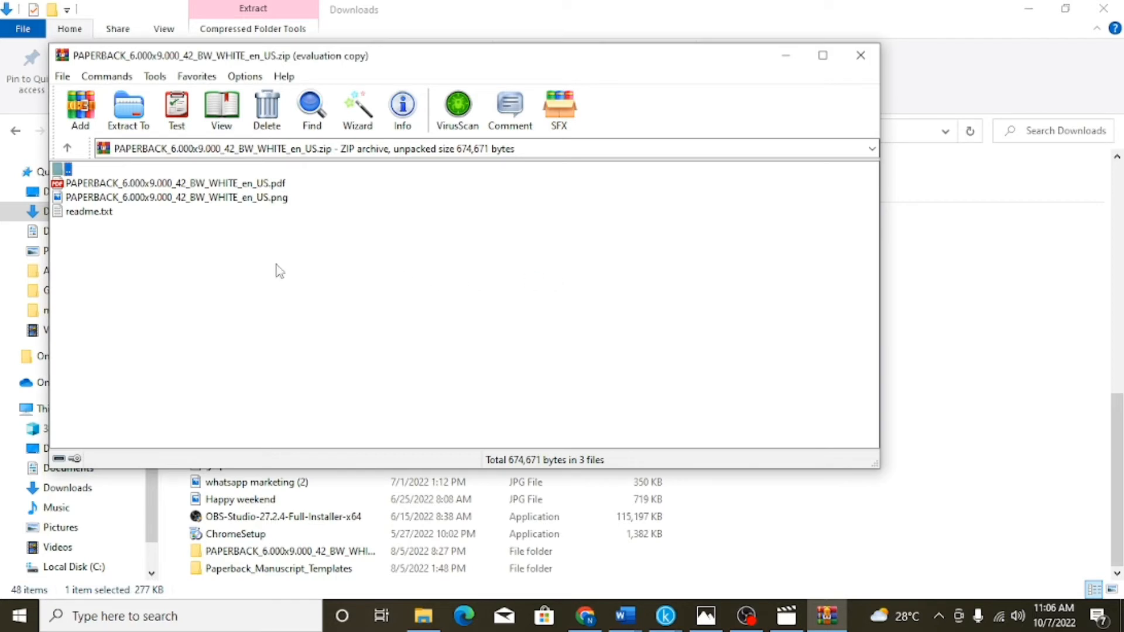
click(148, 184)
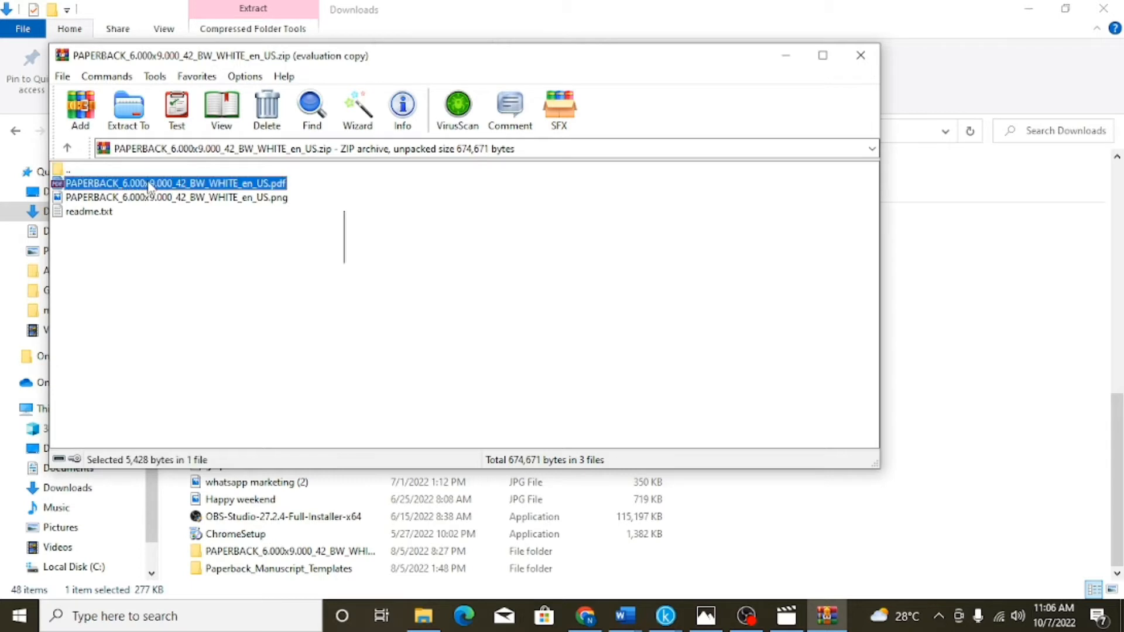
double_click(148, 184)
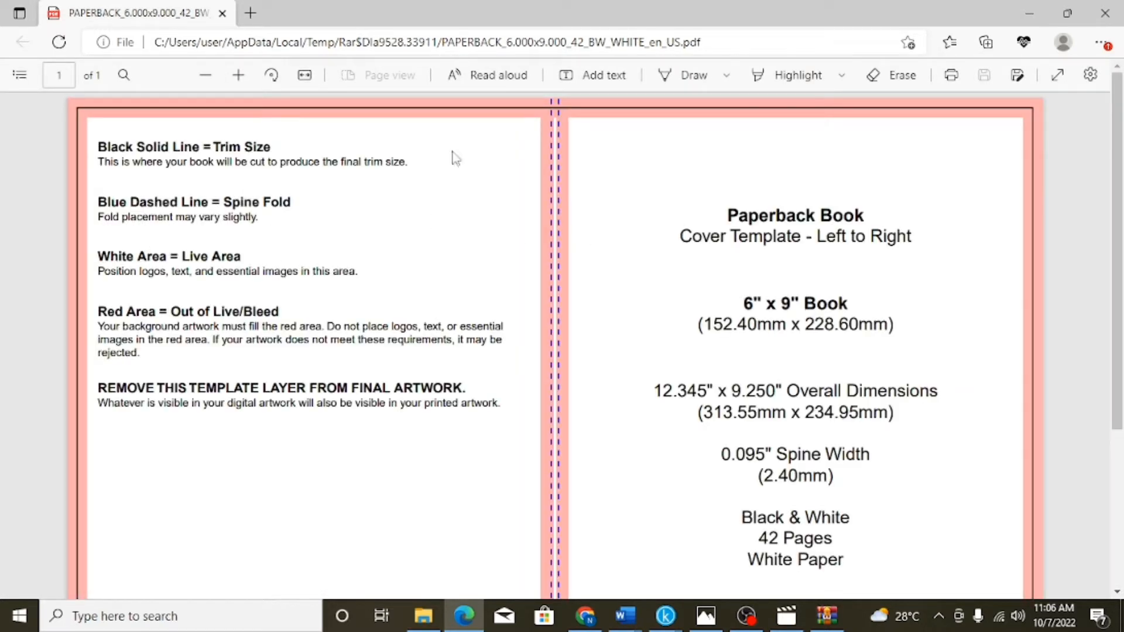
Minimize the cover template PDF, close its archive, and look through the Downloads folder for the extracted manuscript templates
click(1031, 14)
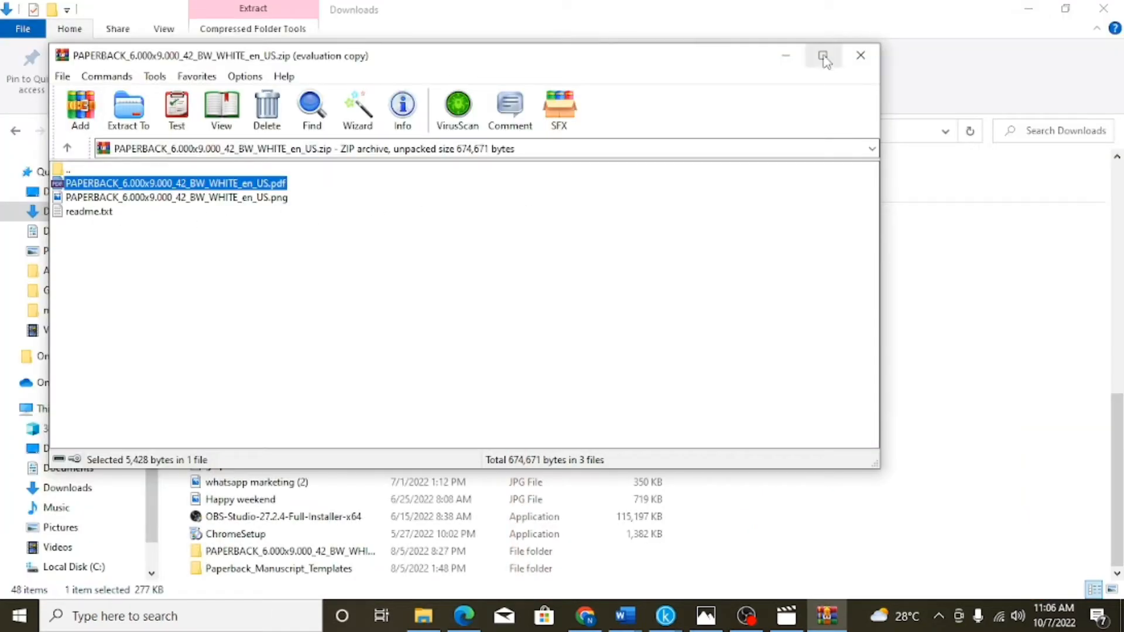
click(861, 55)
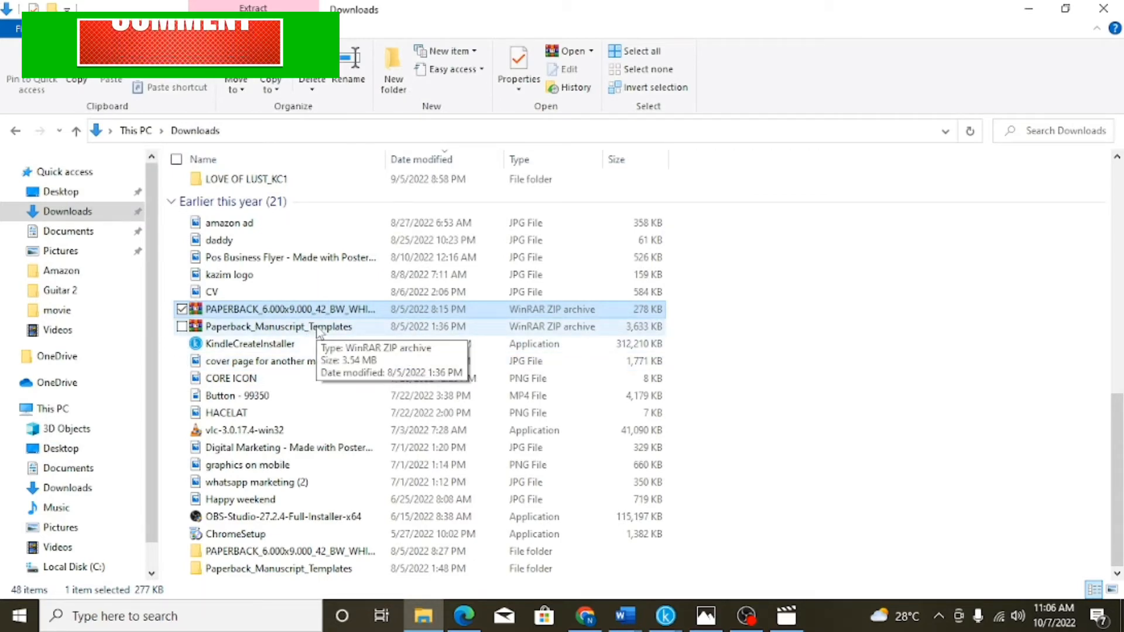
scroll(317, 332, up, 2)
scroll(317, 331, up, 2)
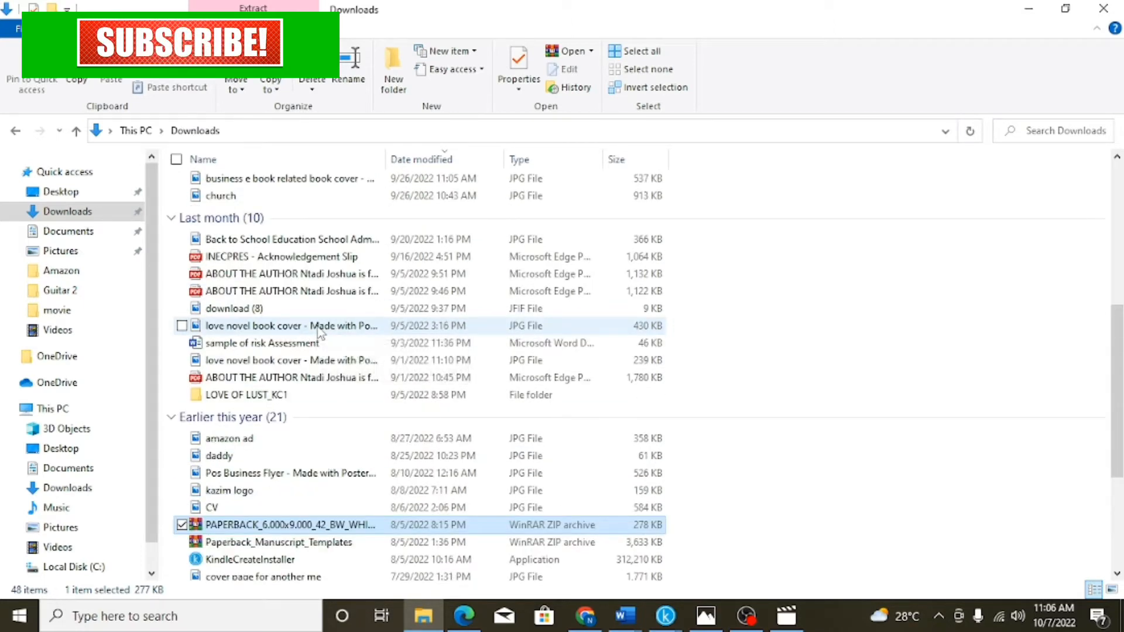
scroll(319, 333, down, 1)
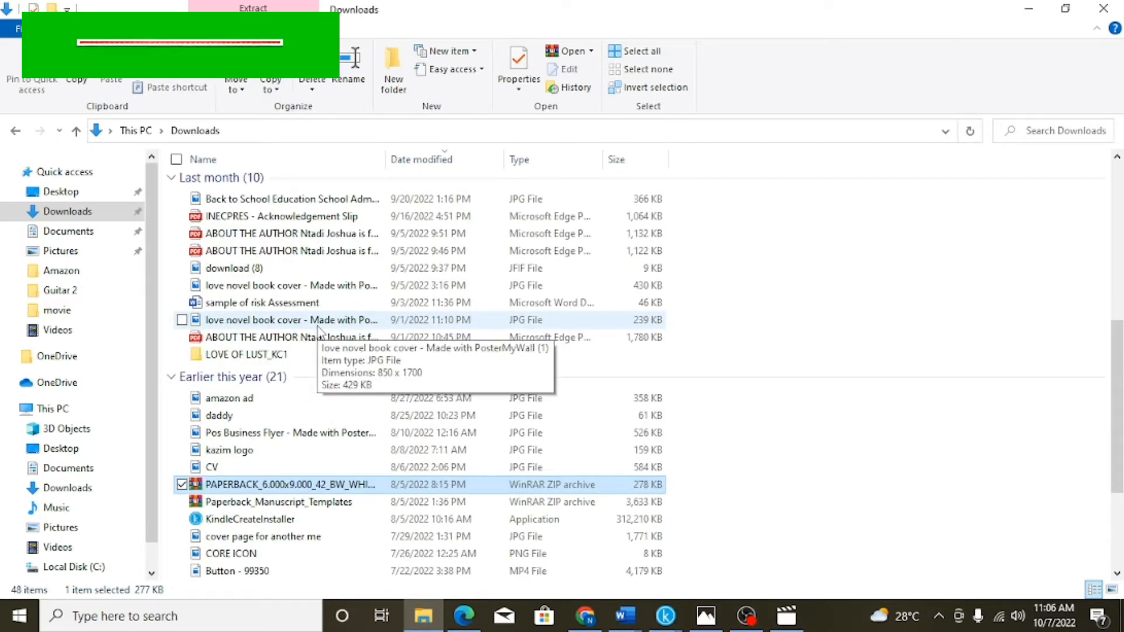
scroll(297, 406, down, 2)
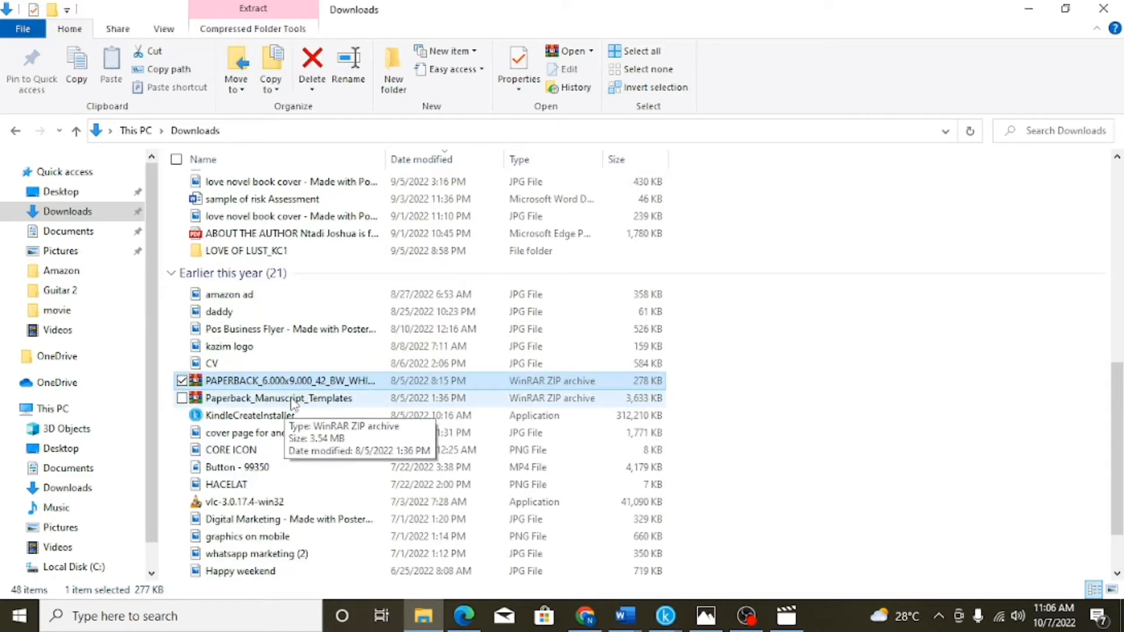
scroll(293, 403, down, 2)
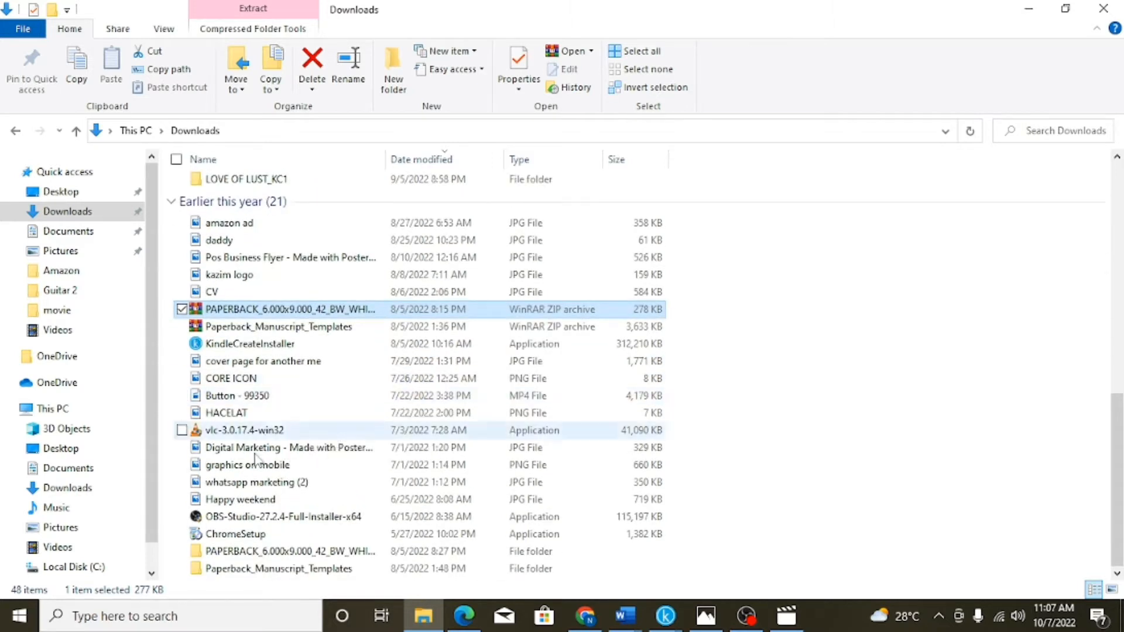
Open the 6 x 9 in Word template from the English folder inside the extracted Paperback_Manuscript_Templates folder
double_click(307, 570)
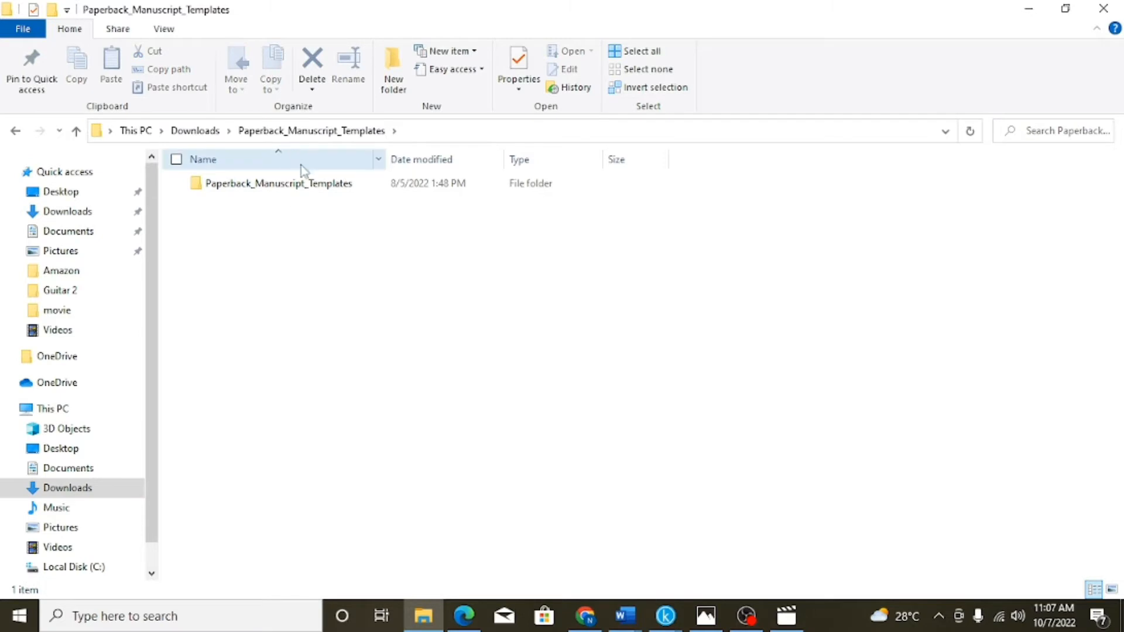
double_click(300, 186)
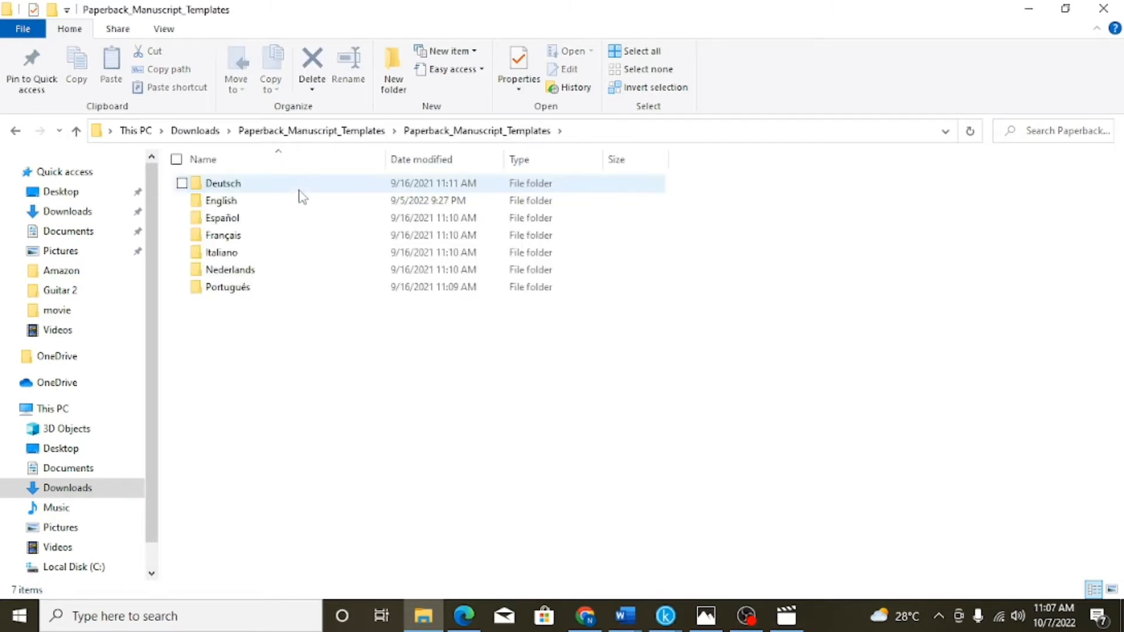
double_click(284, 203)
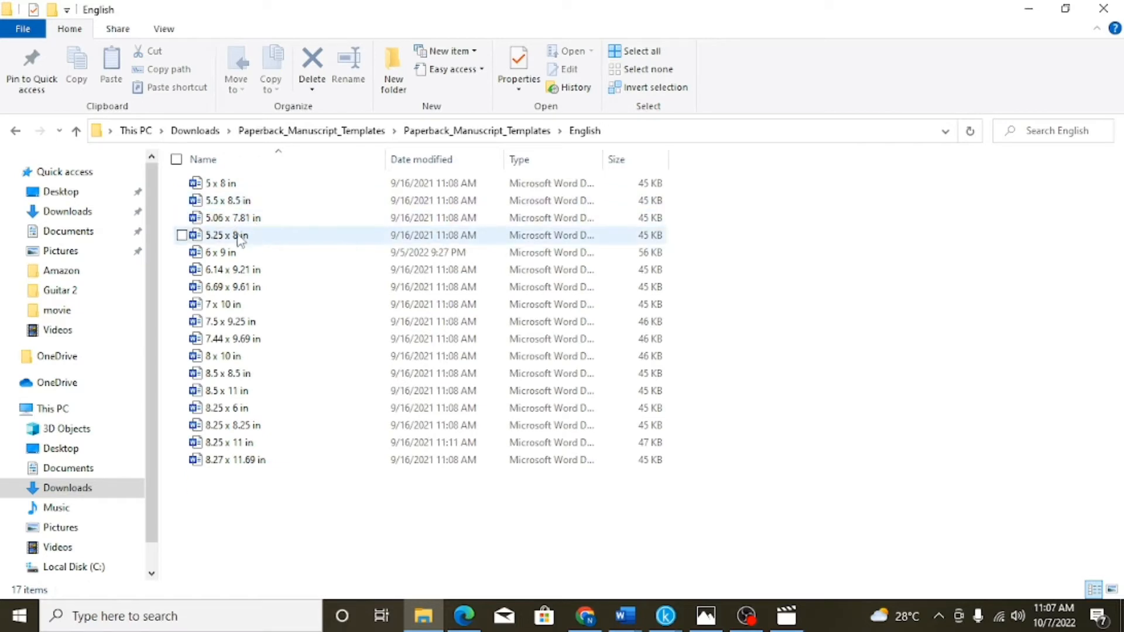
double_click(279, 258)
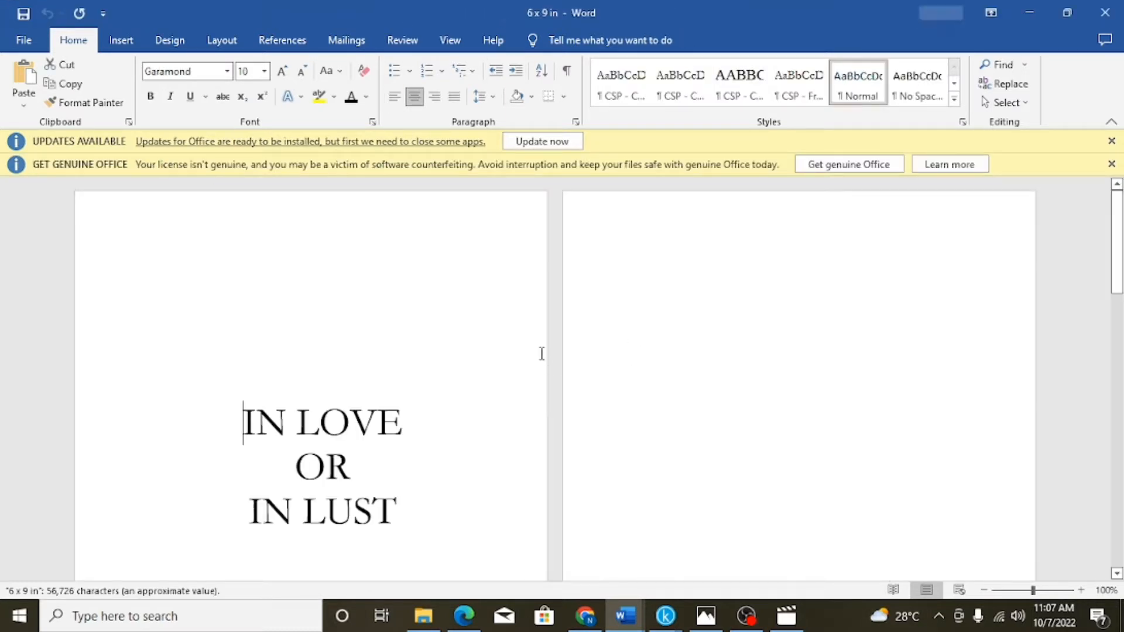
Look through the 6 x 9 in manuscript template from the title page past the dedication and contents to the chapter pages
scroll(542, 353, down, 7)
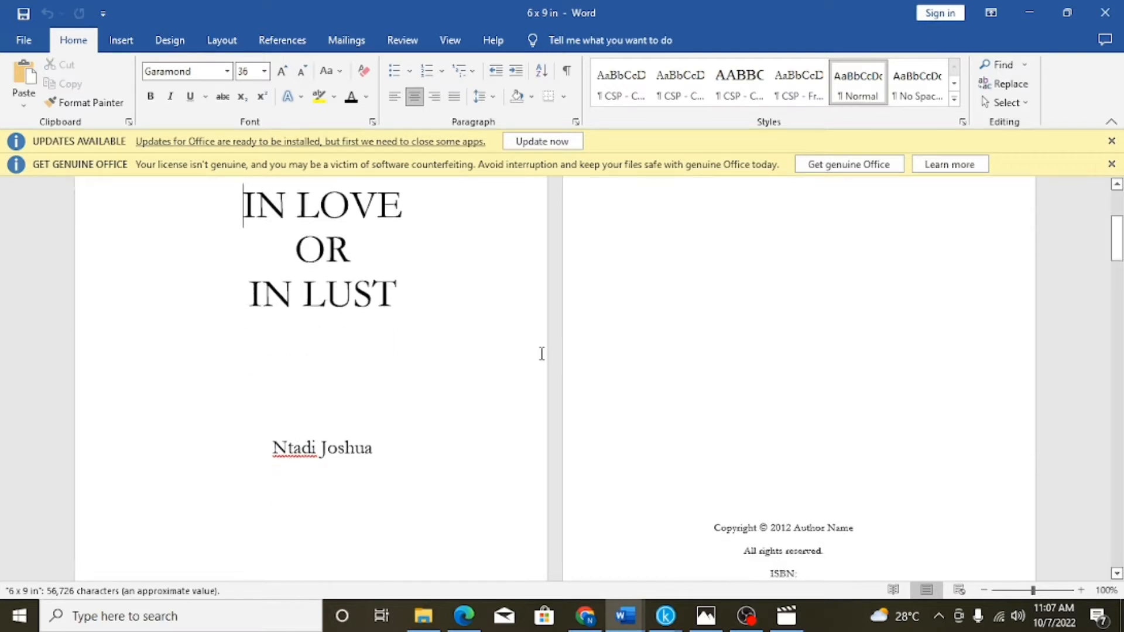
scroll(541, 353, down, 10)
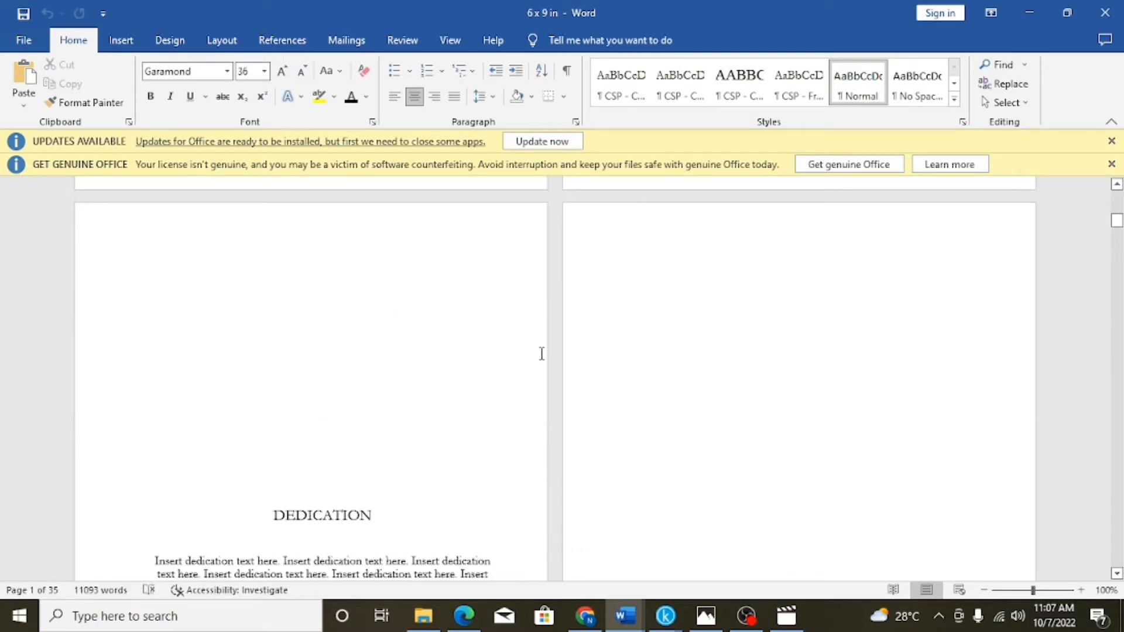
scroll(541, 354, down, 12)
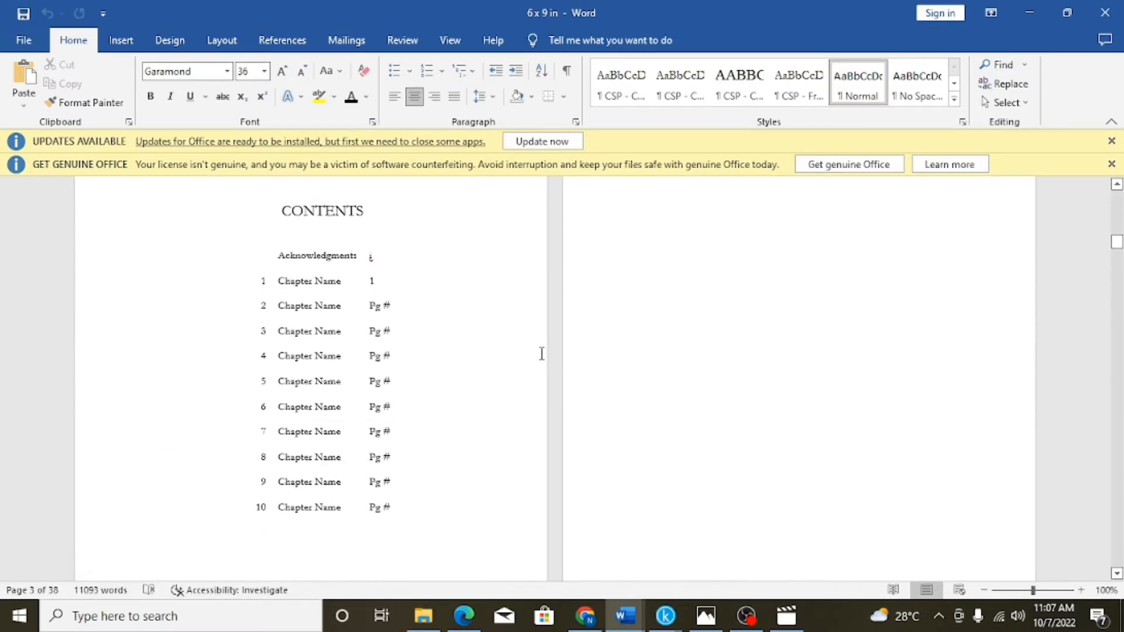
scroll(541, 353, down, 12)
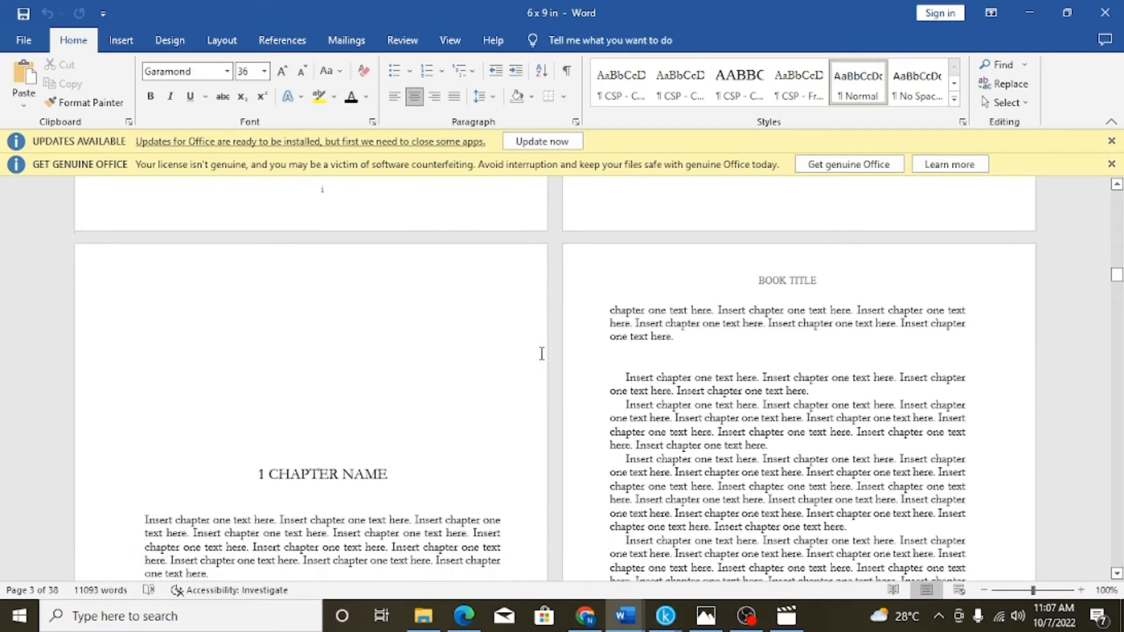
scroll(541, 357, down, 12)
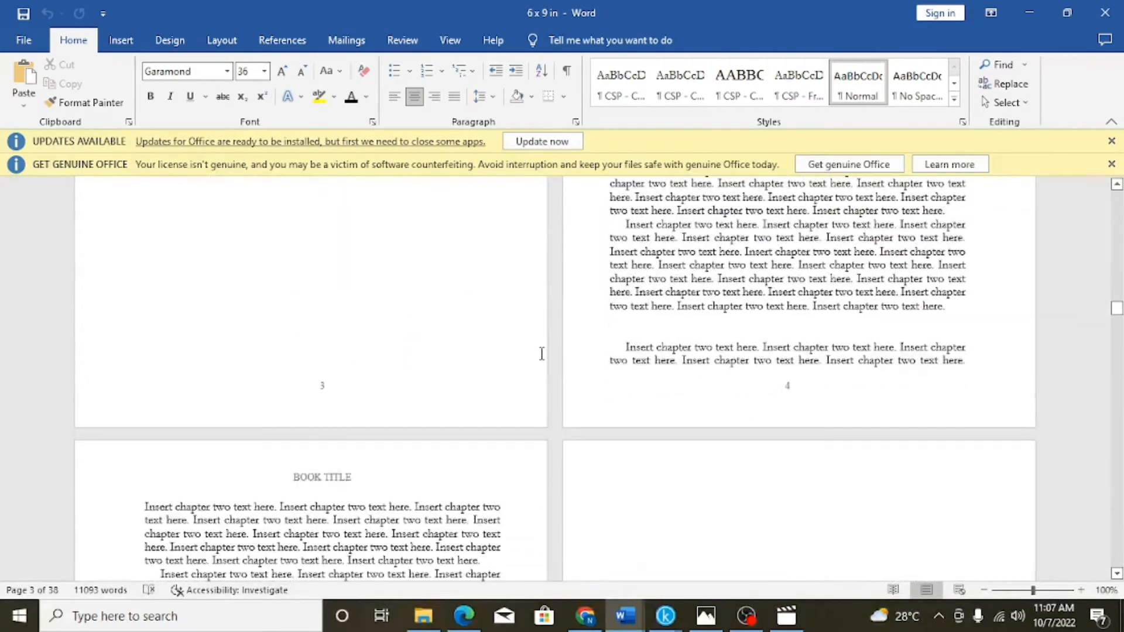
scroll(541, 353, down, 12)
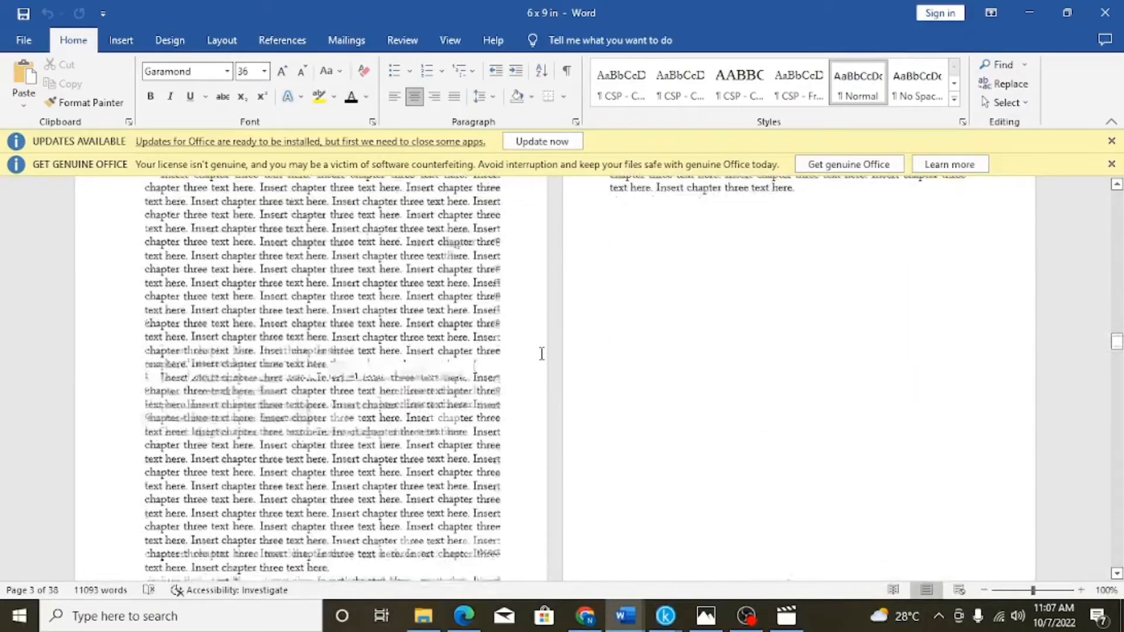
scroll(542, 353, down, 12)
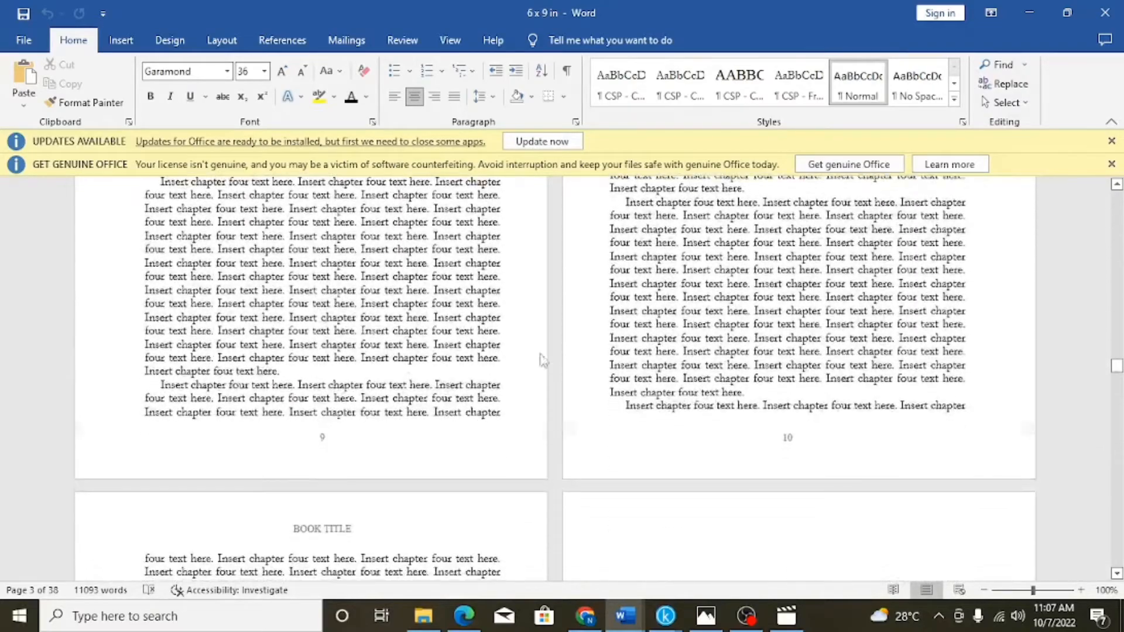
scroll(542, 353, down, 4)
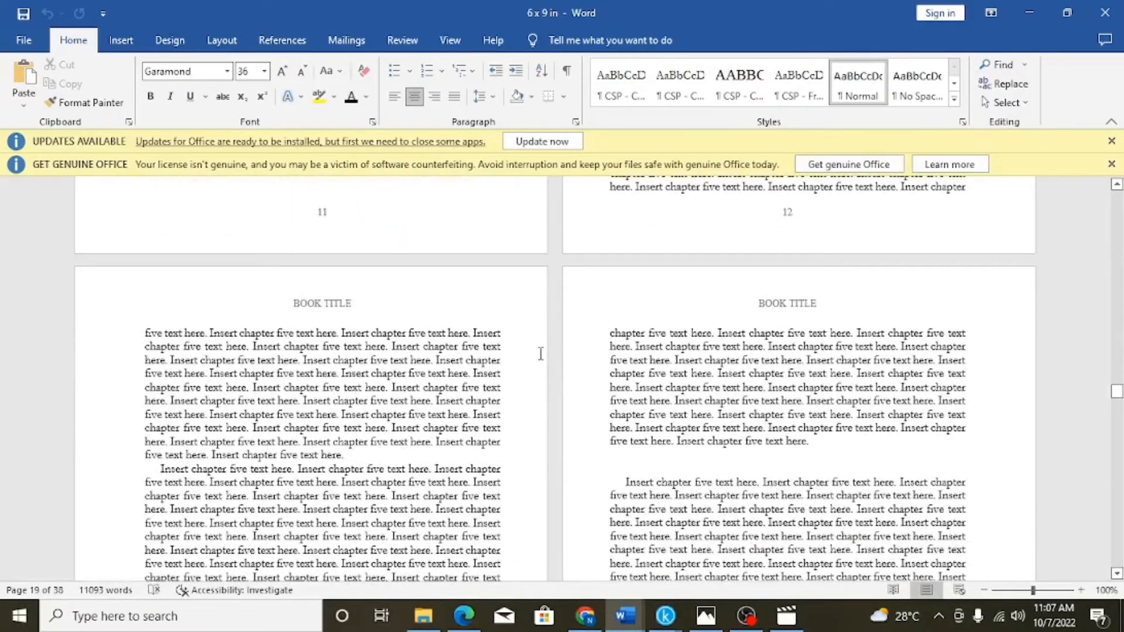
scroll(537, 341, down, 15)
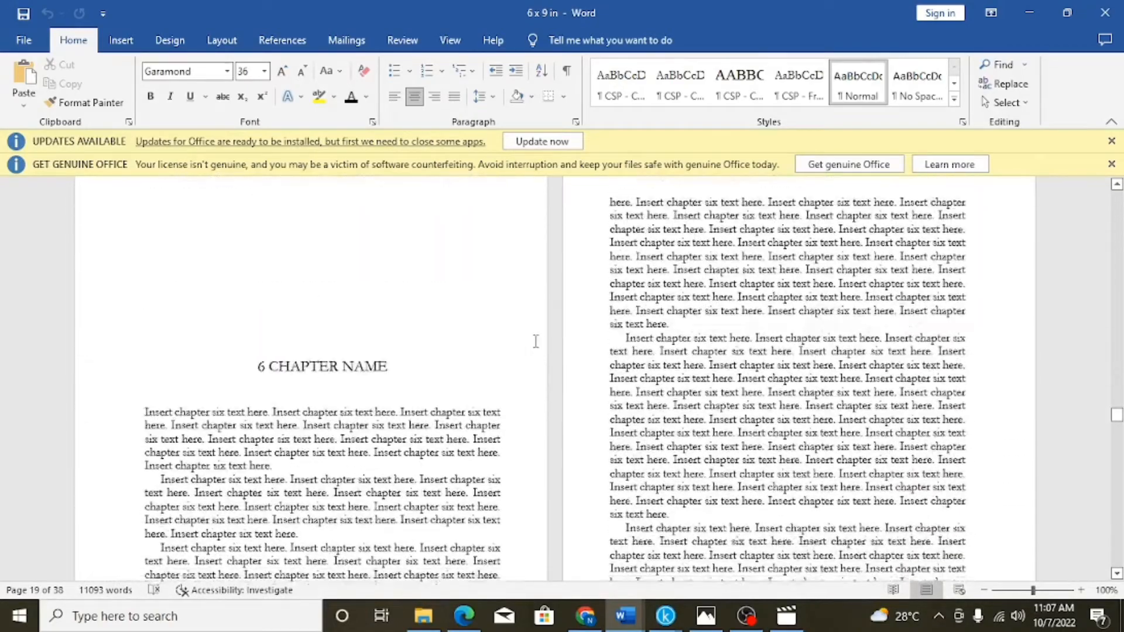
scroll(534, 340, down, 12)
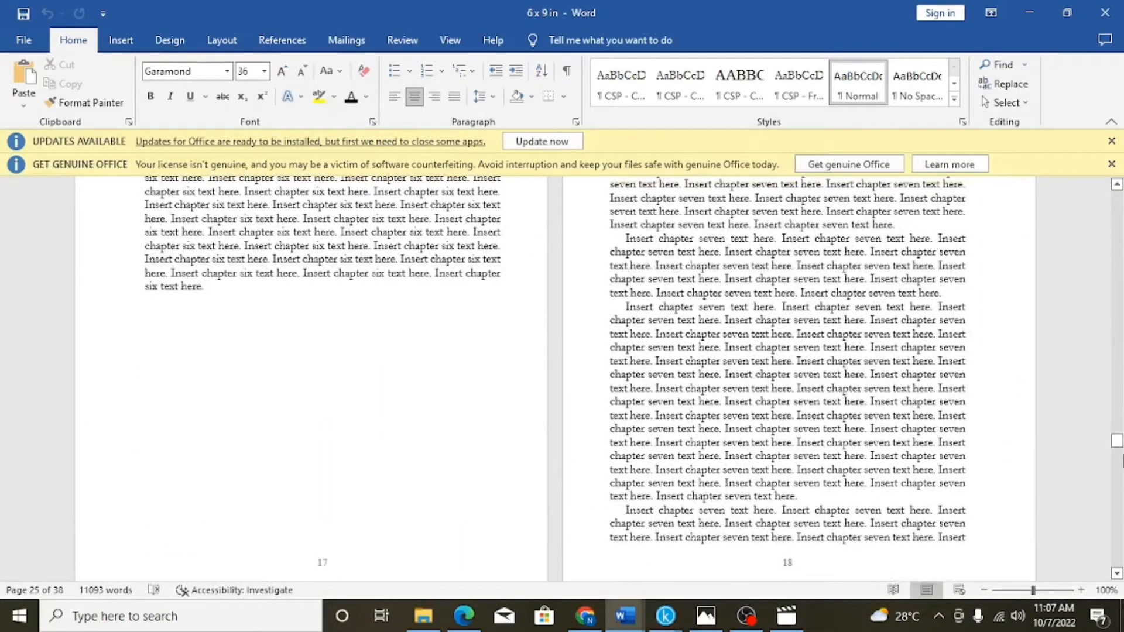
Cut placeholder paragraphs from the chapter seven text in the manuscript template
drag(852, 433, 887, 422)
click(624, 258)
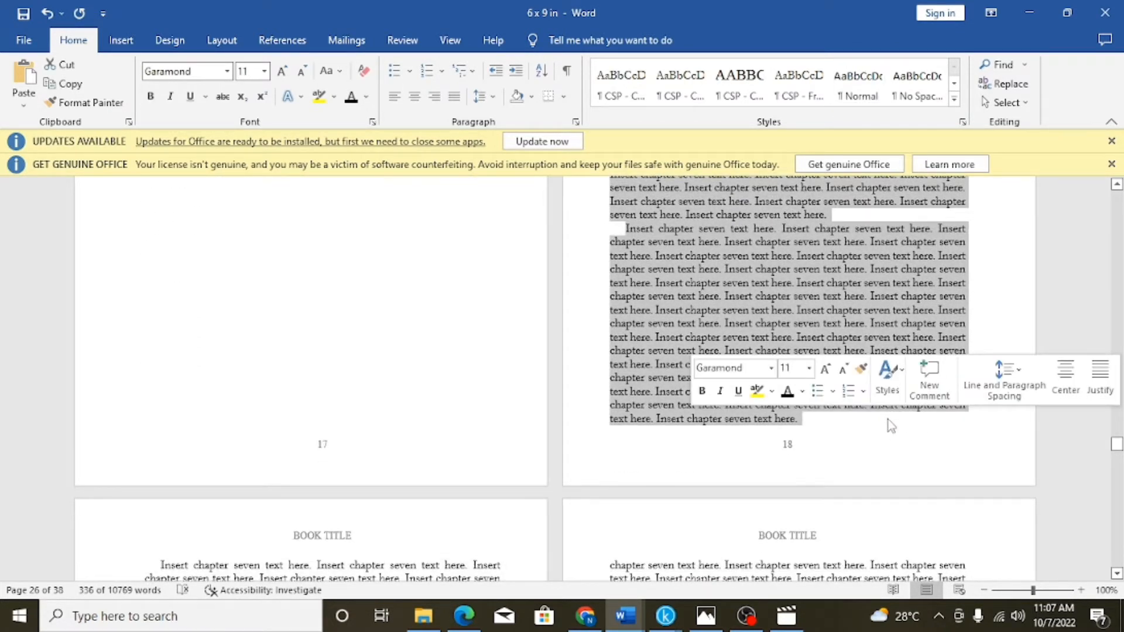
key(ctrl+x)
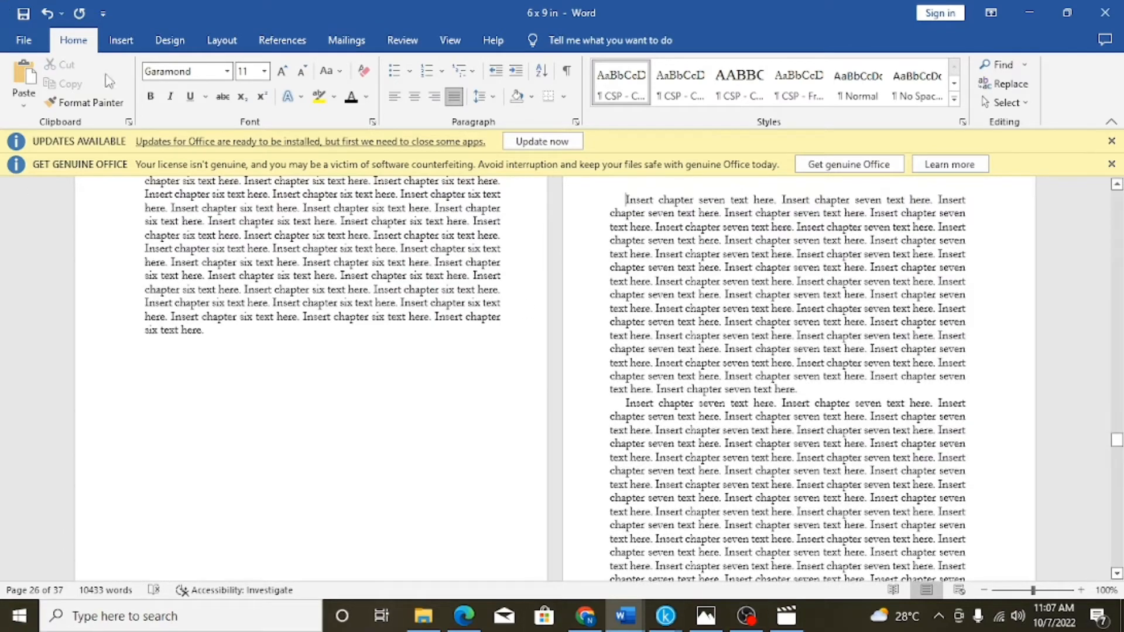
Replace the existing book title on the manuscript's title page with the first title line OVERCOMING
scroll(441, 338, up, 10)
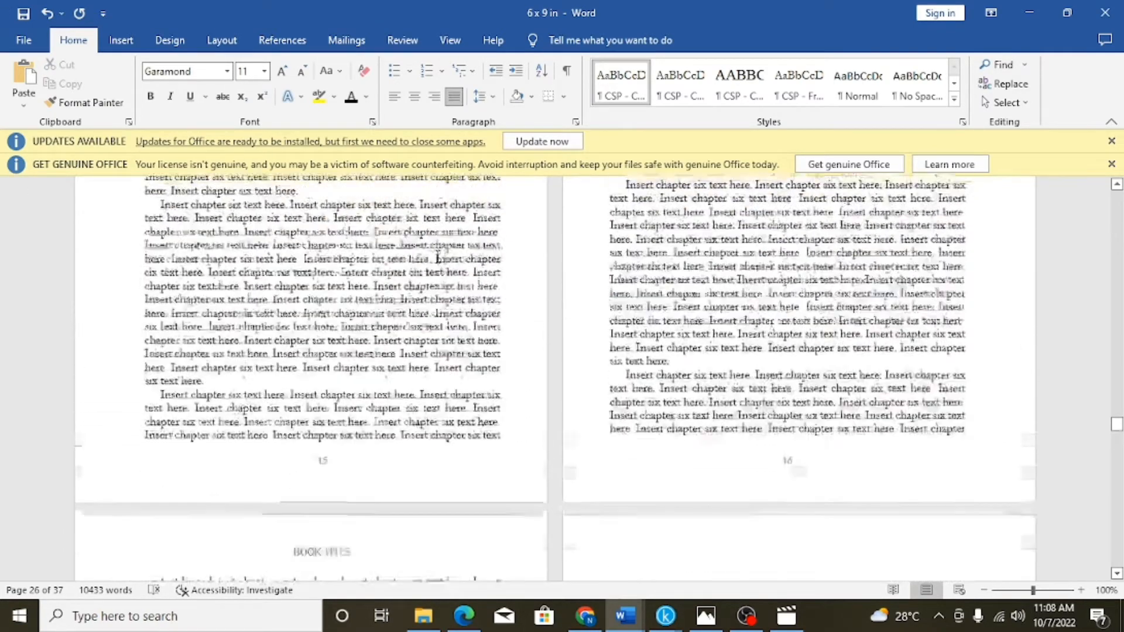
scroll(438, 258, up, 10)
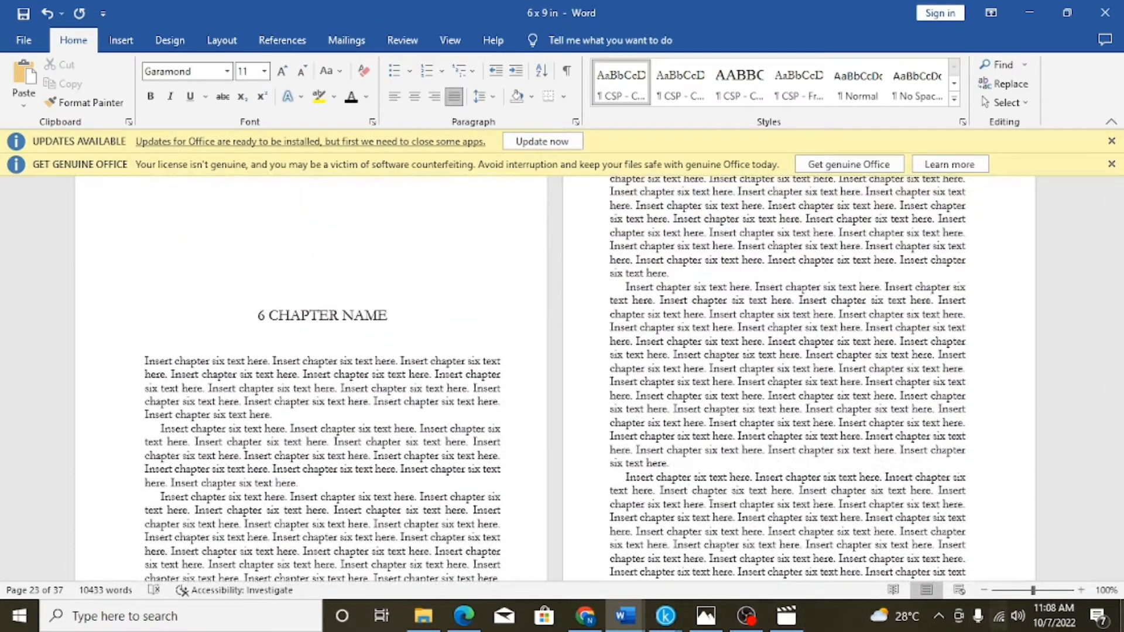
scroll(822, 410, up, 10)
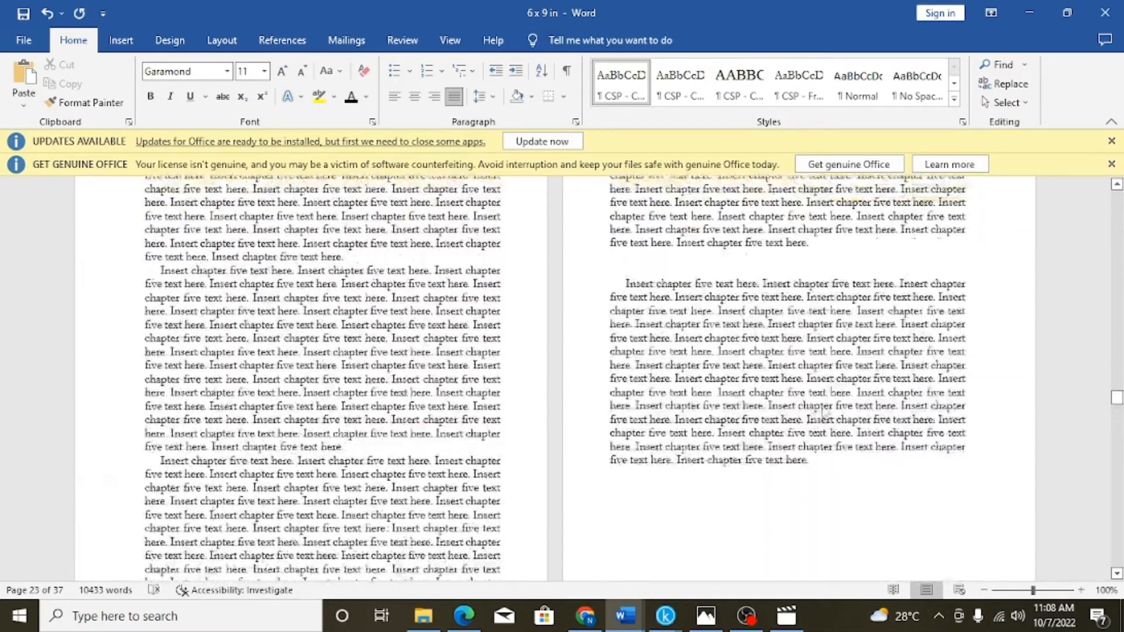
scroll(822, 410, up, 10)
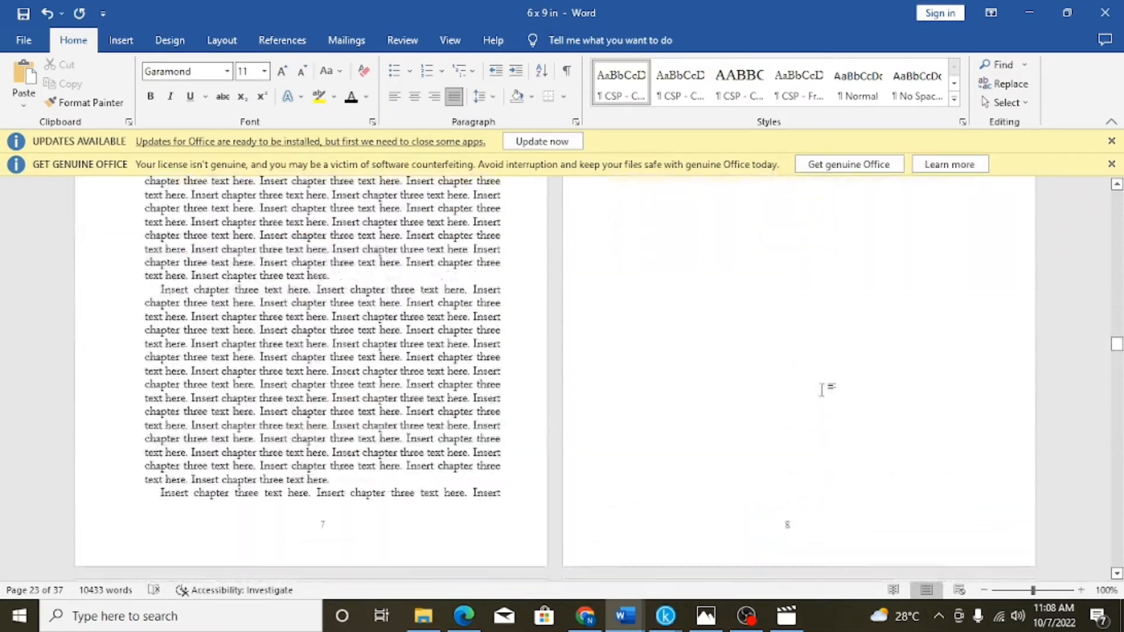
scroll(822, 389, up, 10)
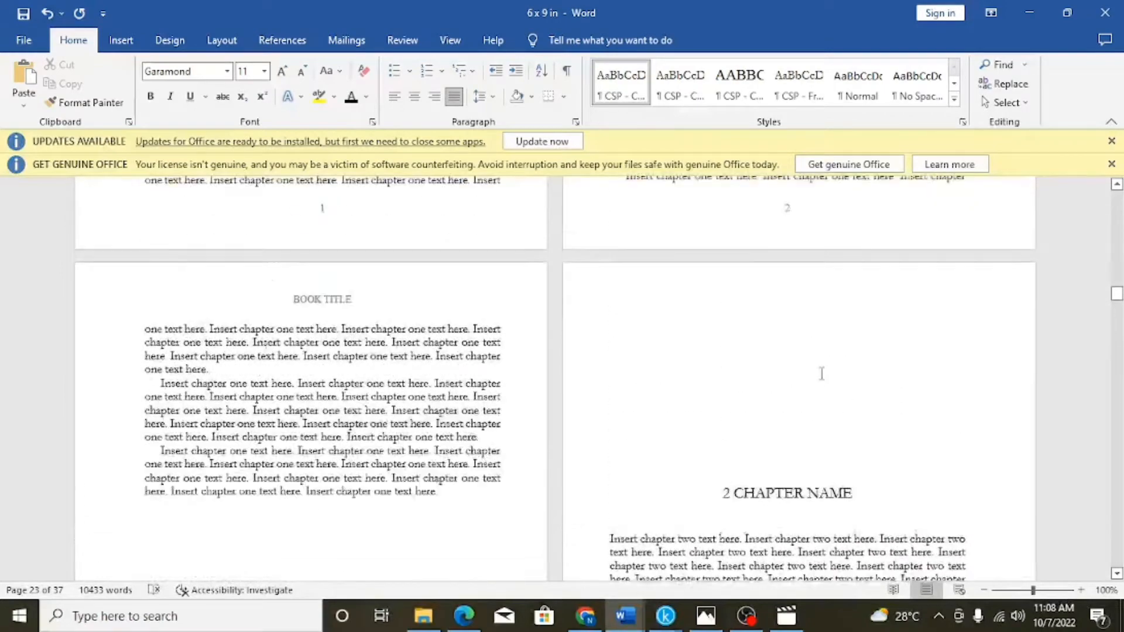
scroll(821, 375, up, 10)
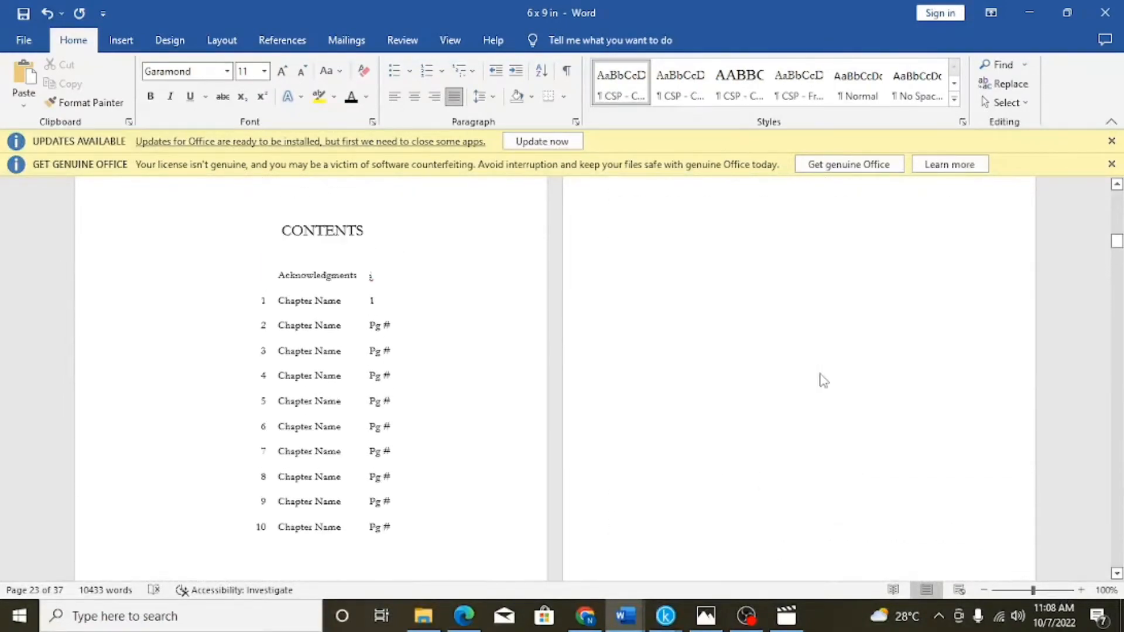
scroll(823, 381, up, 10)
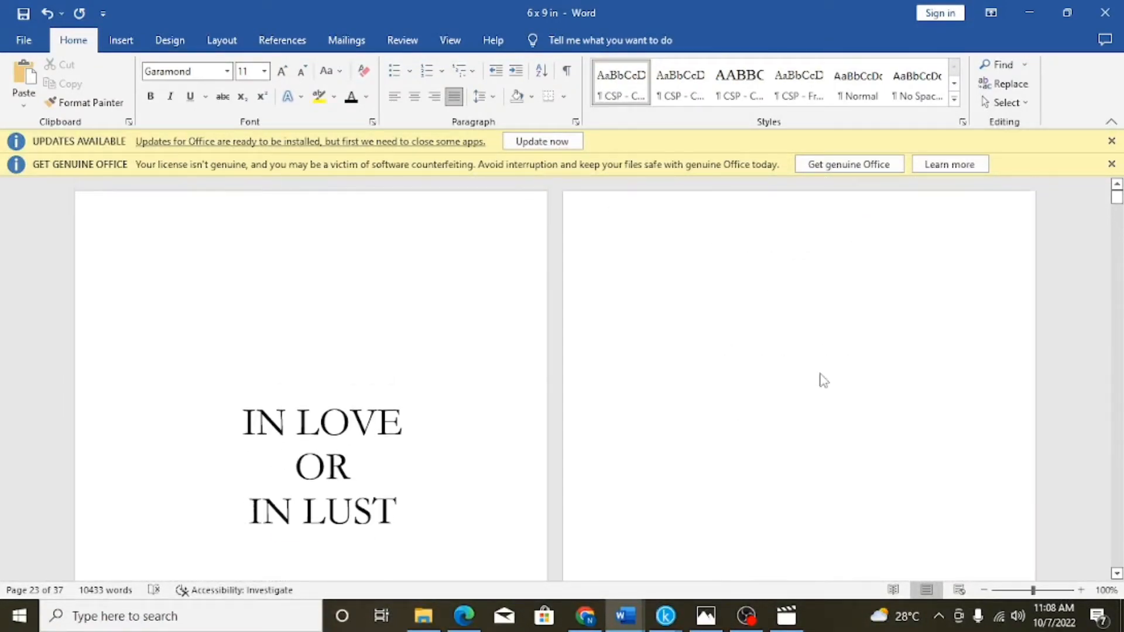
scroll(822, 378, down, 3)
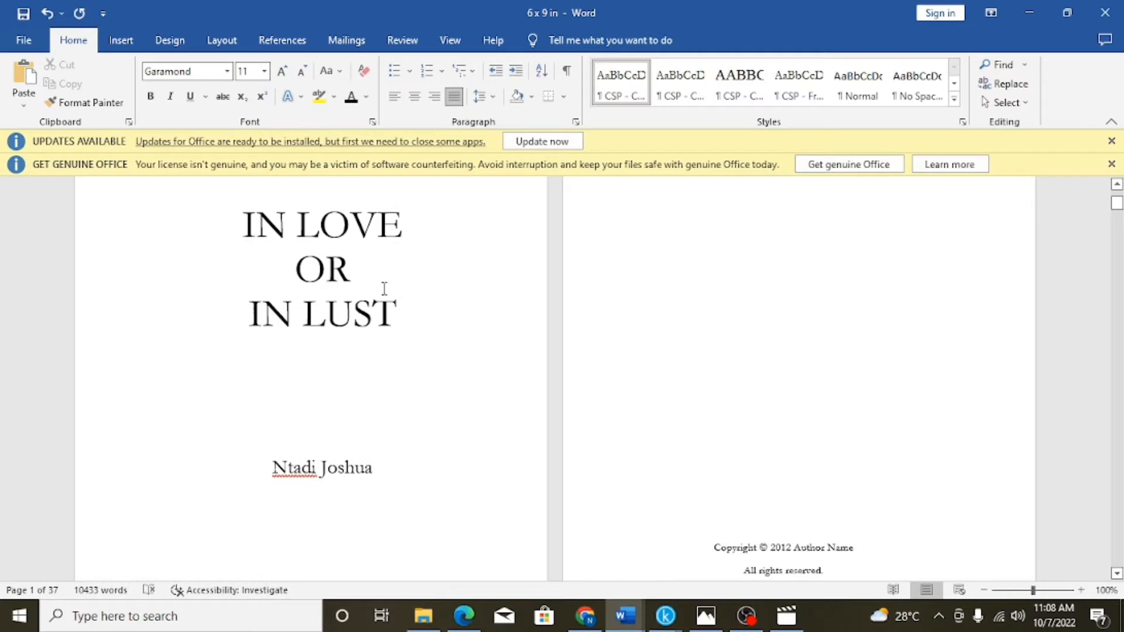
drag(423, 317, 254, 228)
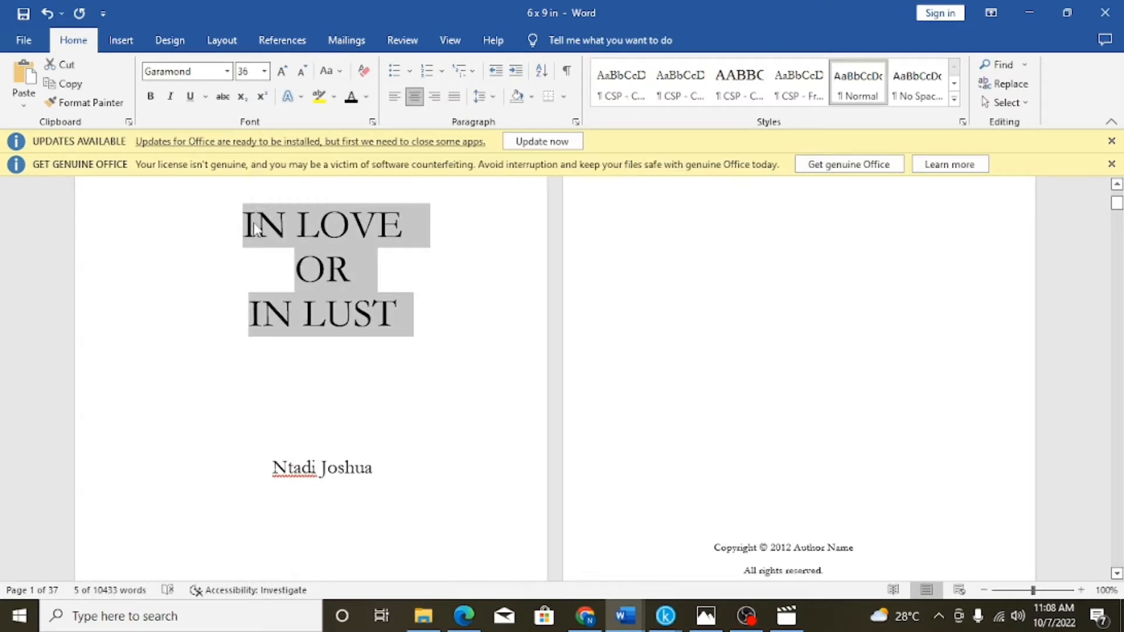
text(O)
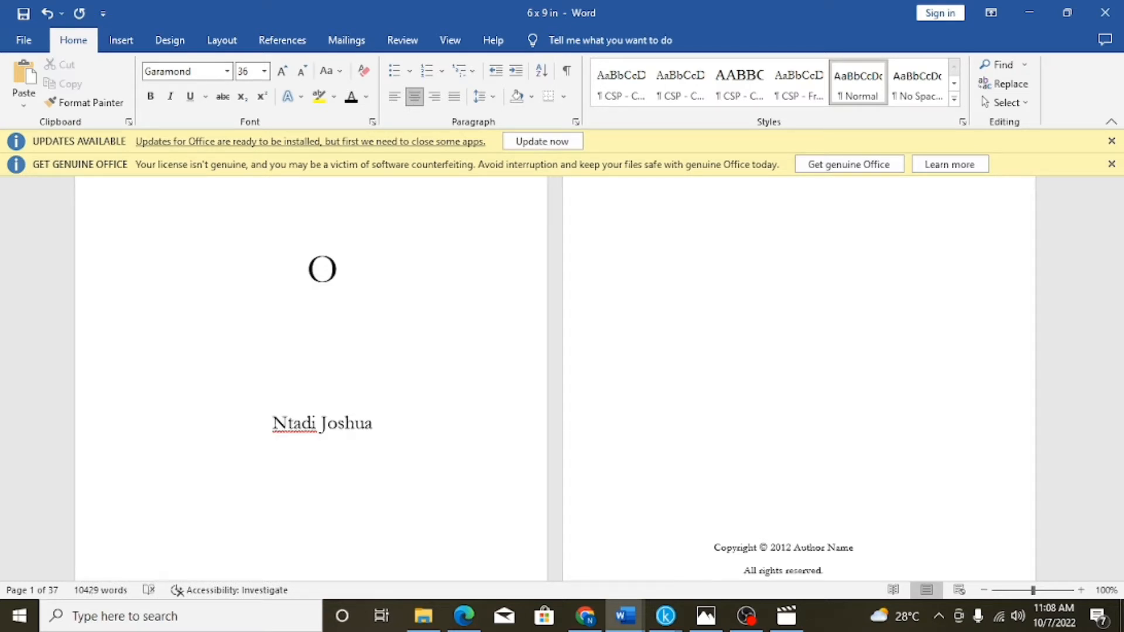
text(VERCP)
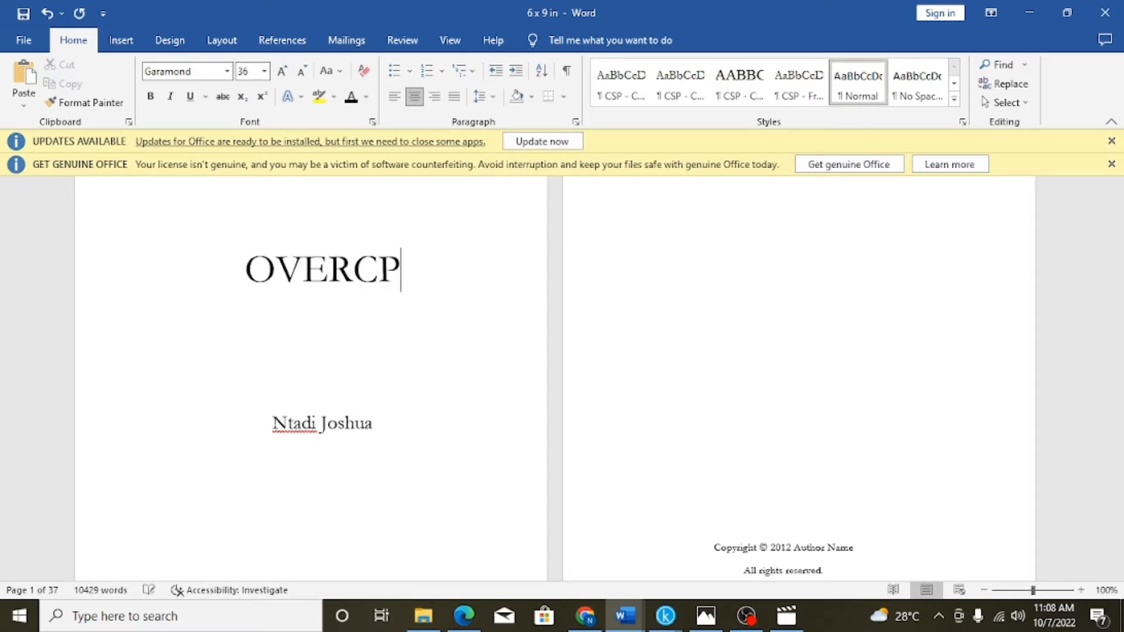
key(BackSpace)
text(OMINH)
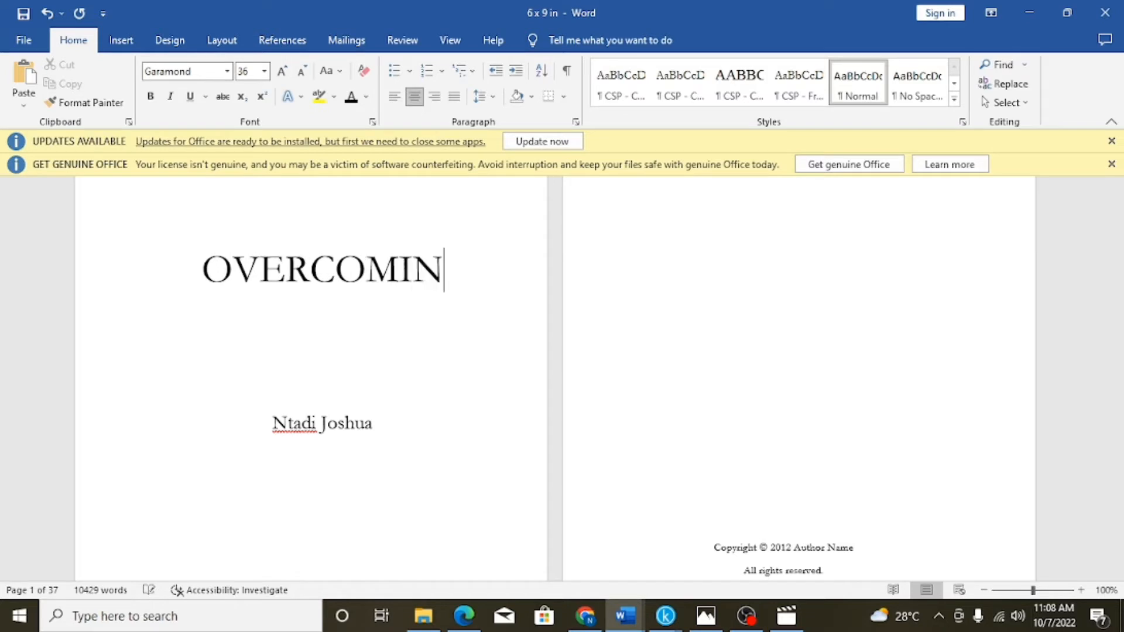
key(BackSpace)
key(BackSpace)
text(G)
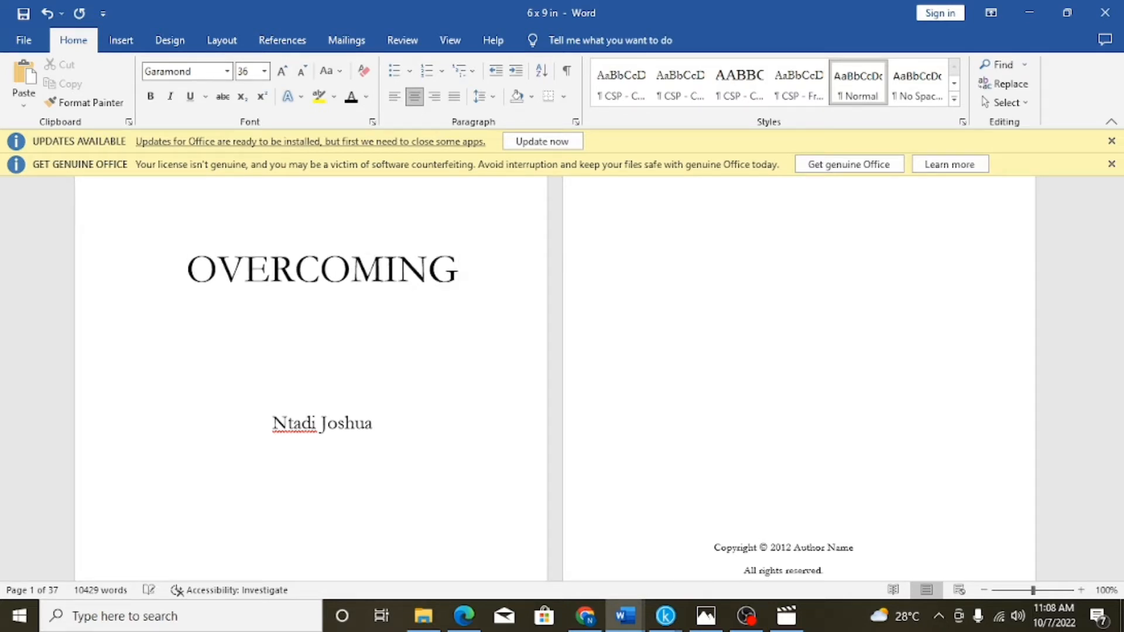
Continue the title page's title below OVERCOMING with ADDICTION, THROUGH and GOD, each on its own line
key(Return)
text(ADD)
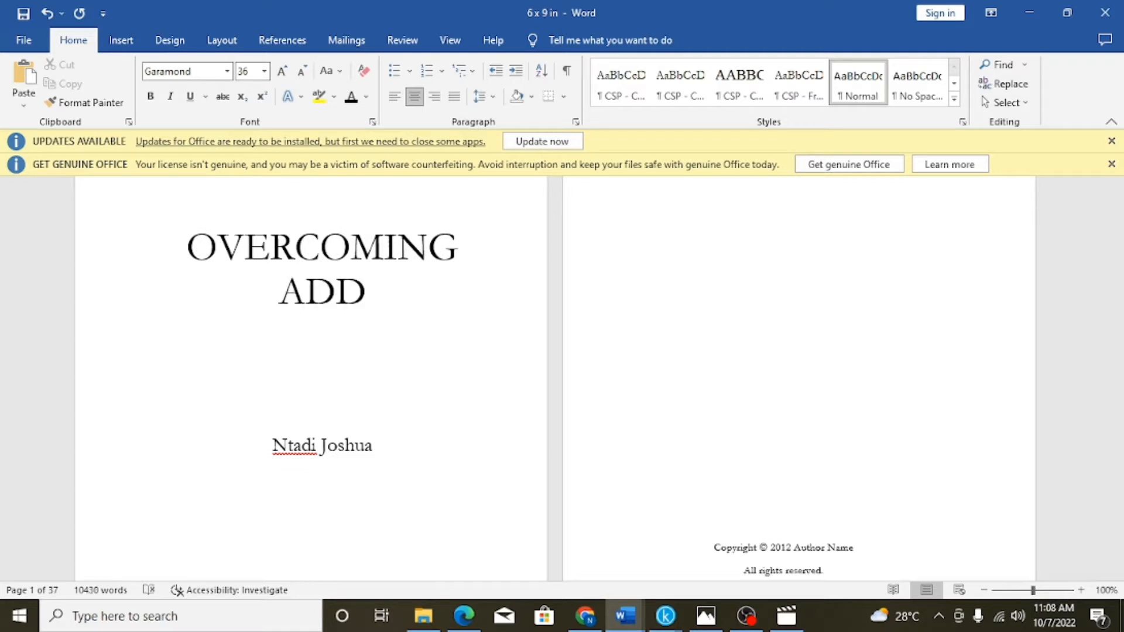
text(ICTION)
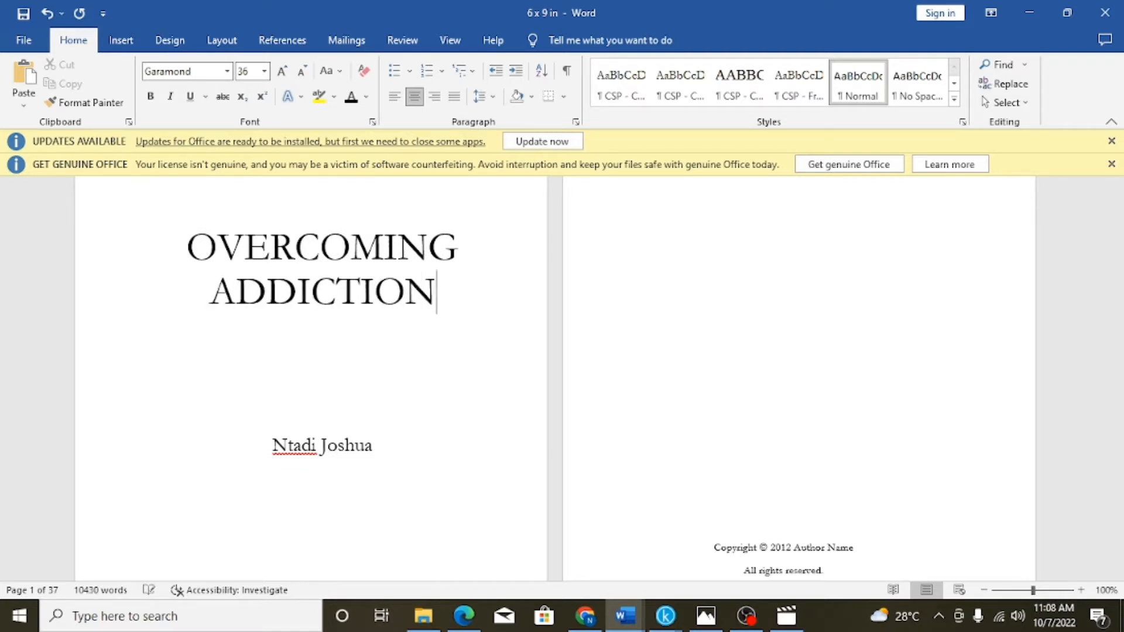
key(Return)
text(TH)
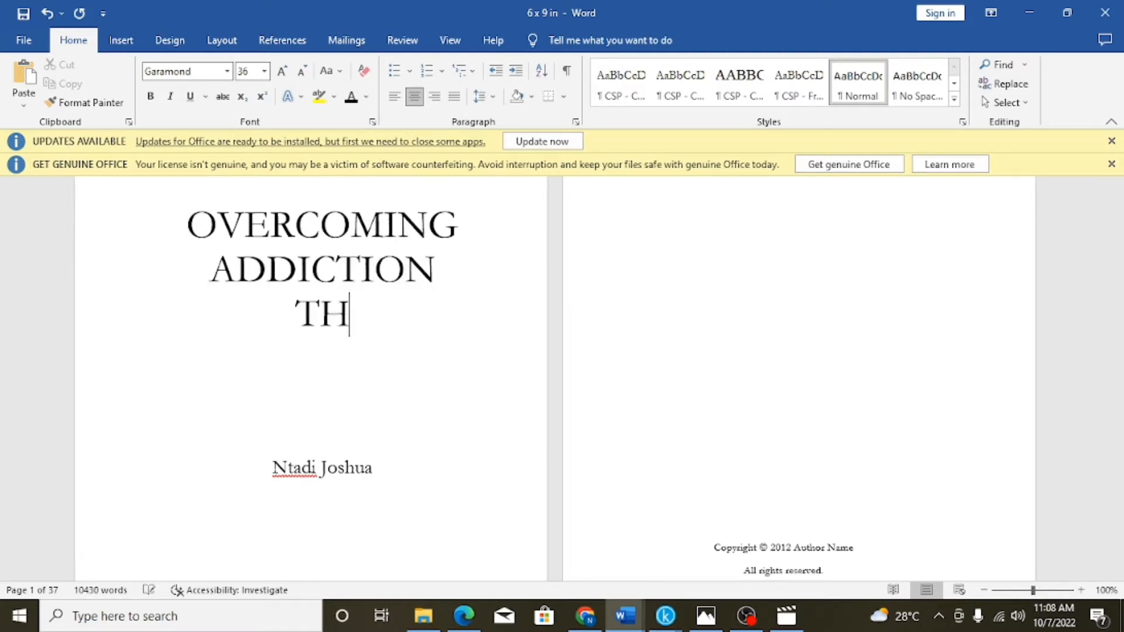
text(ROUGH)
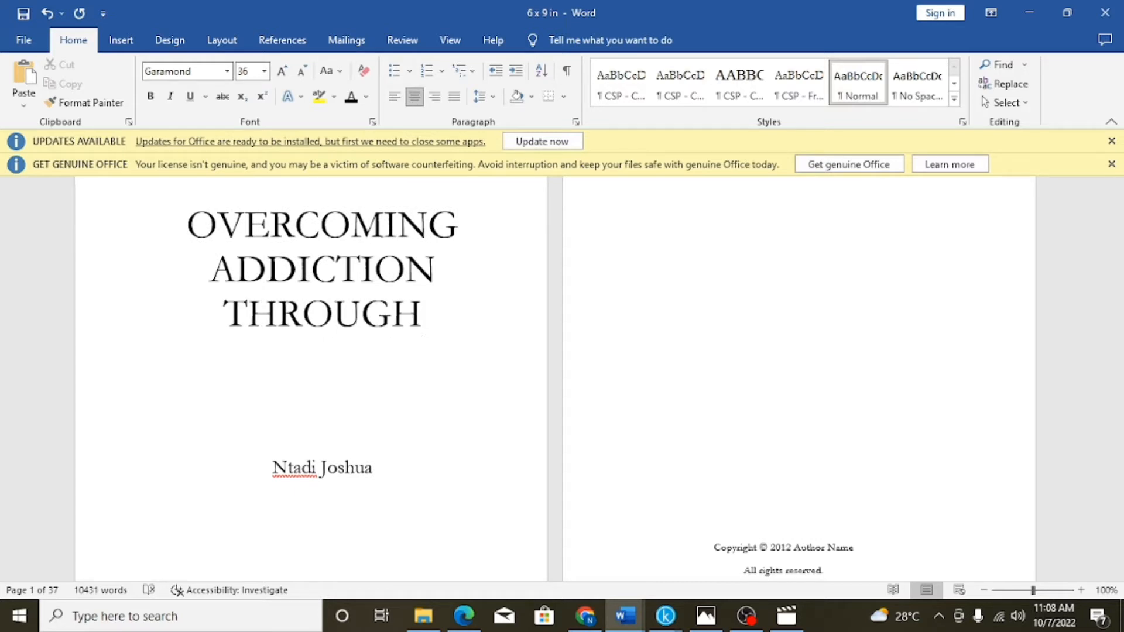
key(Return)
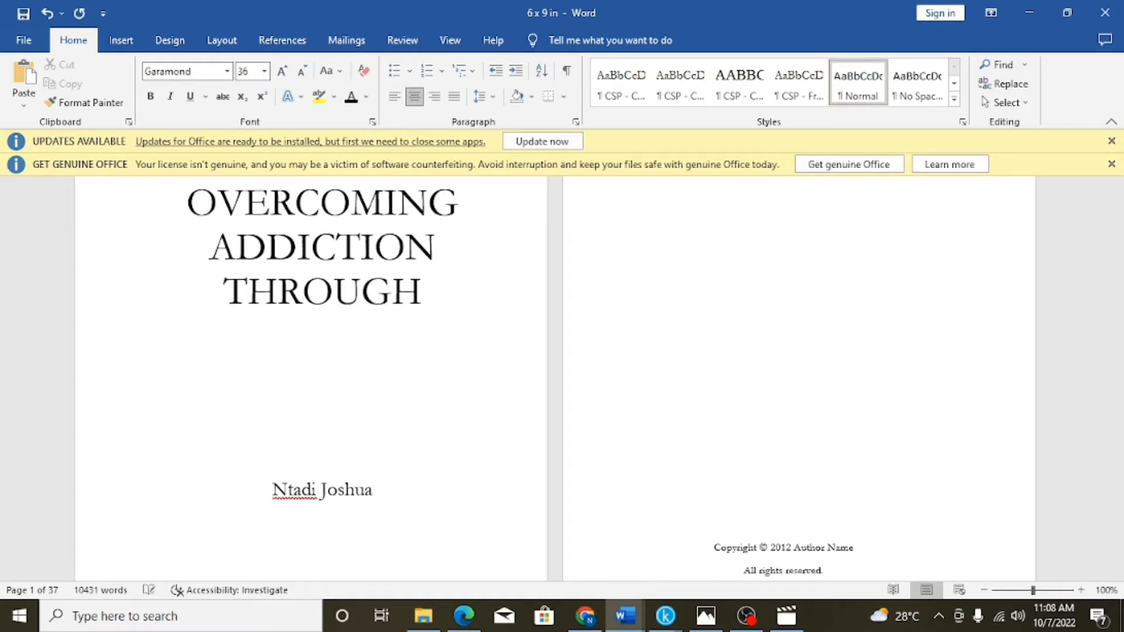
text(GOD)
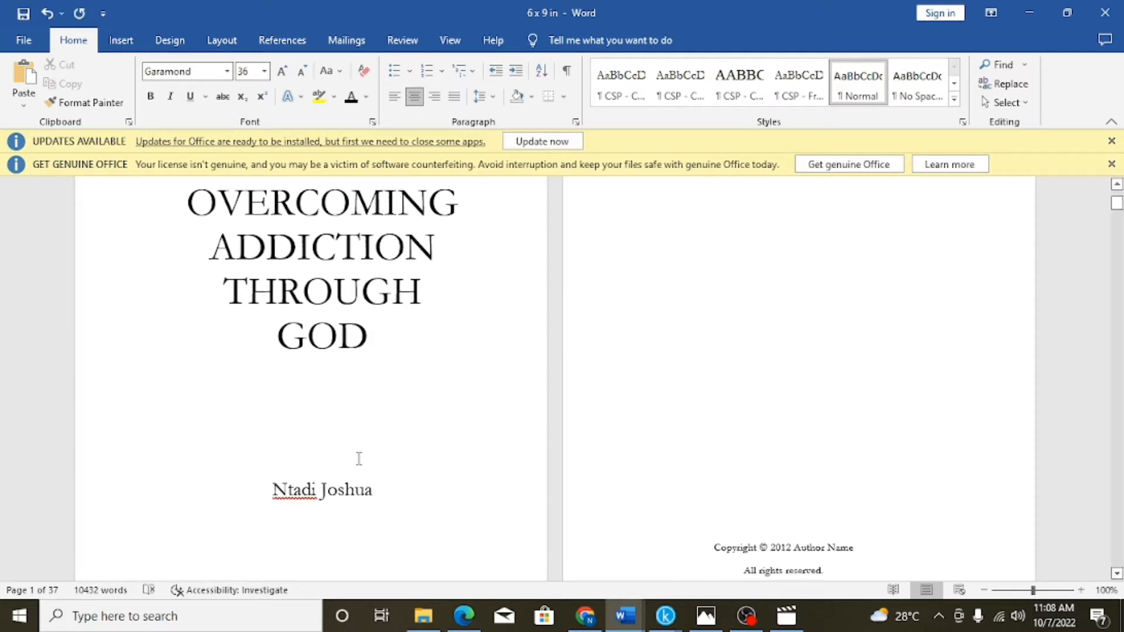
Place the cursor after the copyright page's ISBN label, then check the end of the addiction raw materials document for the ISBN
scroll(374, 470, down, 3)
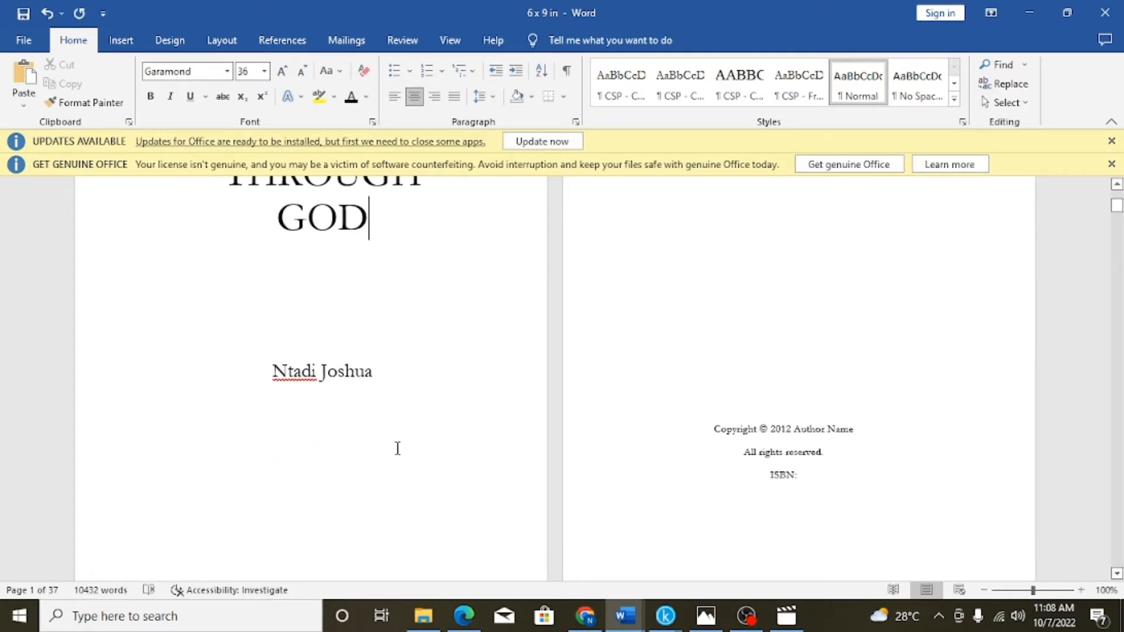
scroll(326, 323, up, 5)
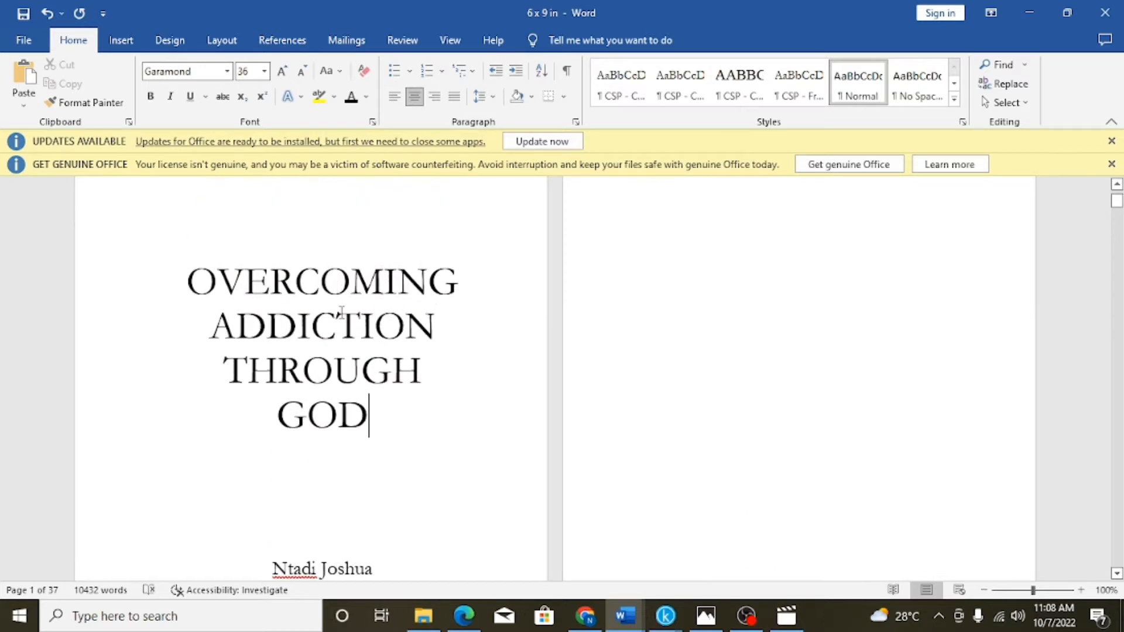
scroll(341, 312, down, 10)
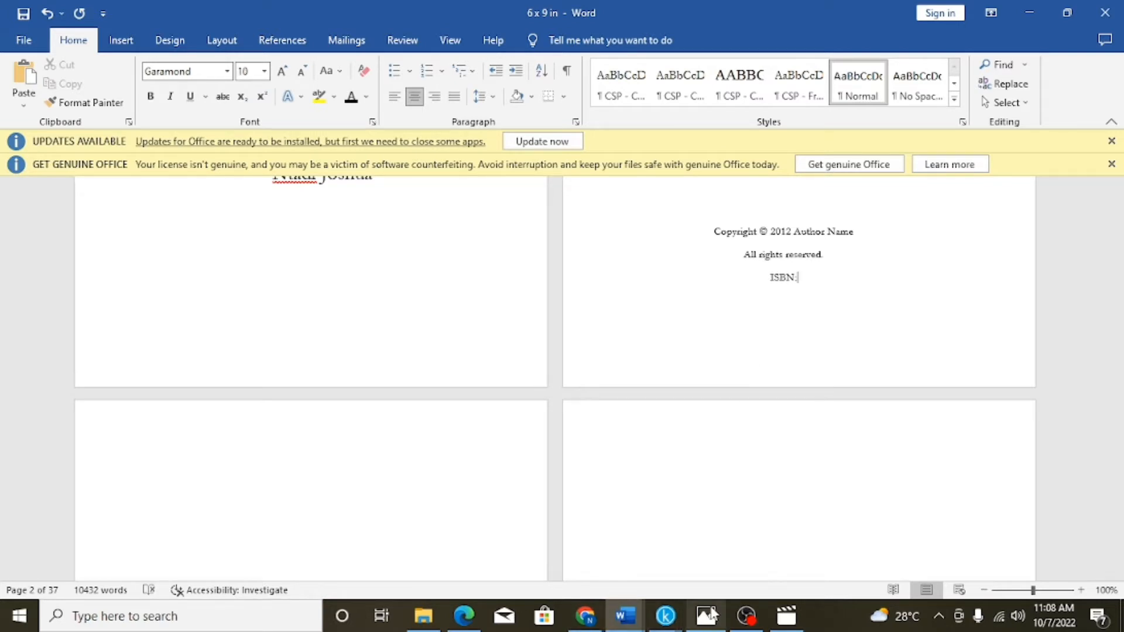
mouse_move(625, 619)
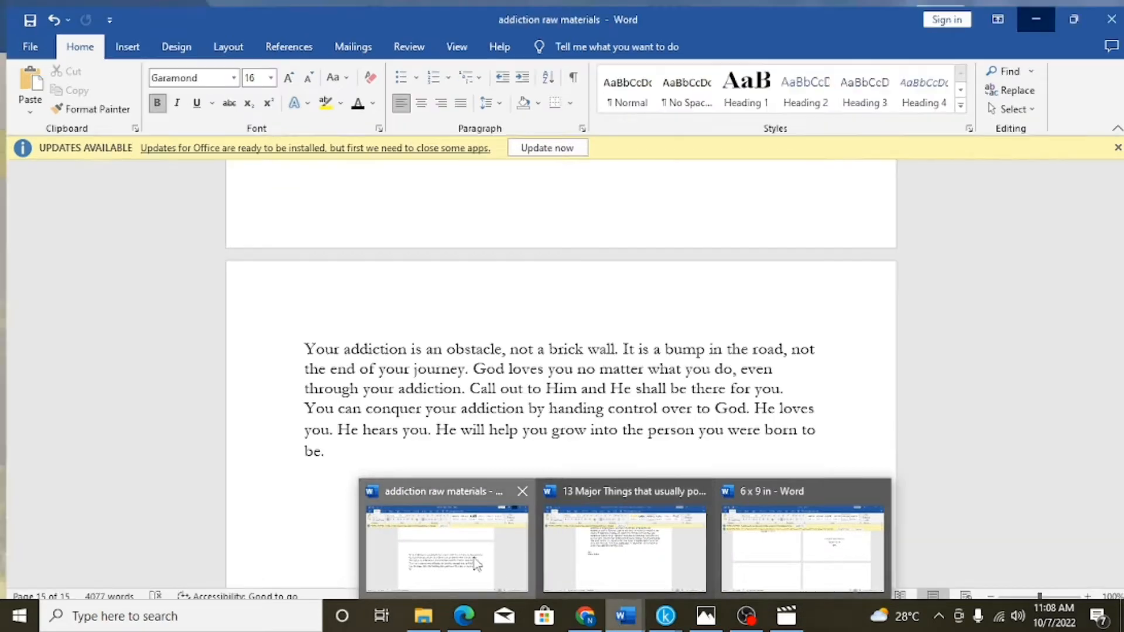
click(476, 564)
scroll(493, 489, down, 4)
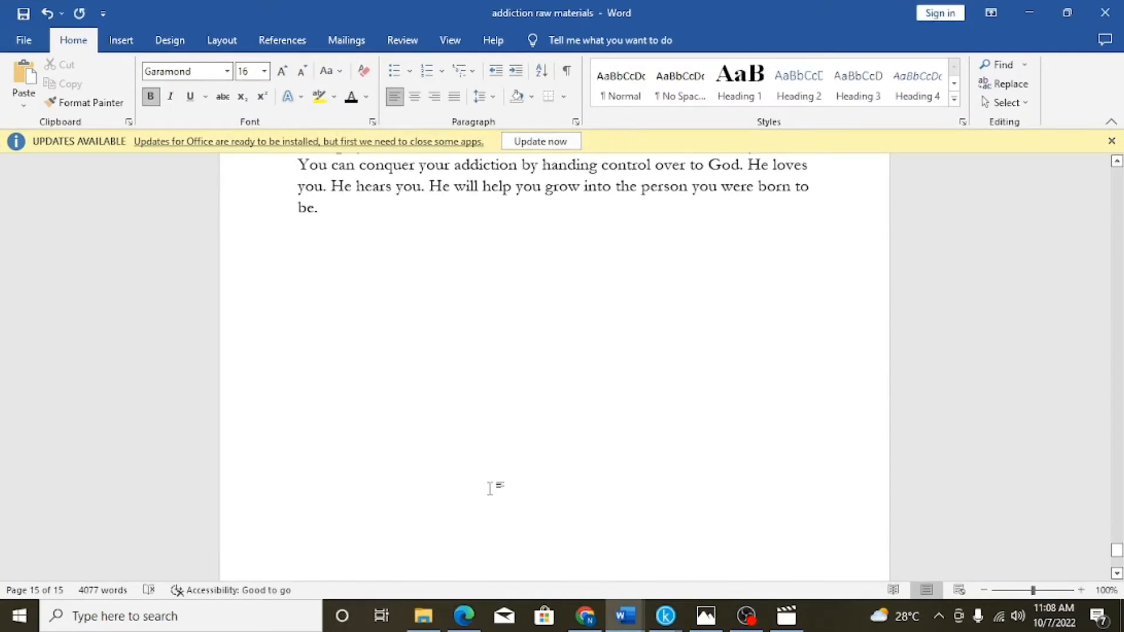
scroll(491, 481, up, 6)
scroll(491, 481, down, 1)
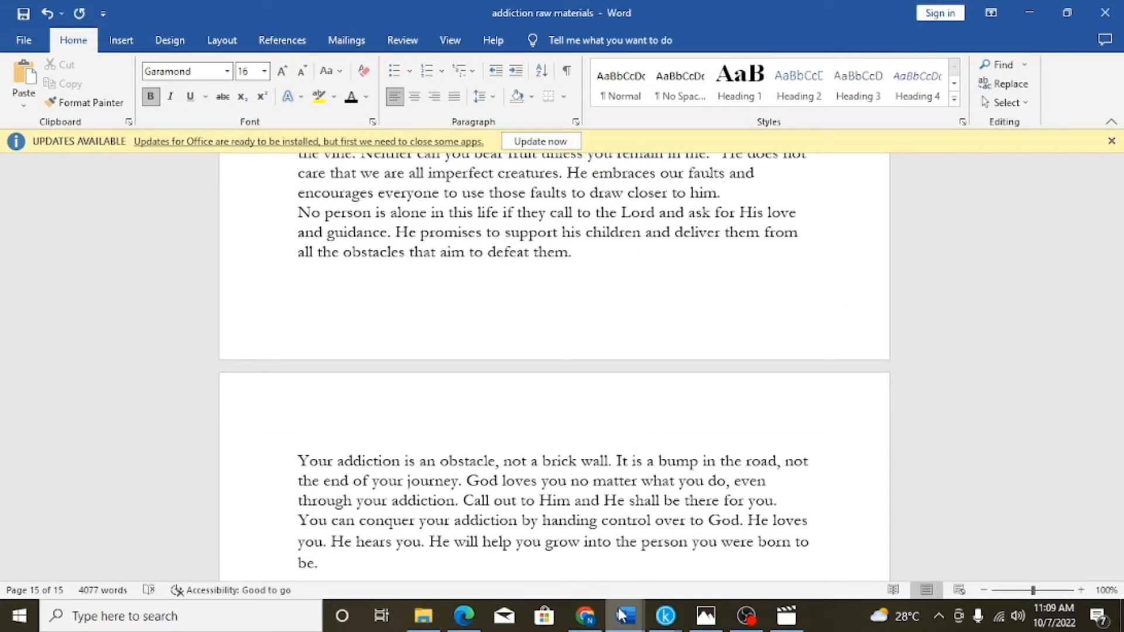
mouse_move(624, 616)
click(625, 562)
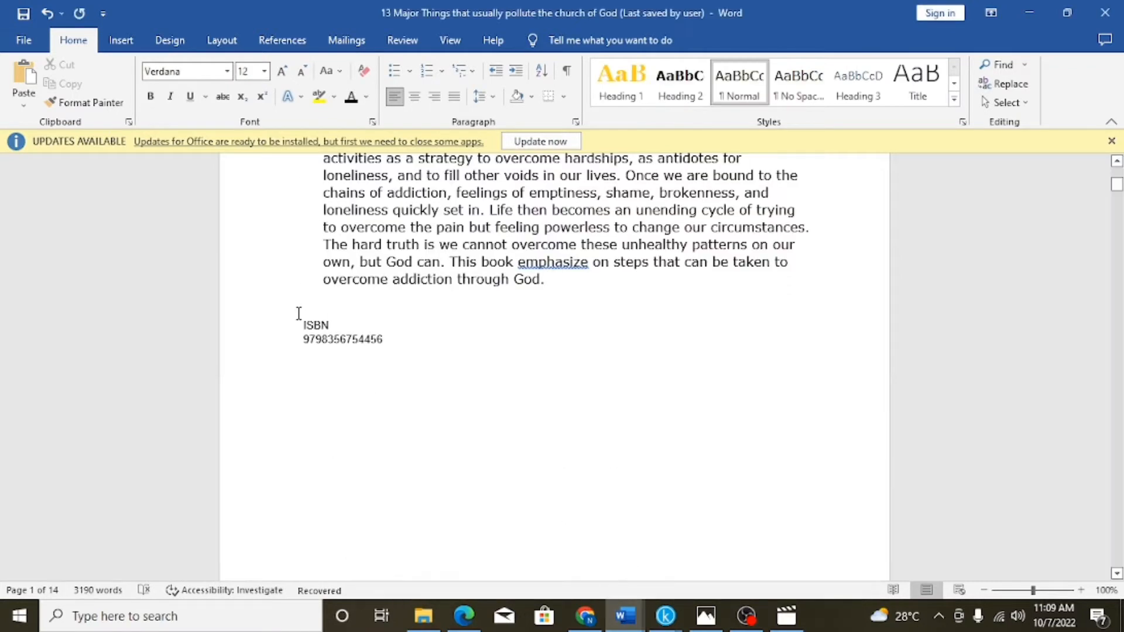
drag(303, 339, 407, 354)
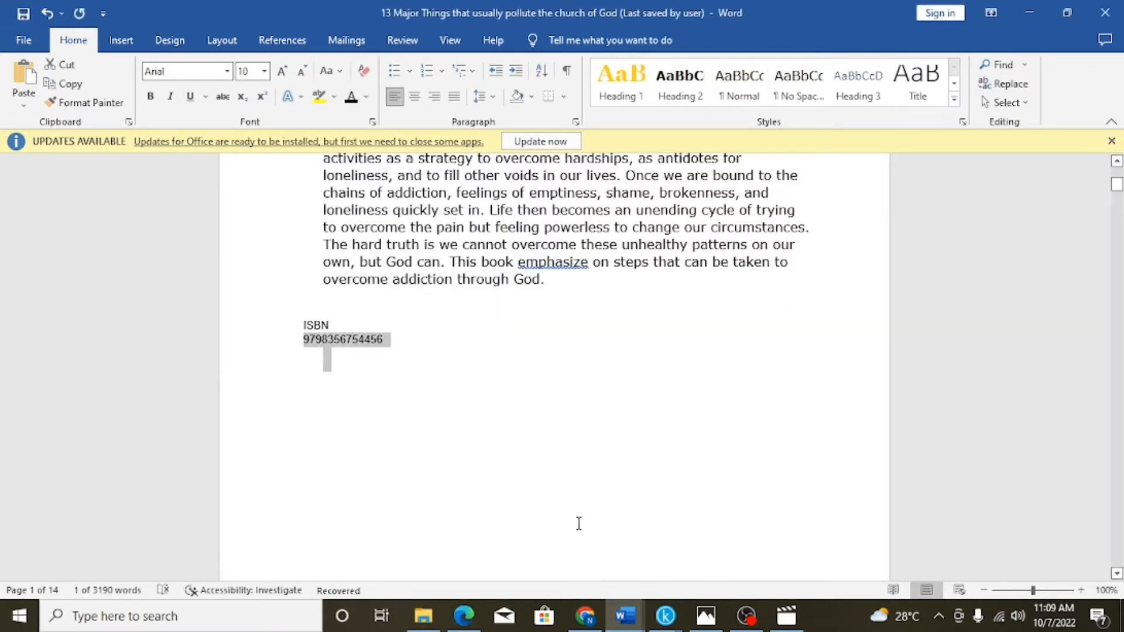
mouse_move(625, 616)
click(801, 515)
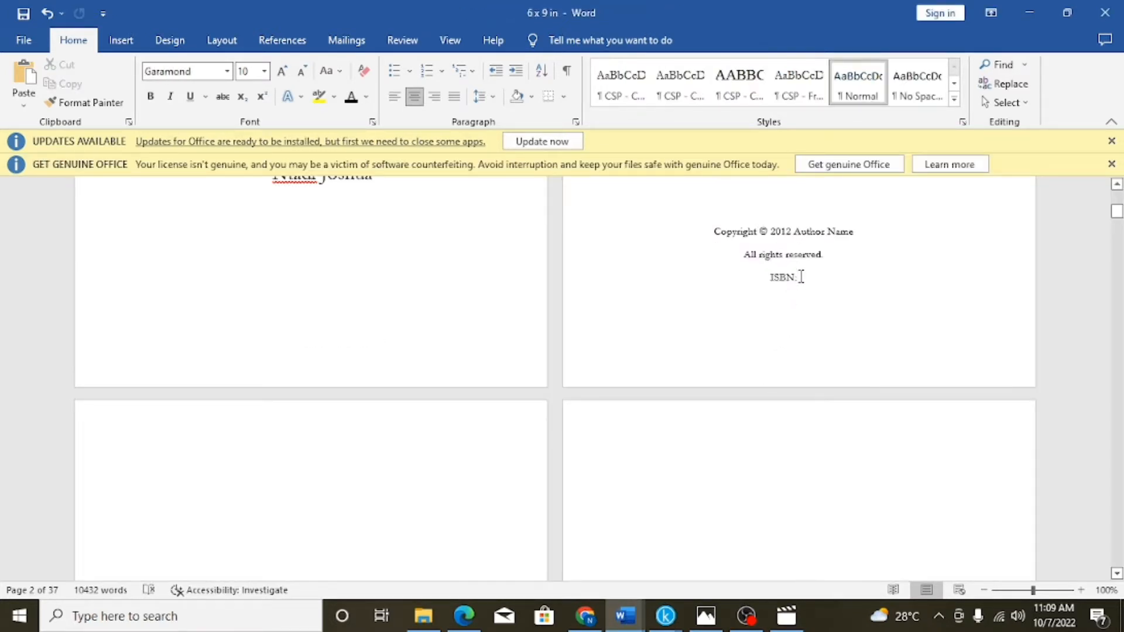
key(ctrl+v)
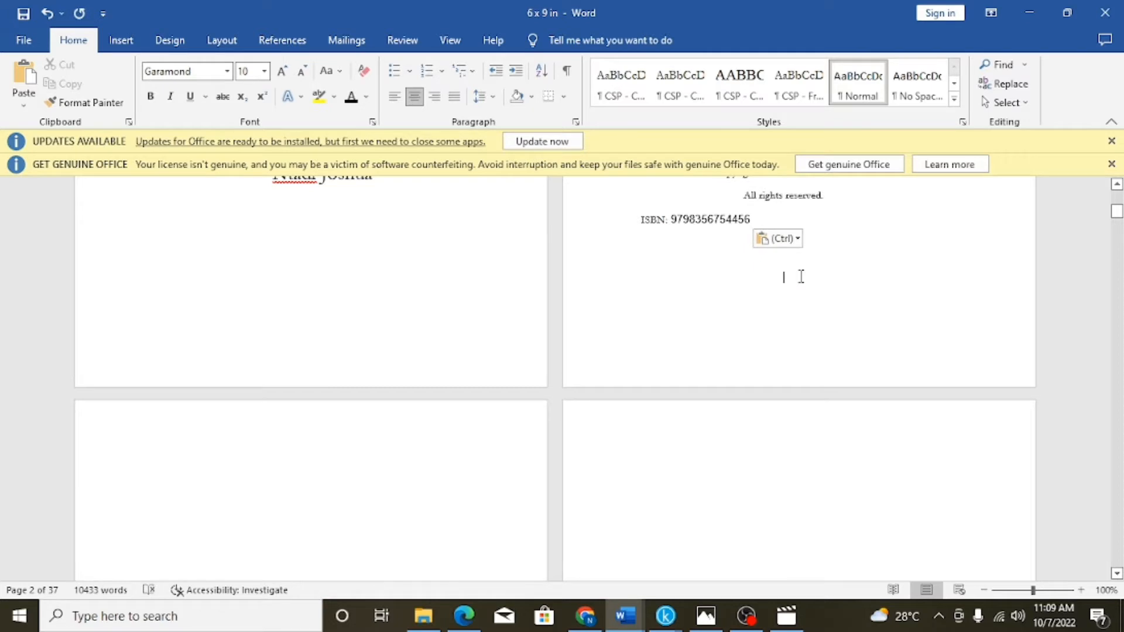
Copy only the ISBN number on the copyright page, undo the earlier paste, and paste the number after the ISBN label again
scroll(801, 277, up, 3)
click(865, 385)
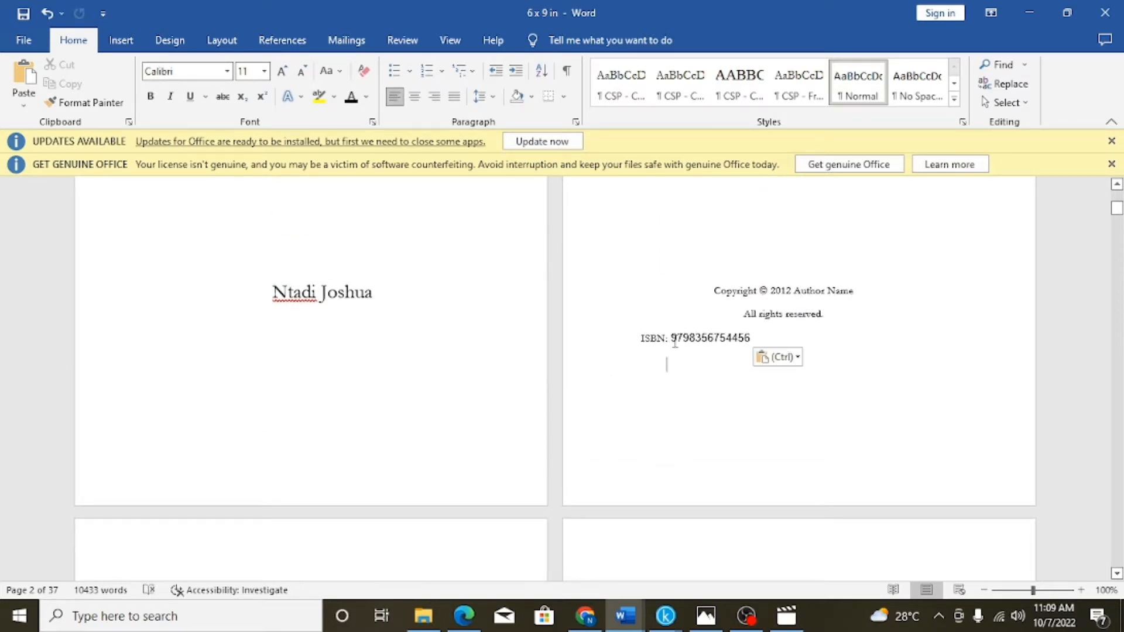
drag(673, 340, 754, 340)
key(ctrl+c)
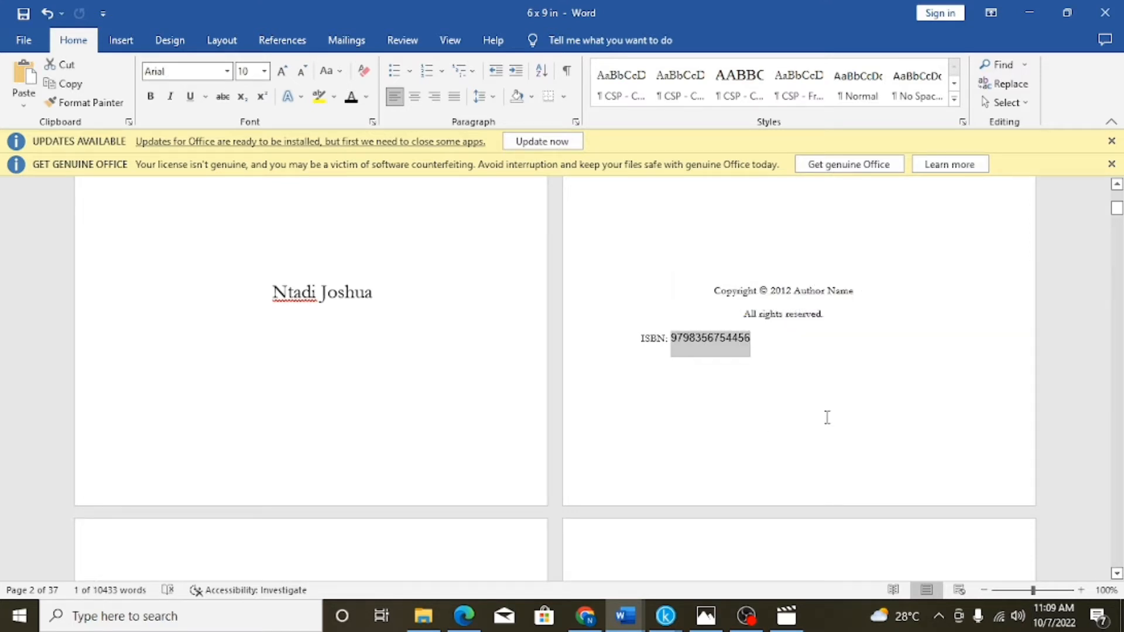
key(ctrl+z)
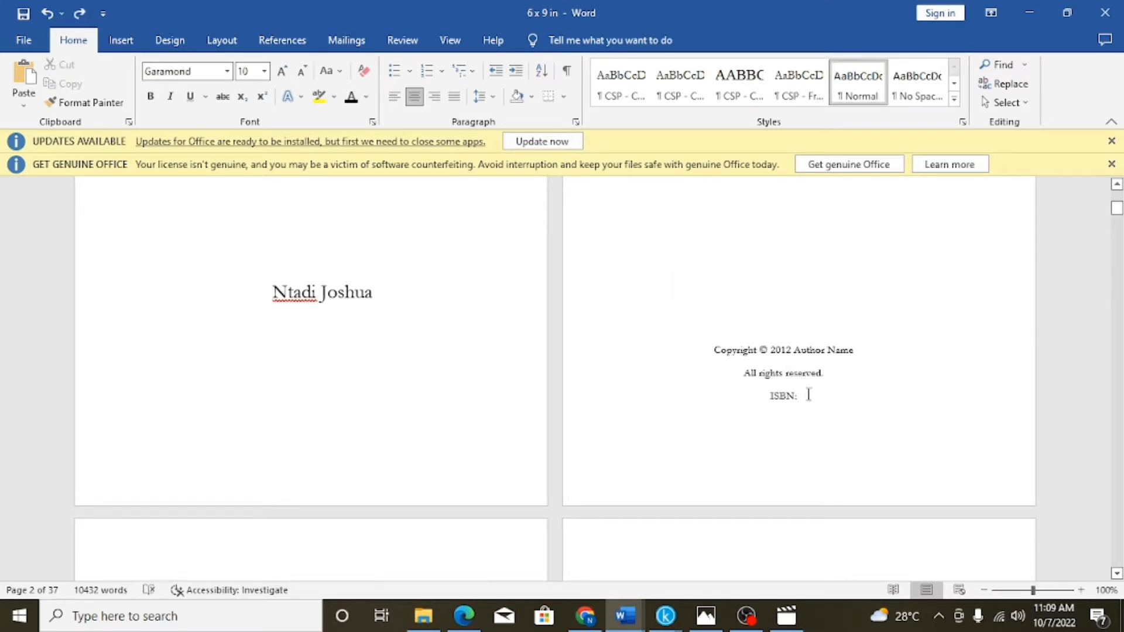
key(ctrl+v)
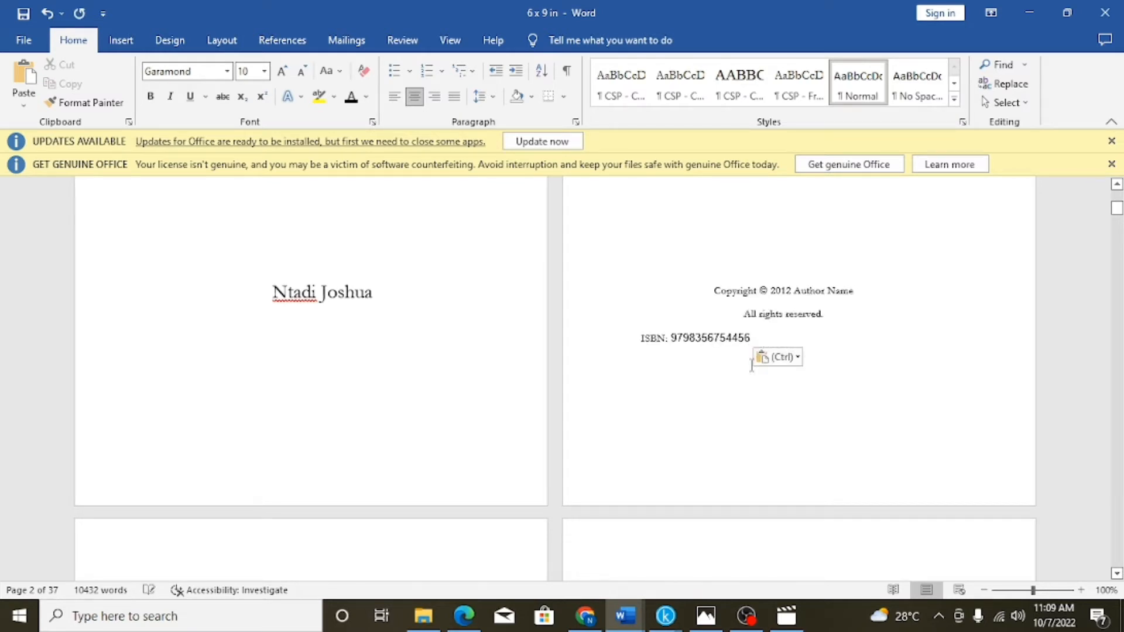
Set the copyright page's ISBN number to font size 9 and shift the ISBN line beneath the "All rights reserved." line
drag(752, 333, 669, 341)
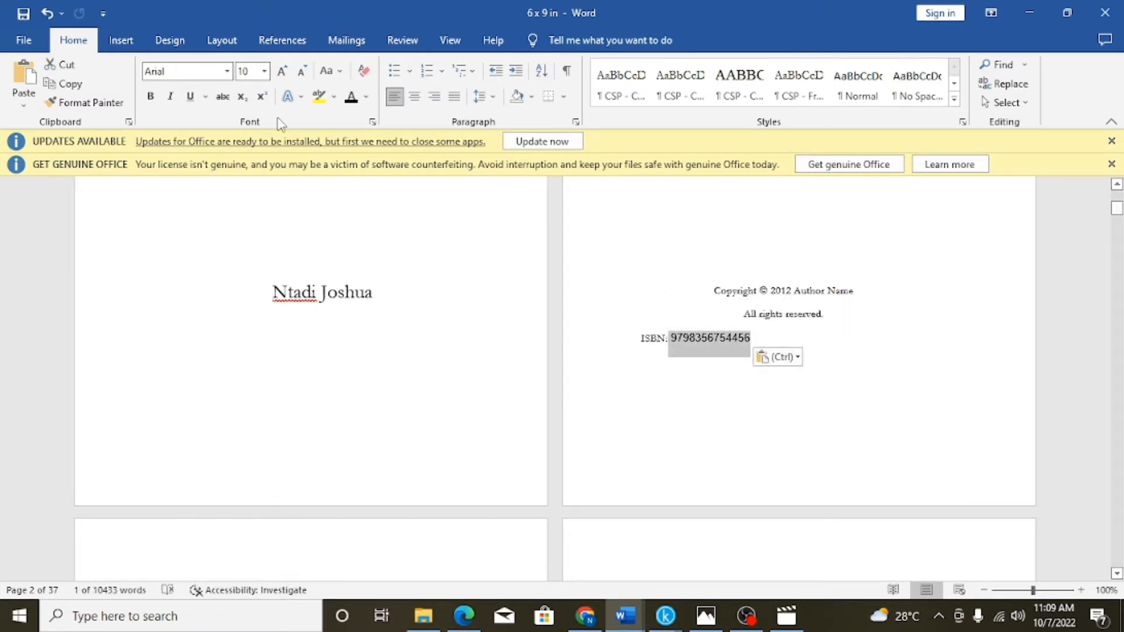
click(265, 71)
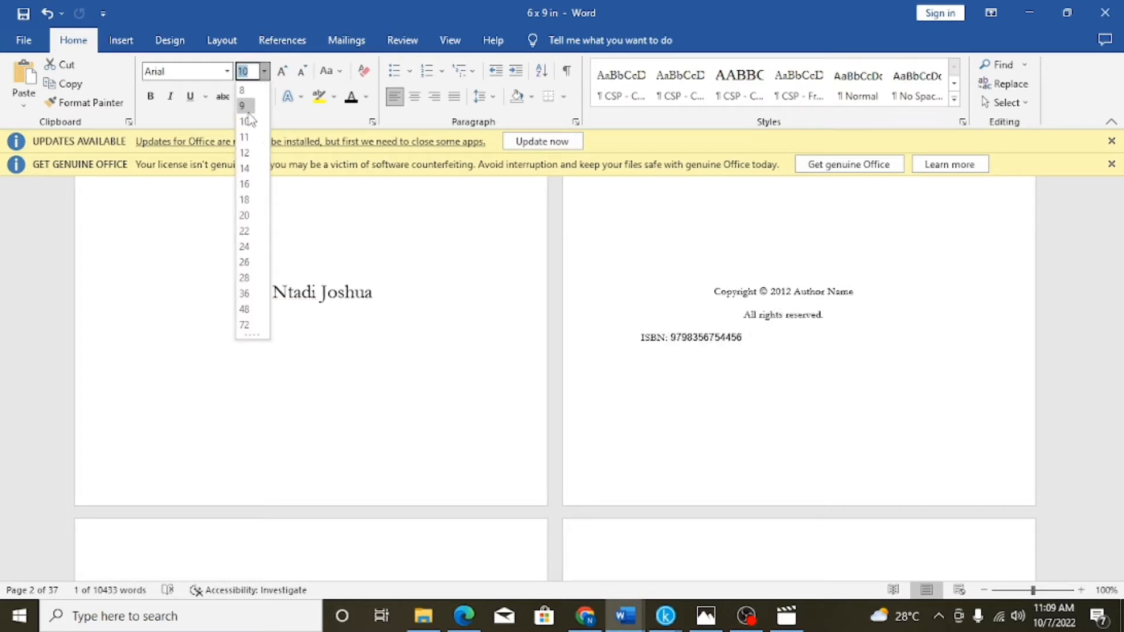
click(248, 120)
click(648, 379)
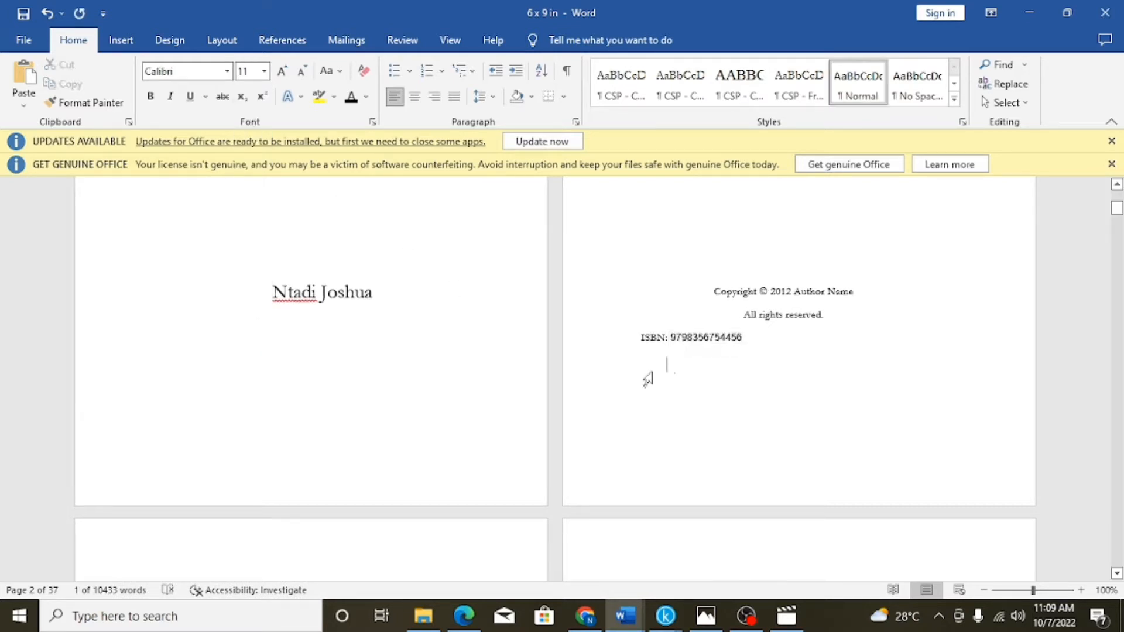
click(642, 340)
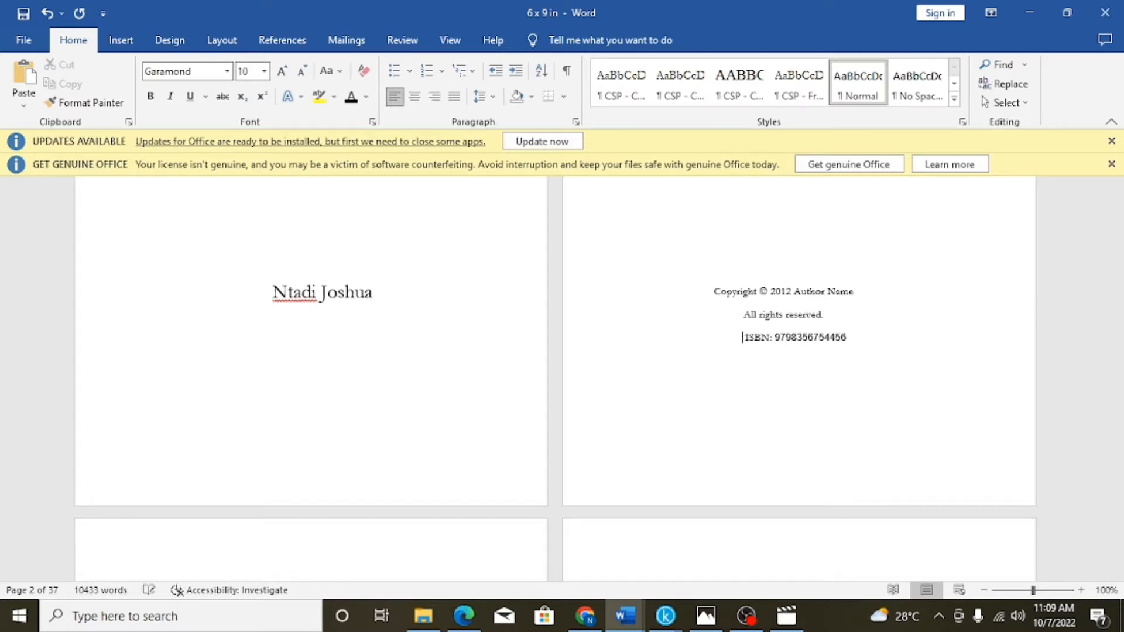
Replace the year and author placeholder in the copyright line with 2022 and the author's name
click(855, 294)
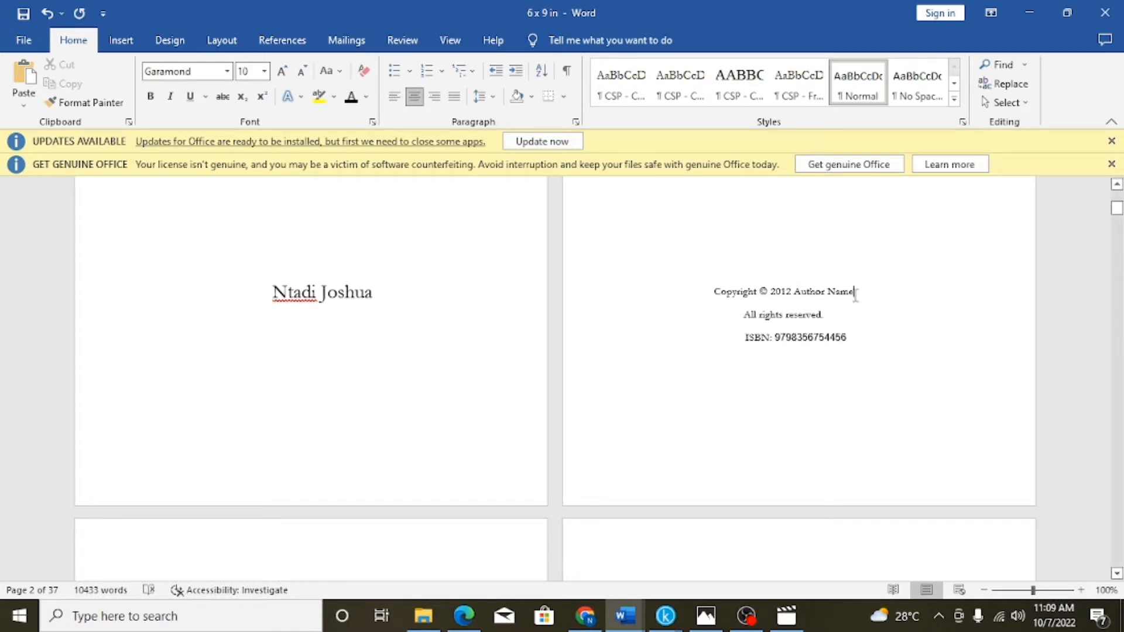
key(BackSpace)
key(BackSpace)
key(BackSpace)
key(BackSpace)
key(BackSpace)
key(BackSpace)
key(BackSpace)
key(BackSpace)
key(BackSpace)
key(BackSpace)
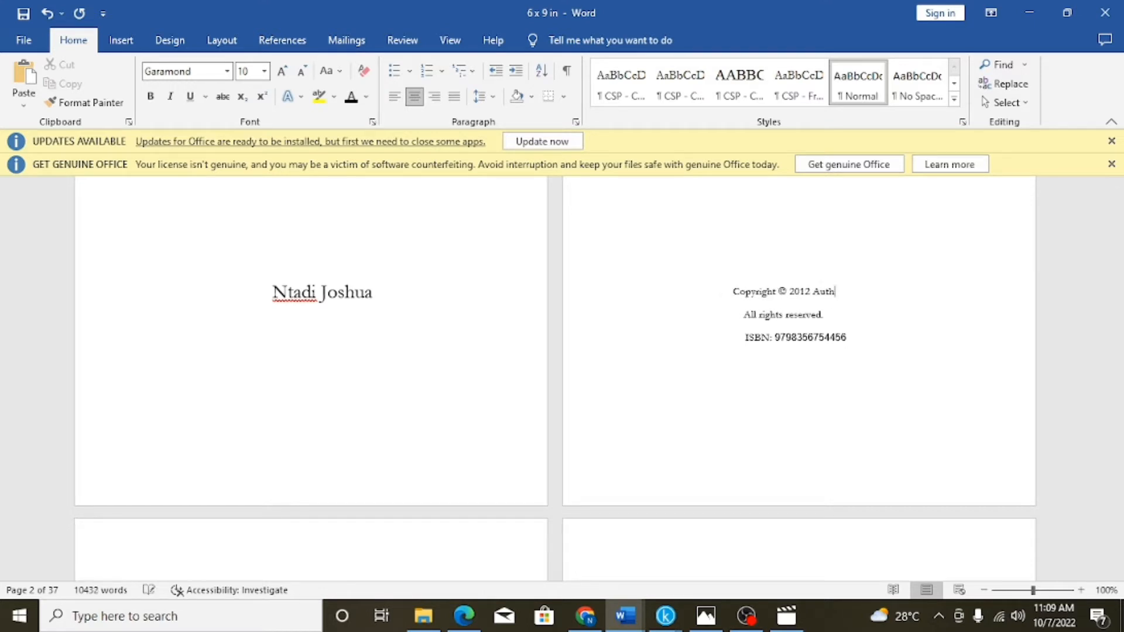
key(BackSpace)
key(BackSpace)
key(BackSpace)
key(BackSpace)
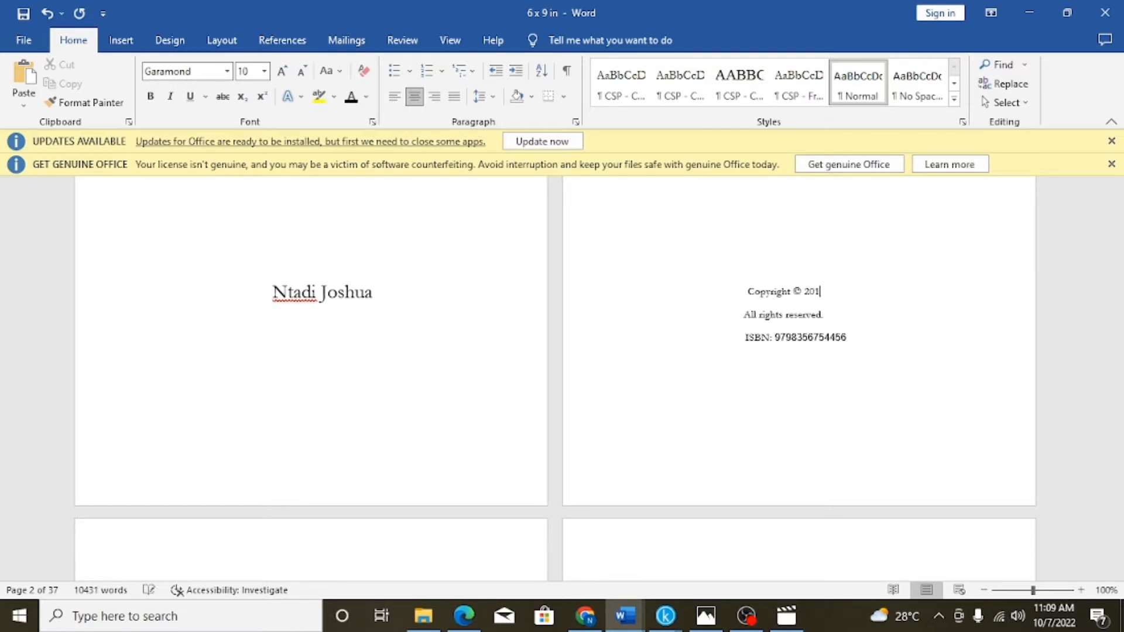
text(22 Nta)
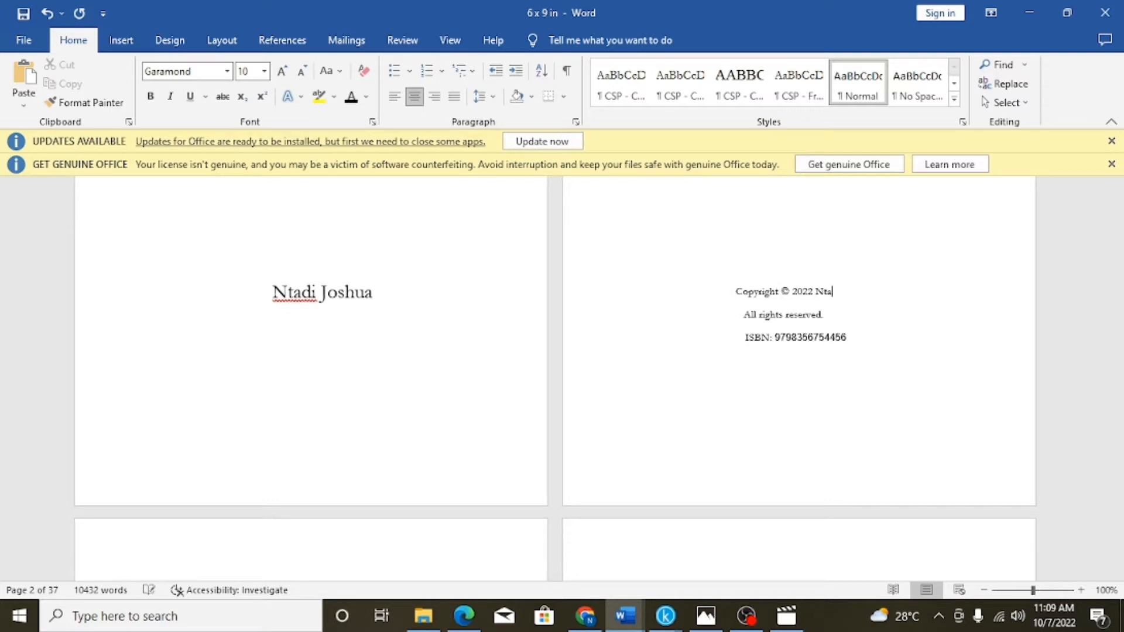
text(dijoshua)
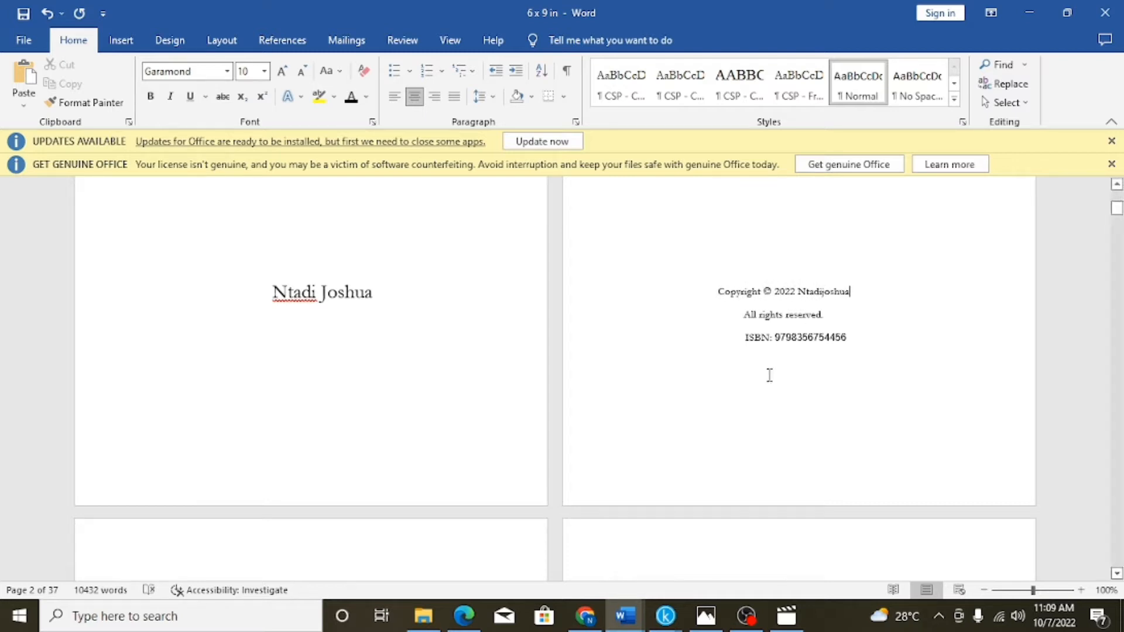
Locate the placeholder text on the DEDICATION page, then look through the addiction raw materials document for the dedication
scroll(769, 375, down, 10)
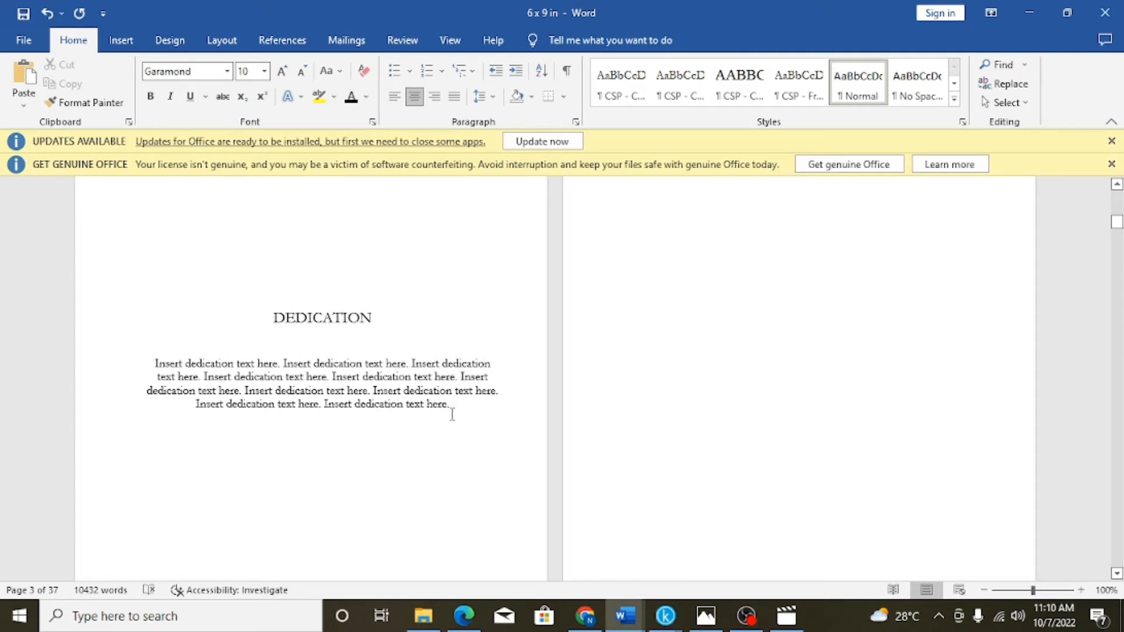
drag(452, 415, 131, 360)
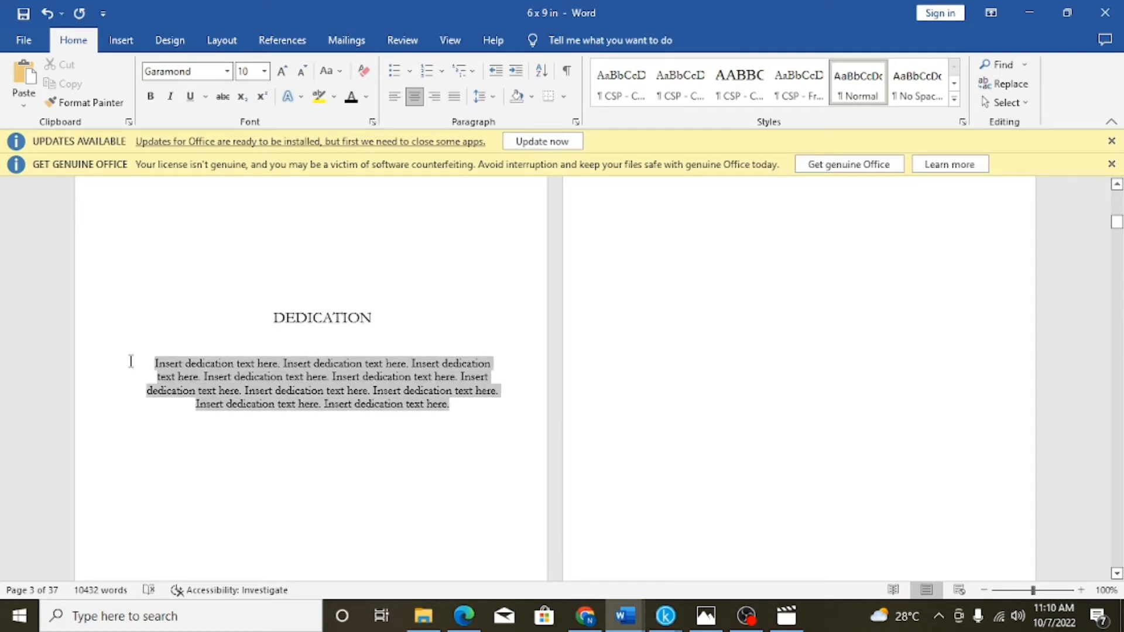
click(612, 624)
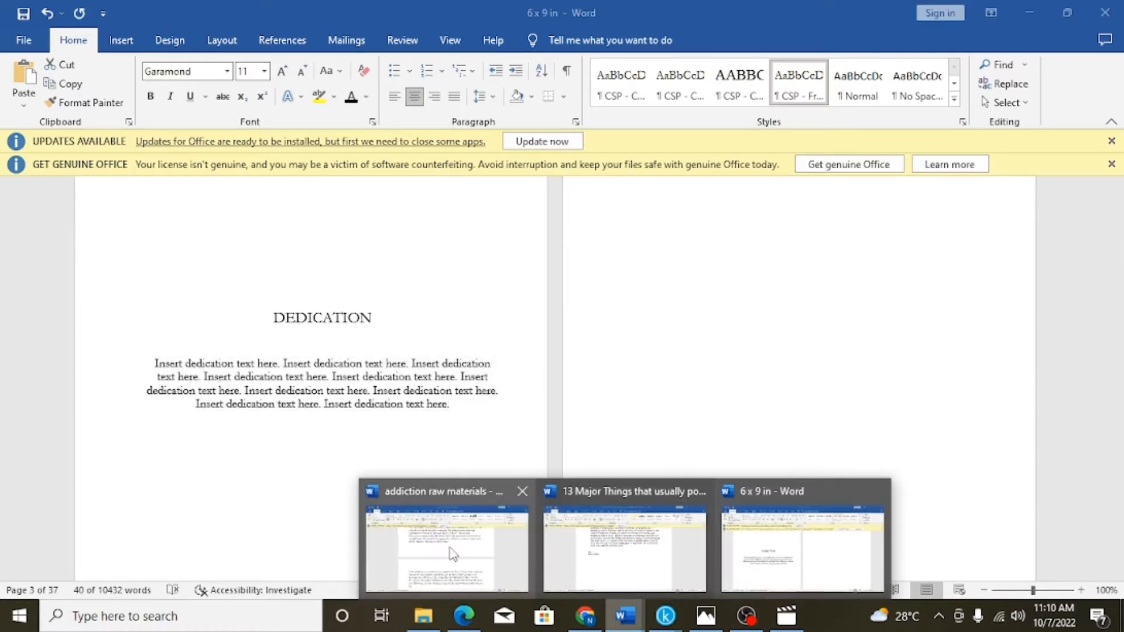
click(453, 553)
scroll(439, 351, up, 10)
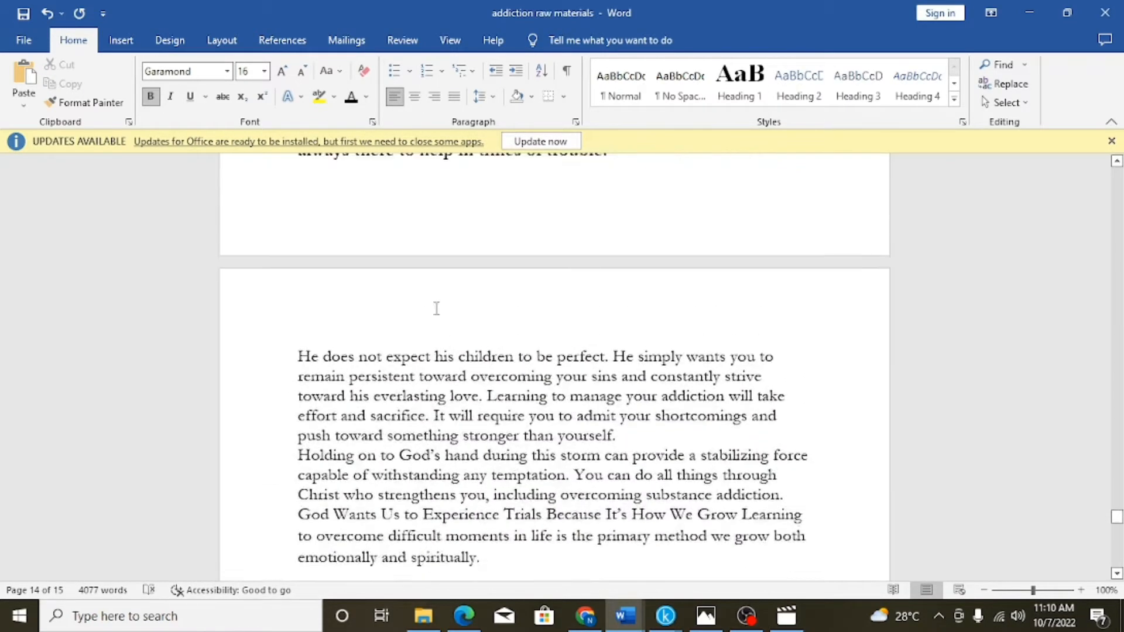
scroll(436, 308, up, 1)
drag(1112, 502, 1102, 212)
Switch to the addiction raw materials_KC project in Kindle Create and copy the text of its Dedication page
click(665, 615)
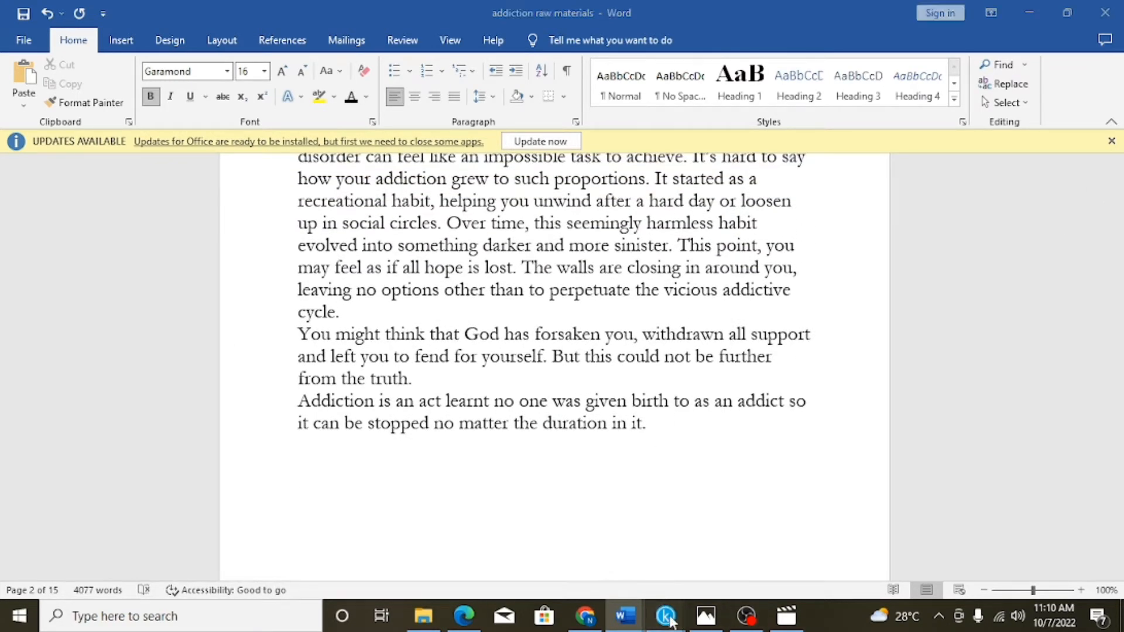
click(580, 559)
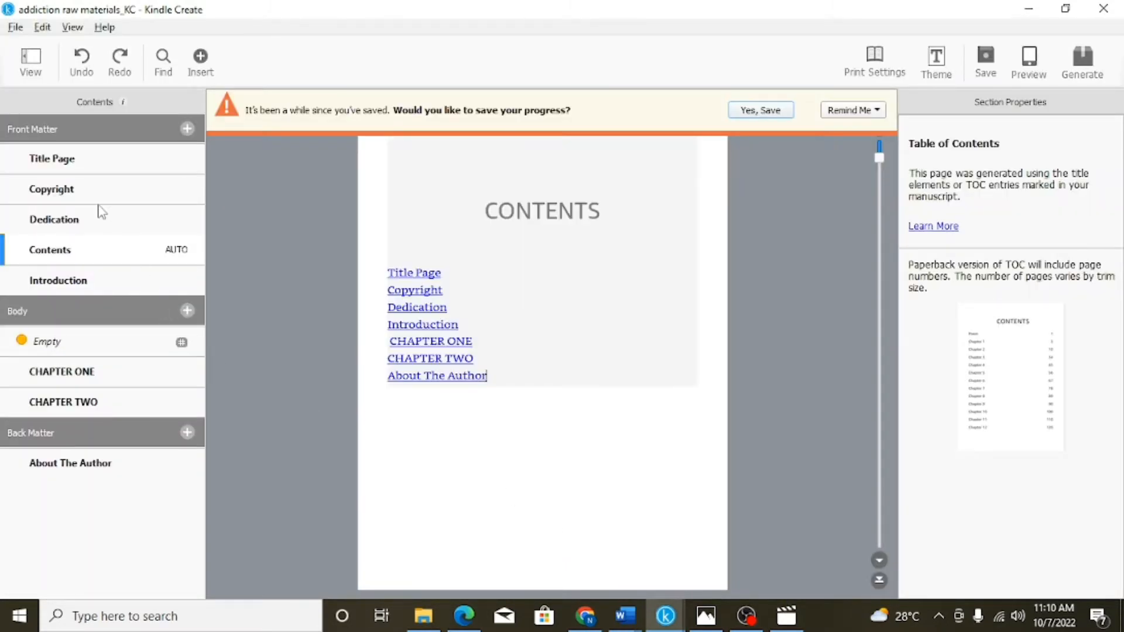
click(92, 216)
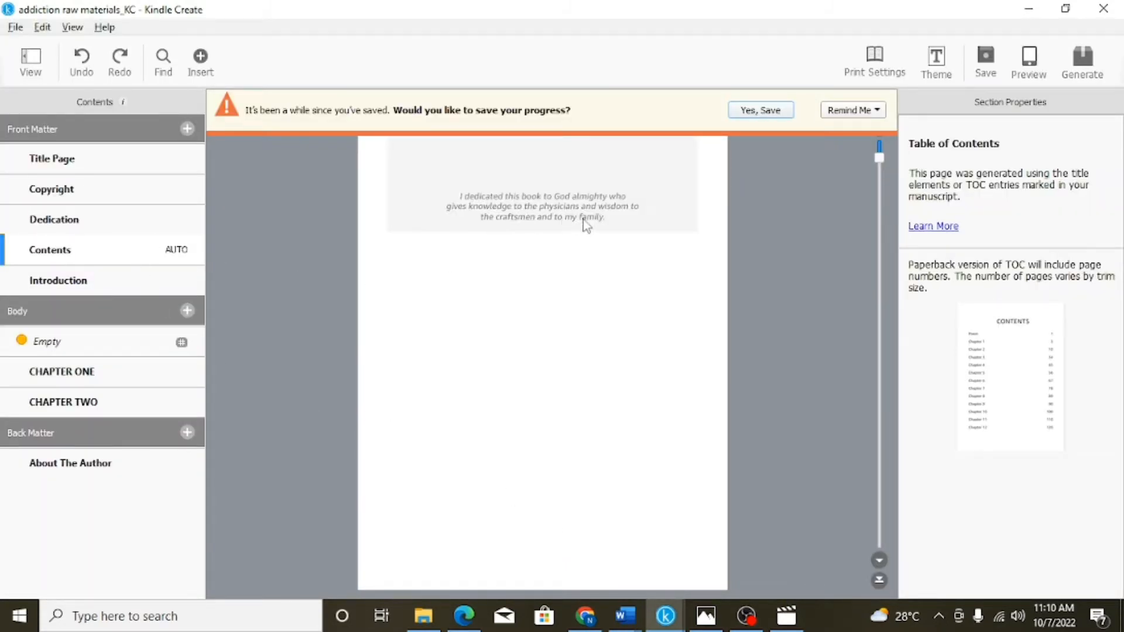
drag(606, 217, 453, 193)
key(ctrl+c)
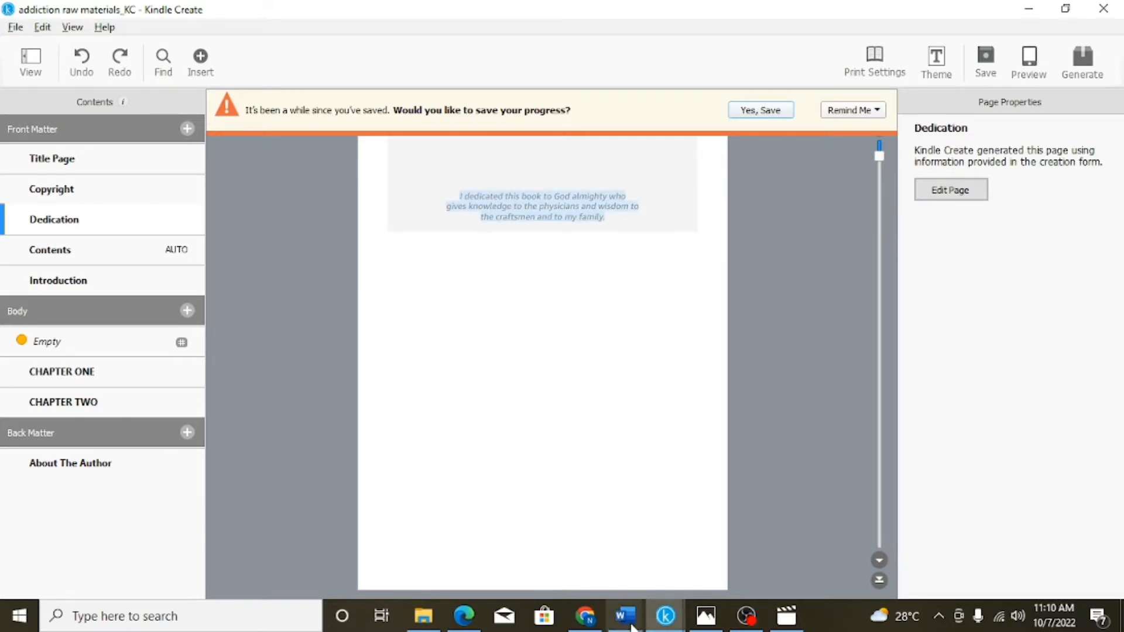
Return to the 6 x 9 in document in Word and replace the placeholder dedication text with the copied dedication
mouse_move(632, 627)
click(808, 571)
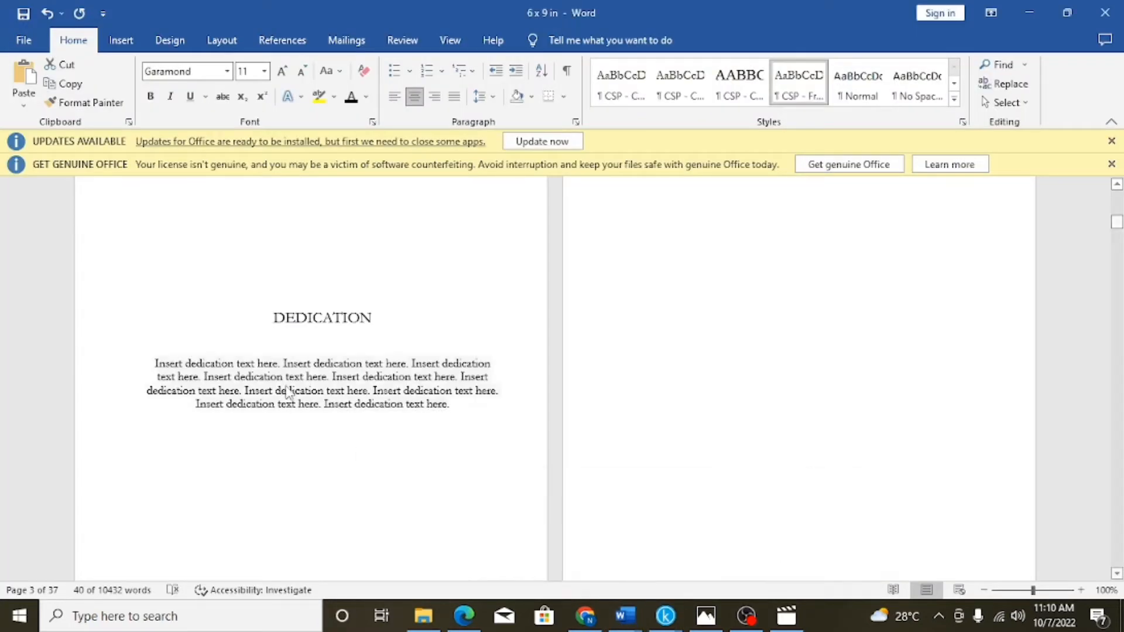
triple_click(424, 380)
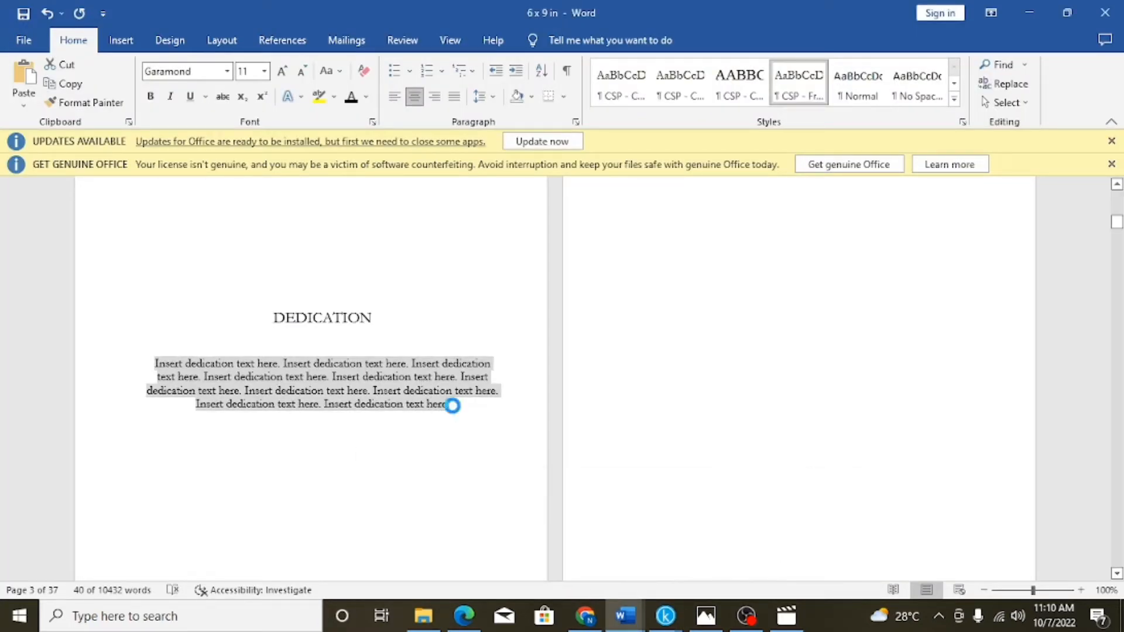
key(ctrl+v)
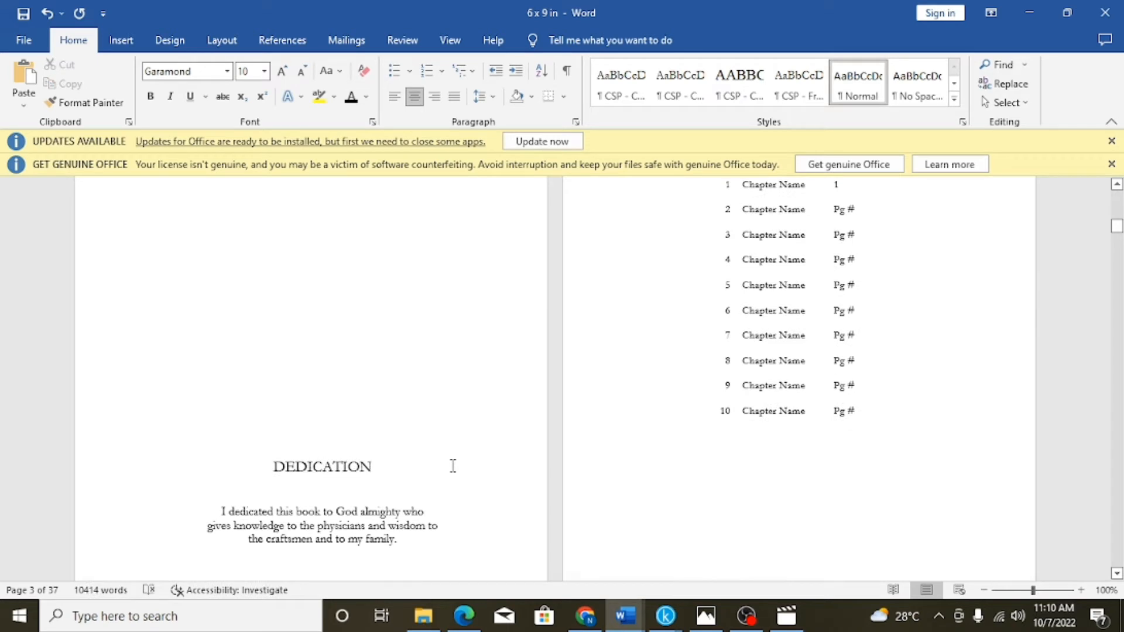
Delete rows 3 to 9 from the table on the CONTENTS page
scroll(453, 465, up, 5)
scroll(452, 465, down, 4)
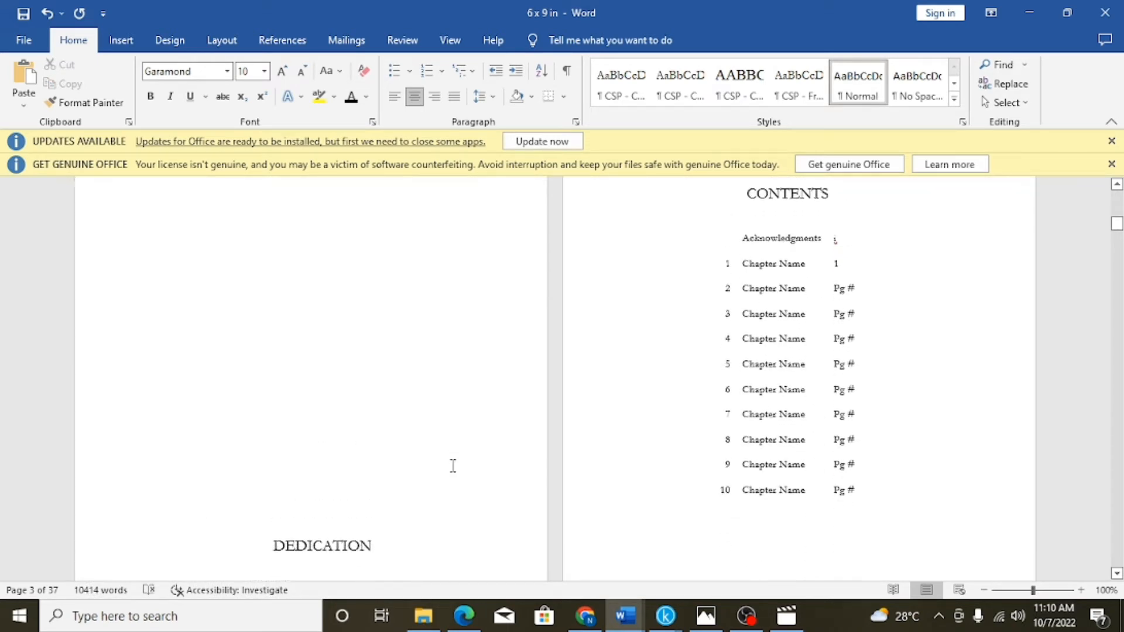
scroll(452, 465, down, 8)
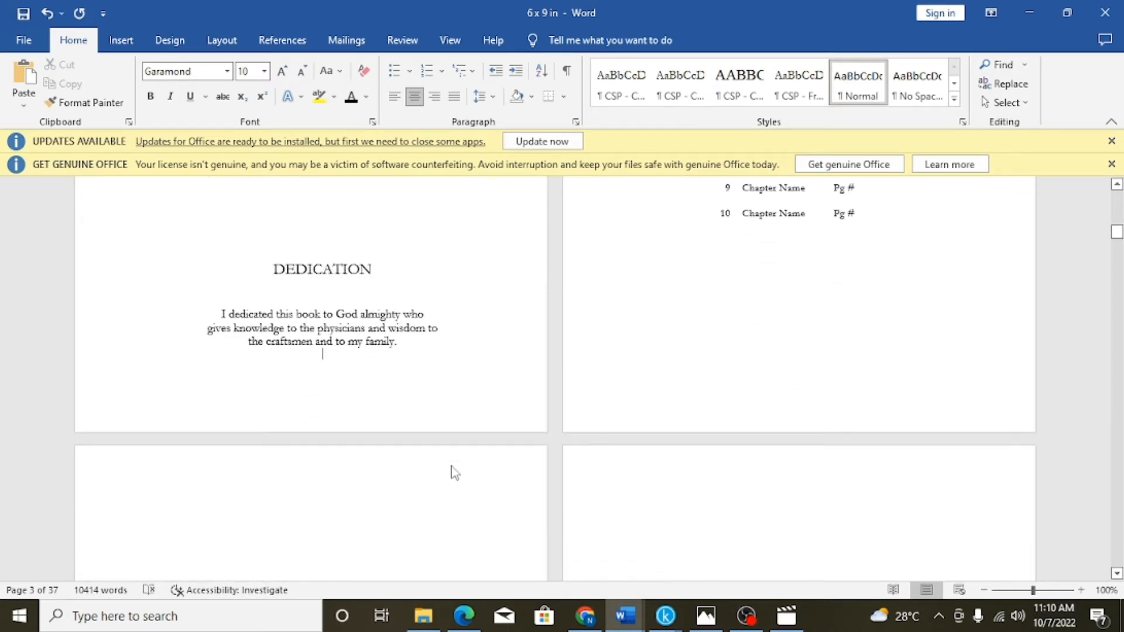
scroll(452, 466, down, 4)
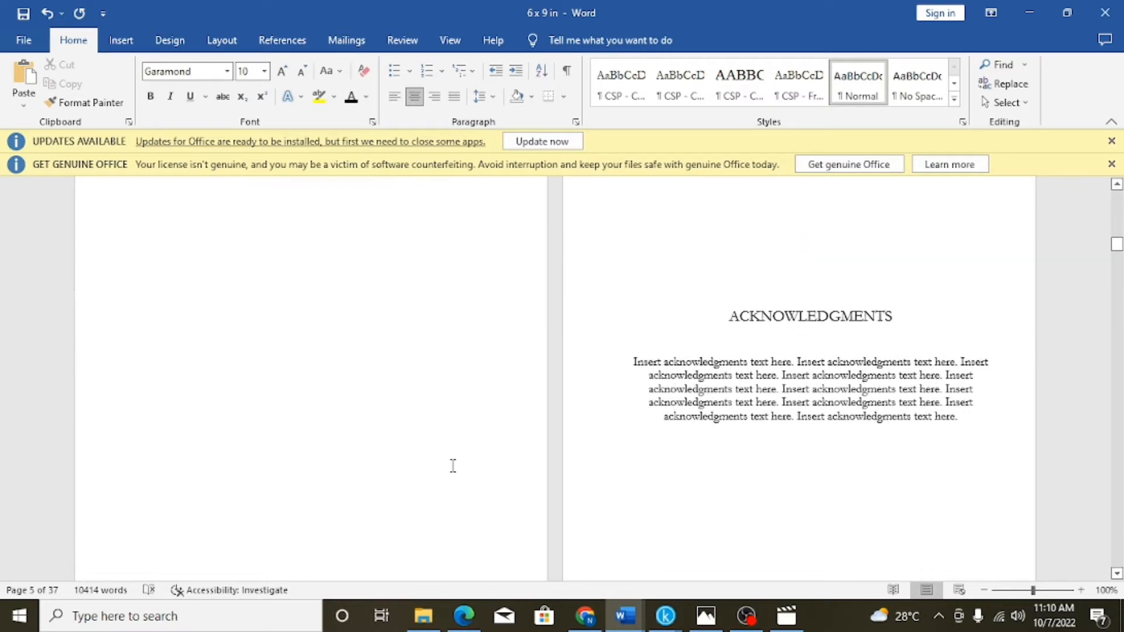
scroll(453, 465, up, 8)
scroll(452, 465, up, 5)
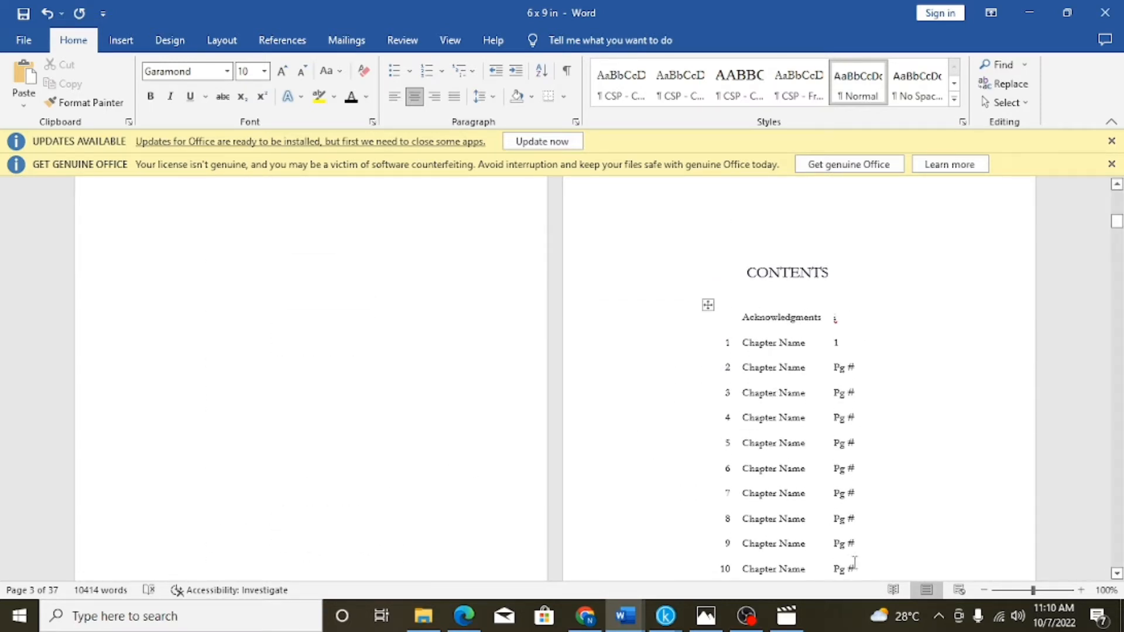
drag(855, 561, 725, 399)
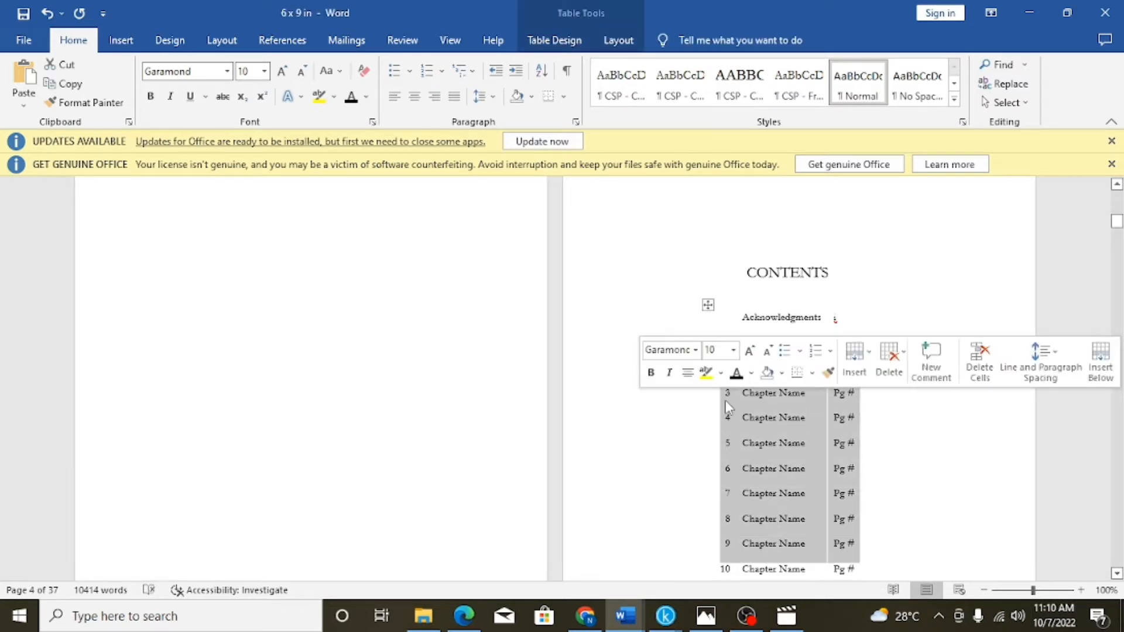
key(BackSpace)
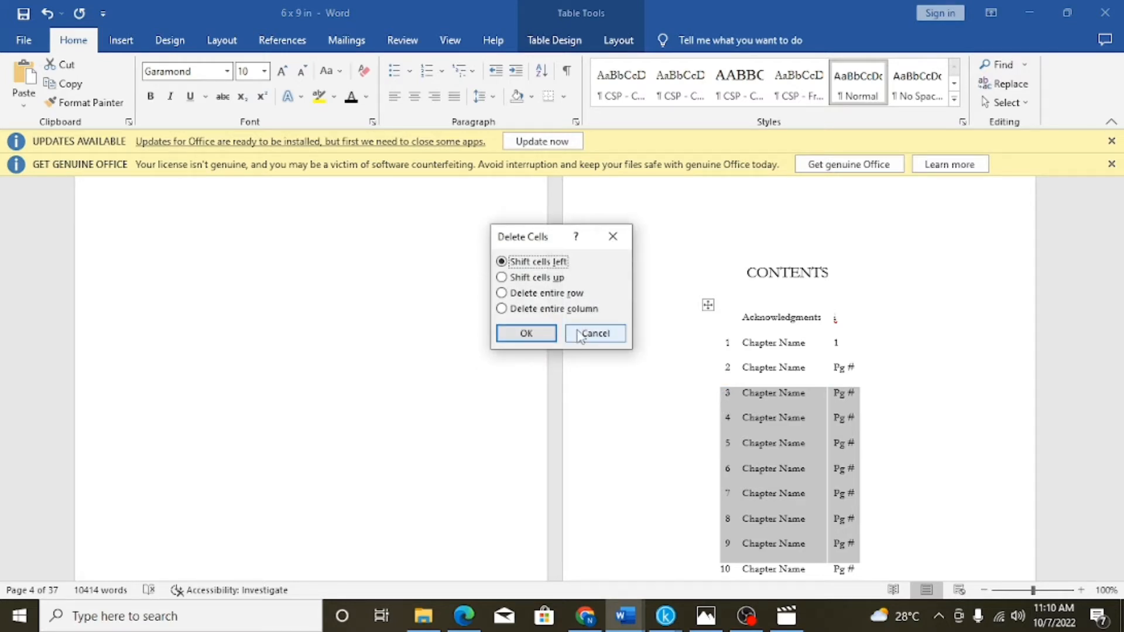
click(507, 332)
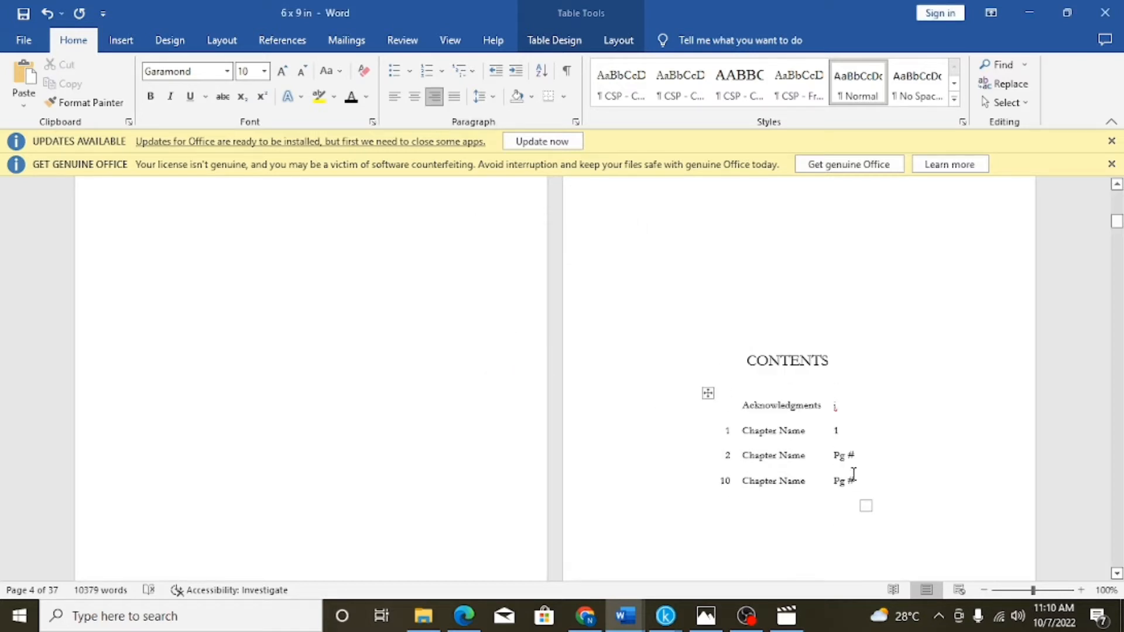
Clear the last contents row, numbered 10, removing its page placeholder, chapter name and number
drag(853, 475, 711, 486)
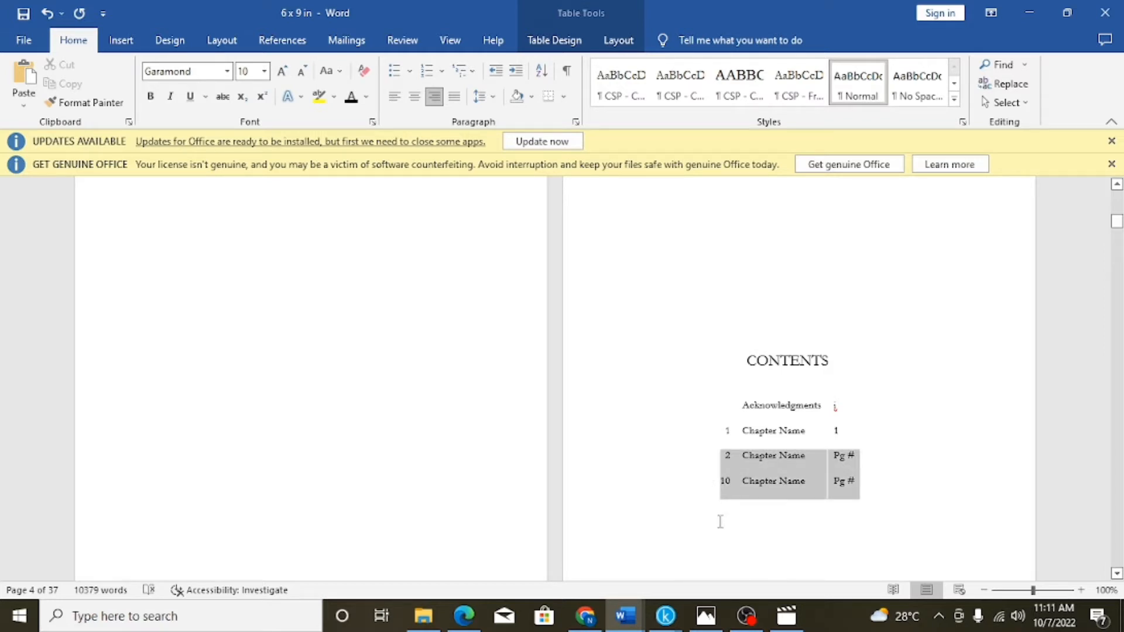
click(778, 556)
click(858, 483)
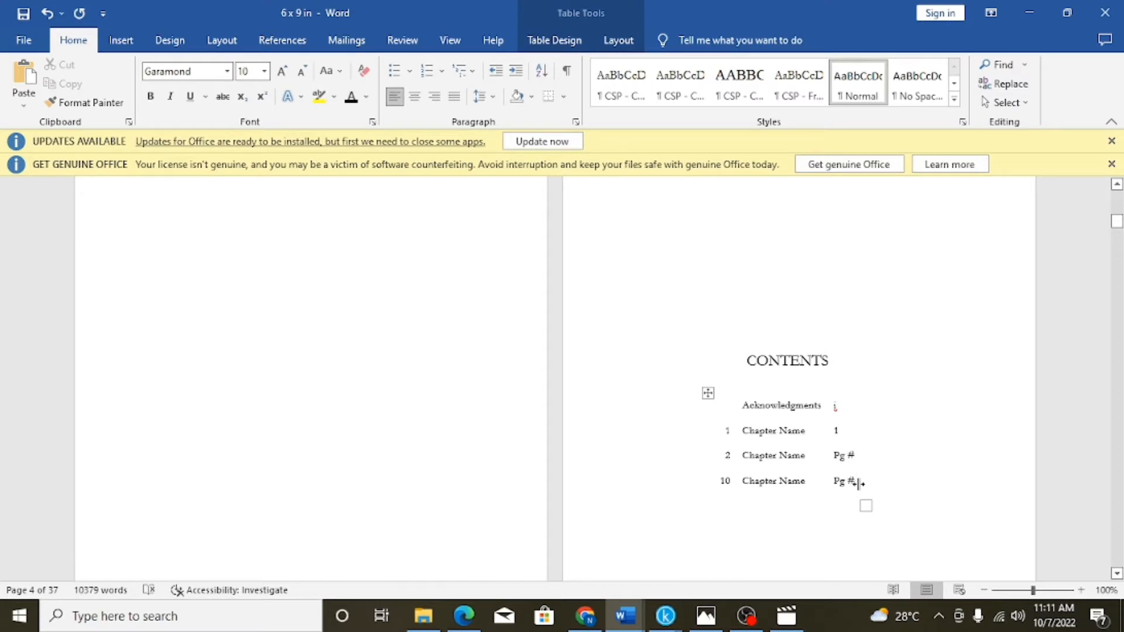
key(BackSpace)
key(BackSpace)
key(BackSpace)
key(BackSpace)
key(BackSpace)
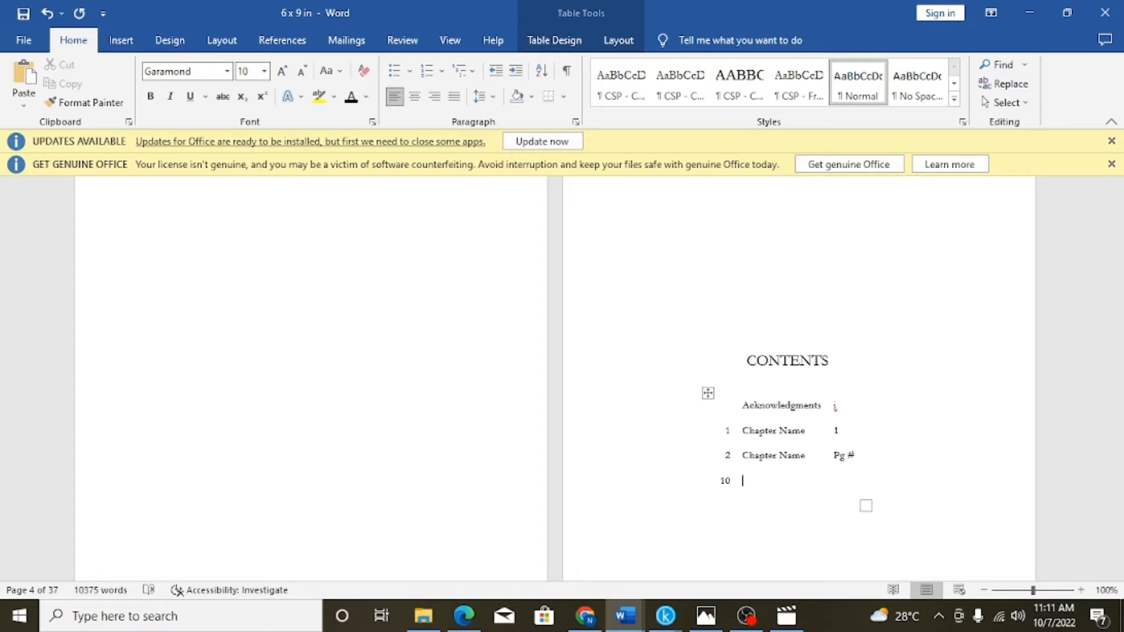
key(ctrl+e)
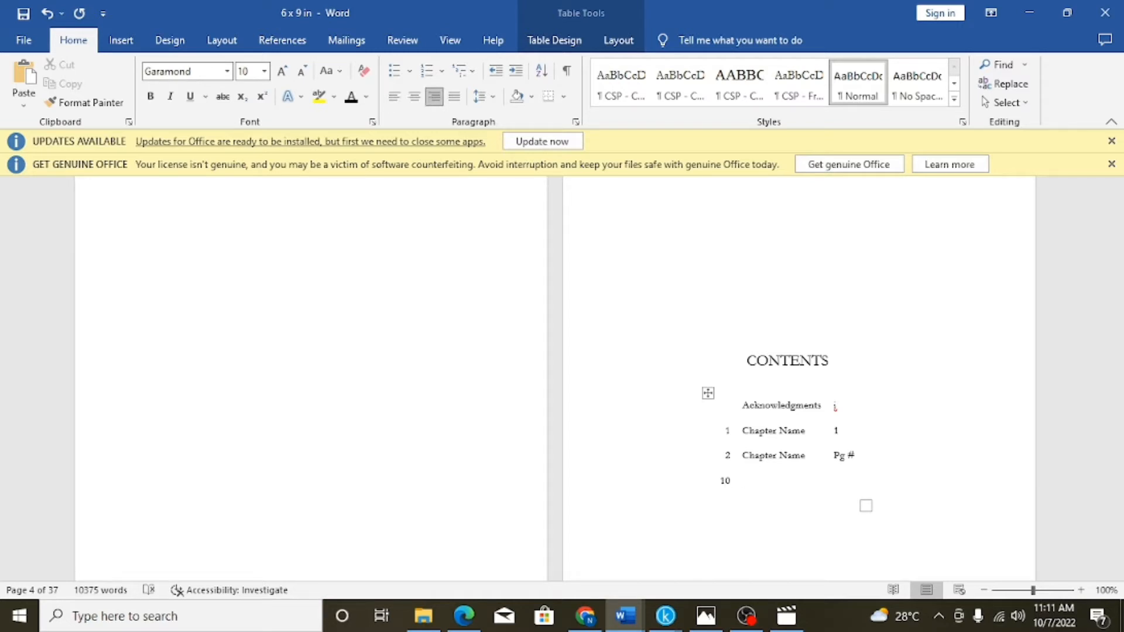
key(BackSpace)
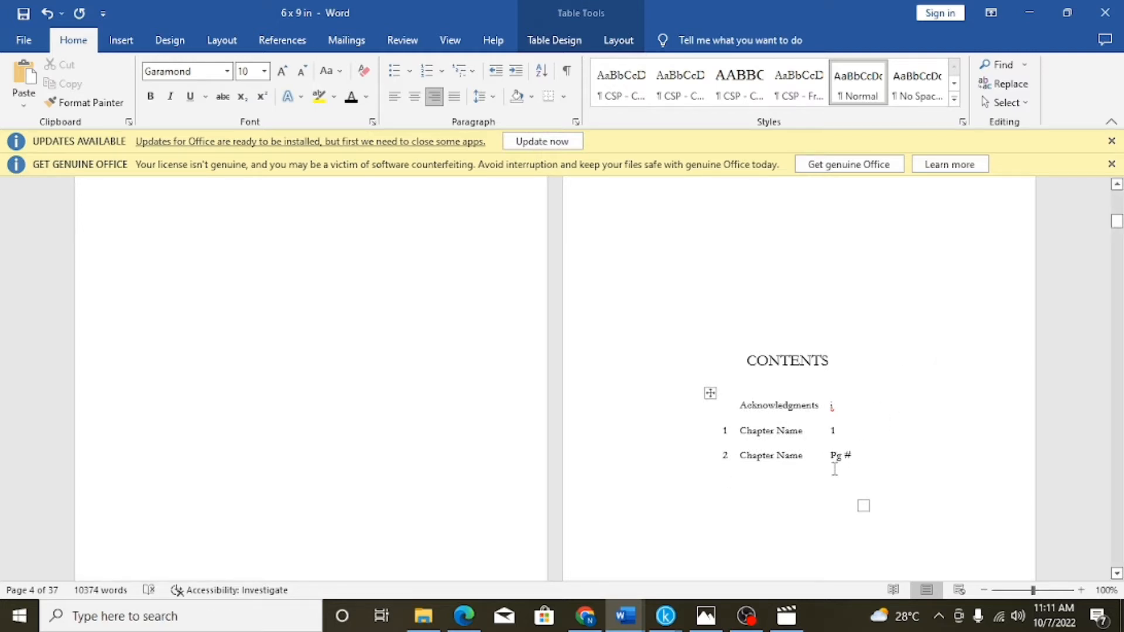
scroll(823, 477, down, 3)
scroll(823, 478, down, 20)
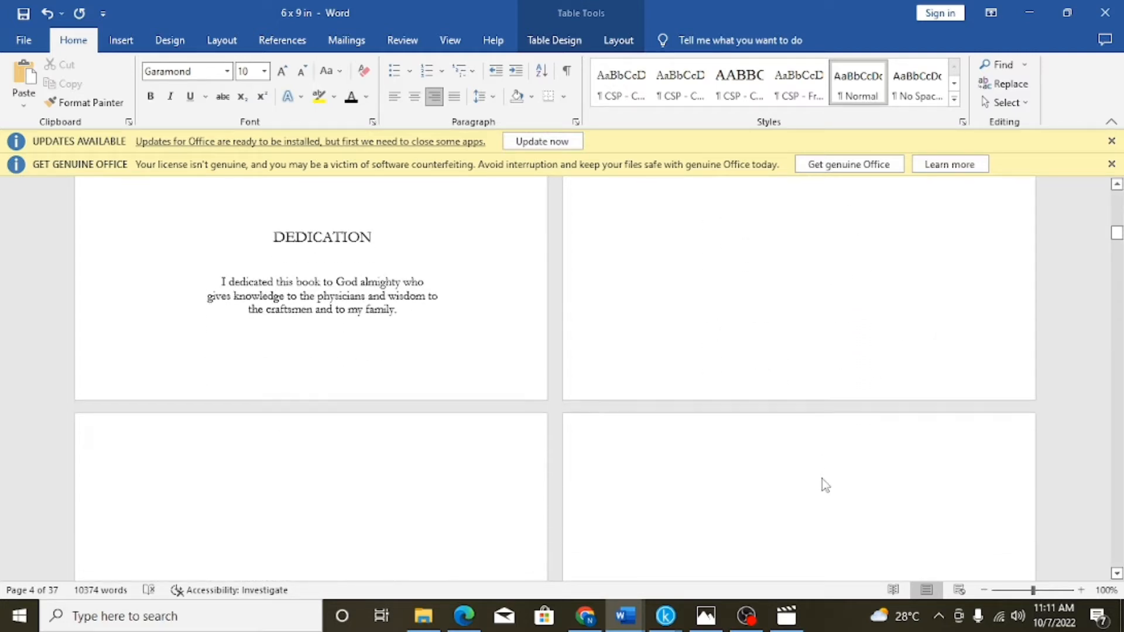
scroll(822, 479, down, 5)
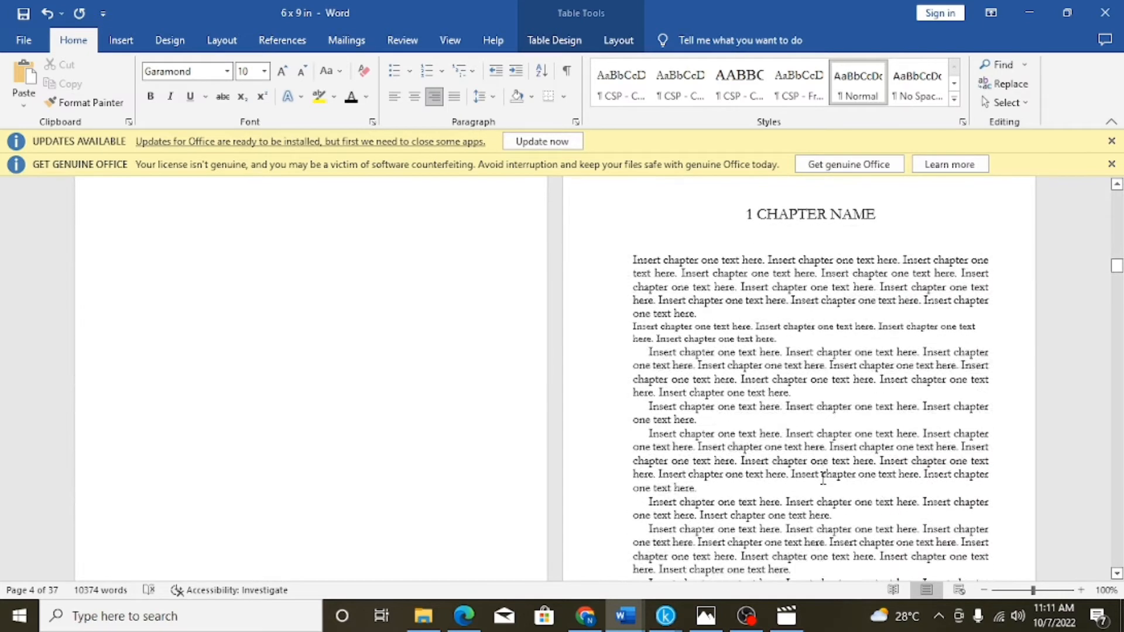
scroll(822, 478, up, 10)
scroll(822, 479, up, 15)
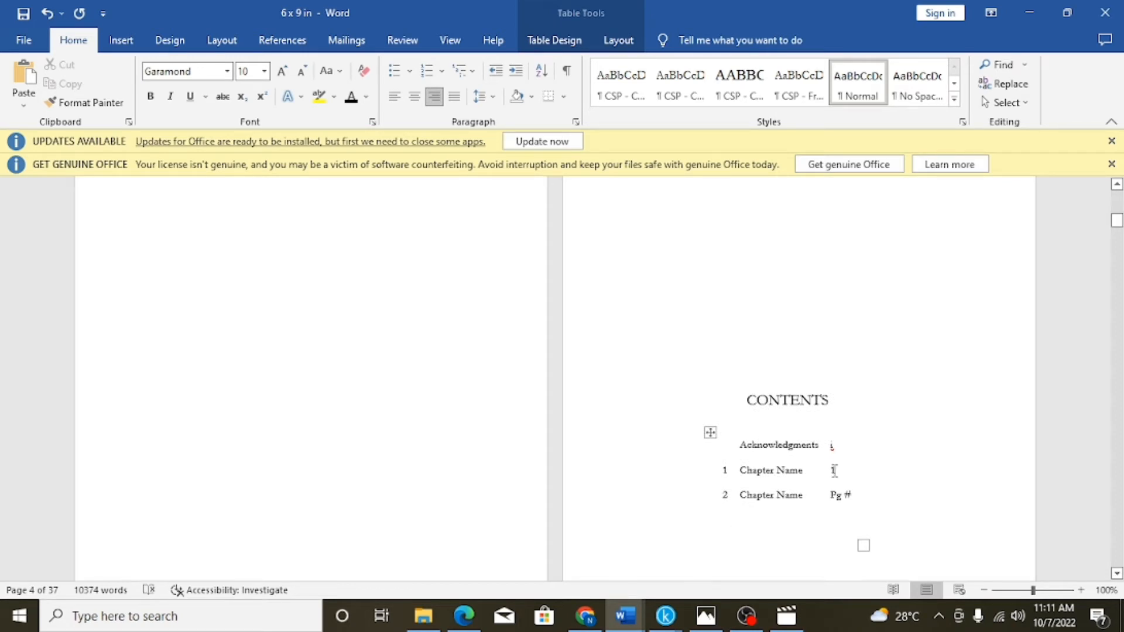
Switch to the addiction raw materials document in Word and look up the title of chapter one
click(833, 470)
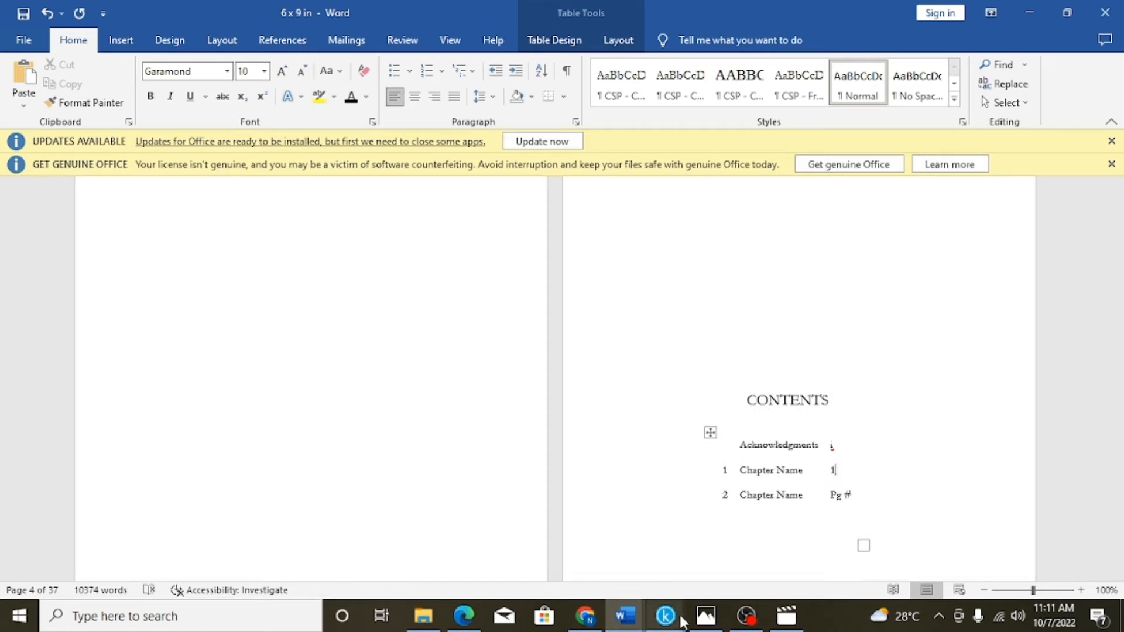
mouse_move(665, 618)
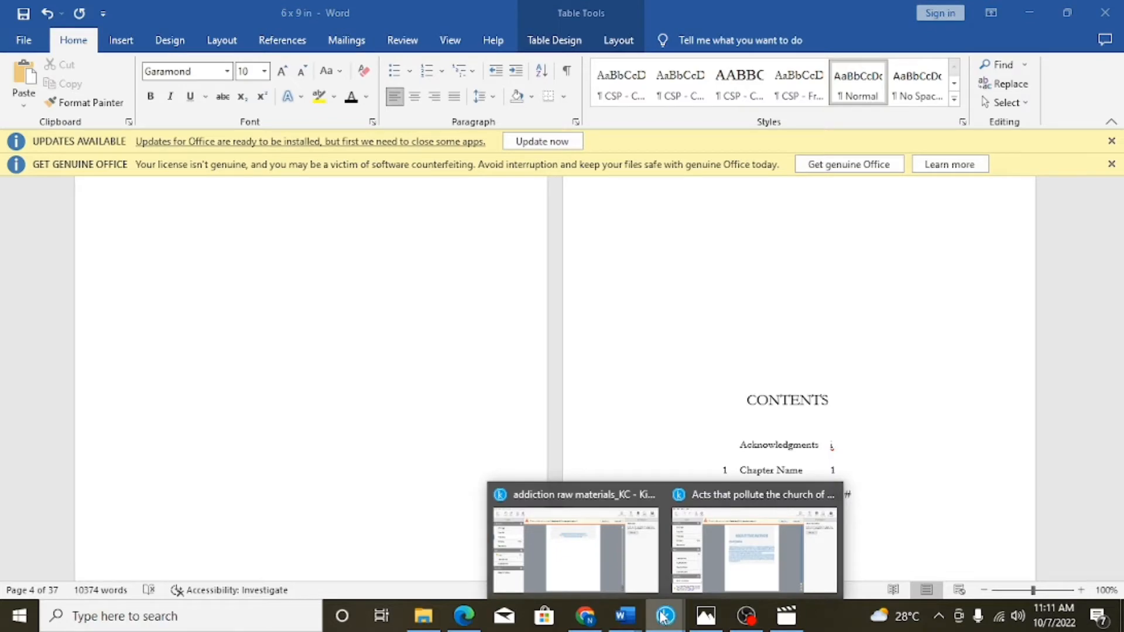
mouse_move(625, 616)
click(451, 566)
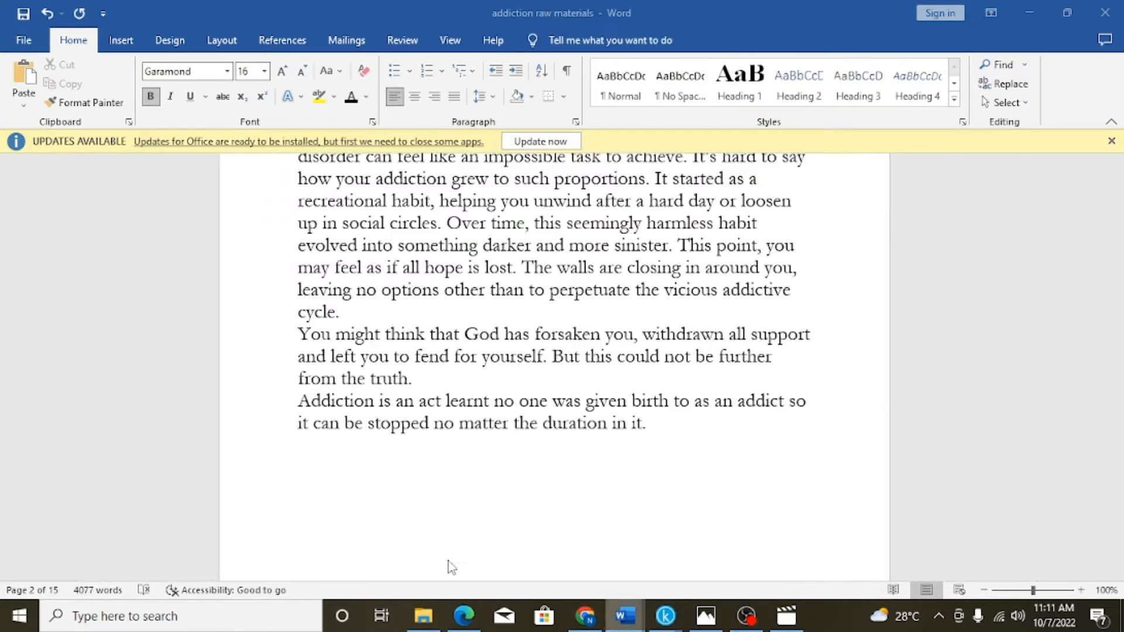
scroll(464, 464, down, 10)
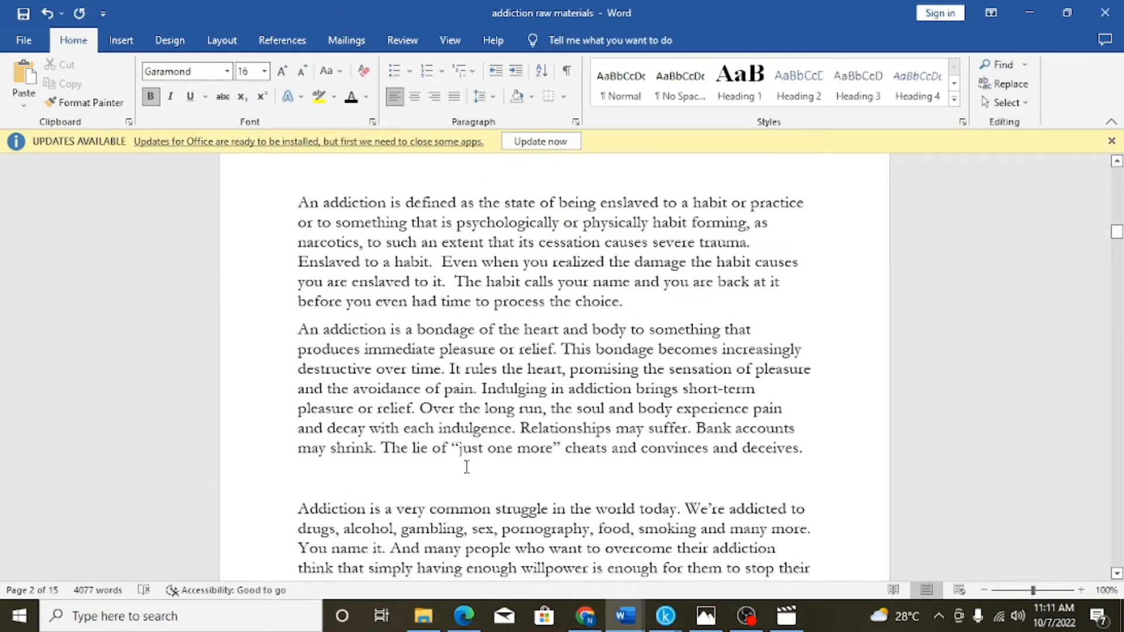
scroll(467, 462, up, 5)
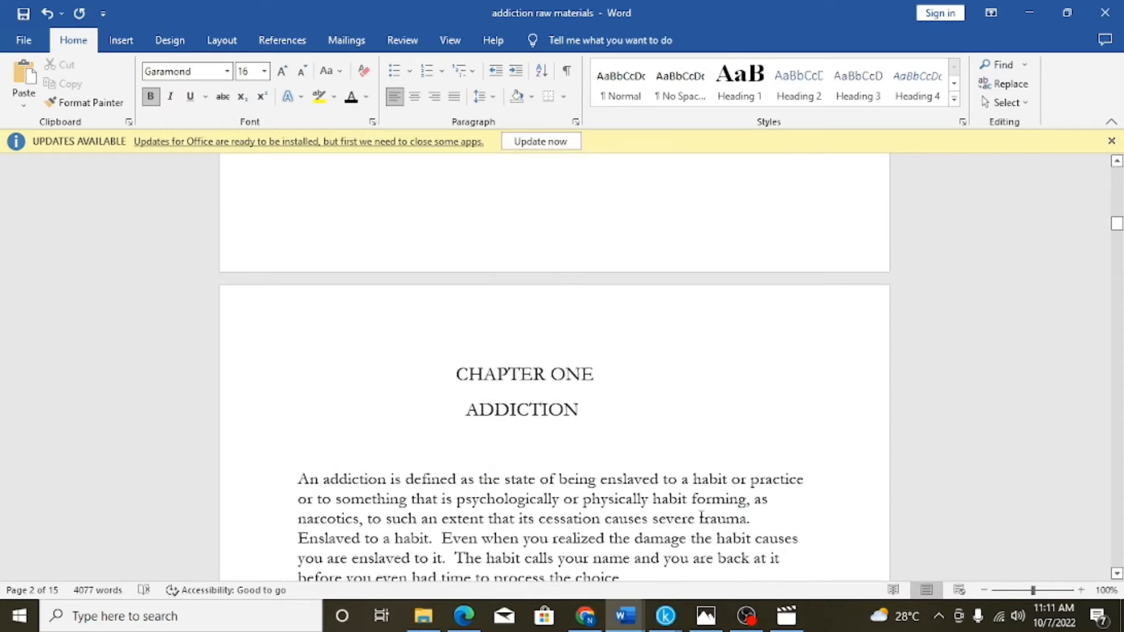
mouse_move(625, 616)
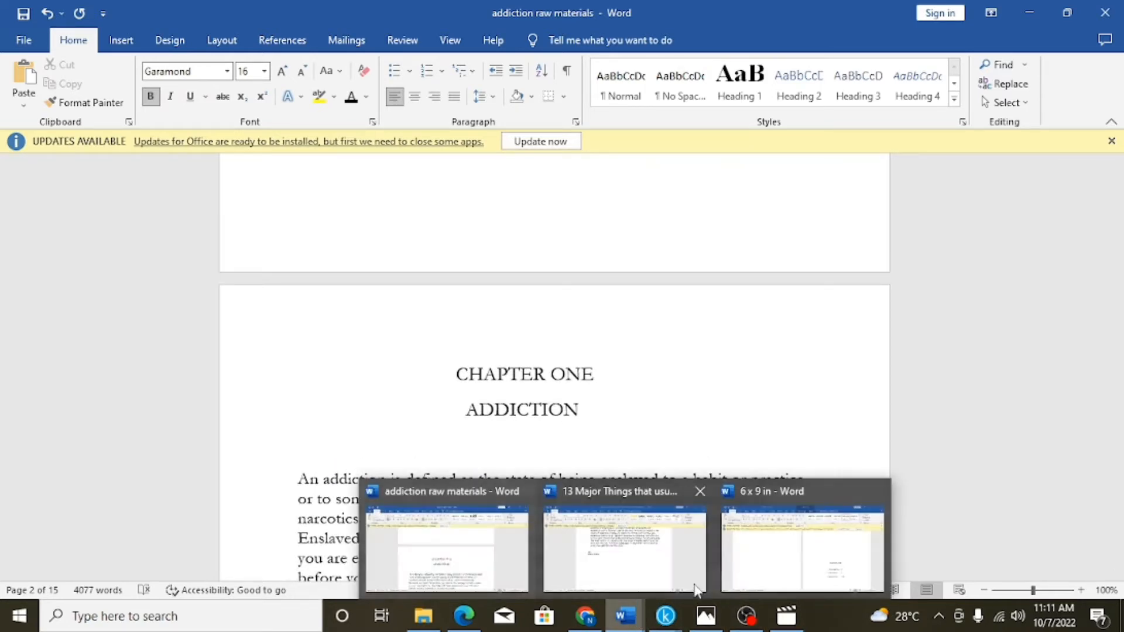
Return to the 6 x 9 in document and add the title Addiction after the page number 1 in the first chapter row of the contents
click(778, 550)
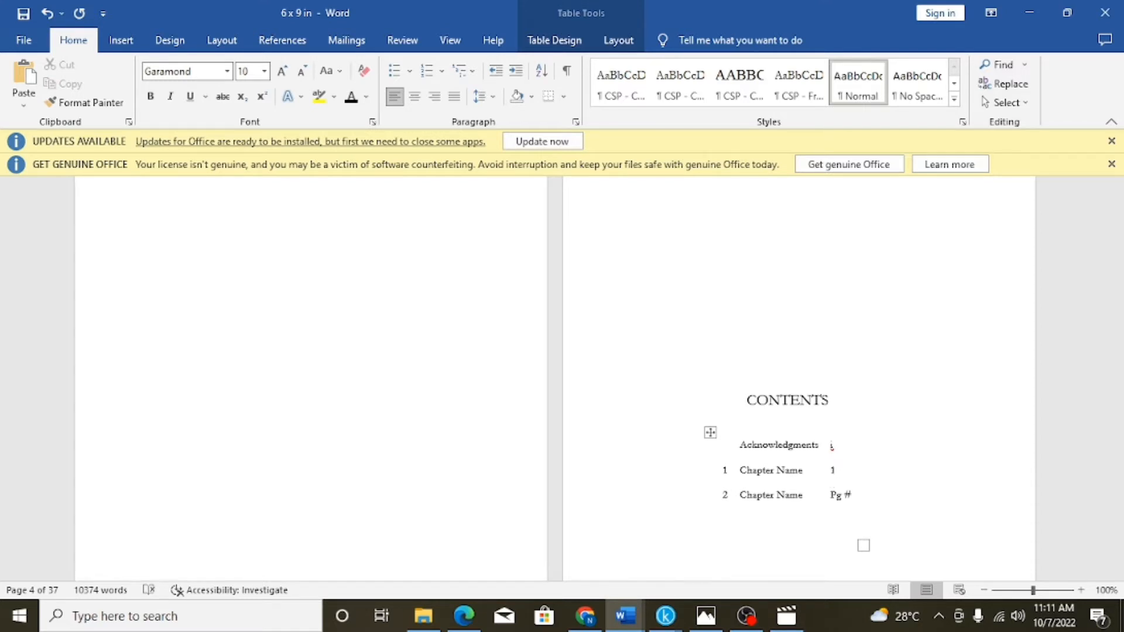
text(ADD)
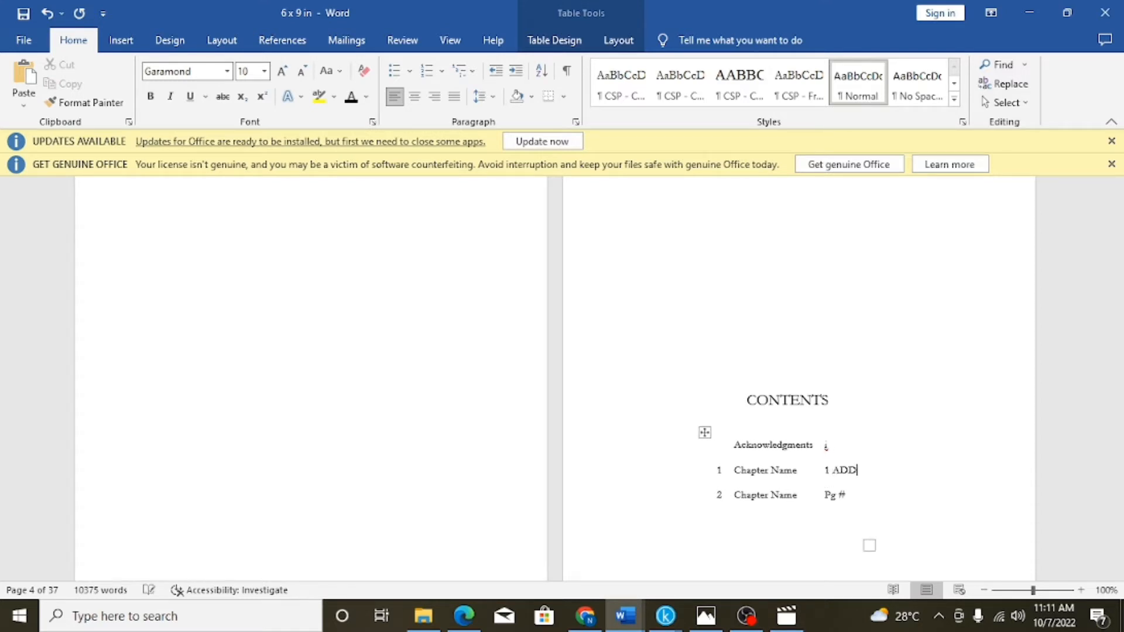
text(ICT)
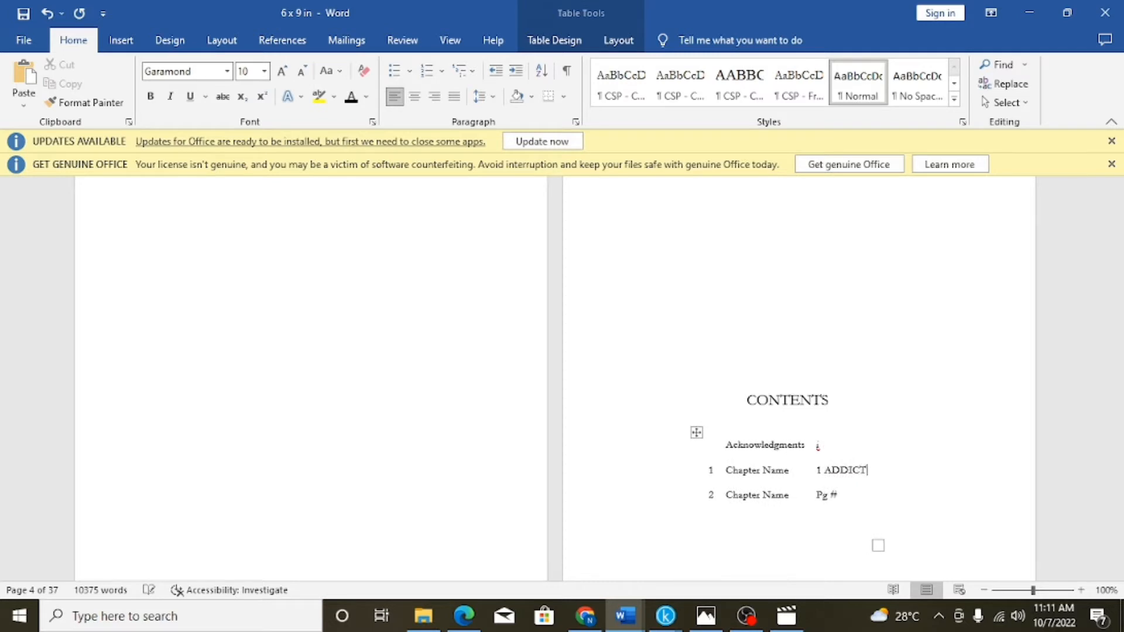
key(BackSpace)
key(BackSpace)
key(BackSpace)
key(BackSpace)
key(BackSpace)
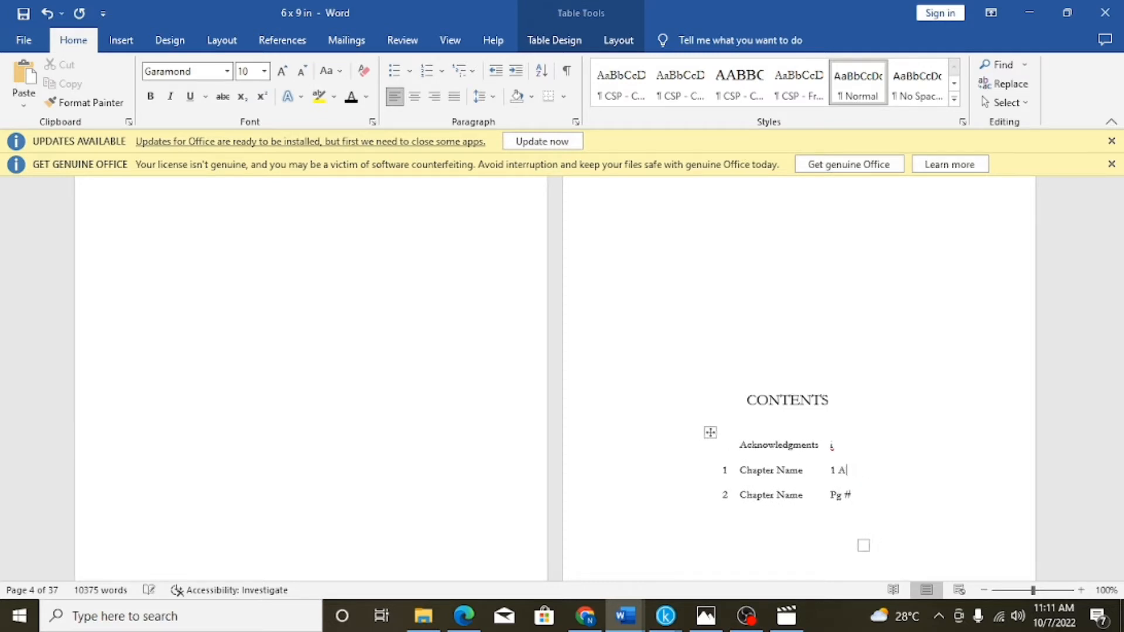
text(dd)
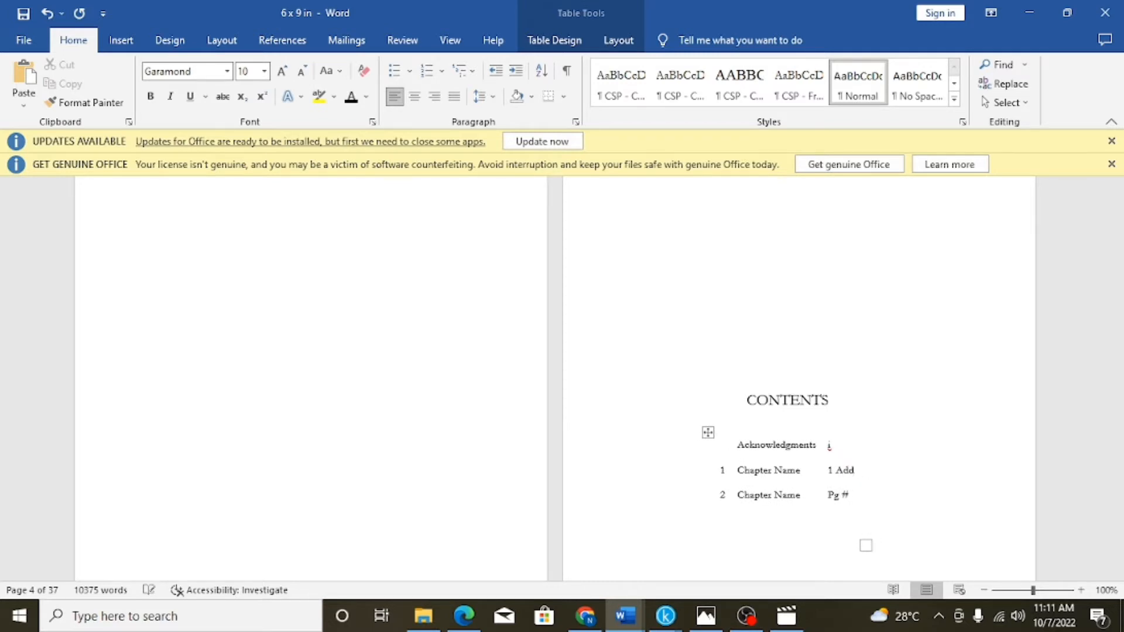
text(ic)
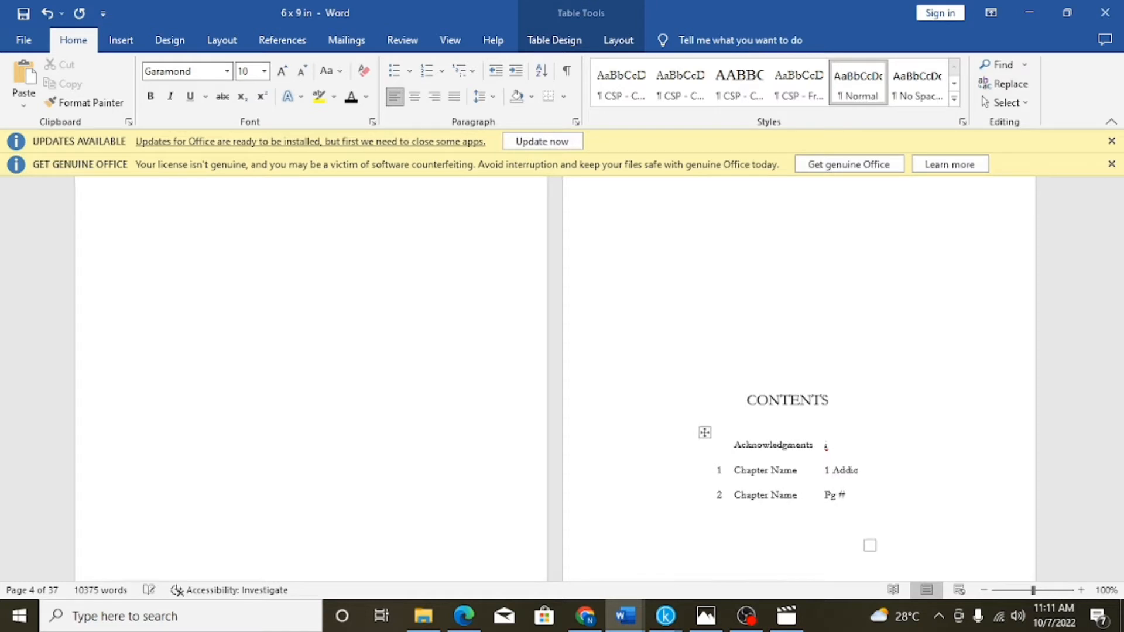
text(tion)
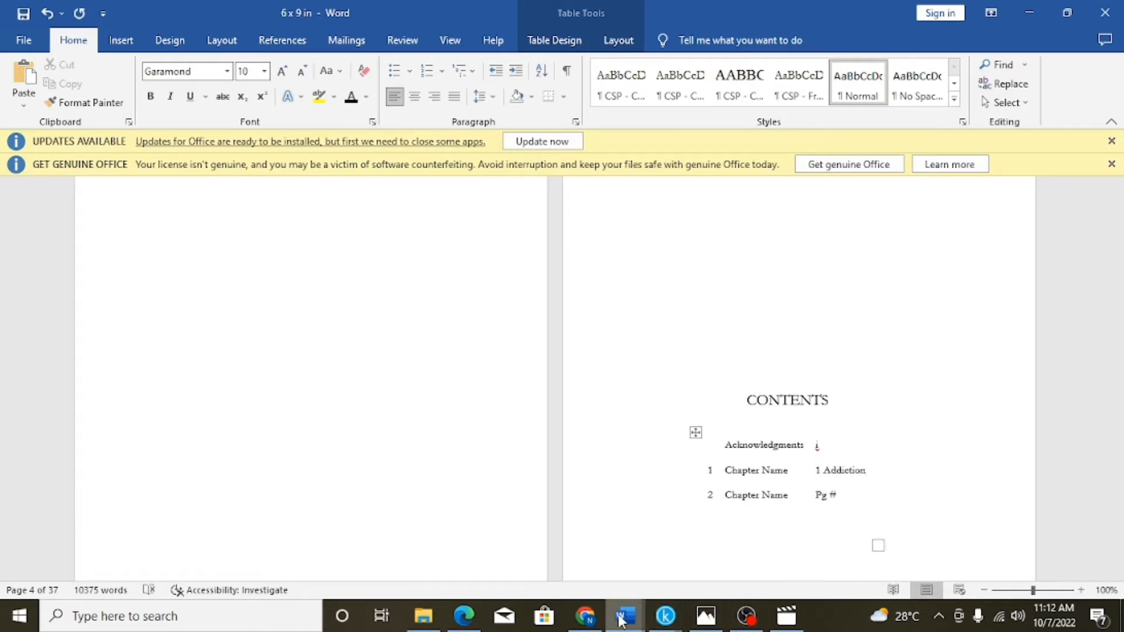
Switch to the addiction raw materials document and search its pages for the chapter two heading and title
mouse_move(625, 615)
click(461, 568)
scroll(553, 351, down, 12)
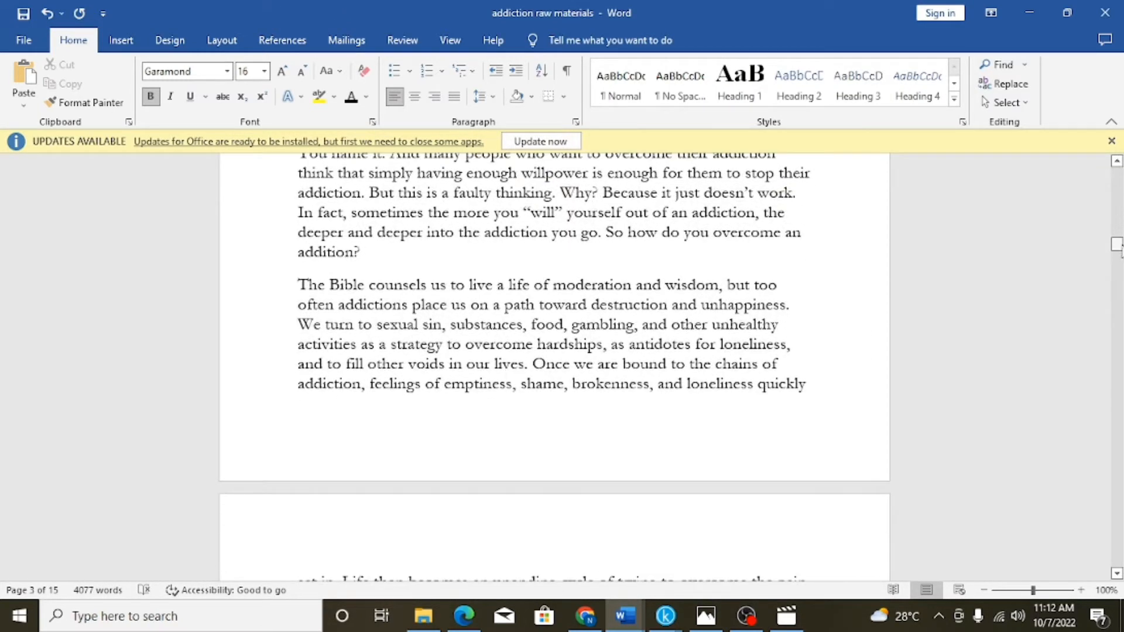
drag(1119, 246, 1119, 524)
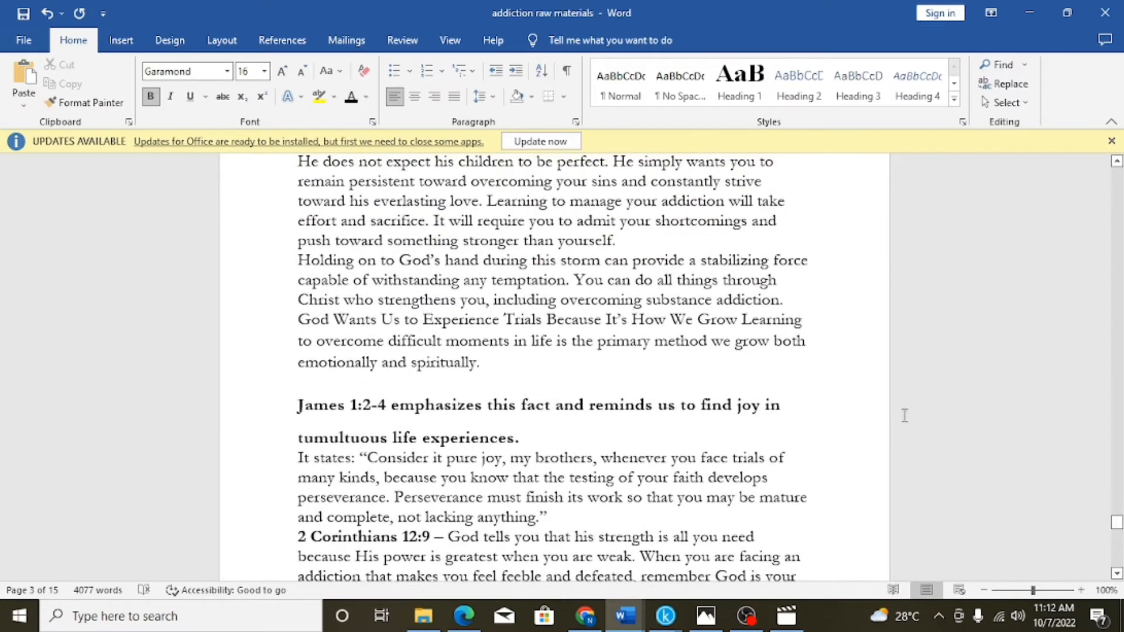
scroll(835, 386, up, 15)
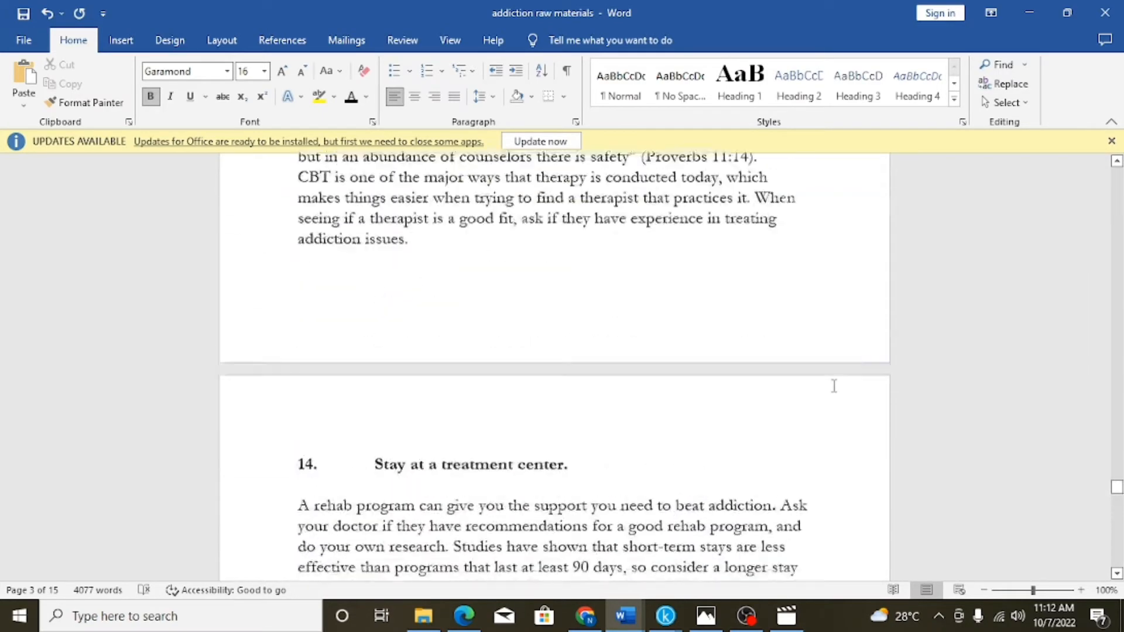
scroll(834, 386, up, 15)
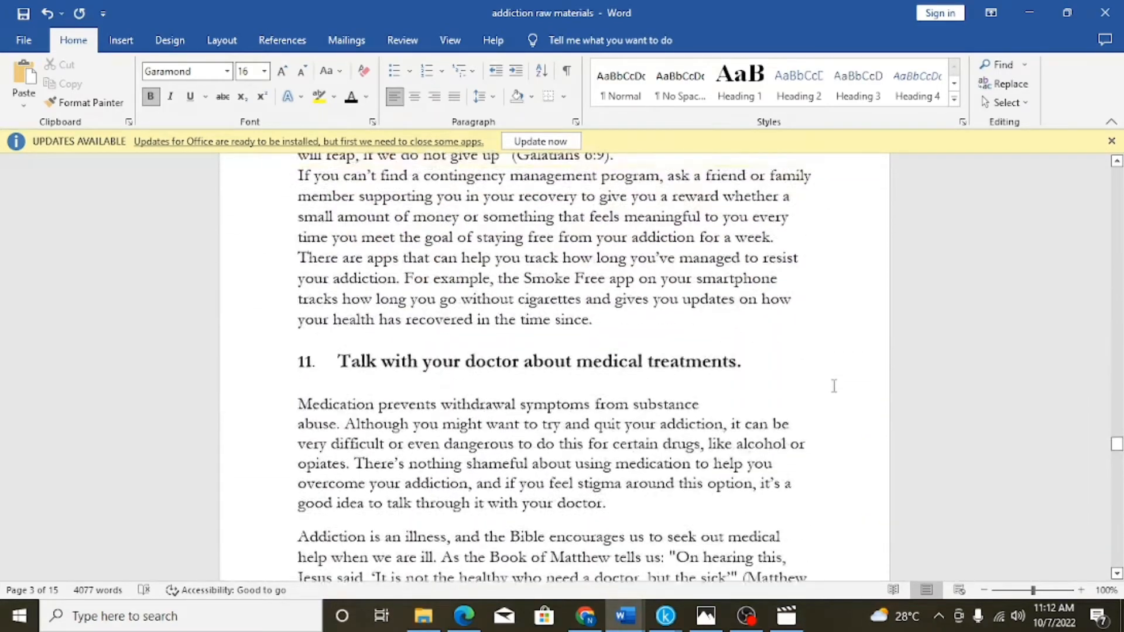
scroll(834, 386, up, 15)
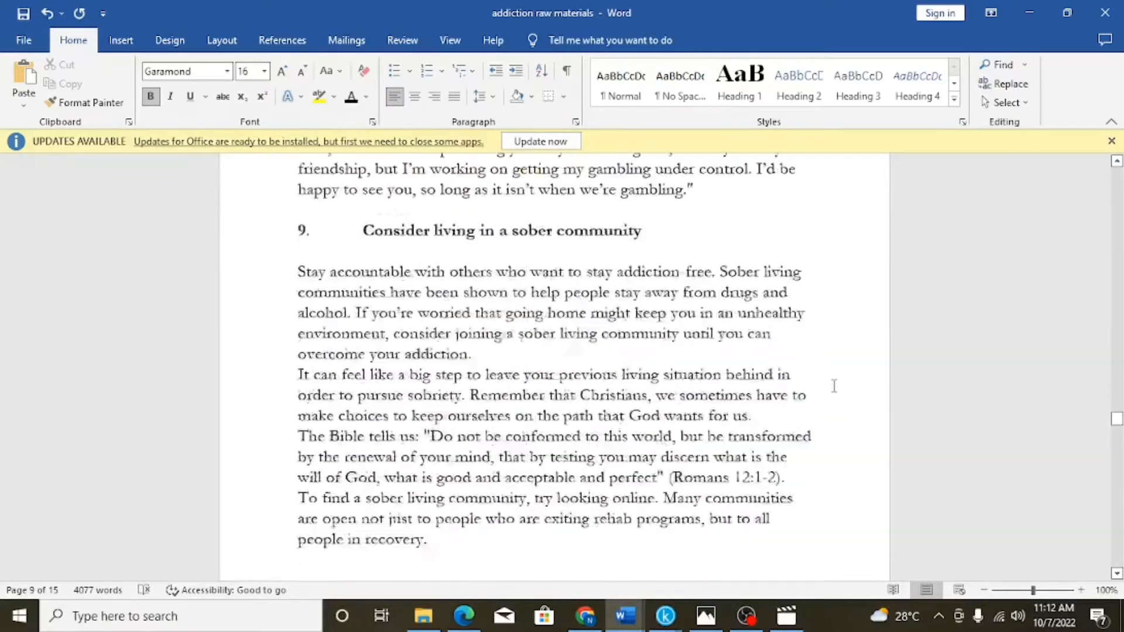
scroll(834, 387, down, 15)
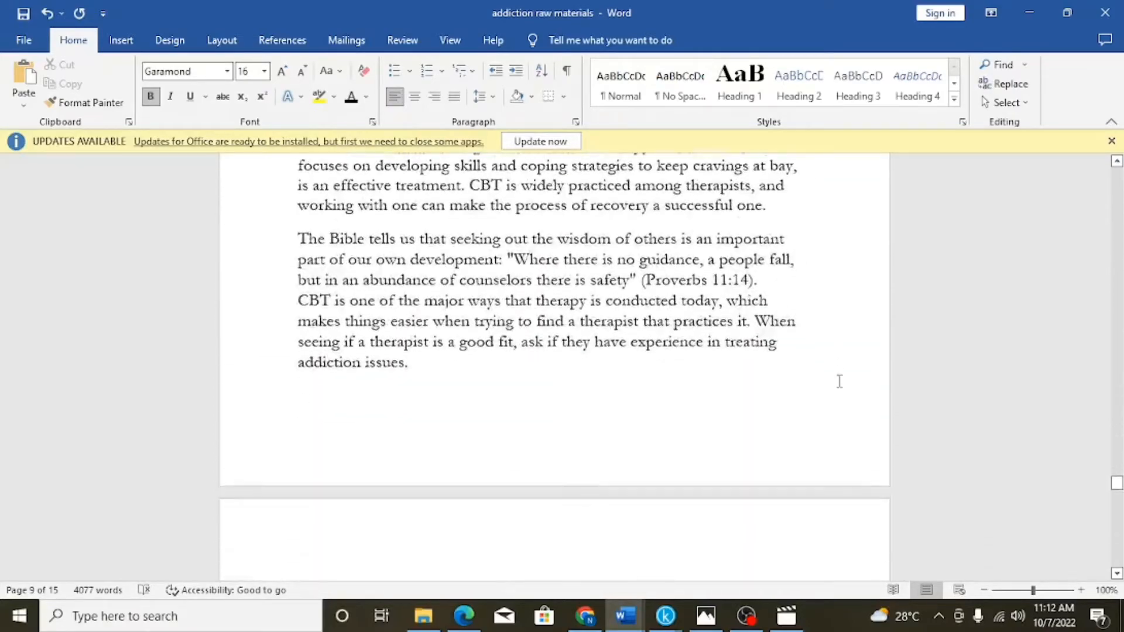
scroll(839, 381, down, 15)
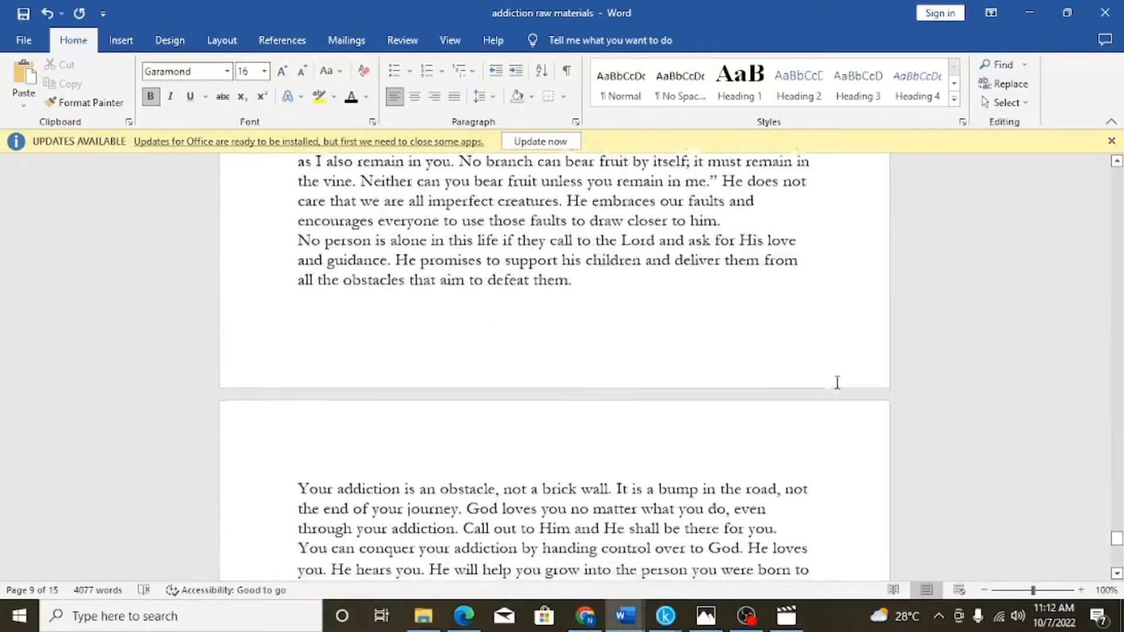
scroll(837, 382, down, 8)
scroll(836, 382, up, 15)
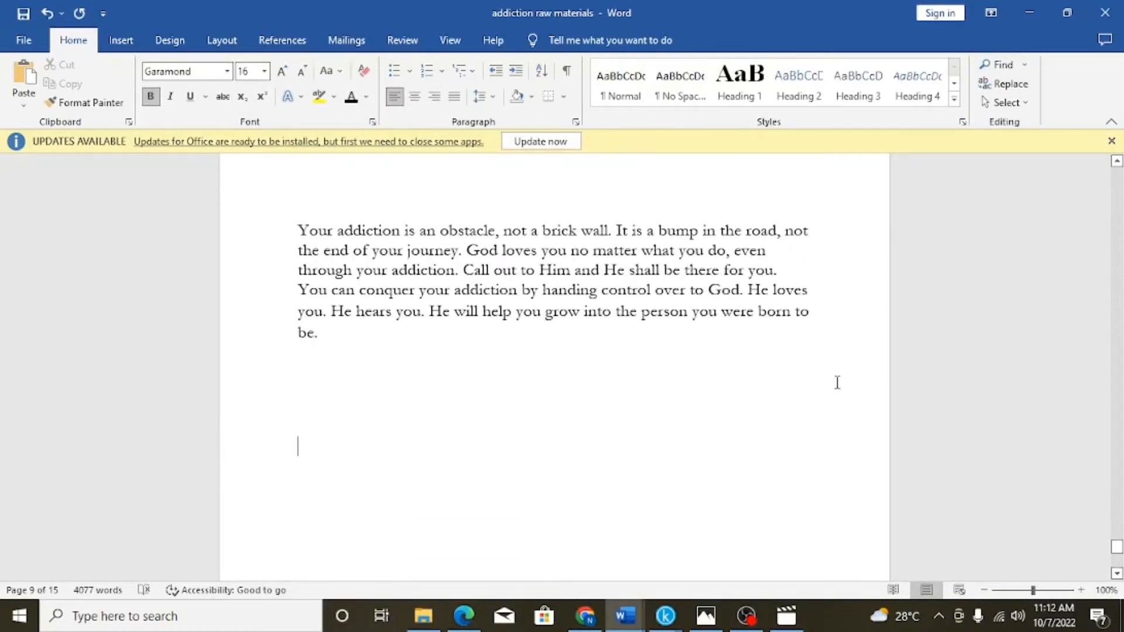
scroll(837, 382, up, 12)
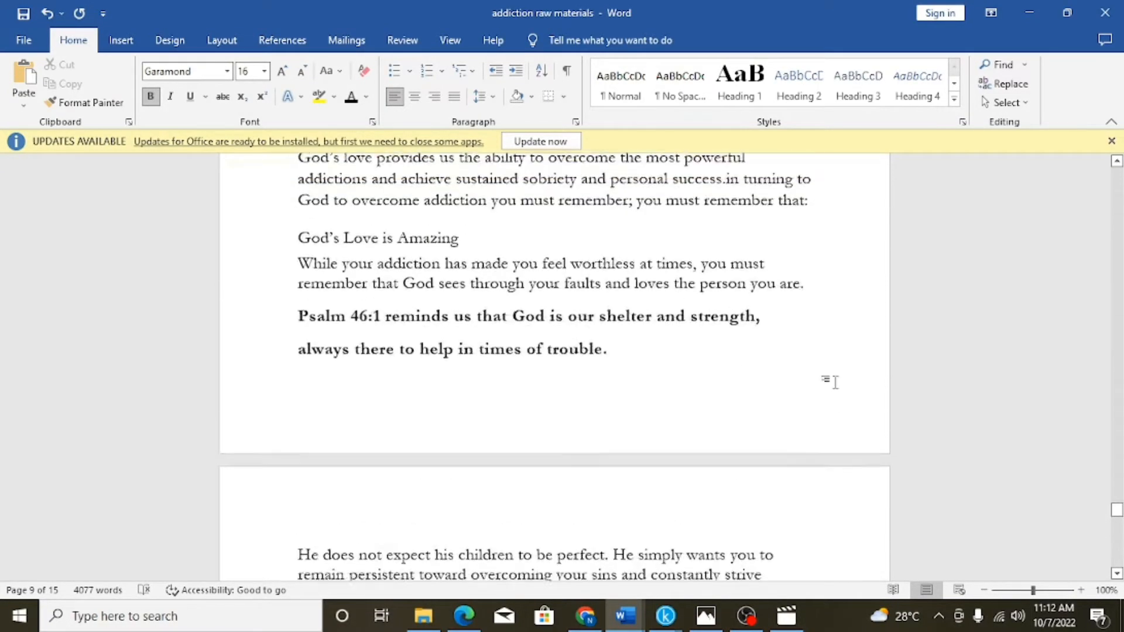
scroll(837, 382, up, 10)
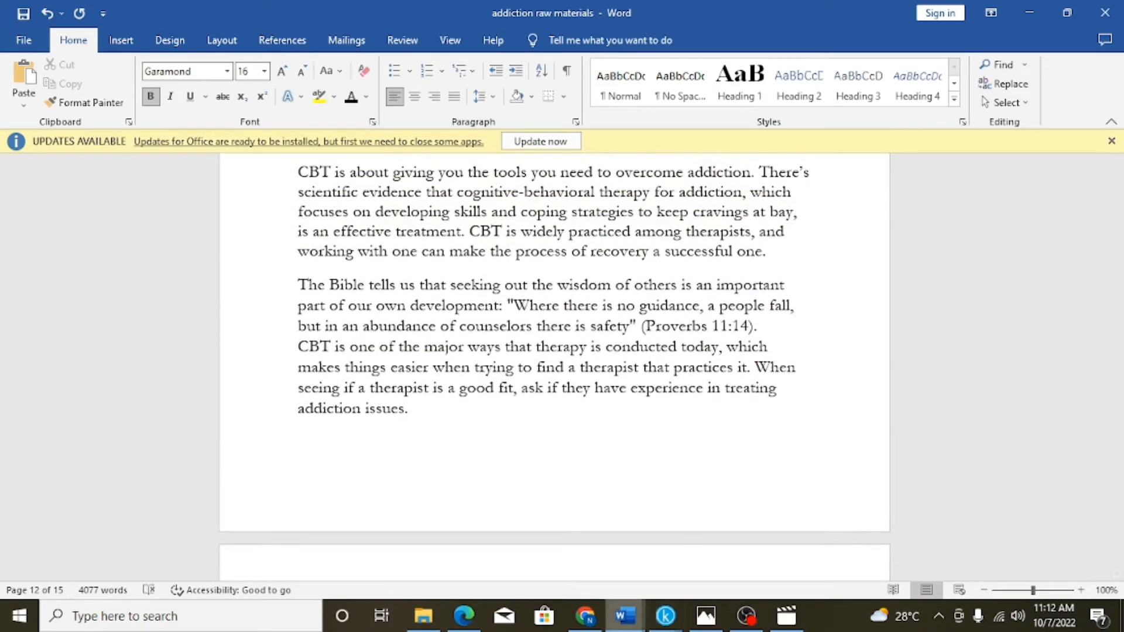
Switch to the addiction raw materials_KC project in Kindle Create and view CHAPTER TWO to read its subtitle
mouse_move(665, 616)
mouse_move(655, 545)
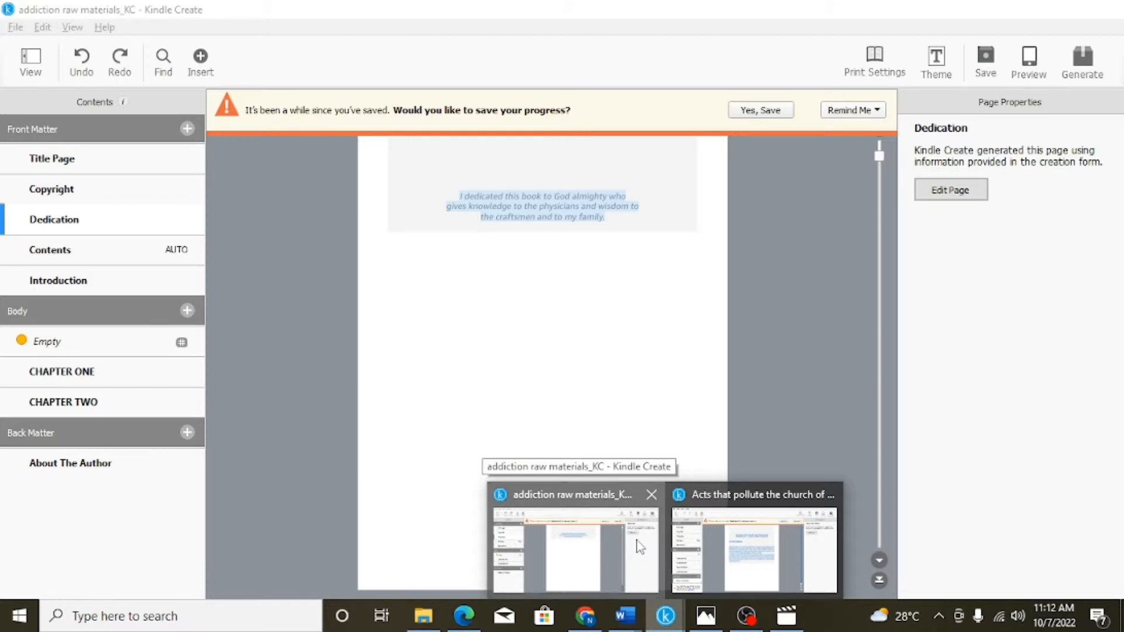
click(640, 547)
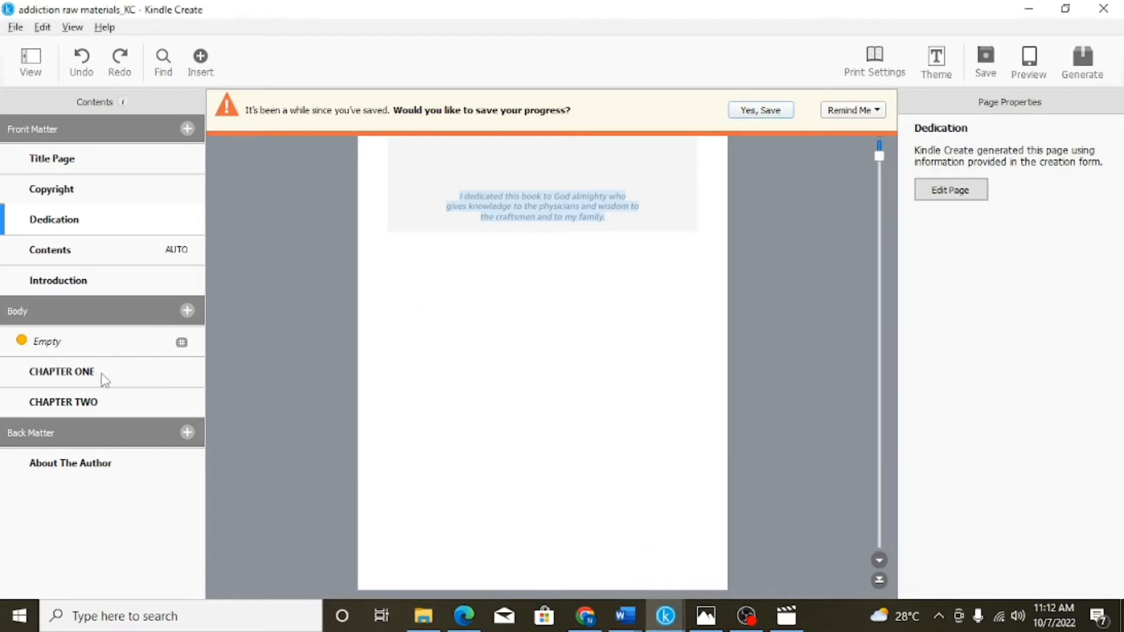
click(116, 409)
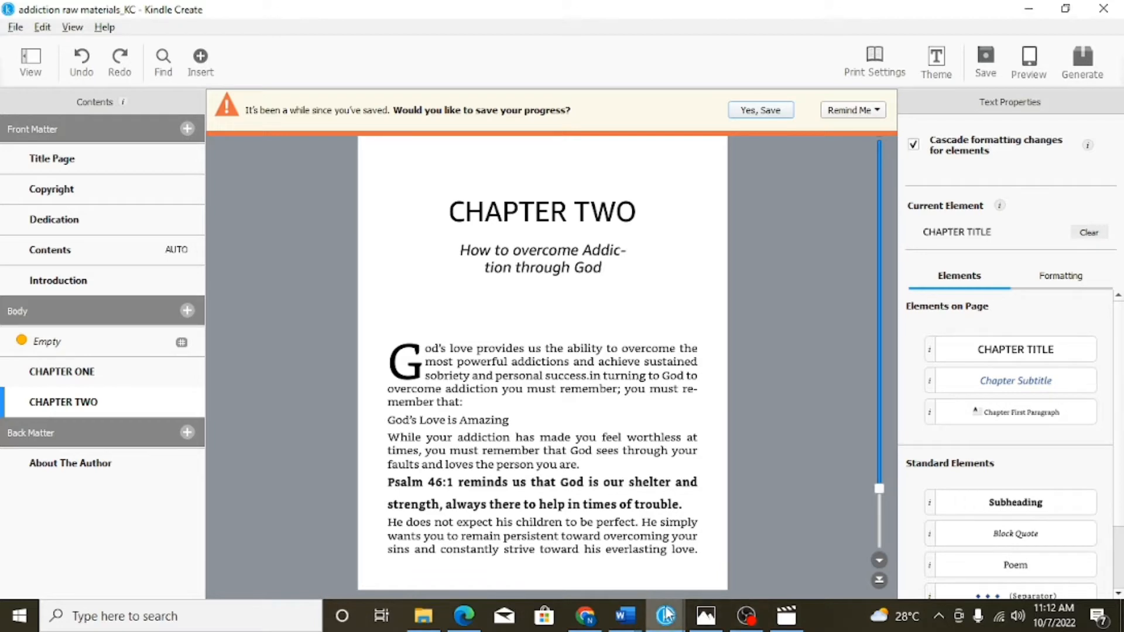
mouse_move(667, 615)
click(752, 569)
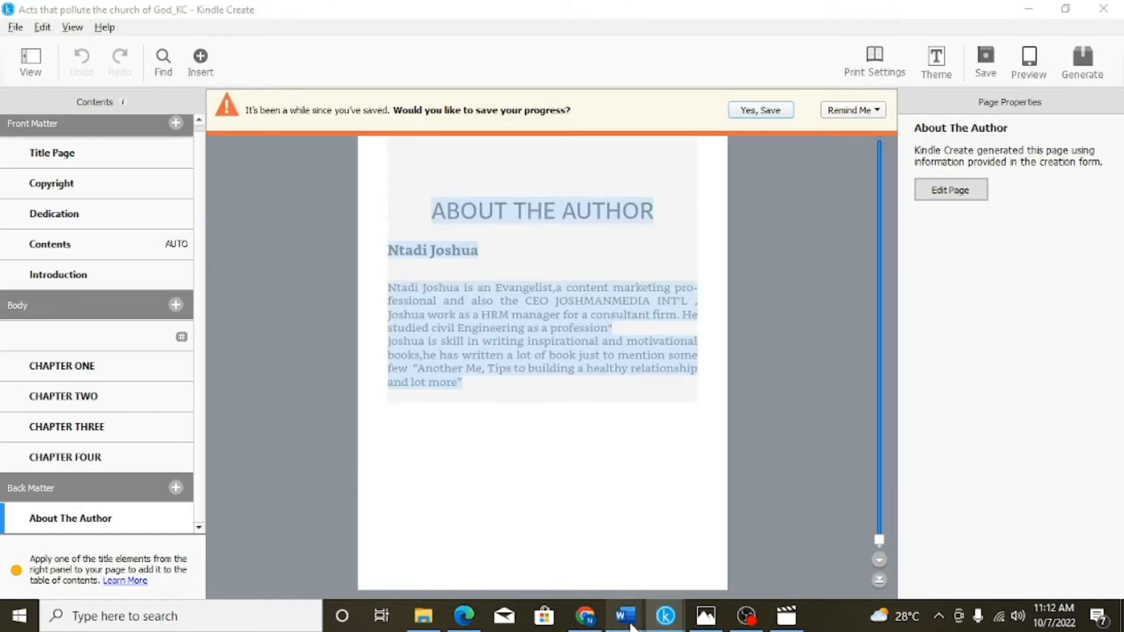
Return to the 6 x 9 in document in Word and replace row 2's page placeholder in the contents with "How to overcome Addiction through Gof"
mouse_move(626, 617)
click(763, 544)
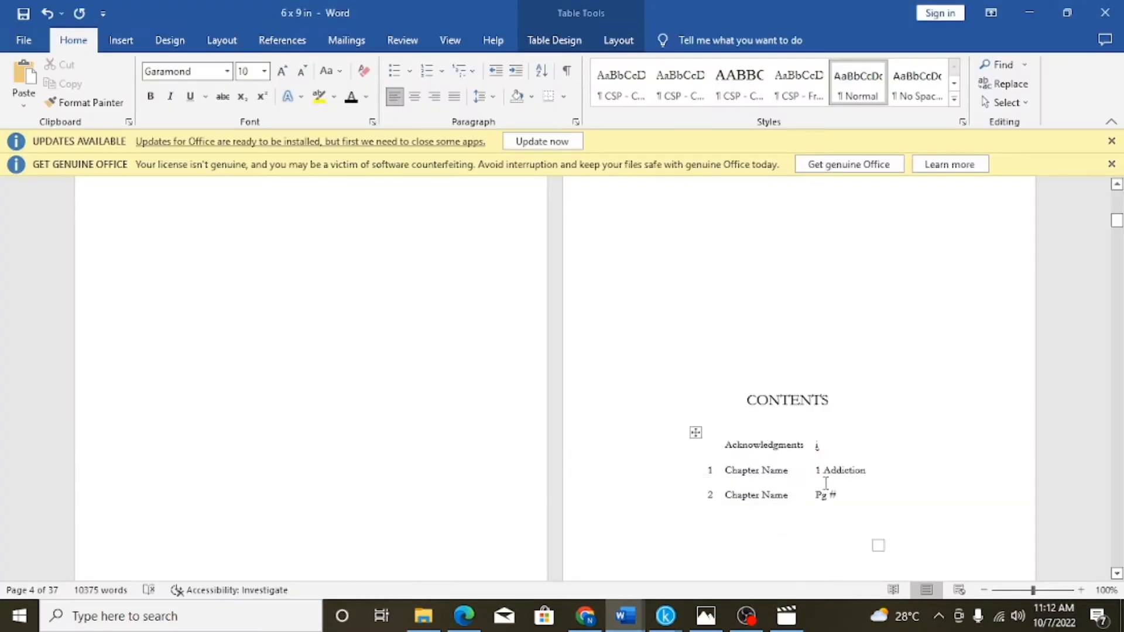
click(843, 498)
key(BackSpace)
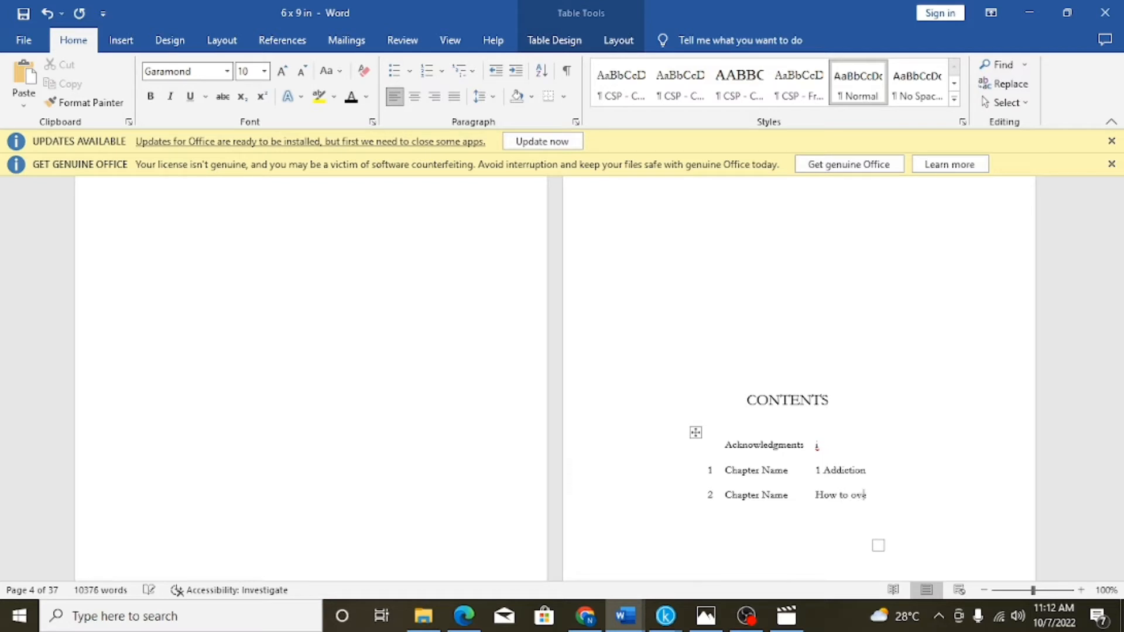
text(rcome )
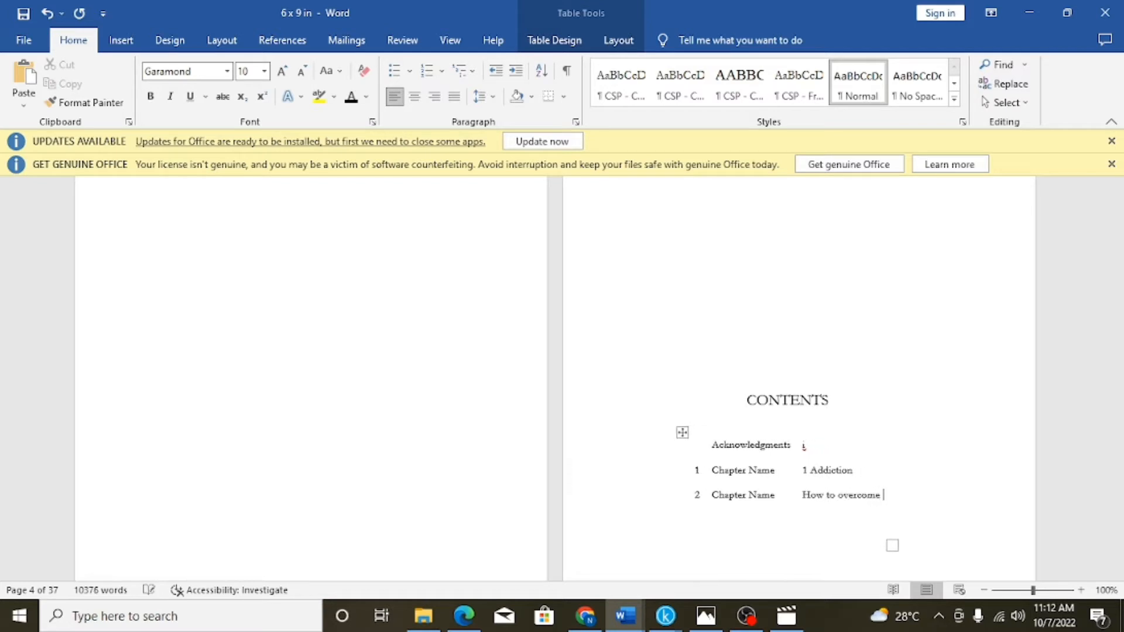
text(A)
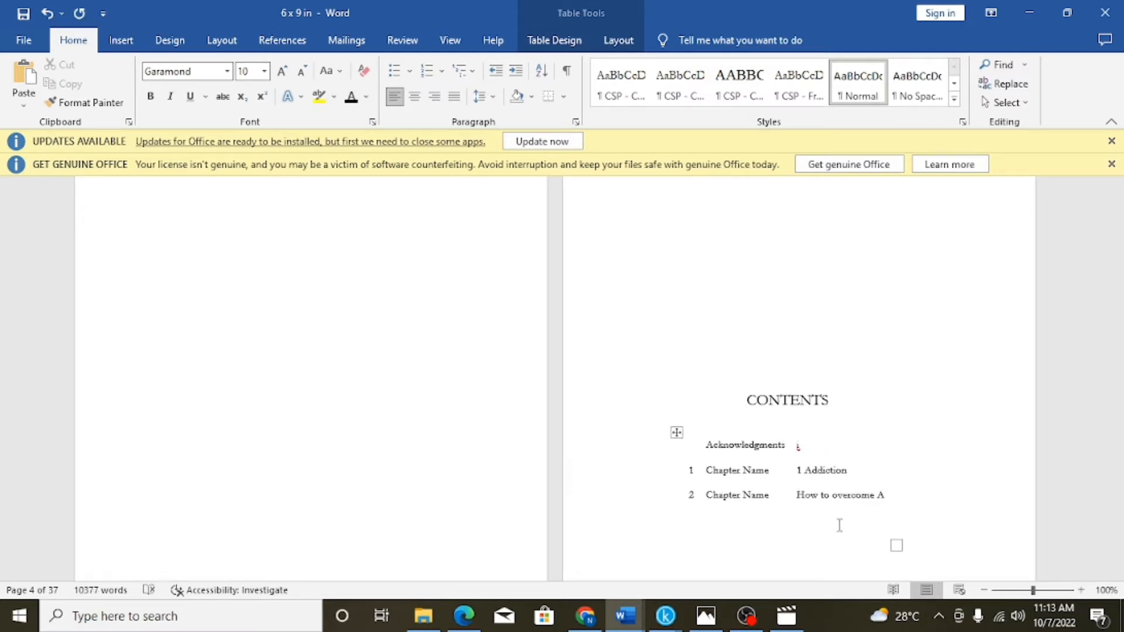
text(ddiction)
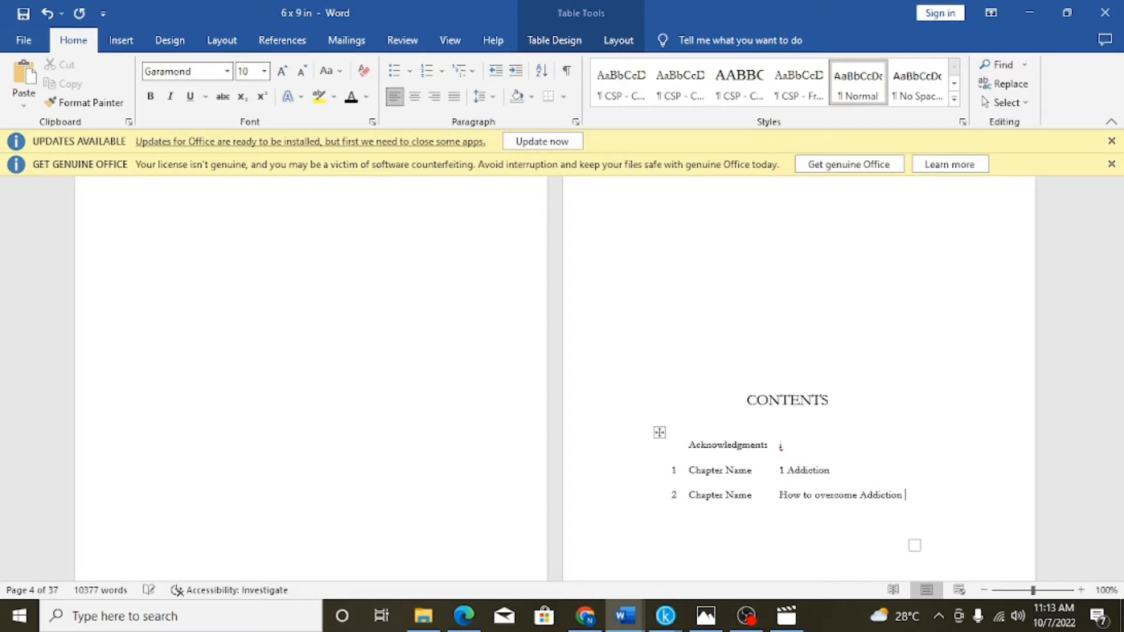
text( through)
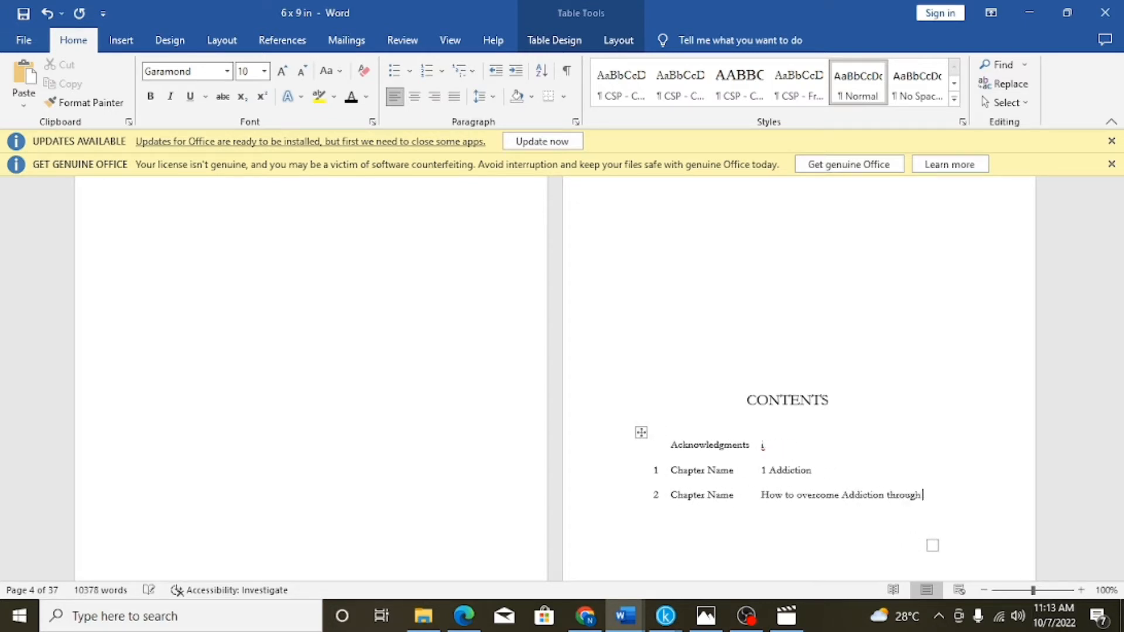
text( Gof)
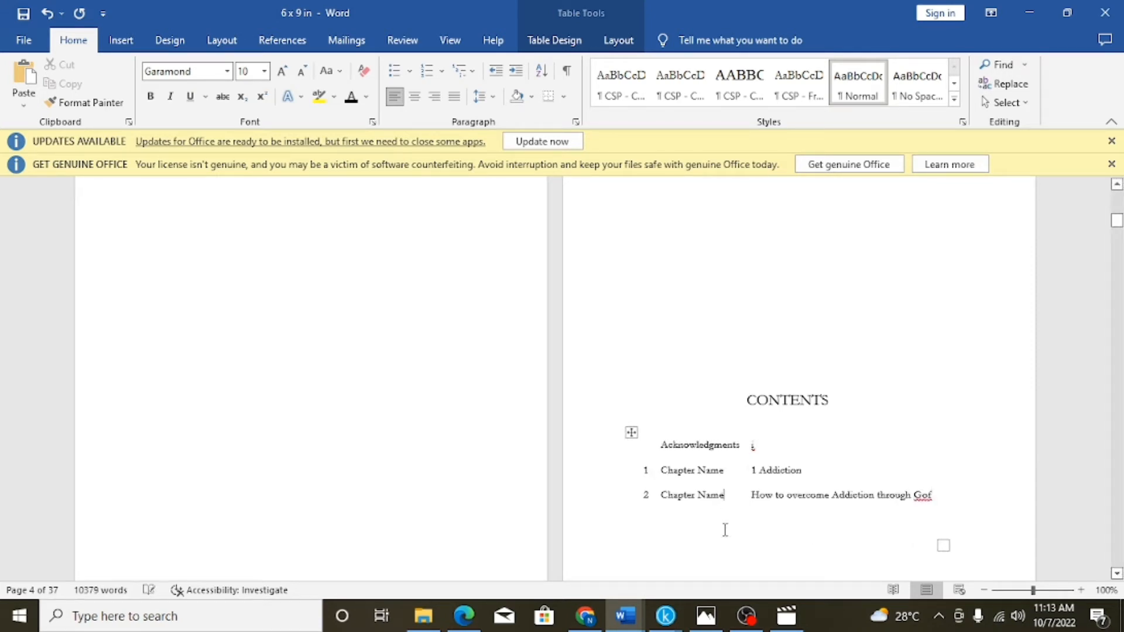
Rename the two chapter entries in the contents as Chapter One and Chapter Two, and clear the Acknowledgments row's page number
key(BackSpace)
key(BackSpace)
key(BackSpace)
key(BackSpace)
key(BackSpace)
key(BackSpace)
key(BackSpace)
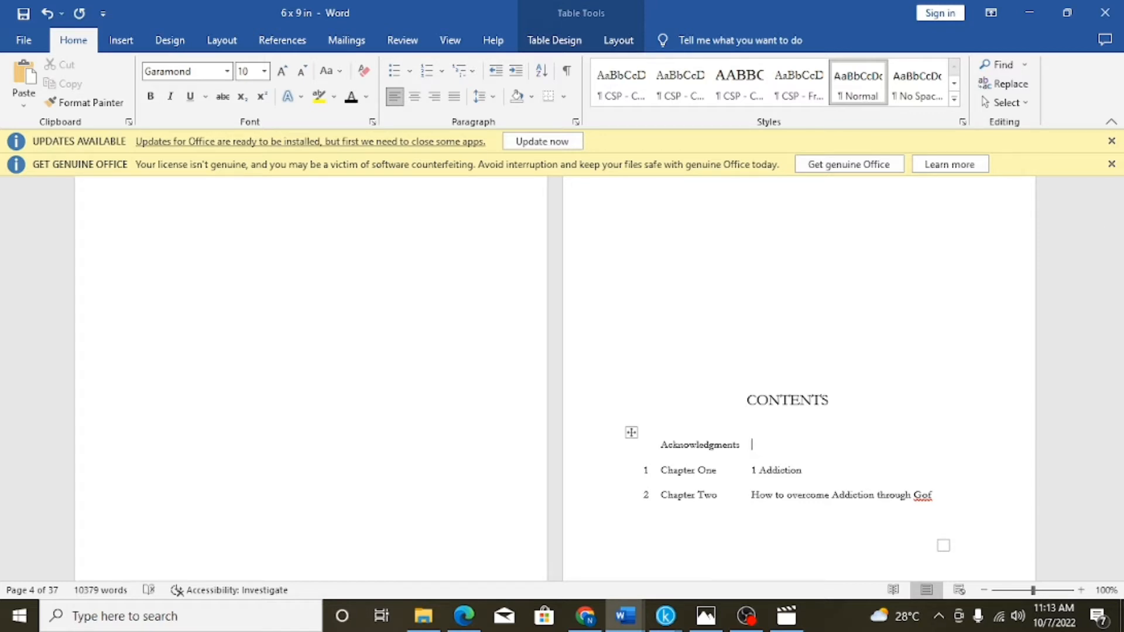
Delete the Acknowledgments entry from the contents table
key(Left)
key(Left)
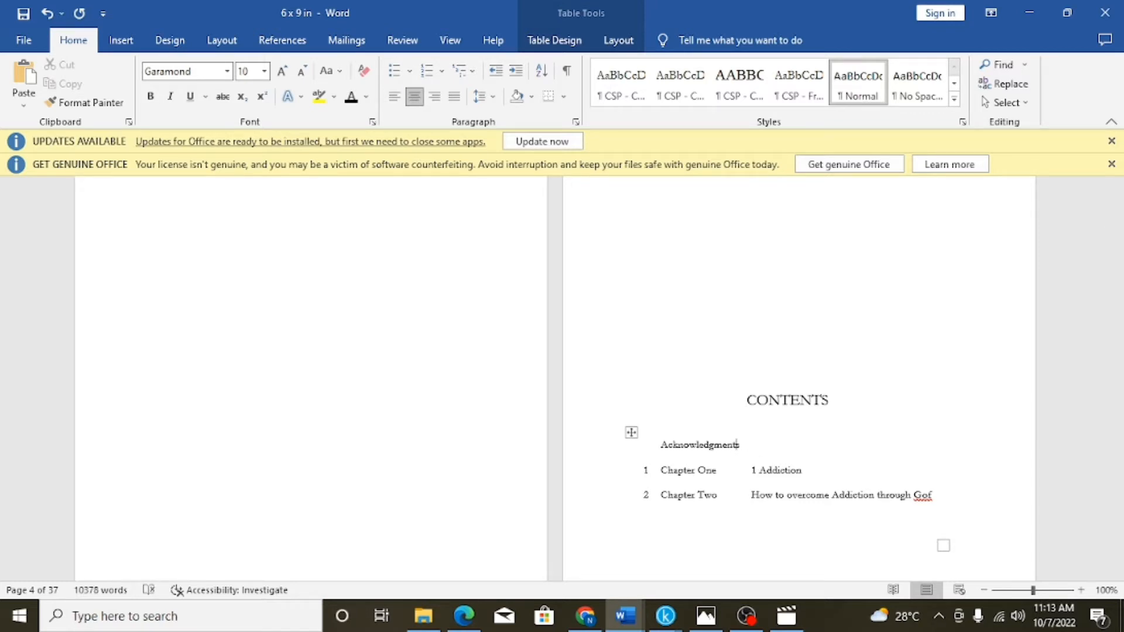
key(BackSpace)
key(BackSpace)
key(BackSpace)
key(BackSpace)
key(BackSpace)
key(BackSpace)
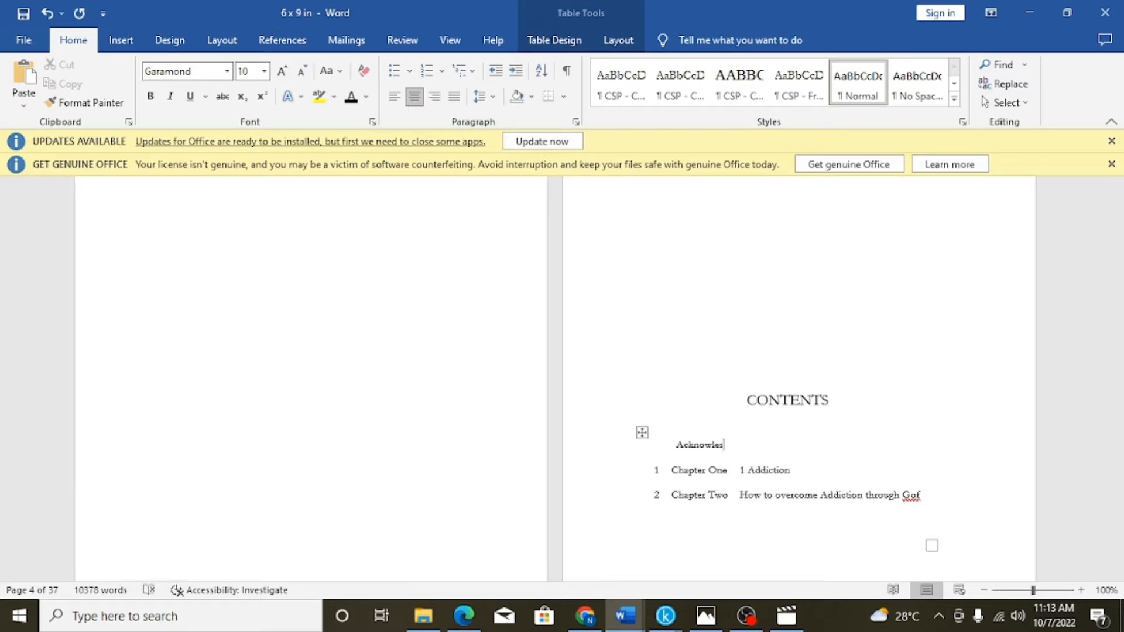
key(BackSpace)
key(BackSpace)
key(BackSpace)
key(BackSpace)
key(BackSpace)
key(BackSpace)
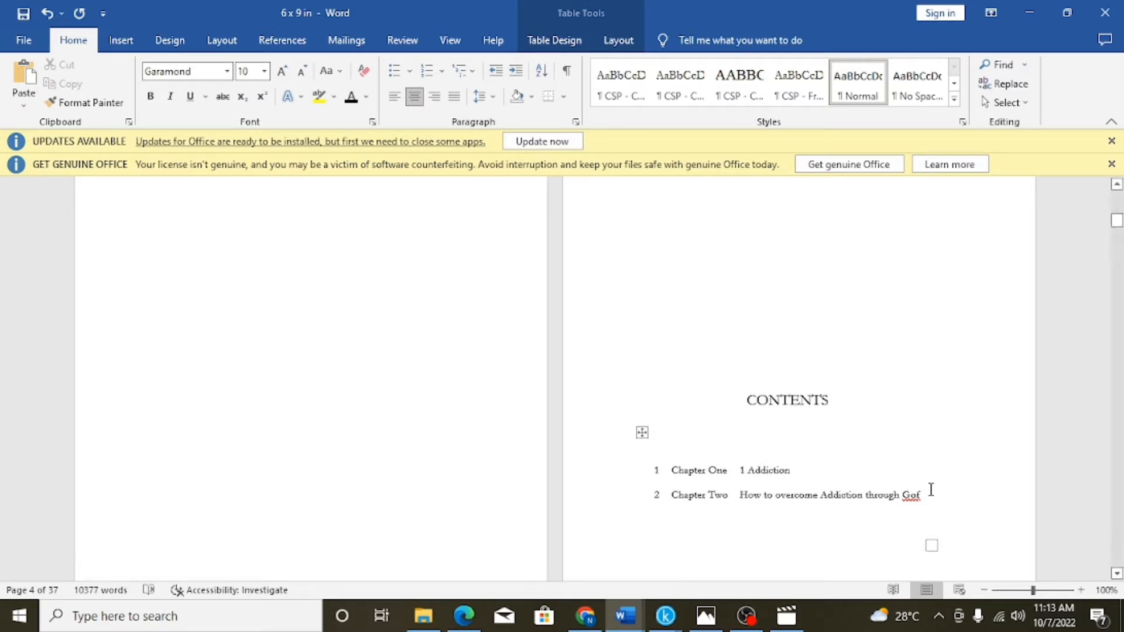
Correct the last word of the Chapter Two title in the contents to "God"
key(ctrl+l)
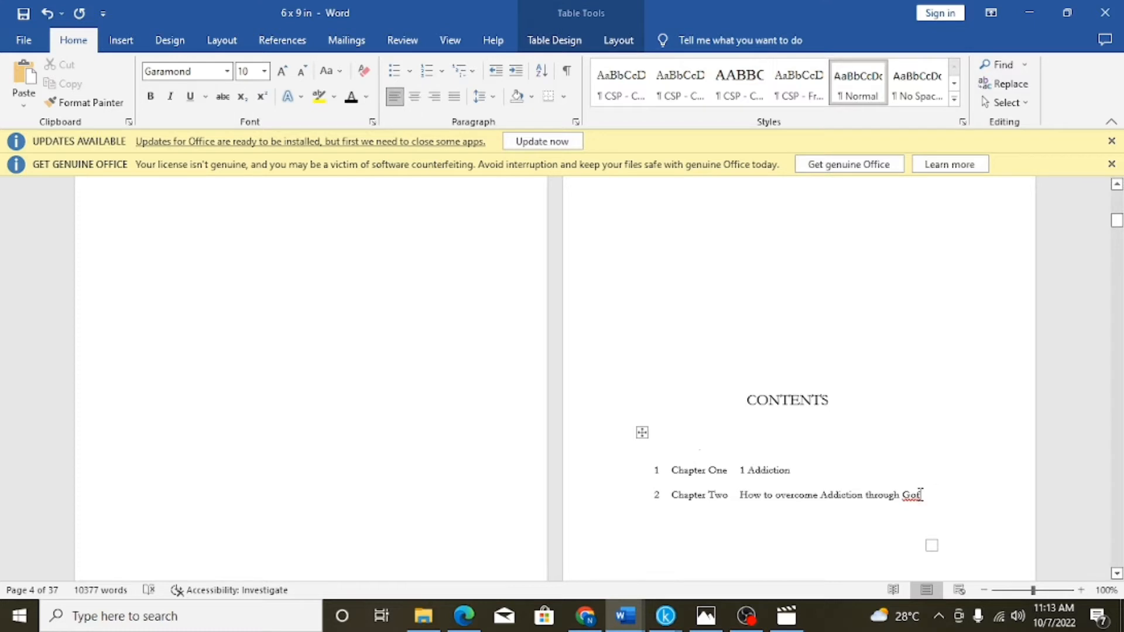
key(BackSpace)
text(d)
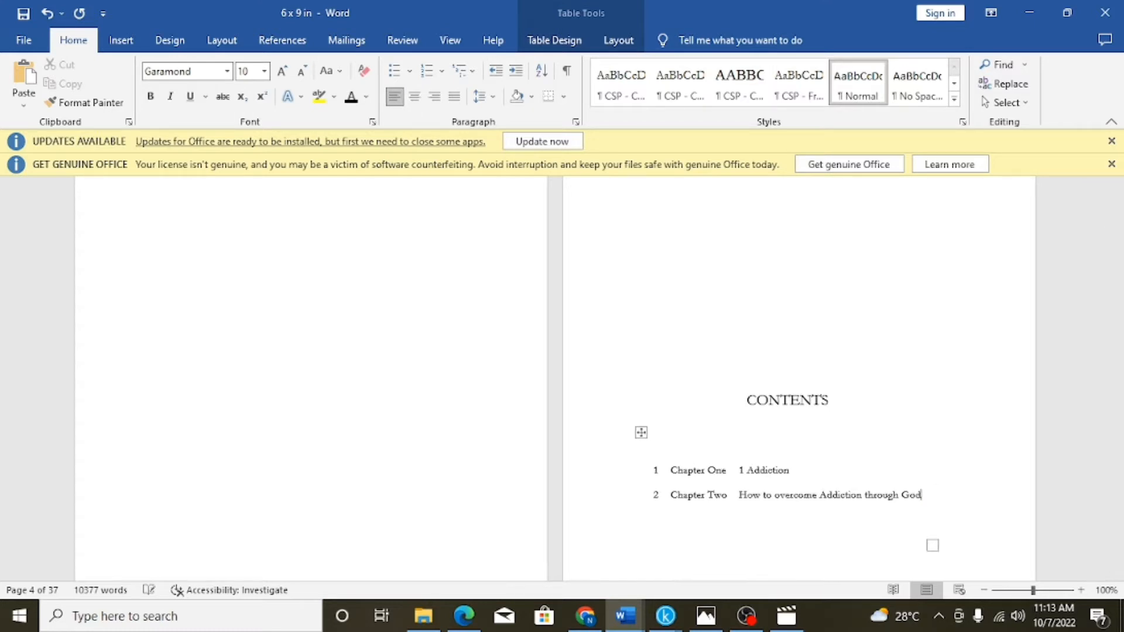
Remove the ACKNOWLEDGMENTS page's placeholder text and its heading from the manuscript
scroll(816, 426, down, 10)
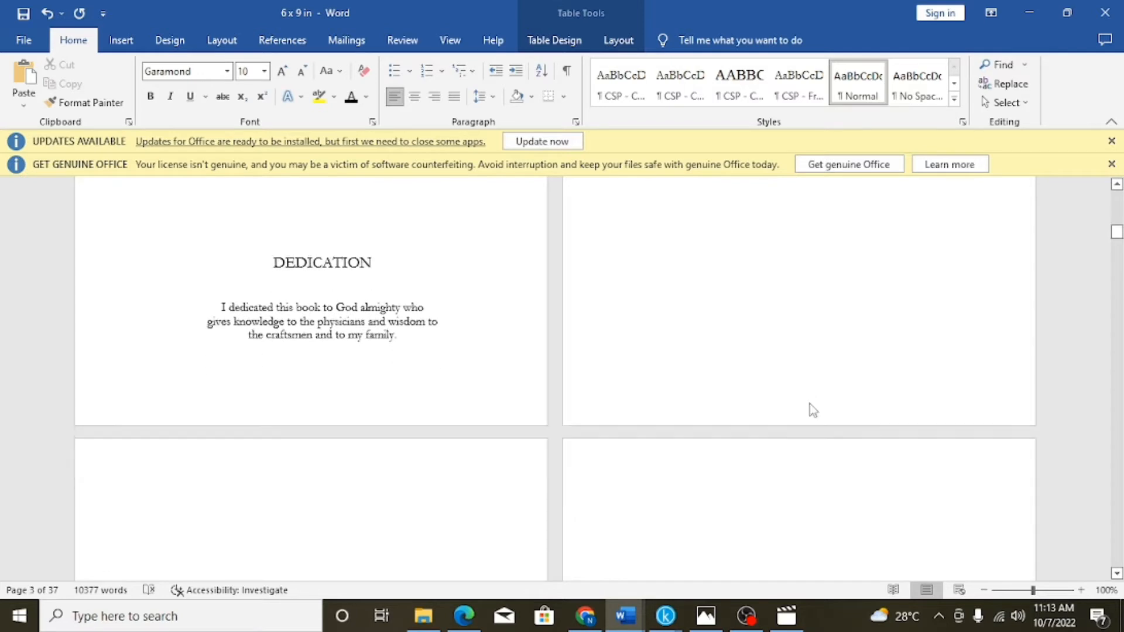
scroll(810, 404, down, 5)
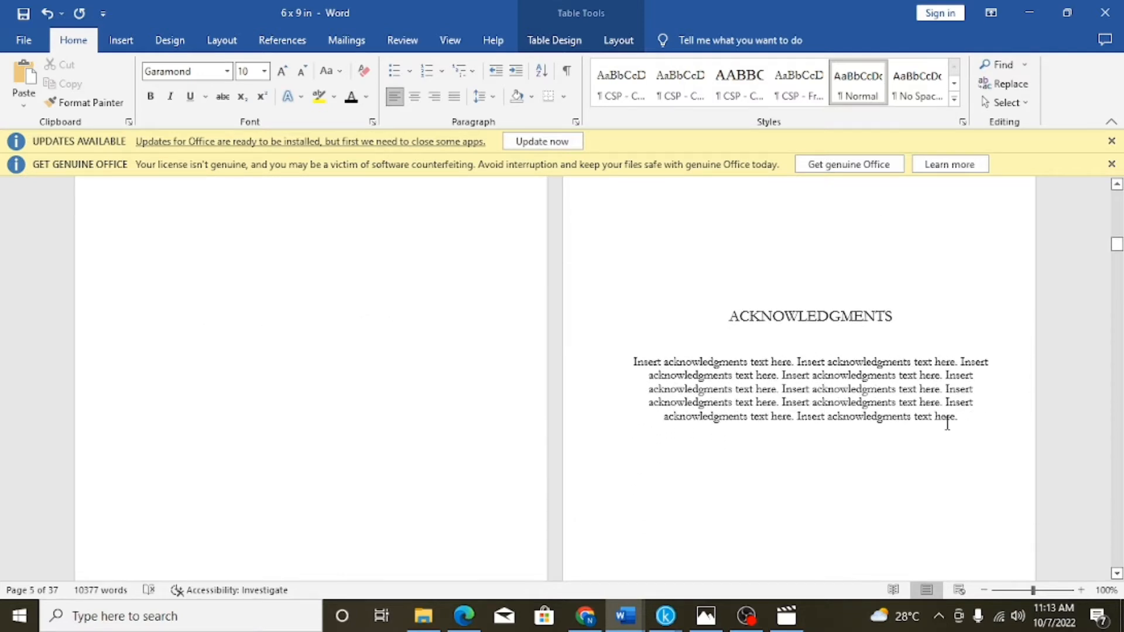
drag(960, 420, 610, 353)
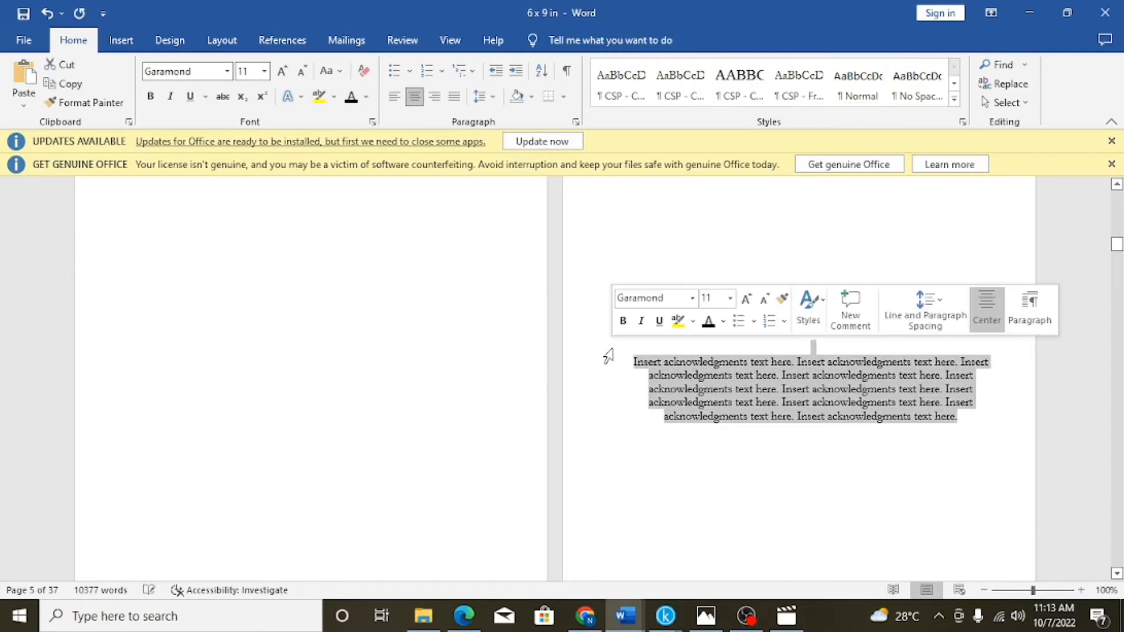
key(Delete)
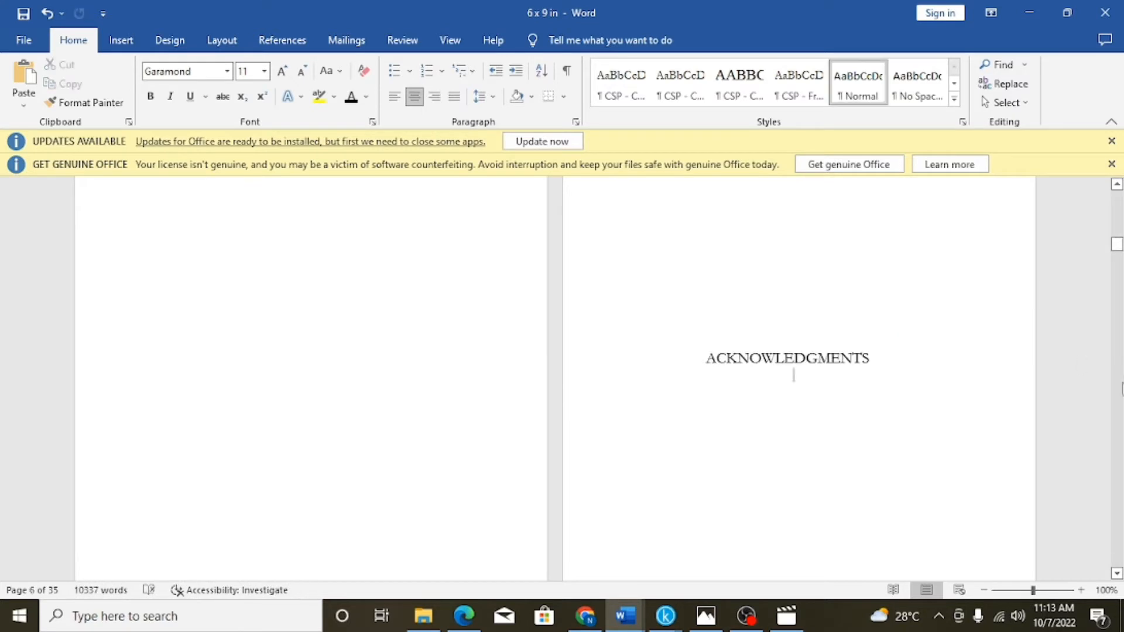
click(877, 358)
key(BackSpace)
key(BackSpace)
key(BackSpace)
key(BackSpace)
key(BackSpace)
key(BackSpace)
key(BackSpace)
key(BackSpace)
key(BackSpace)
key(BackSpace)
key(BackSpace)
key(BackSpace)
key(BackSpace)
key(BackSpace)
key(BackSpace)
key(BackSpace)
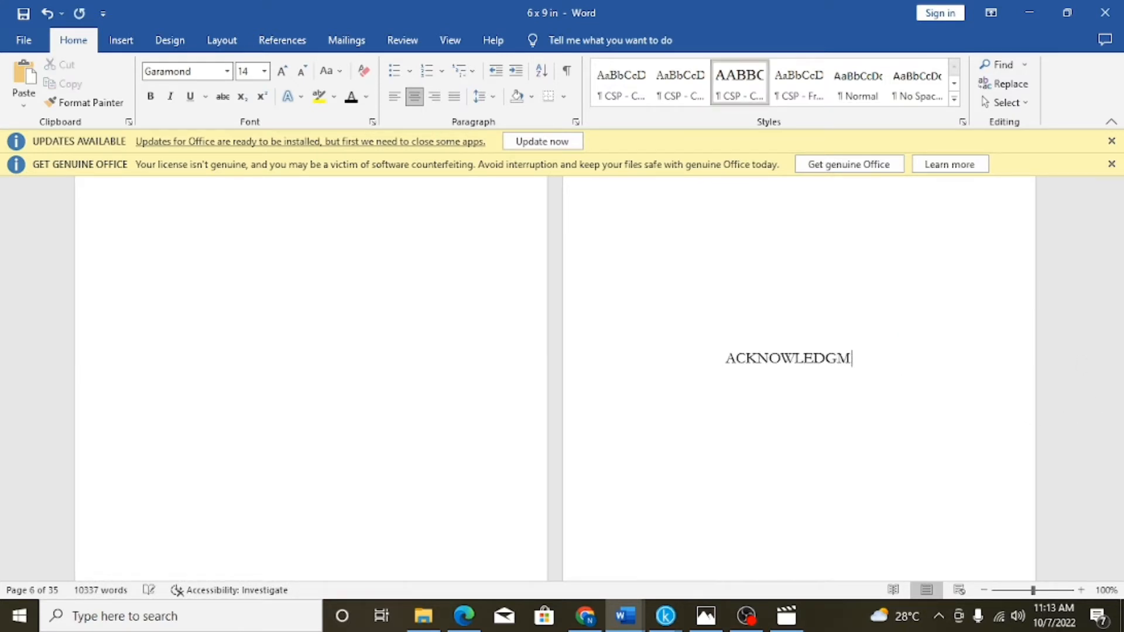
Change the first chapter's heading to "1 CHAPTER ONE" and add "ADDICTION" on the line below it
scroll(555, 378, down, 12)
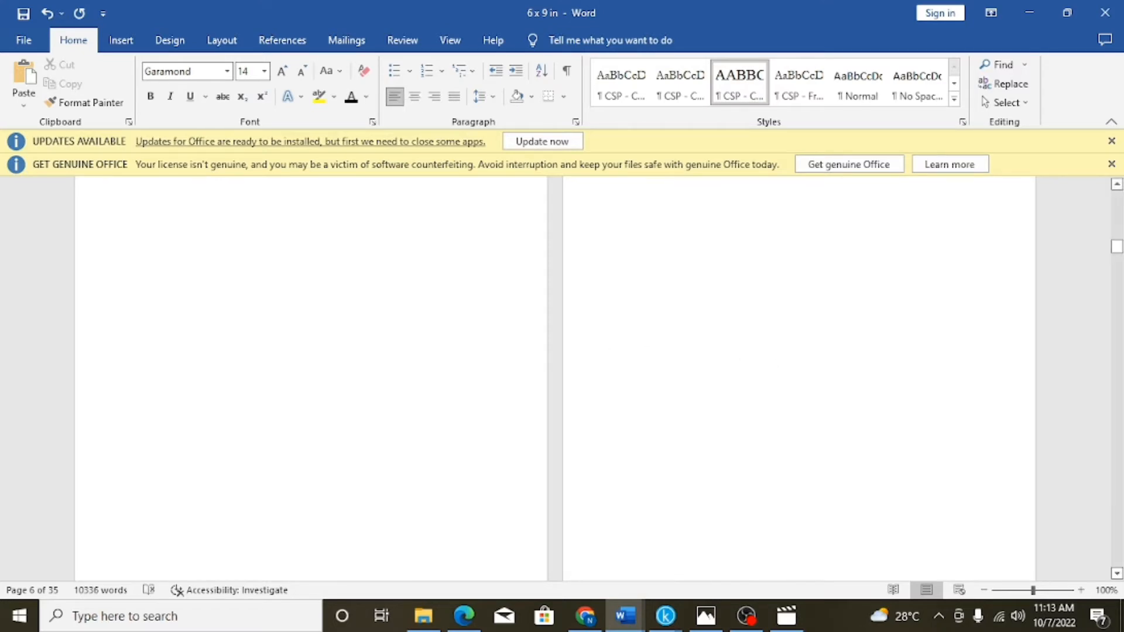
scroll(442, 261, down, 1)
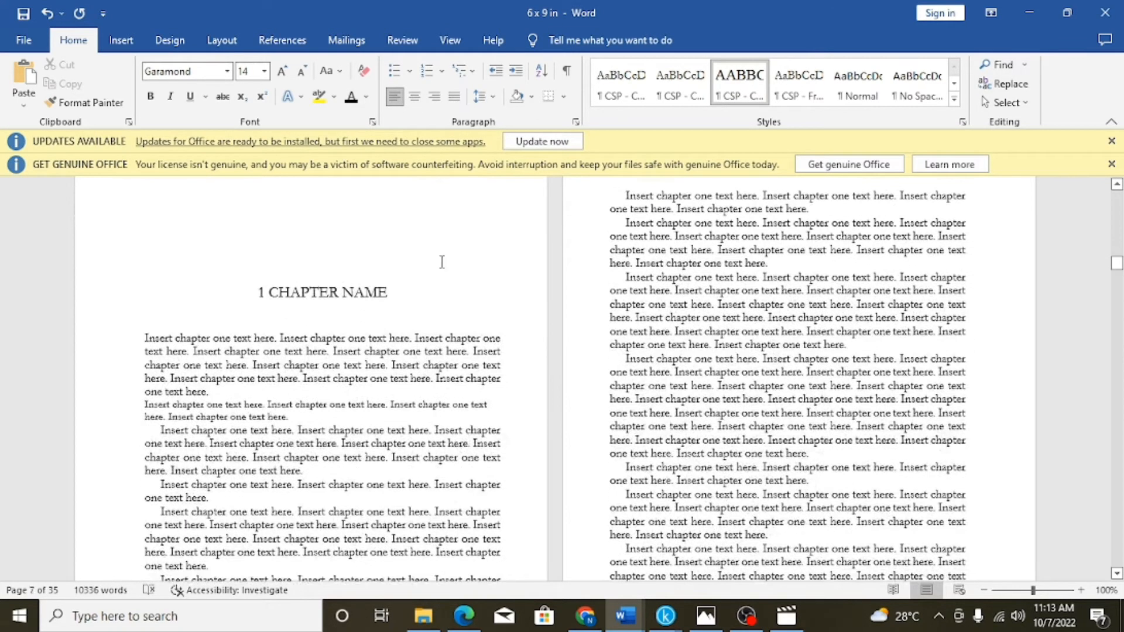
click(391, 292)
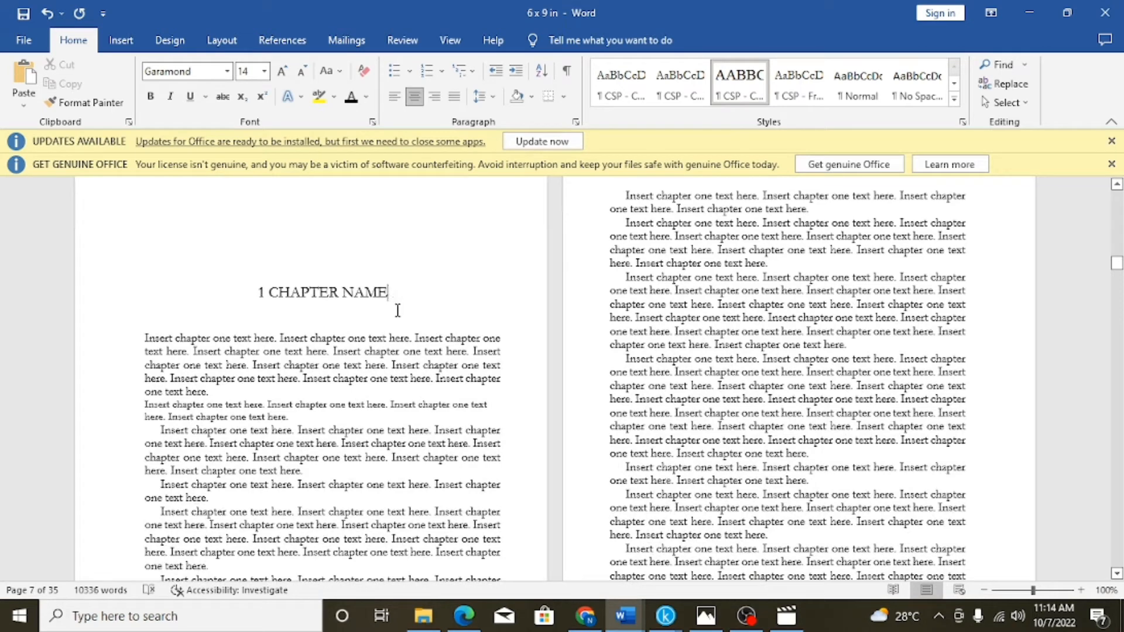
key(BackSpace)
key(BackSpace)
key(BackSpace)
key(BackSpace)
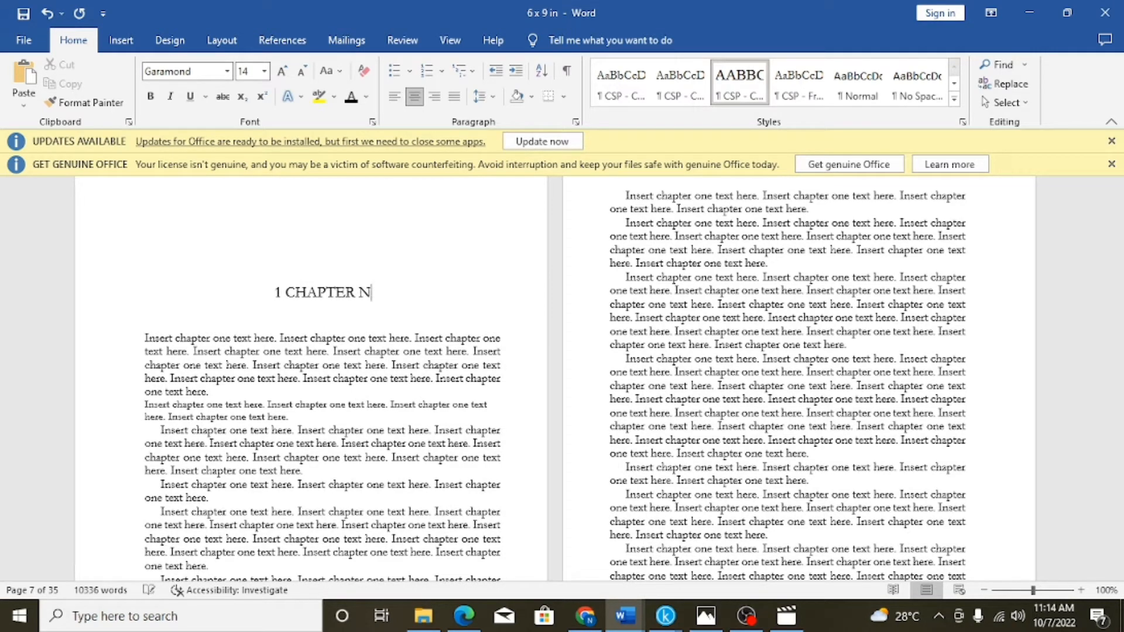
text(ONE)
key(Return)
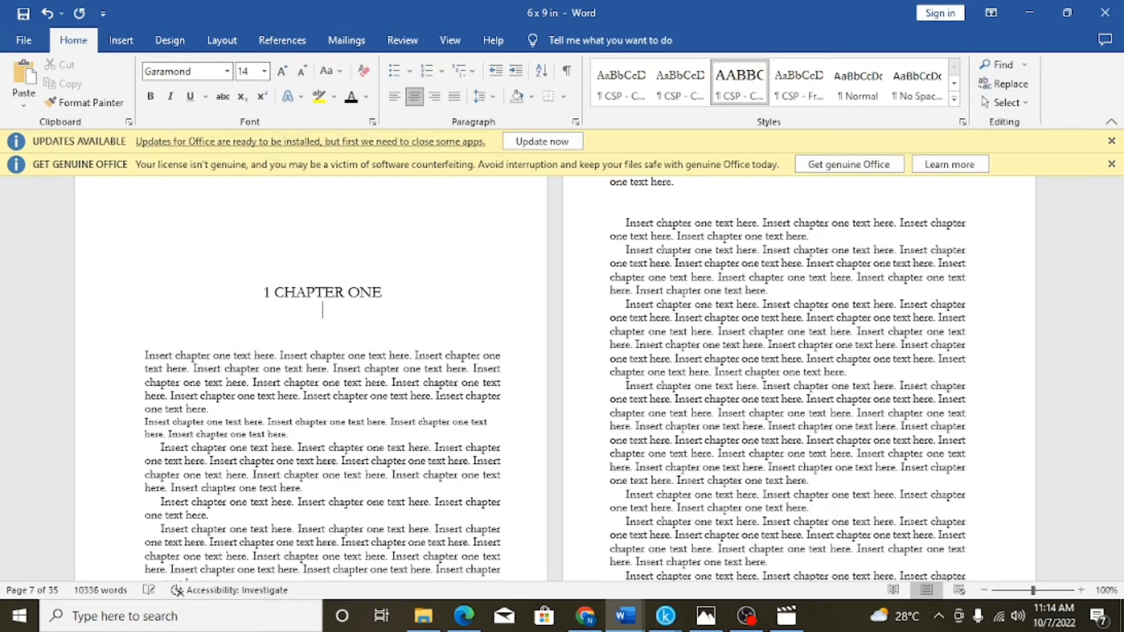
text(ADDICTION)
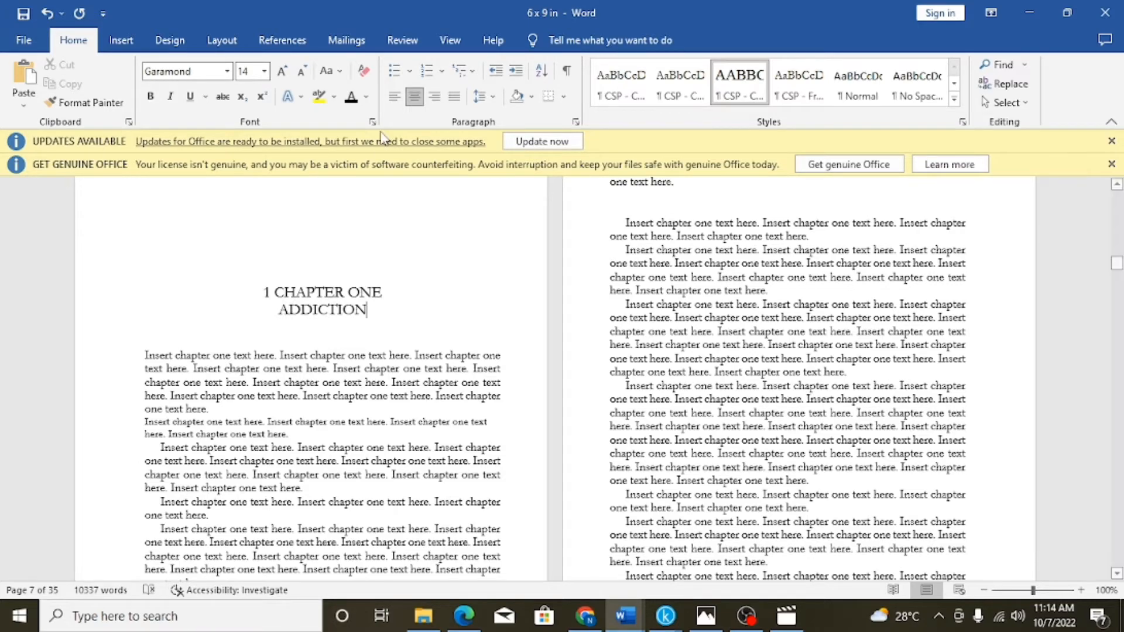
Delete all of the placeholder body text beneath the CHAPTER ONE ADDICTION heading
scroll(298, 333, down, 3)
scroll(302, 314, up, 2)
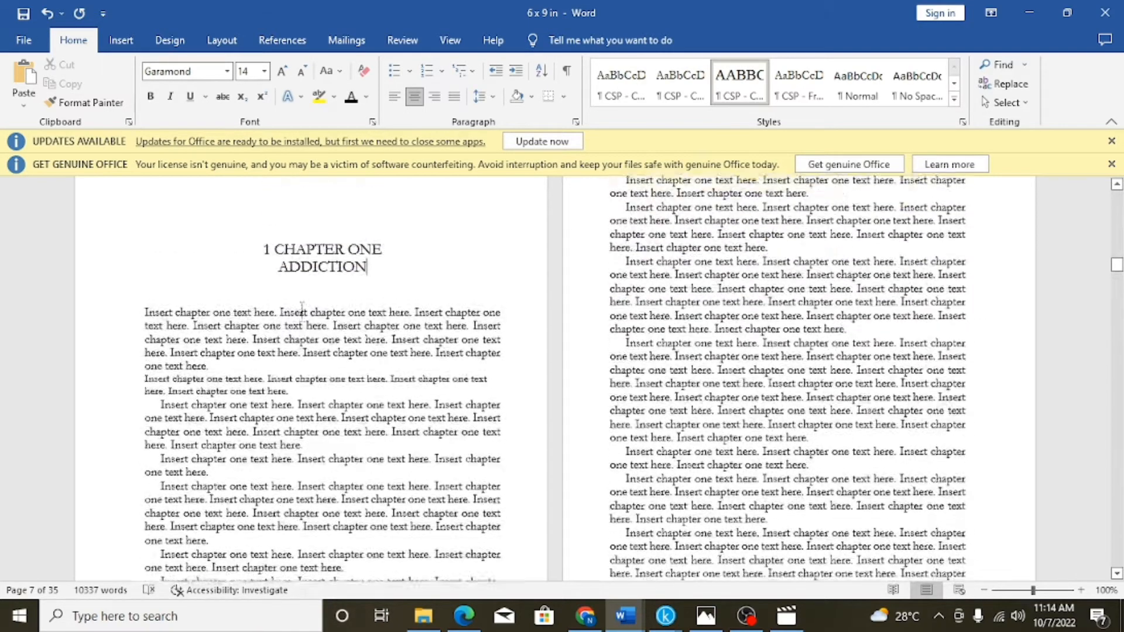
scroll(301, 314, down, 2)
scroll(389, 381, up, 2)
scroll(389, 381, down, 5)
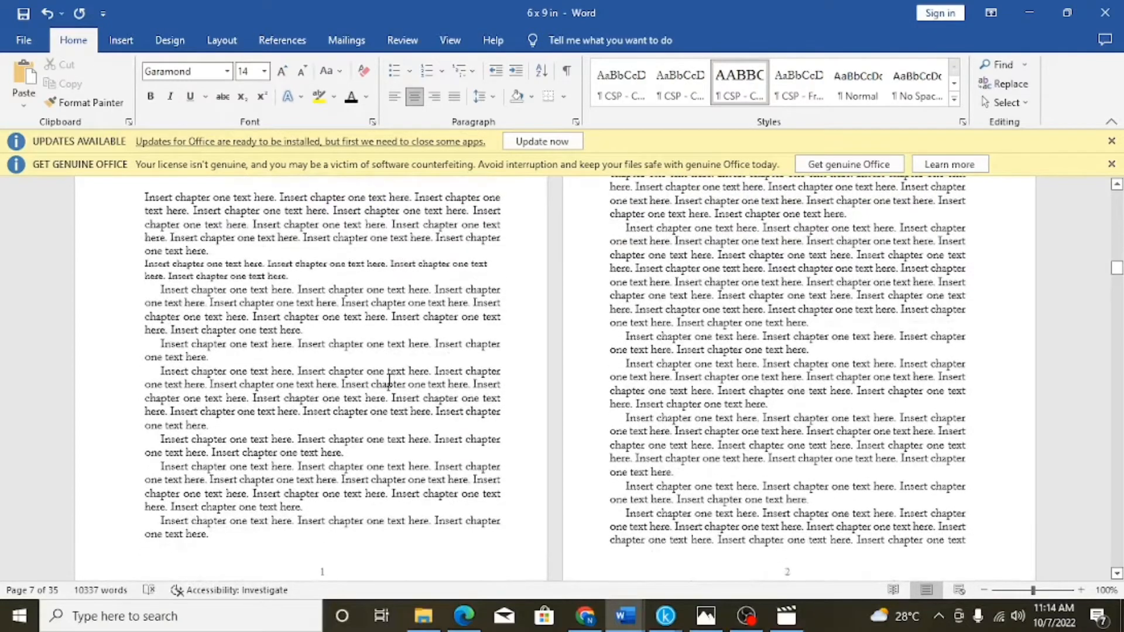
scroll(390, 381, up, 6)
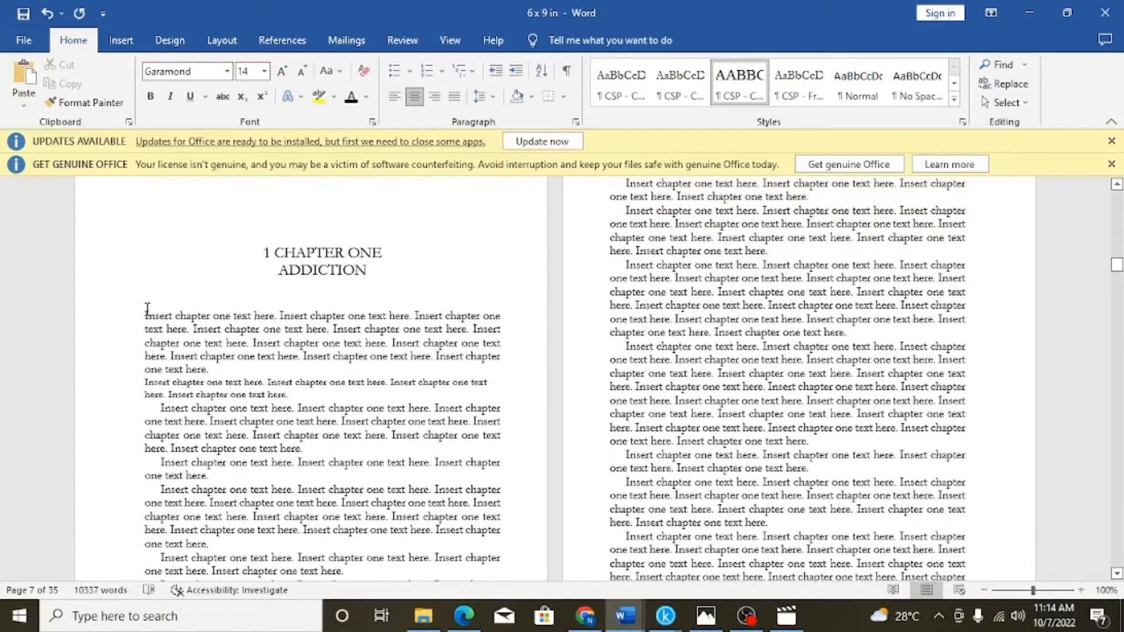
drag(146, 316, 459, 501)
key(Delete)
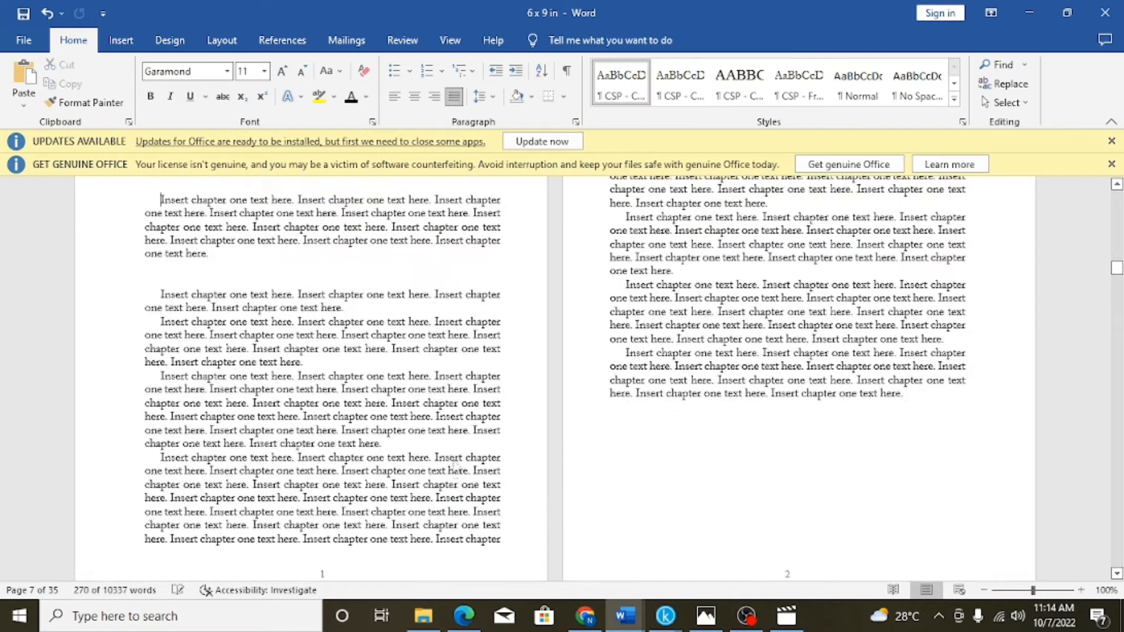
scroll(447, 429, up, 4)
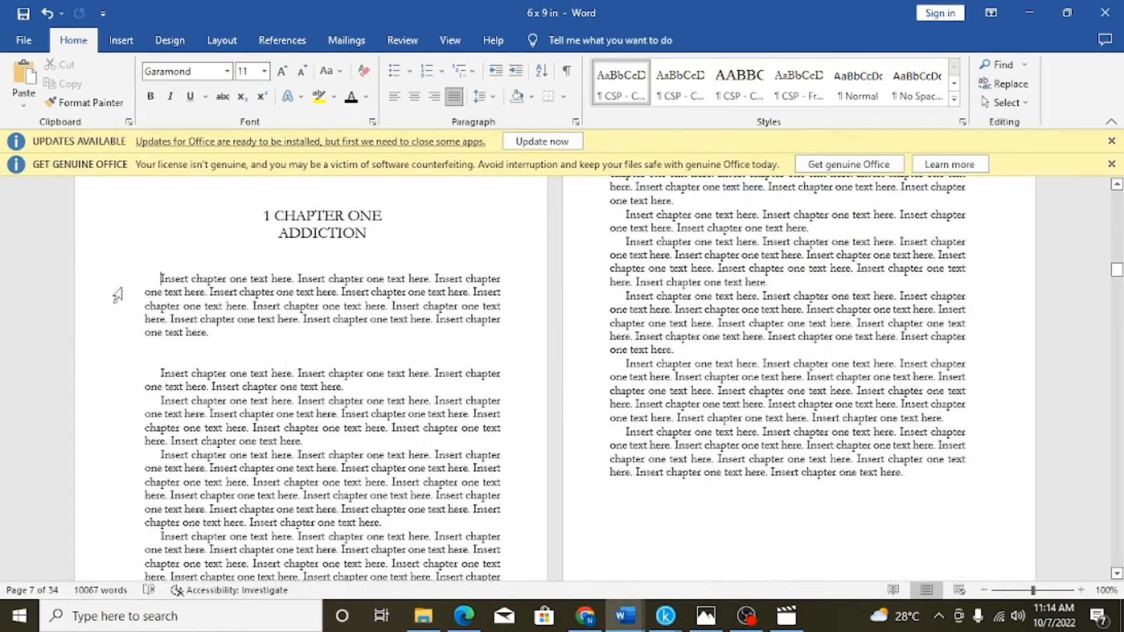
drag(155, 279, 498, 533)
key(Delete)
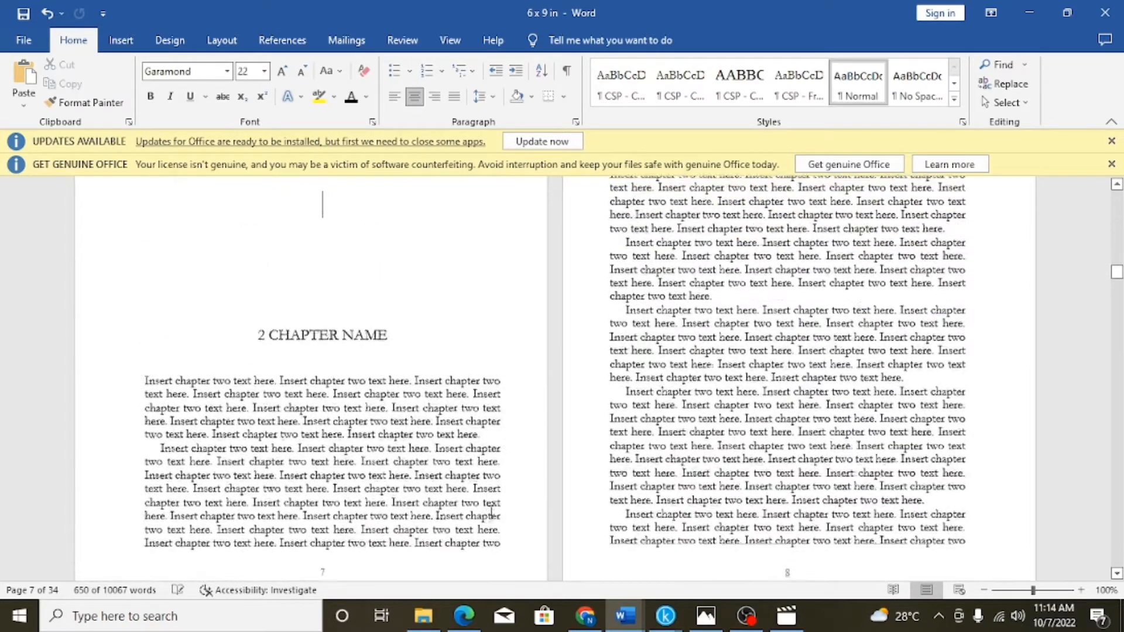
scroll(471, 465, up, 4)
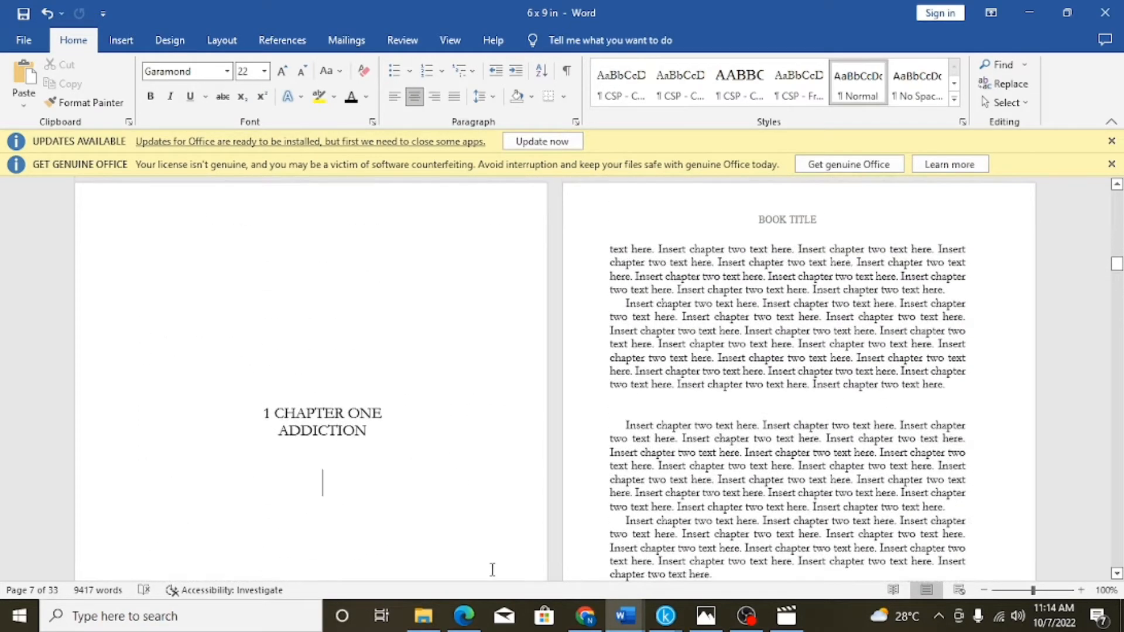
Switch to the addiction raw materials document and locate the opening paragraph under CHAPTER ONE ADDICTION
mouse_move(625, 616)
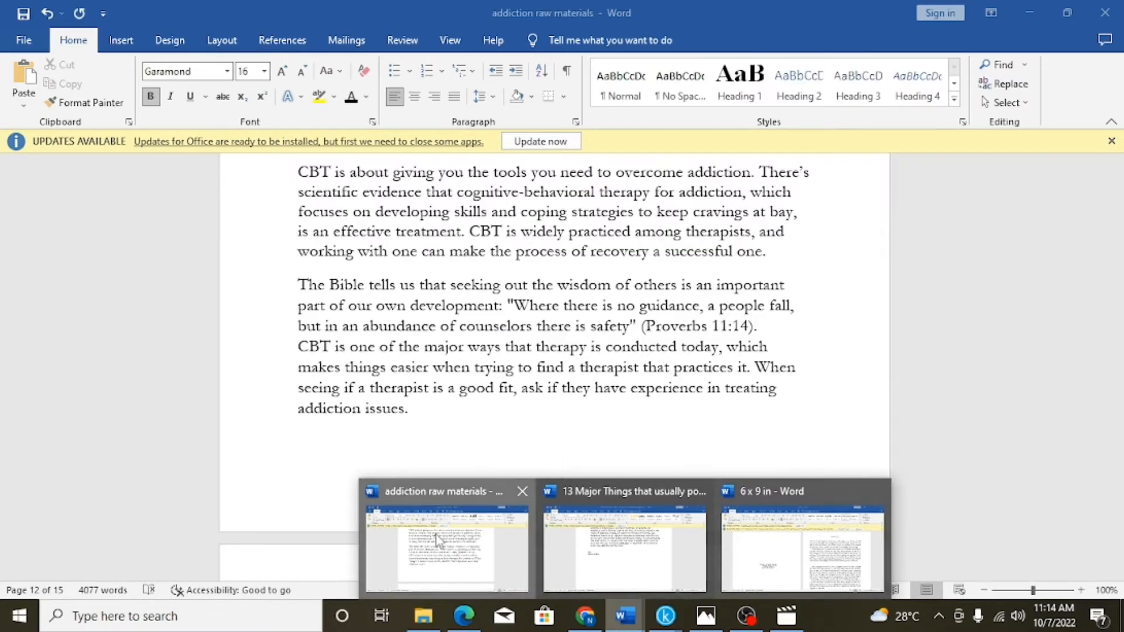
click(437, 539)
scroll(435, 397, down, 4)
scroll(436, 393, up, 5)
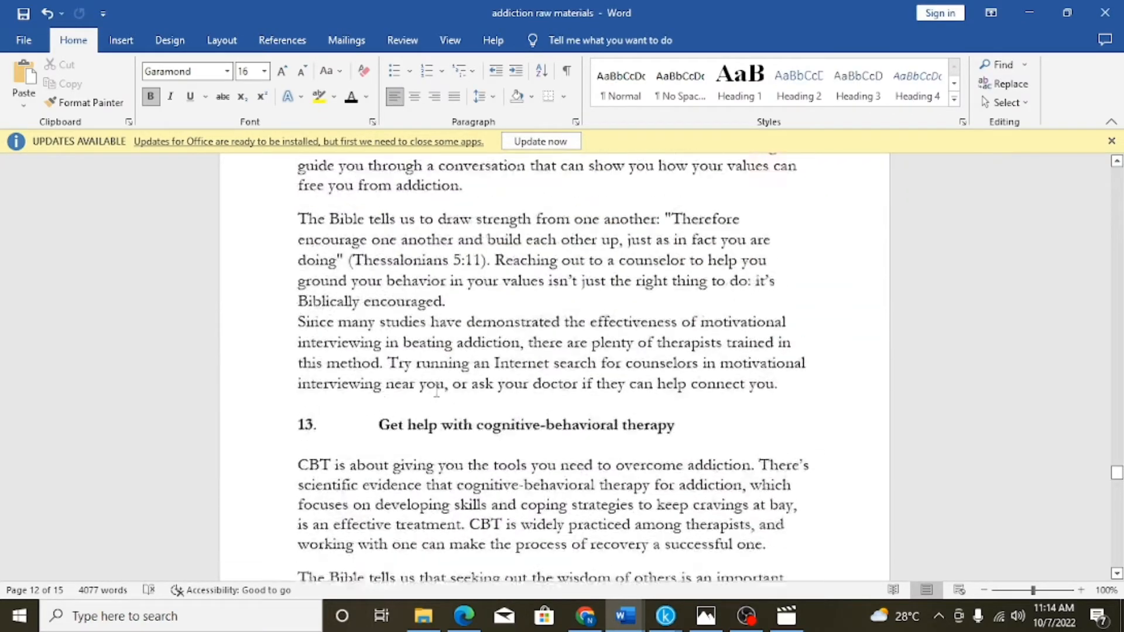
scroll(437, 391, up, 20)
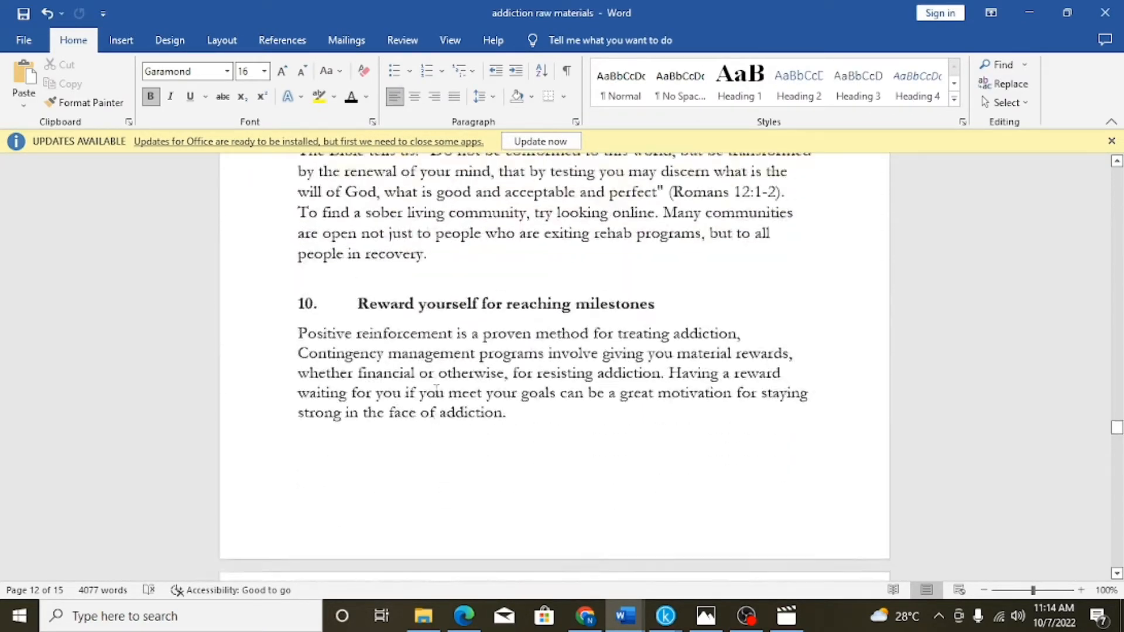
scroll(436, 391, up, 20)
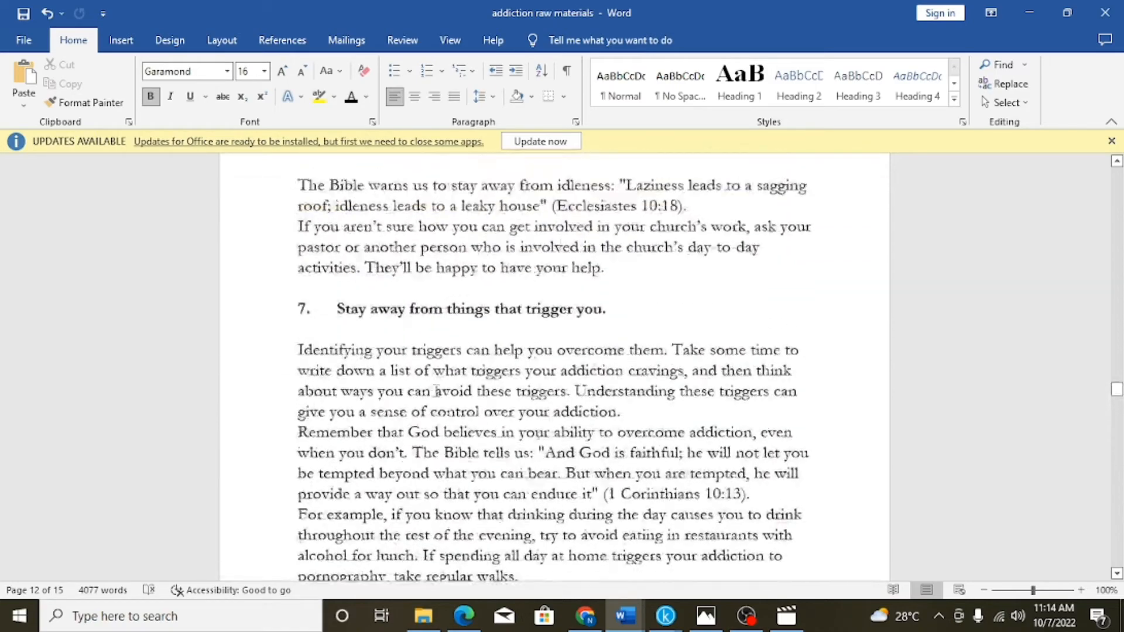
scroll(437, 391, up, 20)
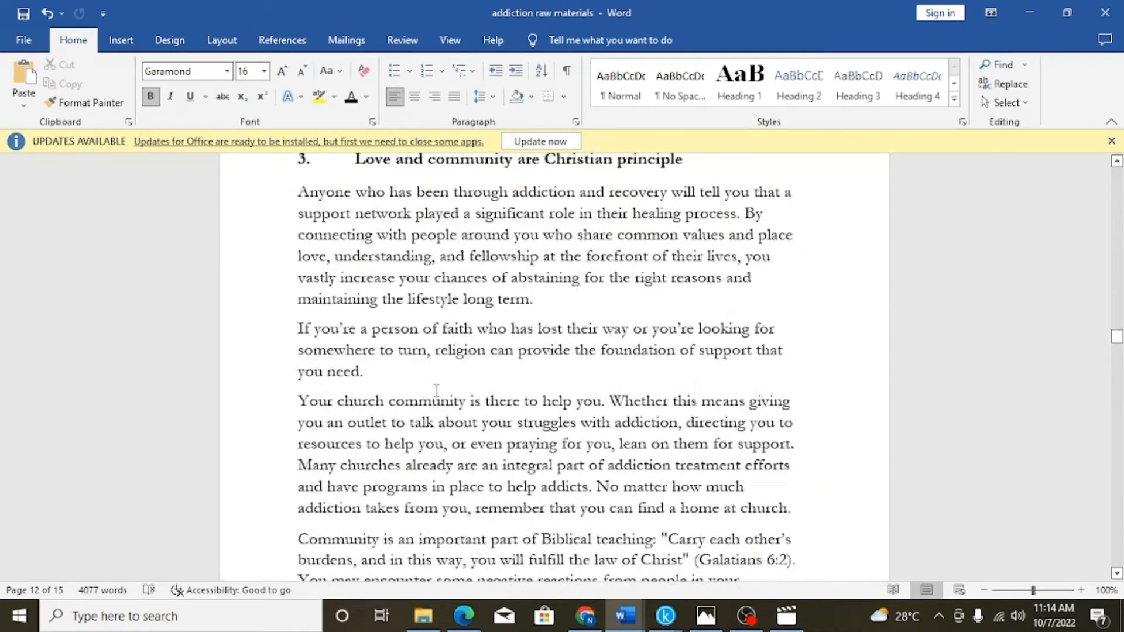
scroll(436, 391, up, 20)
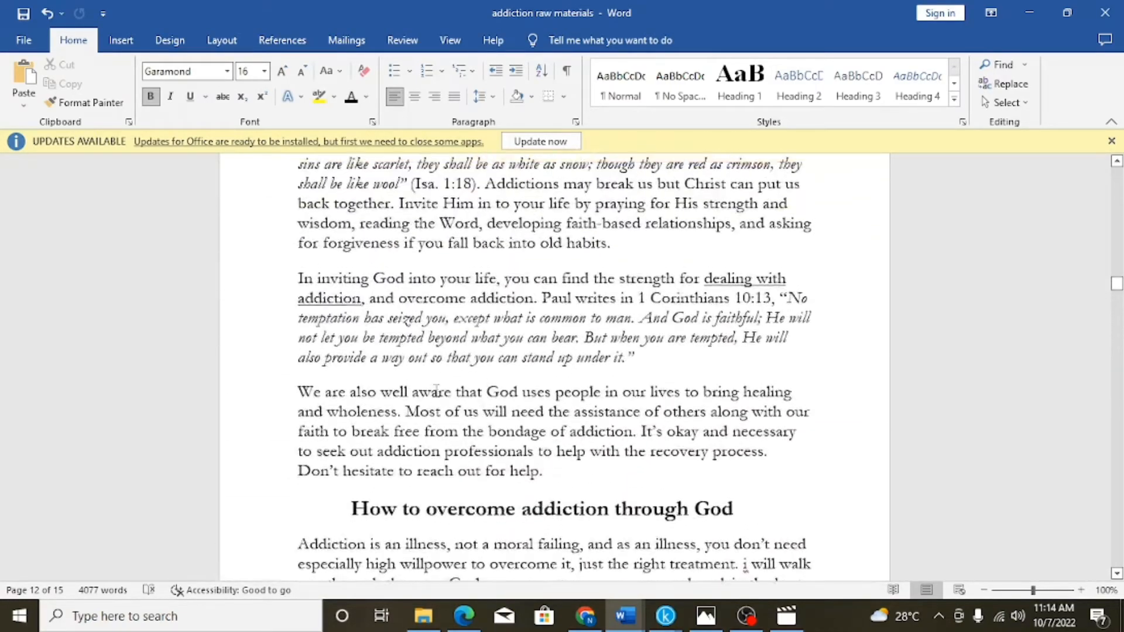
scroll(436, 391, up, 20)
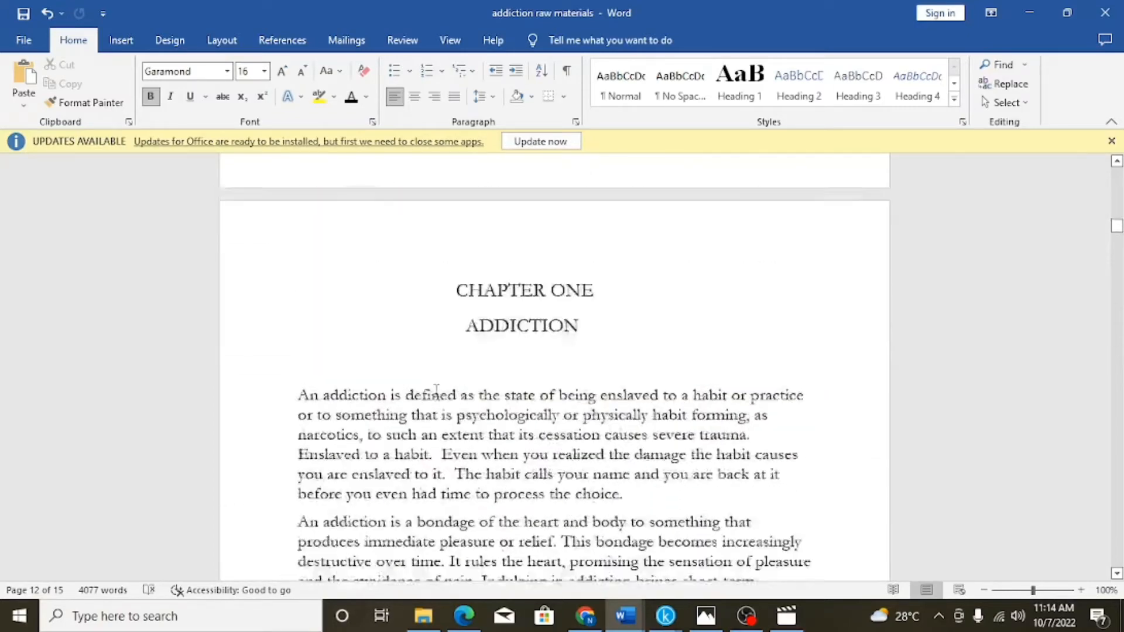
scroll(436, 391, up, 10)
scroll(436, 391, down, 10)
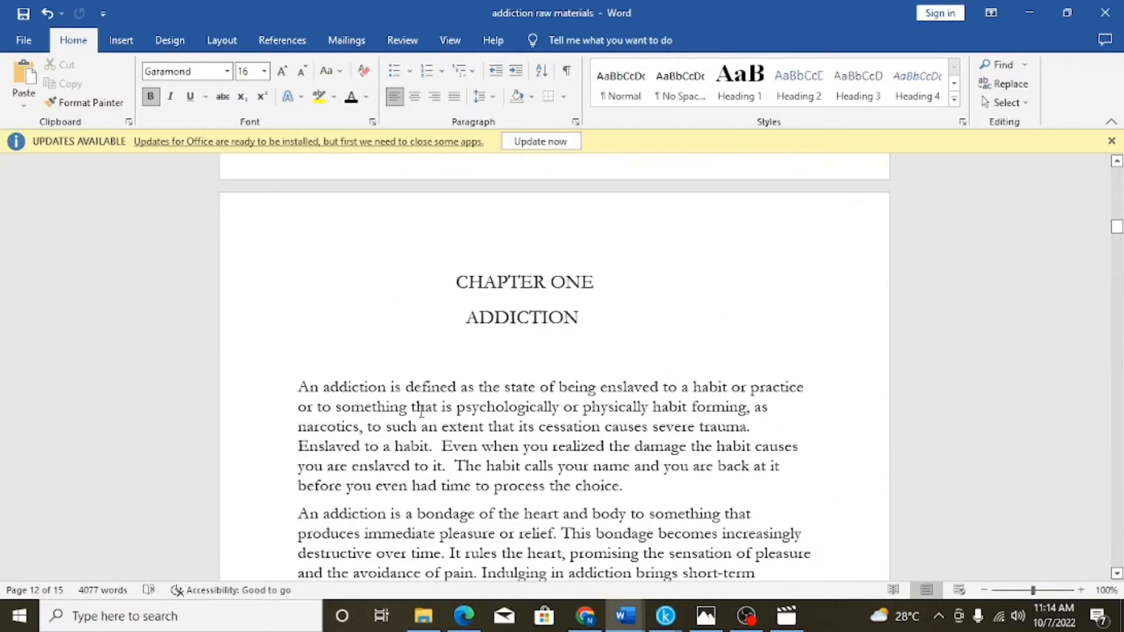
Copy the Chapter One body text, from "An addiction is defined as" through "medical treatment.", stopping before the "How to overcome Addiction through God" heading
drag(299, 387, 519, 550)
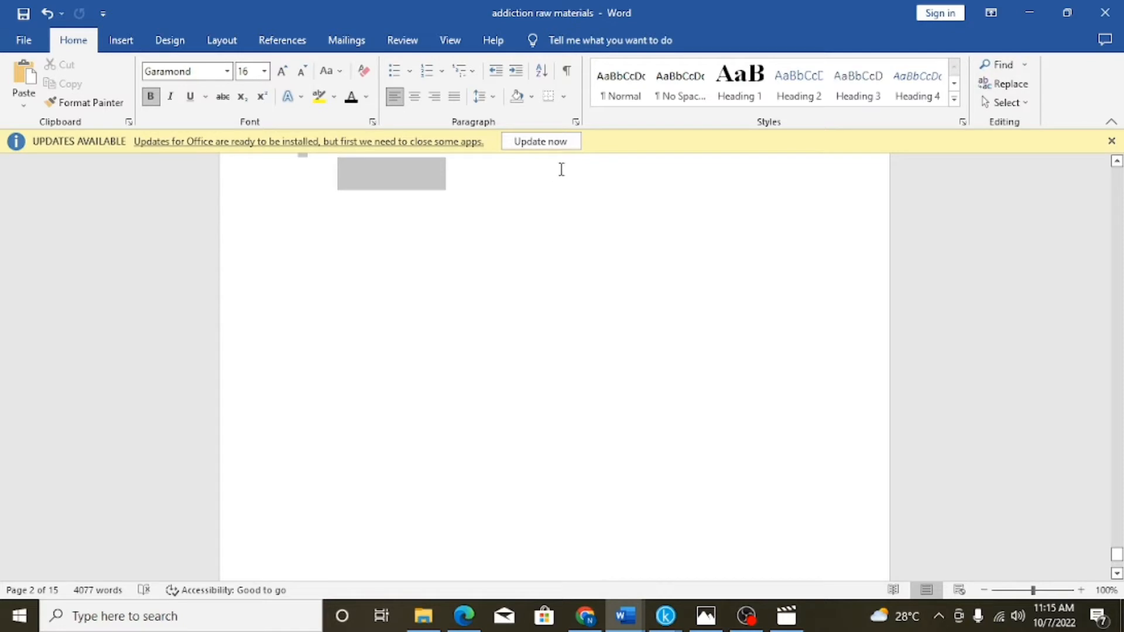
scroll(566, 129, up, 15)
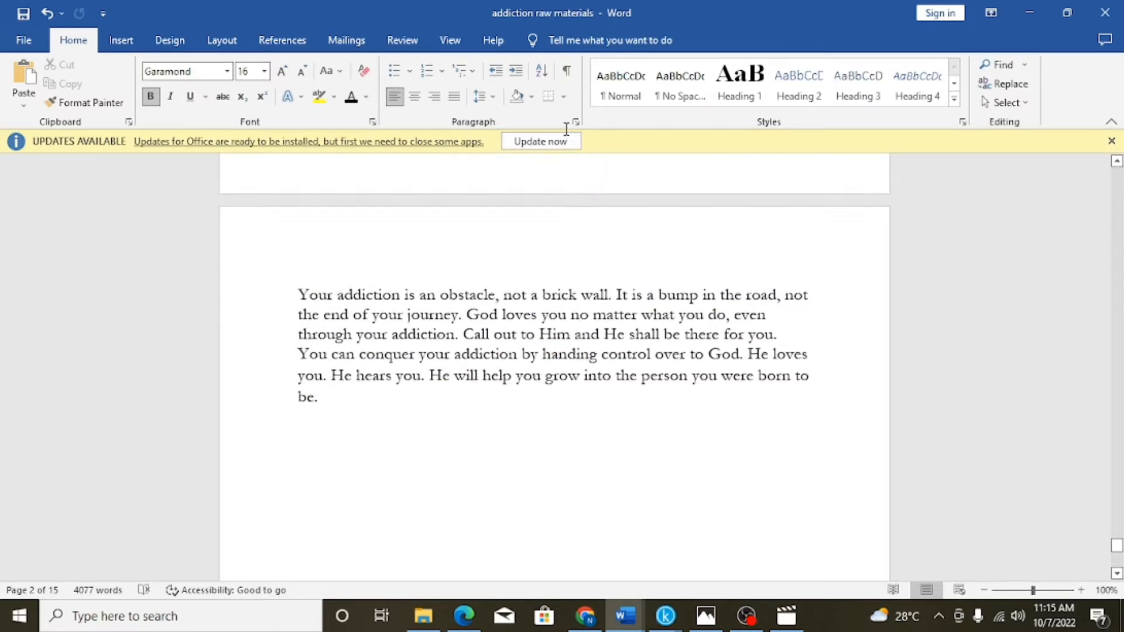
scroll(566, 128, up, 15)
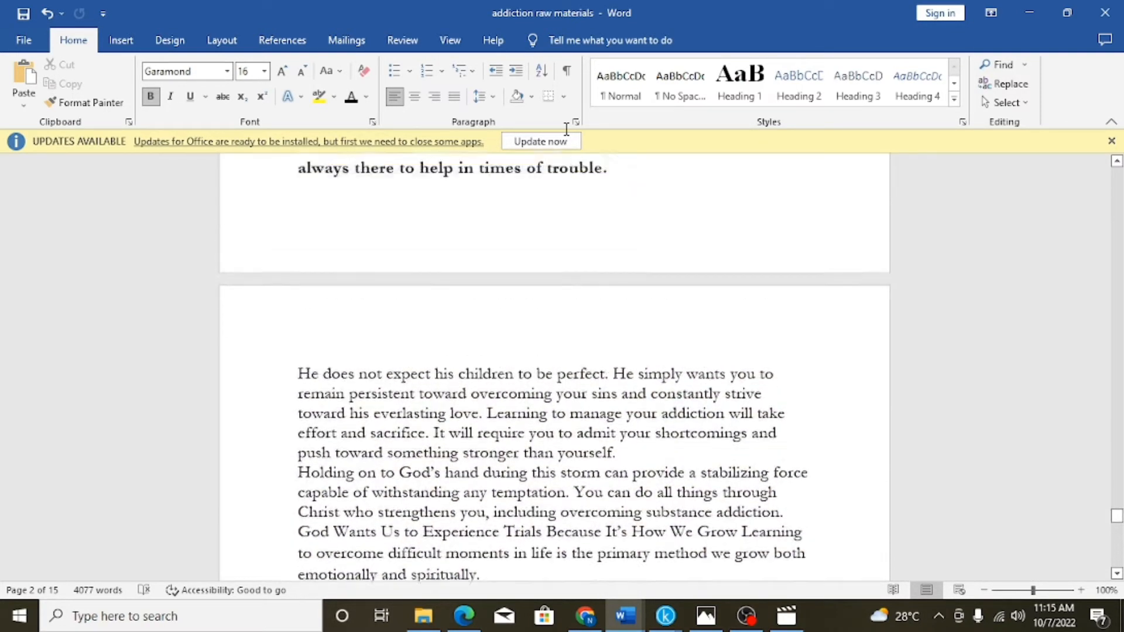
scroll(566, 129, up, 15)
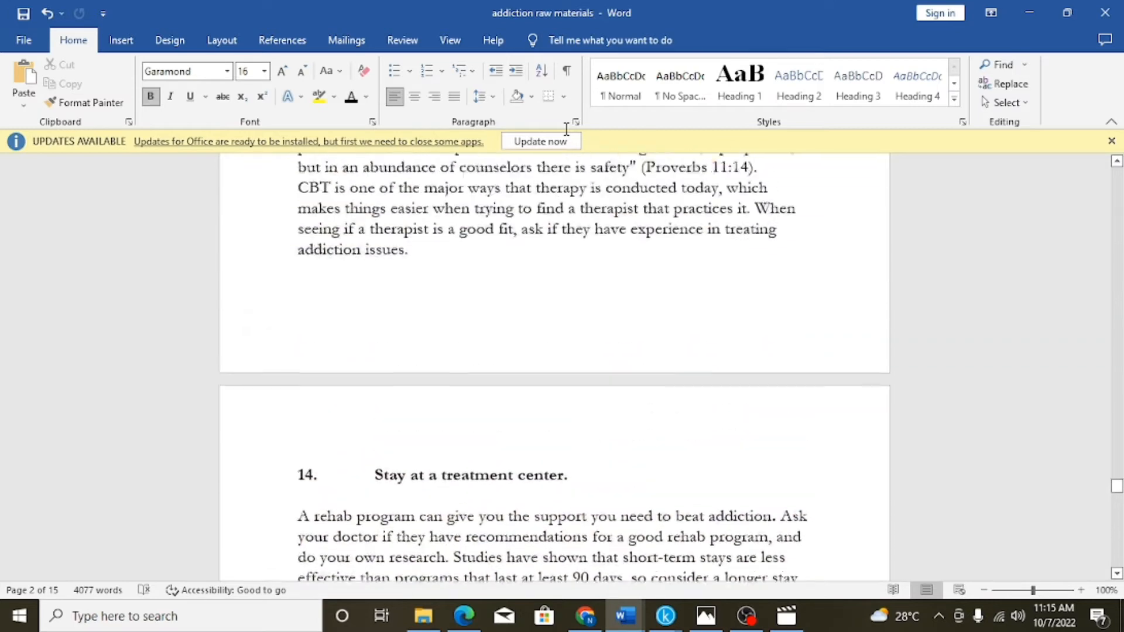
drag(601, 390, 445, 461)
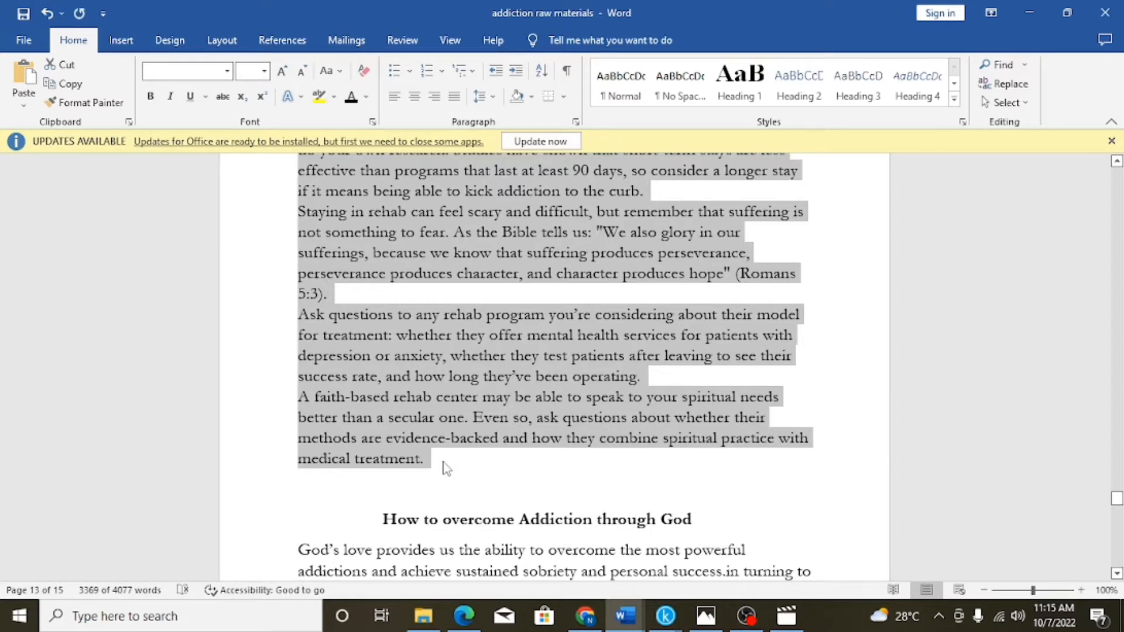
Switch to the 6 x 9 in manuscript and paste the copied chapter text, left-aligned, beneath the CHAPTER ONE ADDICTION heading
click(622, 616)
click(761, 571)
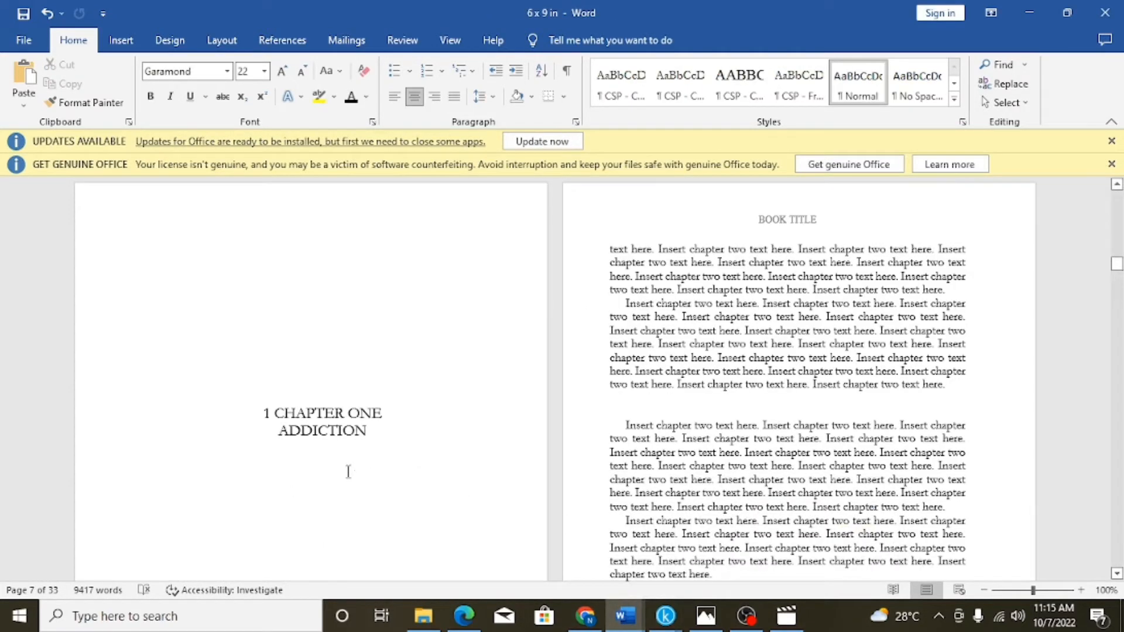
click(379, 441)
key(ctrl+l)
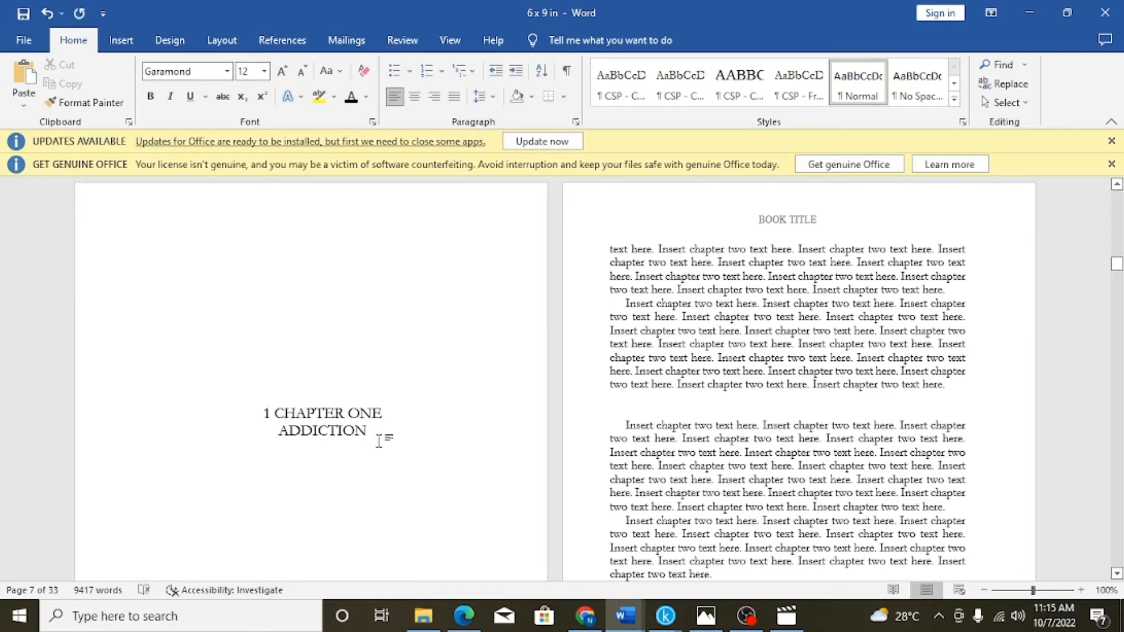
key(ctrl+v)
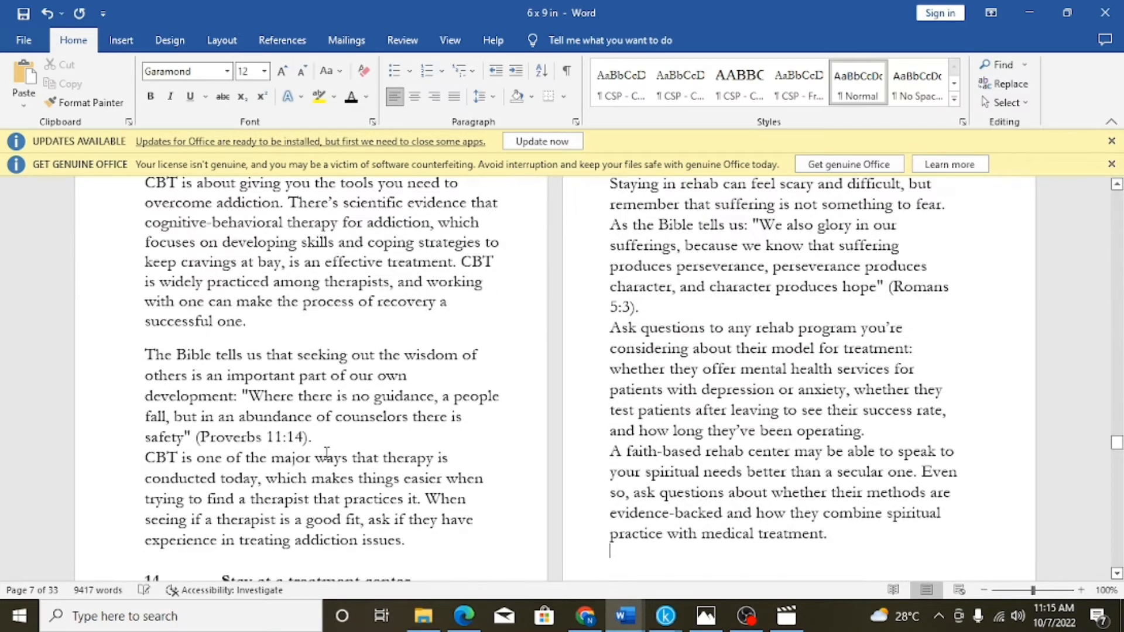
Push the "2 CHAPTER NAME" heading onto a new page by adding blank lines after the end of the pasted Chapter One text
scroll(417, 406, down, 1)
scroll(416, 406, down, 5)
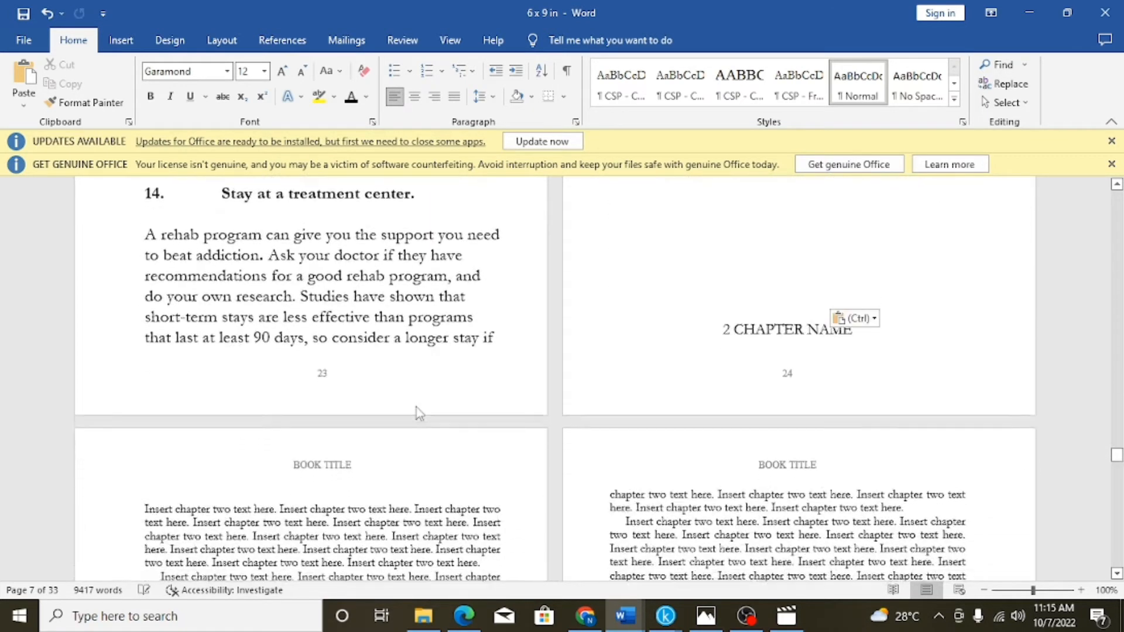
scroll(416, 406, up, 1)
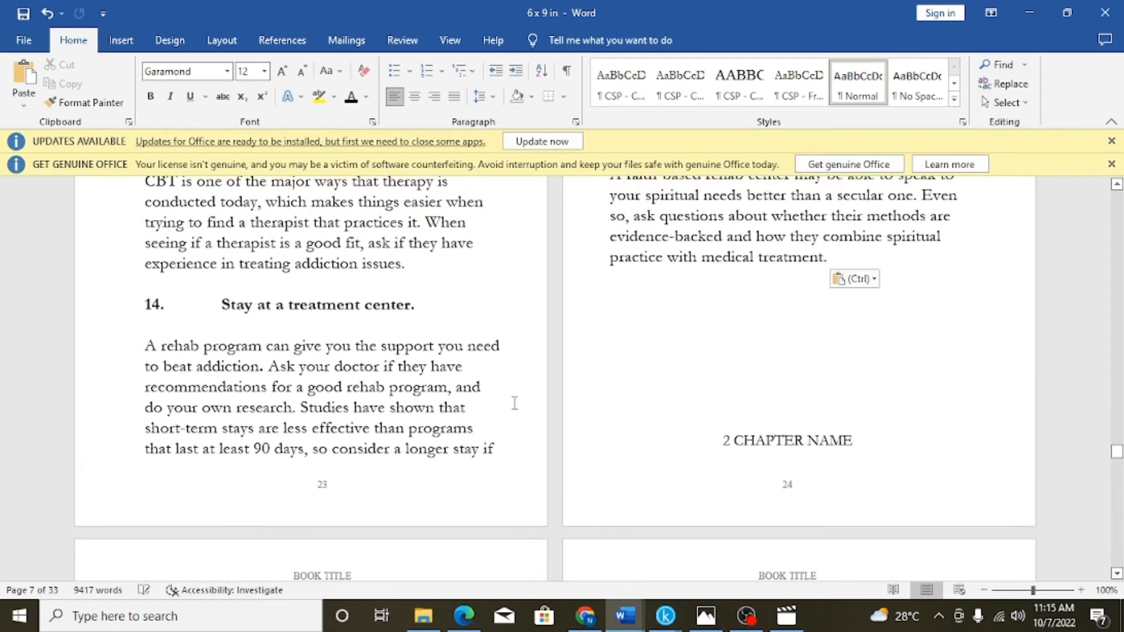
click(725, 440)
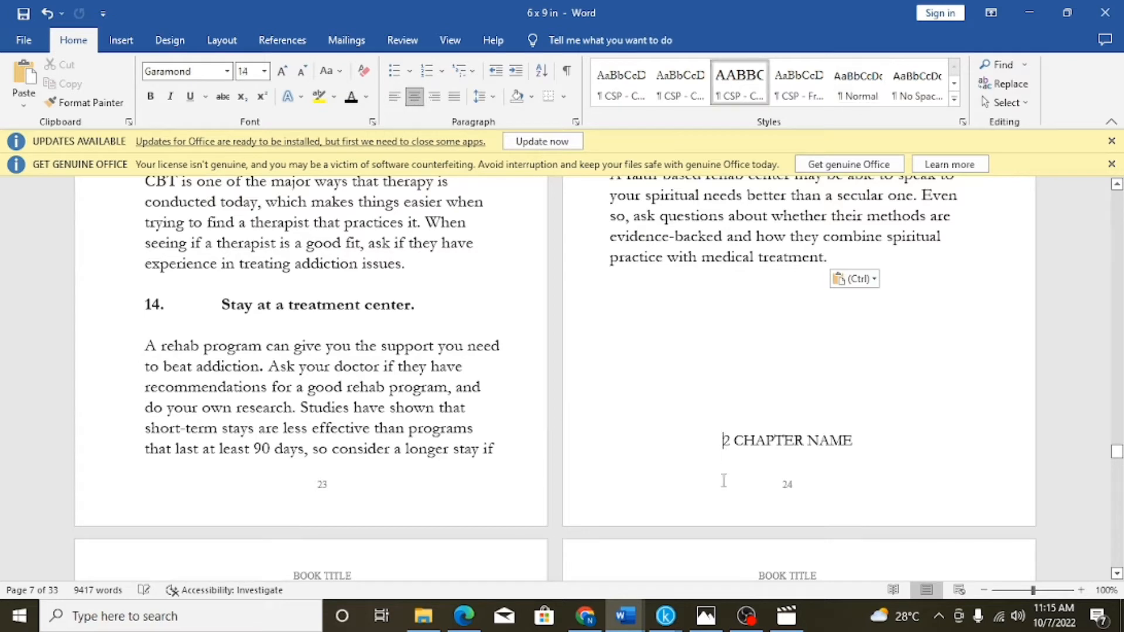
key(Return)
key(Return)
scroll(700, 465, down, 1)
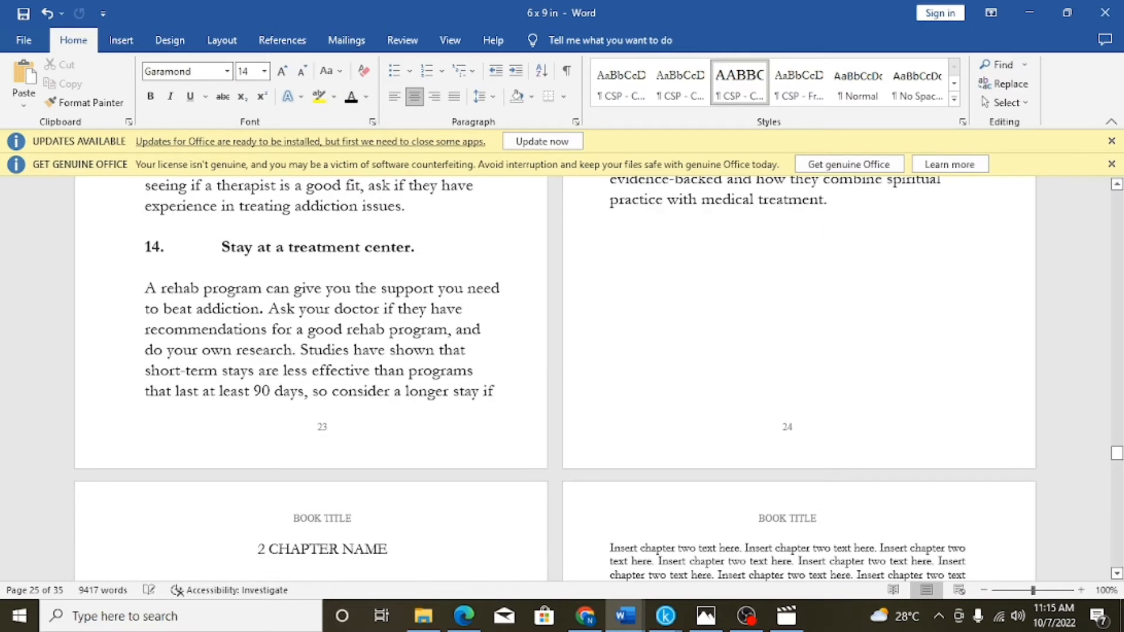
Change the second chapter's heading to "2 CHAPTER TWO"
key(ctrl+z)
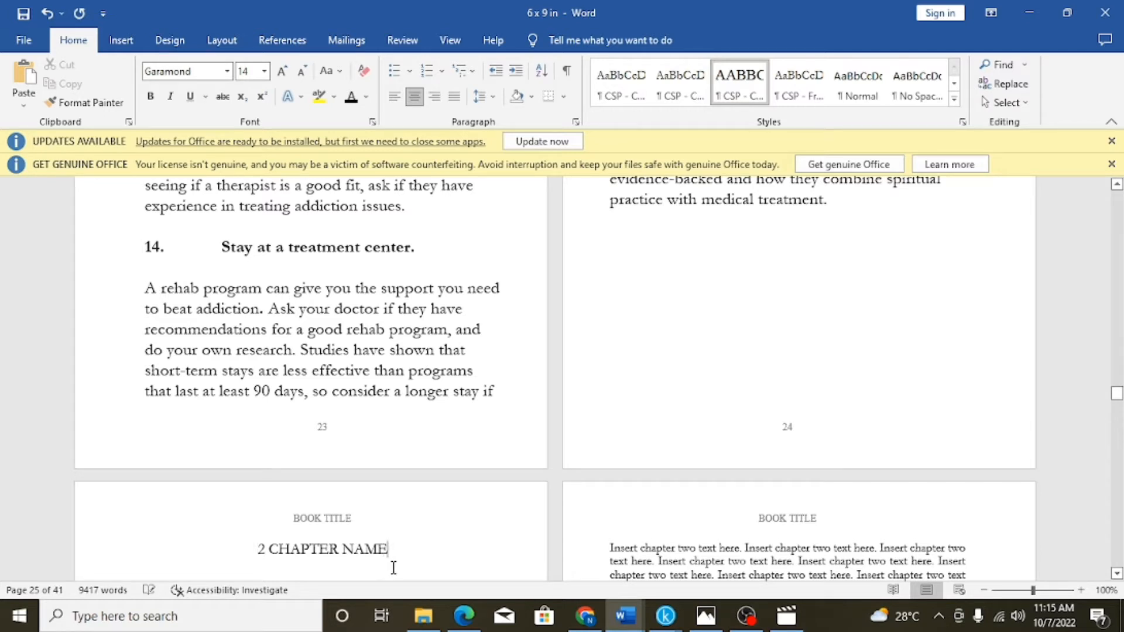
key(BackSpace)
key(BackSpace)
key(BackSpace)
key(BackSpace)
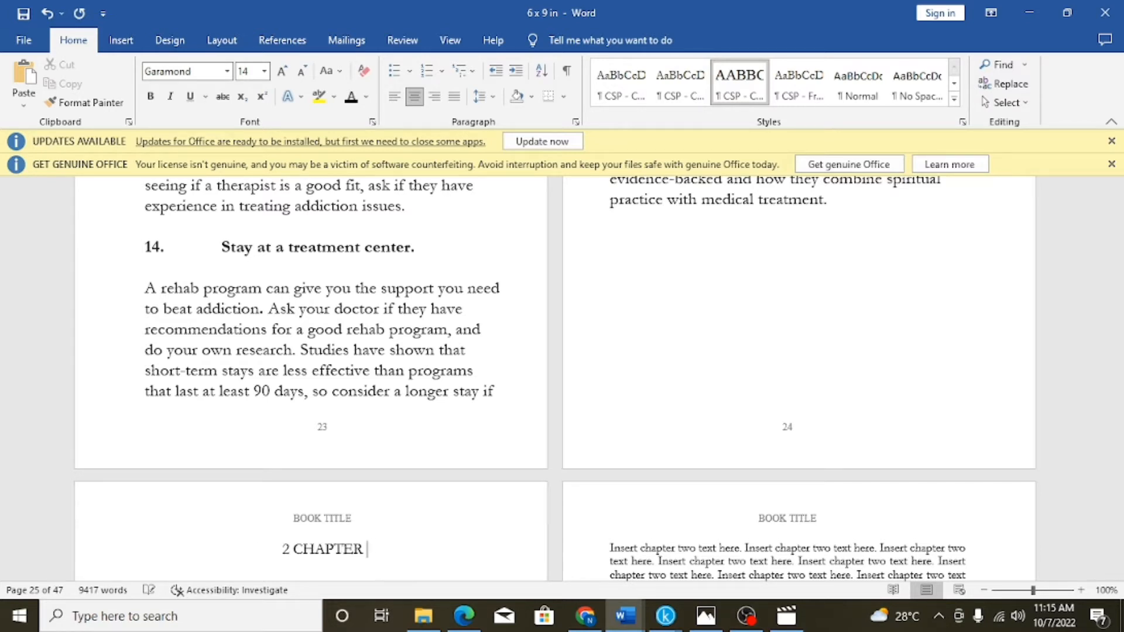
text(TWO)
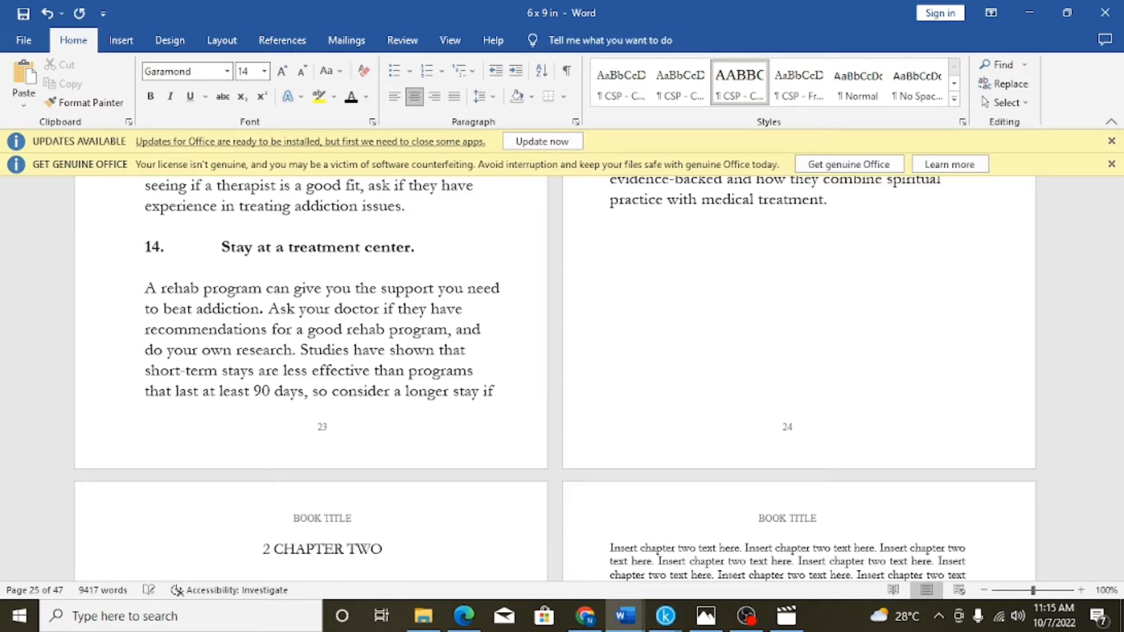
Add "HOW TO OVERCOME ADDICTION THROUGH GOD" on a new line under CHAPTER TWO, taking the subtitle from the addiction raw materials_KC project in Kindle Create
scroll(368, 468, down, 3)
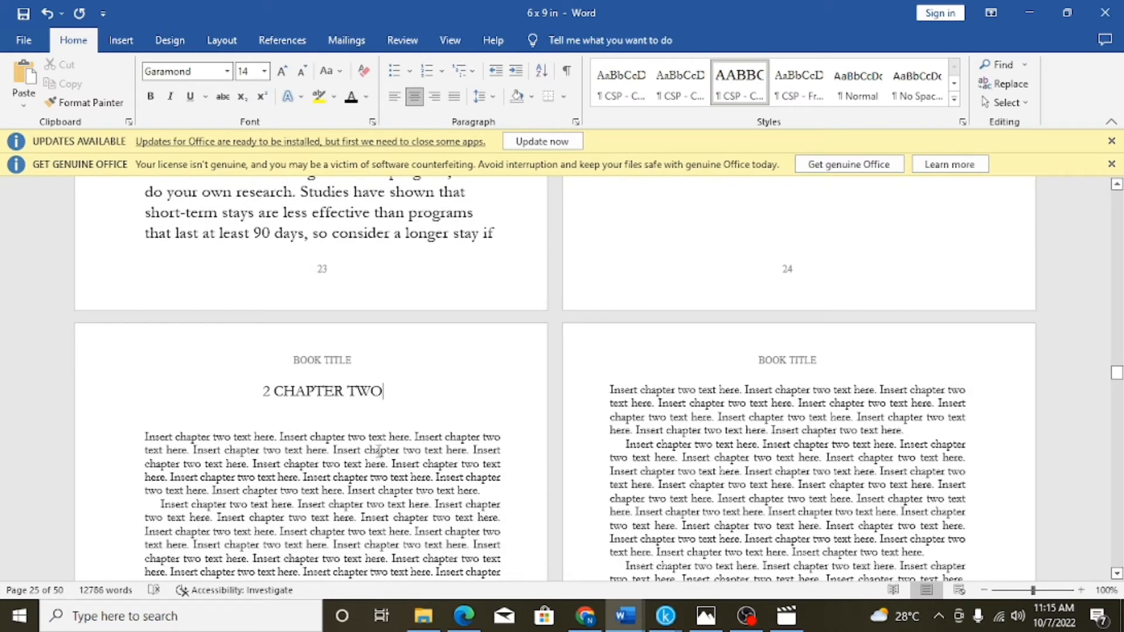
key(Return)
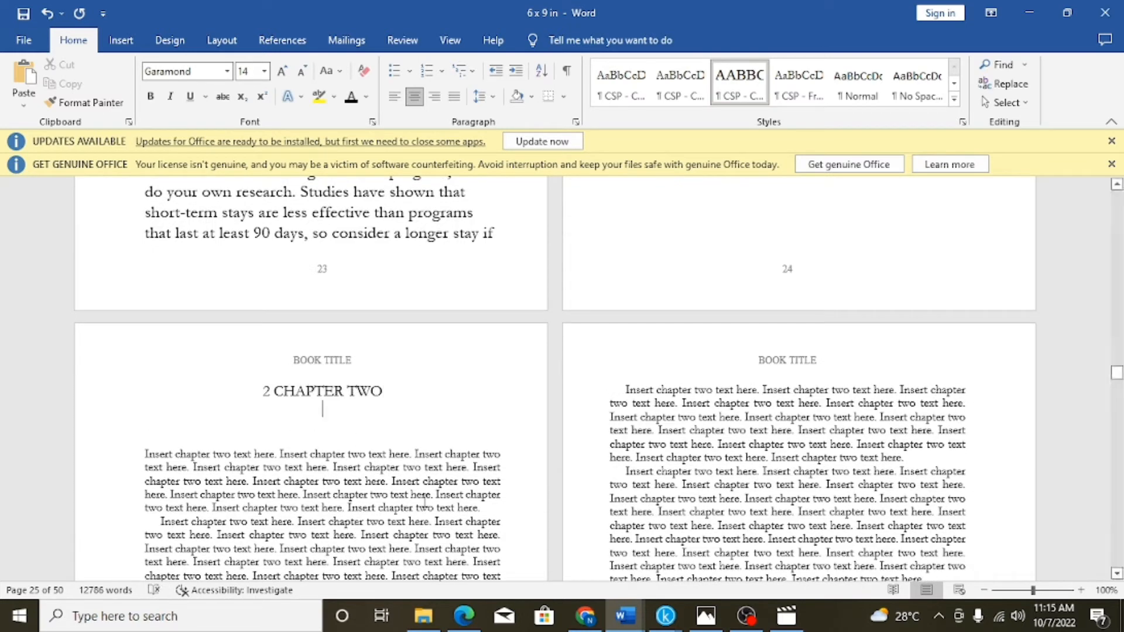
mouse_move(666, 619)
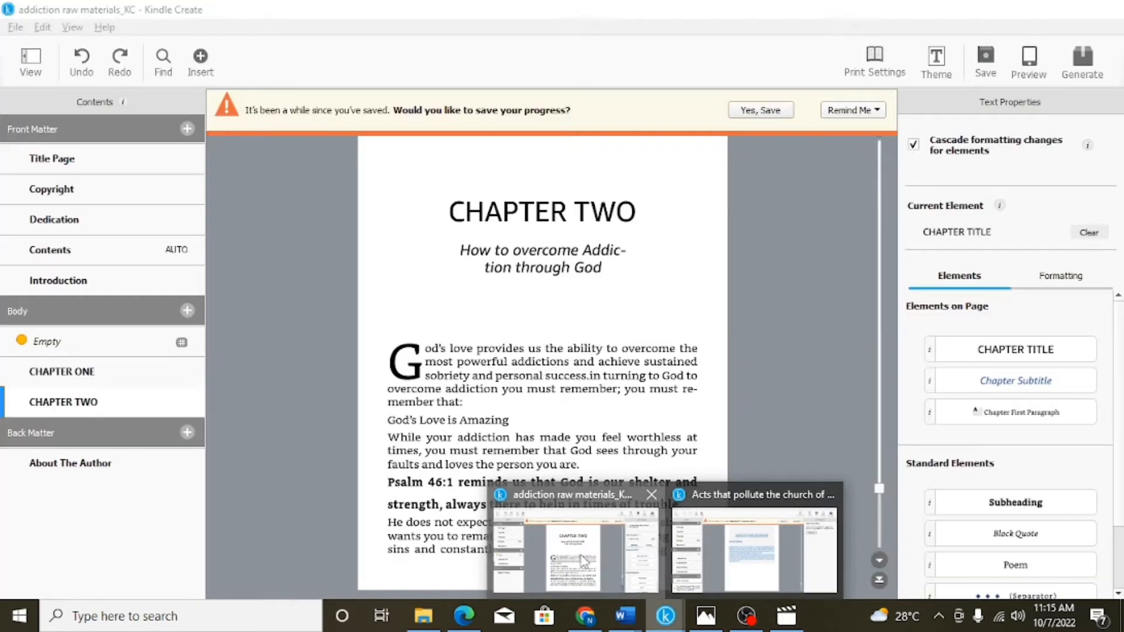
click(584, 560)
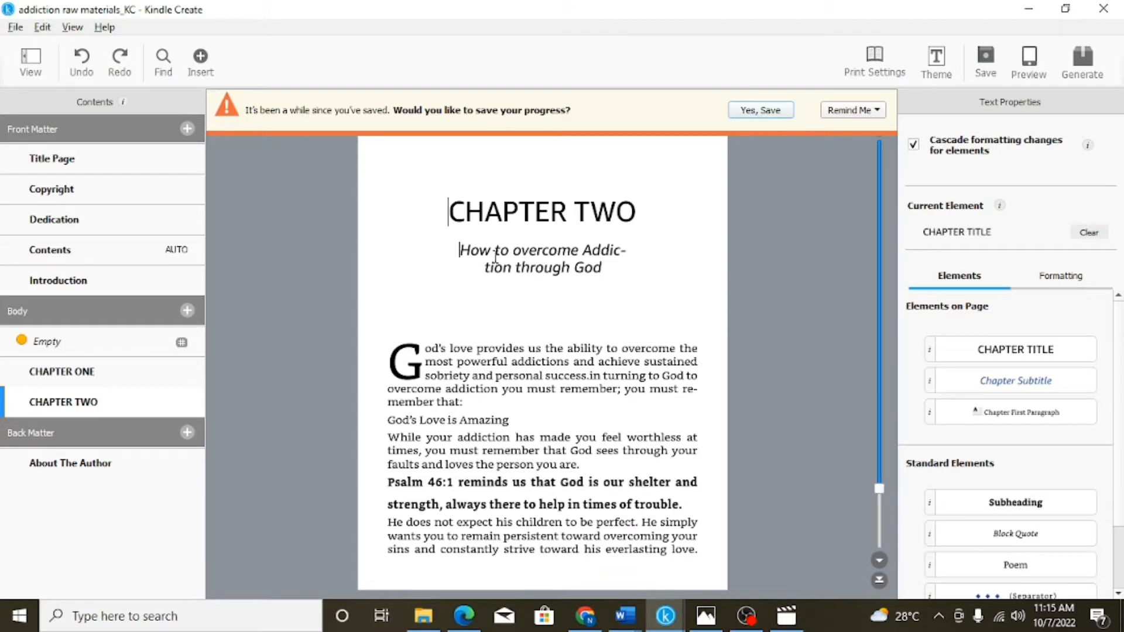
drag(457, 249, 621, 267)
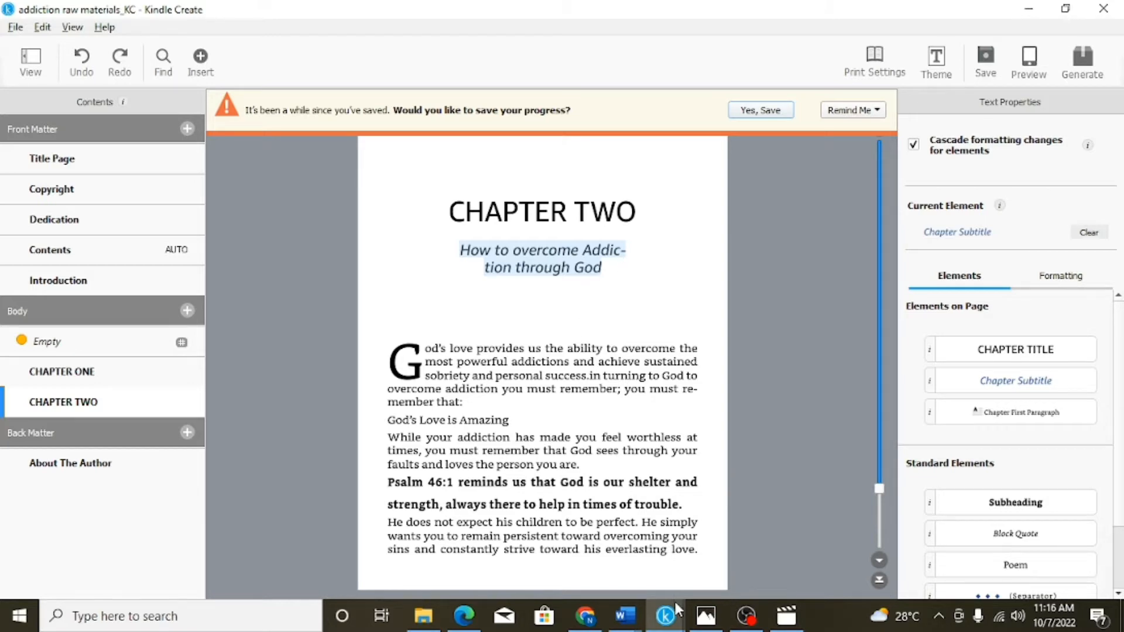
mouse_move(626, 617)
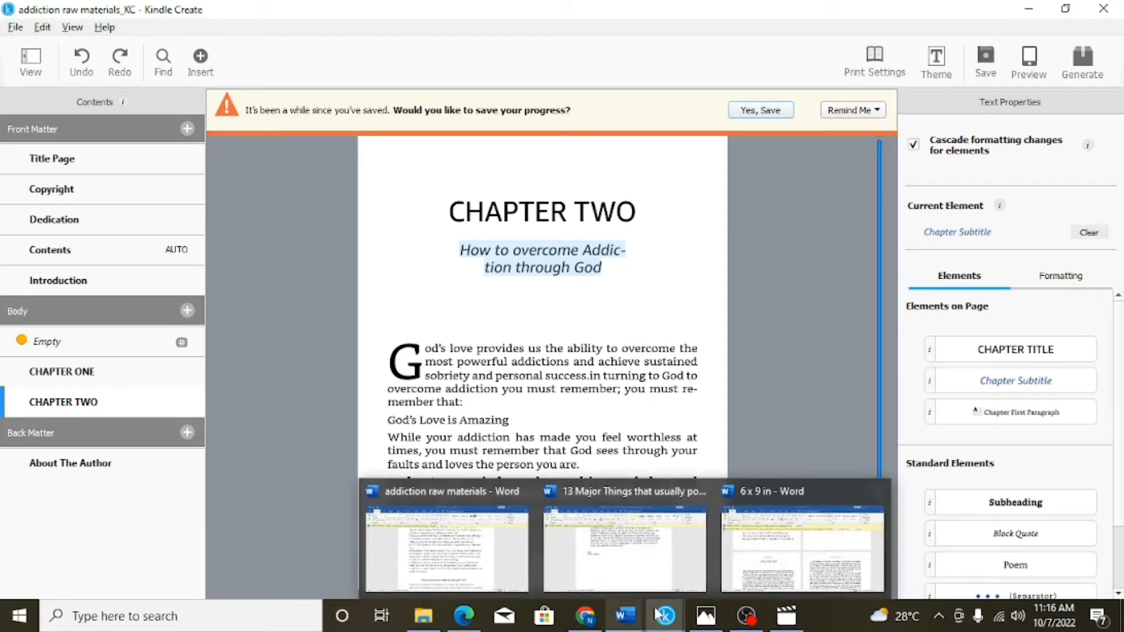
click(784, 553)
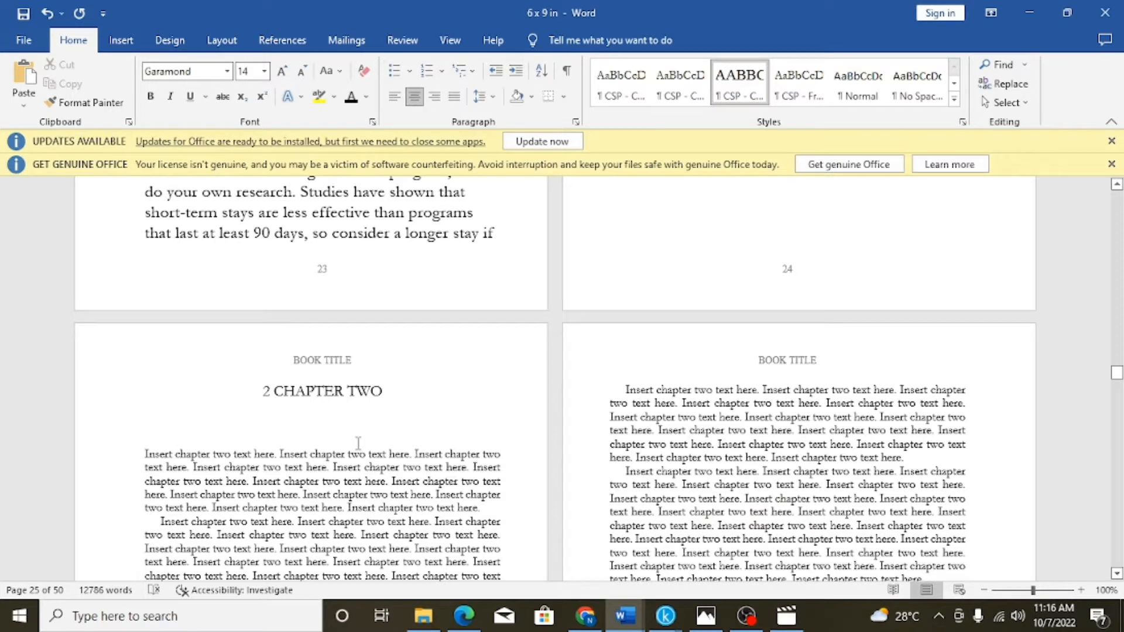
text(HOW TO OVERCOME ADDICTION THROUGH GOD)
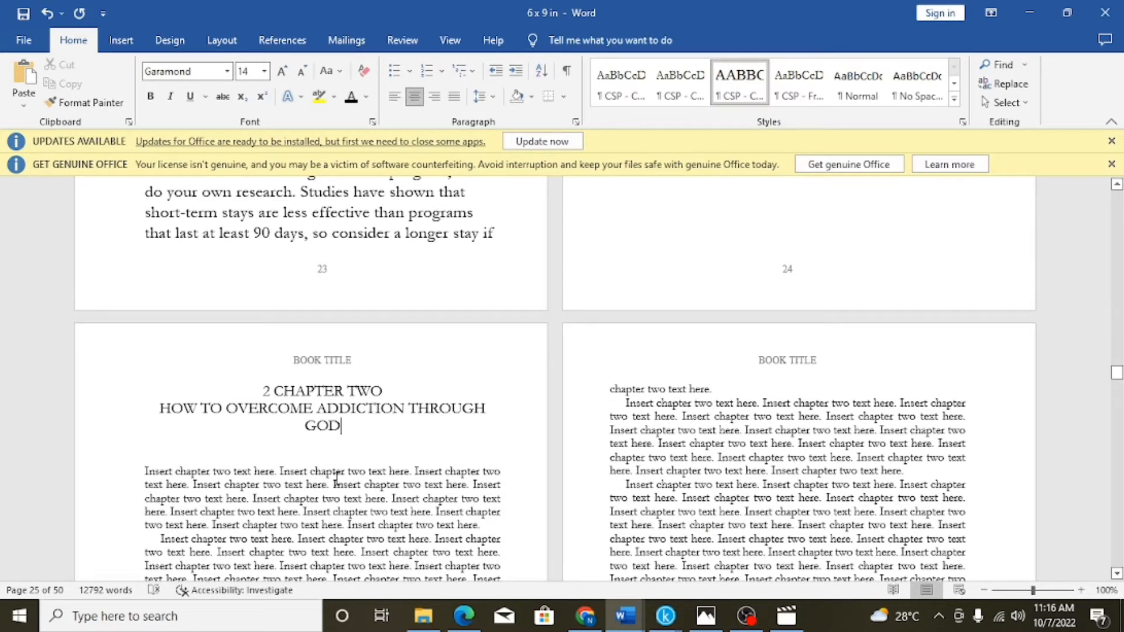
Delete all of the chapter two placeholder body text beneath the HOW TO OVERCOME ADDICTION THROUGH GOD heading
scroll(336, 479, down, 6)
scroll(234, 427, up, 5)
scroll(115, 375, down, 2)
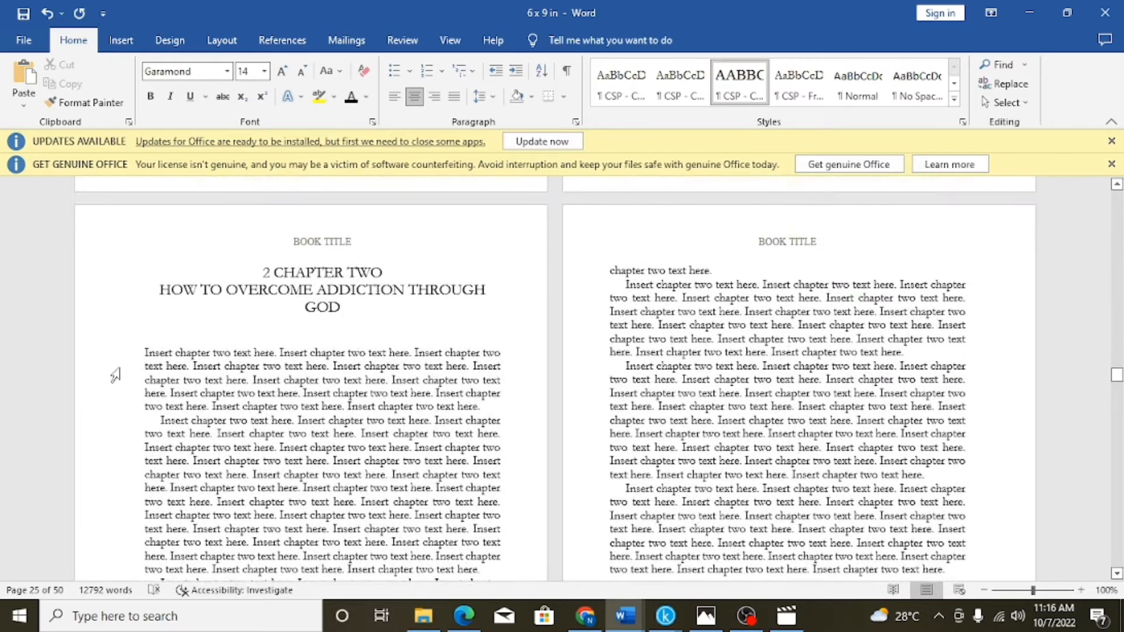
drag(148, 345, 503, 293)
key(Delete)
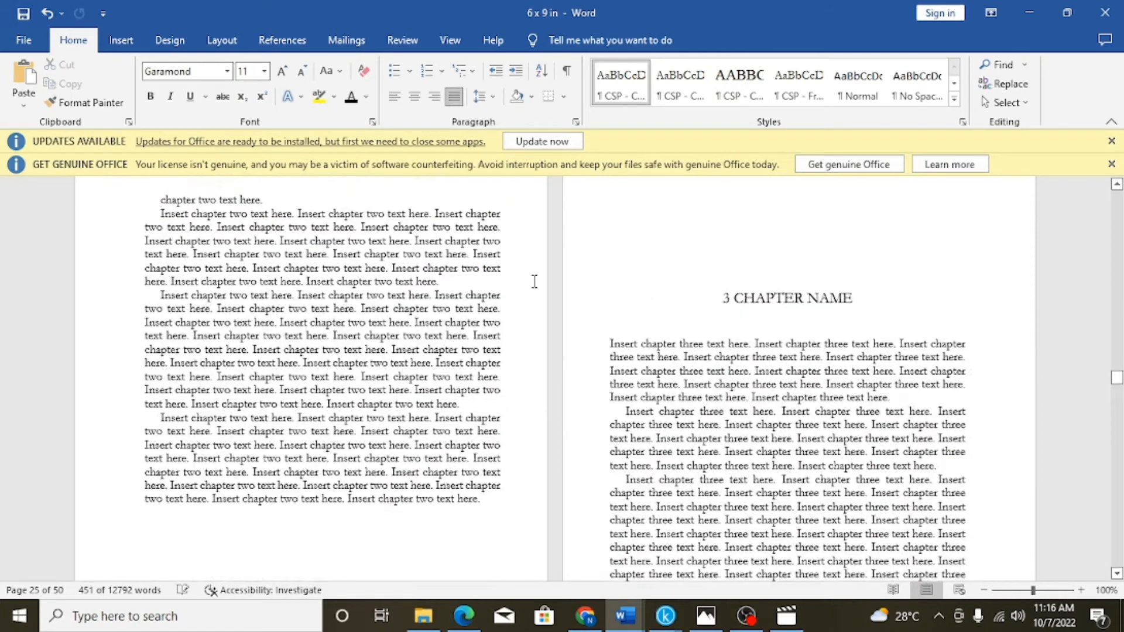
scroll(534, 284, up, 4)
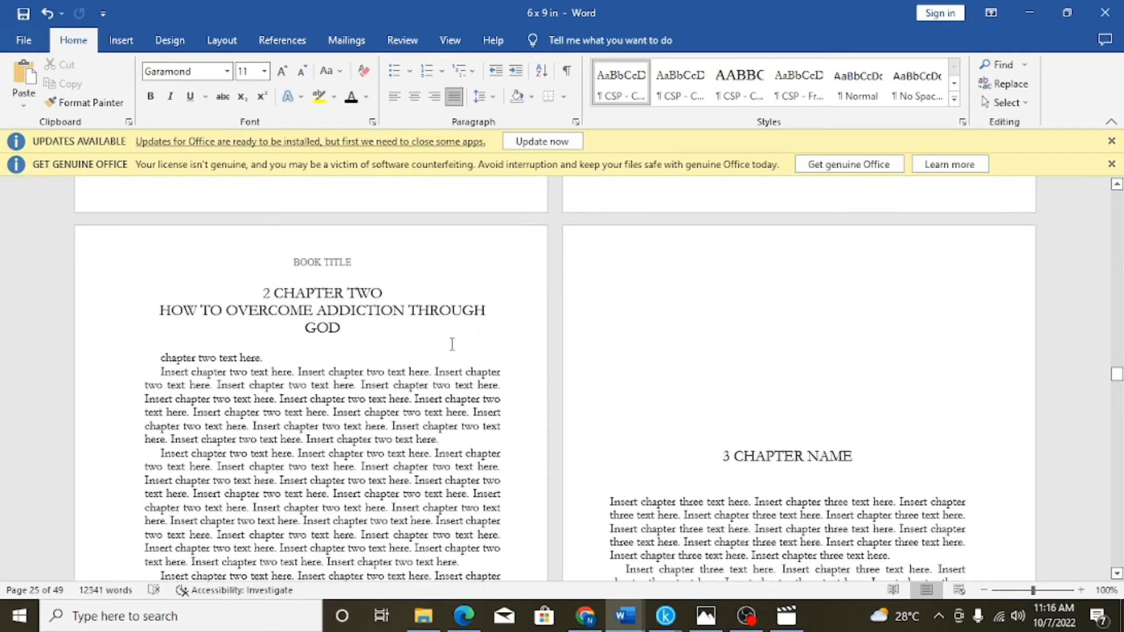
scroll(424, 396, down, 4)
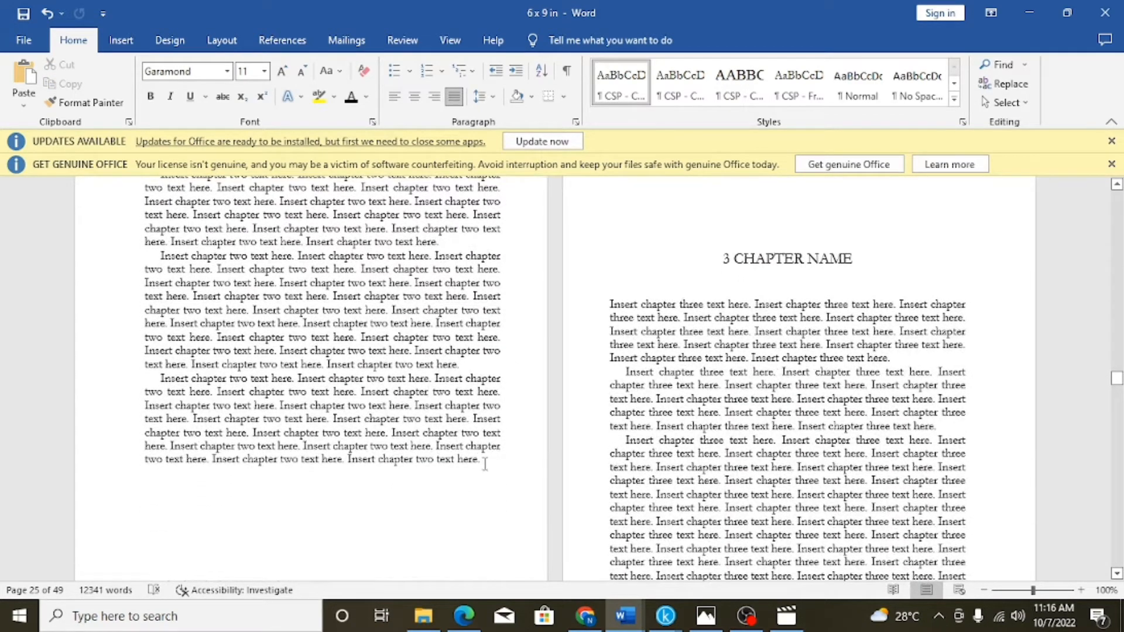
drag(485, 464, 171, 282)
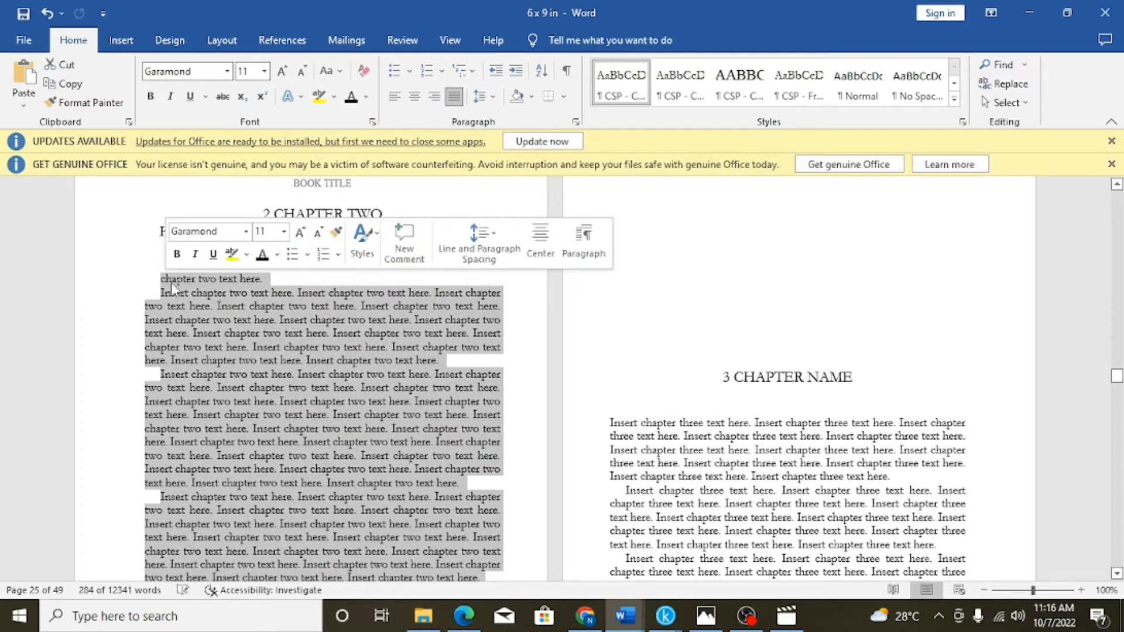
key(Delete)
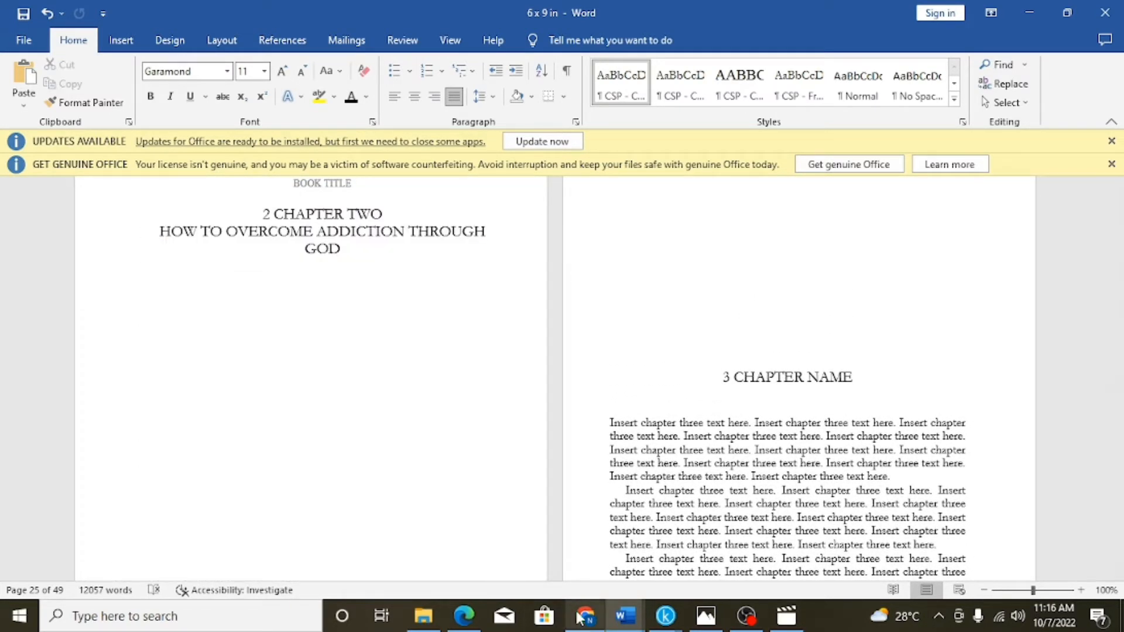
Switch to the addiction raw materials document and copy the second chapter's body text, from "God's love provides us" to the end of the document
mouse_move(624, 626)
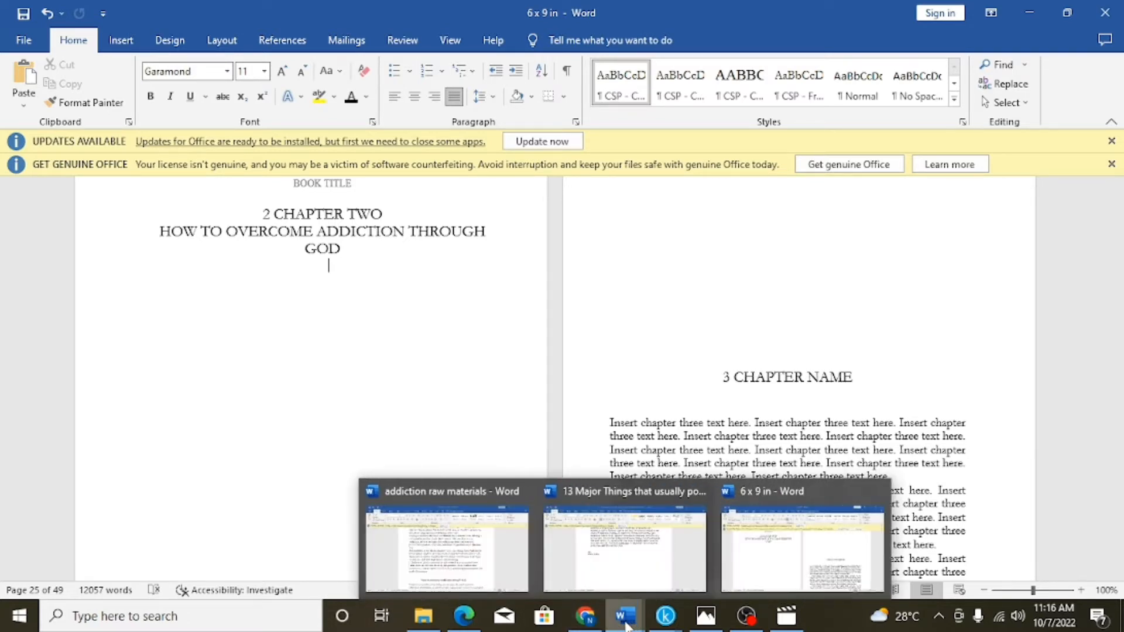
click(485, 579)
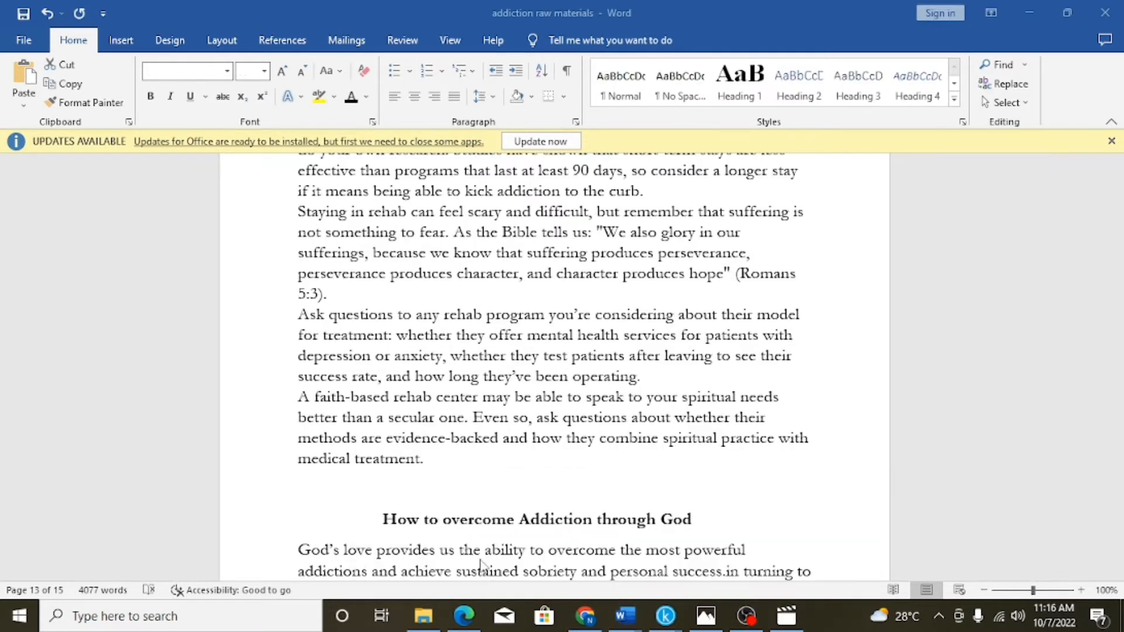
scroll(479, 472, down, 4)
scroll(480, 471, down, 2)
scroll(479, 470, up, 3)
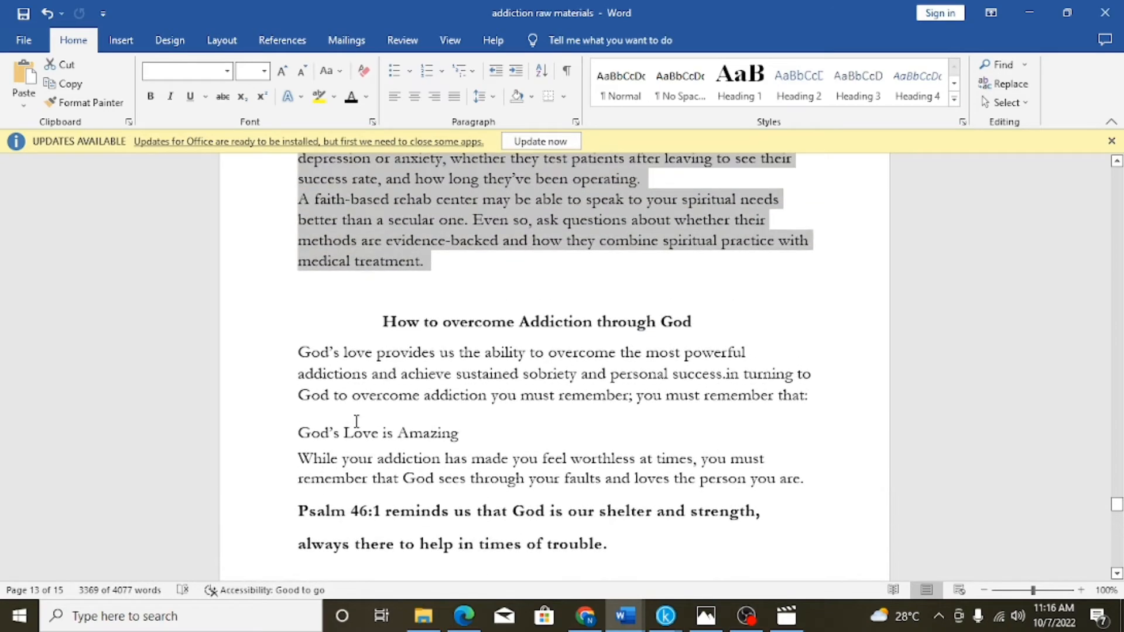
drag(297, 344, 360, 383)
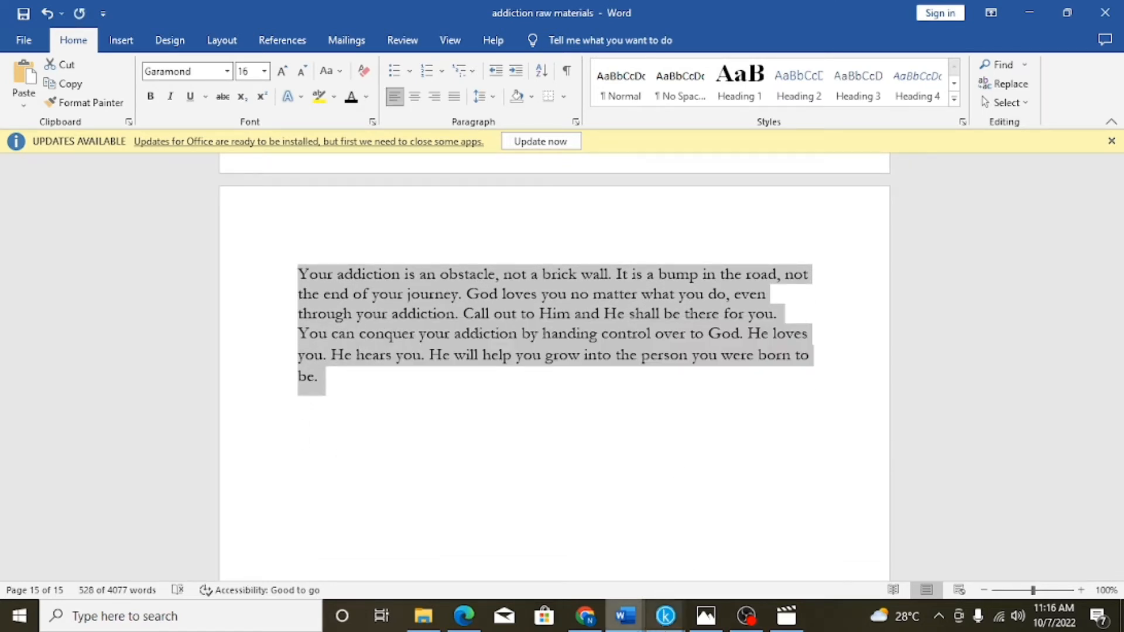
Switch to the 6 x 9 in manuscript and paste the copied body text beneath the HOW TO OVERCOME ADDICTION THROUGH GOD heading
mouse_move(632, 628)
click(737, 580)
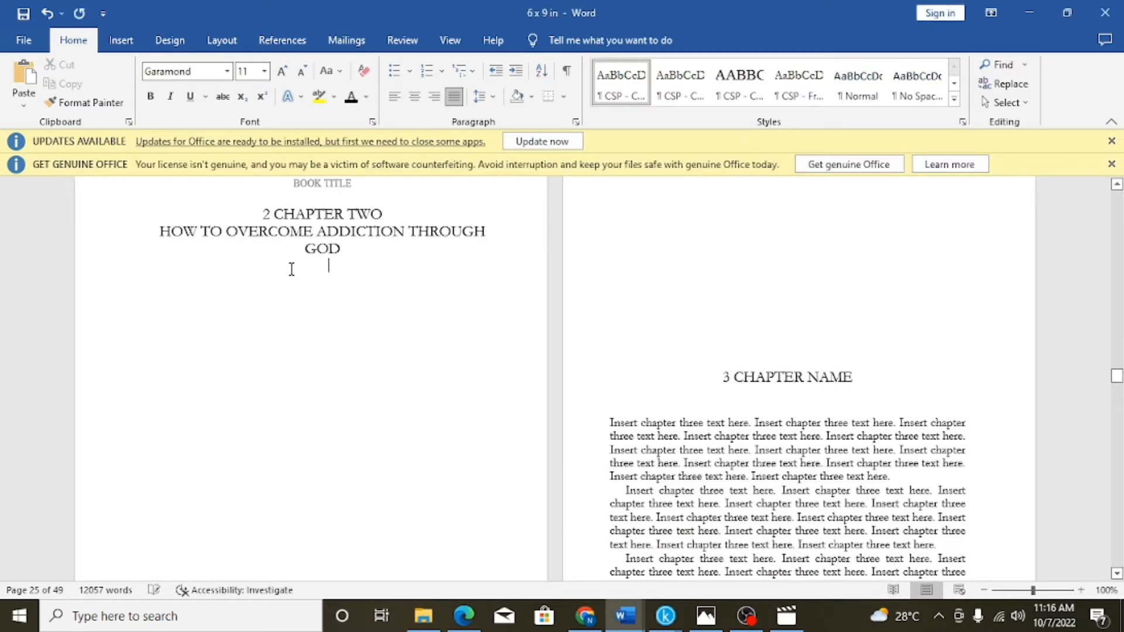
key(BackSpace)
key(BackSpace)
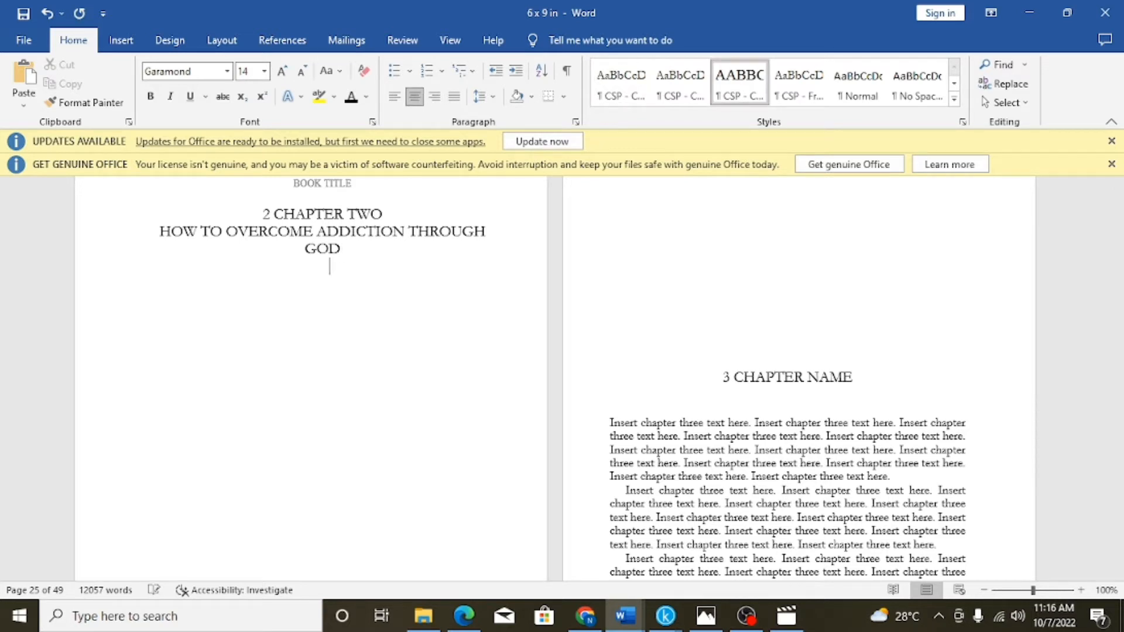
key(Return)
key(BackSpace)
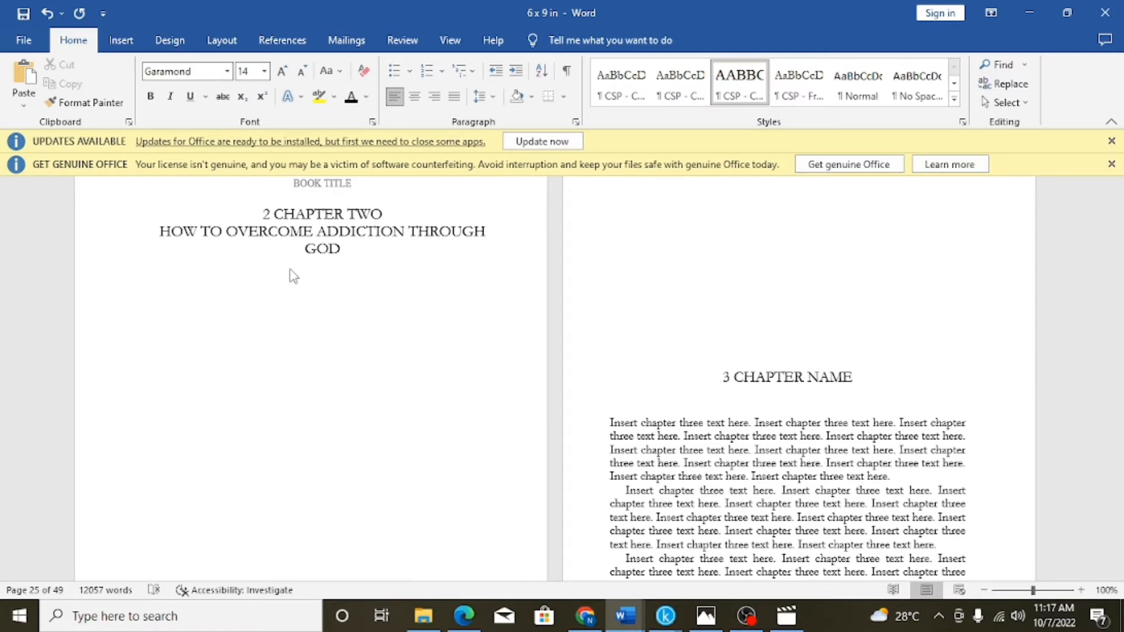
key(ctrl+v)
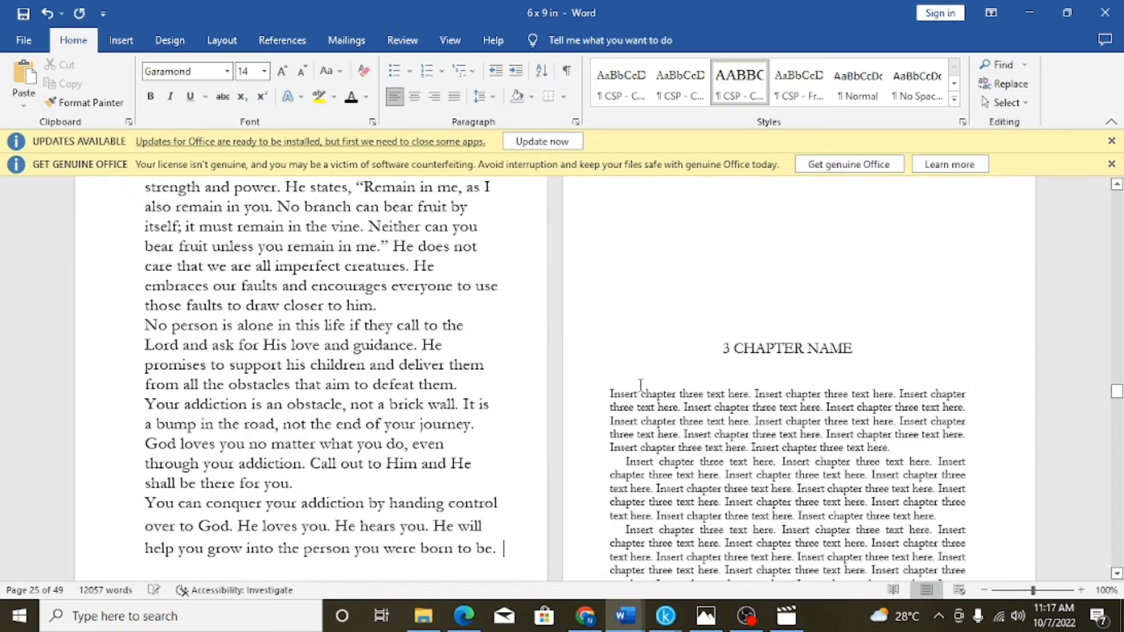
Add "THE END" below the last paragraph of chapter two, separated by a blank line, and move it towards the middle of the page
scroll(640, 385, down, 3)
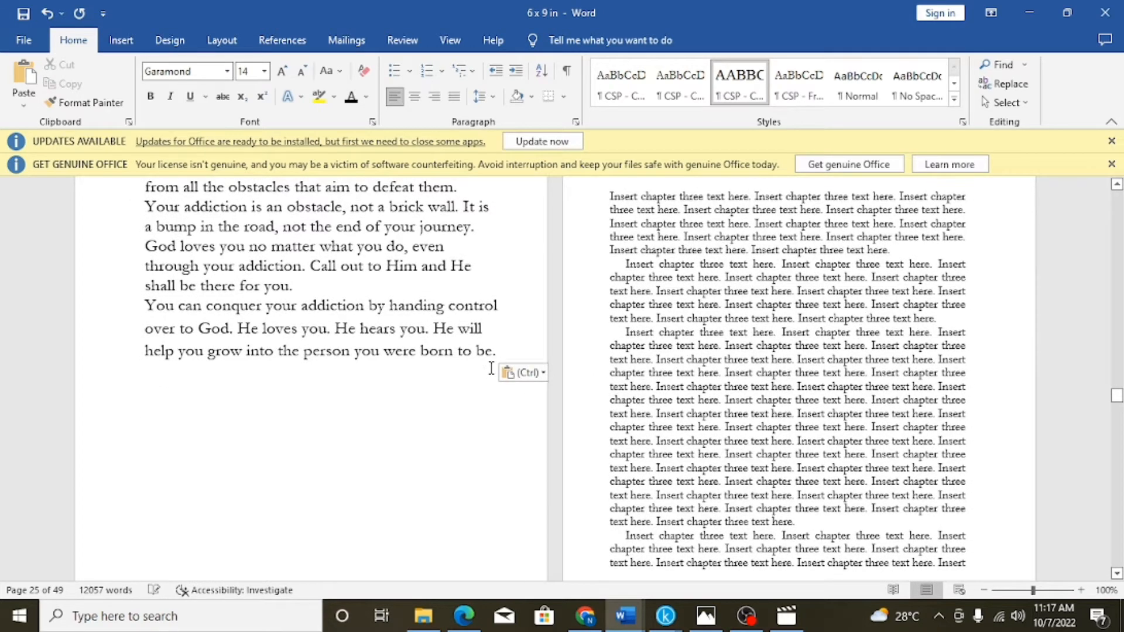
key(Return)
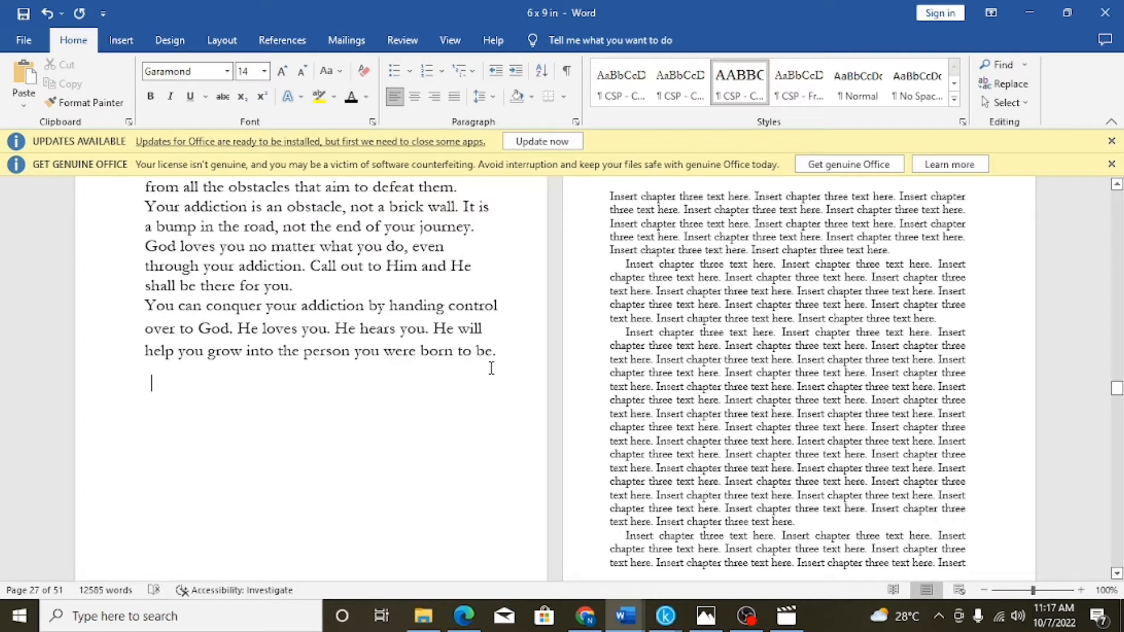
key(Return)
text(THE E)
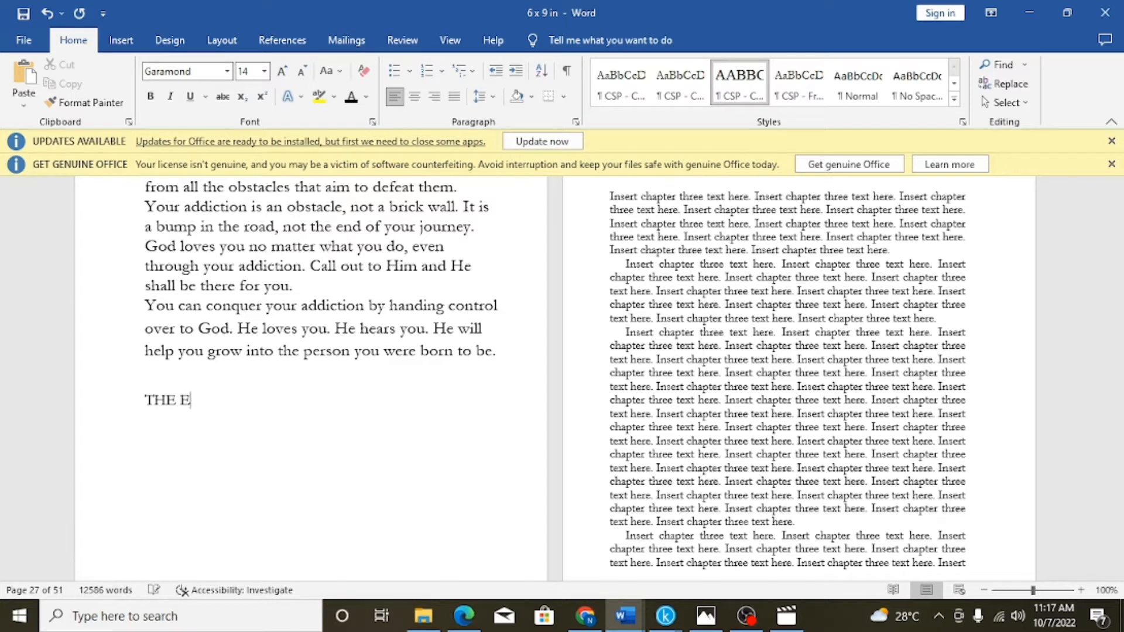
text(ND)
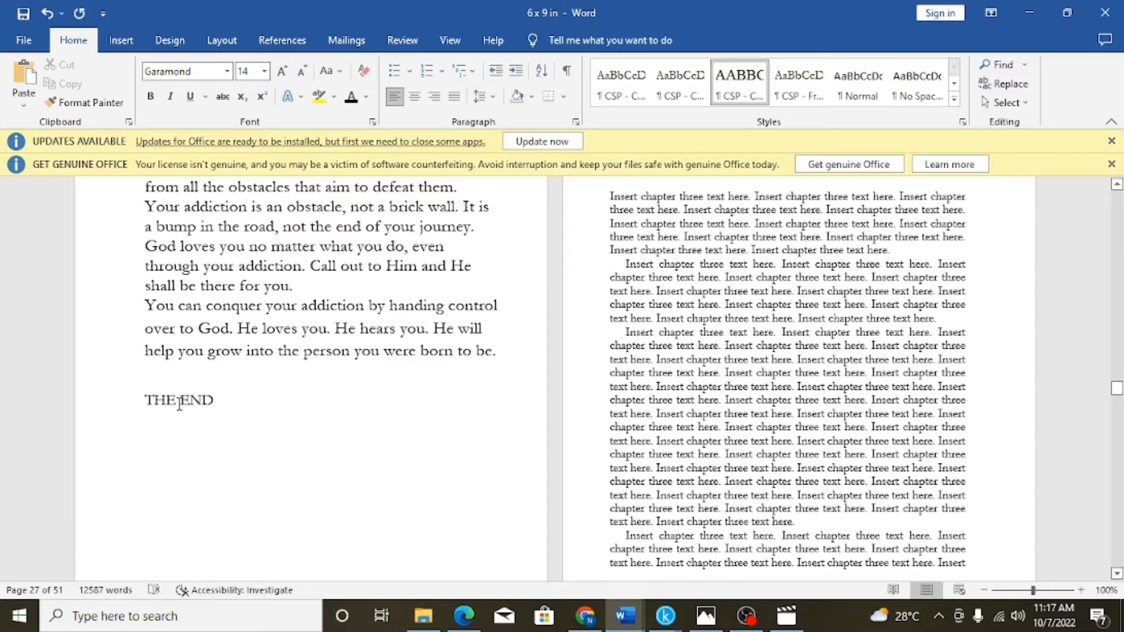
click(145, 400)
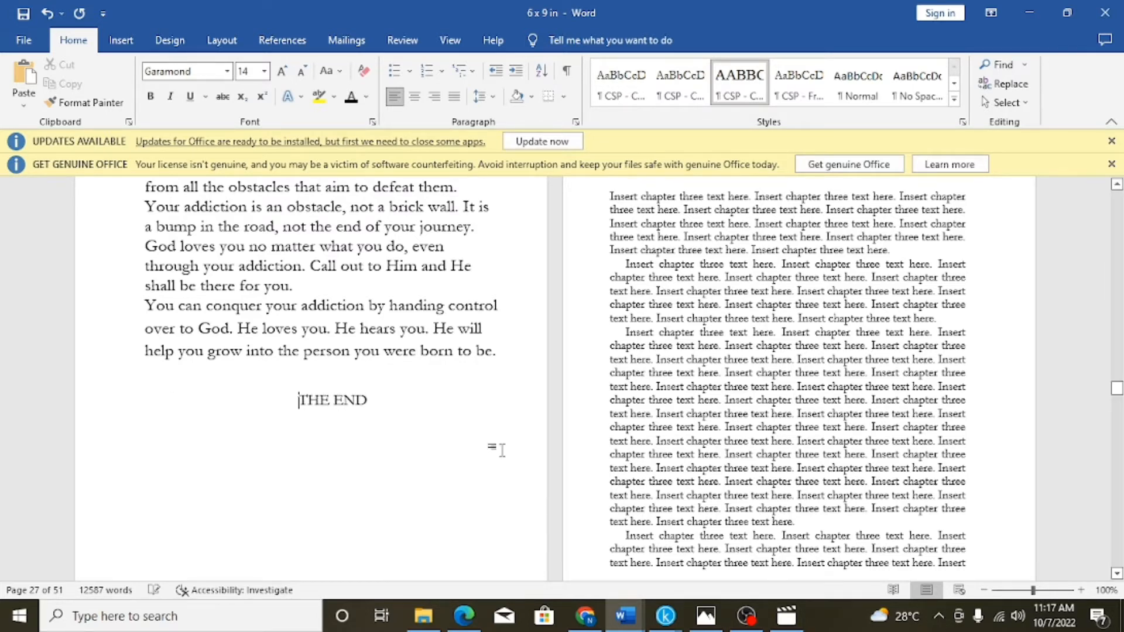
Delete the placeholder chapters from "3 CHAPTER NAME" through the end of the chapter ten text, keeping the ABOUT THE AUTHOR page
scroll(527, 436, up, 3)
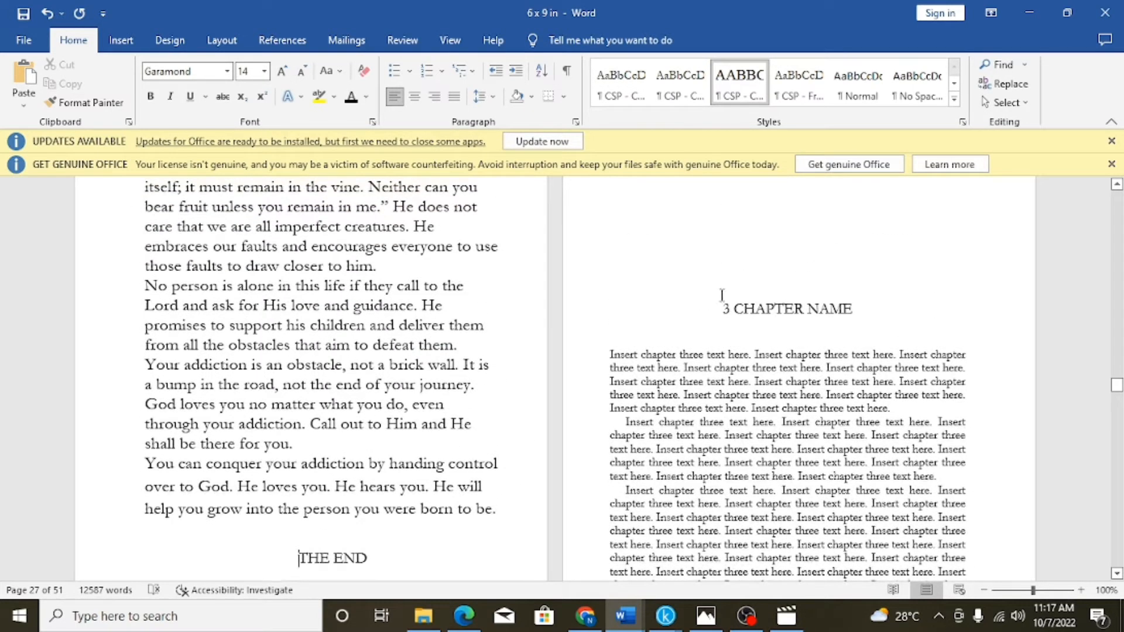
drag(721, 297, 666, 564)
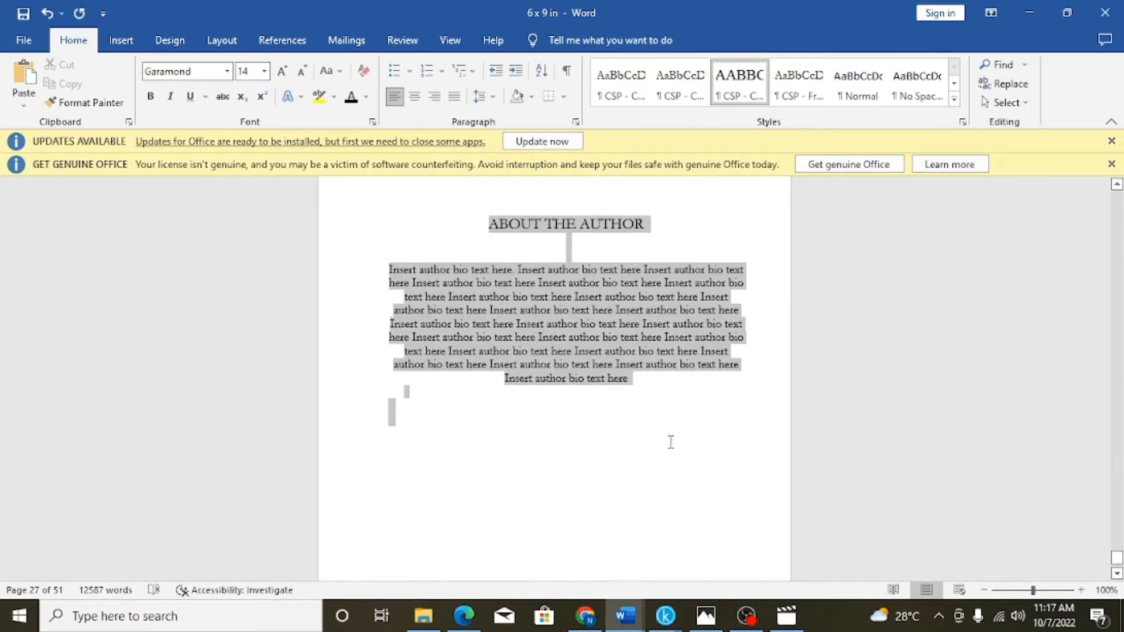
drag(670, 442, 656, 400)
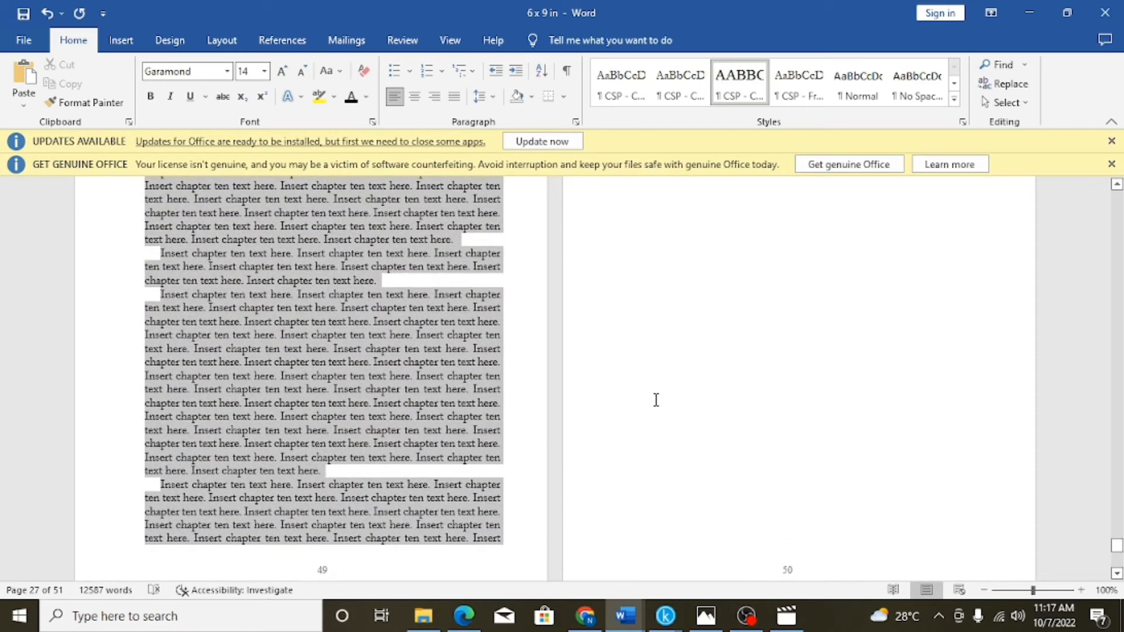
drag(693, 182, 962, 277)
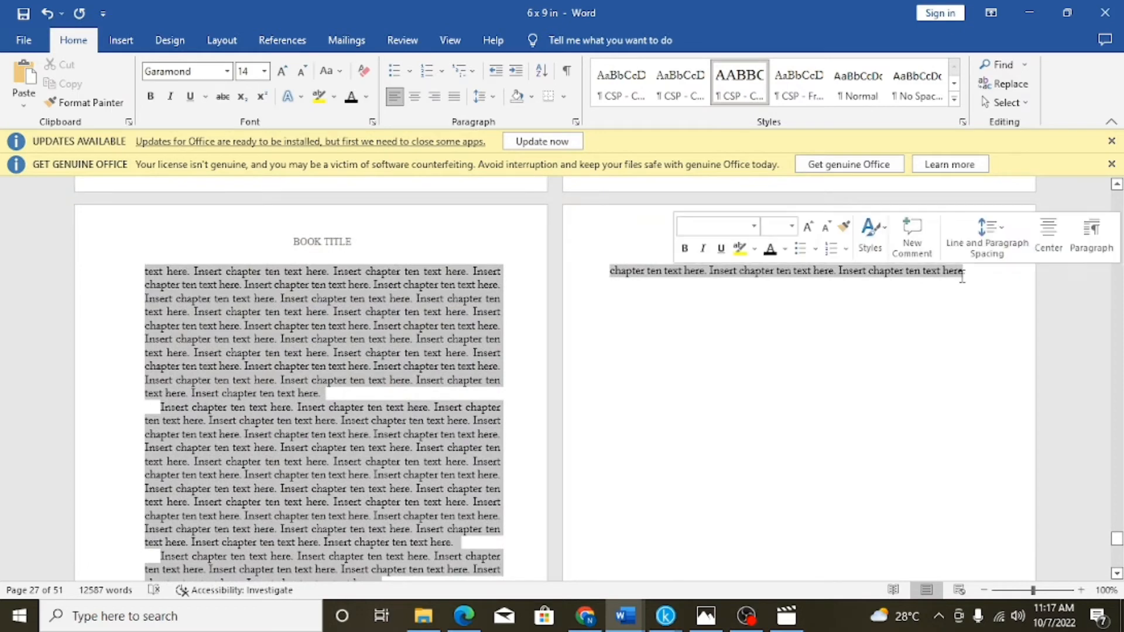
key(Delete)
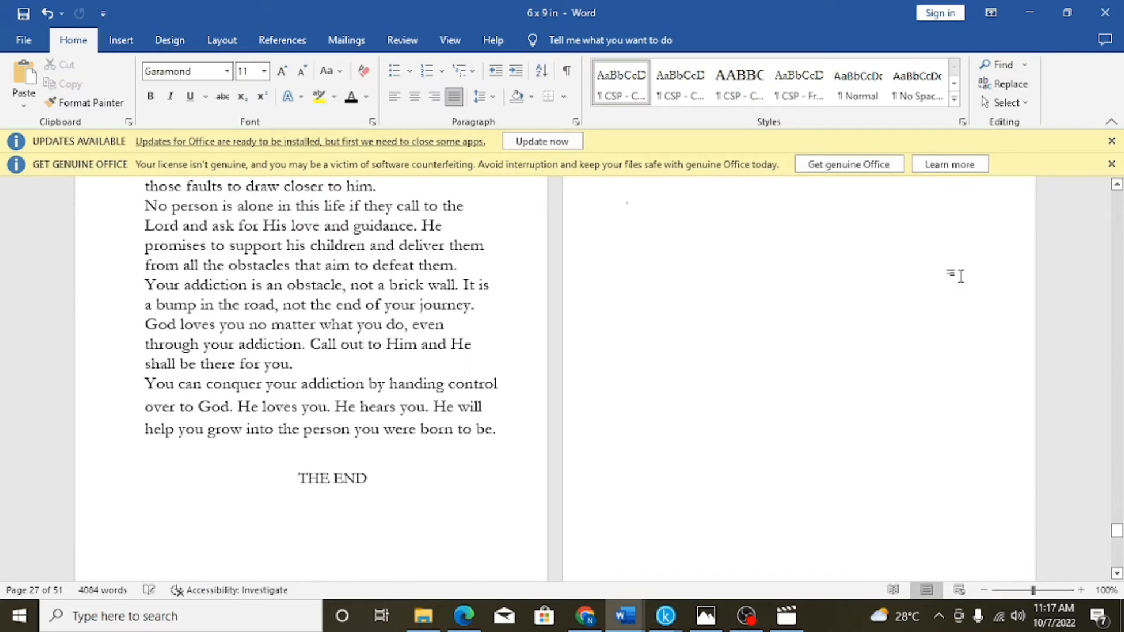
Remove some of the spacing in front of THE END so the line sits further left beneath chapter two
click(302, 477)
key(BackSpace)
key(BackSpace)
key(BackSpace)
key(BackSpace)
key(BackSpace)
key(BackSpace)
key(BackSpace)
key(BackSpace)
key(BackSpace)
key(BackSpace)
key(BackSpace)
key(BackSpace)
key(BackSpace)
key(BackSpace)
key(BackSpace)
key(BackSpace)
key(BackSpace)
key(BackSpace)
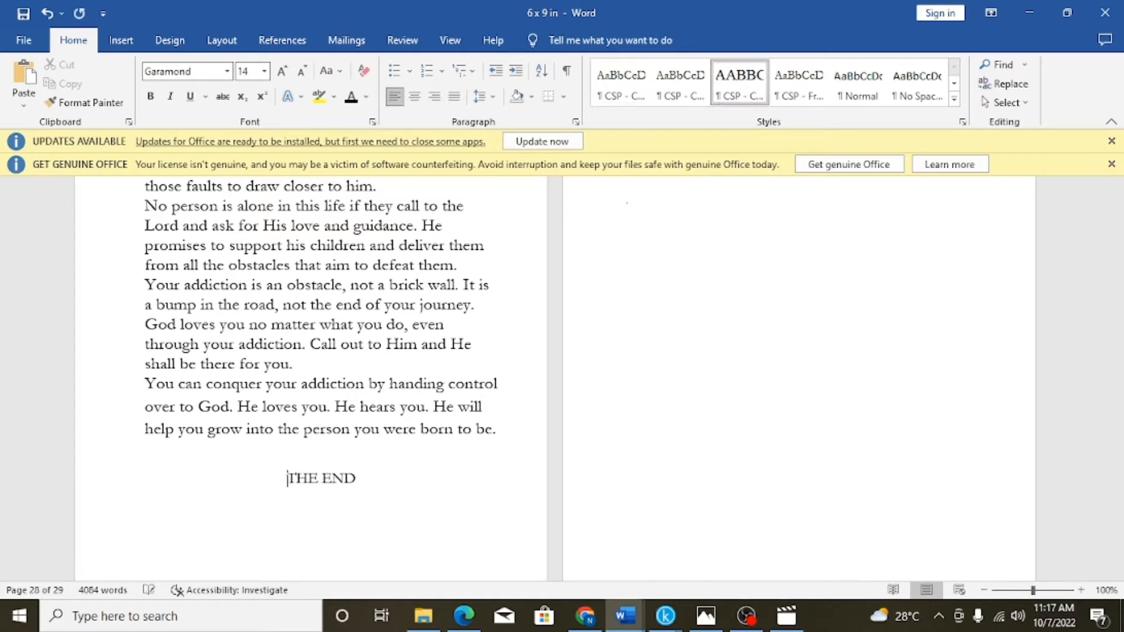
scroll(582, 377, down, 3)
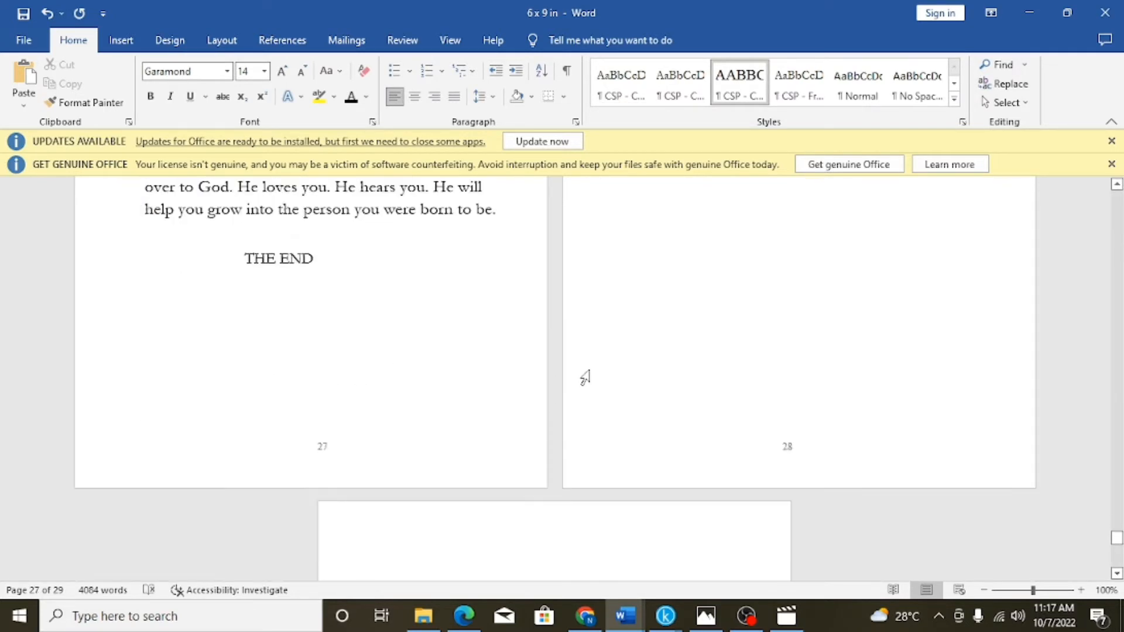
scroll(582, 377, up, 3)
scroll(592, 375, down, 10)
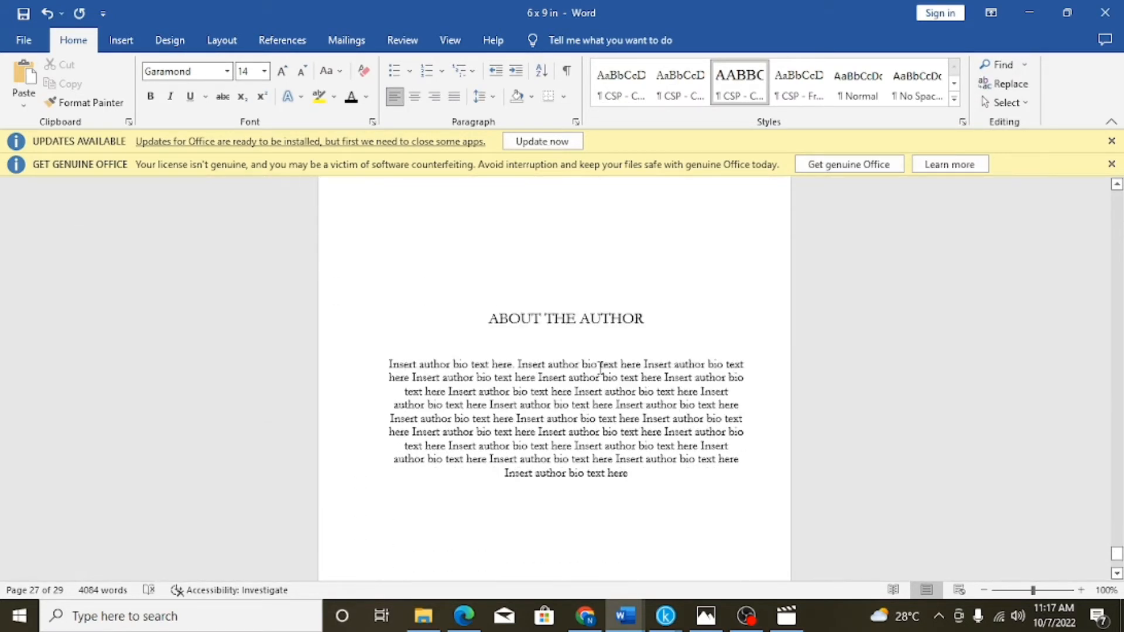
click(666, 616)
click(698, 546)
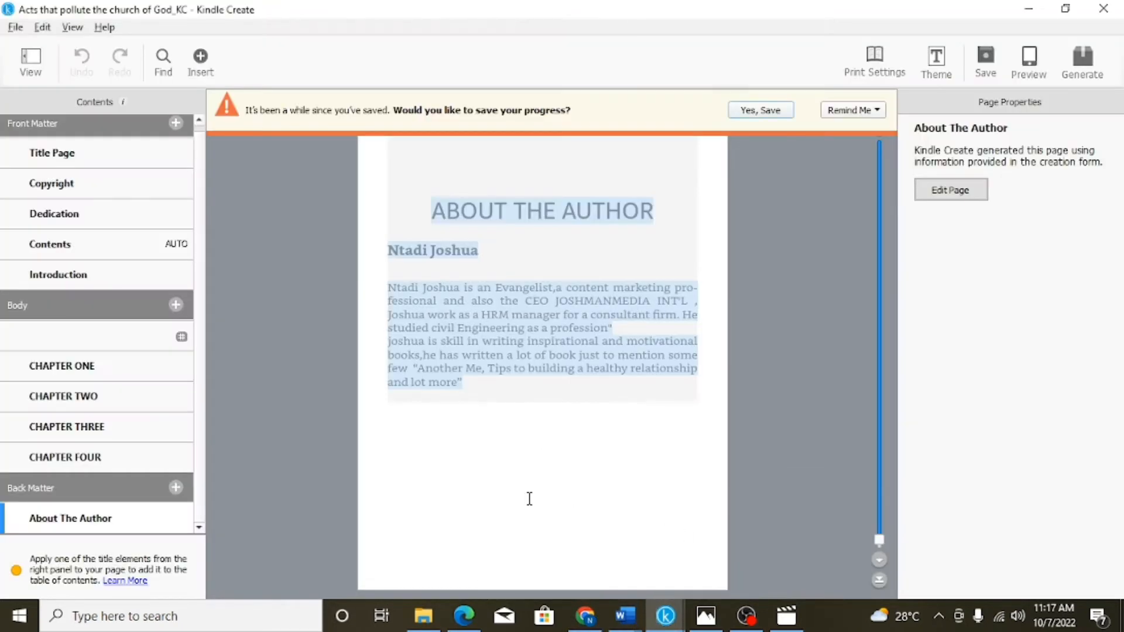
click(461, 405)
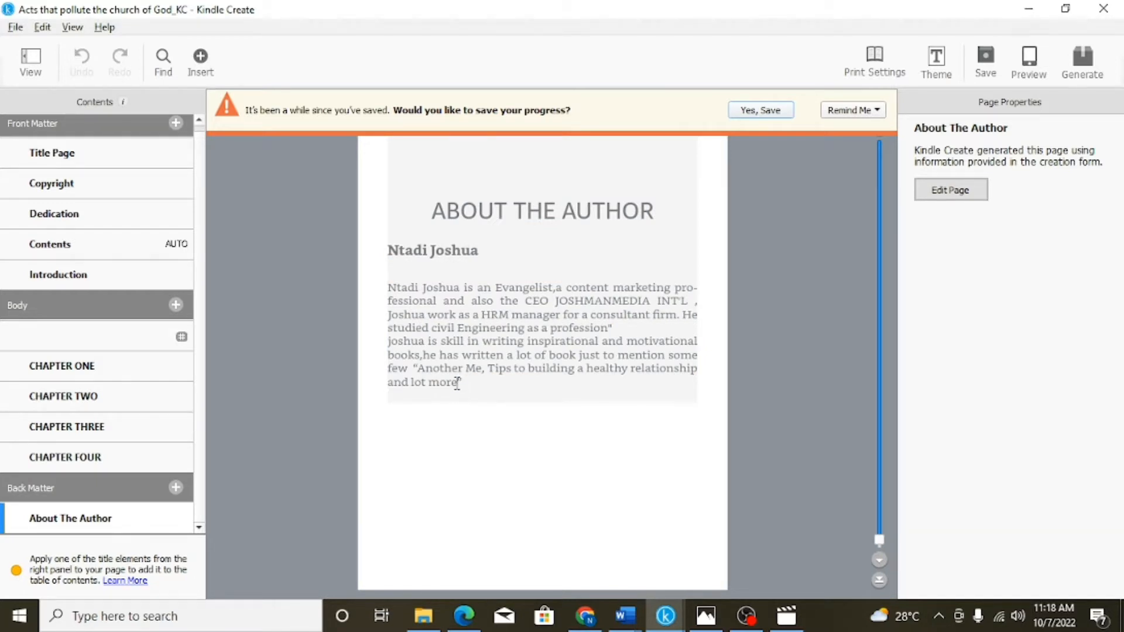
drag(456, 381, 388, 290)
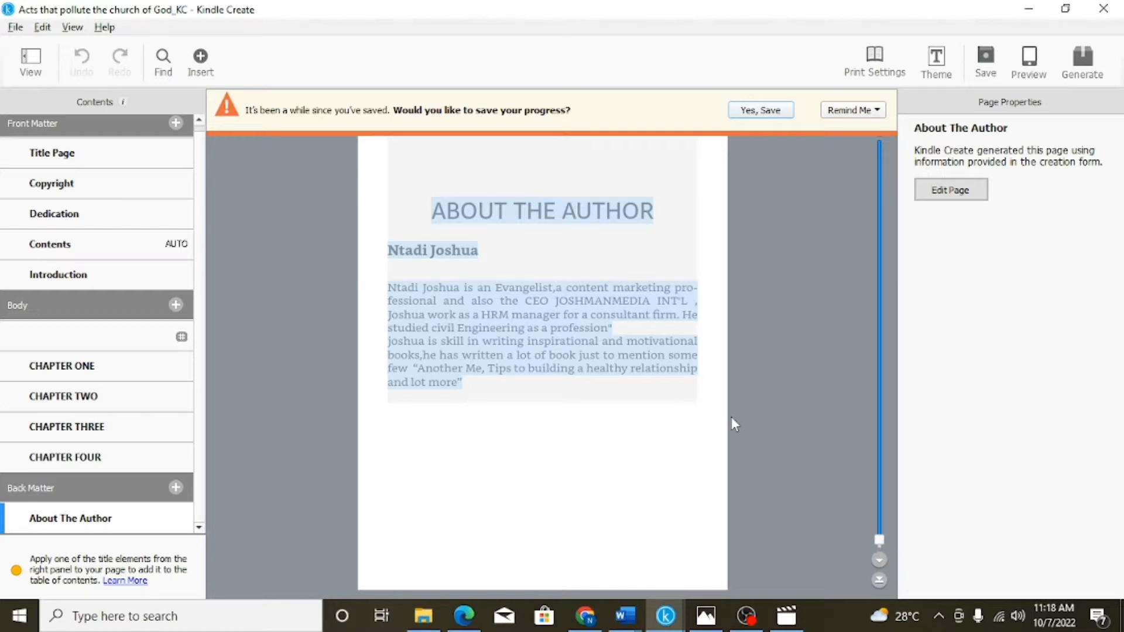
mouse_move(633, 626)
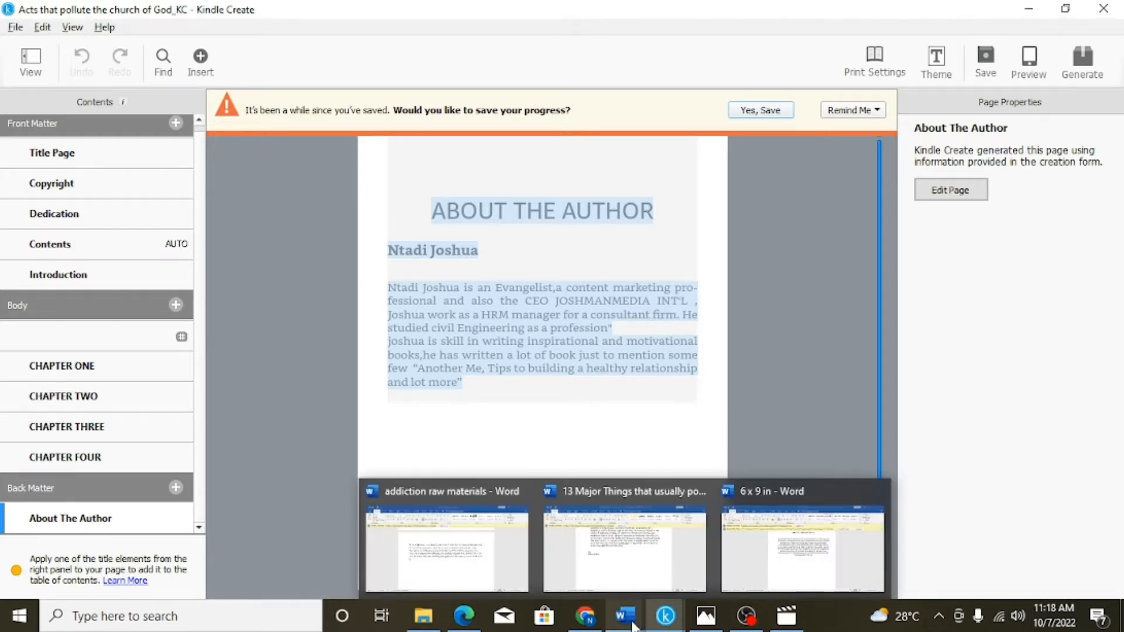
mouse_move(670, 620)
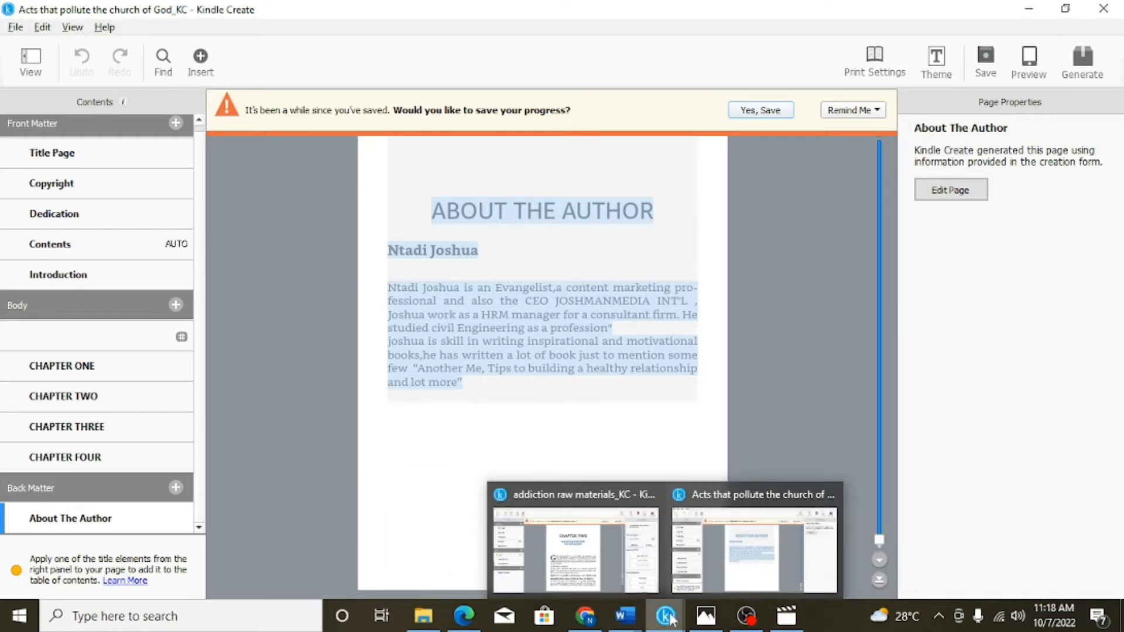
Open the About The Author page of the addiction raw materials_KC project in Kindle Create and copy all of its text
click(577, 547)
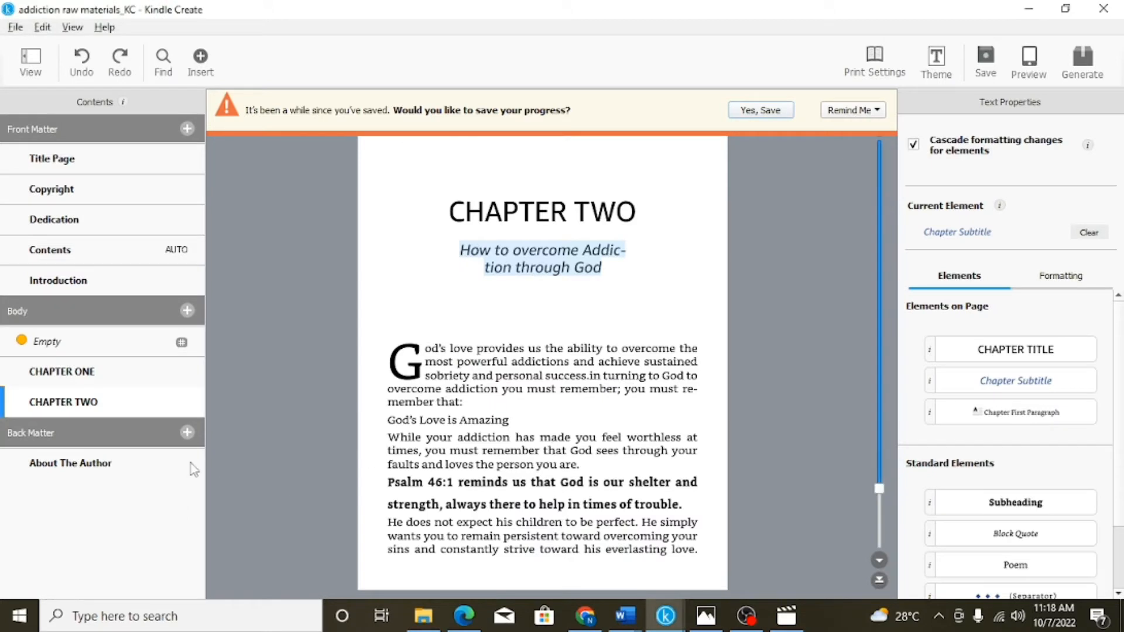
click(145, 469)
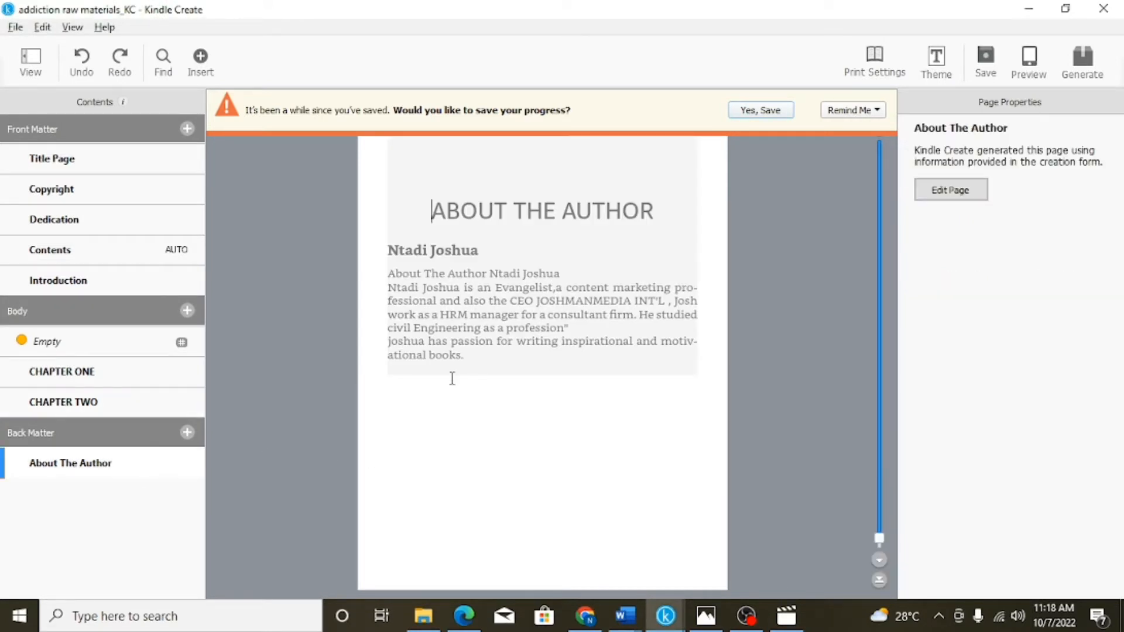
drag(463, 356, 394, 273)
key(ctrl+a)
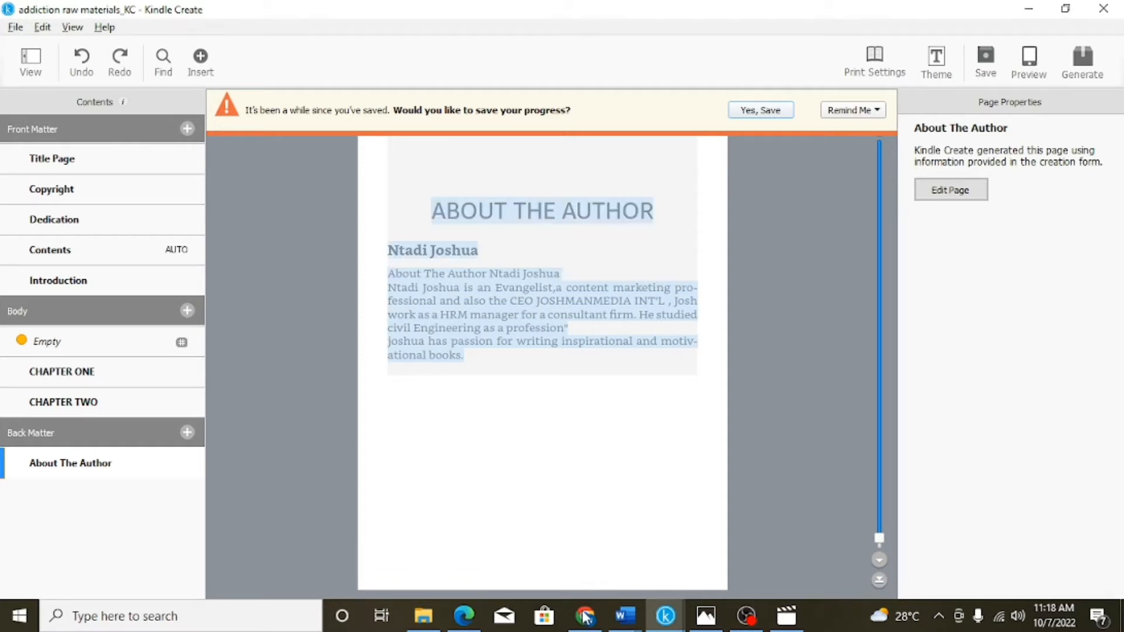
Switch to the 6 x 9 in manuscript and replace the placeholder bio under ABOUT THE AUTHOR with the copied author text
click(625, 616)
click(767, 551)
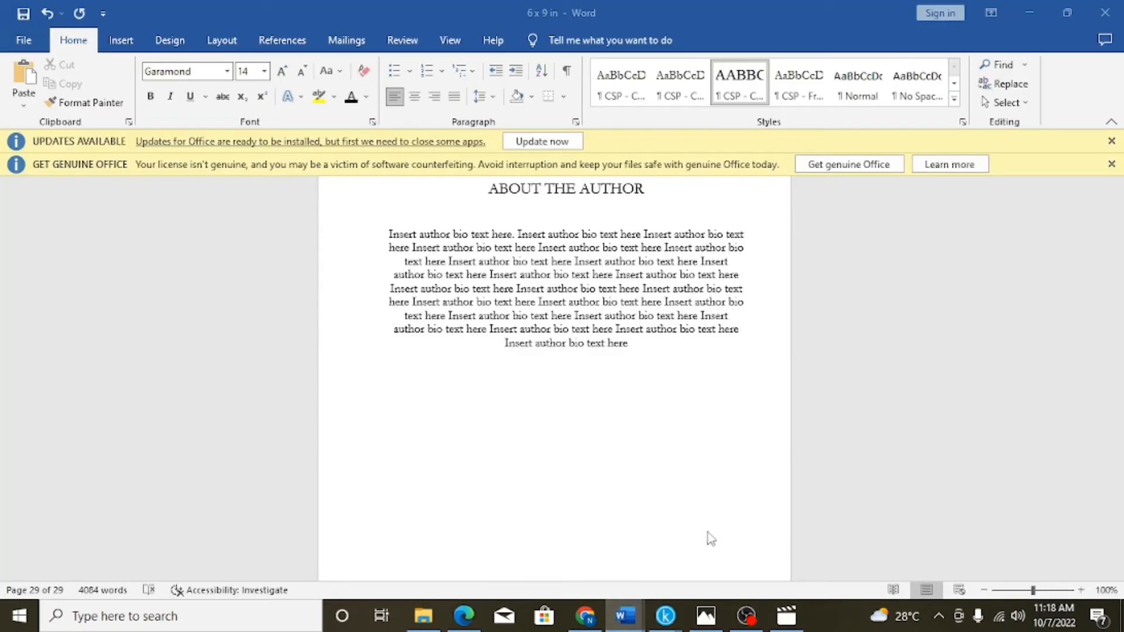
drag(644, 348, 369, 244)
text(About The Author Ntadi Joshua About The Author Ntadi Joshua Ntadi Joshua is an Evangelist,a content marketing professional and also the CEO JOSHMANMEDIA INT'L , Josh work as a HRM manager for a consultant firm. He studied civil Engineering as a profession" joshua has passion for writing inspirational and motivational books.)
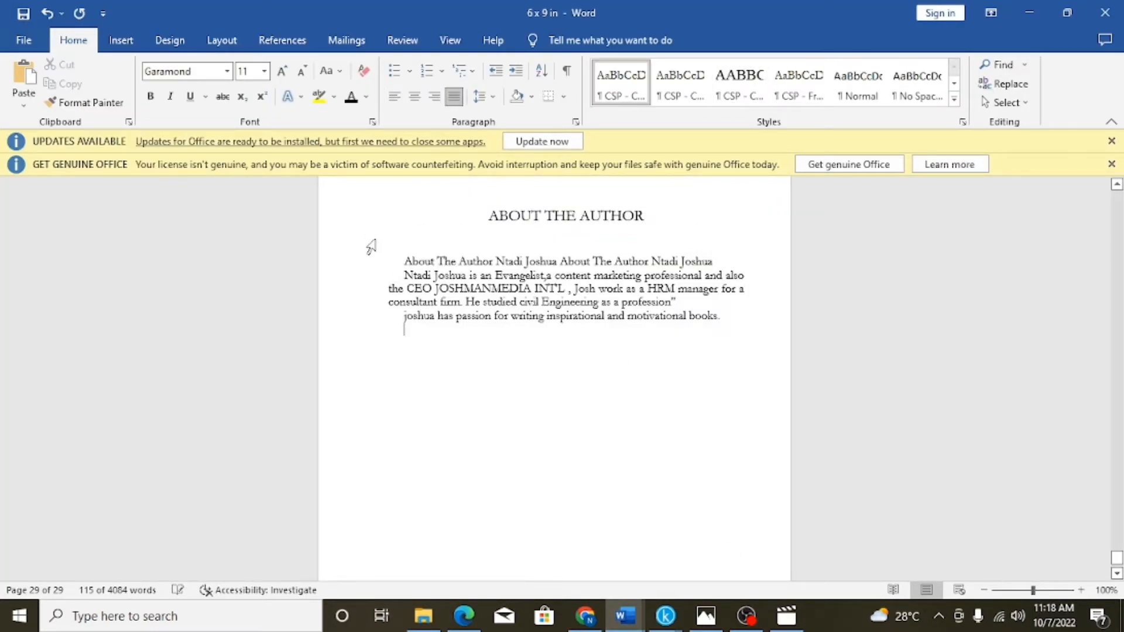
click(539, 368)
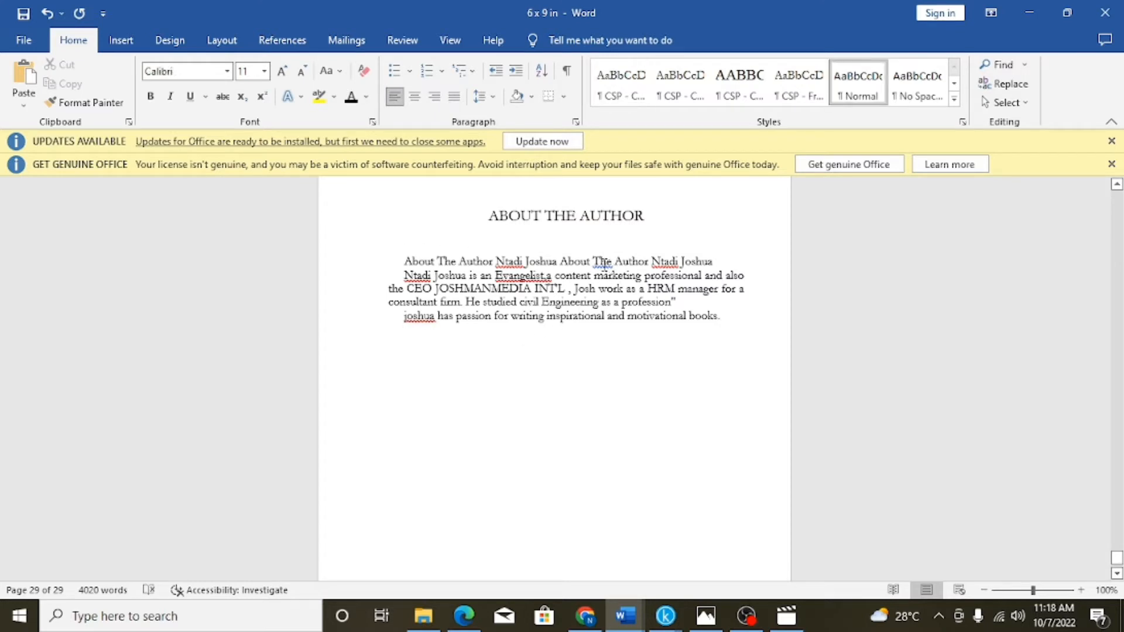
In the second "About The Author" phrase of the bio's first line, change "The" to "the" and lowercase the initial of the name following it
right_click(601, 262)
click(531, 279)
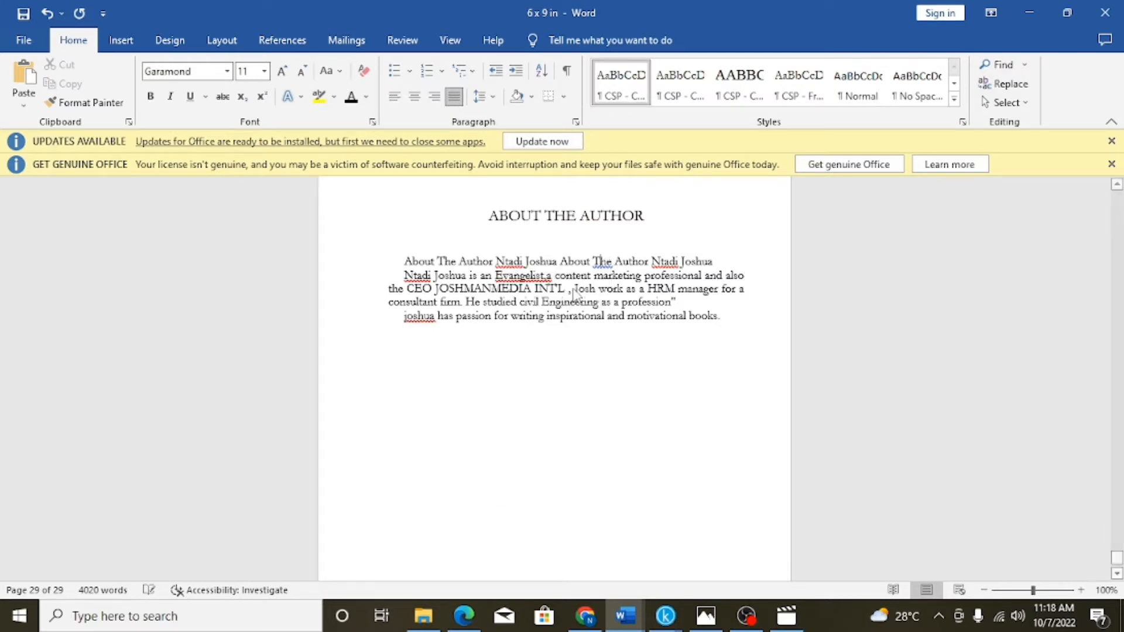
right_click(656, 262)
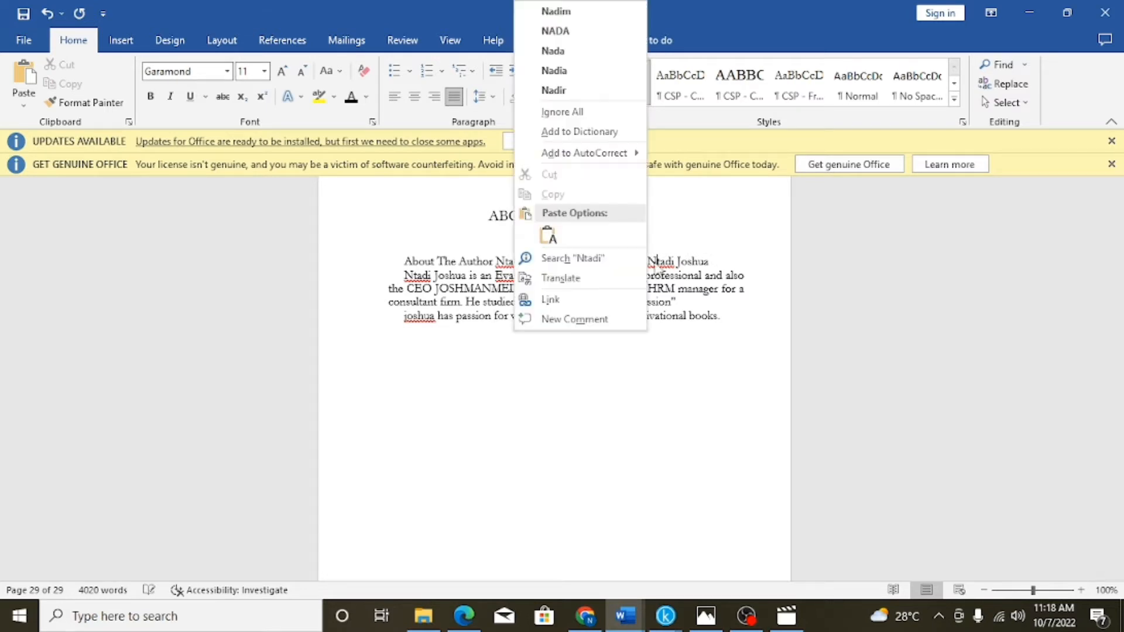
click(658, 345)
key(BackSpace)
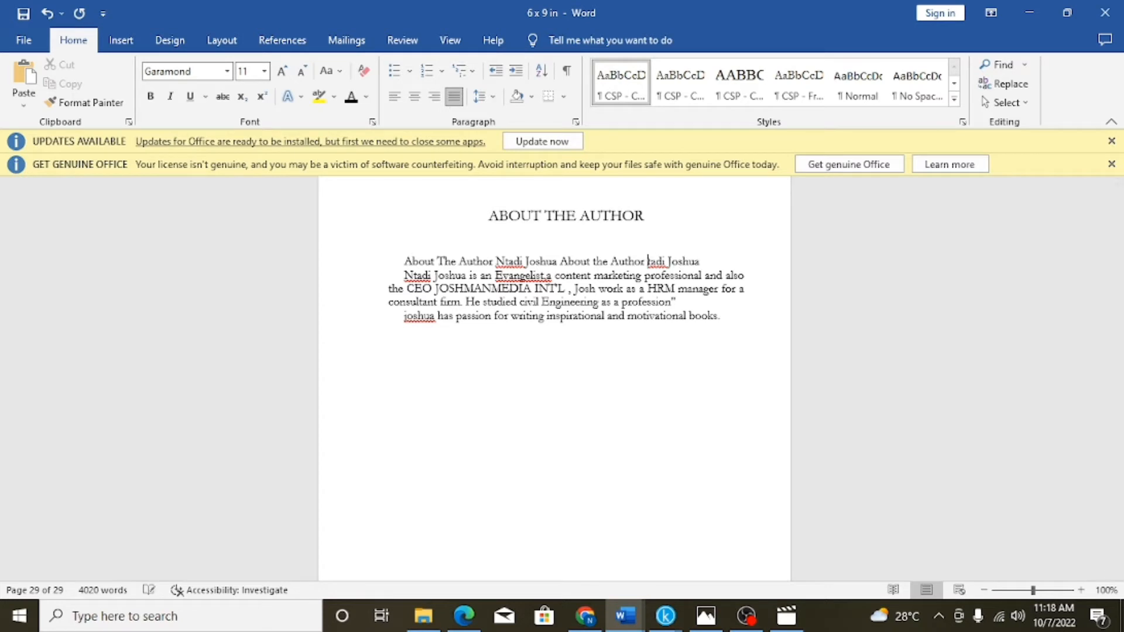
text(n)
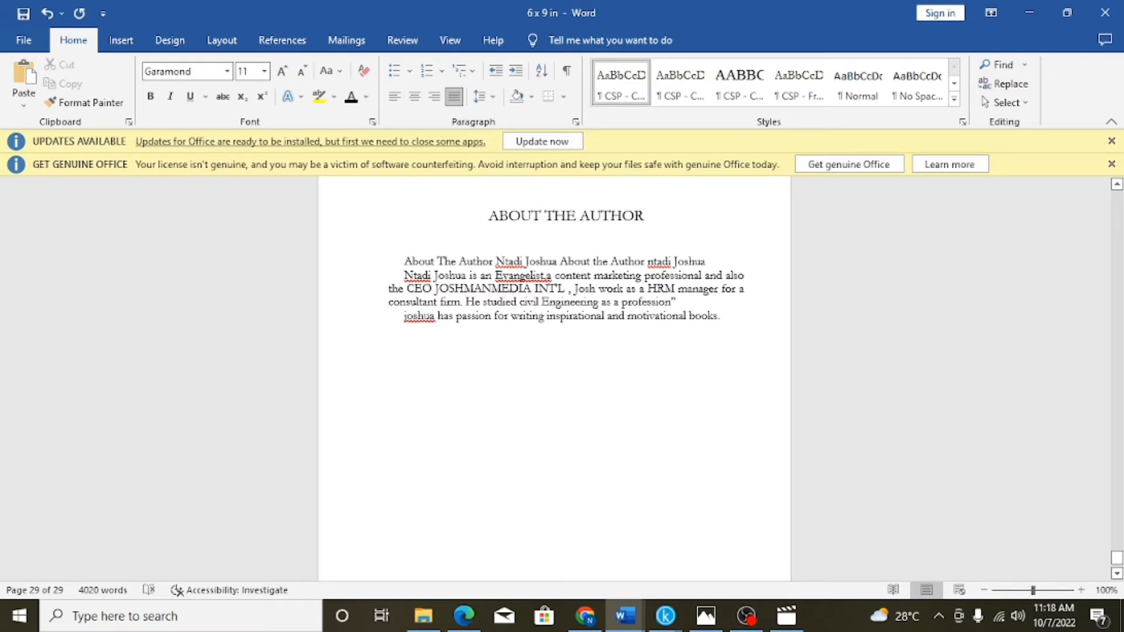
Delete the entire first line of the bio under ABOUT THE AUTHOR, including both "About the Author" phrases and the names following them
key(BackSpace)
key(BackSpace)
key(BackSpace)
key(BackSpace)
key(BackSpace)
key(BackSpace)
key(BackSpace)
key(BackSpace)
key(BackSpace)
key(BackSpace)
key(BackSpace)
key(BackSpace)
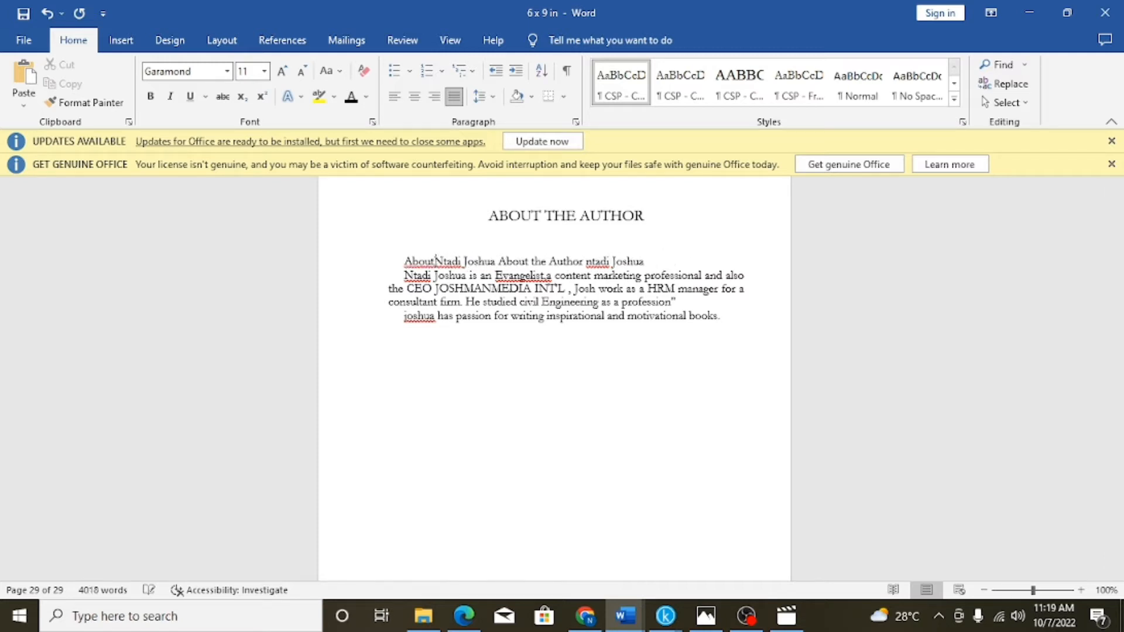
key(BackSpace)
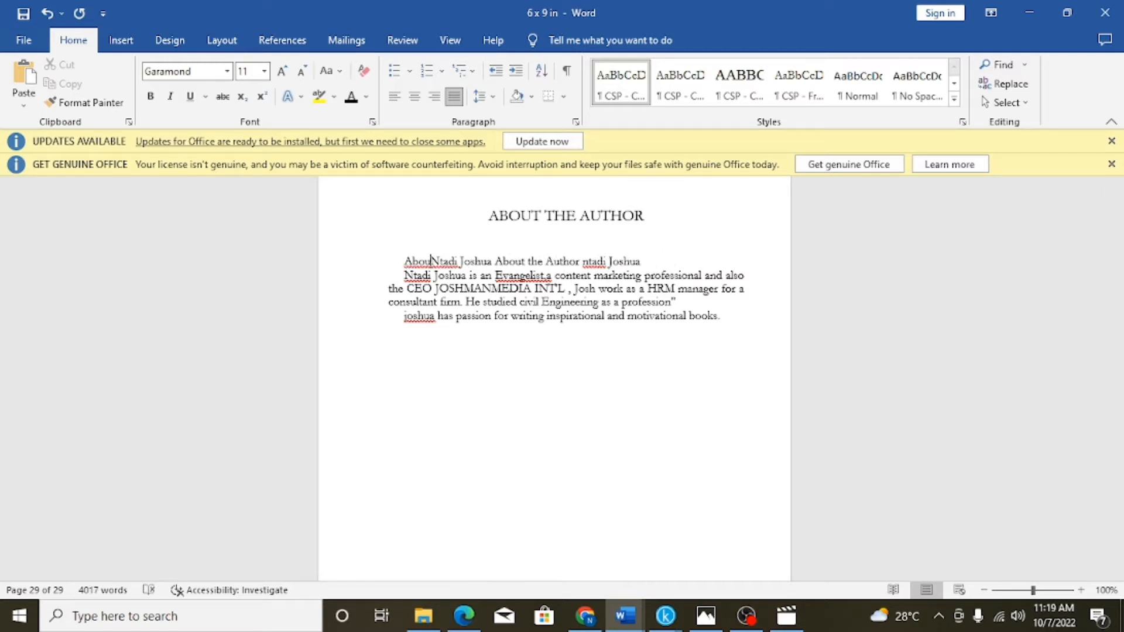
key(BackSpace)
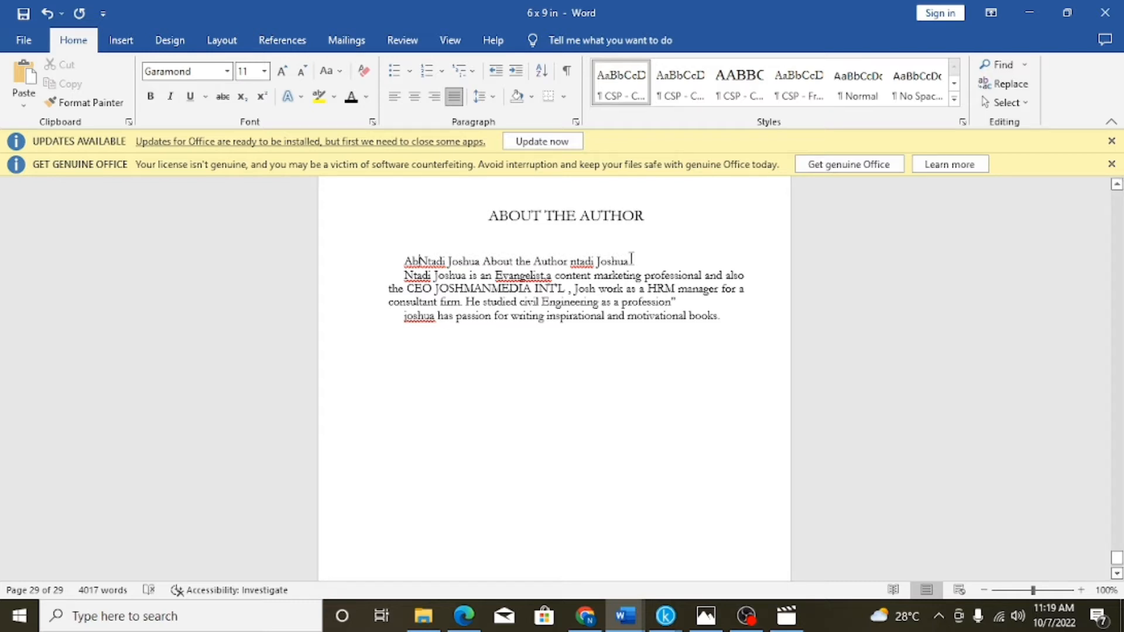
key(BackSpace)
key(BackSpace)
key(BackSpace)
key(BackSpace)
key(BackSpace)
key(BackSpace)
key(BackSpace)
key(BackSpace)
key(BackSpace)
key(BackSpace)
key(BackSpace)
key(BackSpace)
key(BackSpace)
key(BackSpace)
key(BackSpace)
key(BackSpace)
key(BackSpace)
key(BackSpace)
key(BackSpace)
key(BackSpace)
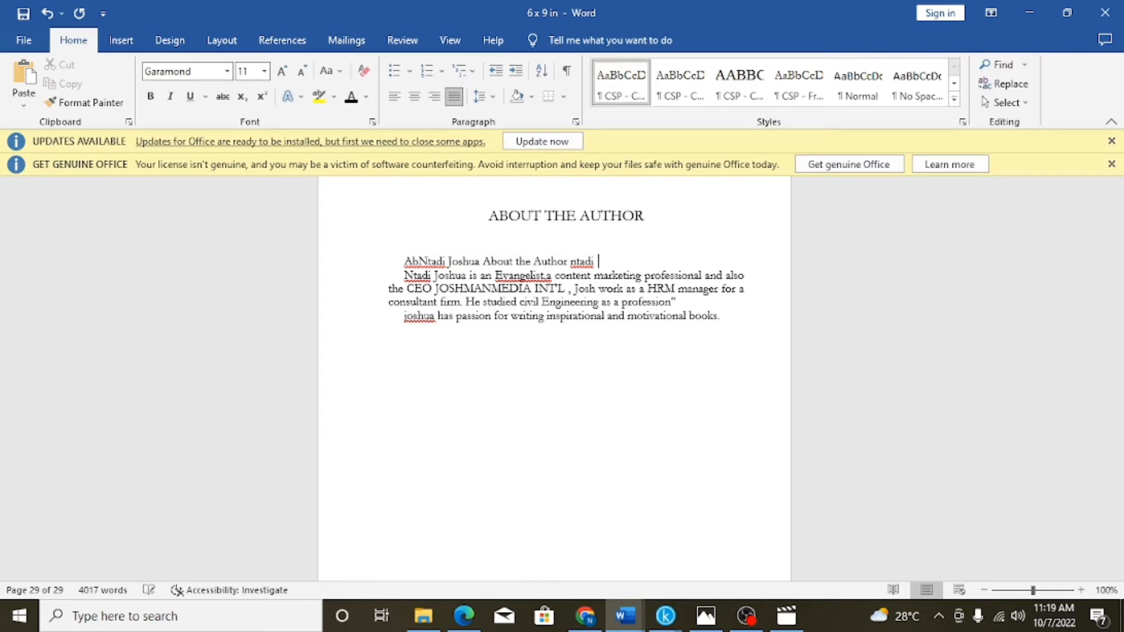
key(BackSpace)
key(BackSpace)
key(BackSpace)
key(BackSpace)
key(BackSpace)
key(BackSpace)
key(BackSpace)
key(BackSpace)
key(BackSpace)
key(BackSpace)
key(BackSpace)
key(BackSpace)
key(BackSpace)
key(BackSpace)
key(BackSpace)
key(BackSpace)
key(BackSpace)
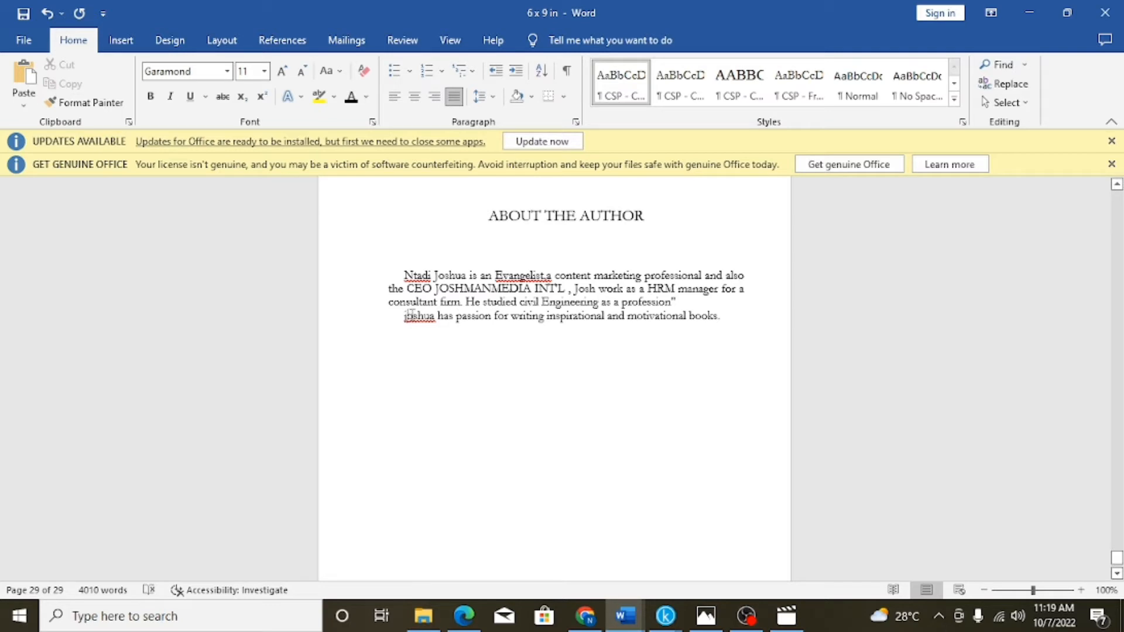
Capitalize the initial of the author's name at the start of the bio's last paragraph
click(412, 315)
key(BackSpace)
text(J)
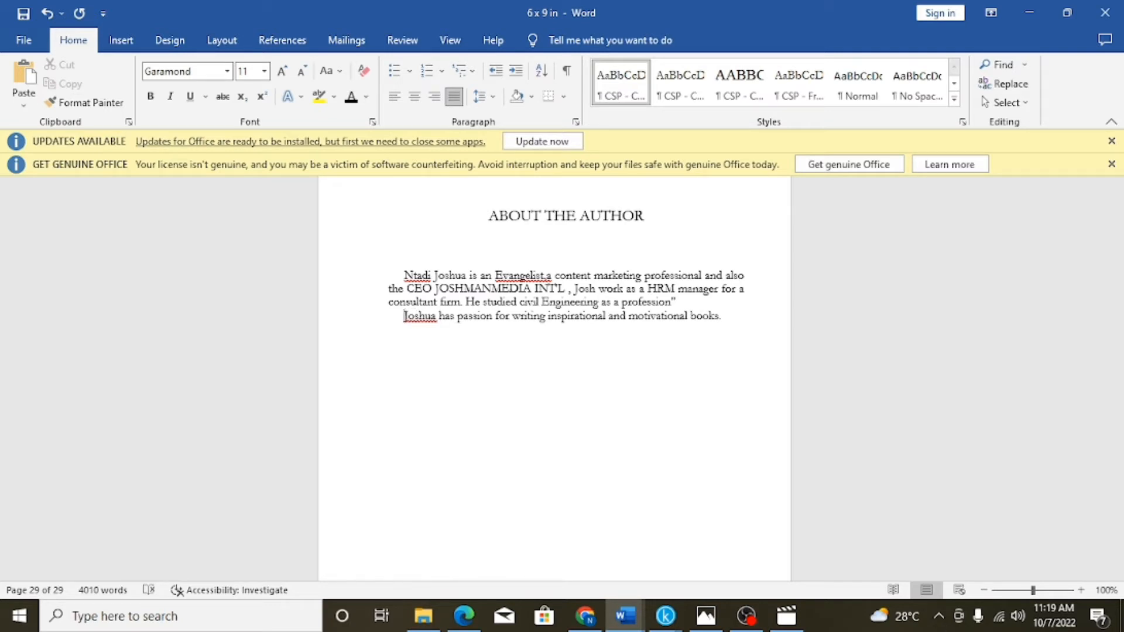
click(589, 426)
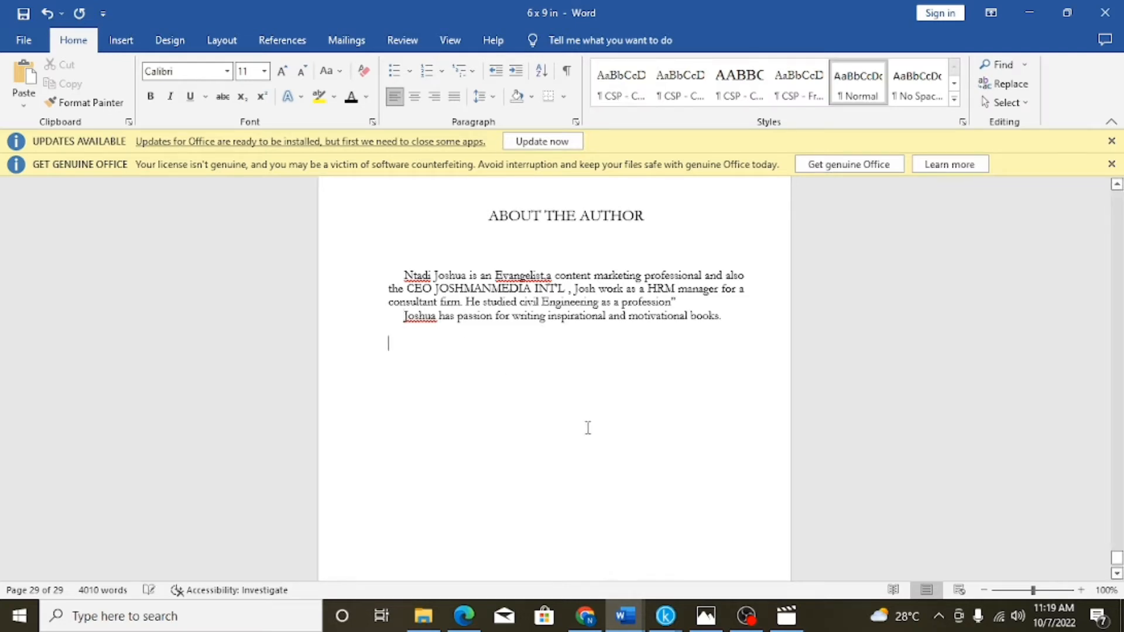
Review the manuscript backwards from the author bio through THE END and the chapter pages to check the layout
scroll(590, 426, down, 2)
scroll(592, 426, up, 15)
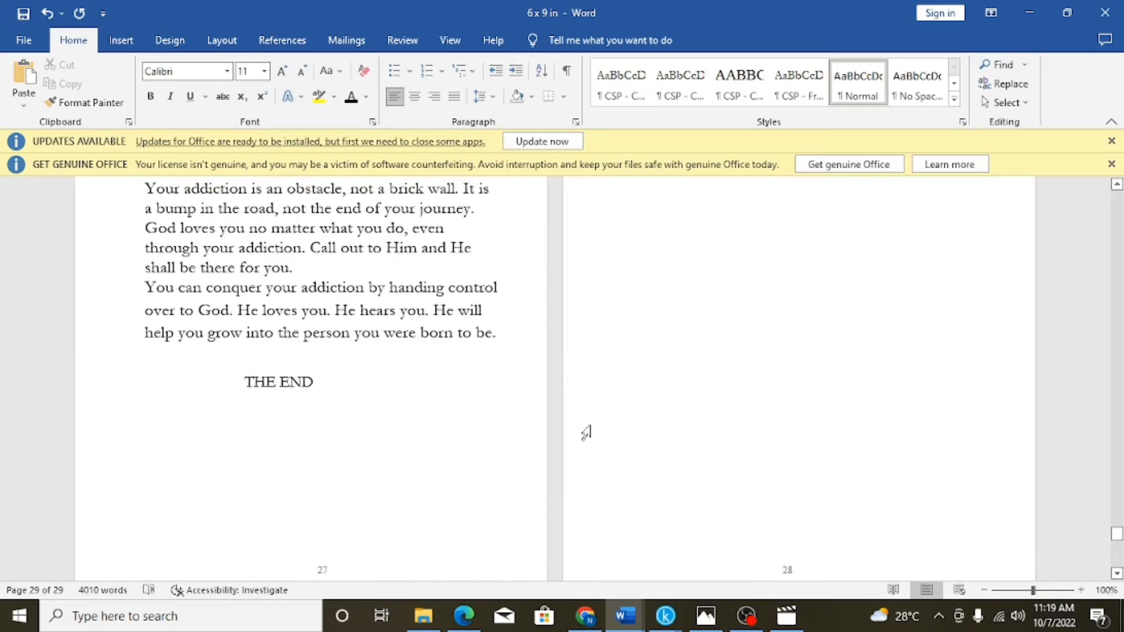
scroll(585, 433, down, 5)
scroll(585, 433, up, 5)
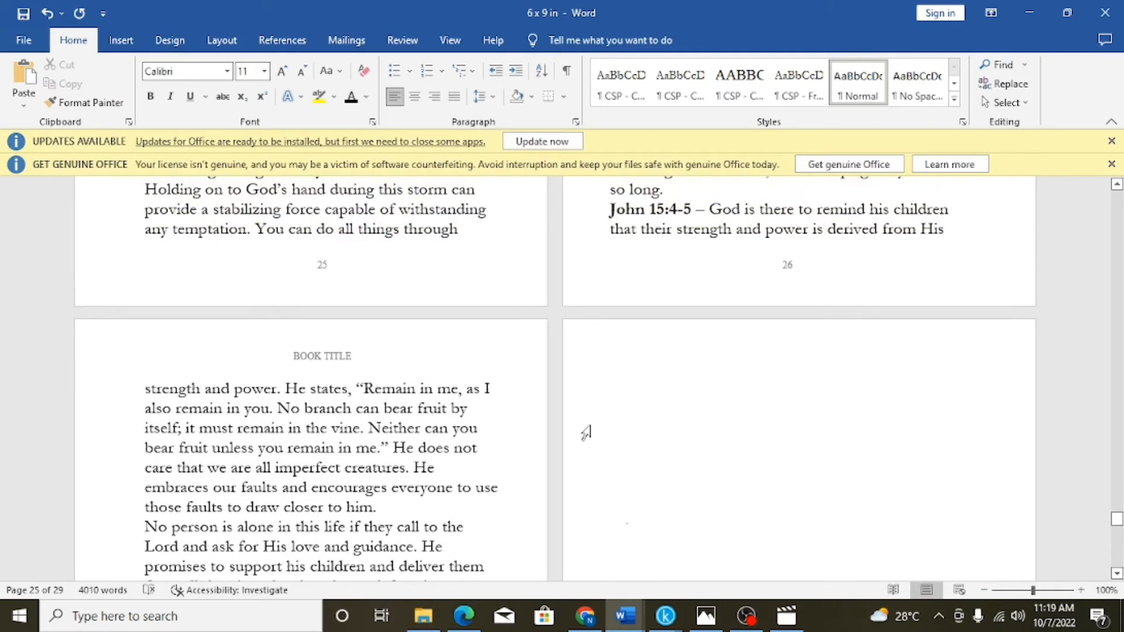
scroll(585, 433, down, 8)
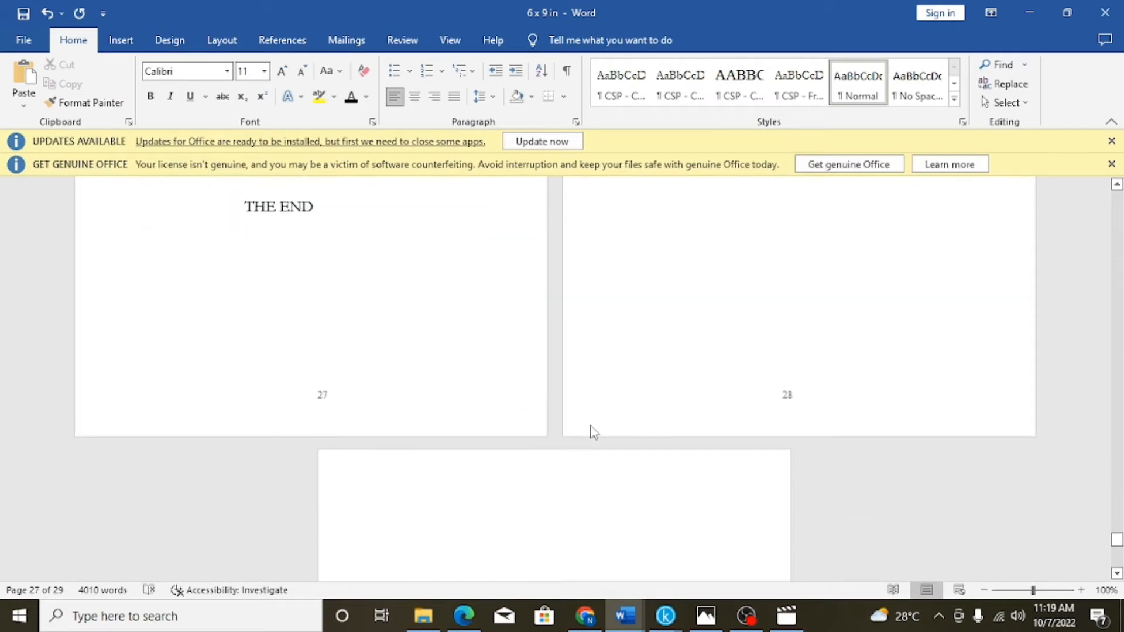
scroll(593, 432, up, 10)
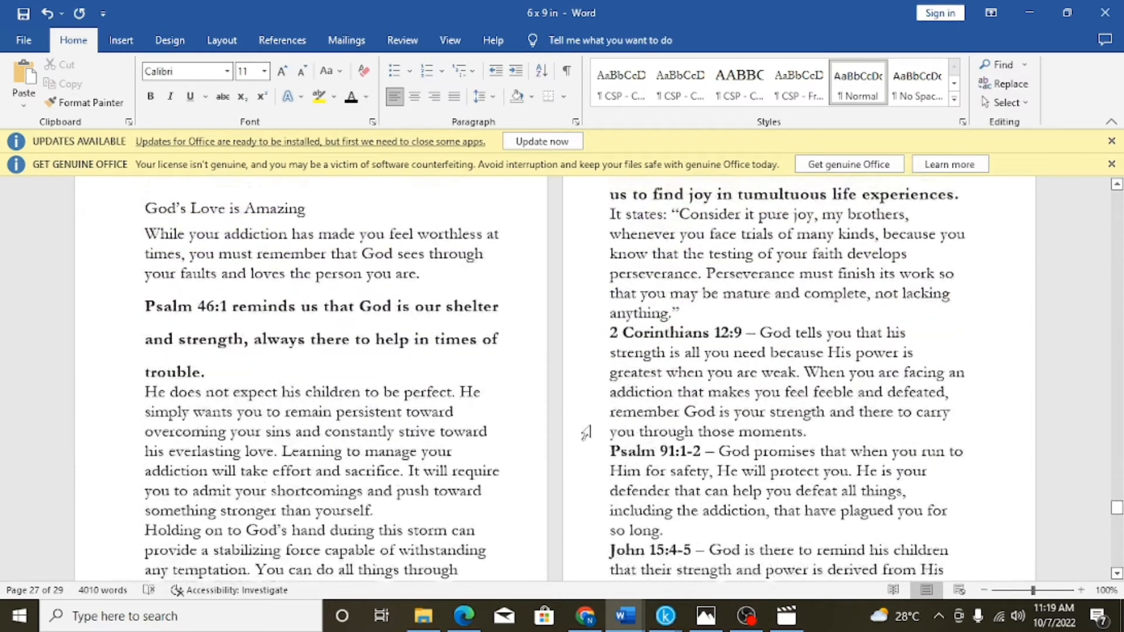
scroll(585, 433, up, 10)
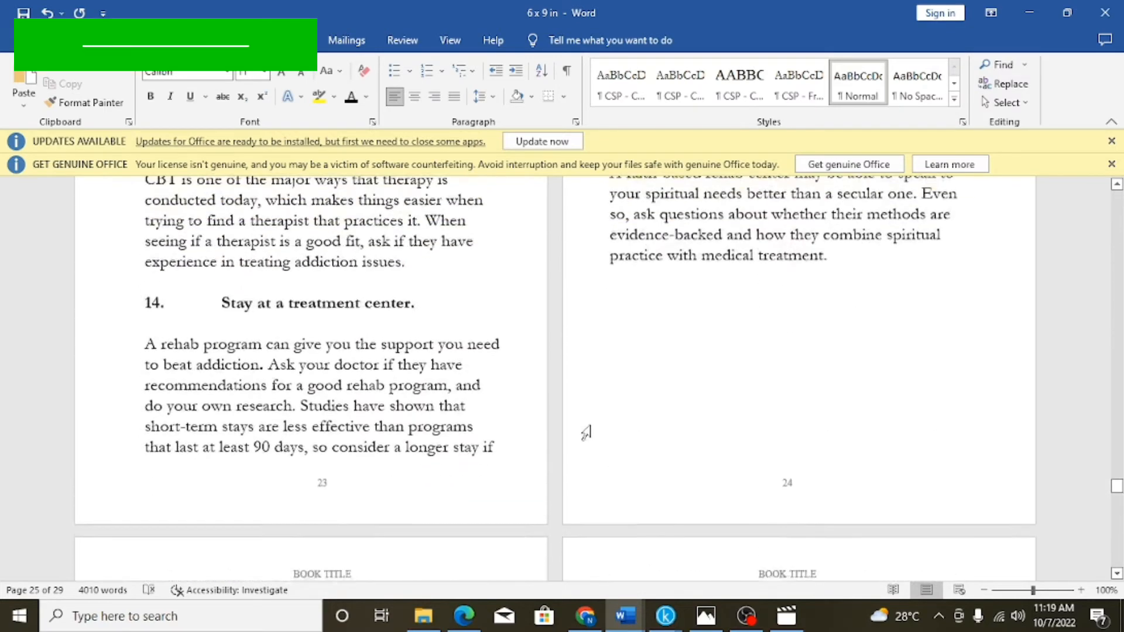
scroll(586, 433, up, 10)
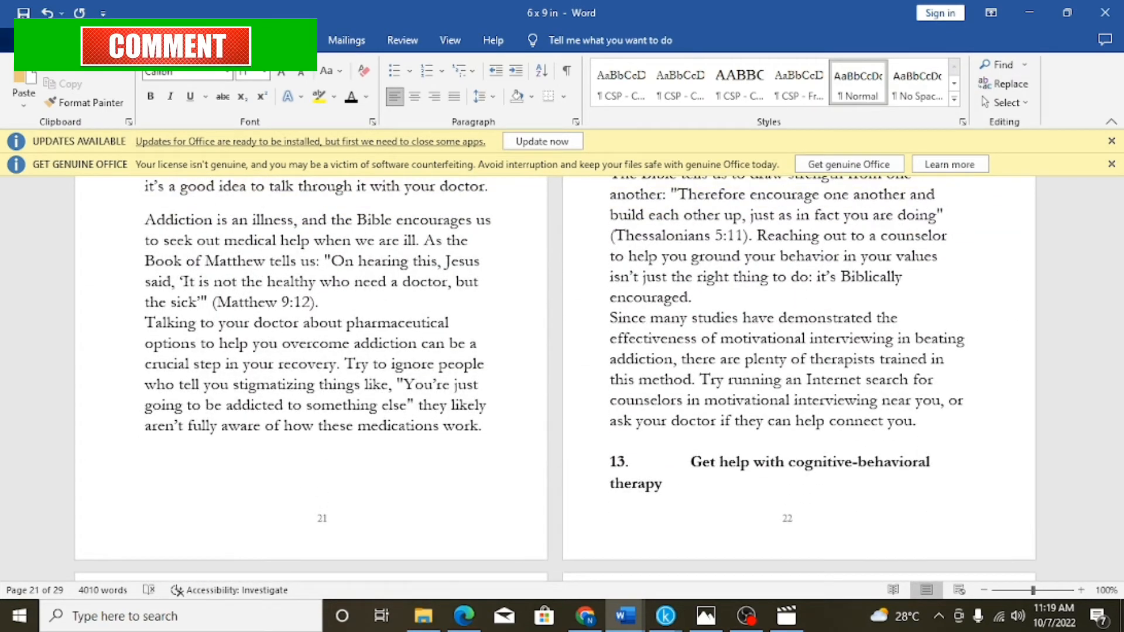
Save the edited 6 x 9 in manuscript under its current file name
click(22, 40)
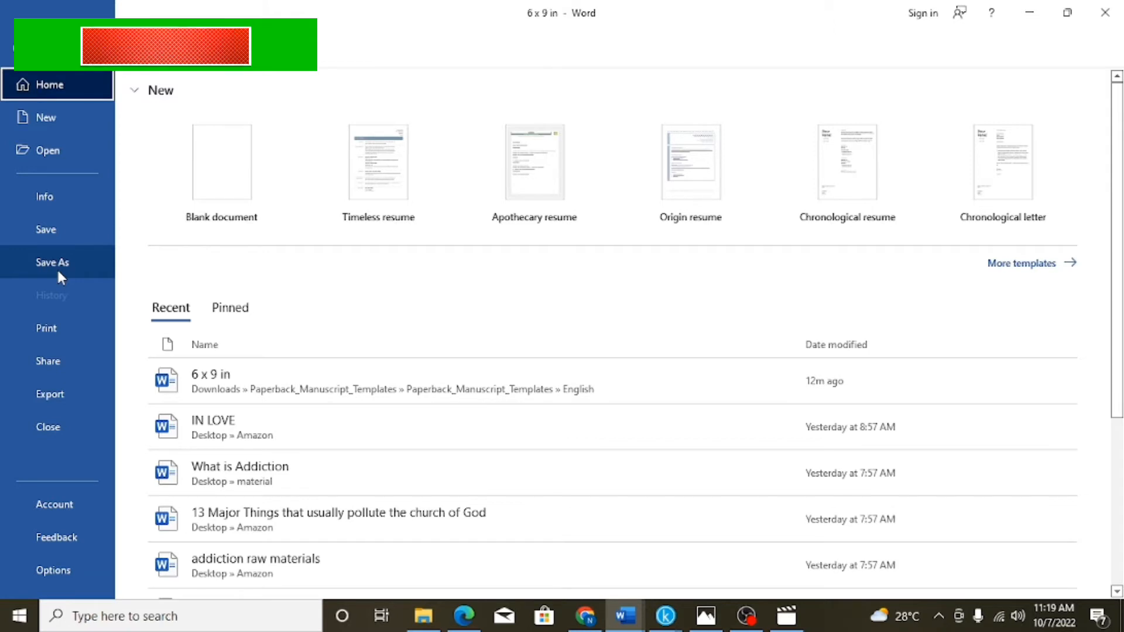
click(64, 234)
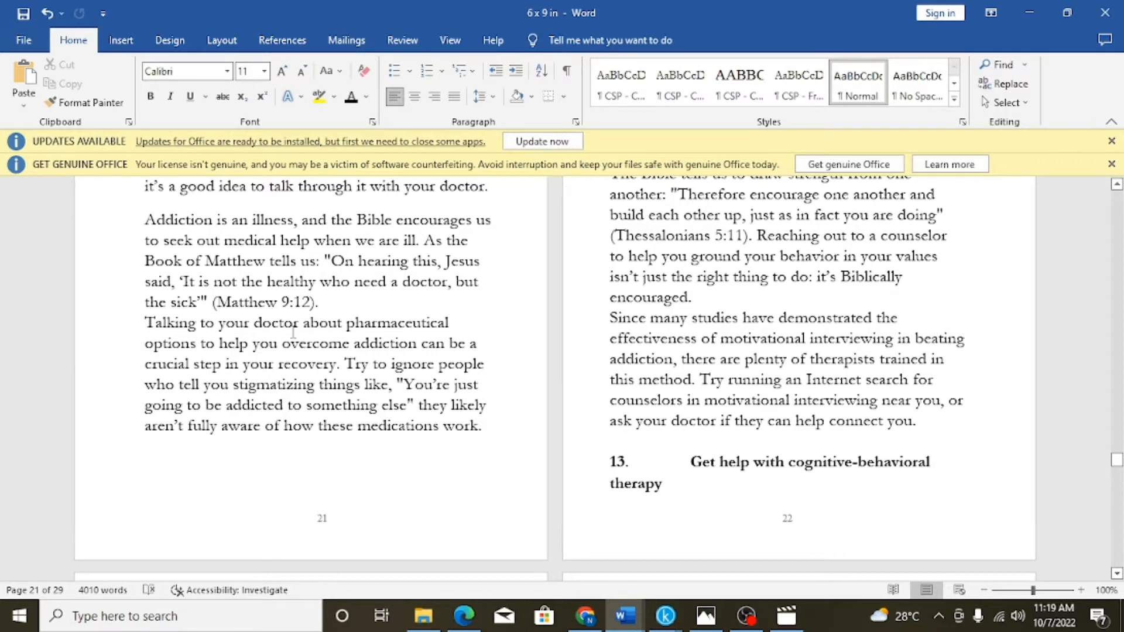
scroll(293, 332, up, 8)
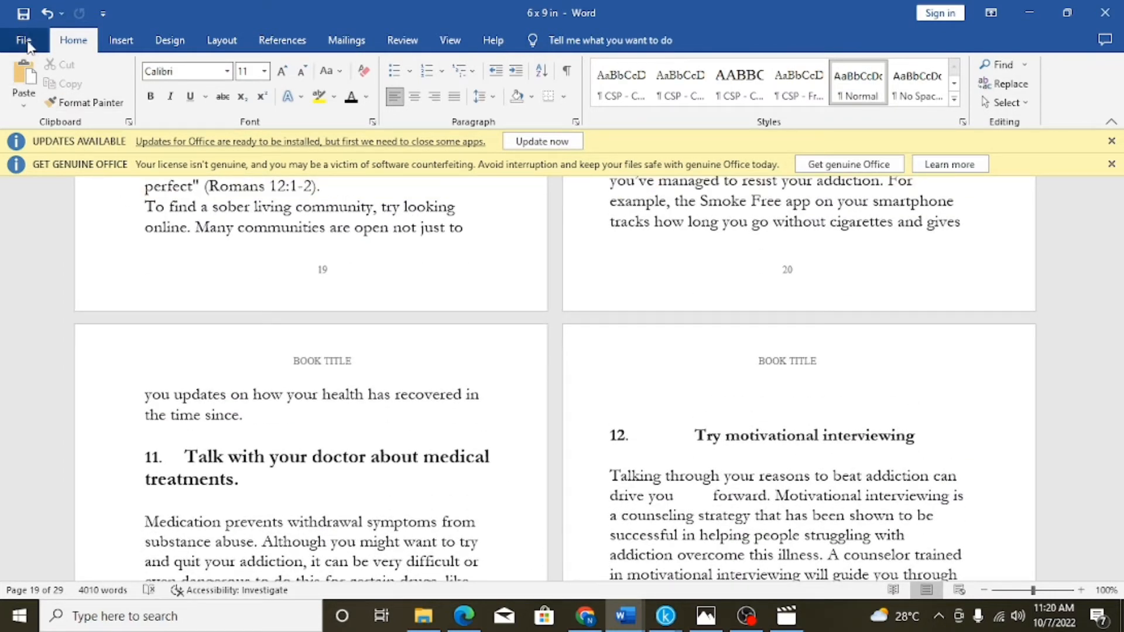
Save a copy of the manuscript in the Documents folder as a Word document named 6 x 9 in ADDICTION
click(25, 41)
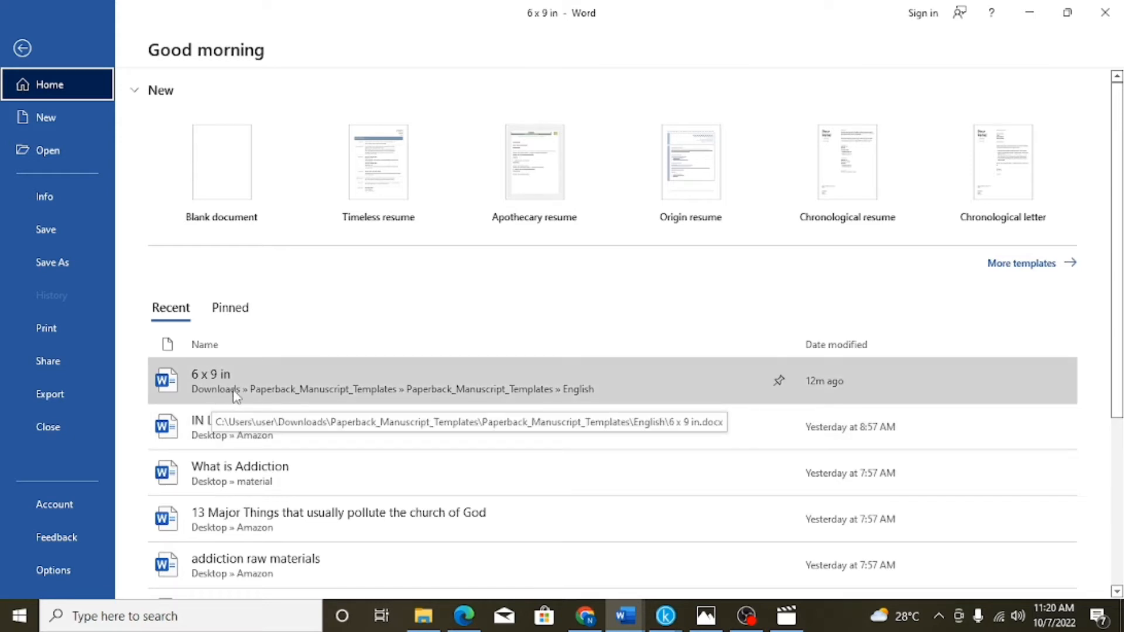
click(69, 263)
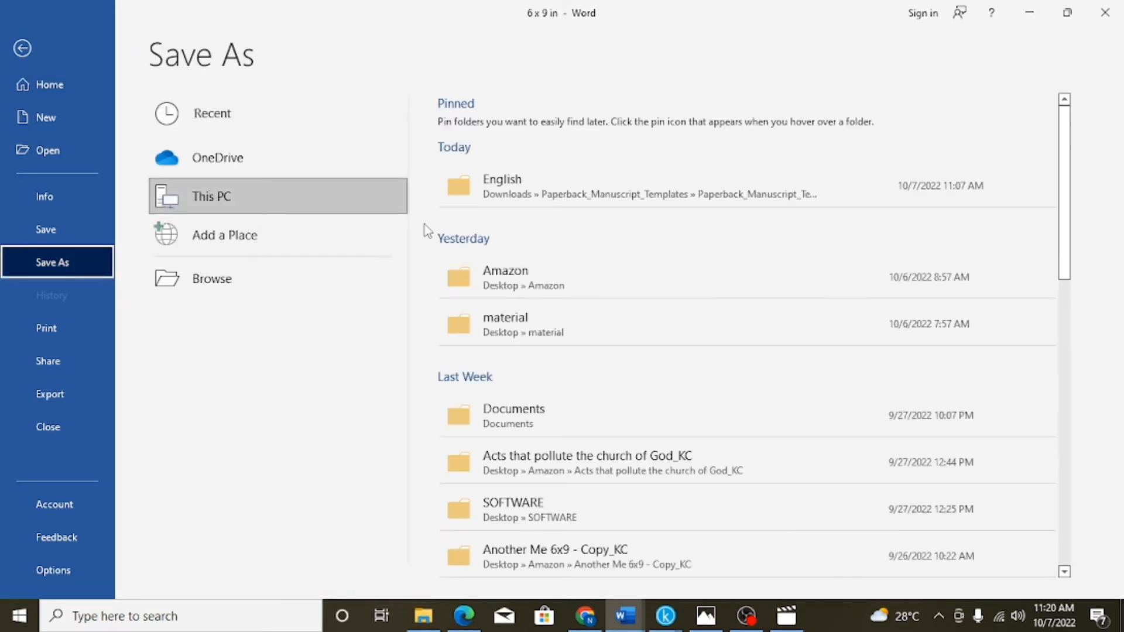
click(535, 413)
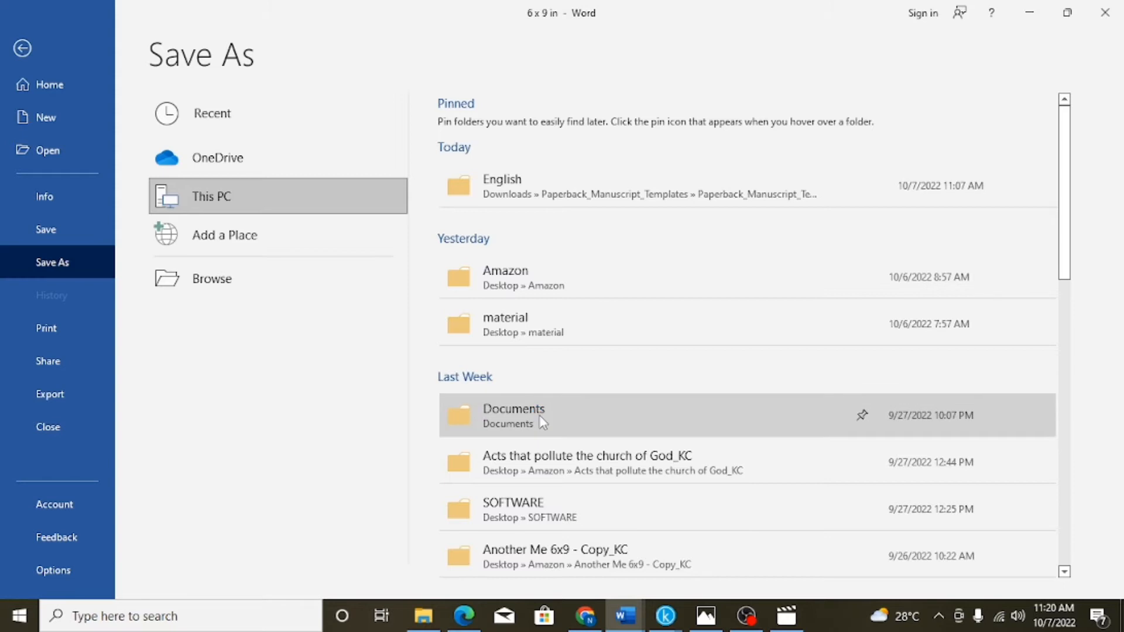
click(541, 417)
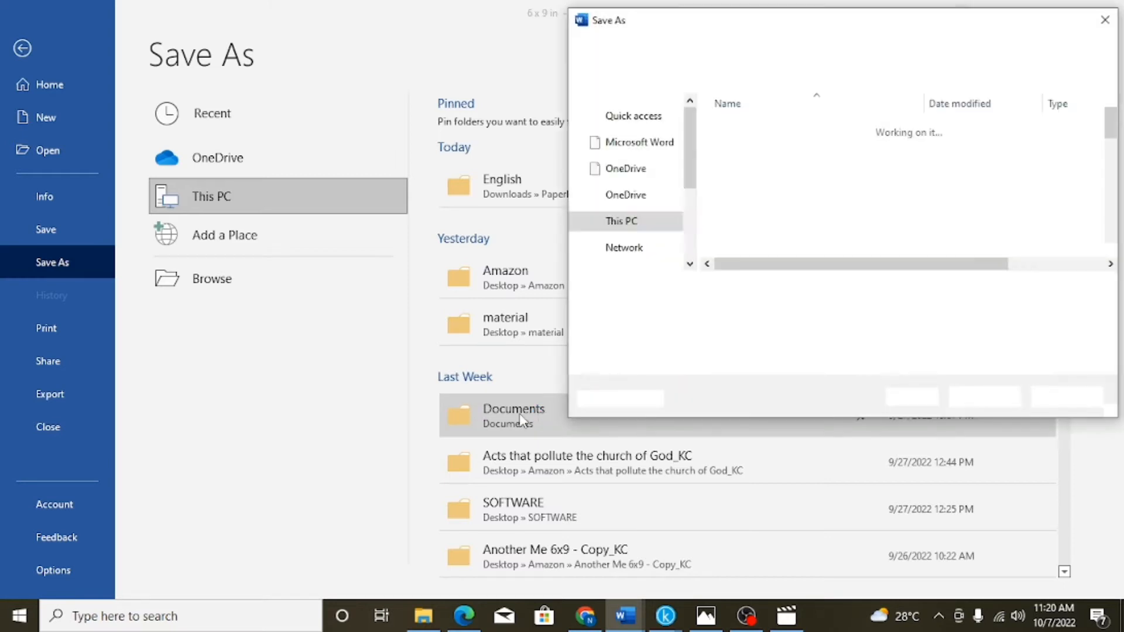
click(712, 291)
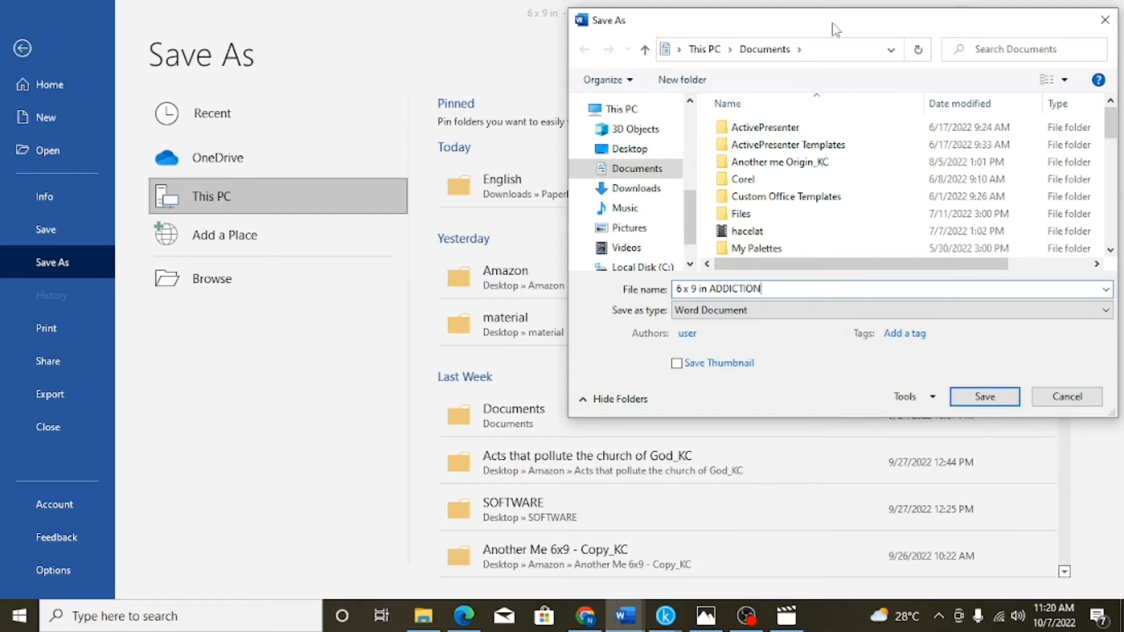
click(985, 398)
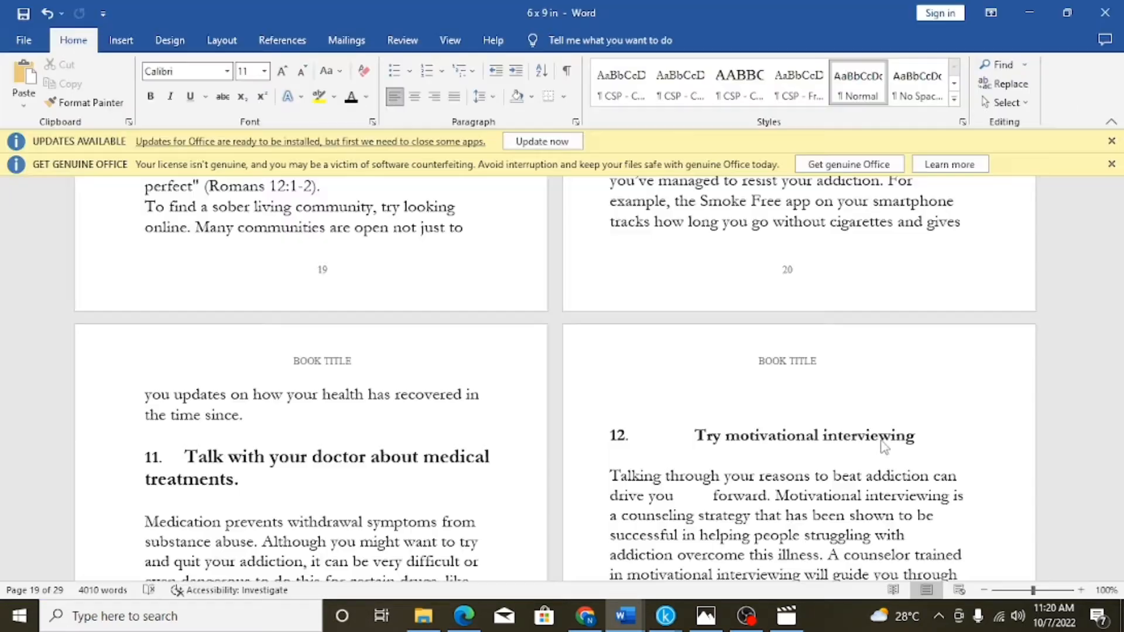
Switch to the KDP paperback content page in Chrome and upload 6 x 9 in ADDICTION from Documents as the paperback manuscript
click(585, 616)
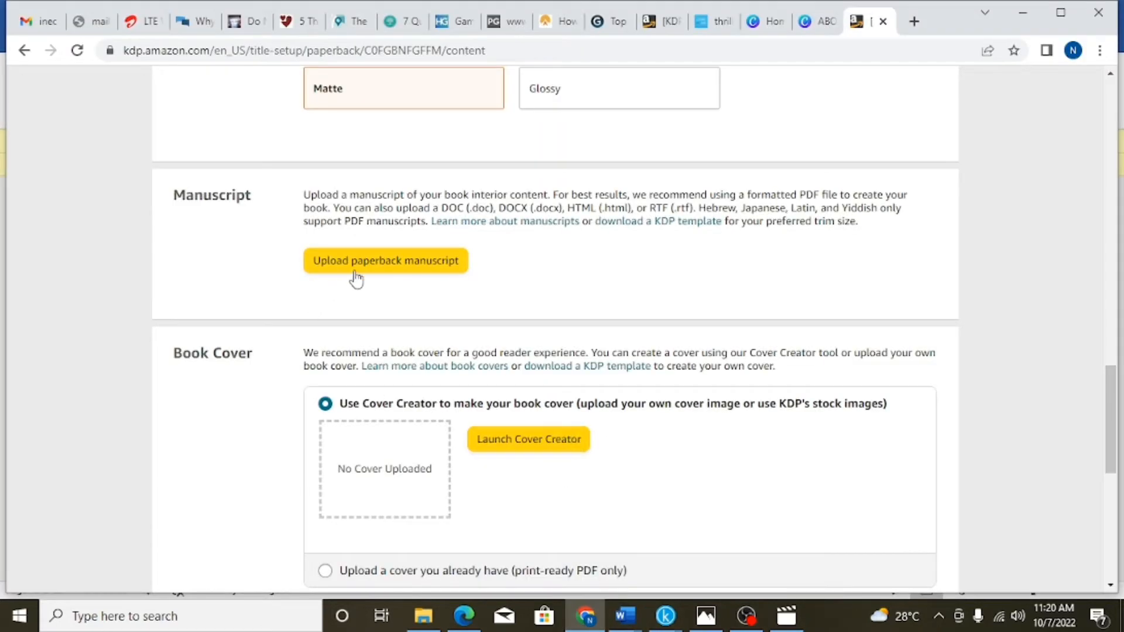
click(400, 260)
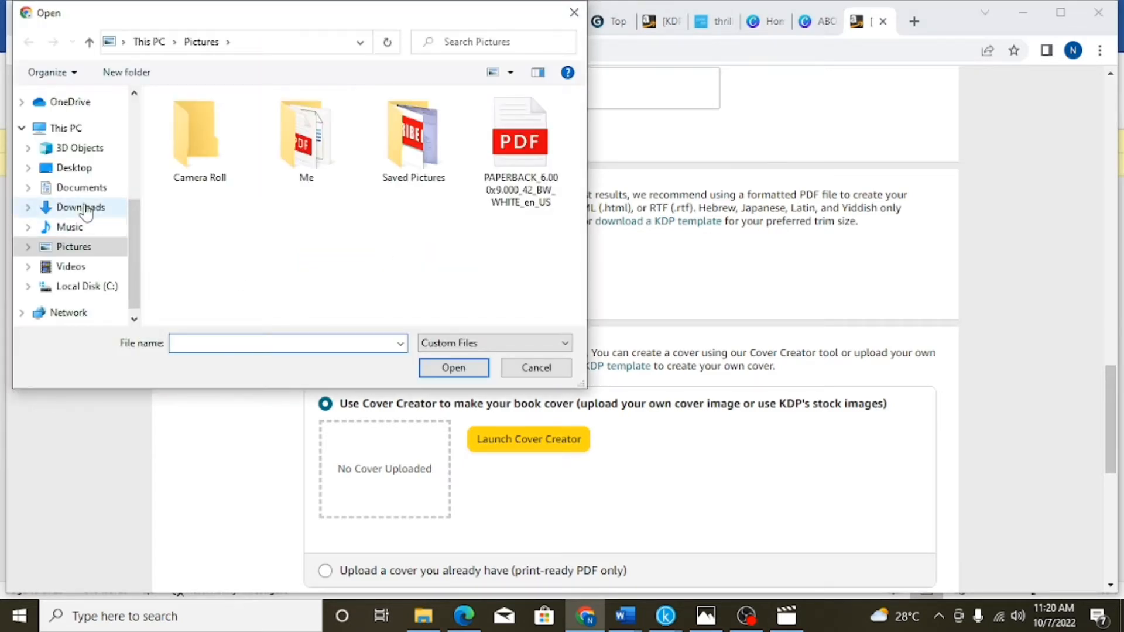
click(87, 209)
click(95, 193)
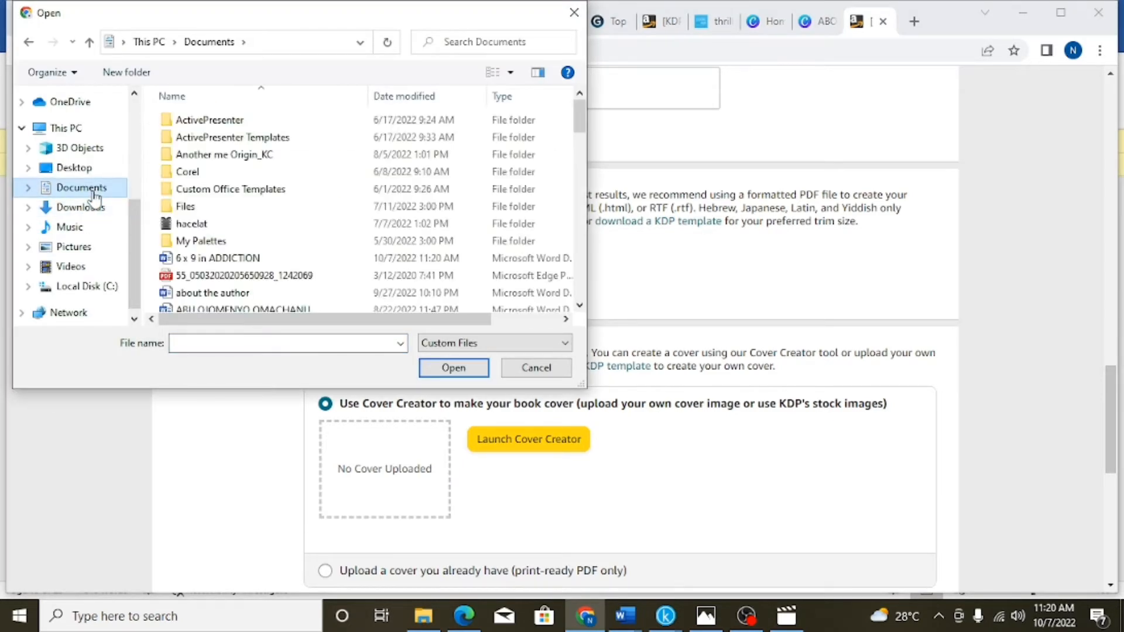
click(235, 259)
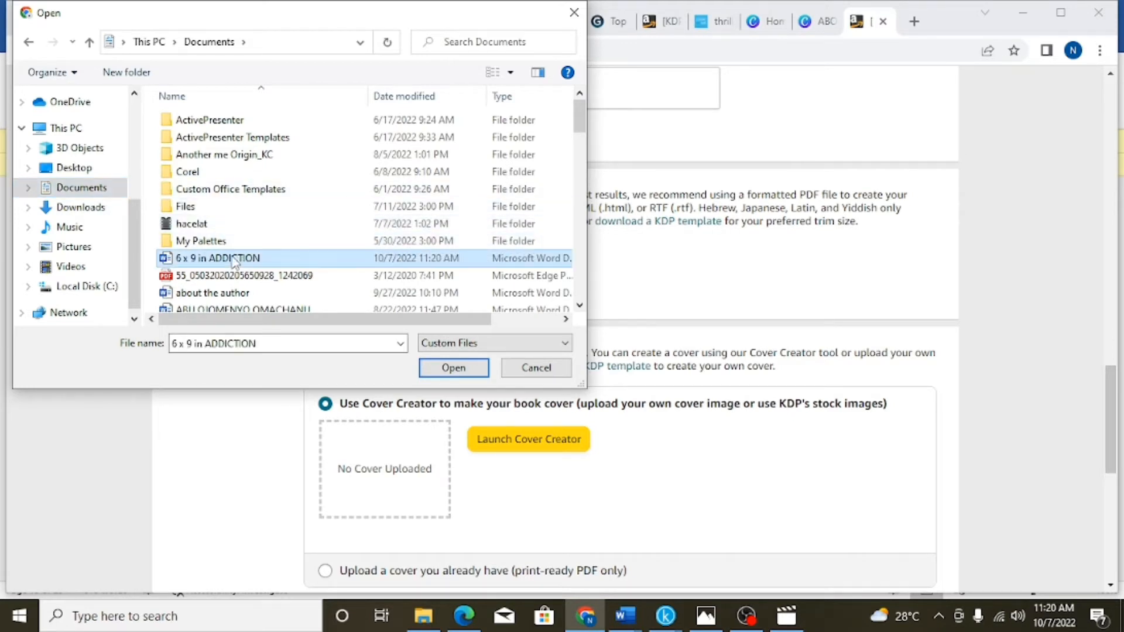
click(452, 368)
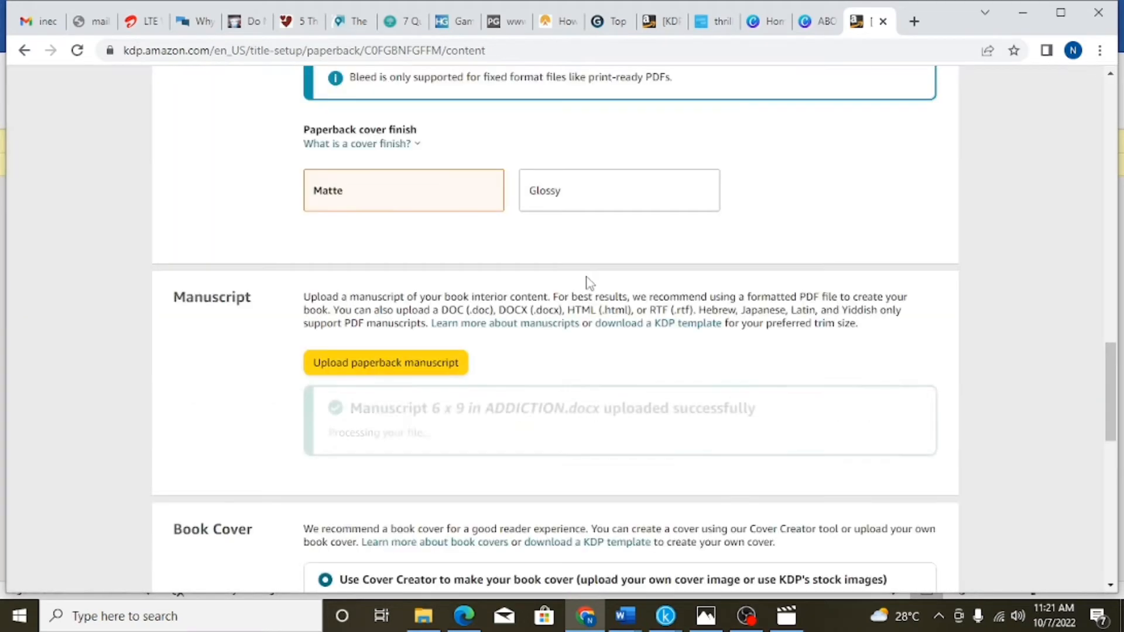
Set the Book Cover option to "Upload a cover you already have (print-ready PDF only)"
scroll(630, 341, down, 5)
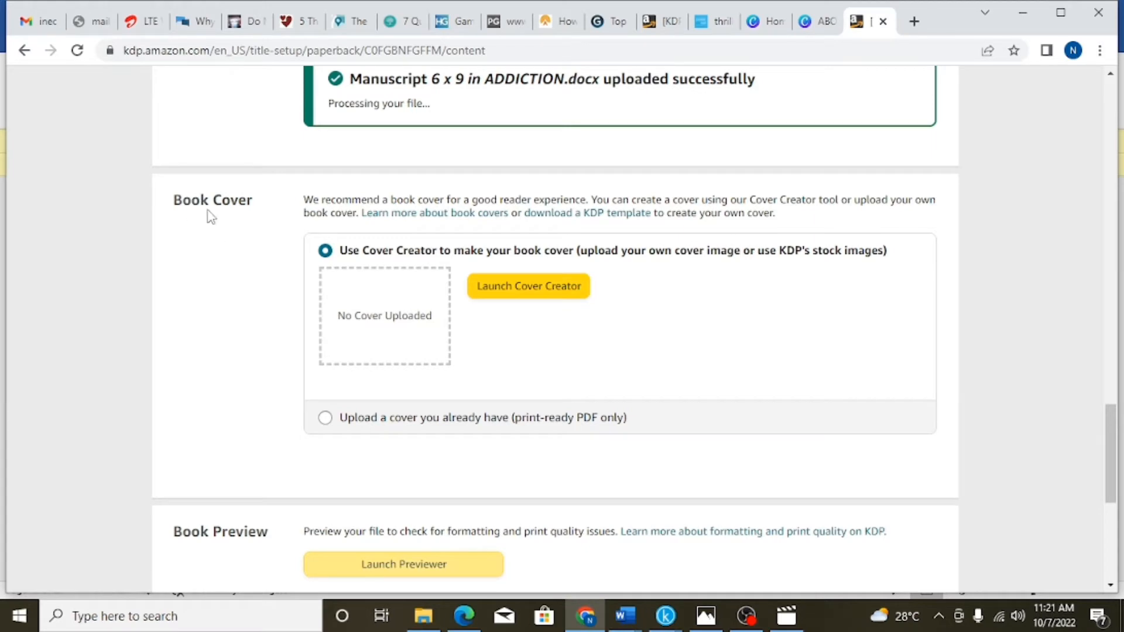
scroll(462, 323, down, 6)
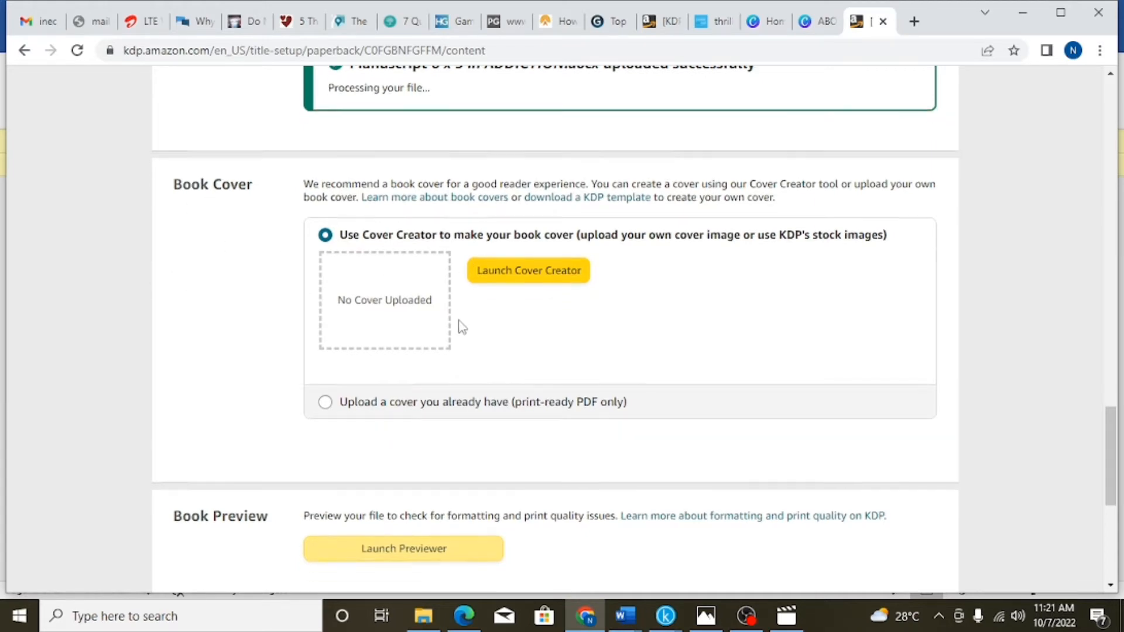
scroll(462, 322, up, 6)
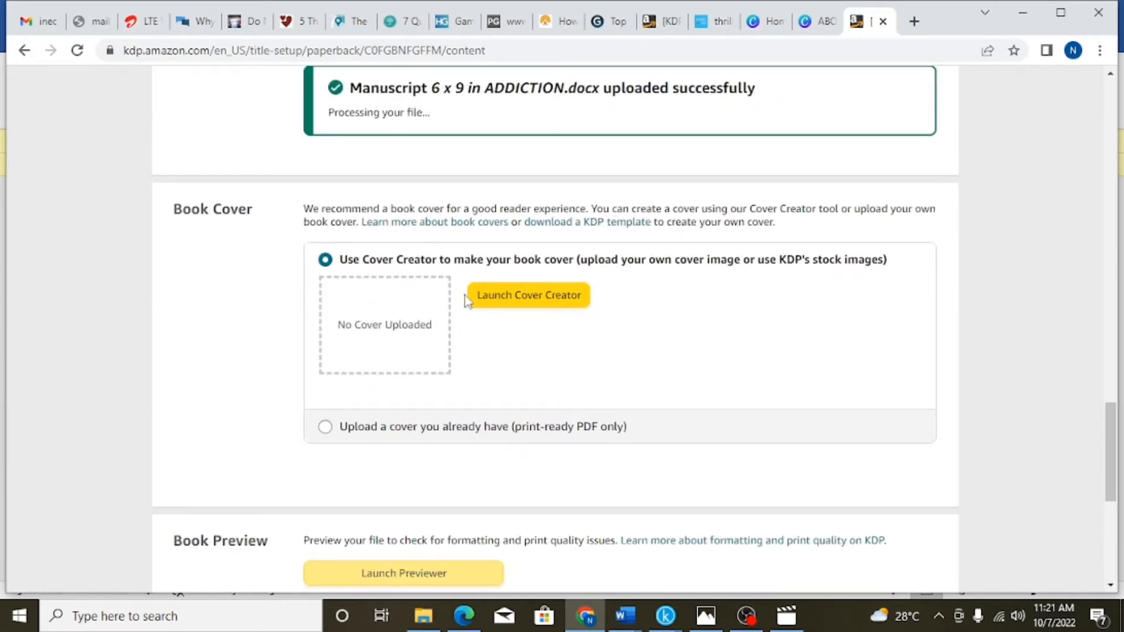
click(325, 426)
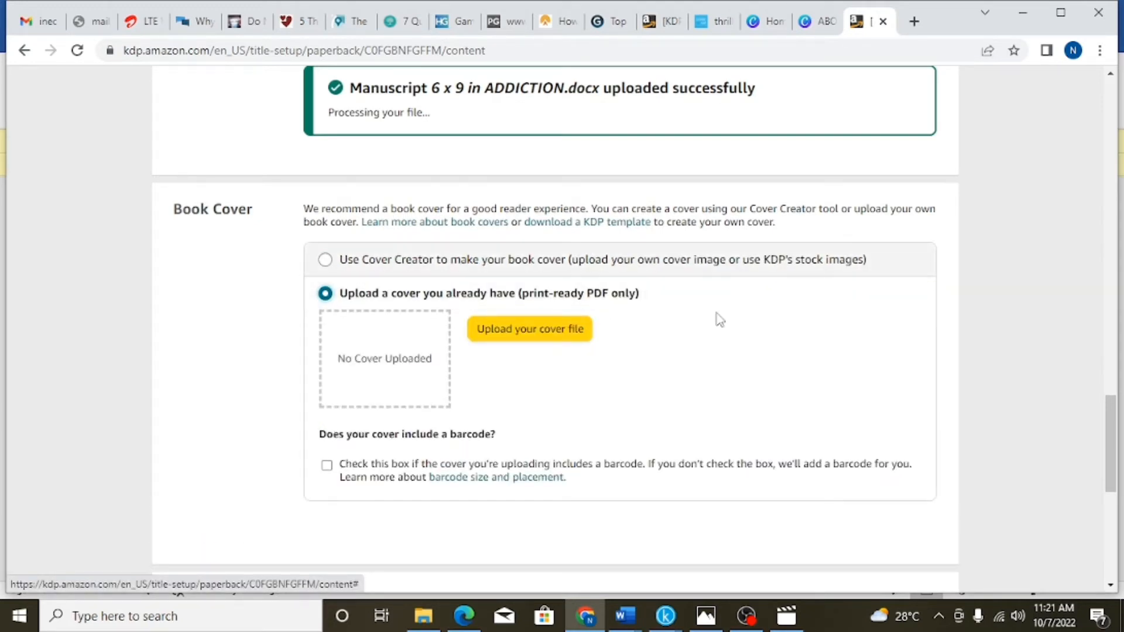
Switch to the Canva home page and check the overall dimensions and spine width on the 6 x 9 in paperback cover template image in Photos
click(766, 21)
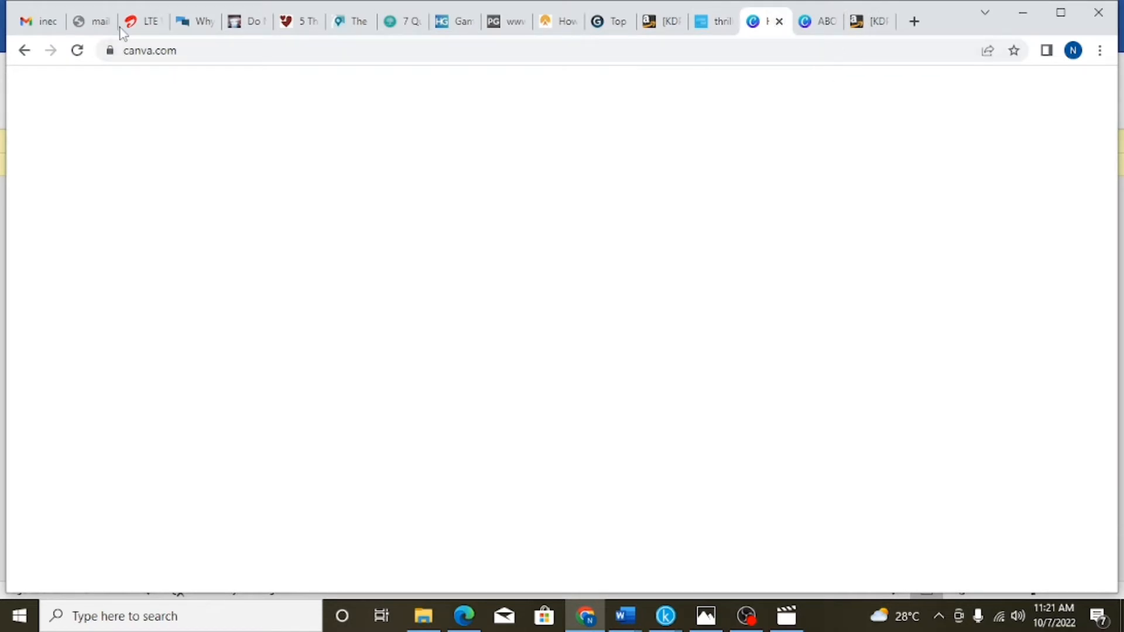
scroll(595, 219, down, 4)
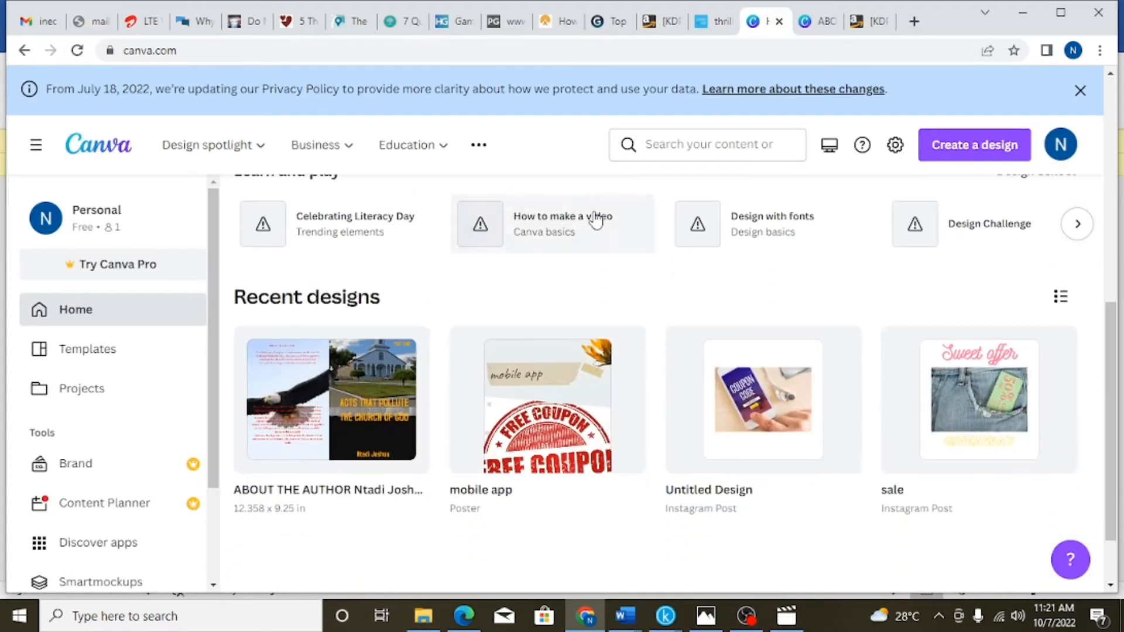
scroll(594, 217, up, 6)
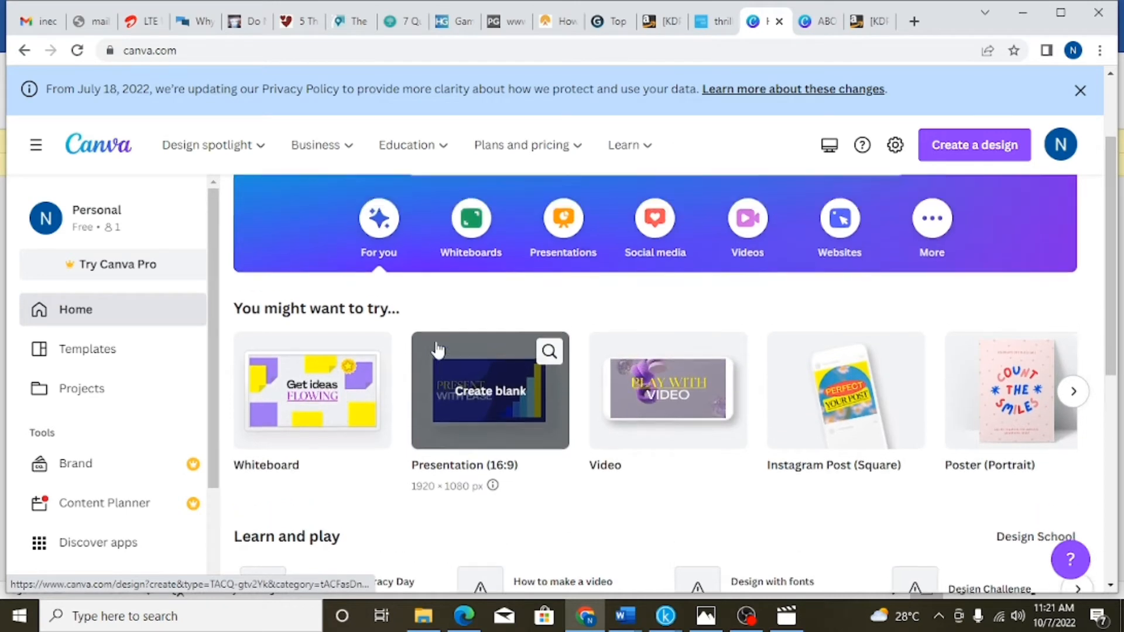
scroll(437, 349, up, 1)
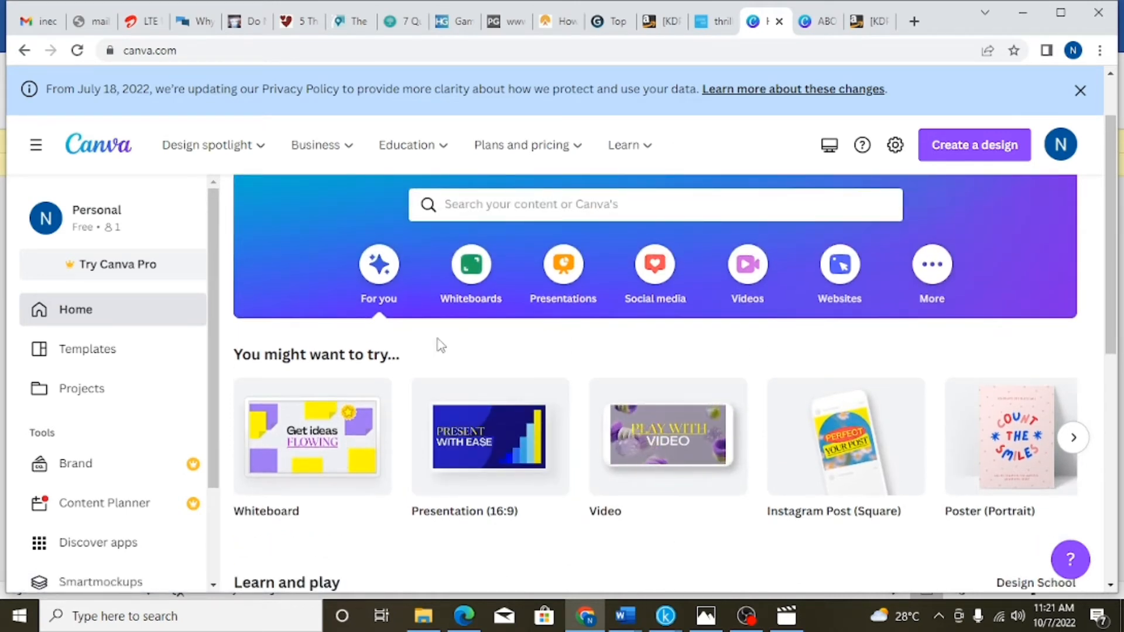
click(705, 614)
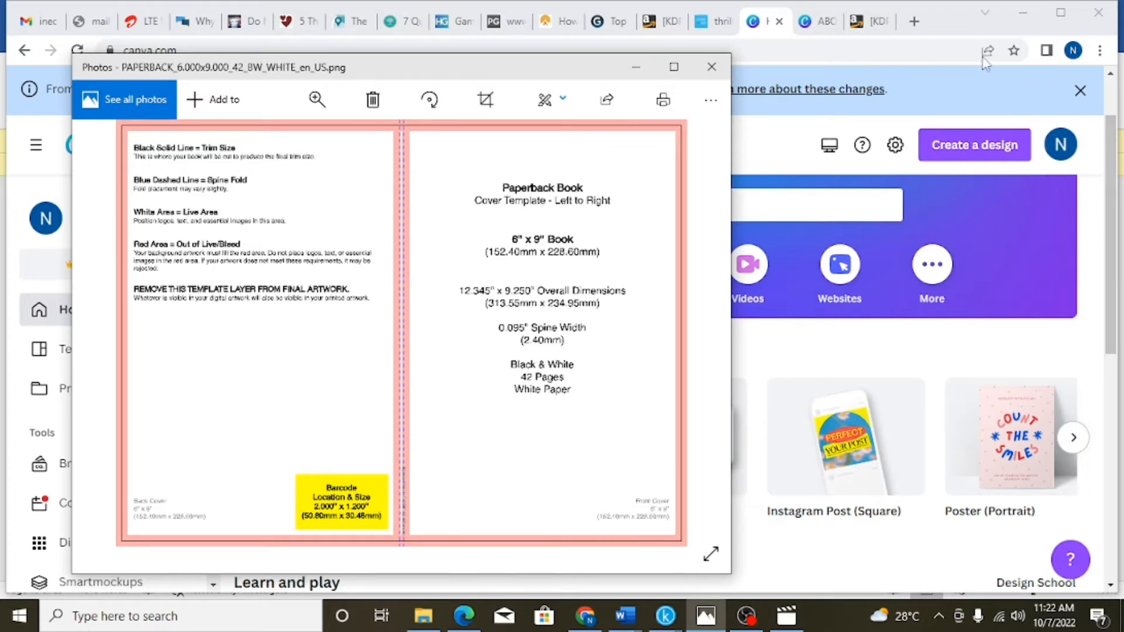
click(953, 6)
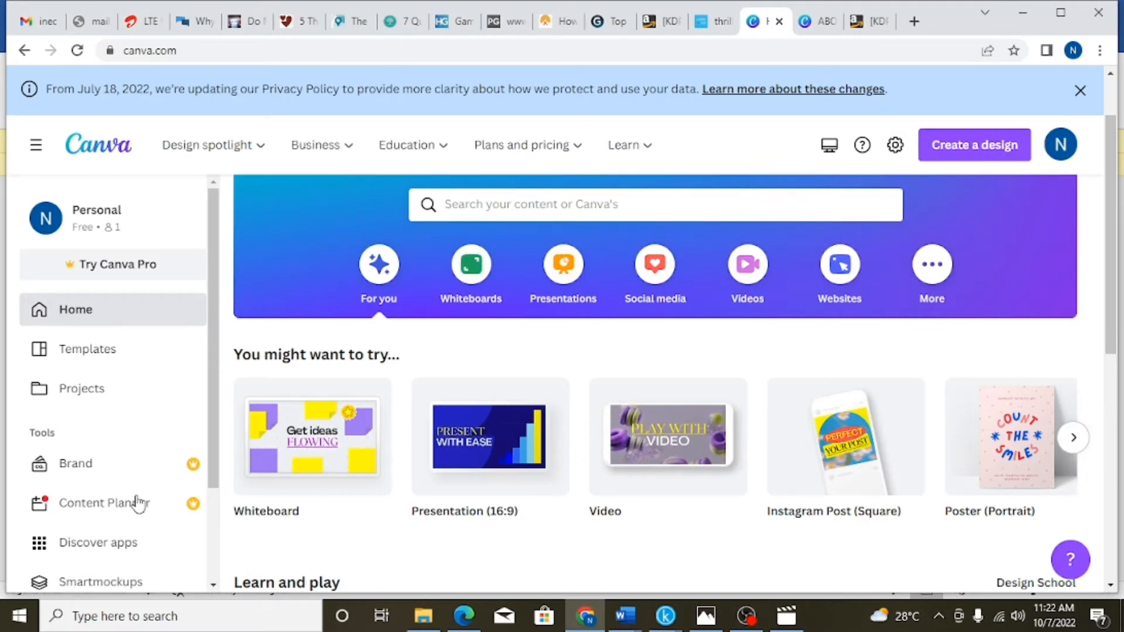
Start creating a new Canva design with a custom size
mouse_move(375, 470)
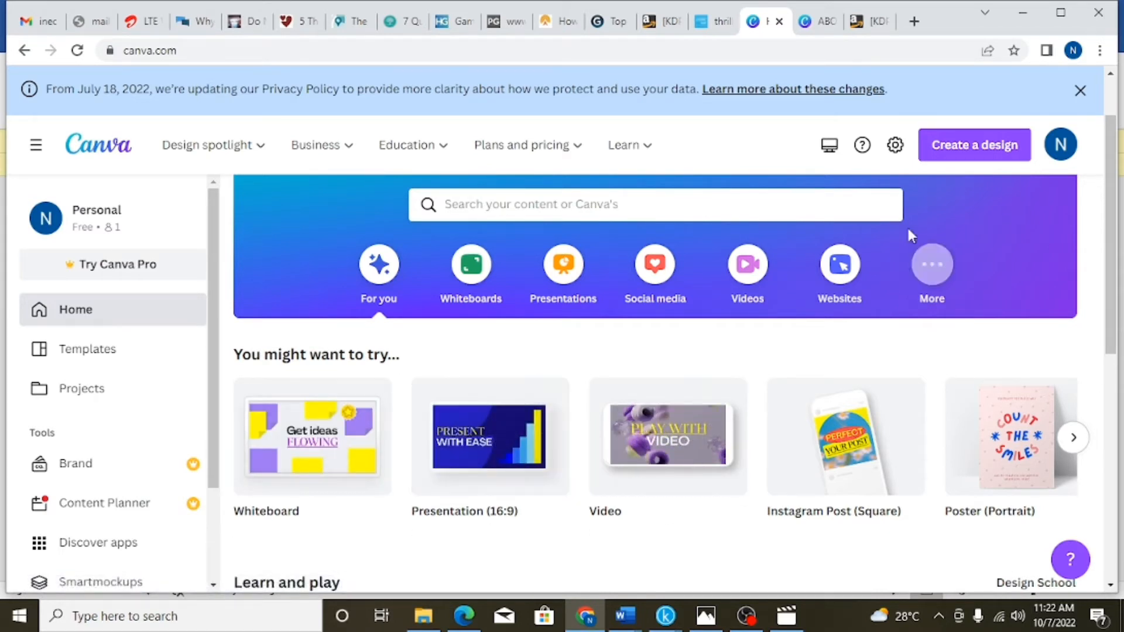
click(966, 147)
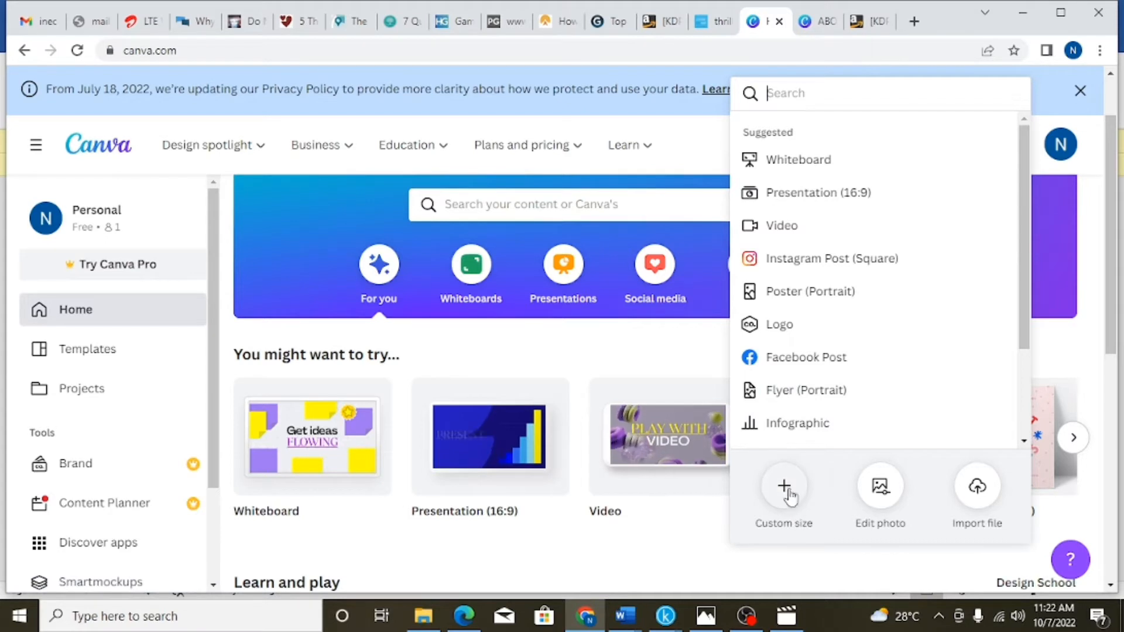
click(785, 489)
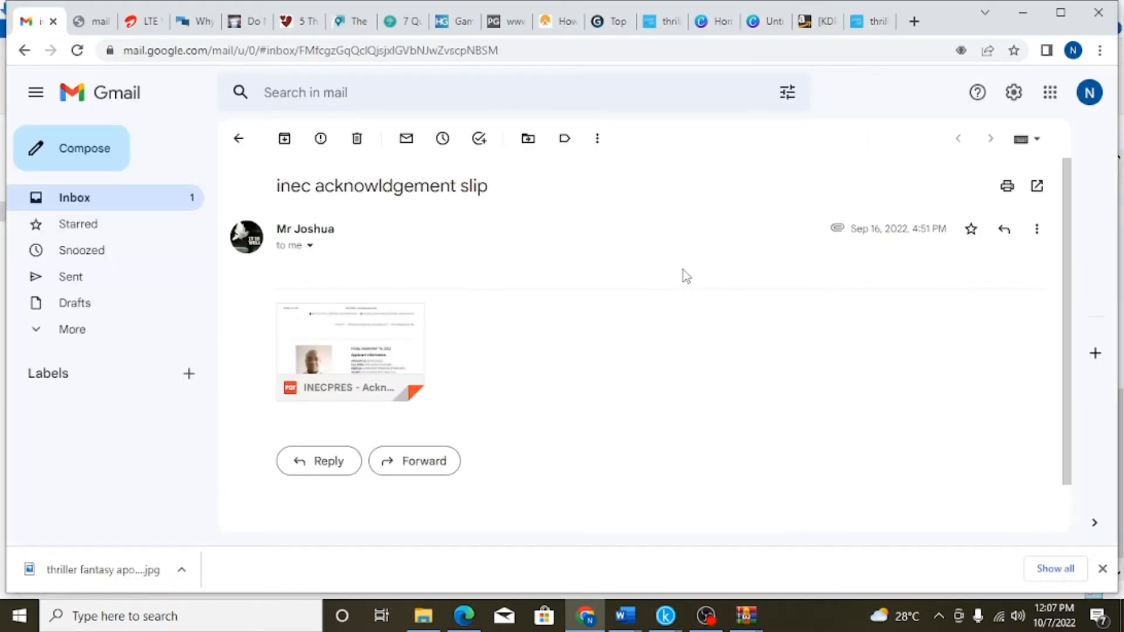
Return to the Book Cover section of the KDP paperback content page
click(805, 22)
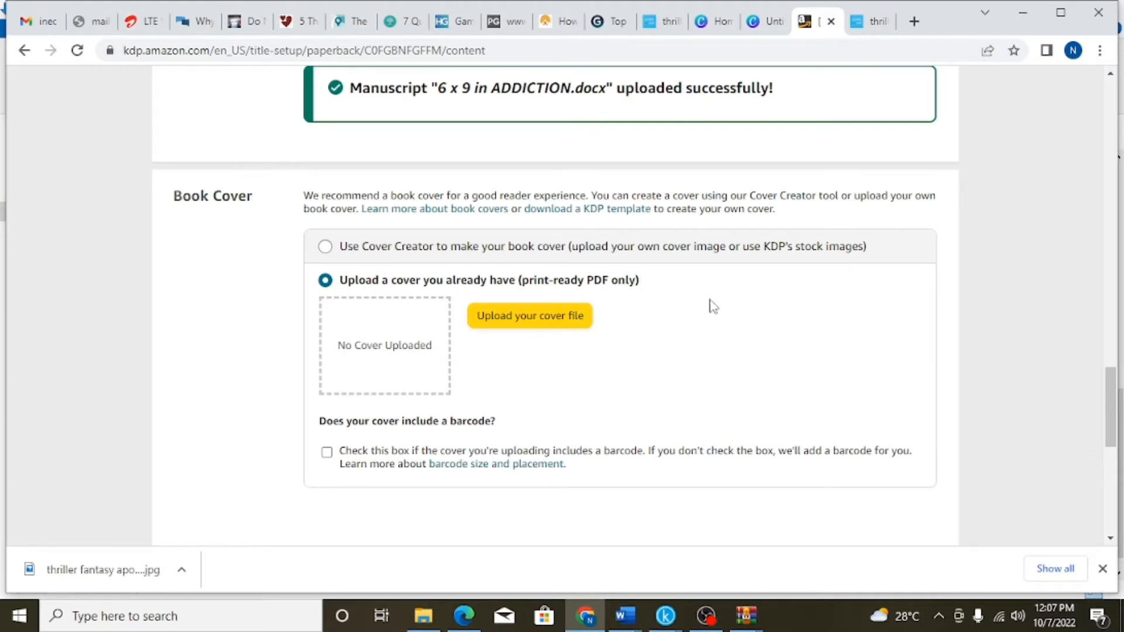
key(ctrl+1)
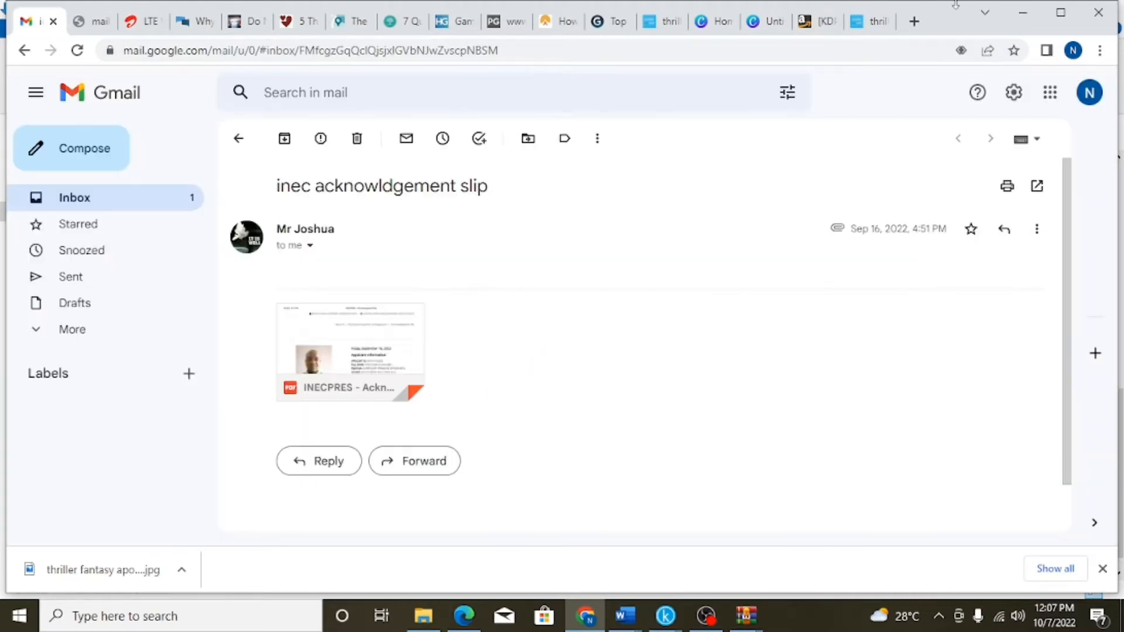
click(817, 21)
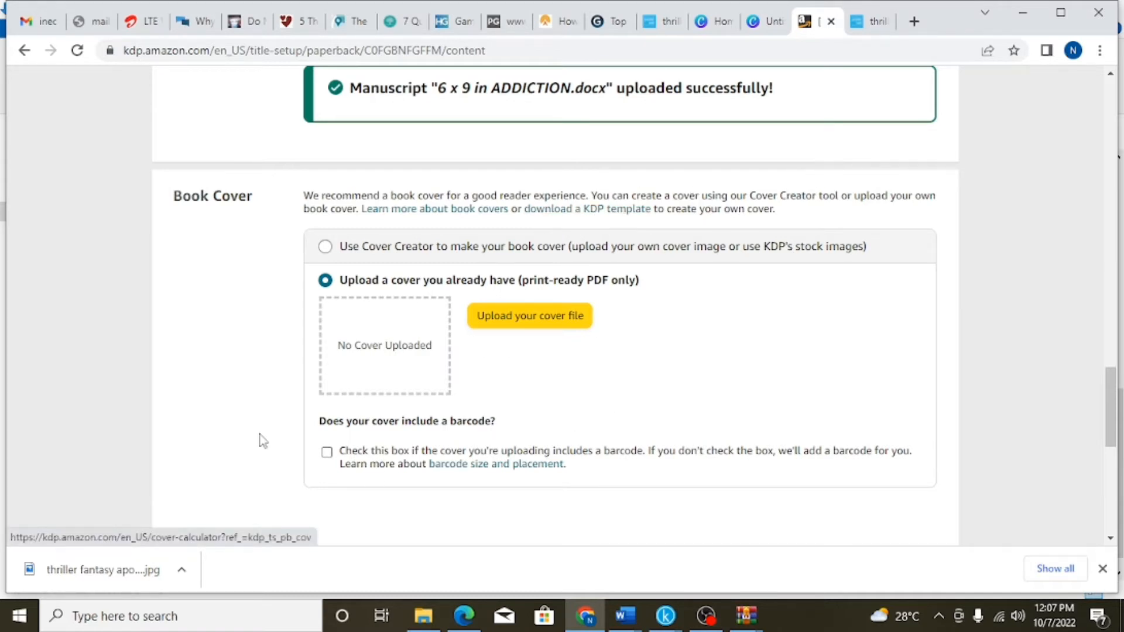
Locate the paperback cover template archive in Downloads and examine the template PDF's overall dimensions, spine width, page count and paper type in Edge
click(433, 623)
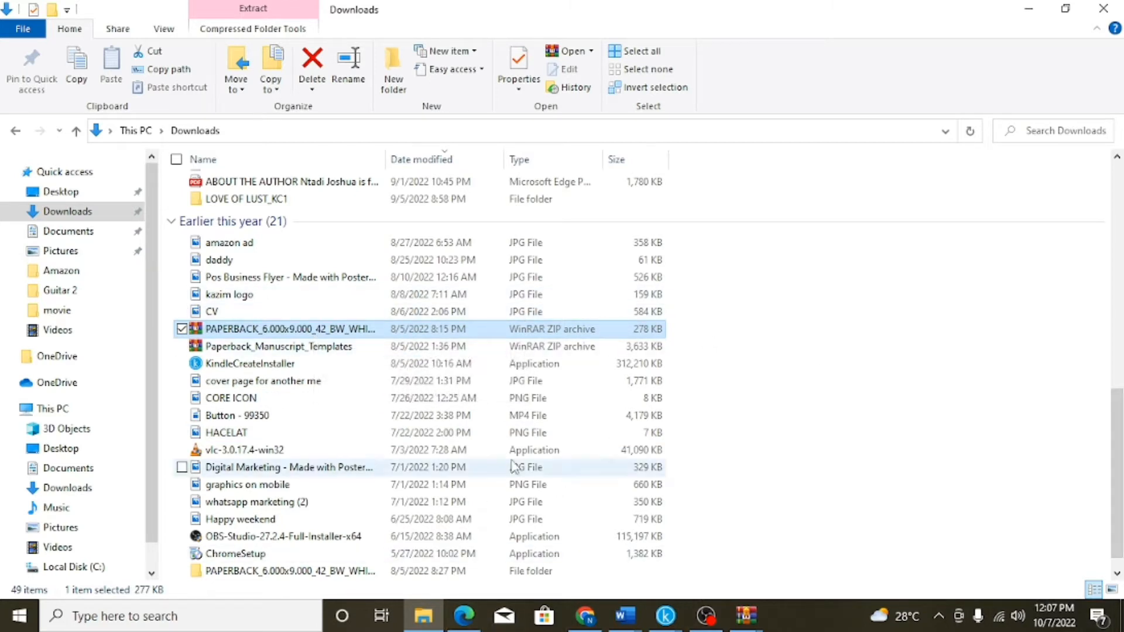
click(742, 623)
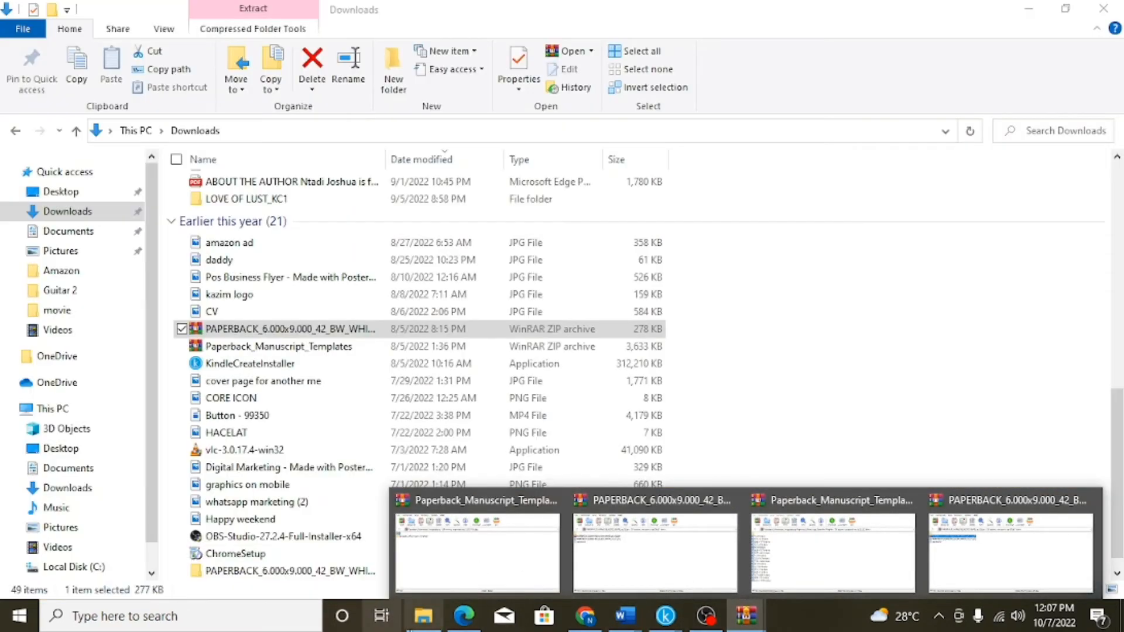
click(459, 622)
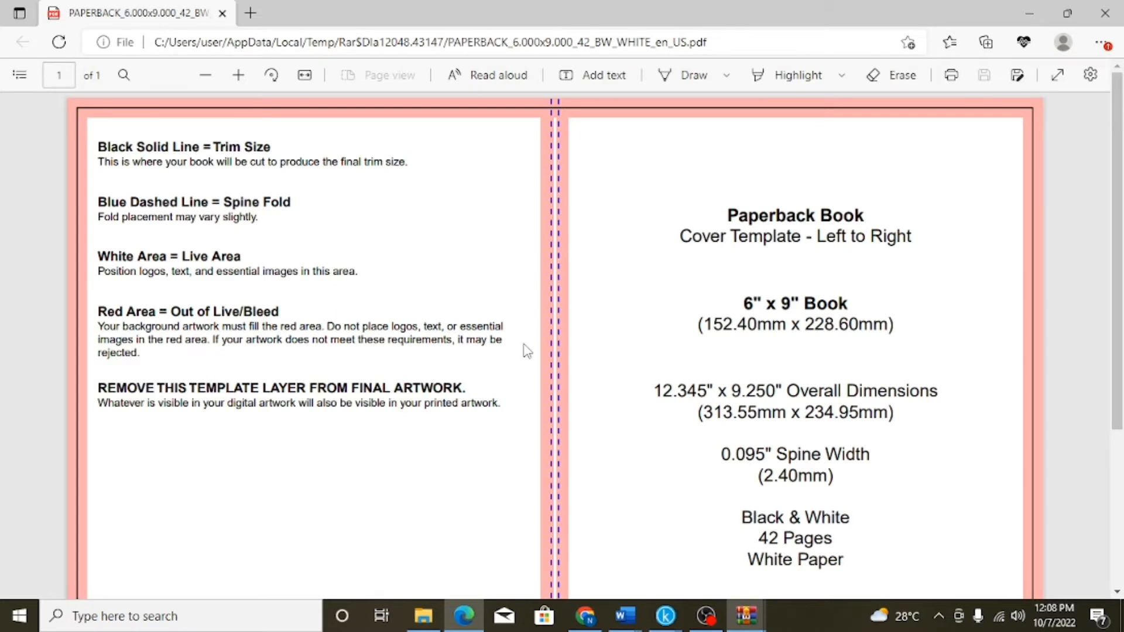
scroll(765, 375, down, 3)
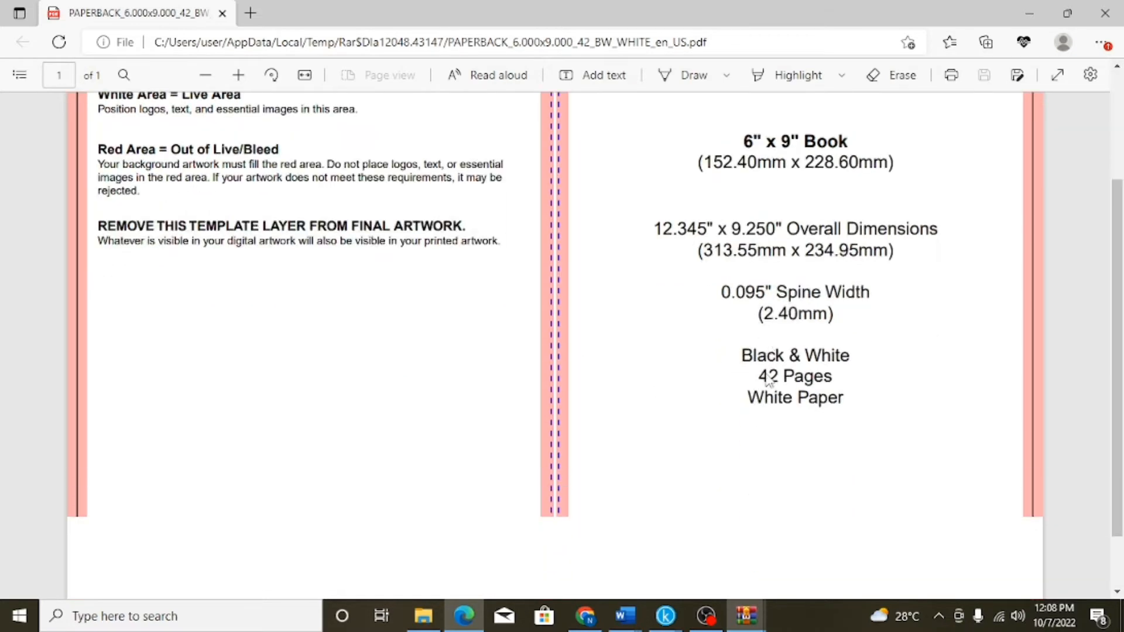
scroll(766, 373, up, 3)
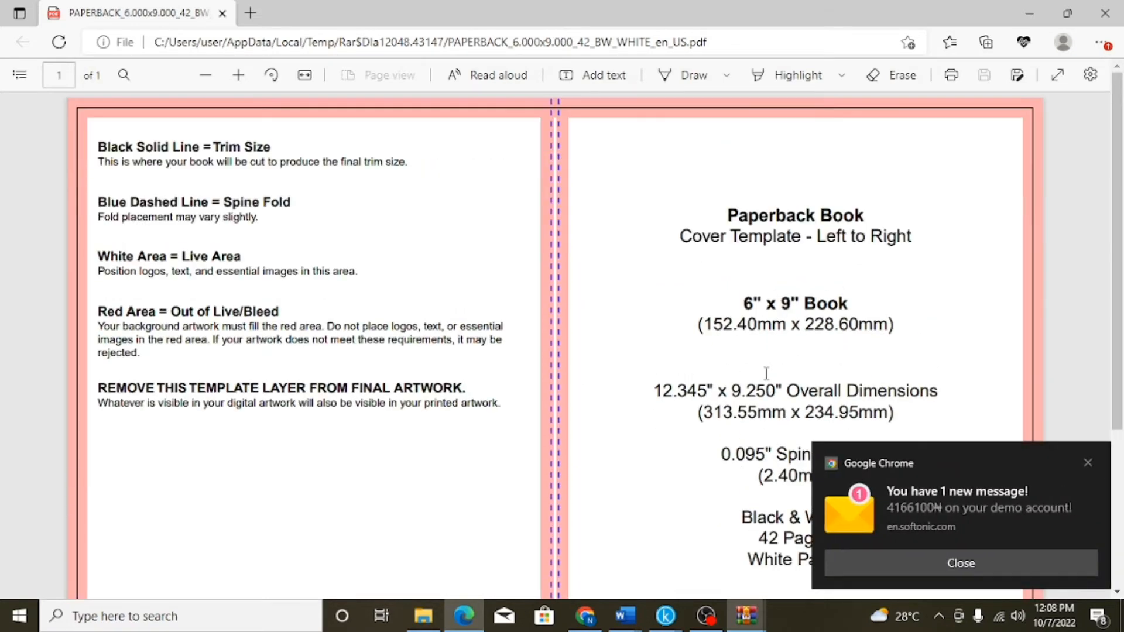
click(922, 566)
scroll(741, 409, down, 2)
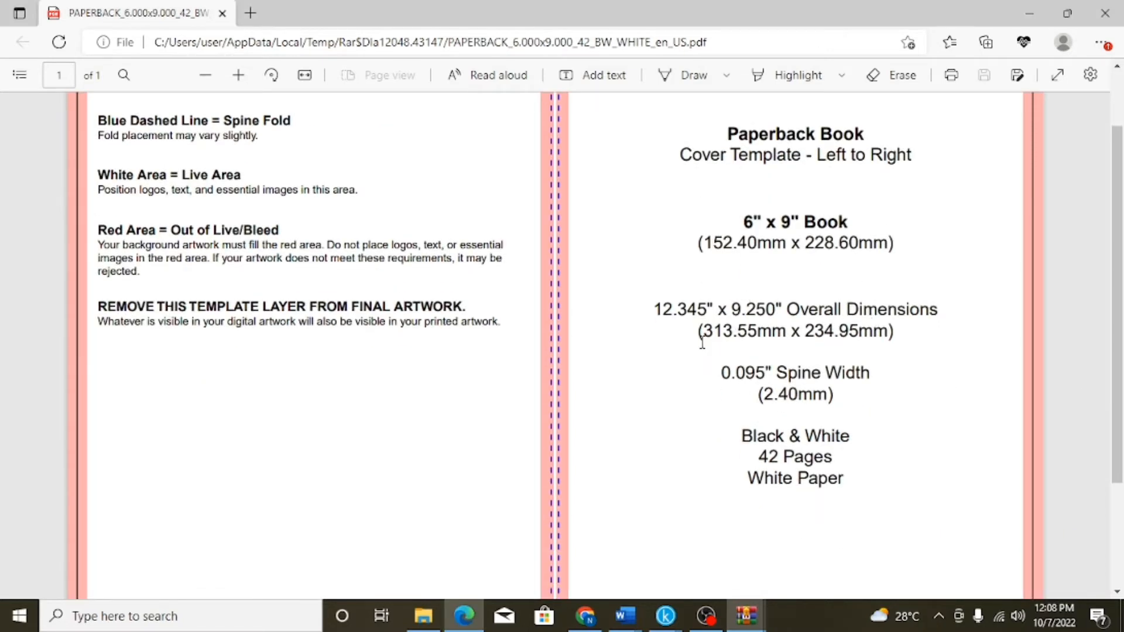
scroll(729, 363, up, 2)
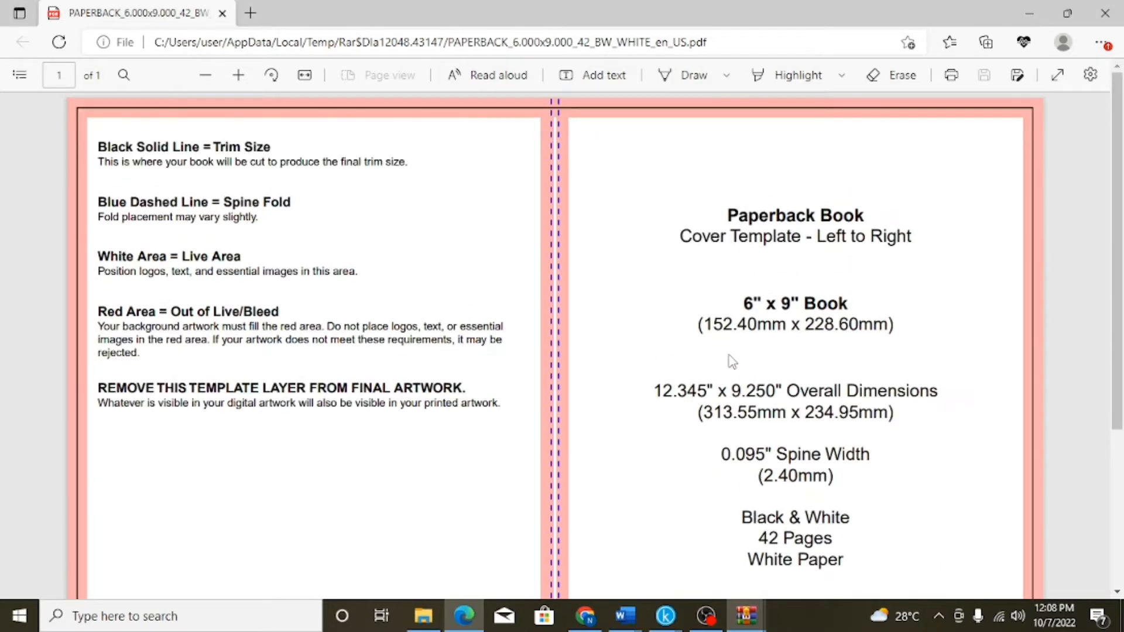
click(1029, 13)
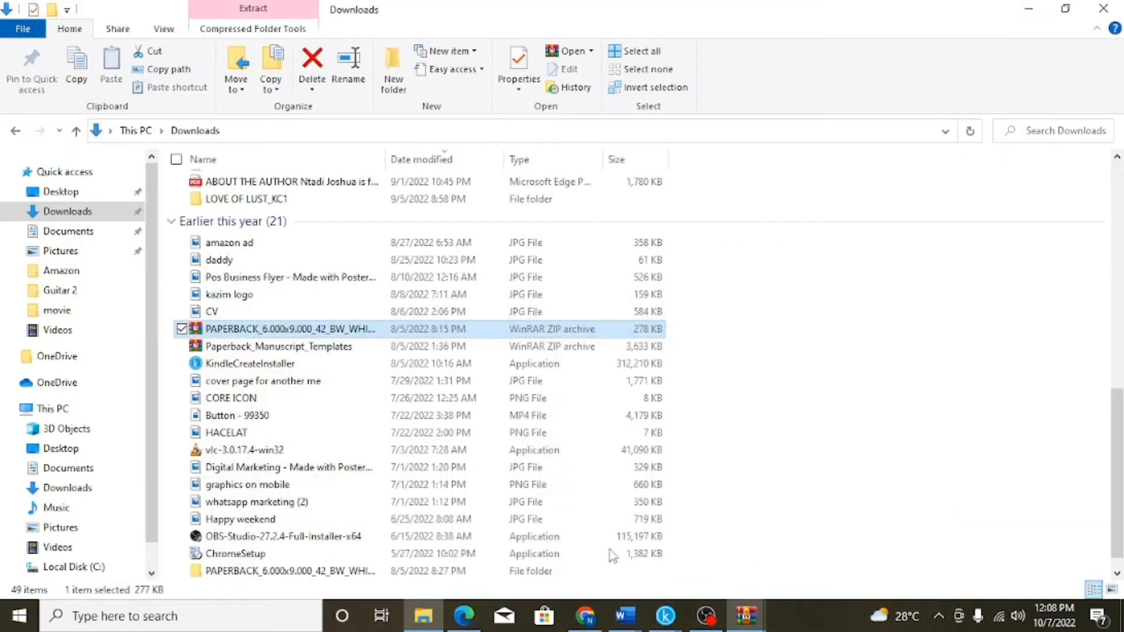
Switch back to the KDP paperback content page in Chrome and review its Manuscript and Book Cover sections
click(586, 615)
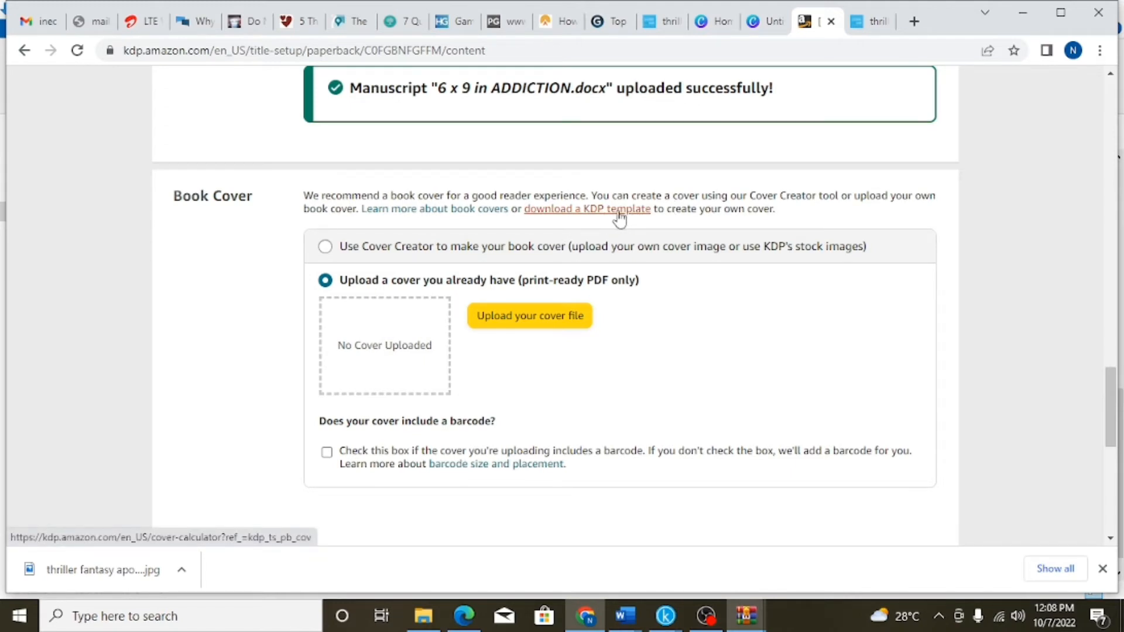
scroll(619, 217, up, 5)
scroll(618, 234, down, 2)
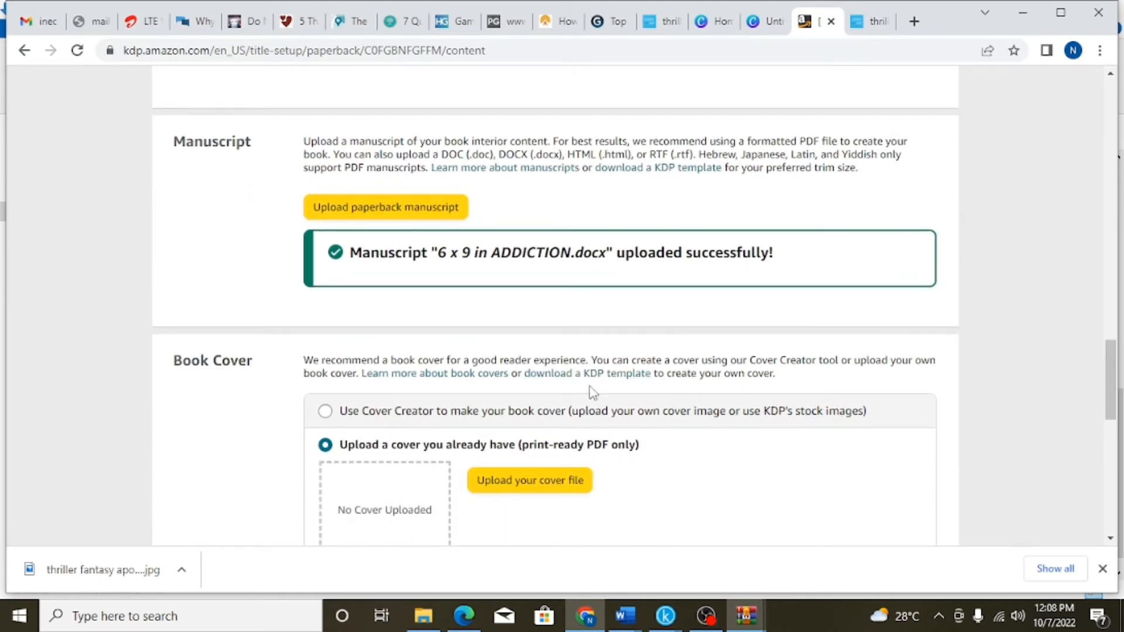
scroll(622, 281, up, 2)
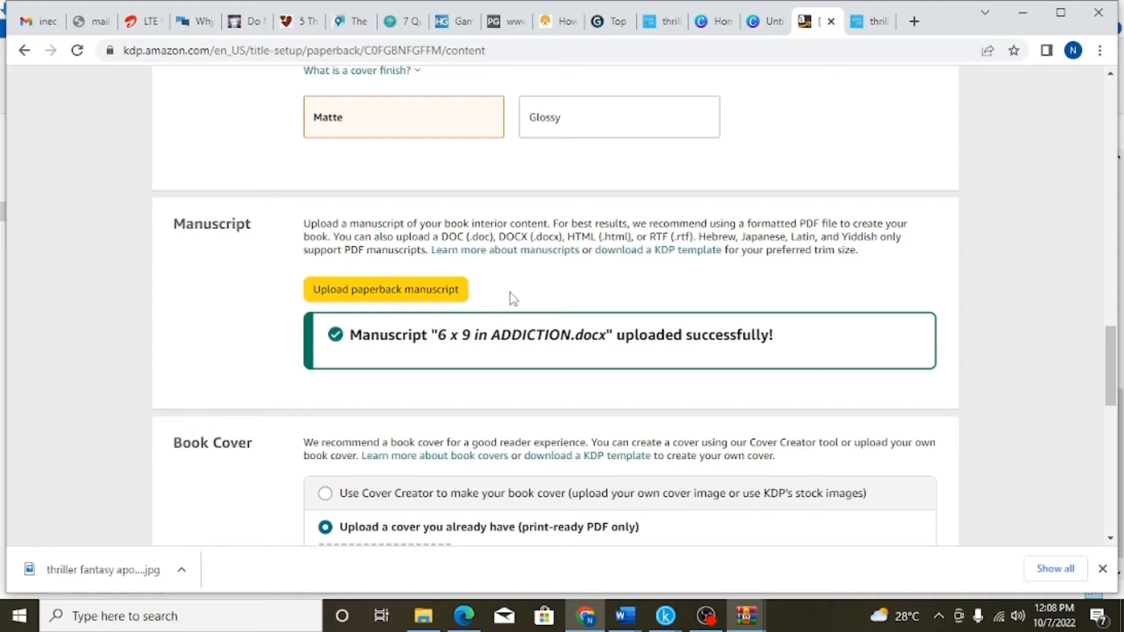
Switch to the 6 x 9 in ADDICTION manuscript in Word and look back through its pages to Chapter One, checking the page numbering
mouse_move(629, 616)
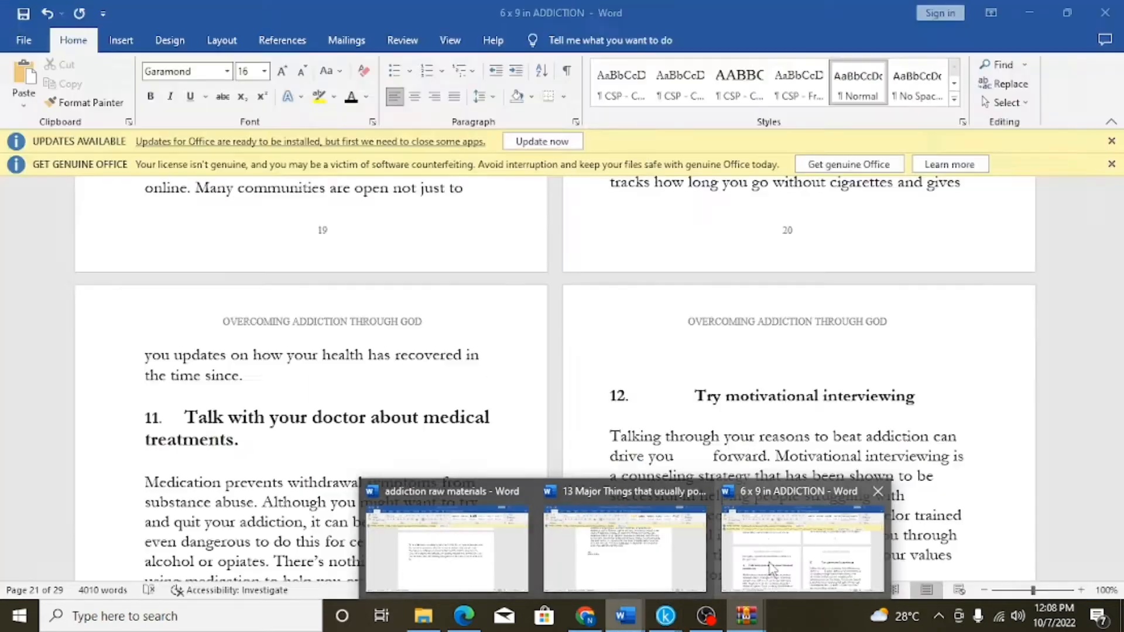
click(801, 548)
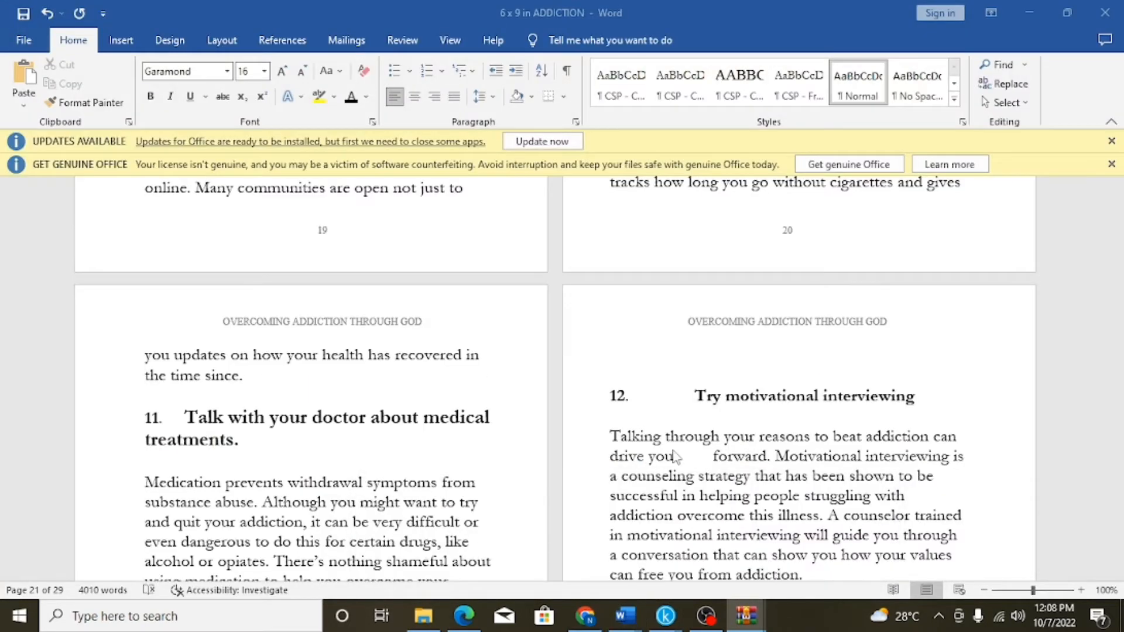
scroll(628, 372, up, 4)
scroll(628, 372, up, 10)
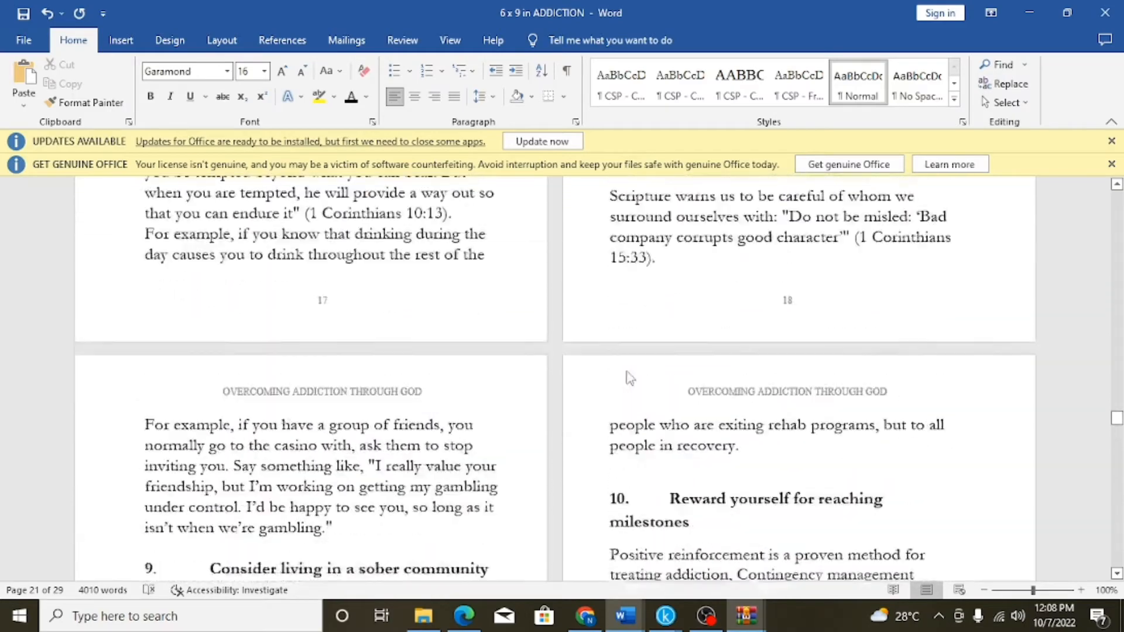
scroll(628, 371, up, 3)
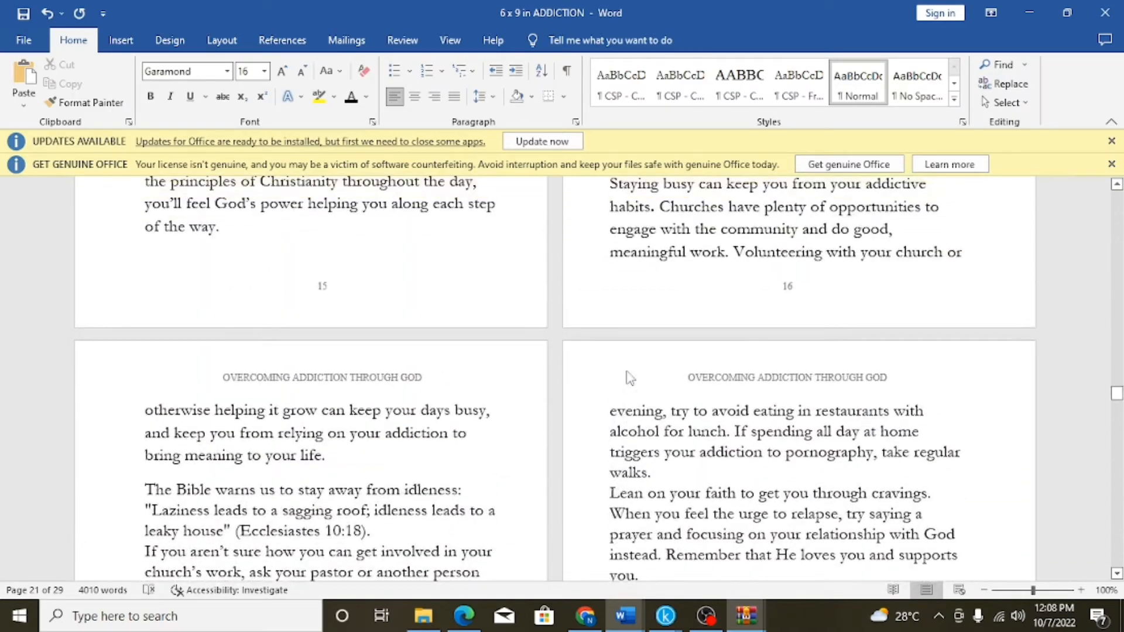
scroll(628, 374, up, 10)
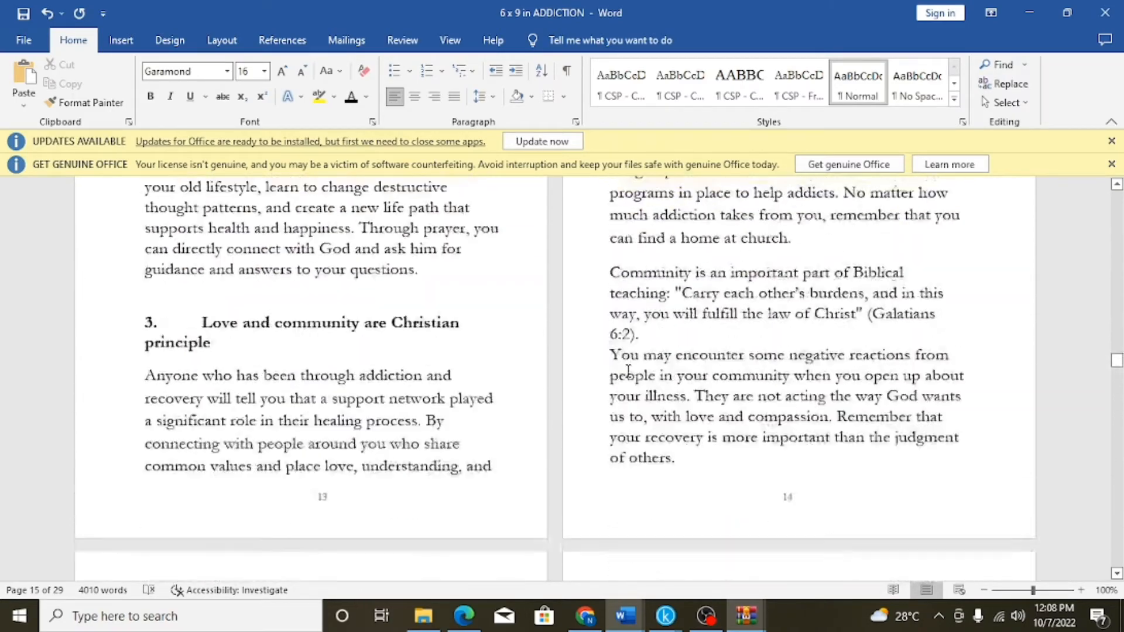
scroll(628, 372, up, 10)
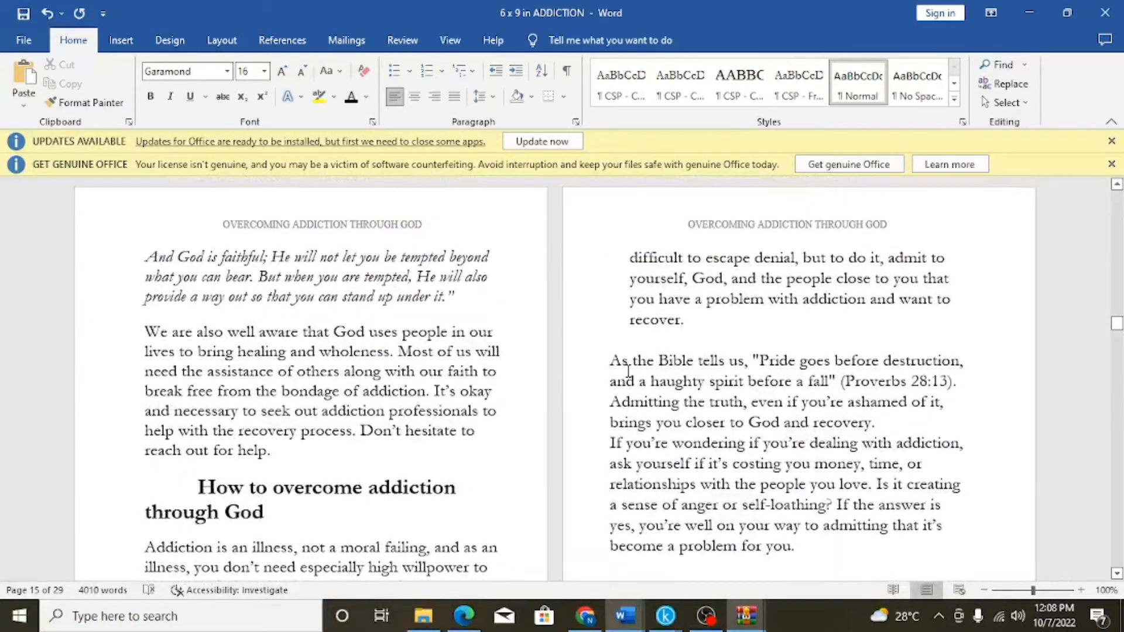
scroll(628, 375, up, 10)
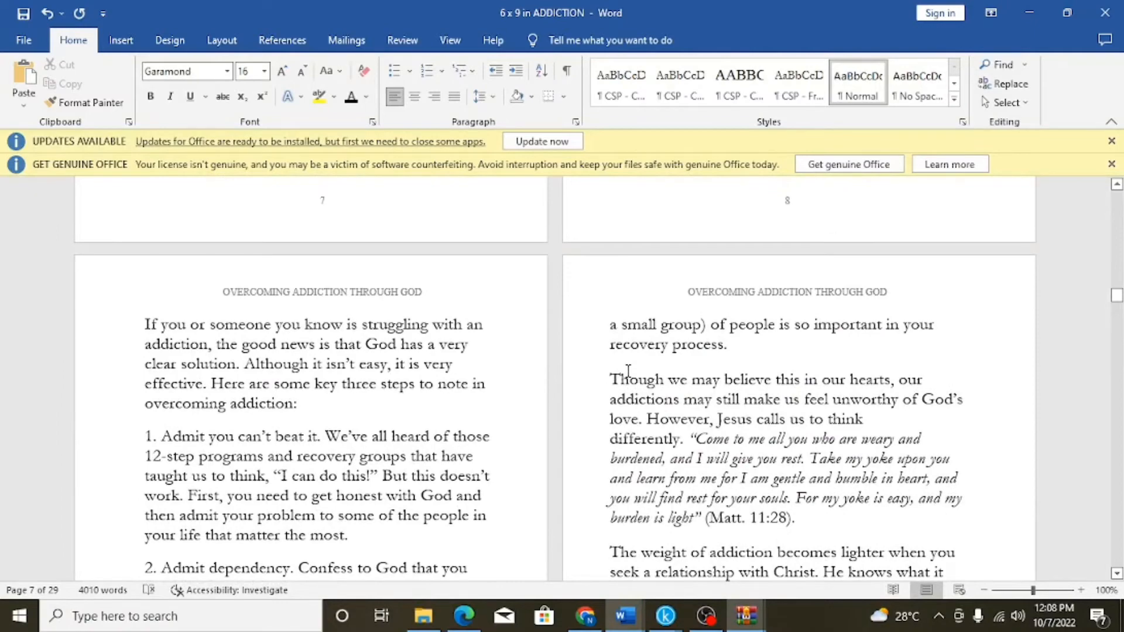
scroll(606, 380, up, 3)
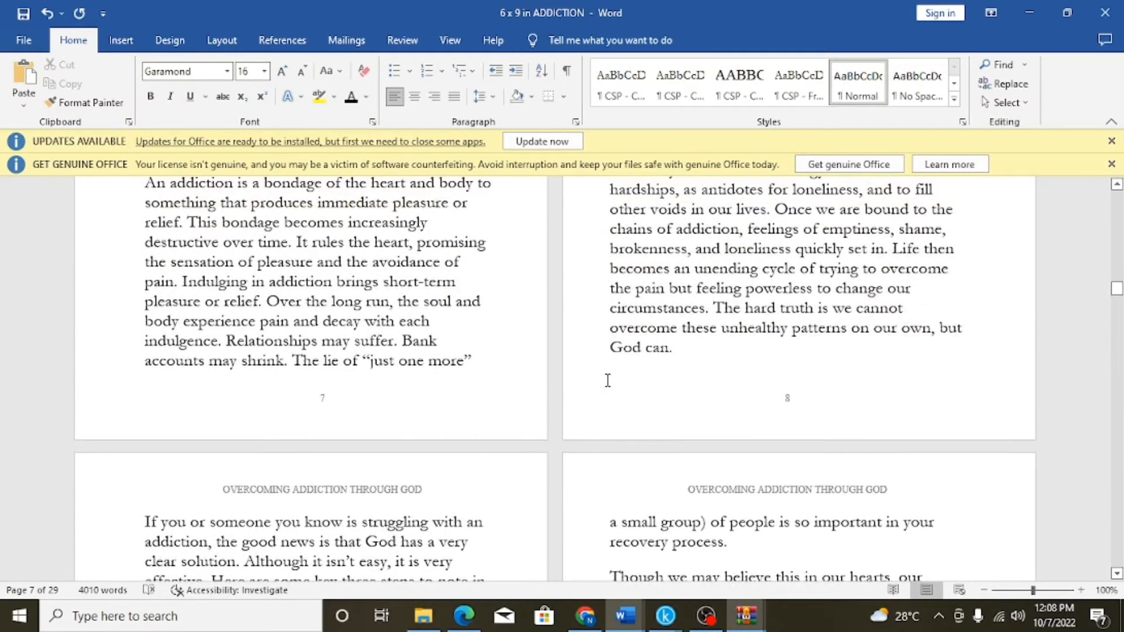
scroll(608, 380, up, 6)
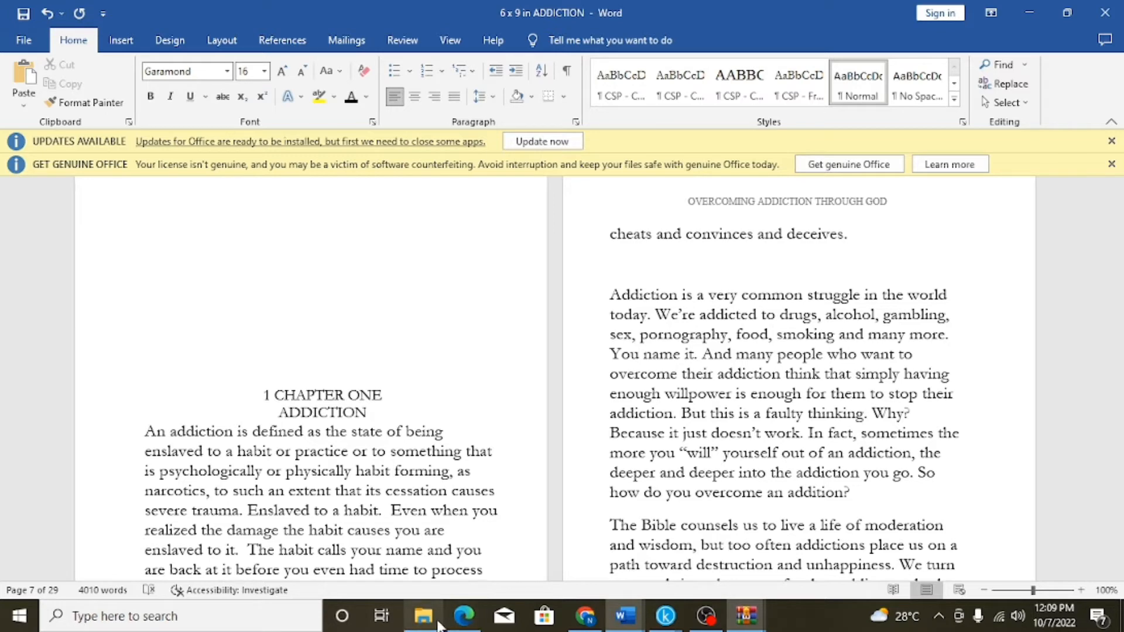
Open the Paperback_Manuscript_Templates archive from Downloads and go into its English folder to view the template sizes
click(433, 624)
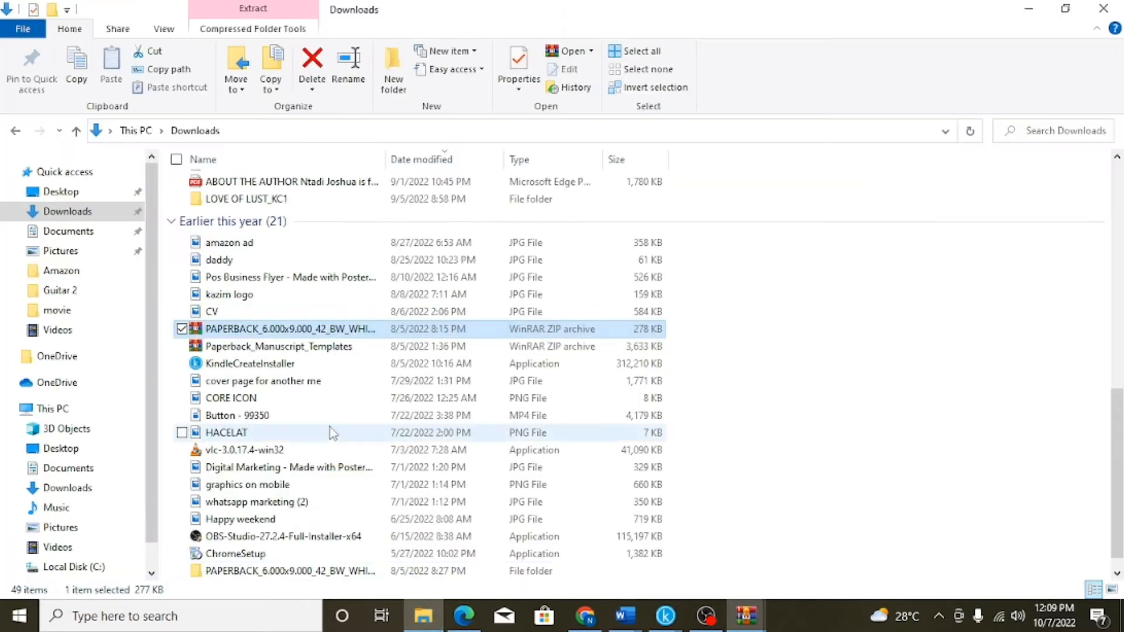
click(336, 351)
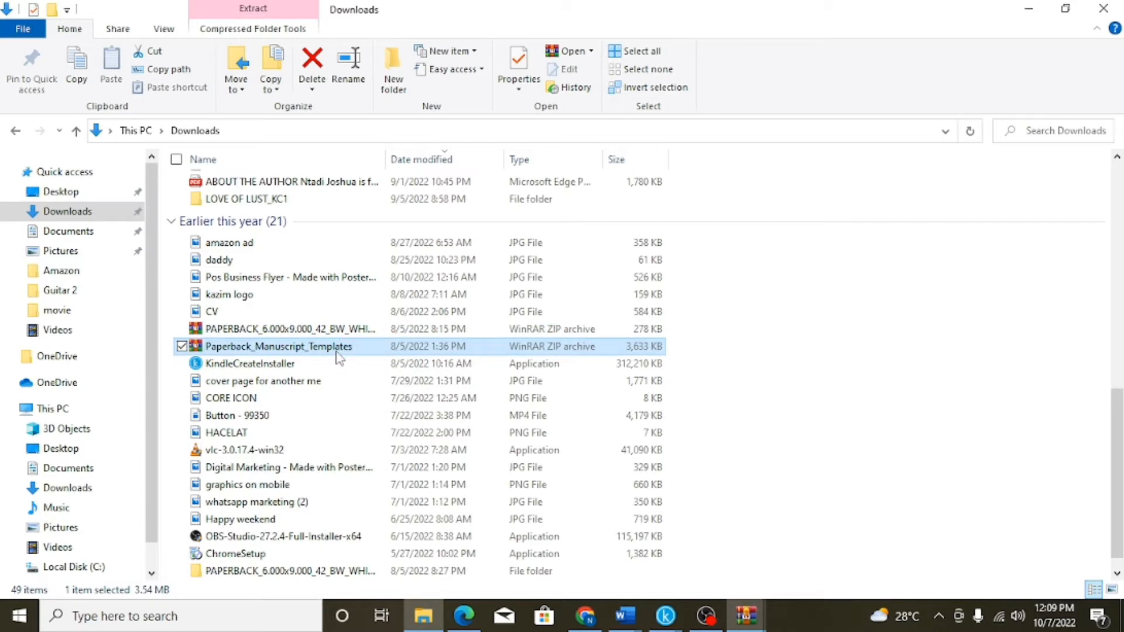
double_click(336, 352)
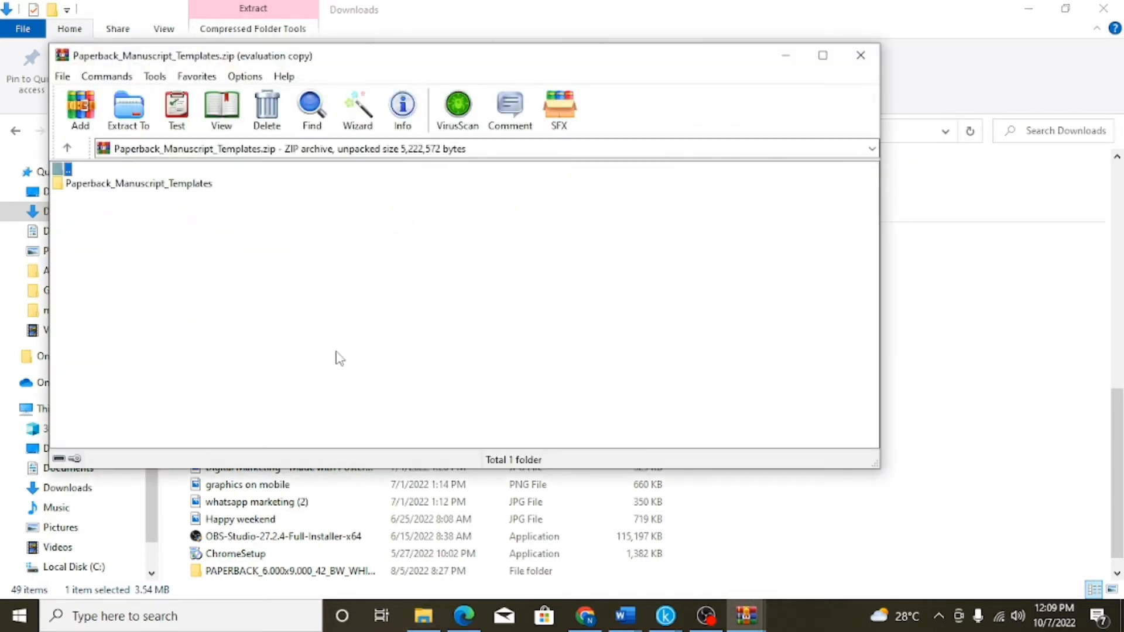
click(526, 268)
double_click(160, 186)
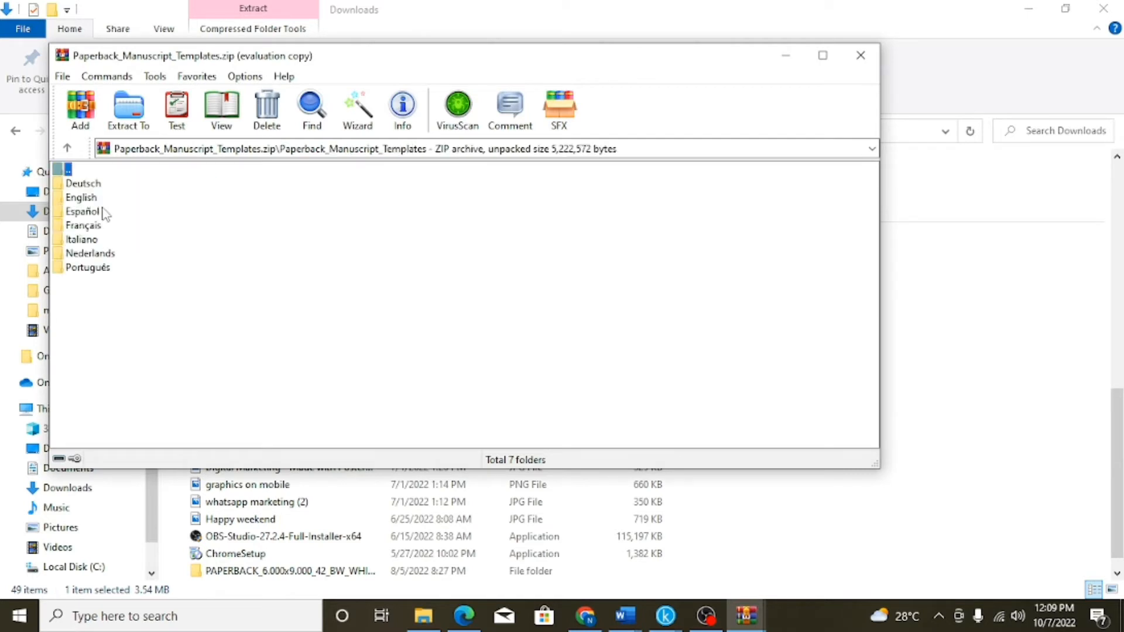
double_click(88, 199)
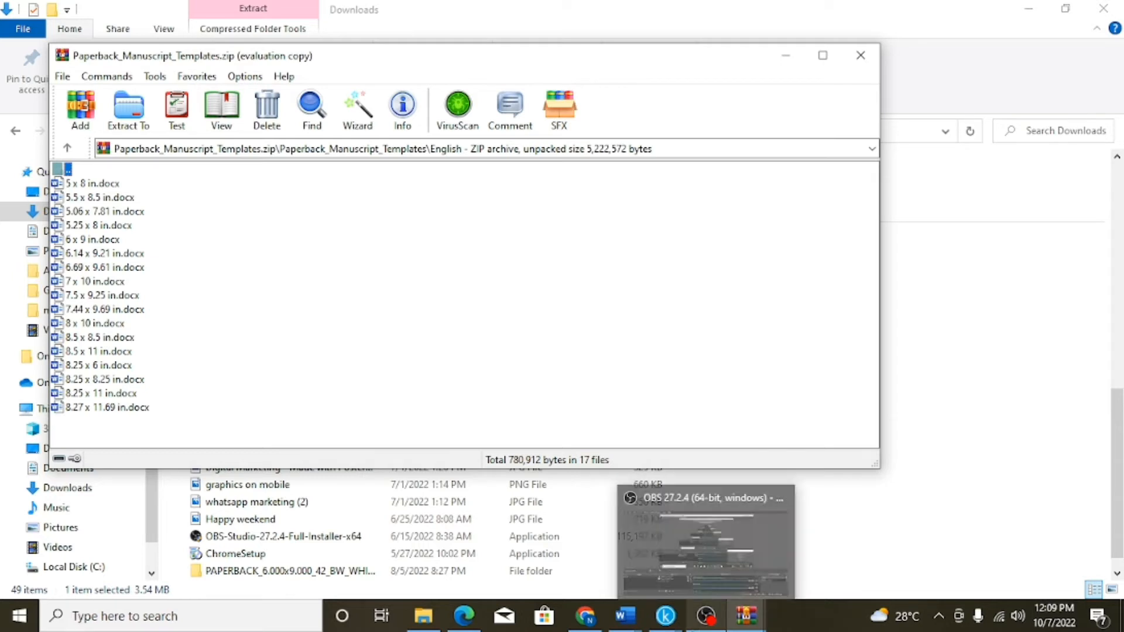
Switch to the KDP paperback content page in Chrome and review the trim size, bleed, cover finish and manuscript sections
mouse_move(653, 628)
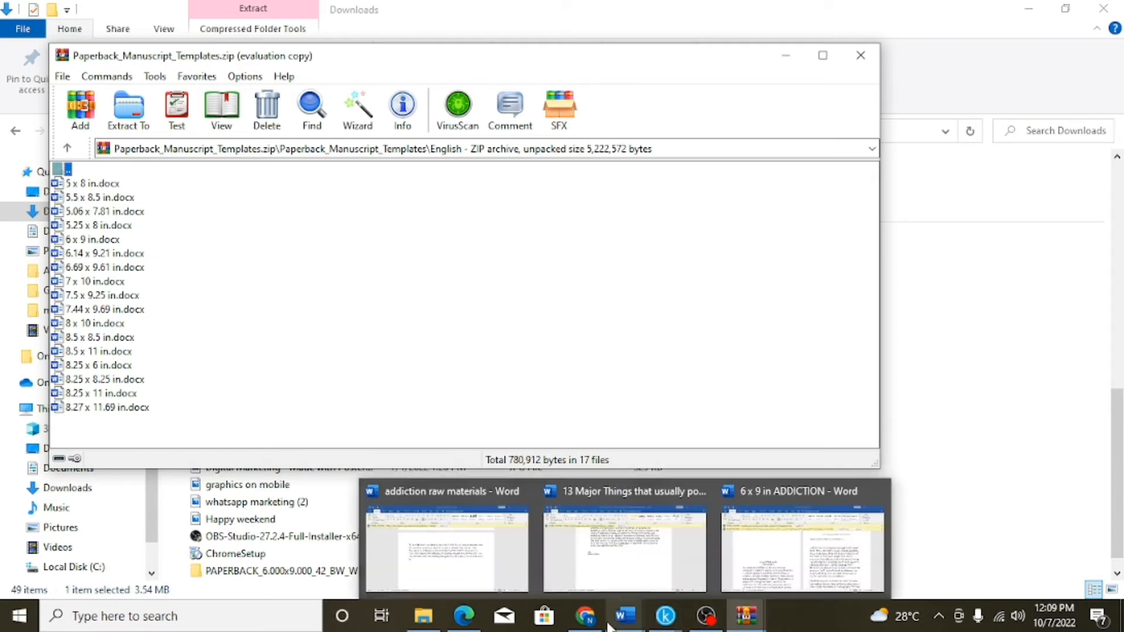
click(590, 584)
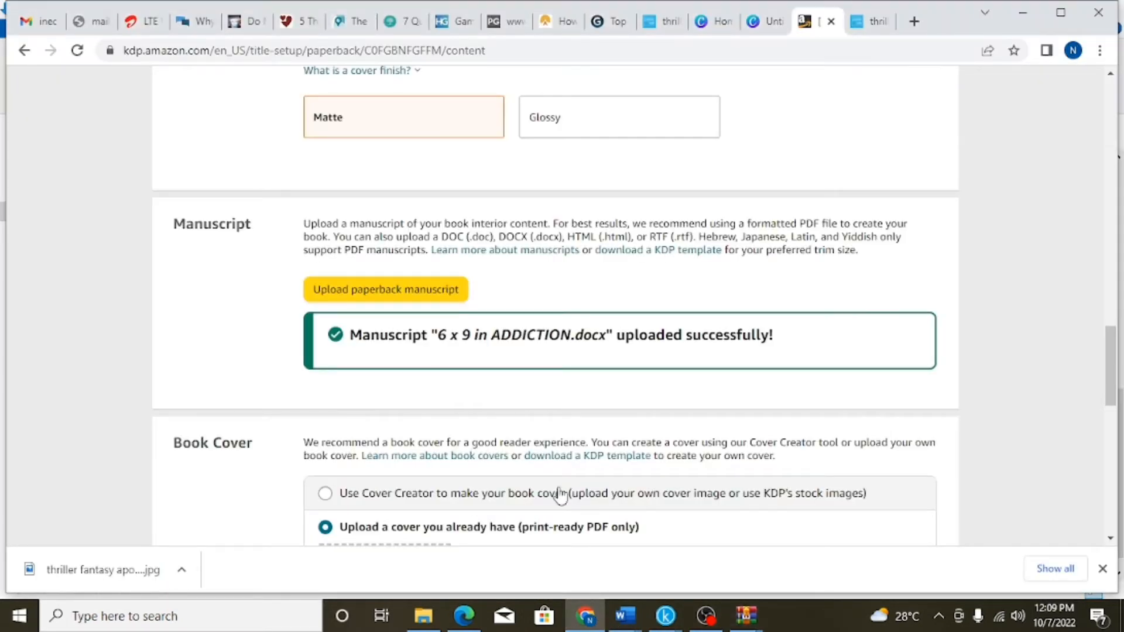
scroll(559, 480, up, 10)
scroll(517, 497, down, 3)
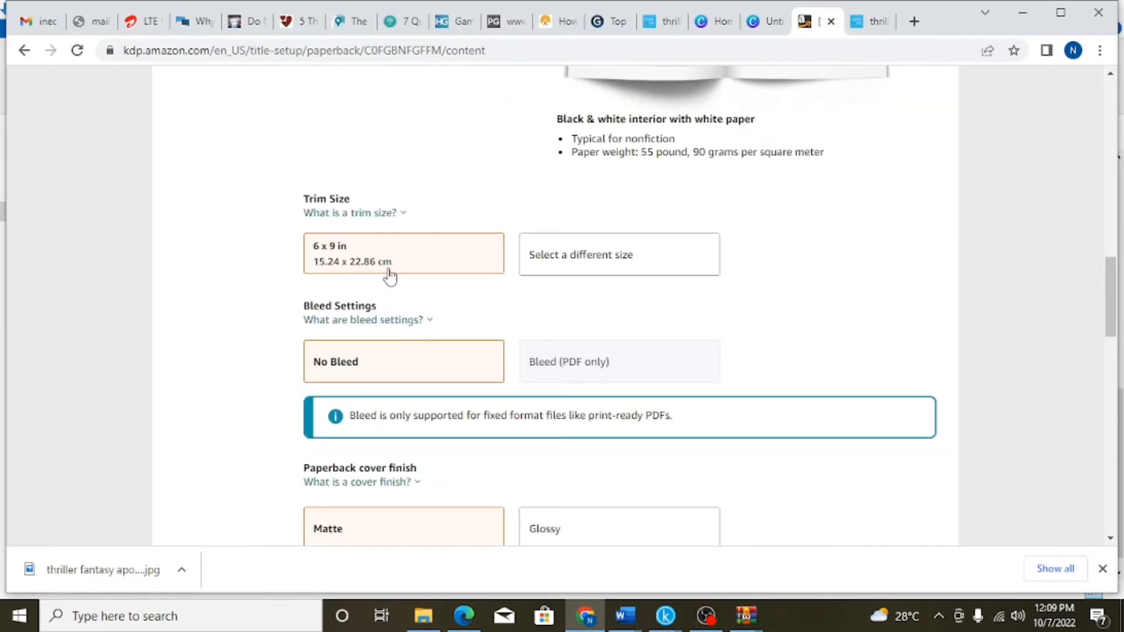
scroll(417, 326, down, 6)
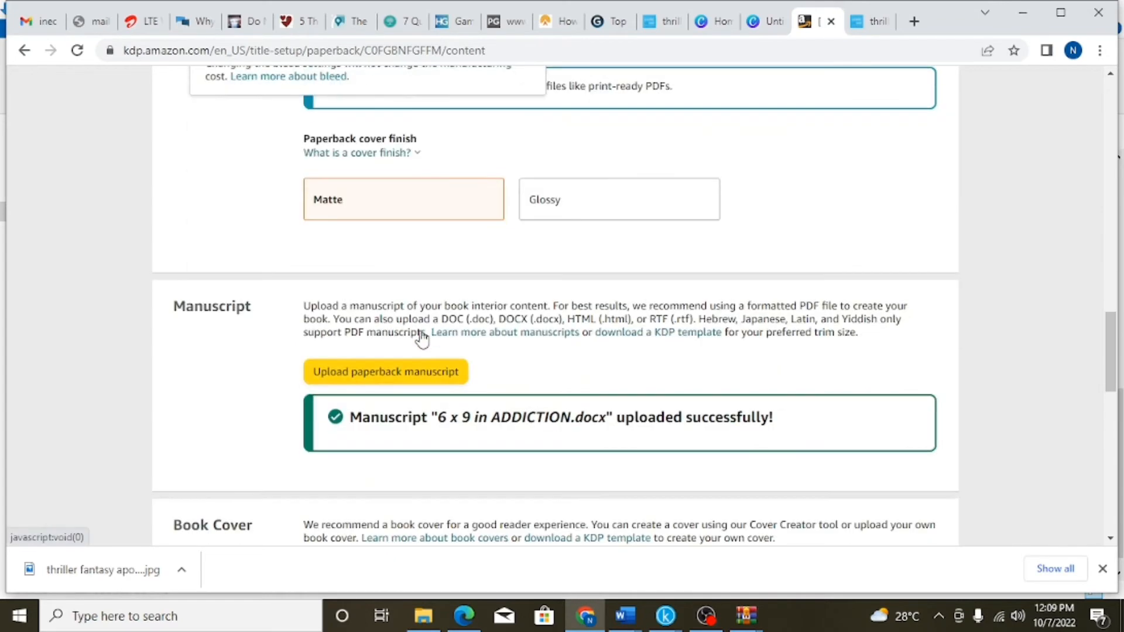
scroll(421, 331, down, 4)
scroll(421, 339, up, 4)
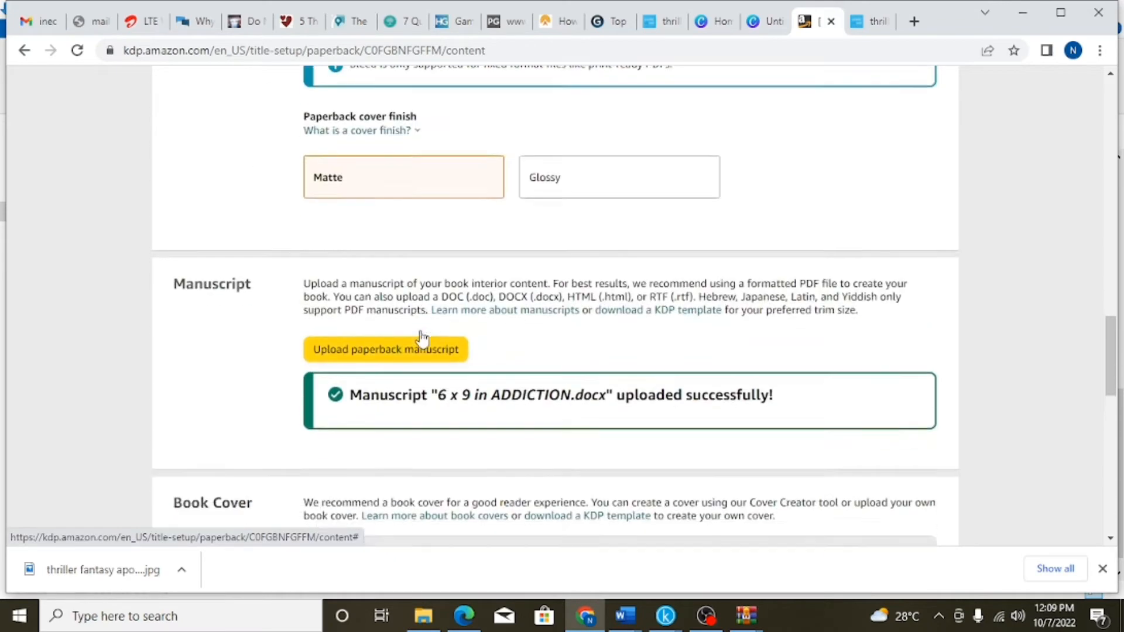
Examine the Book Cover section of the KDP page, including its options for Cover Creator and uploading a print-ready PDF
scroll(422, 339, down, 3)
scroll(456, 342, down, 3)
scroll(458, 343, up, 3)
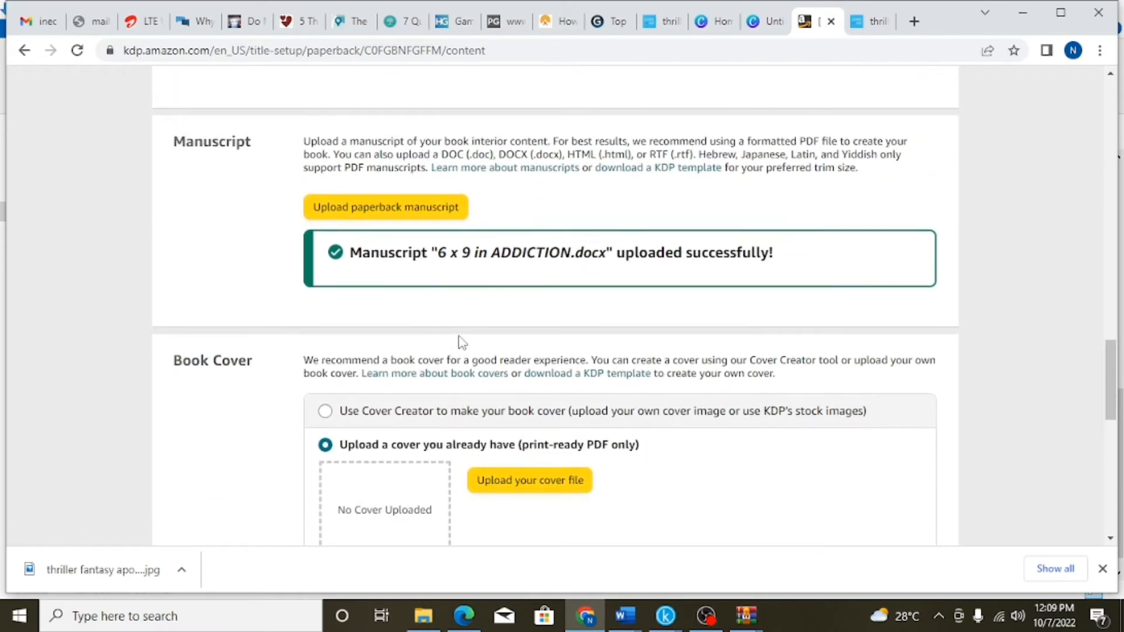
scroll(530, 398, down, 3)
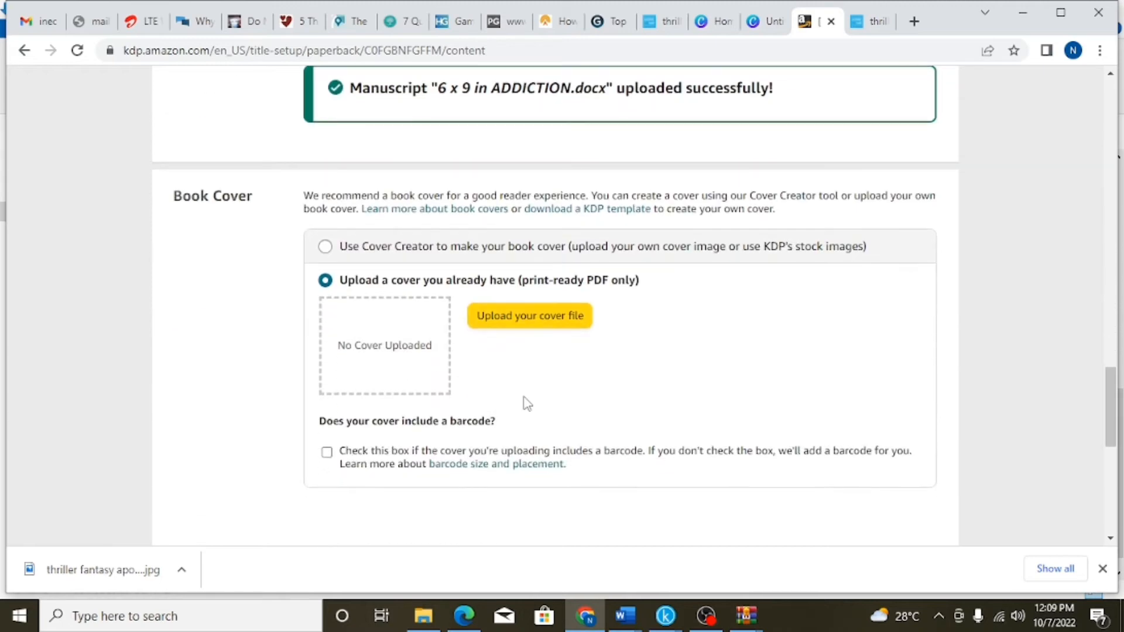
scroll(526, 401, up, 5)
scroll(524, 407, down, 4)
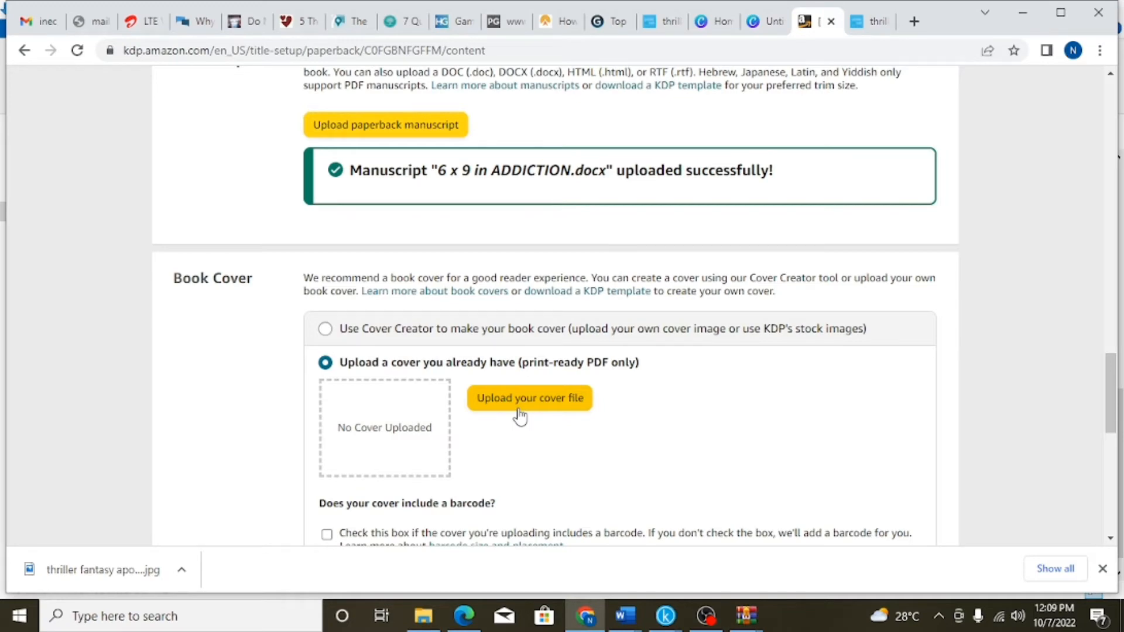
Check the selected trim size on the KDP page, then compare it with the English manuscript templates in the WinRAR archive
scroll(462, 420, up, 7)
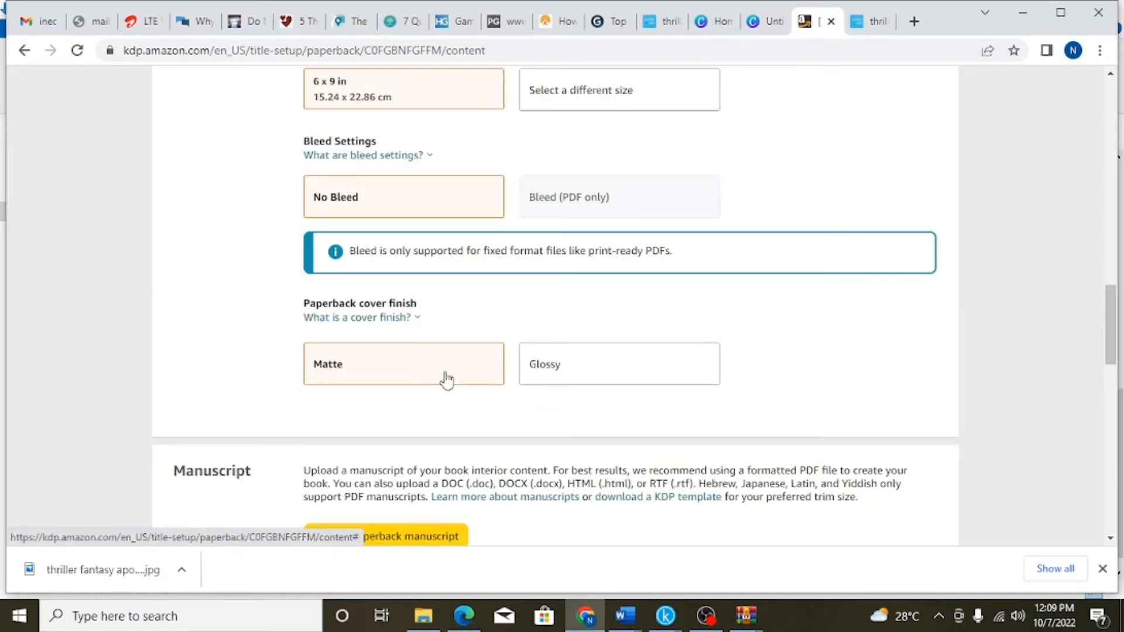
scroll(409, 351, up, 3)
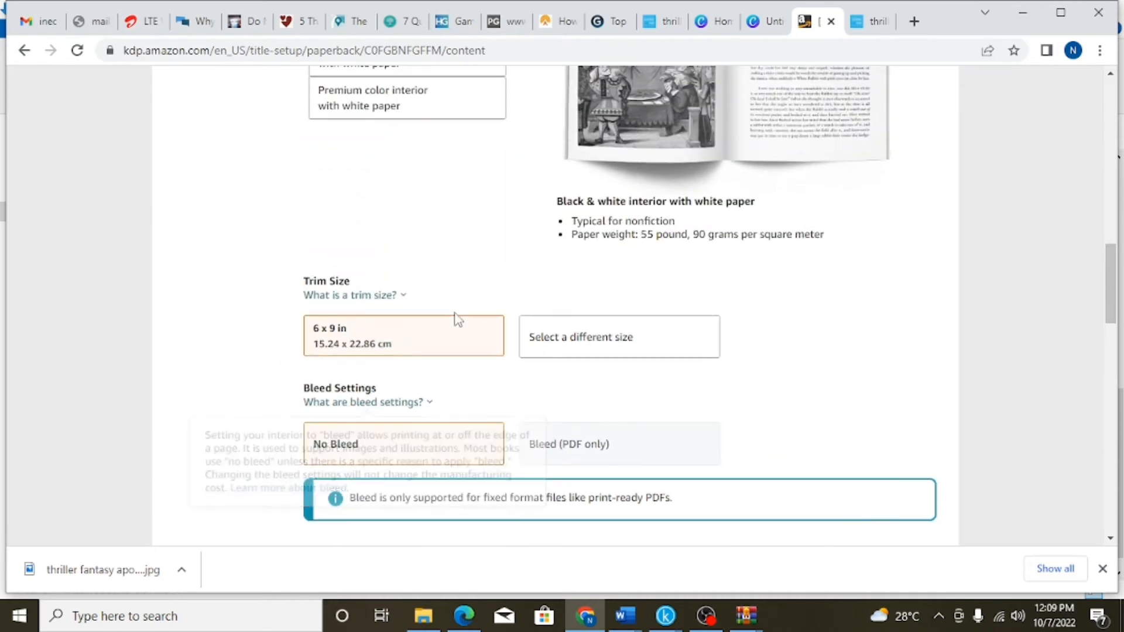
scroll(450, 319, up, 2)
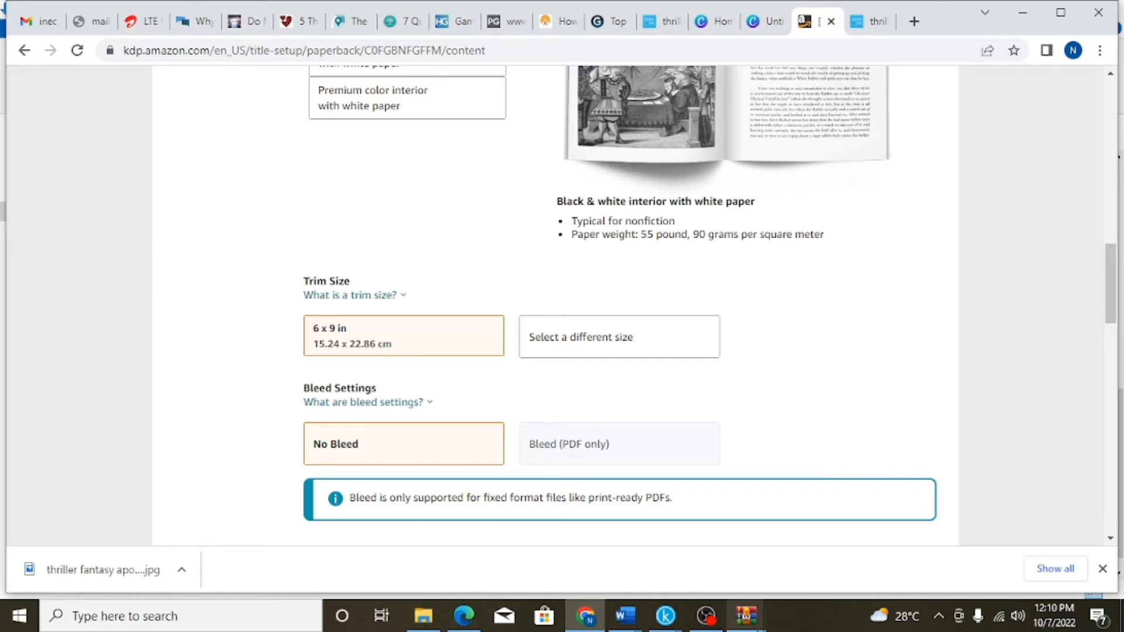
click(747, 614)
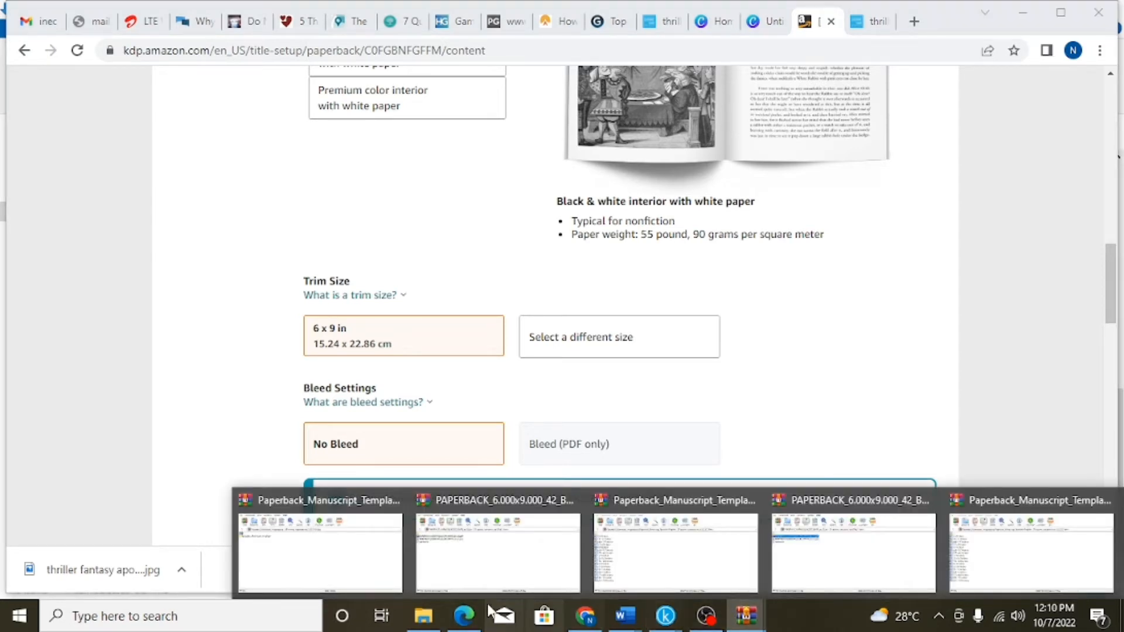
click(985, 553)
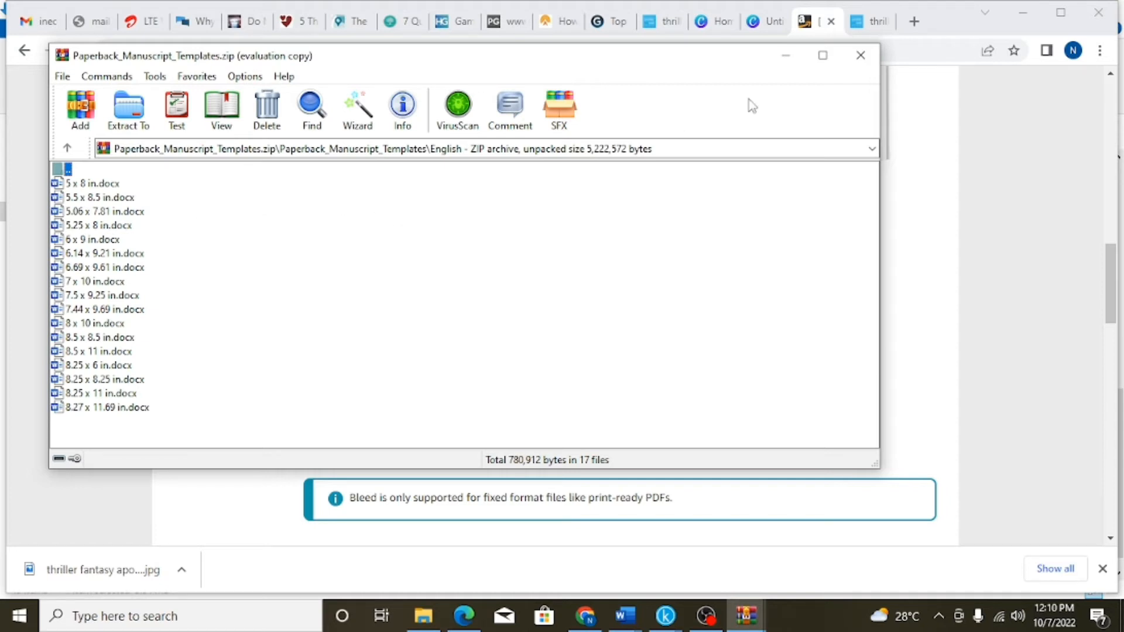
Return to the KDP page in Chrome and review the cover upload and barcode options under Book Cover
click(583, 624)
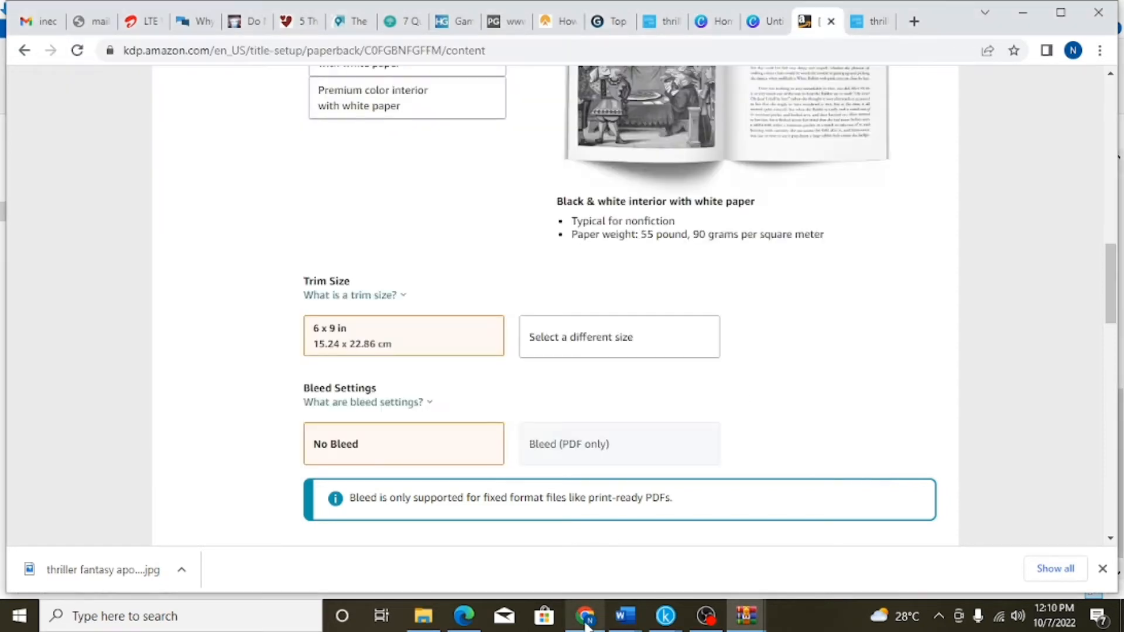
scroll(471, 322, down, 7)
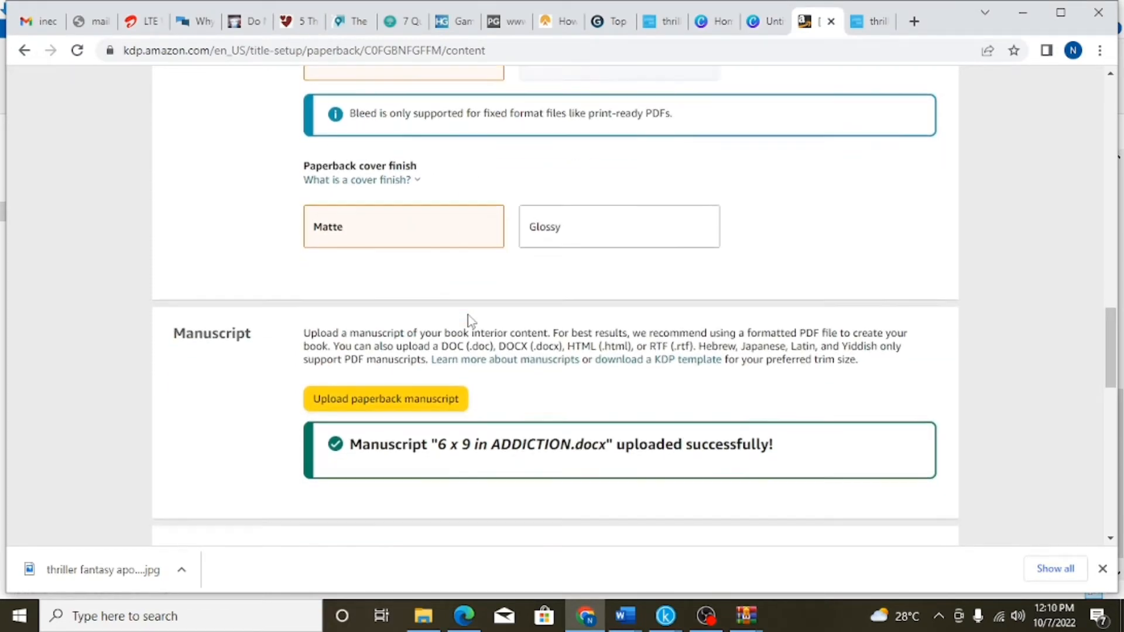
scroll(444, 377, down, 5)
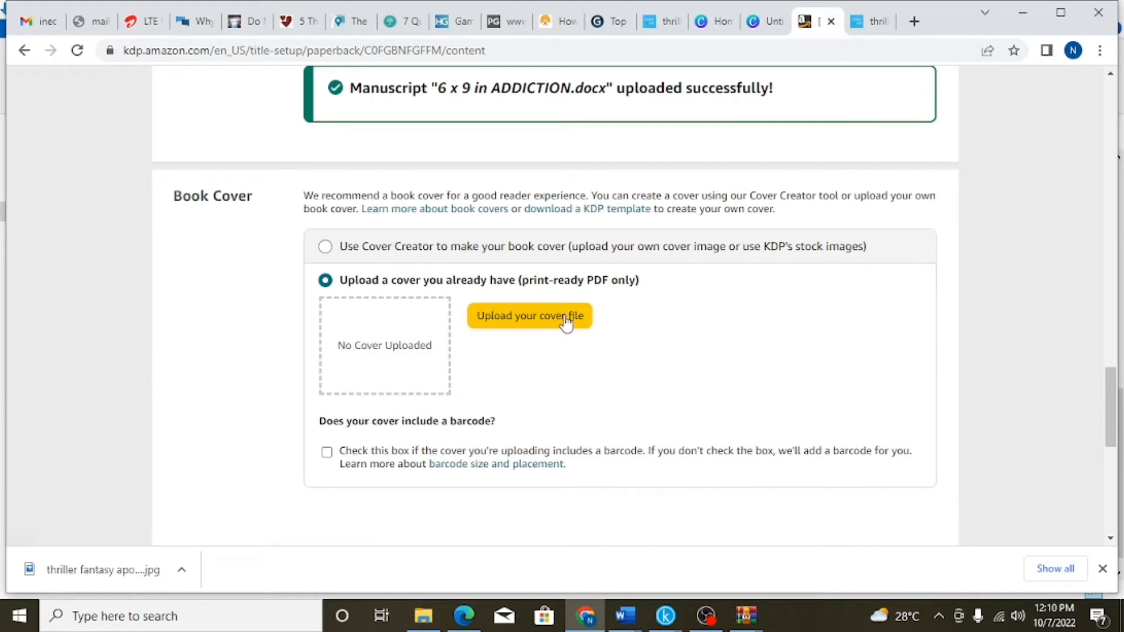
scroll(359, 385, up, 1)
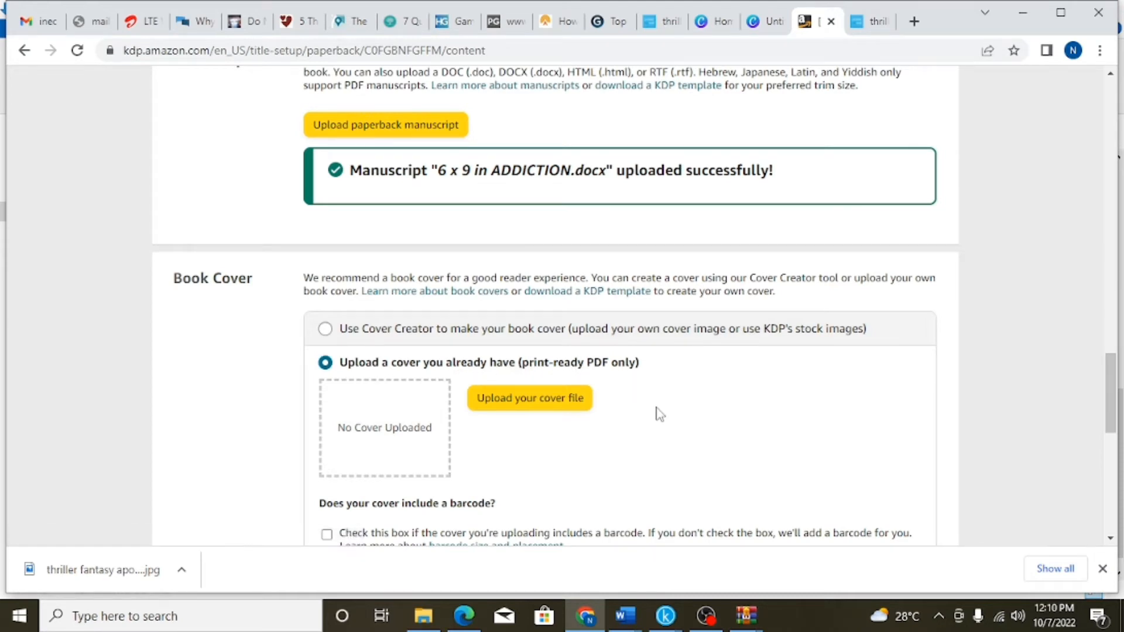
scroll(659, 414, down, 3)
scroll(660, 414, up, 2)
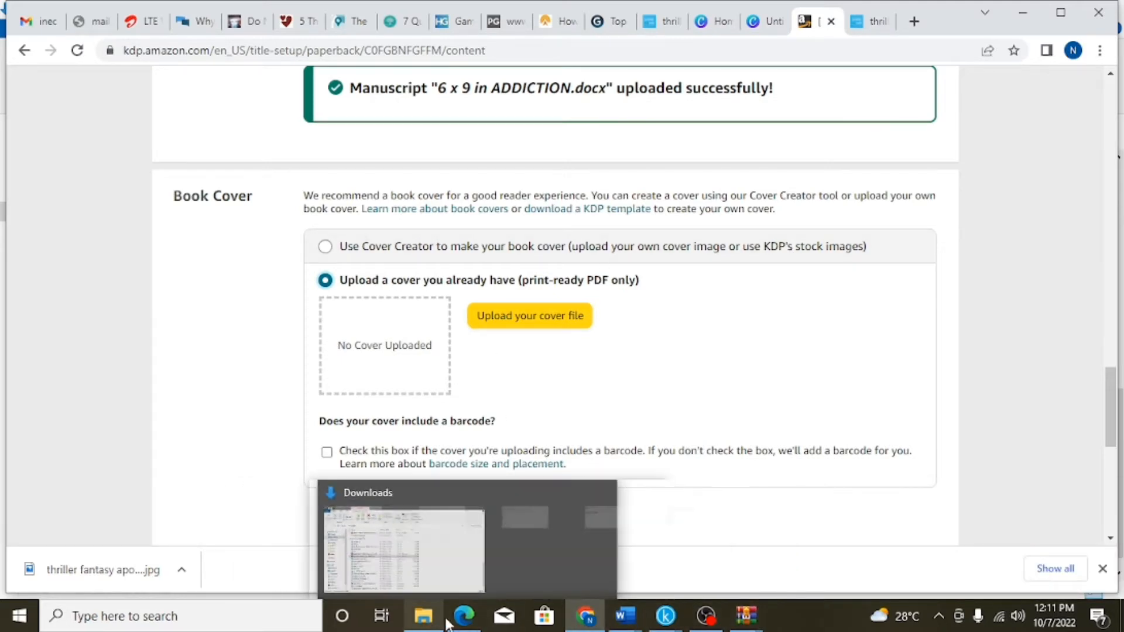
Switch to the paperback cover template PDF in Edge and examine its guide lines, overall dimensions and spine width
click(463, 615)
scroll(321, 363, down, 3)
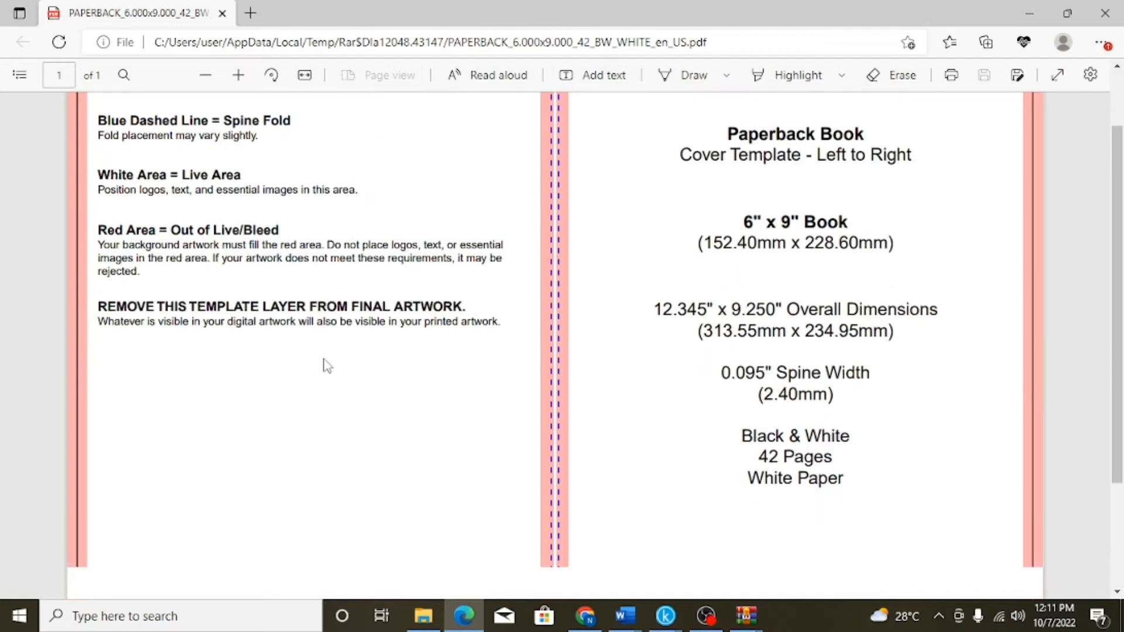
scroll(327, 366, up, 1)
scroll(327, 366, up, 2)
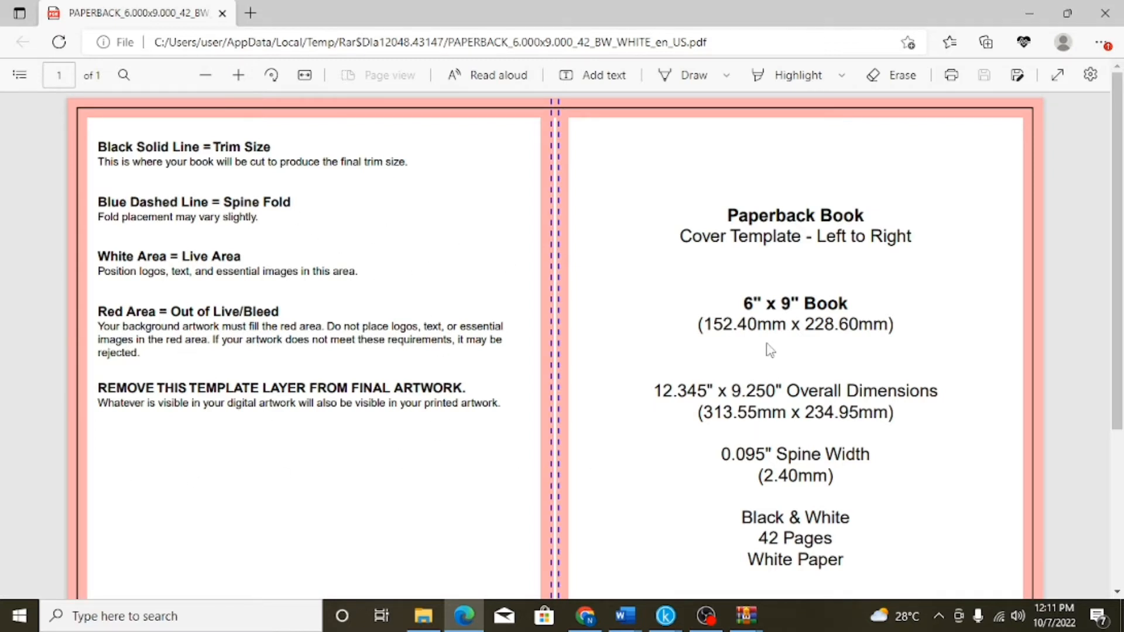
Switch to the untitled Canva cover design in Chrome and inspect the cover template image placed on its page
click(602, 616)
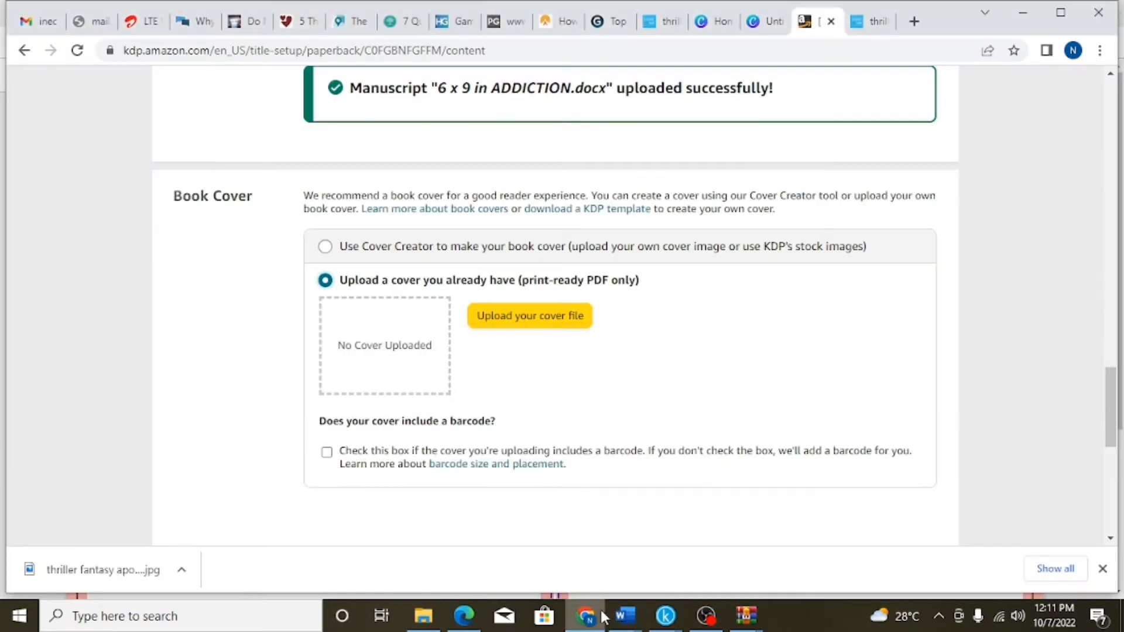
click(765, 23)
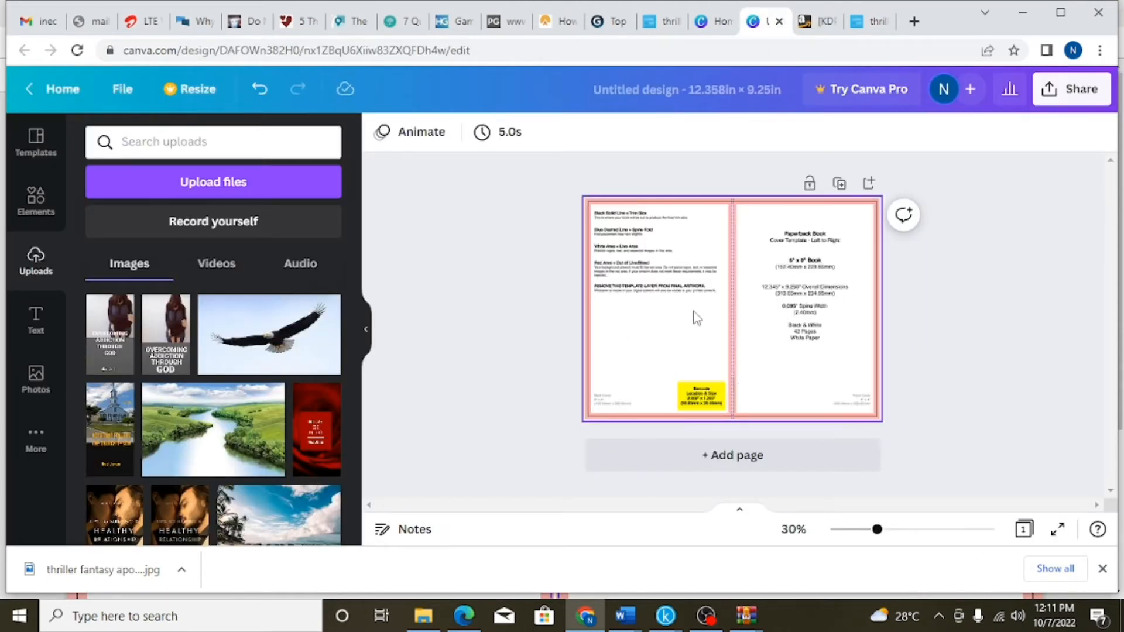
drag(691, 339, 449, 354)
drag(715, 310, 403, 361)
double_click(733, 295)
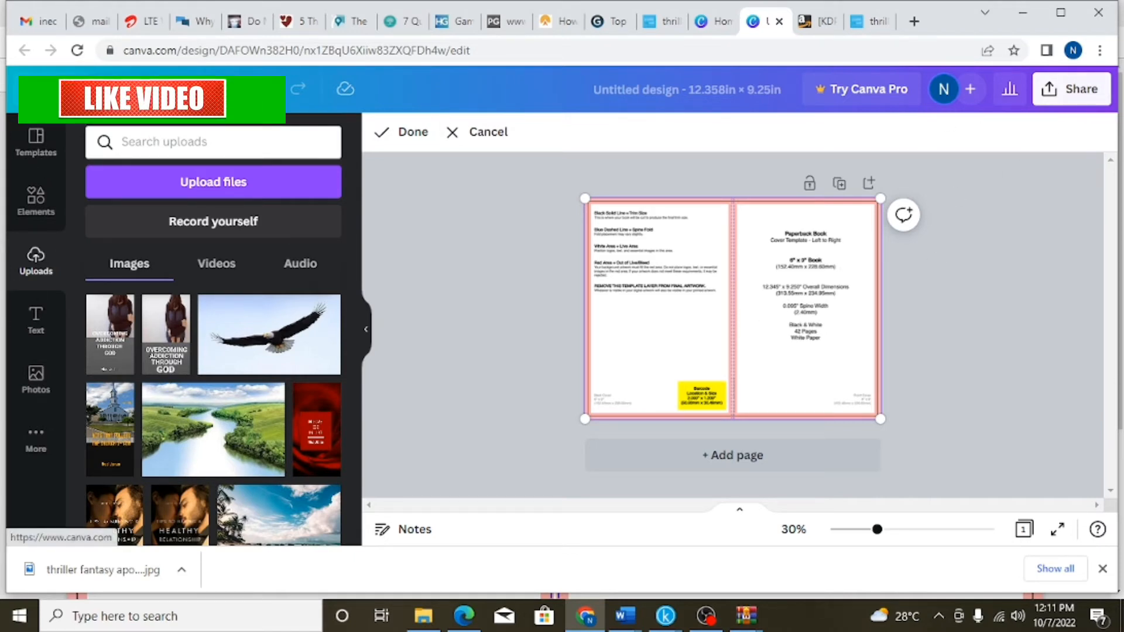
Go to the Canva home page and start a new custom-size design with inches as the unit
click(50, 90)
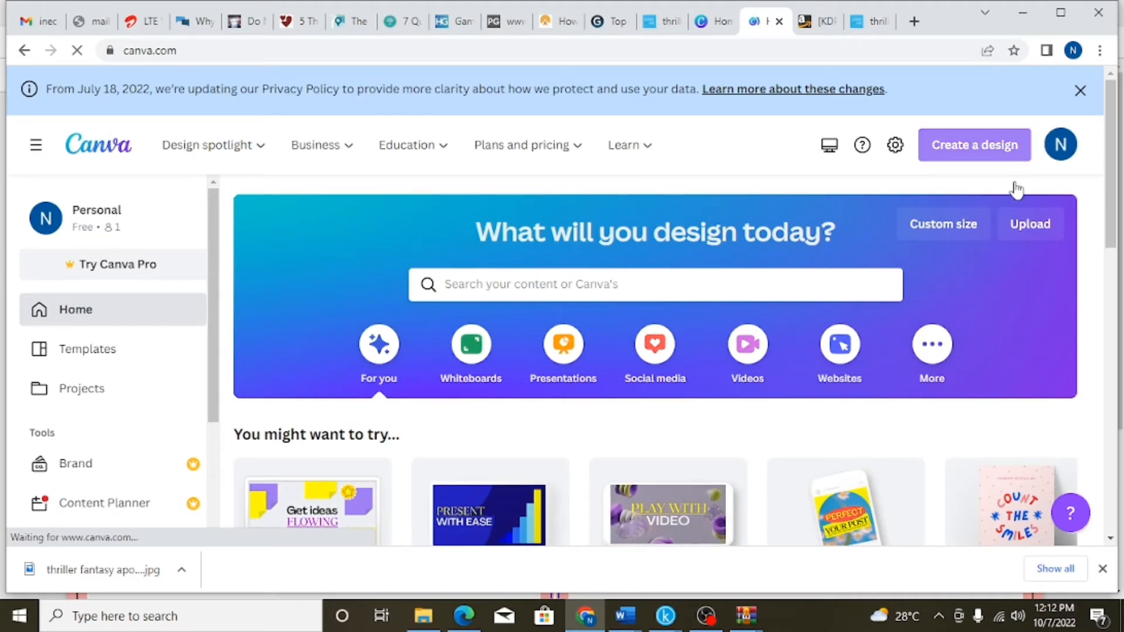
click(950, 135)
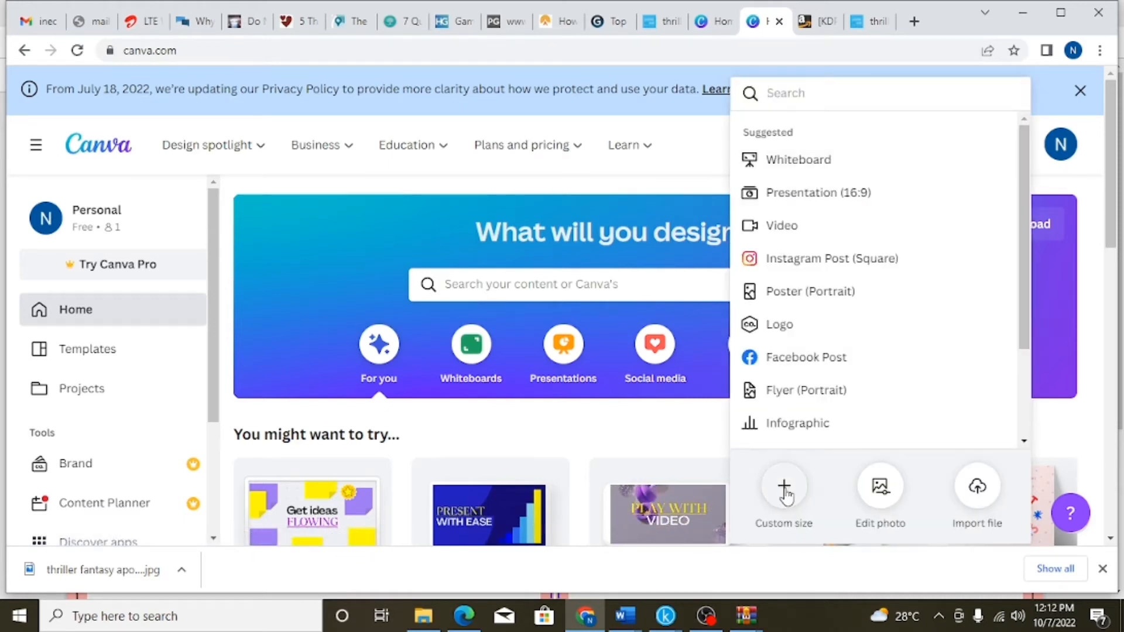
click(784, 491)
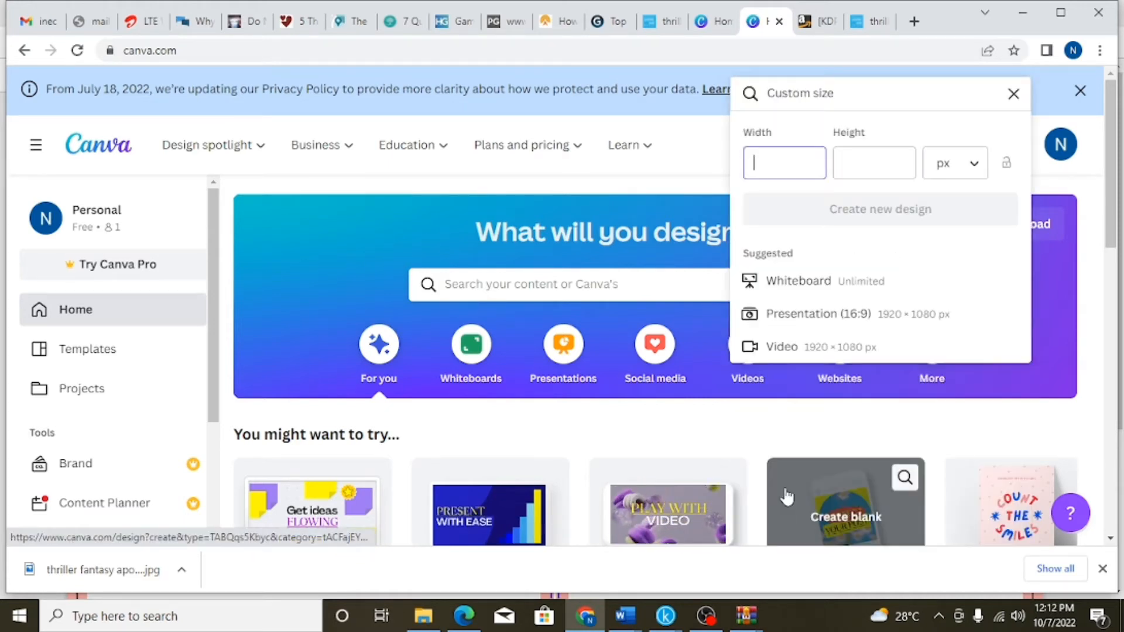
click(975, 170)
click(960, 249)
Set the width of the custom-size design to 12.358 in
click(754, 157)
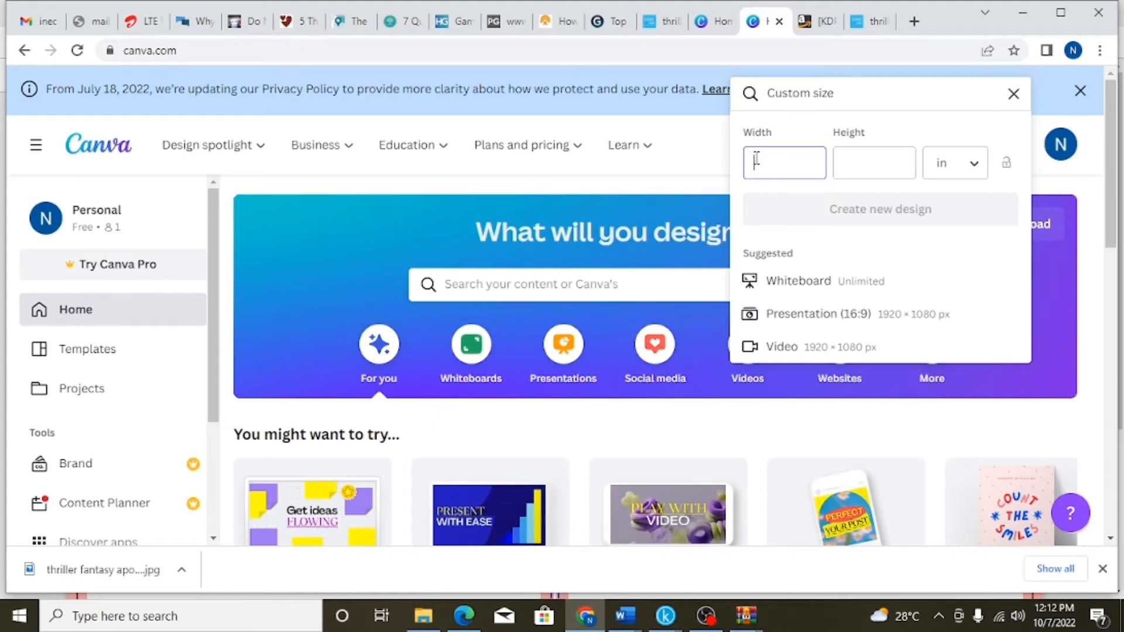
text(12)
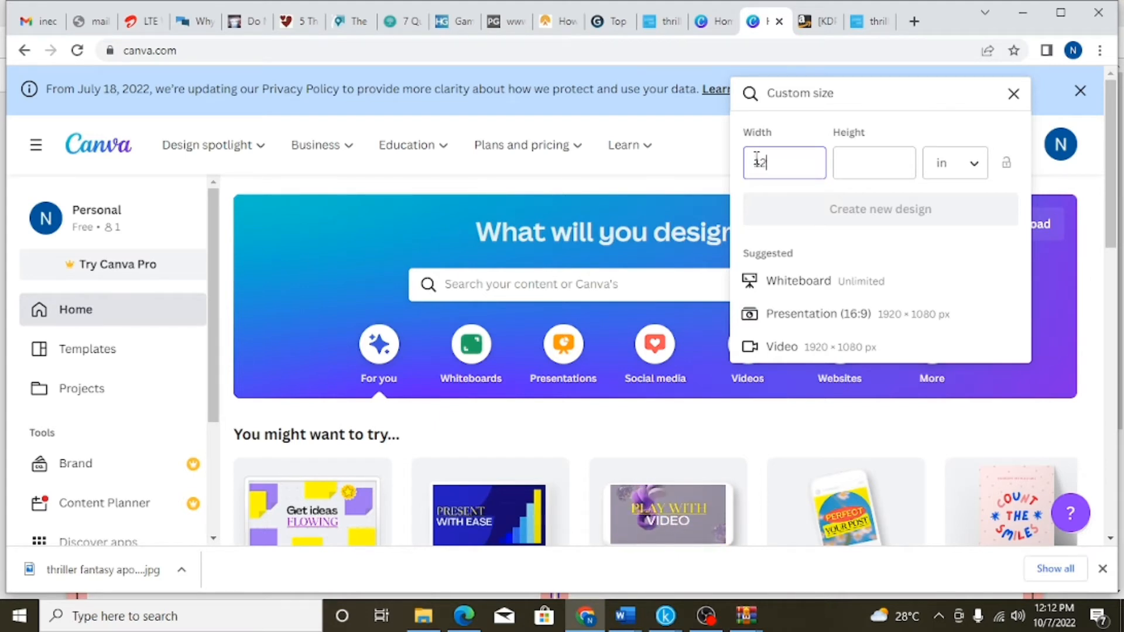
text(.)
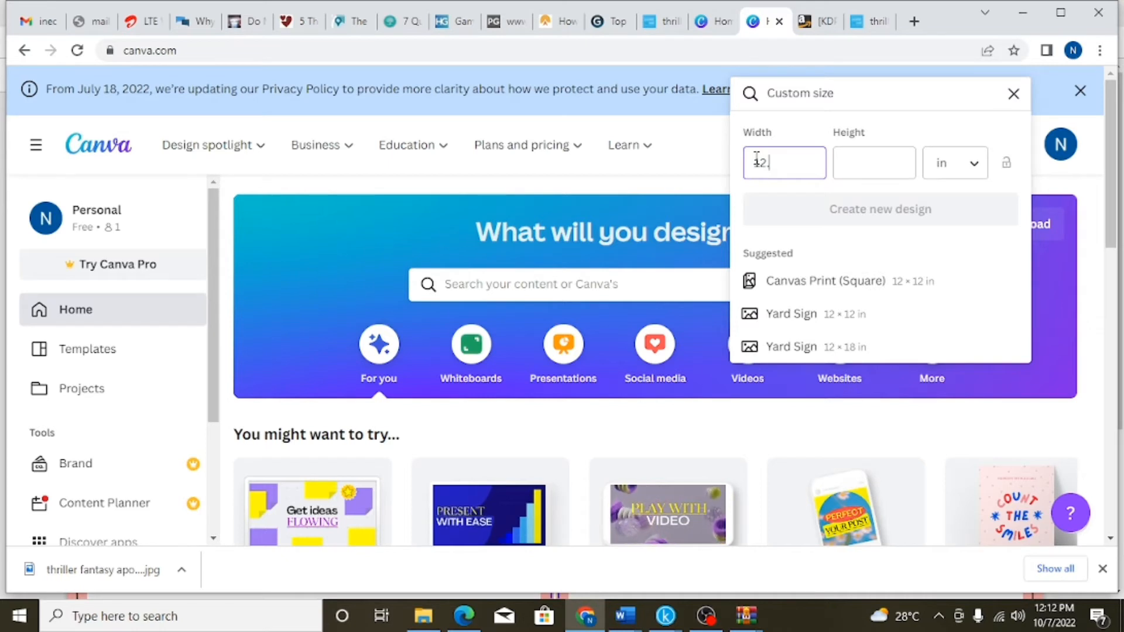
text(358)
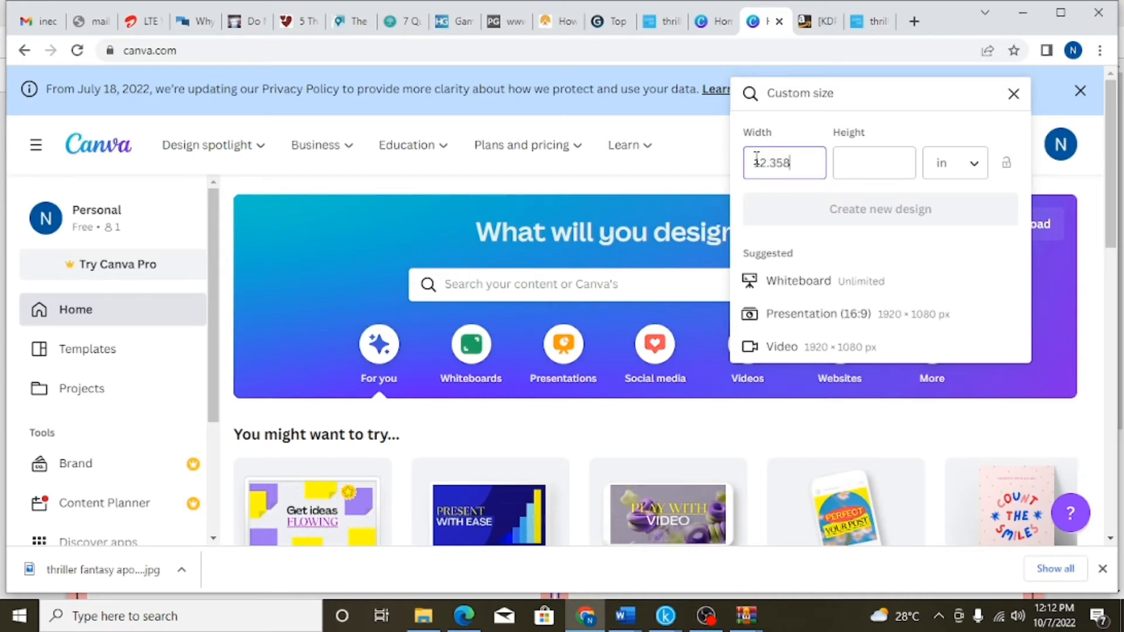
Set the custom-size design's height to 9.250 in and create the new design
click(880, 164)
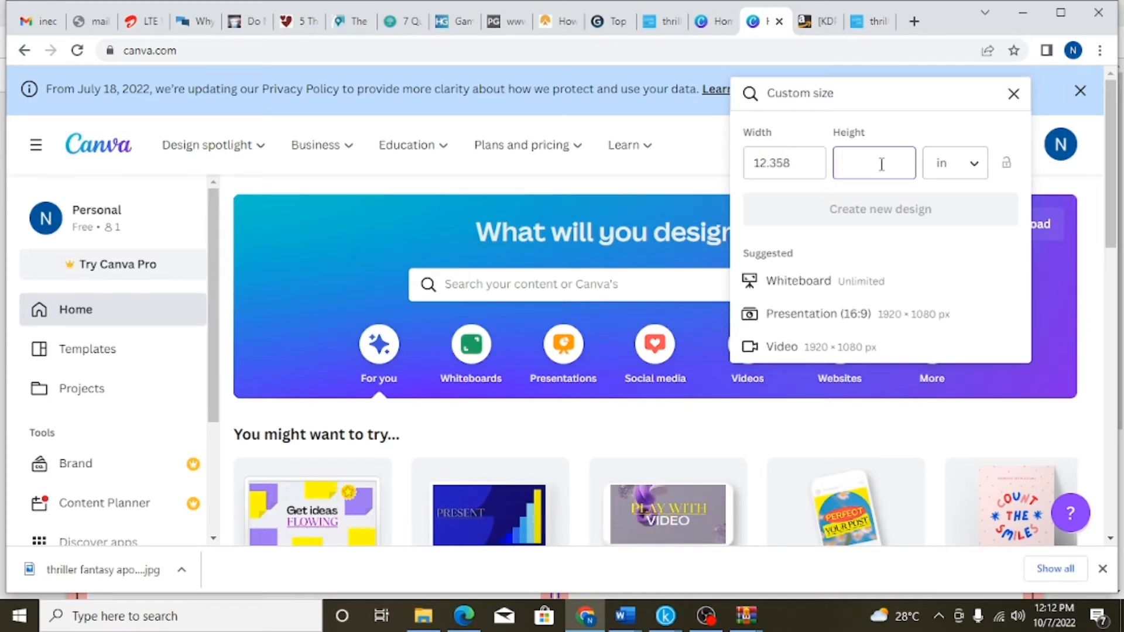
text(9)
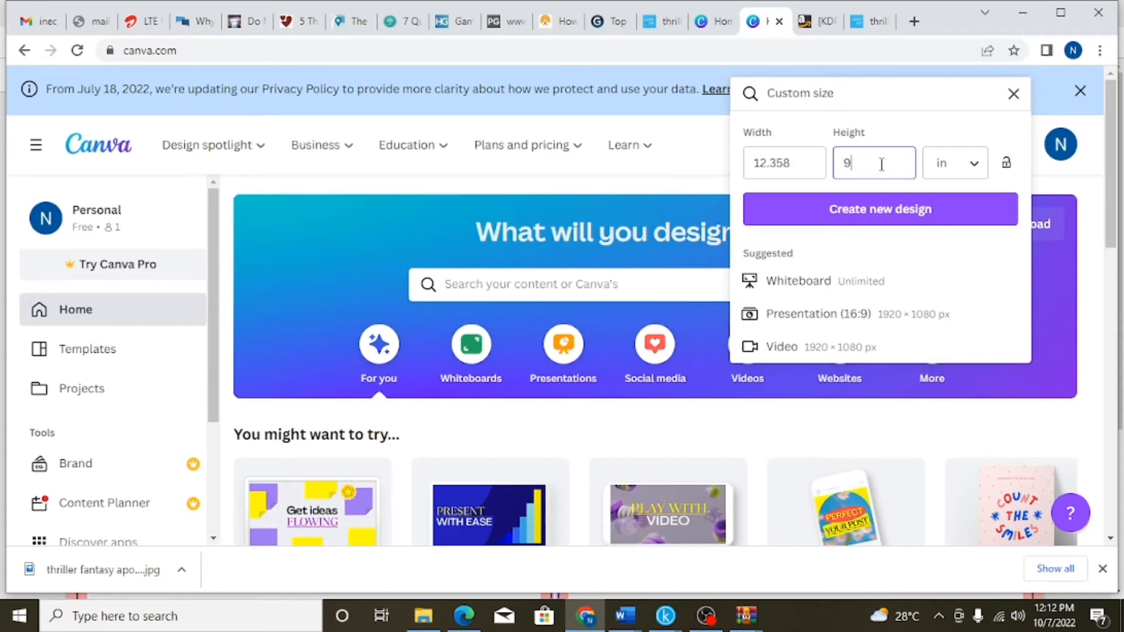
text(.)
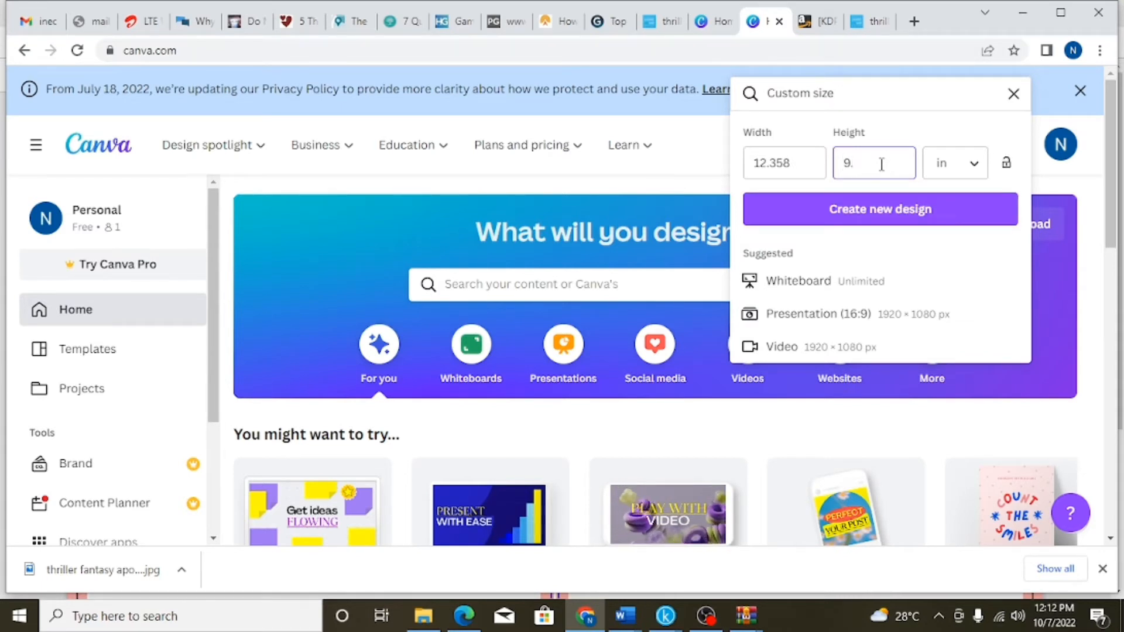
text(2)
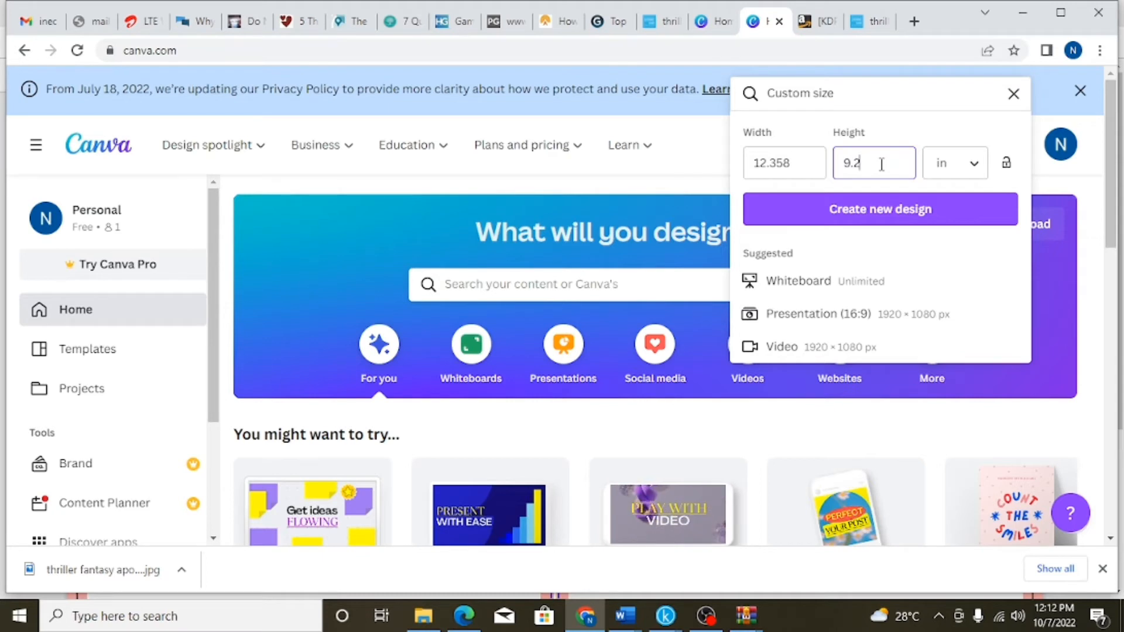
text(50)
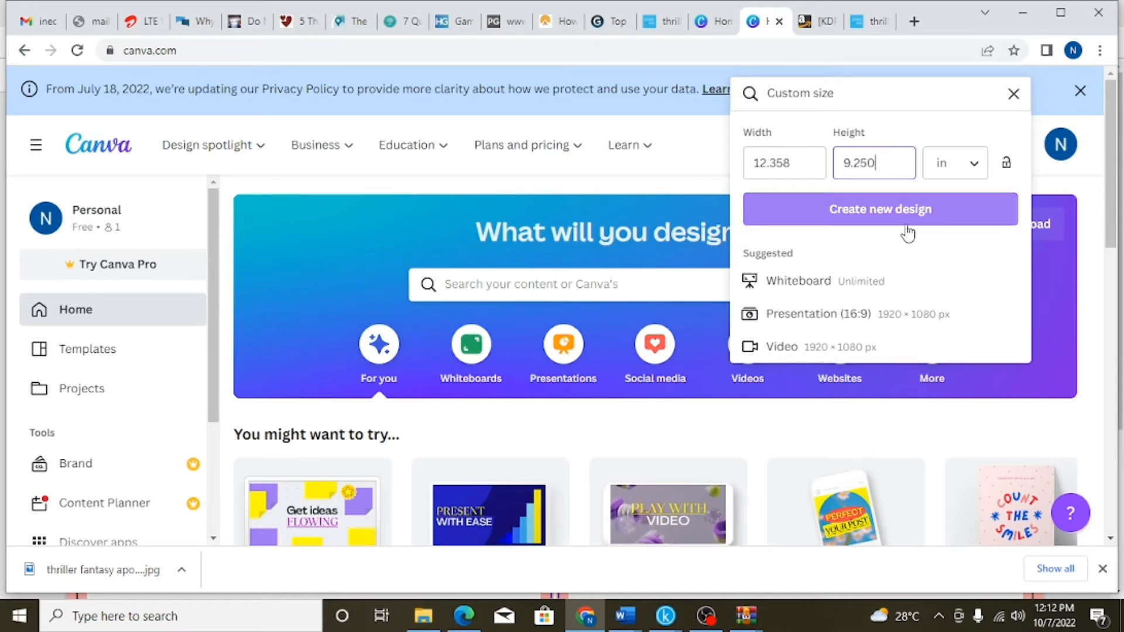
click(908, 226)
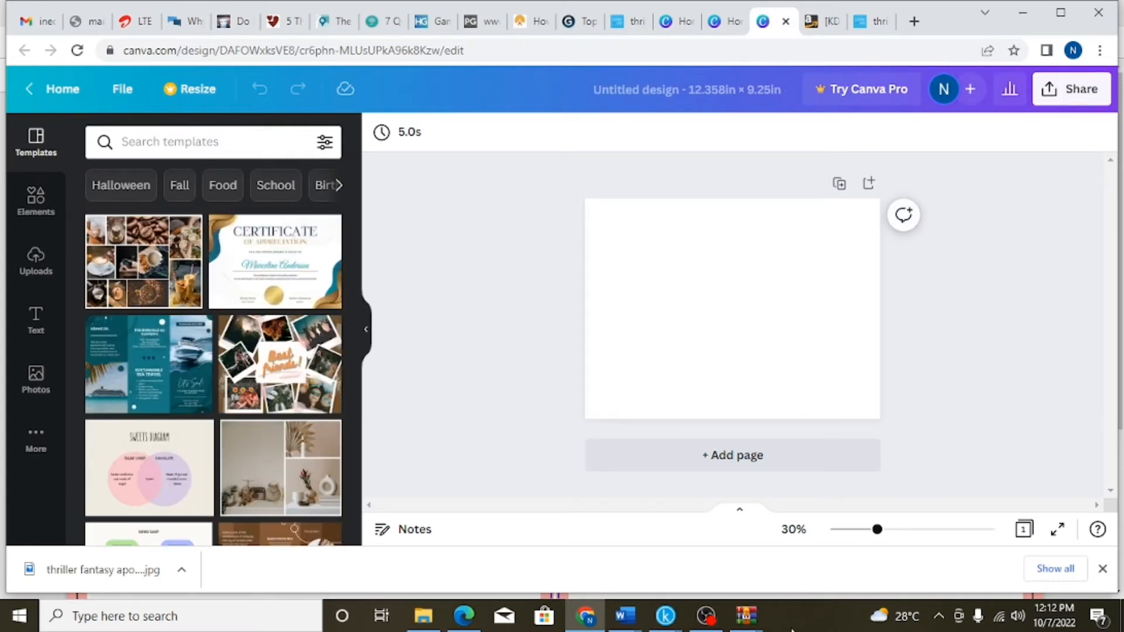
Check the overall dimensions in the cover template PDF in Edge, return to Canva and find the template image among the uploads
click(460, 621)
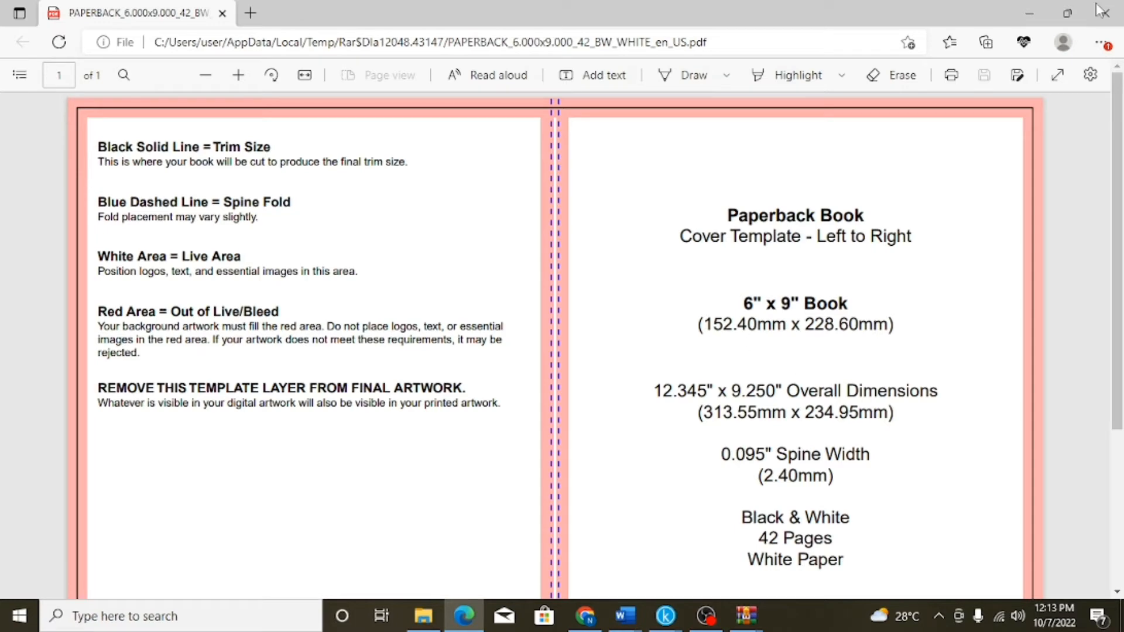
click(1029, 11)
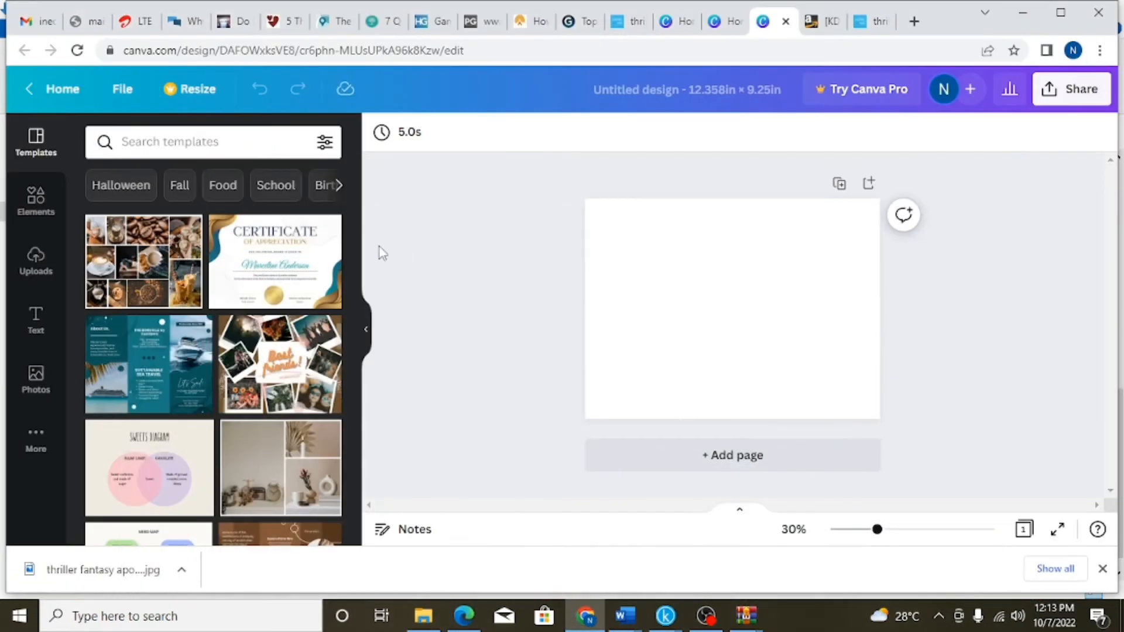
click(36, 256)
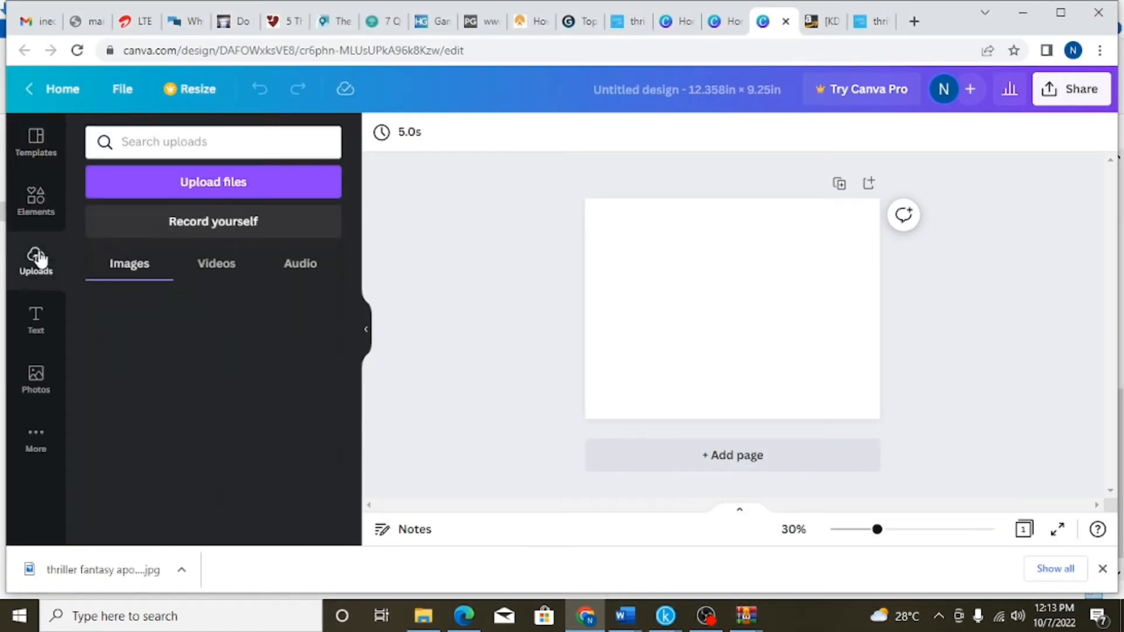
scroll(193, 345, down, 3)
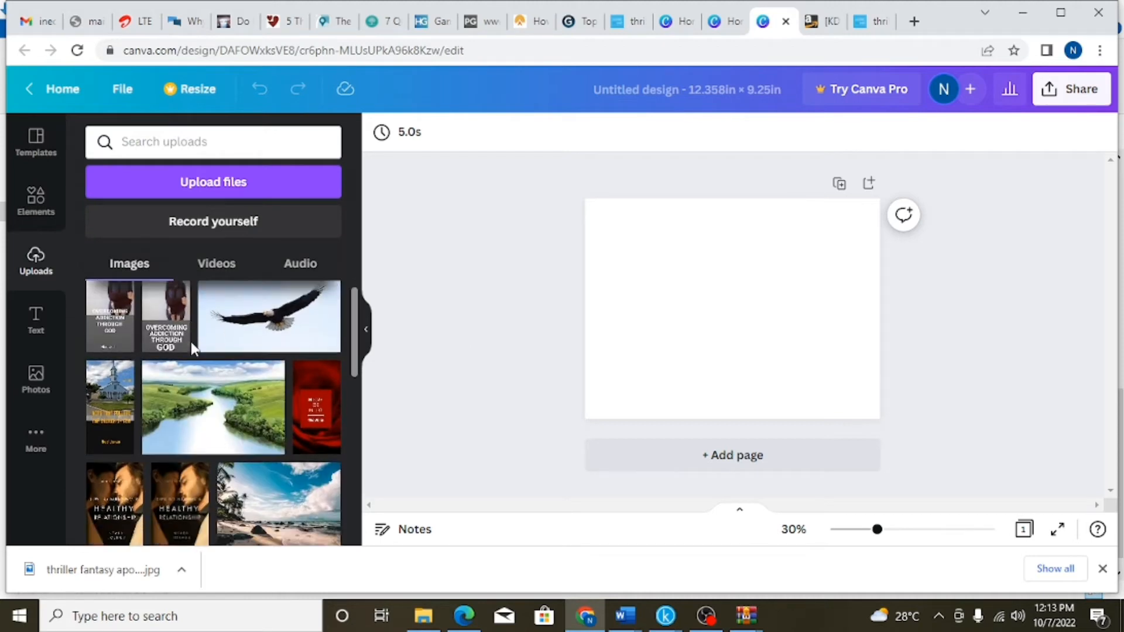
scroll(193, 350, down, 3)
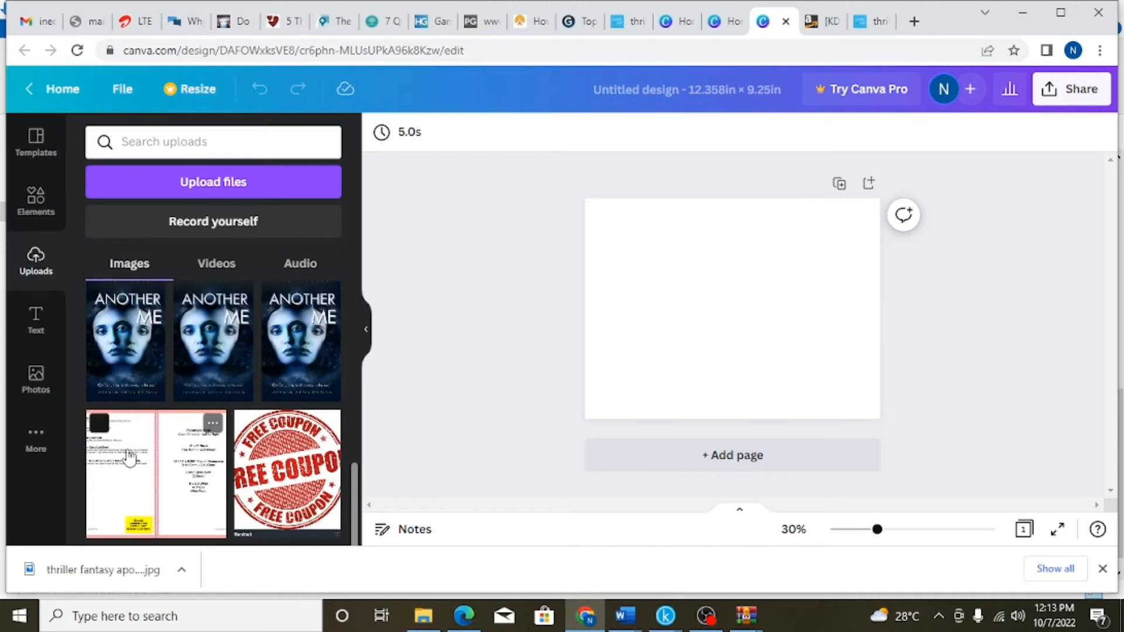
drag(132, 457, 720, 303)
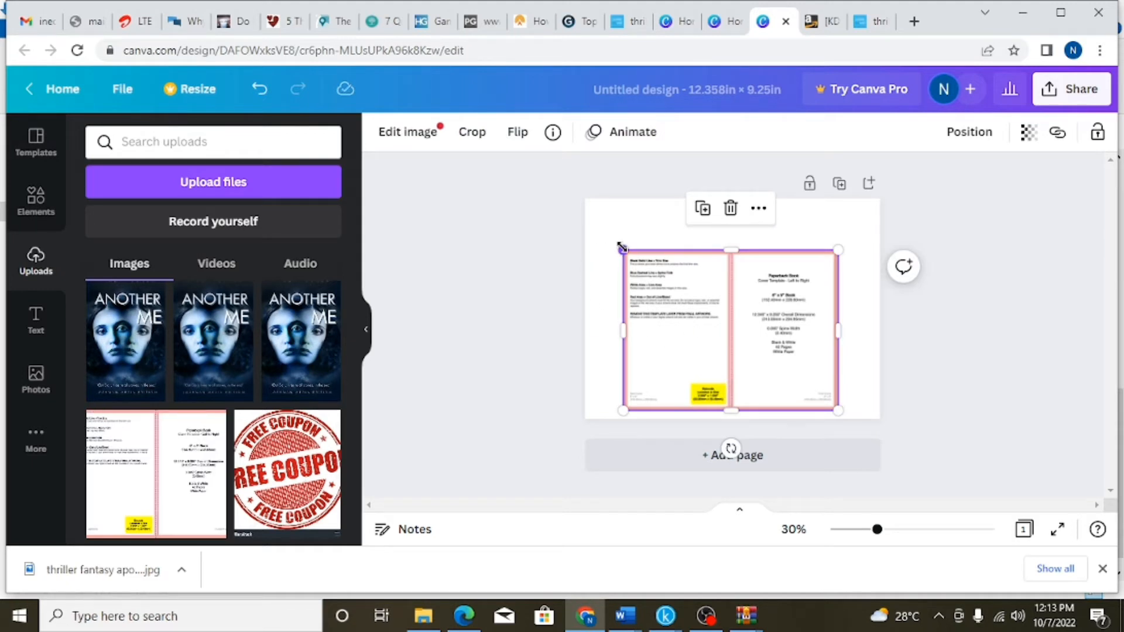
drag(622, 248, 642, 220)
drag(725, 351, 705, 305)
drag(717, 384, 697, 320)
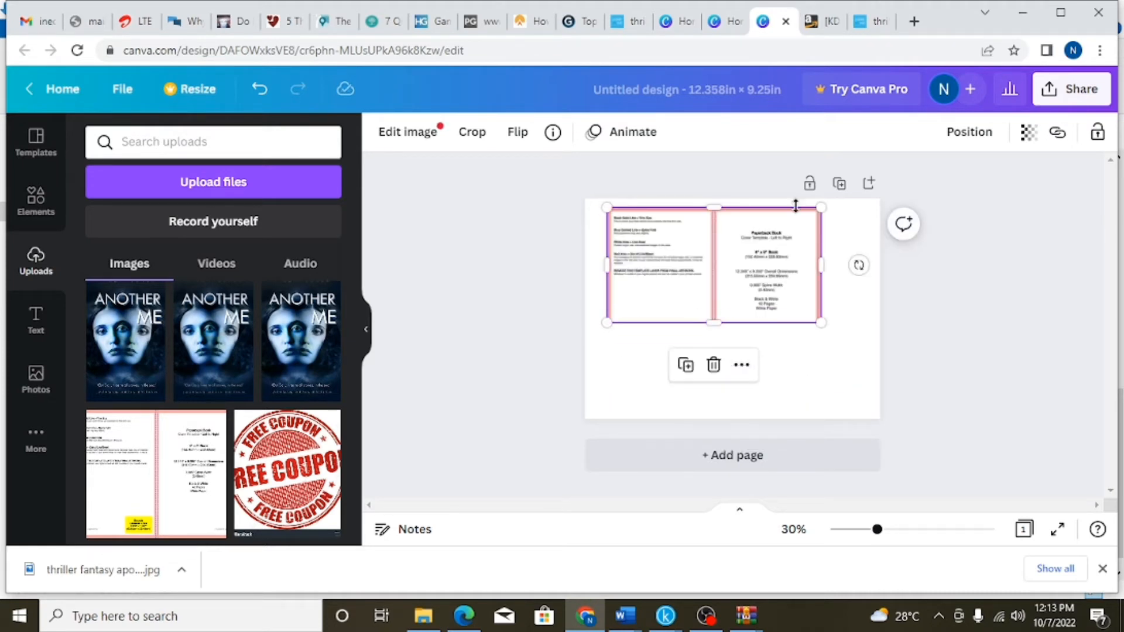
click(712, 364)
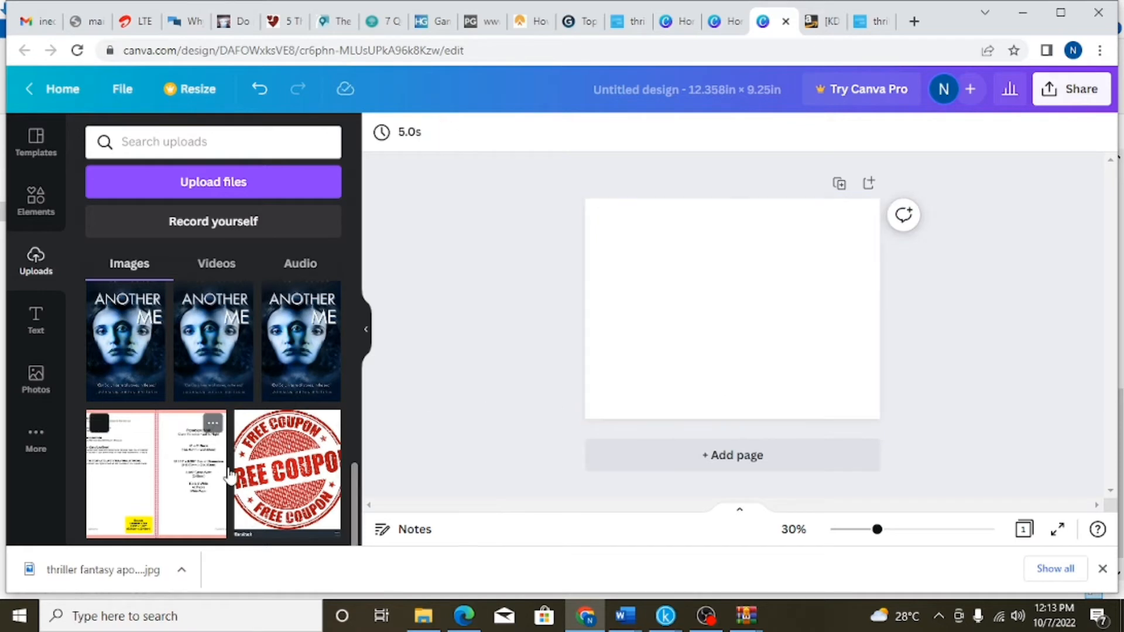
Place the uploaded cover template image at the blank page's upper-left corner and enlarge it to cover the page
drag(160, 475, 666, 267)
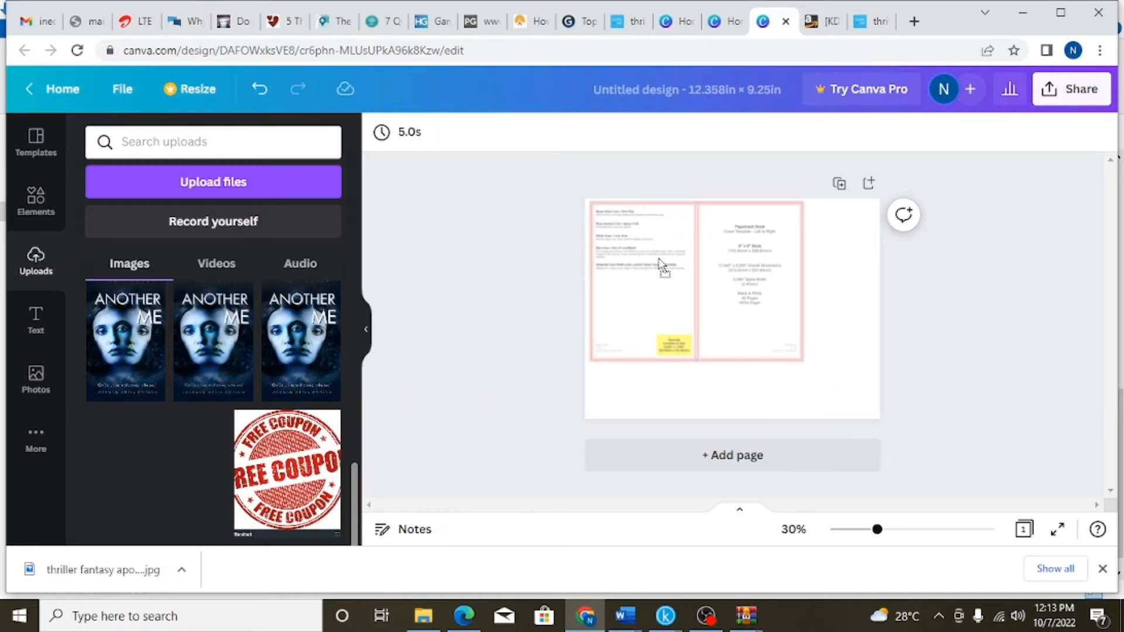
mouse_move(662, 263)
mouse_down()
mouse_move(648, 255)
mouse_move(658, 264)
mouse_up()
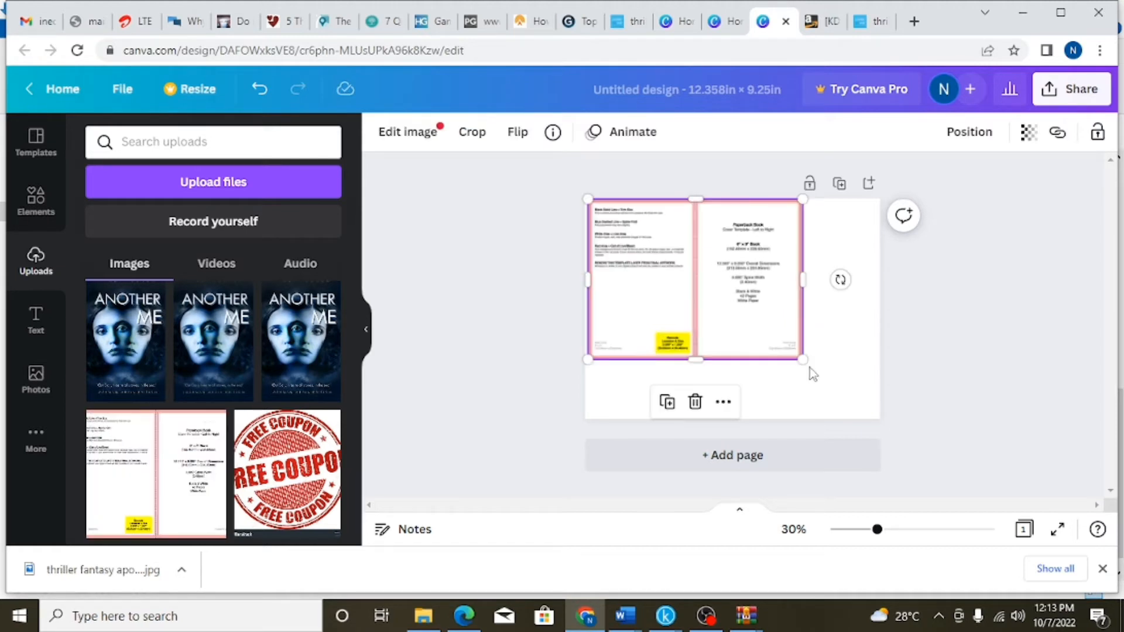
drag(802, 360, 872, 428)
click(925, 280)
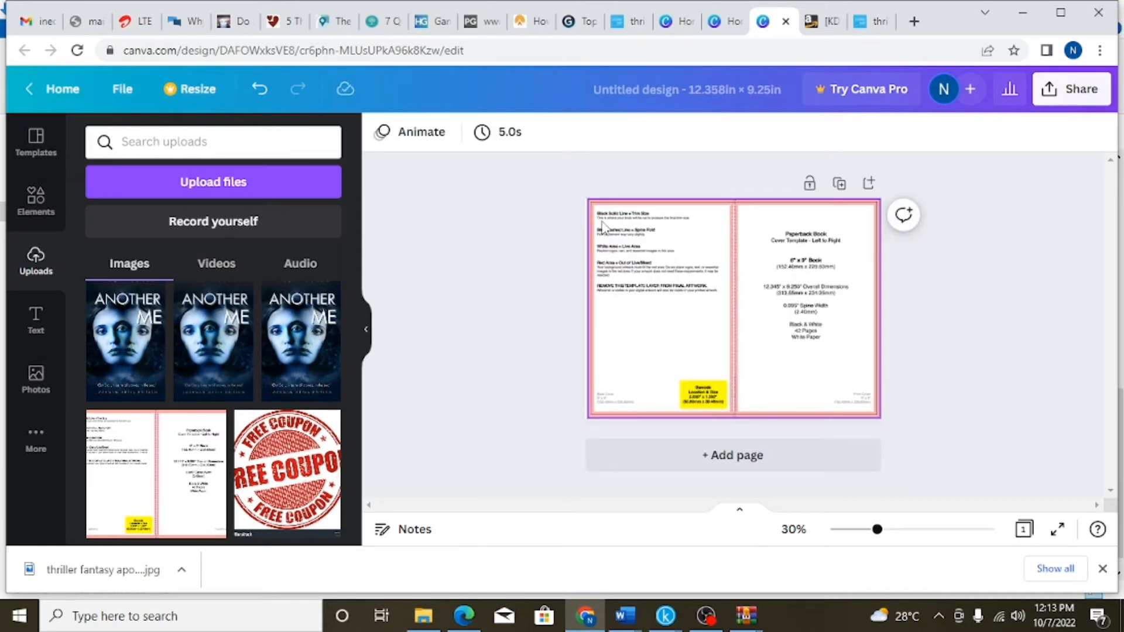
Fine-tune the template image's size and position so that its outer border lines up with the page edges
click(640, 242)
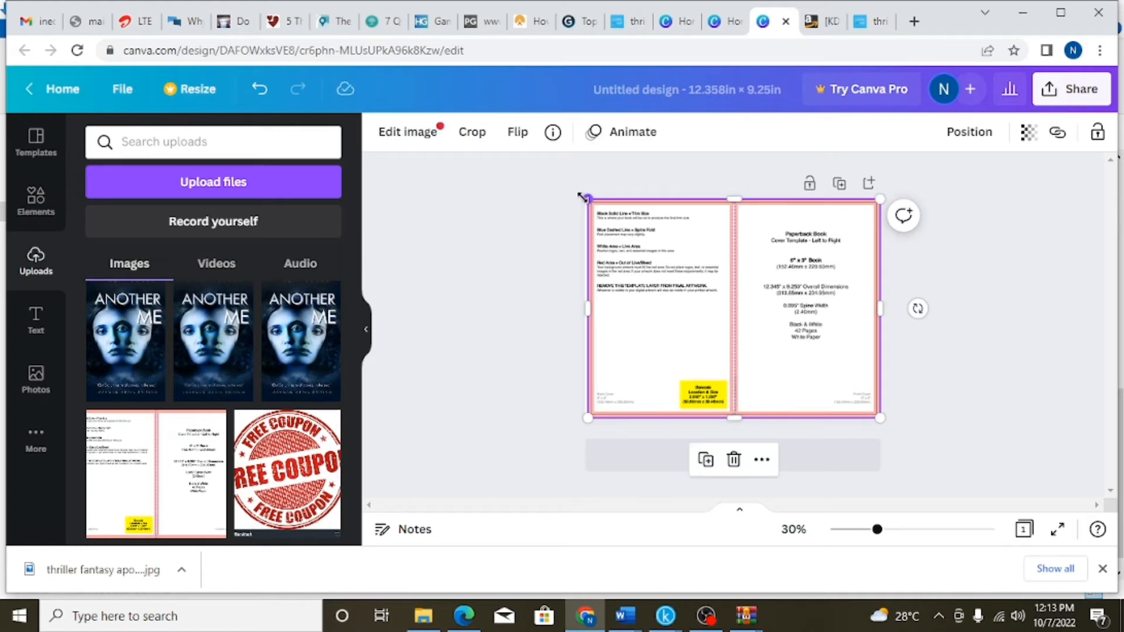
drag(583, 195, 616, 221)
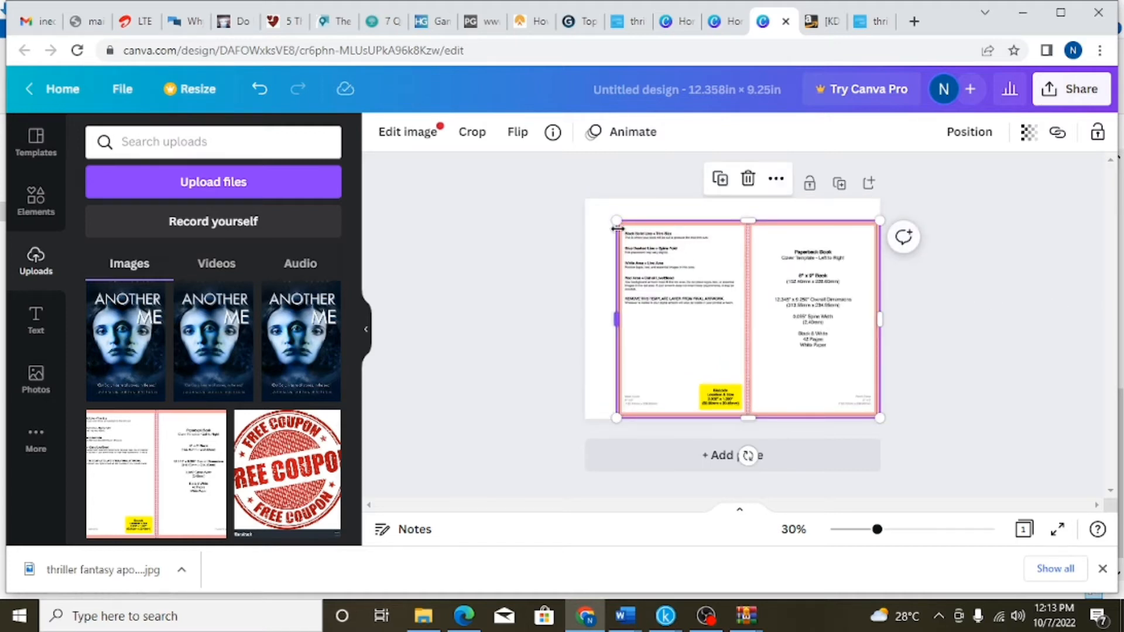
drag(614, 220, 591, 198)
click(1006, 291)
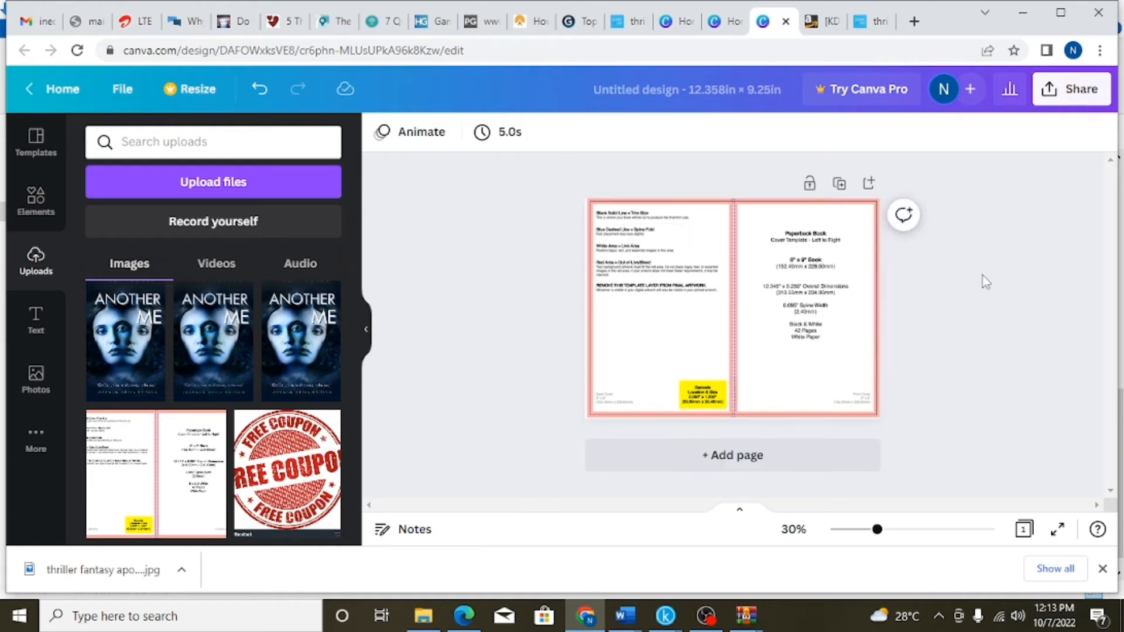
click(742, 282)
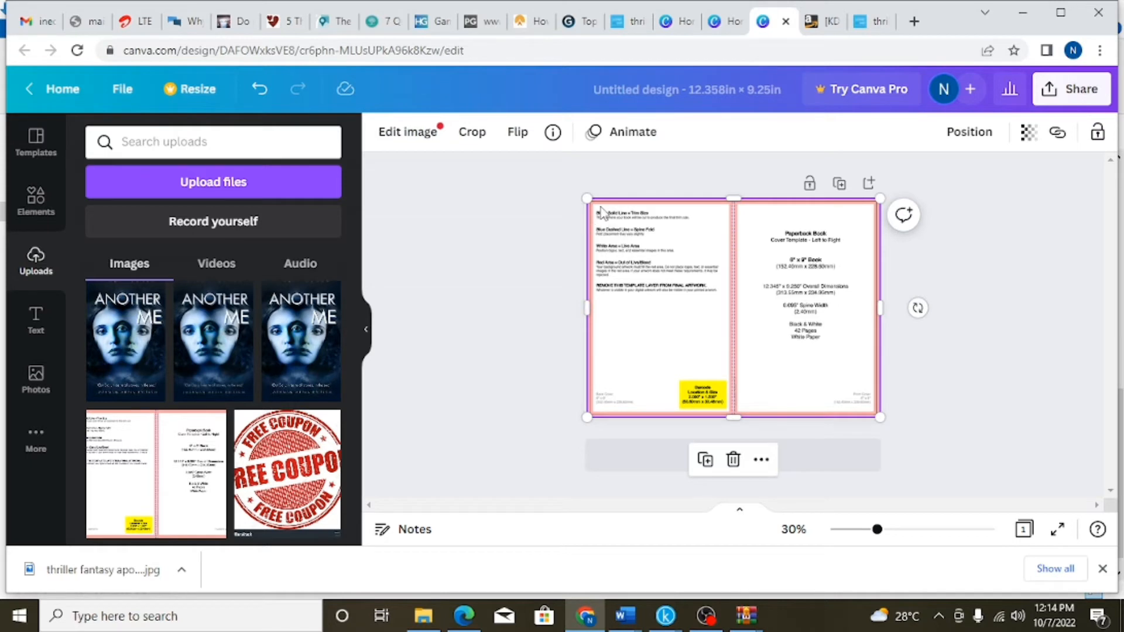
drag(586, 198, 608, 199)
click(967, 287)
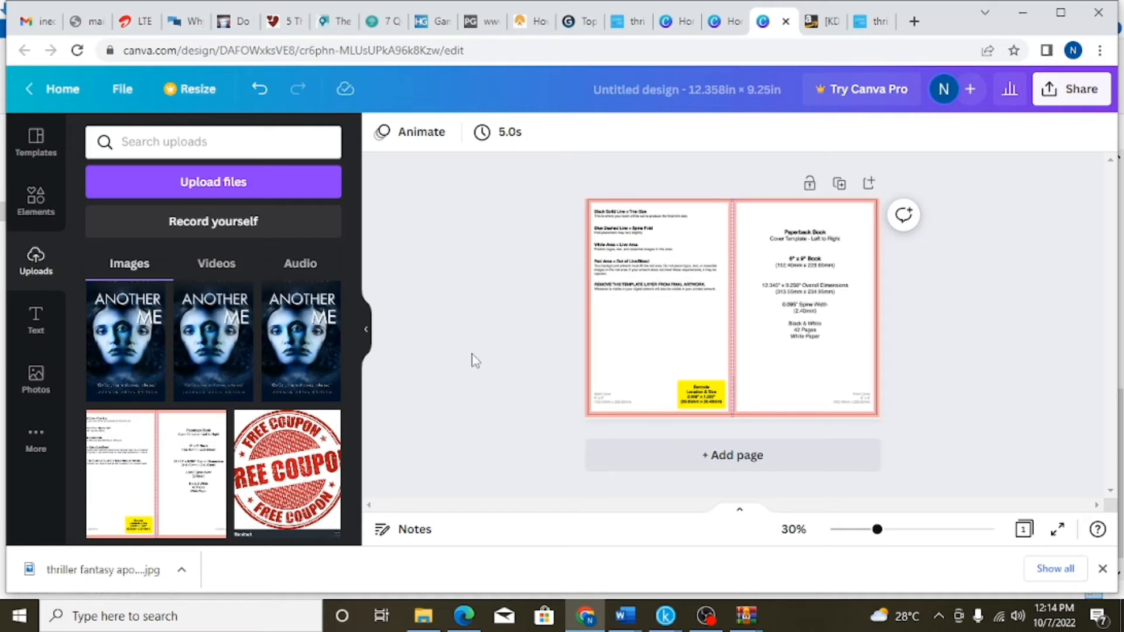
Upload the KK book cover image from the Pictures folder to the Canva uploads
scroll(214, 376, down, 5)
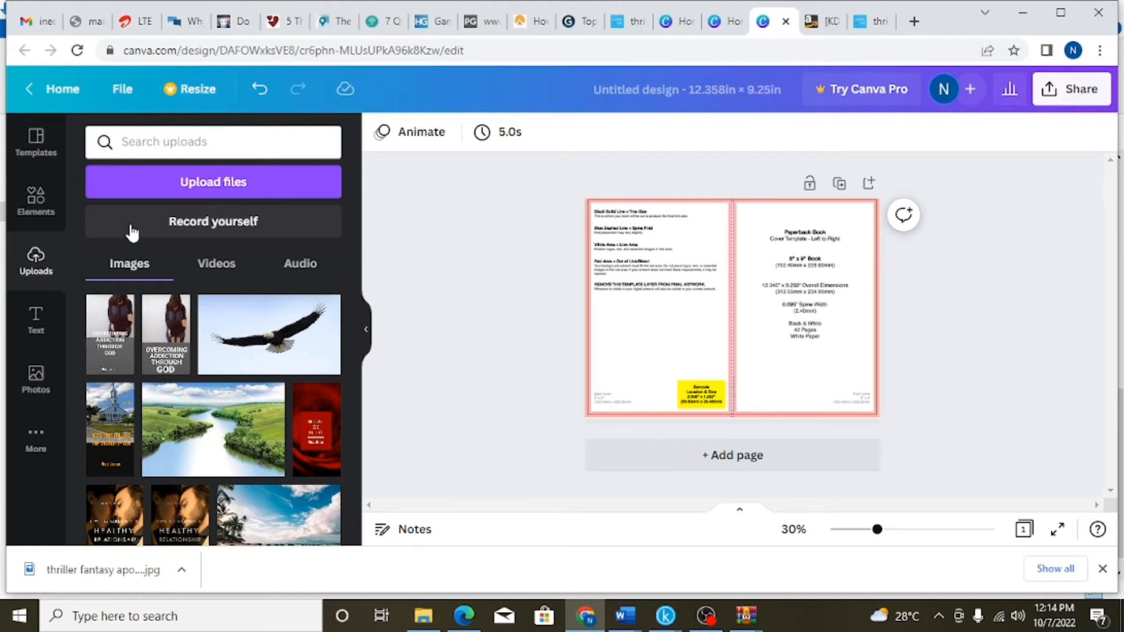
click(182, 193)
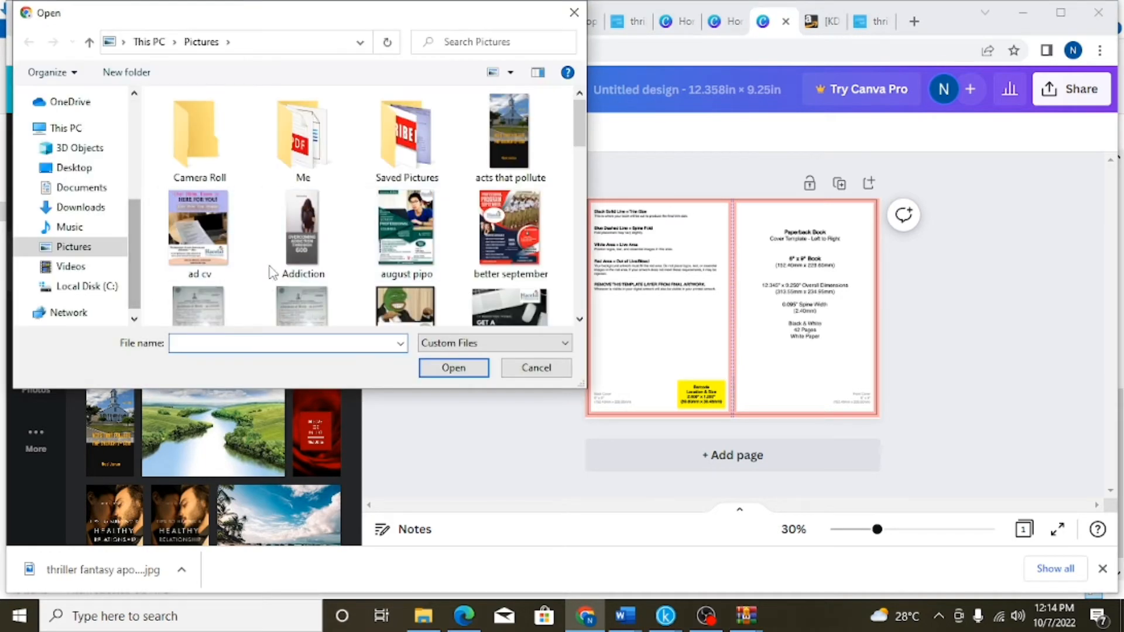
scroll(304, 266, down, 10)
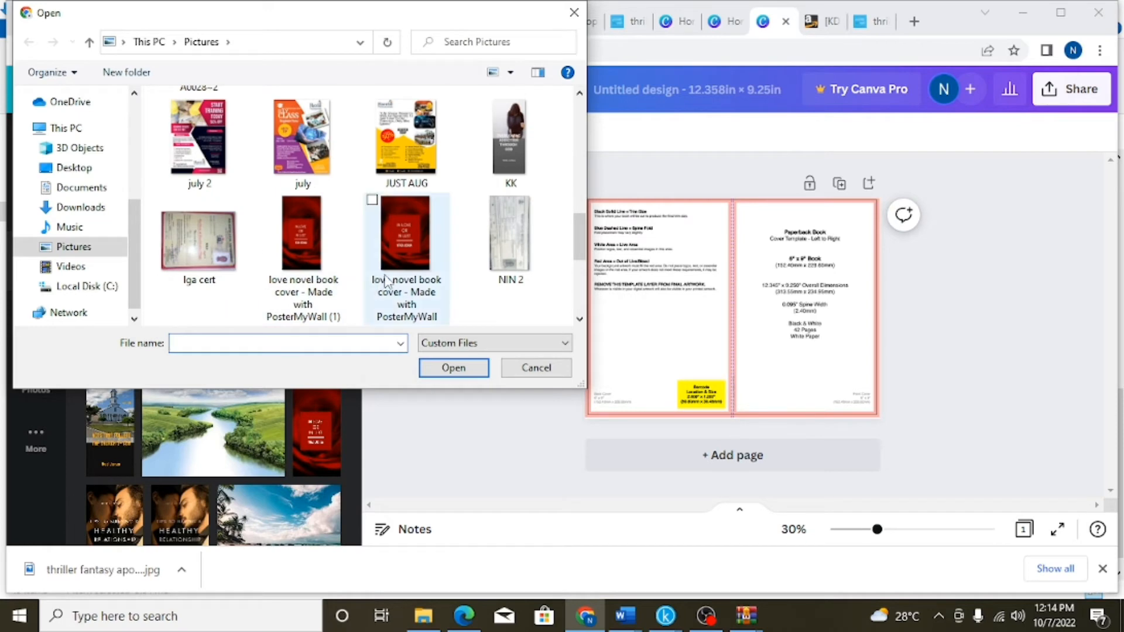
scroll(383, 281, down, 5)
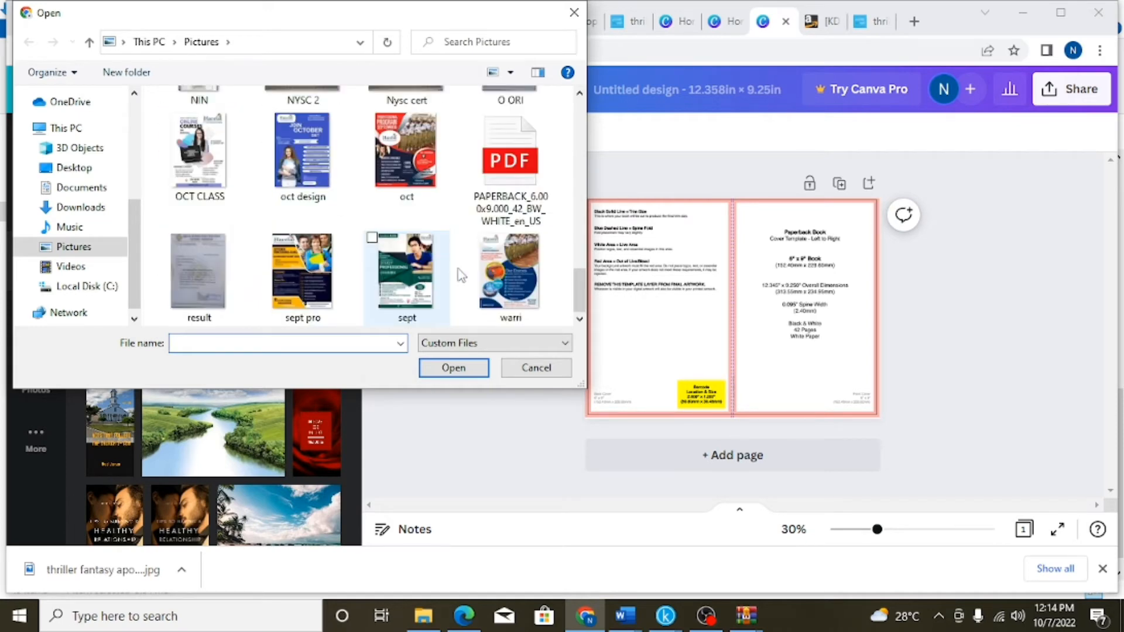
scroll(462, 275, up, 3)
scroll(462, 275, down, 2)
scroll(494, 260, up, 2)
click(504, 140)
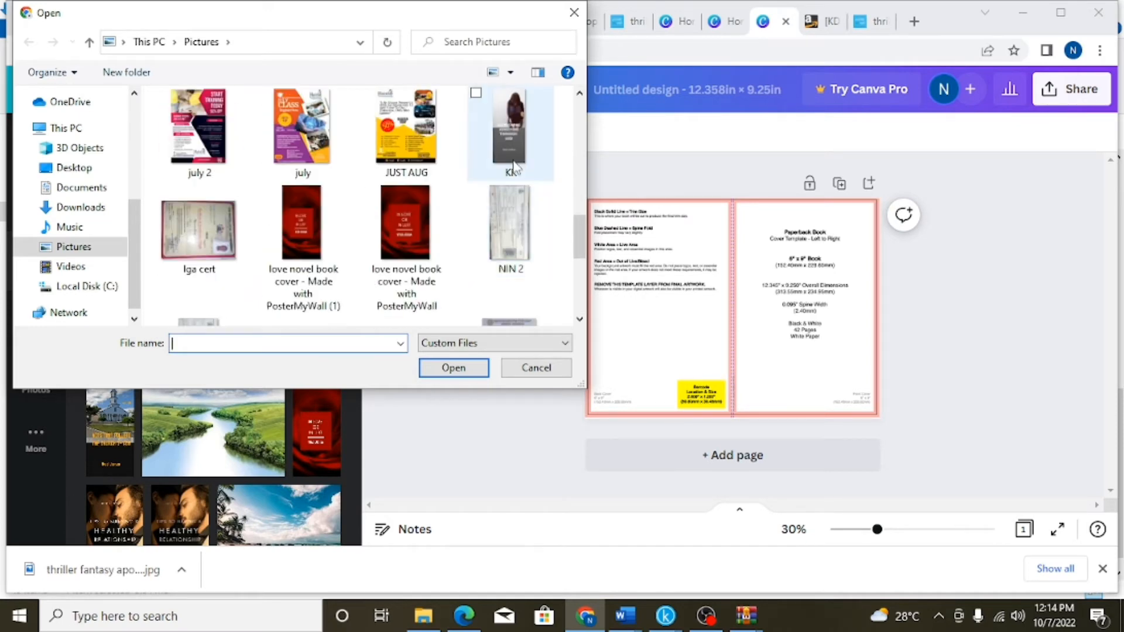
click(447, 369)
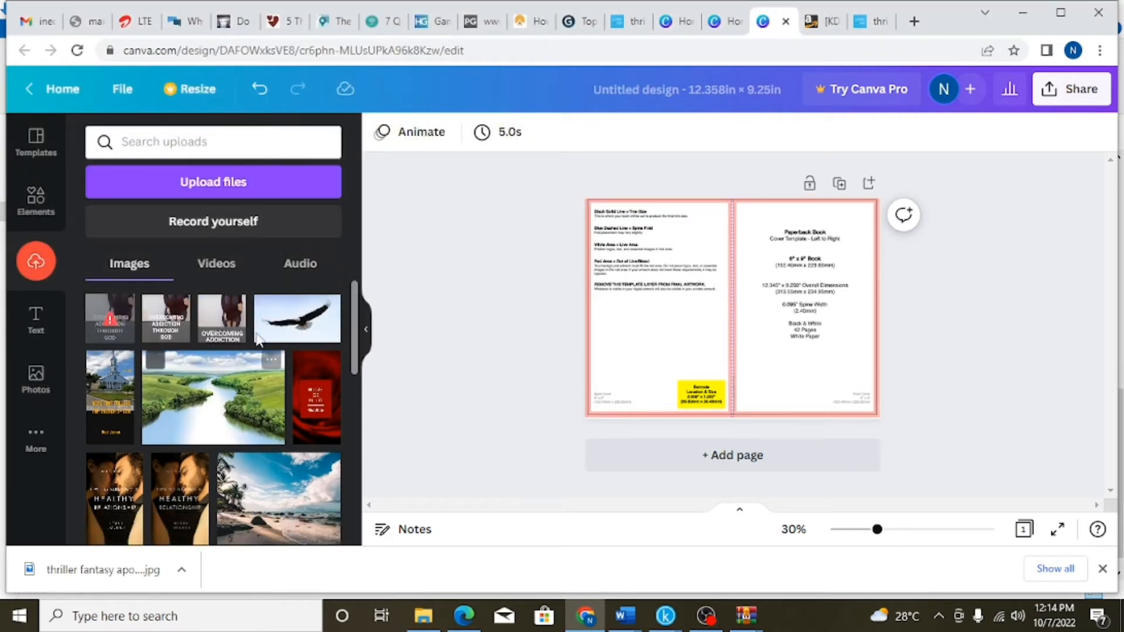
click(155, 308)
drag(165, 320, 818, 349)
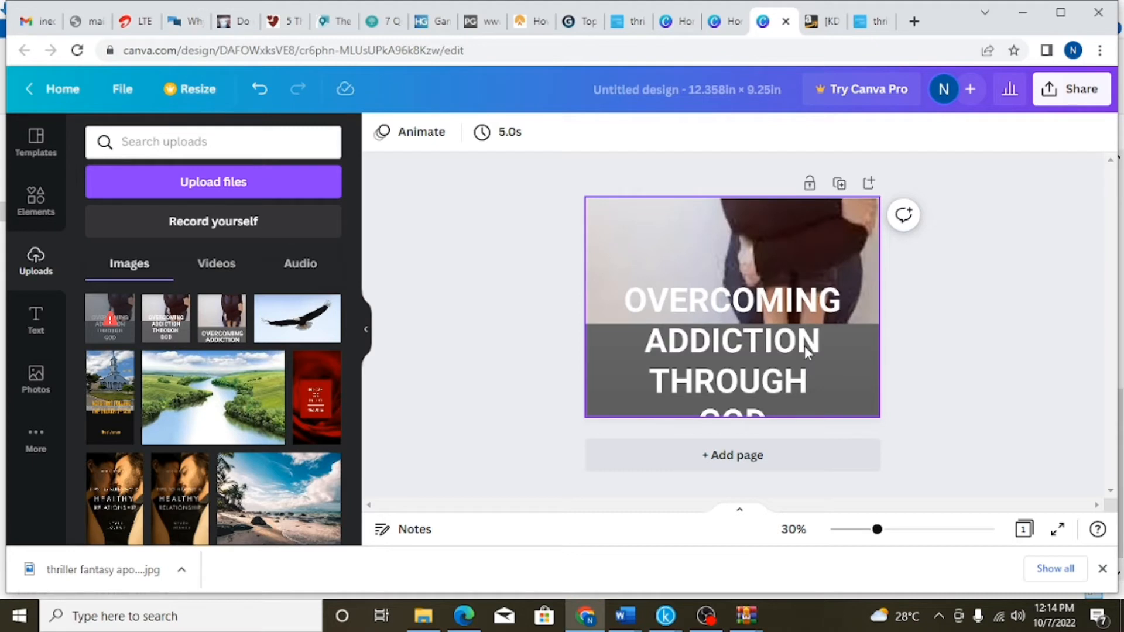
key(ctrl+z)
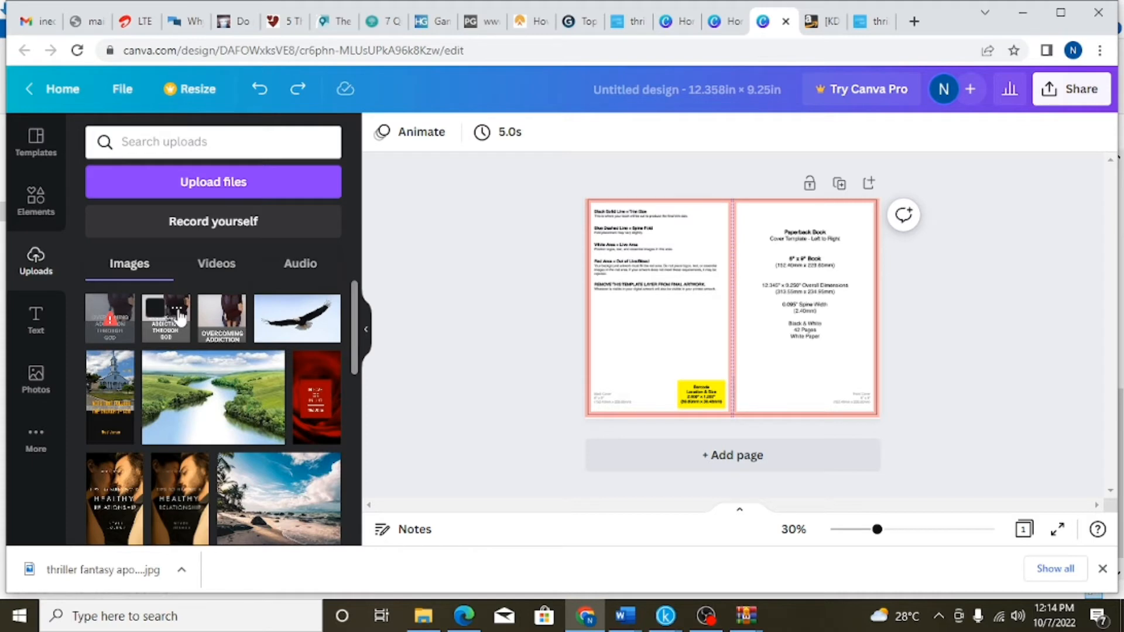
click(178, 310)
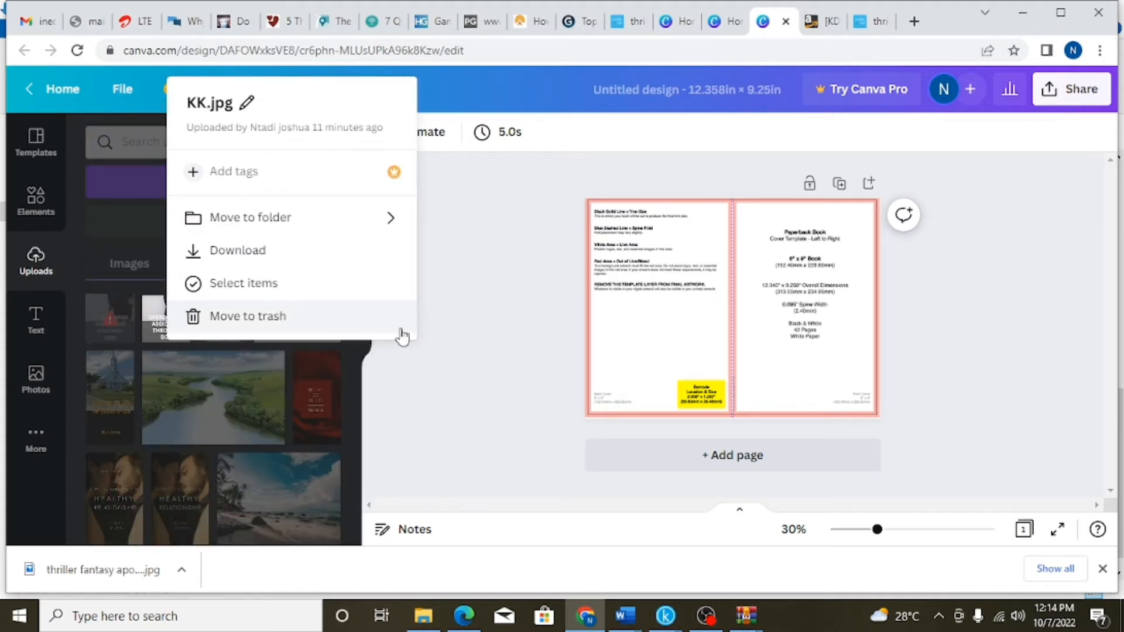
click(446, 327)
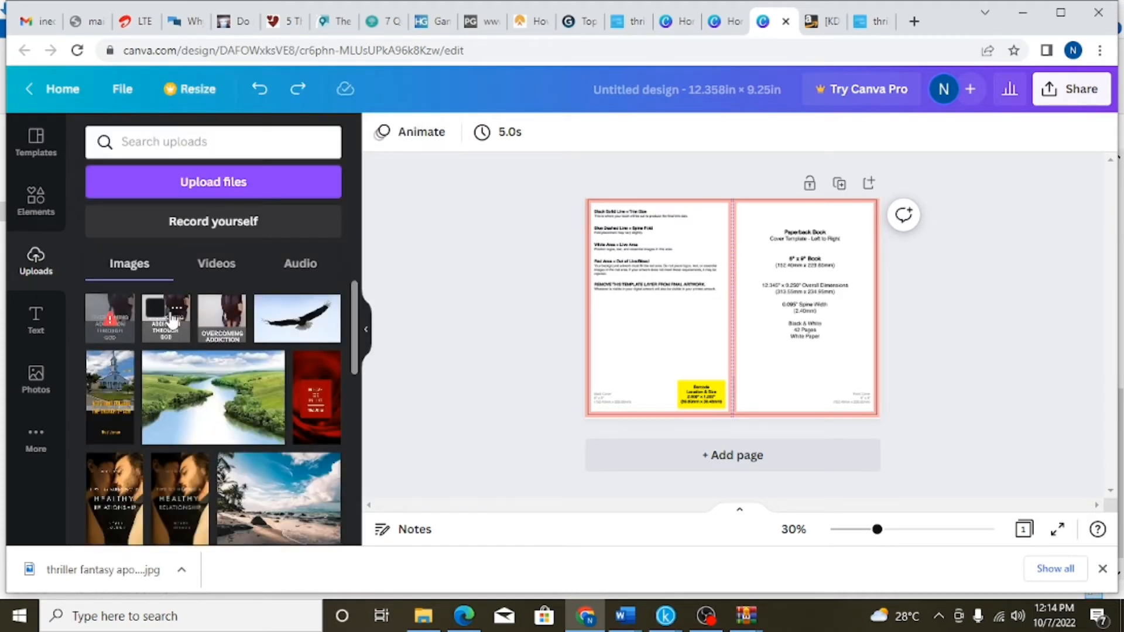
Add the uploaded KK.jpg cover image over the template as a separate image rather than as the page background
drag(171, 324, 486, 381)
drag(169, 322, 485, 369)
click(177, 330)
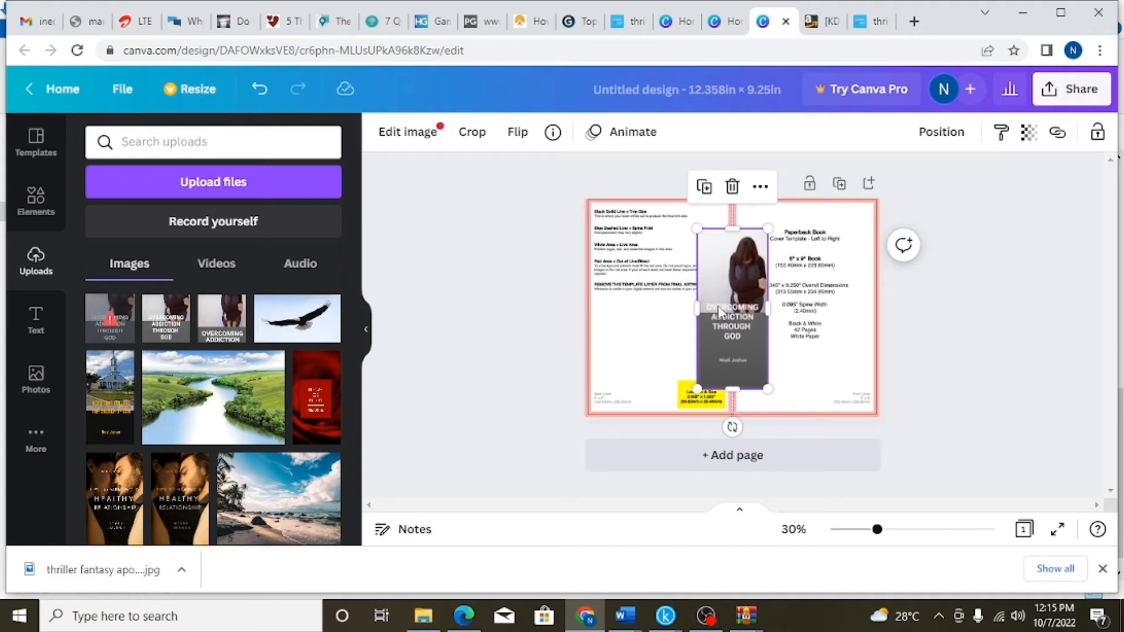
drag(717, 305, 824, 279)
drag(804, 358, 738, 355)
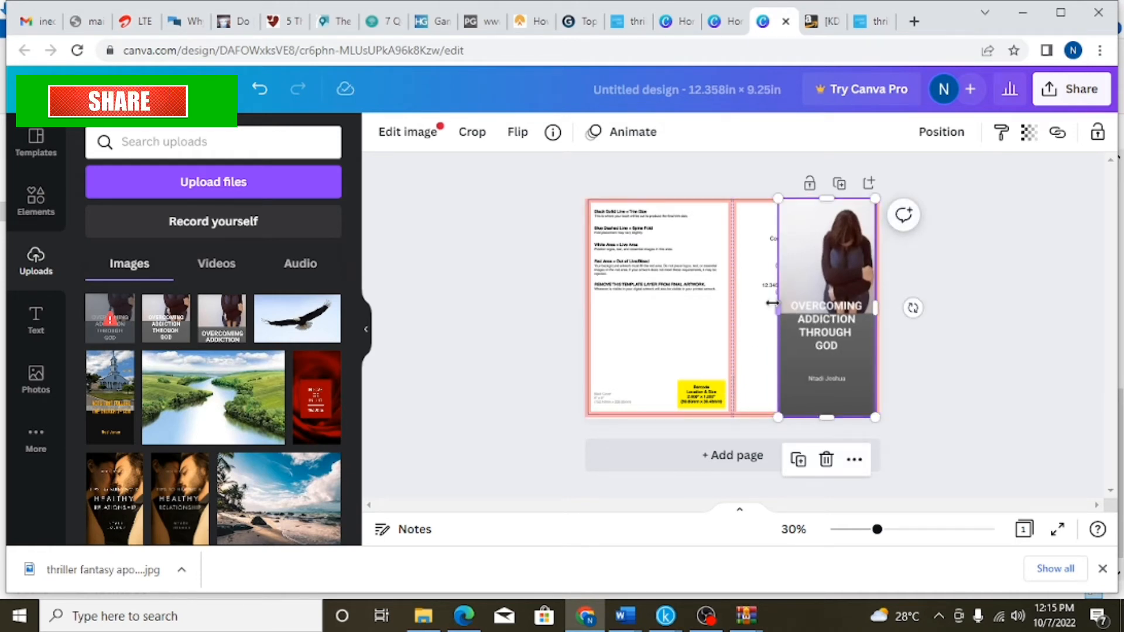
mouse_move(772, 303)
mouse_down()
mouse_move(760, 312)
mouse_move(783, 302)
mouse_up()
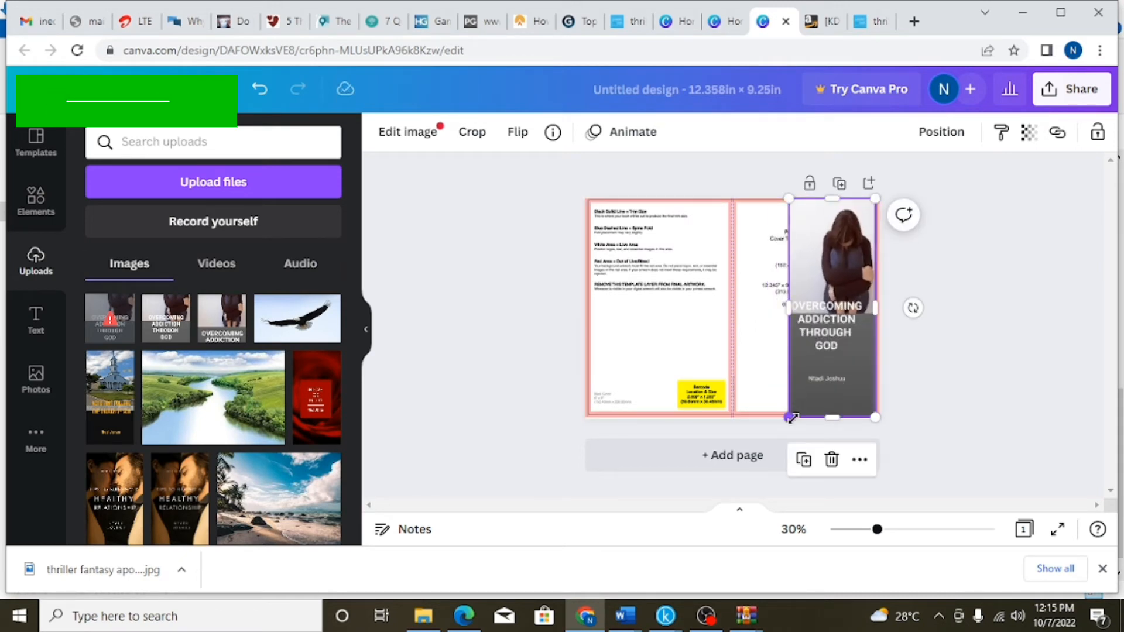
drag(834, 347, 832, 344)
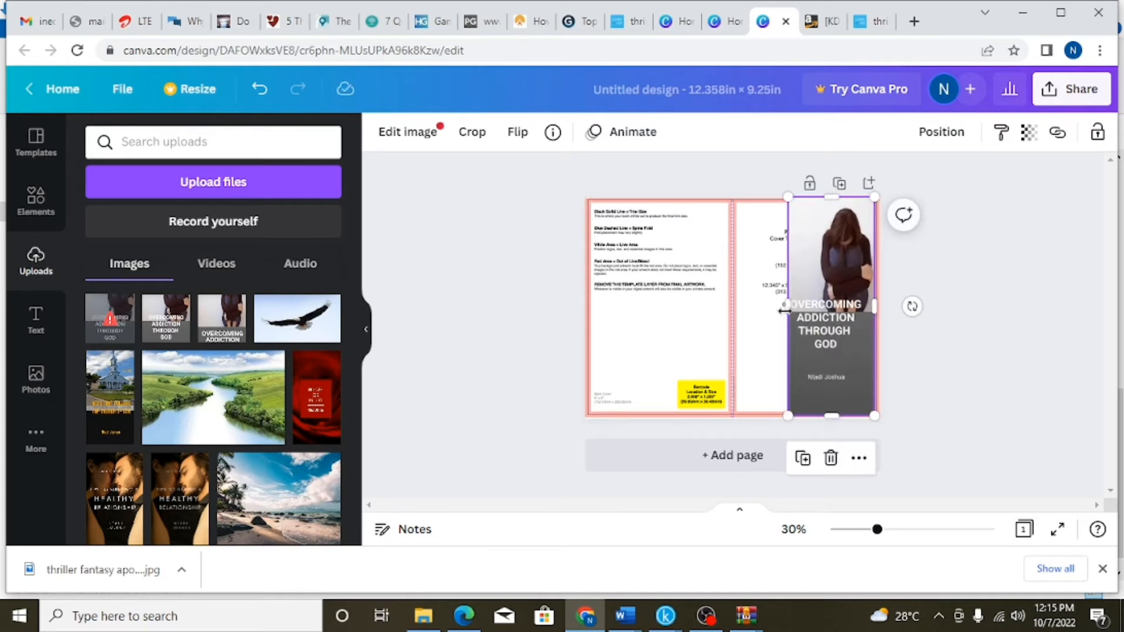
mouse_move(783, 310)
mouse_down()
mouse_move(719, 326)
mouse_move(774, 311)
mouse_up()
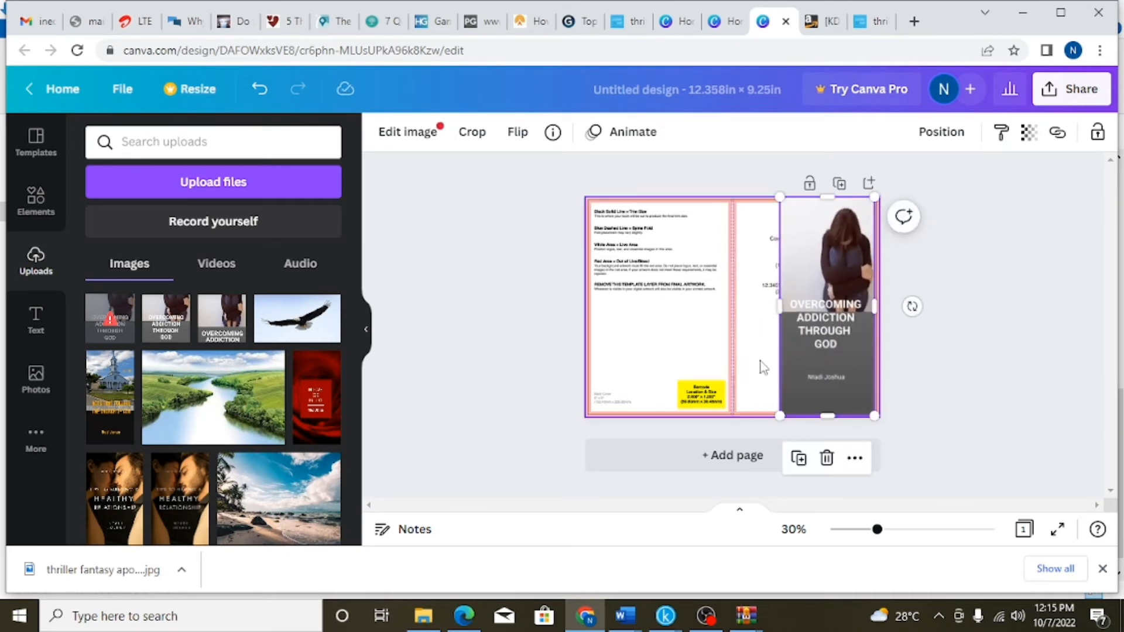
drag(814, 273, 764, 263)
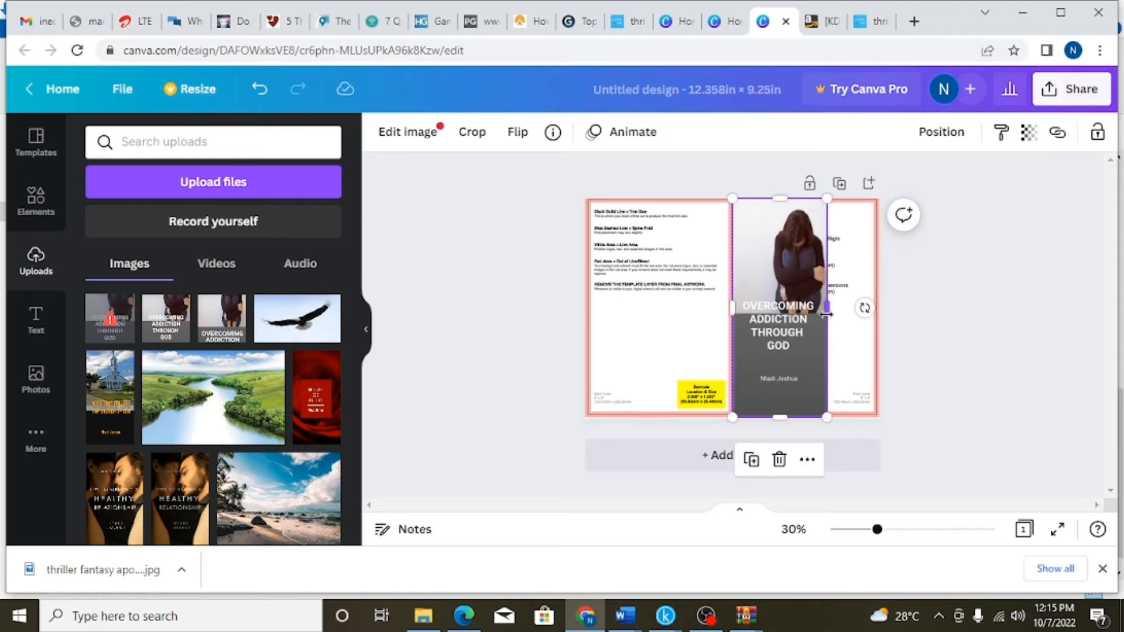
mouse_move(827, 306)
mouse_down()
mouse_move(844, 305)
mouse_move(808, 308)
mouse_up()
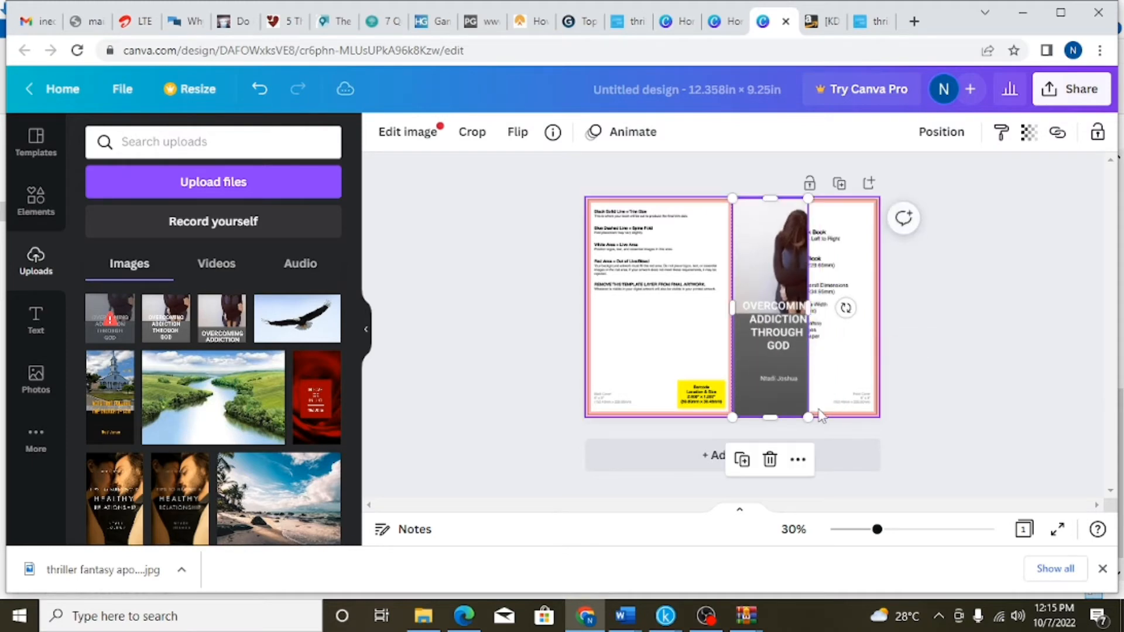
click(769, 460)
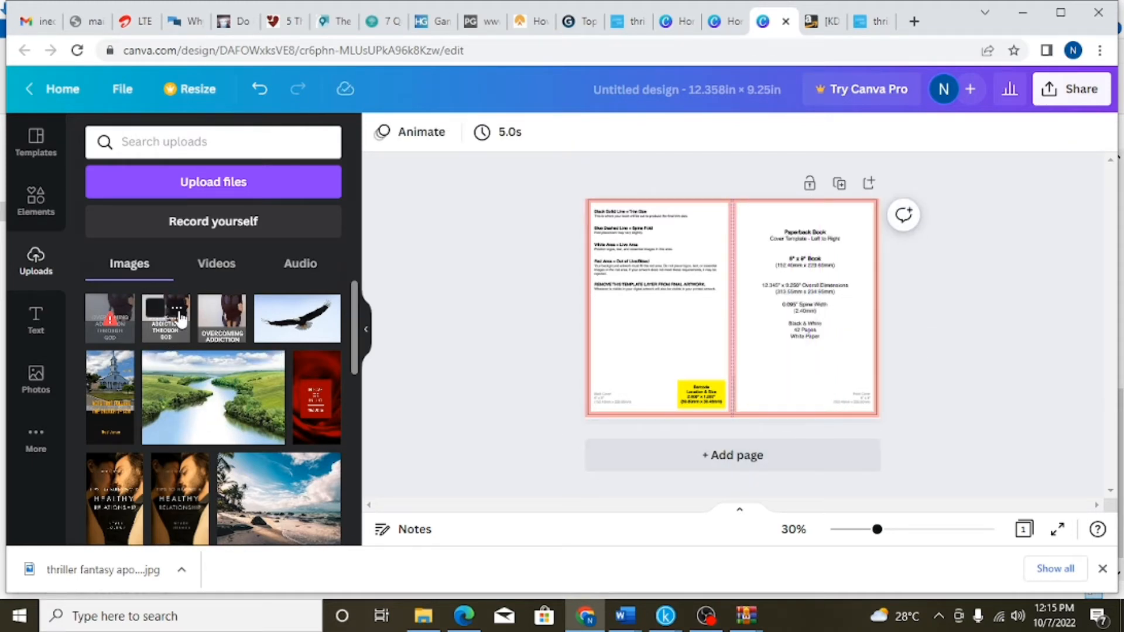
Add the uploaded KK.jpg cover image to the page again and enlarge it over the template's front cover area
click(180, 310)
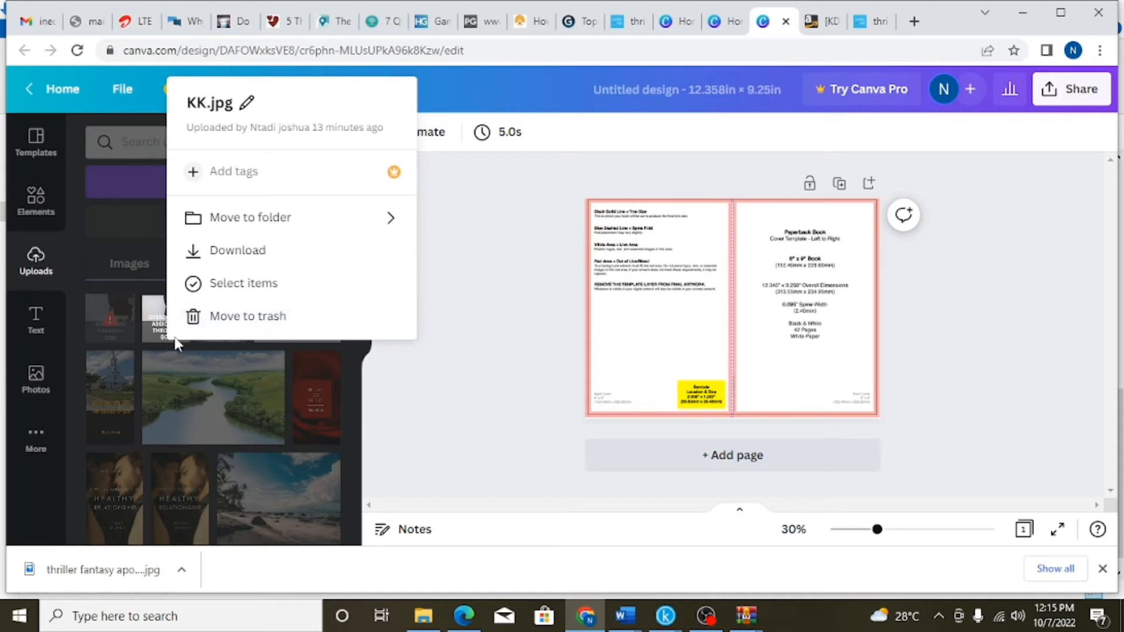
click(526, 250)
mouse_move(280, 313)
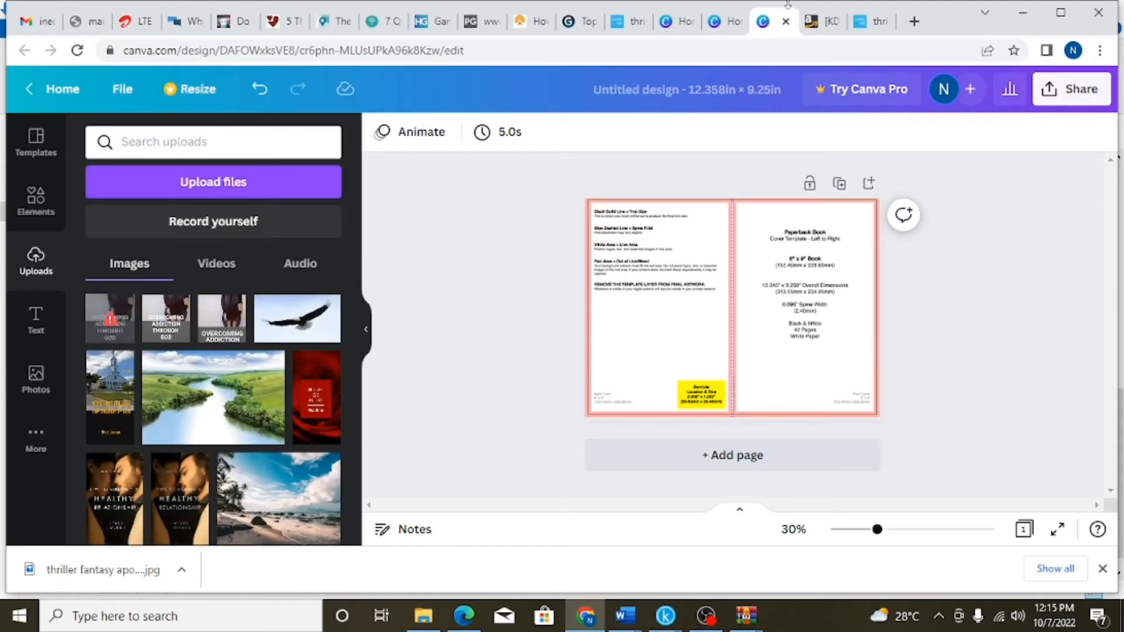
click(168, 331)
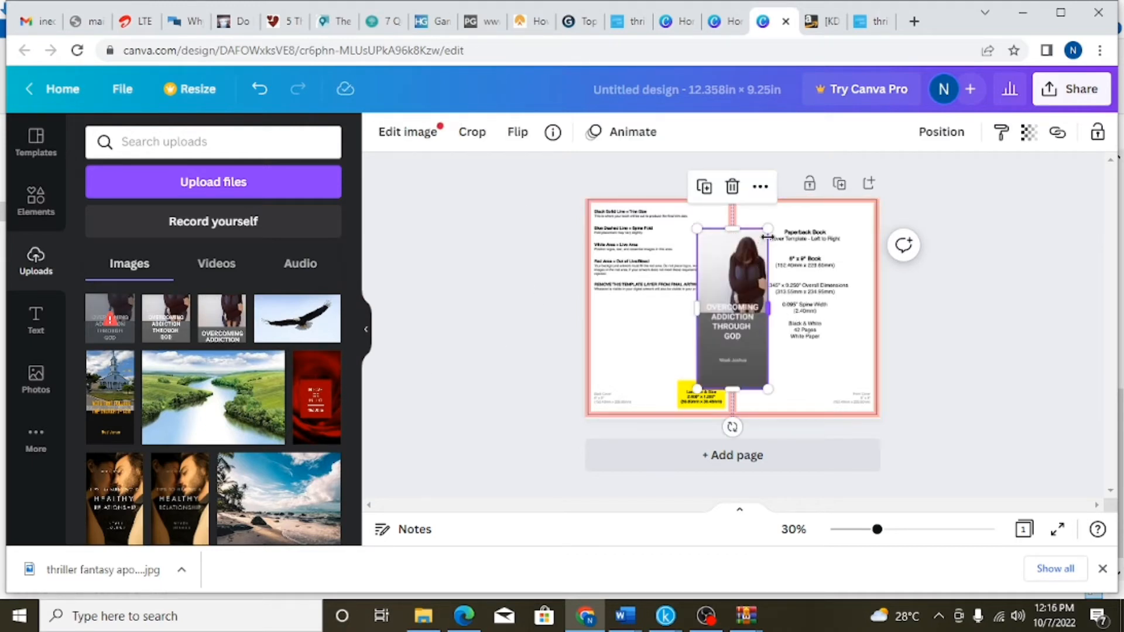
drag(796, 222, 761, 243)
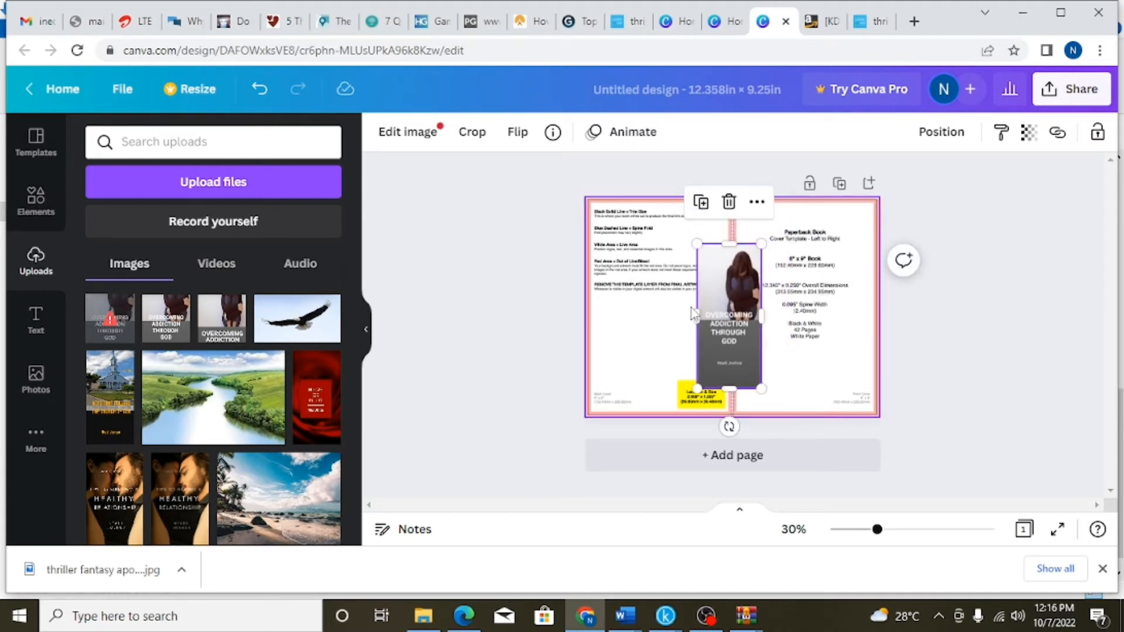
drag(768, 300, 827, 294)
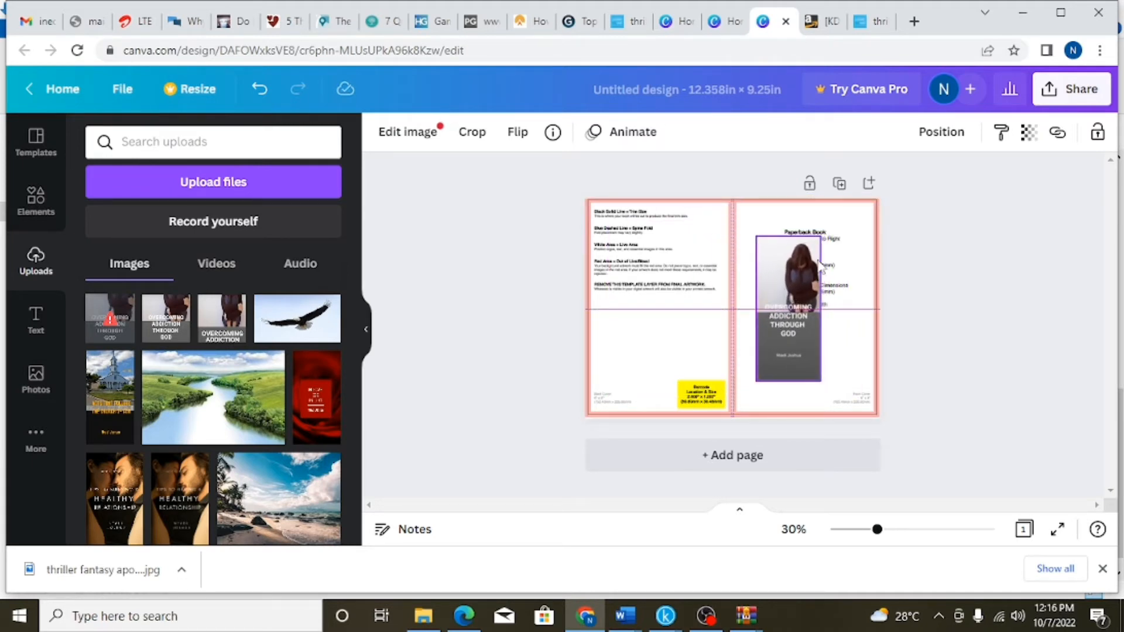
drag(821, 233, 832, 208)
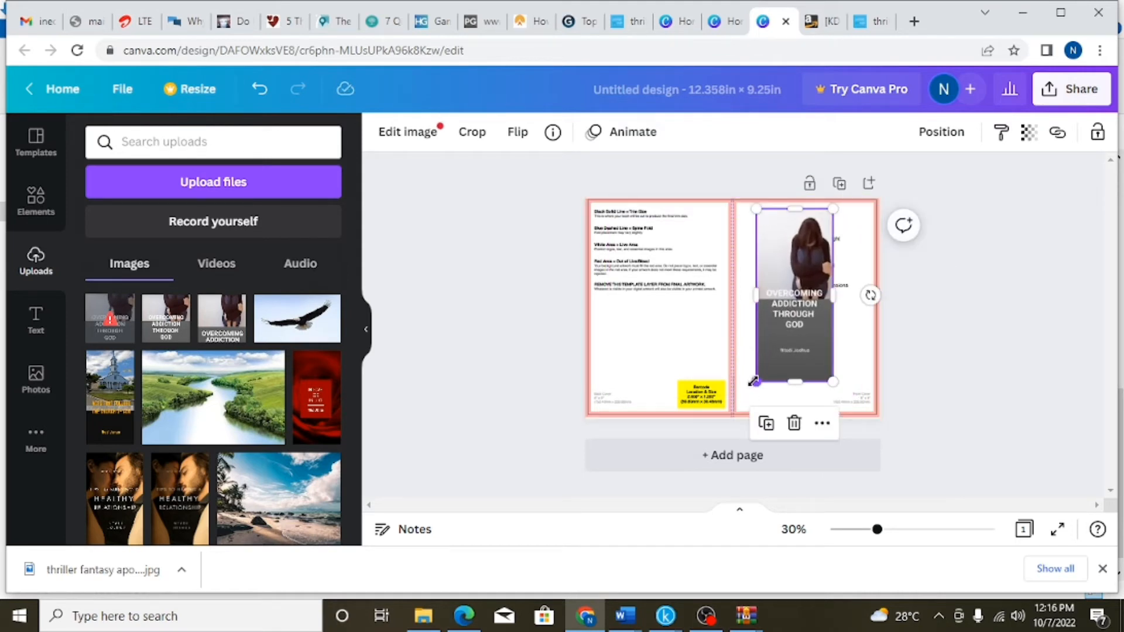
drag(753, 382, 746, 405)
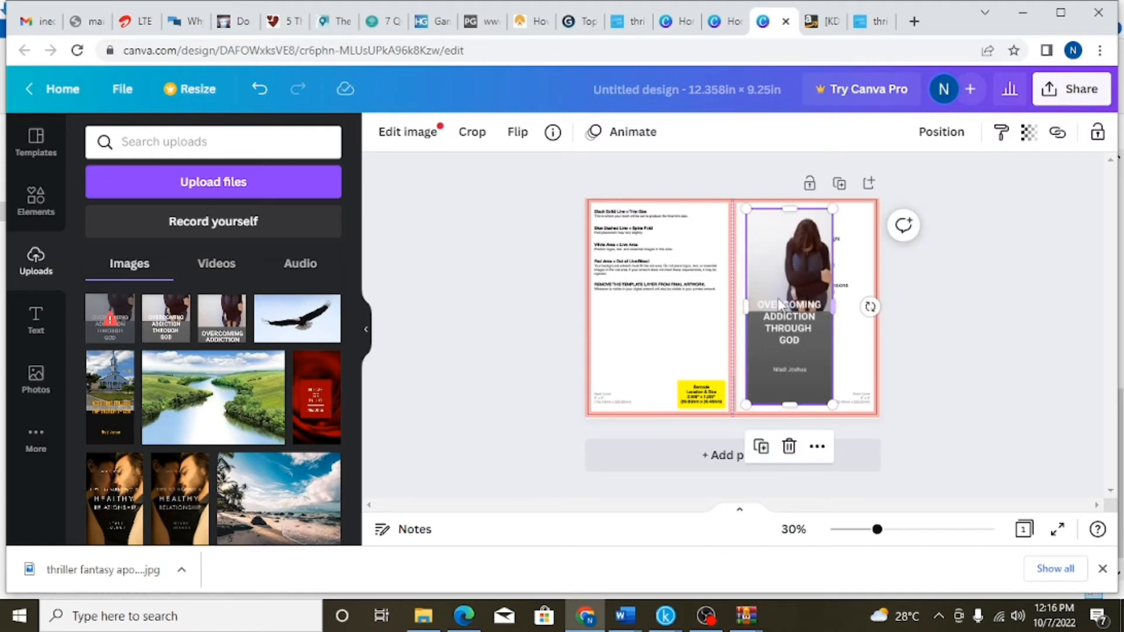
Align the cover image with the page's upper-right corner and stretch it to the page's full height
drag(777, 302, 814, 288)
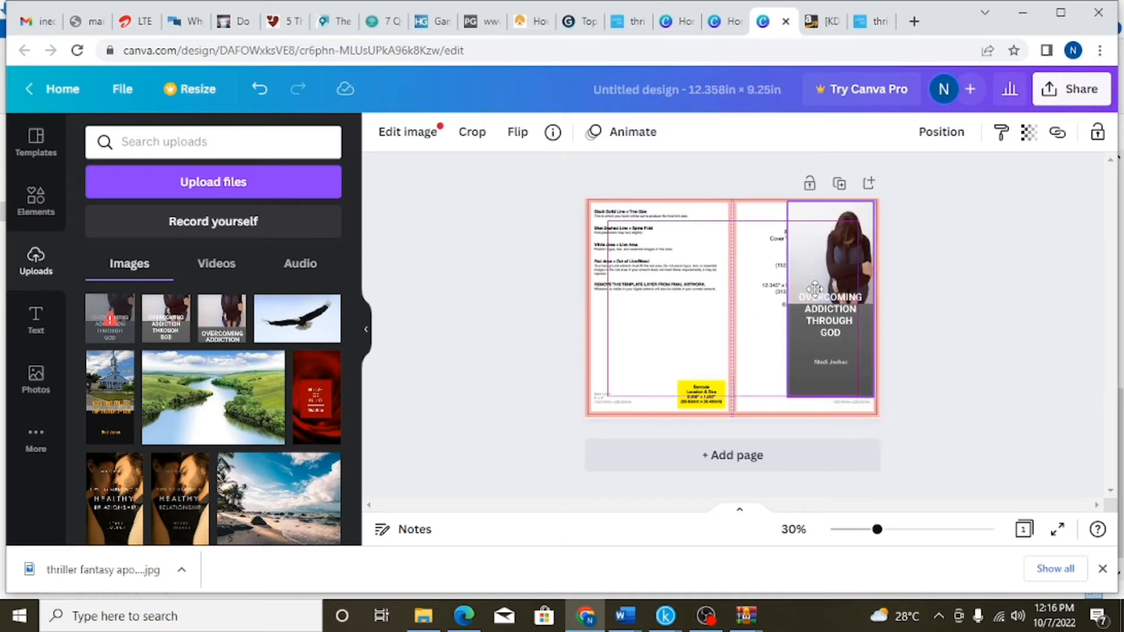
drag(814, 289, 818, 287)
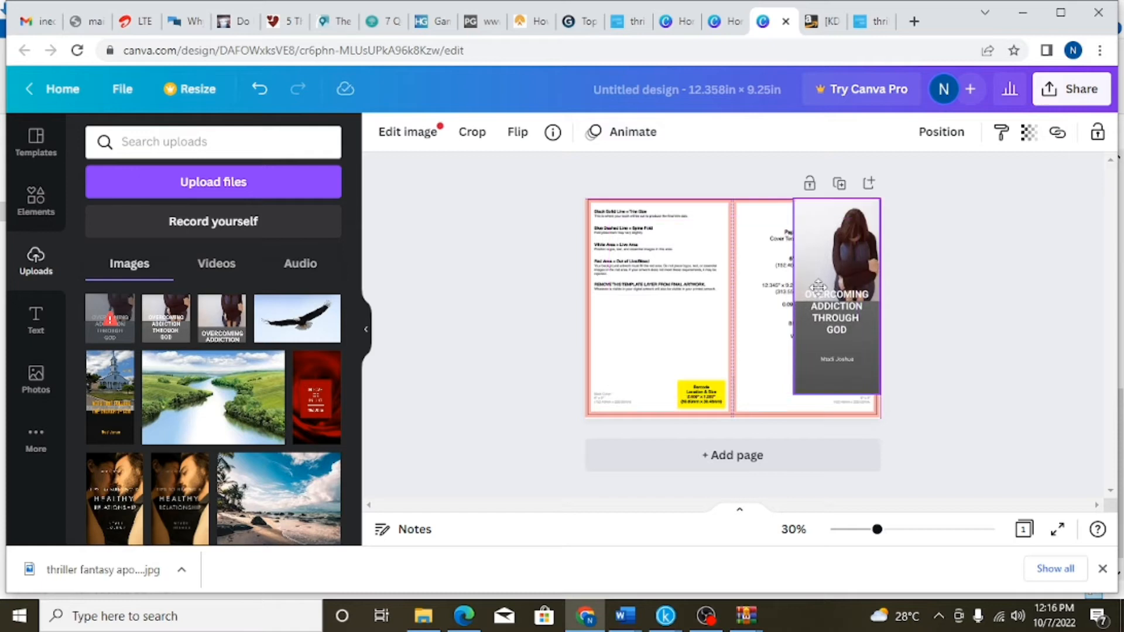
drag(836, 391, 836, 414)
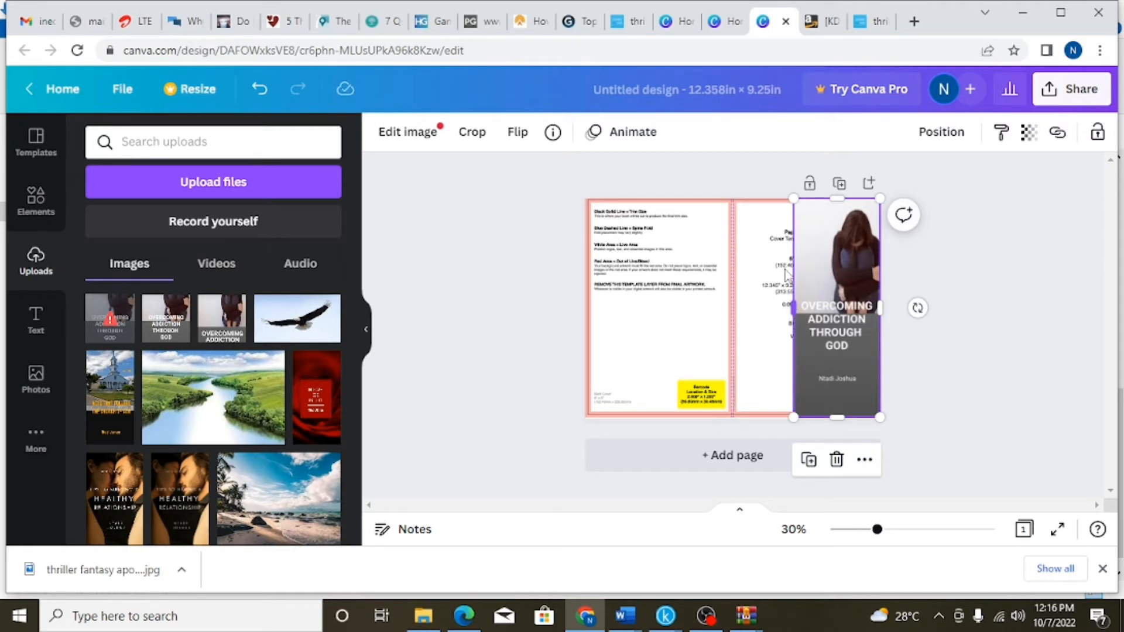
Widen and reposition the cover image so that it spans from the template's spine to the page's right edge
drag(811, 277, 801, 281)
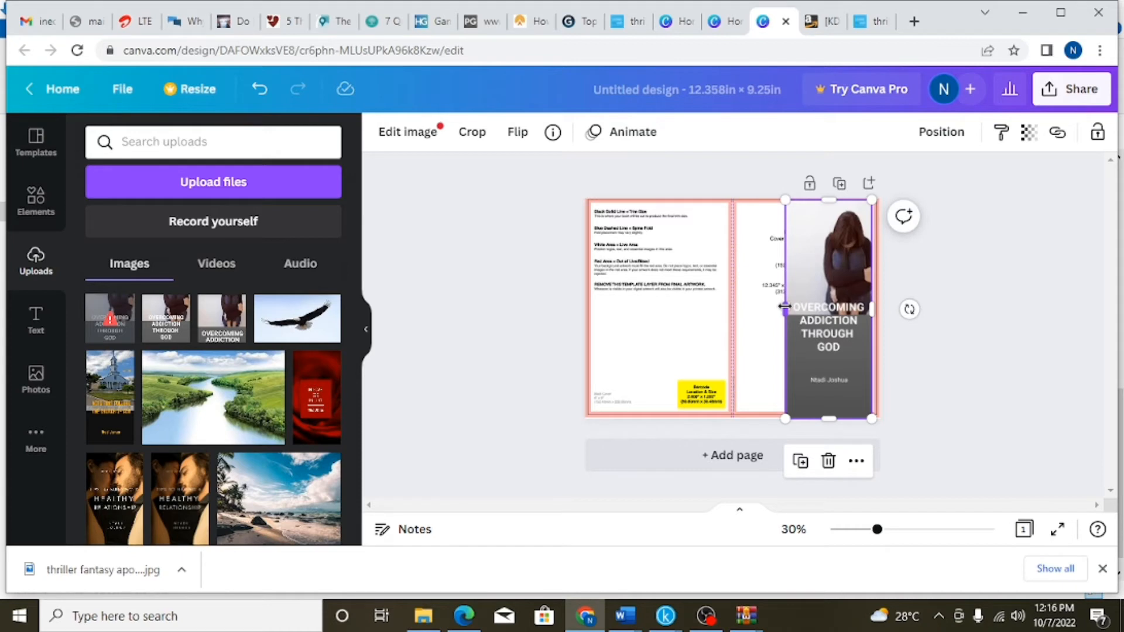
drag(782, 307, 792, 281)
drag(818, 210, 819, 199)
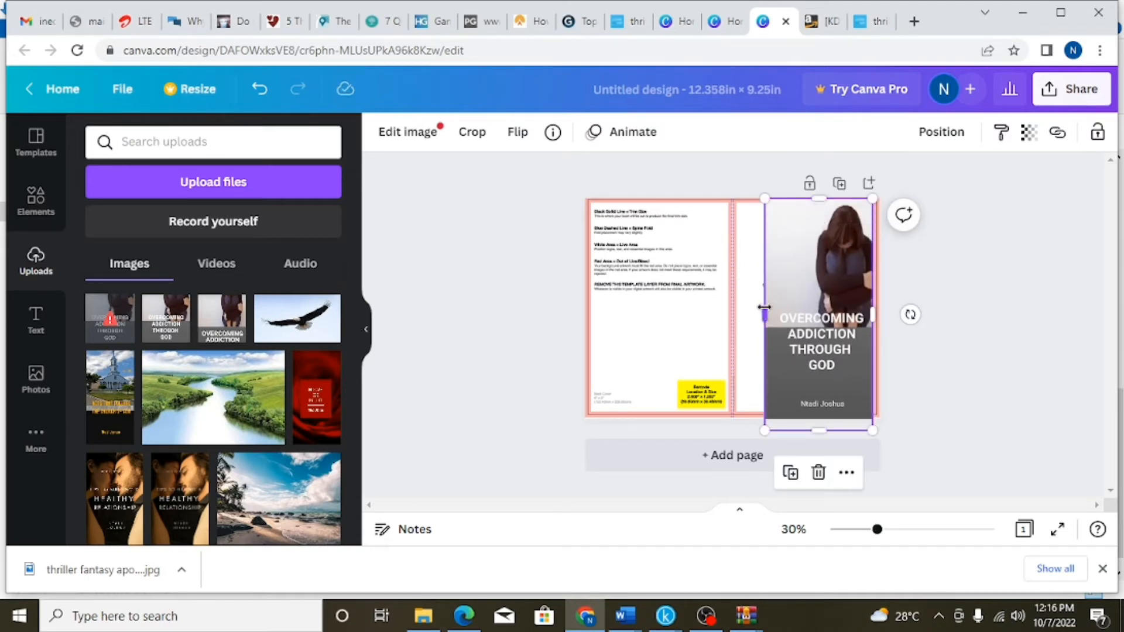
drag(763, 307, 755, 308)
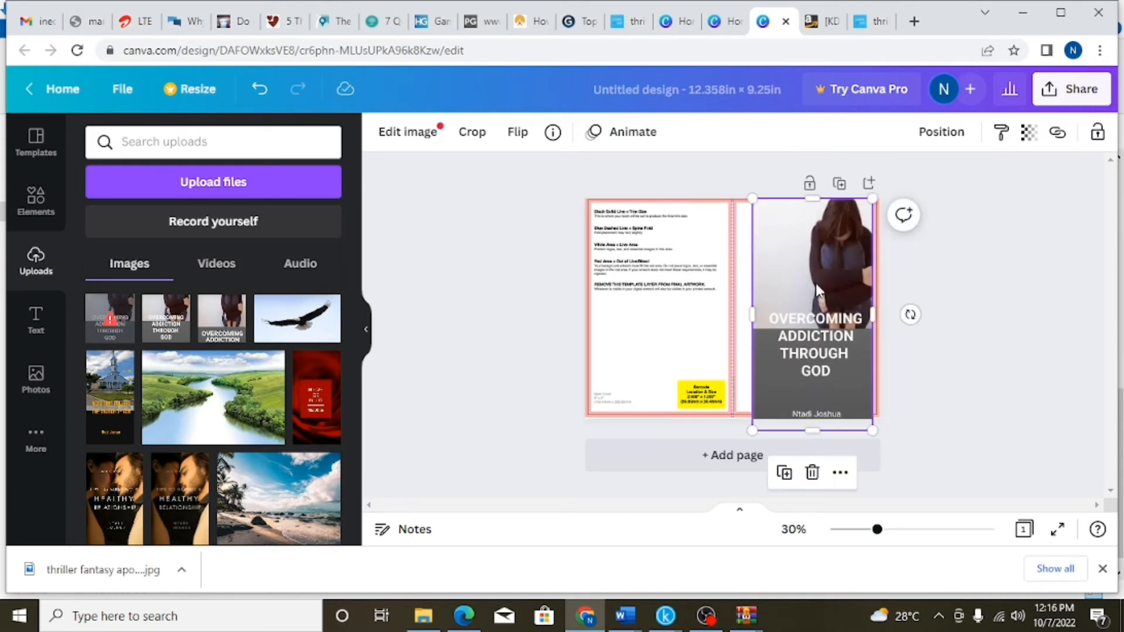
drag(819, 291, 826, 303)
drag(818, 209, 818, 200)
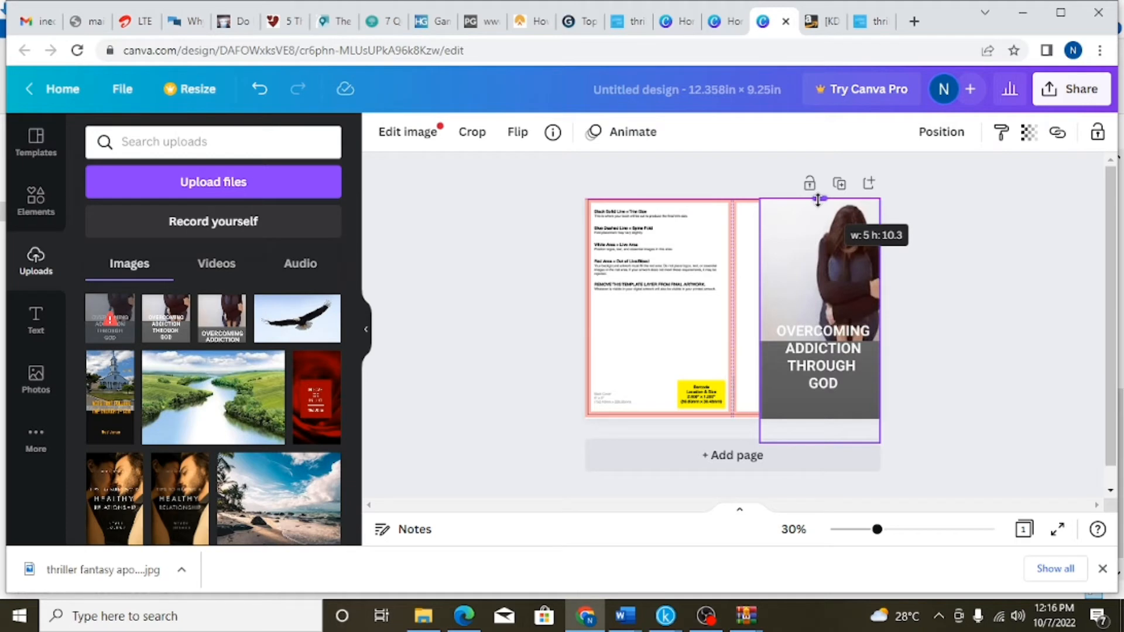
drag(756, 319, 732, 318)
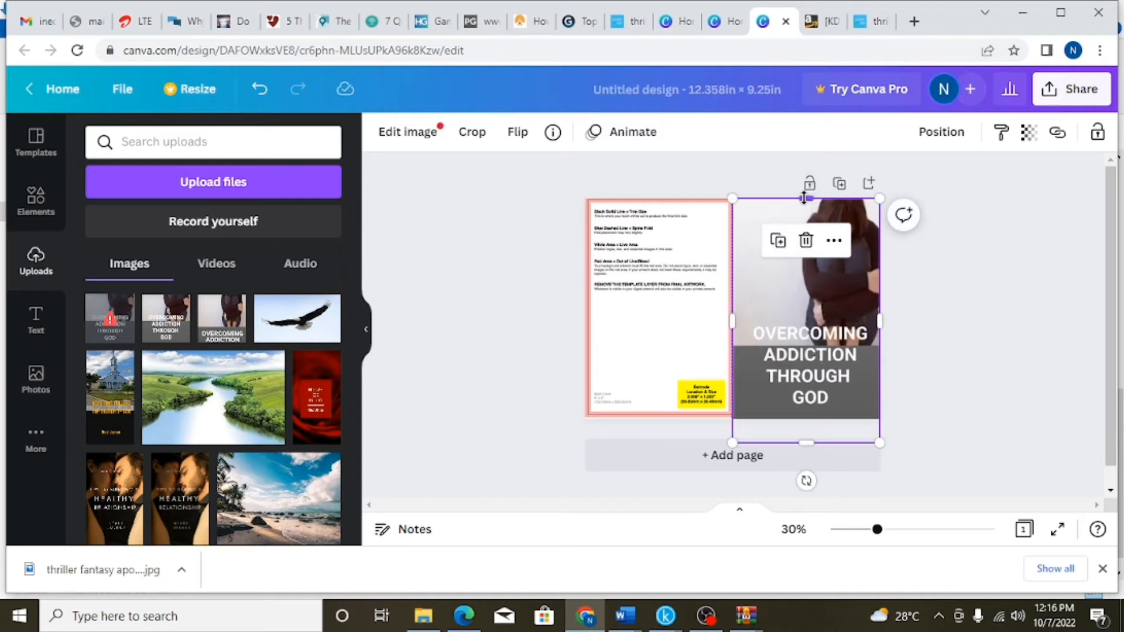
Adjust the cover image's height and position over the front cover area and crop its overhanging lower part
drag(803, 200, 804, 208)
drag(795, 280, 803, 293)
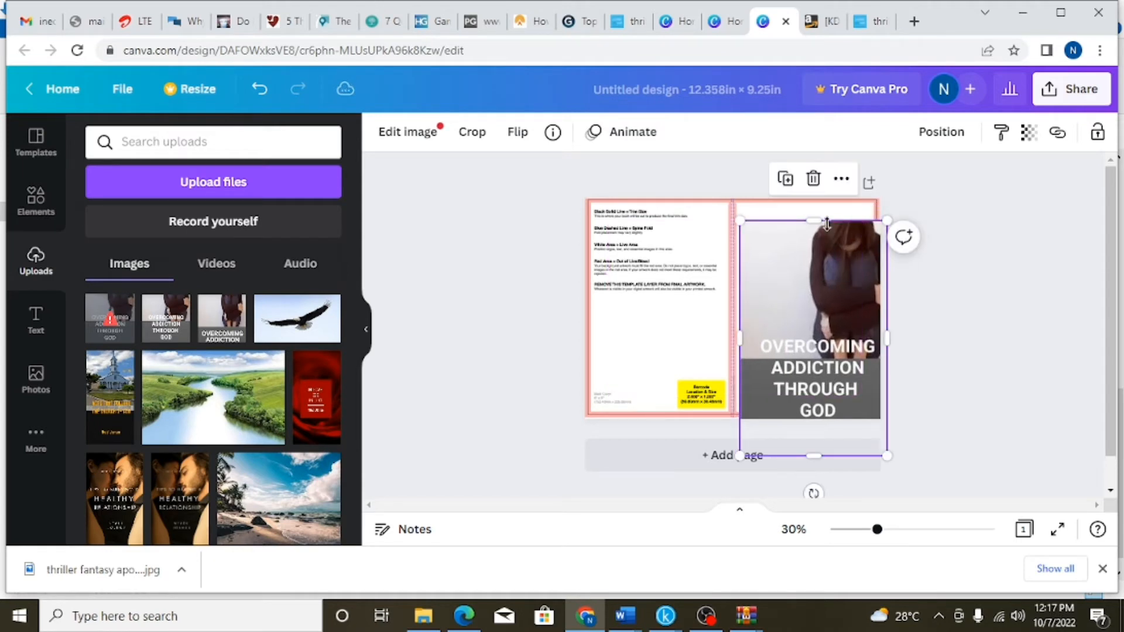
drag(816, 210, 815, 188)
drag(818, 279, 806, 271)
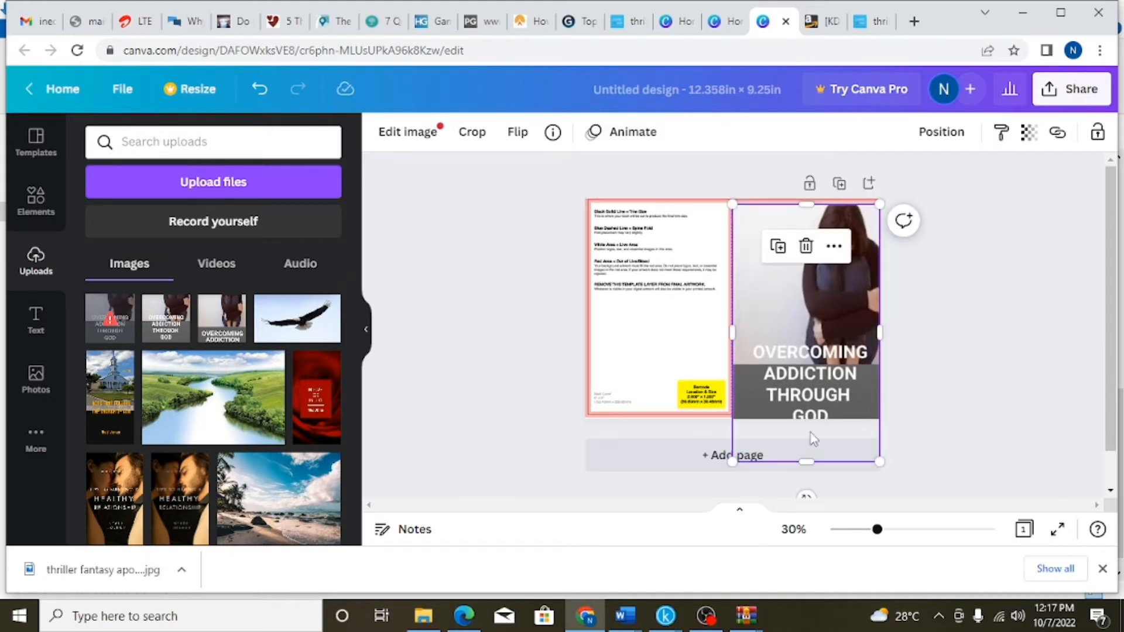
drag(808, 462, 812, 393)
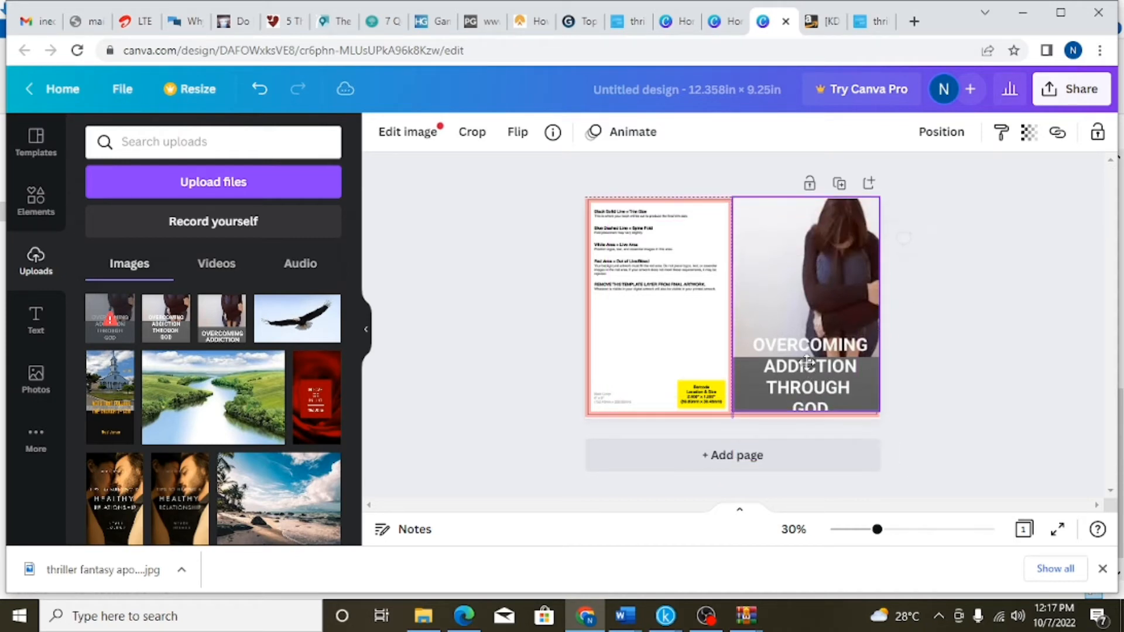
click(953, 215)
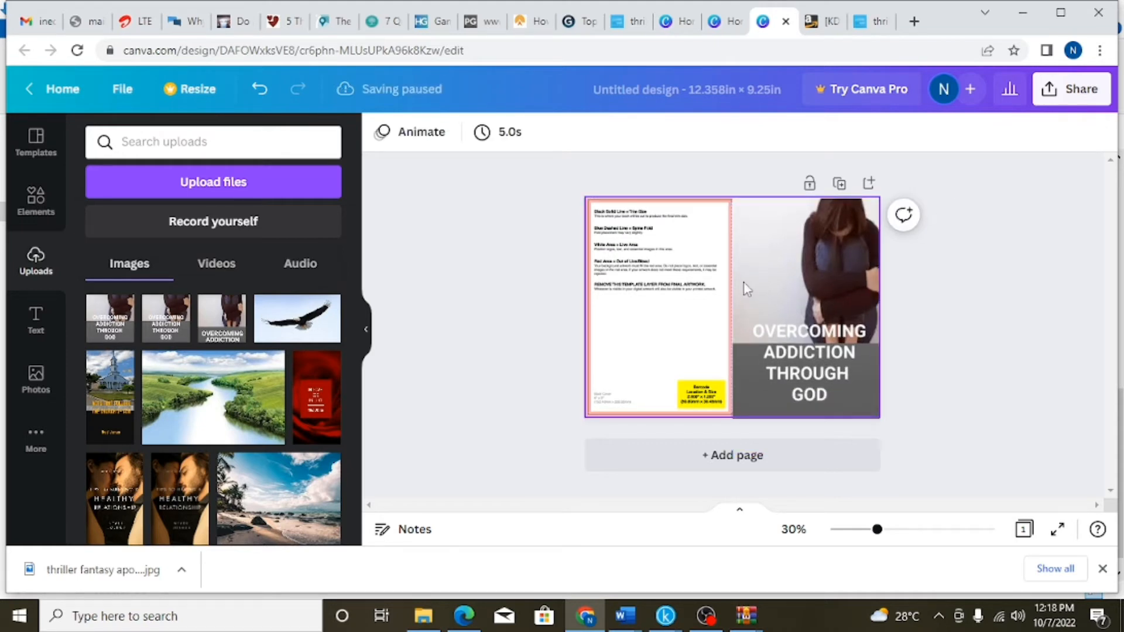
Trim the cover image's lower edge to the page bottom and fine-tune its top edge and position against the page
click(781, 382)
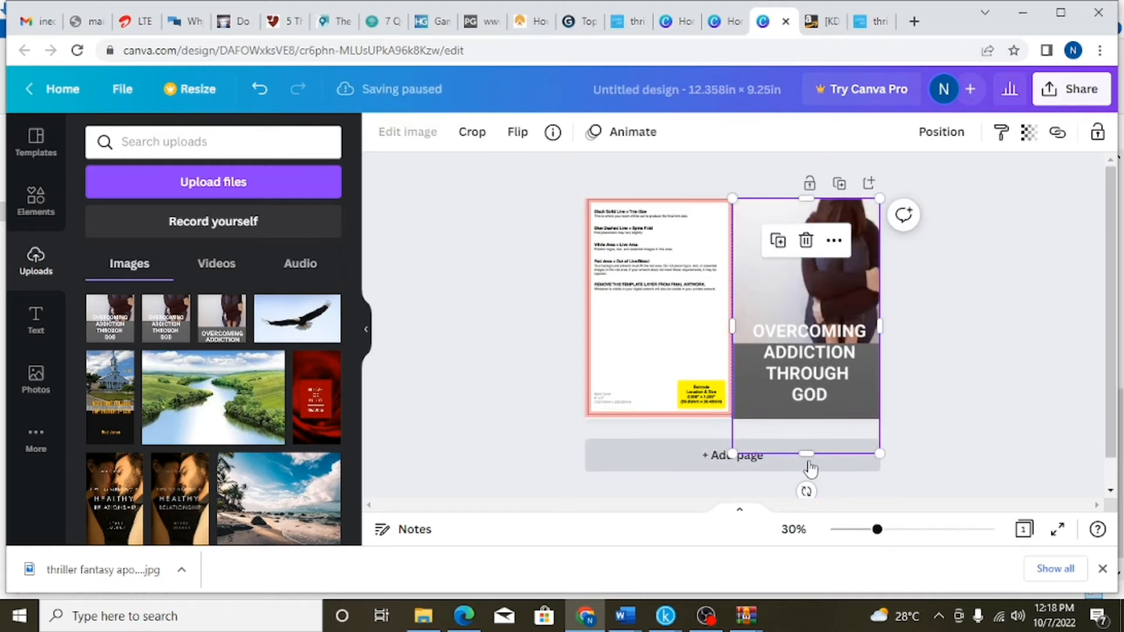
drag(811, 451, 799, 420)
click(916, 306)
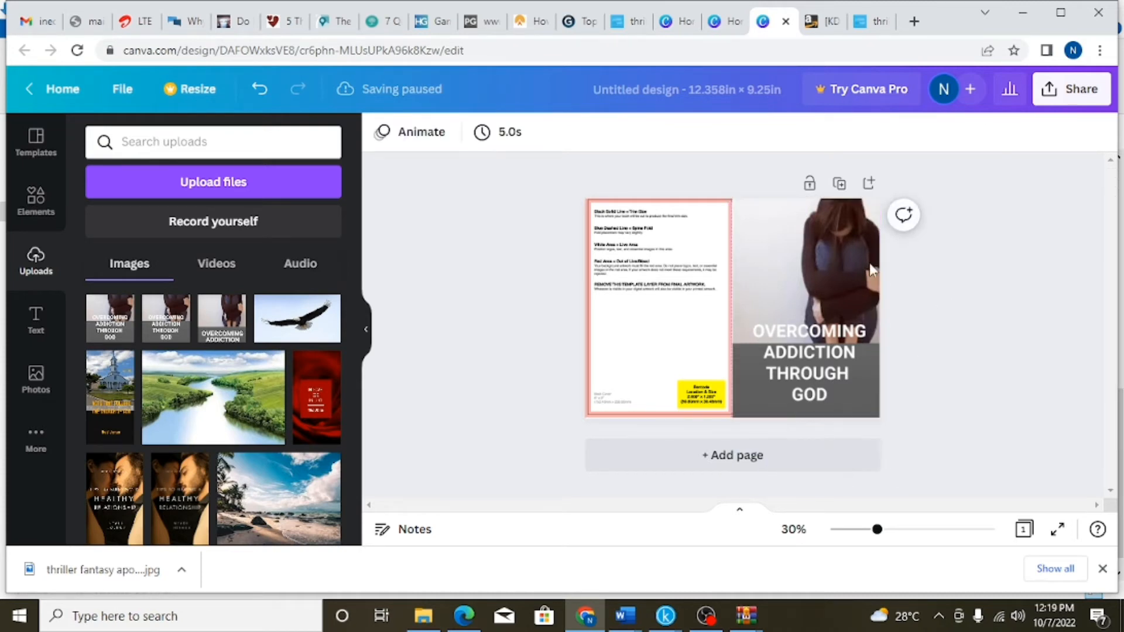
click(790, 252)
mouse_move(800, 198)
mouse_down()
mouse_move(802, 179)
mouse_move(792, 191)
mouse_up()
drag(820, 280, 819, 282)
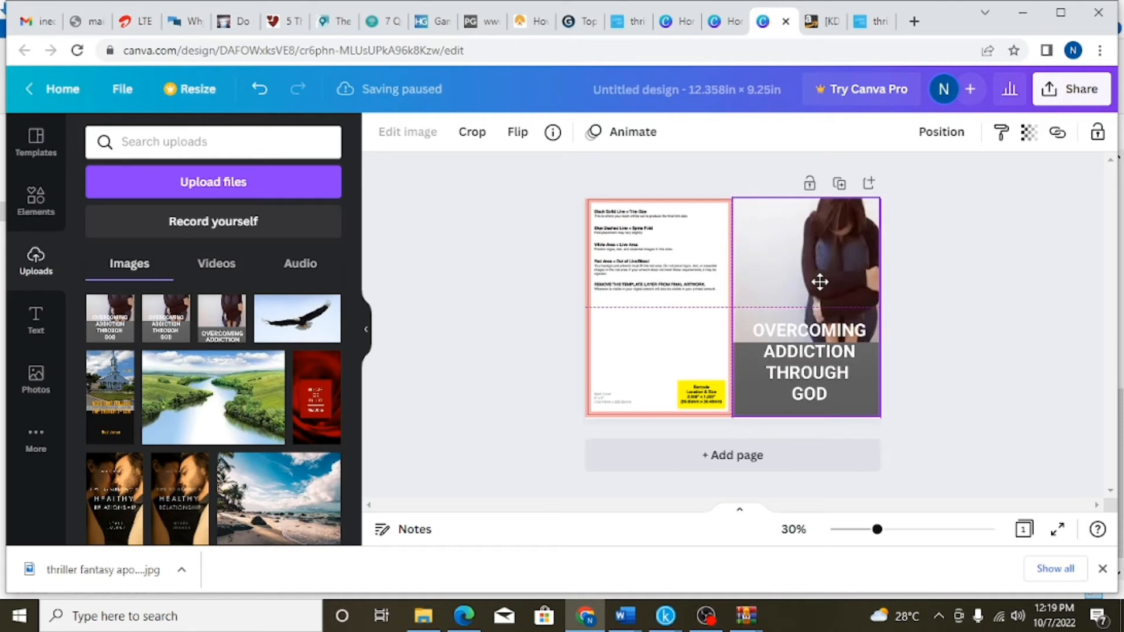
click(933, 293)
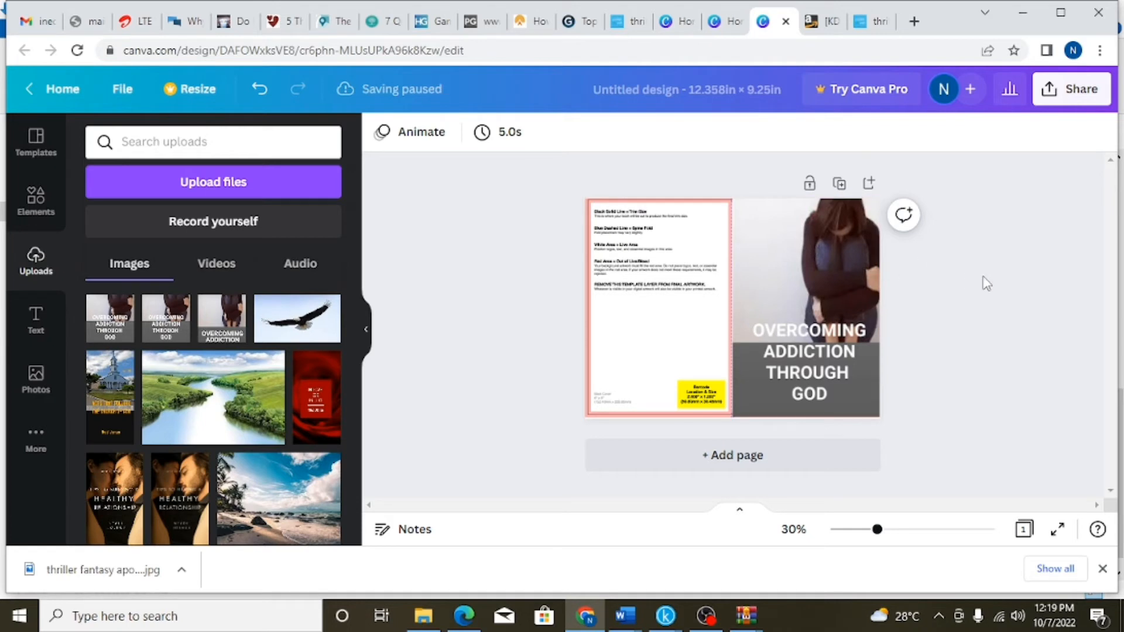
Move the cover image away from the spine to inspect the template's guide lines, and undo the last two image changes
click(743, 329)
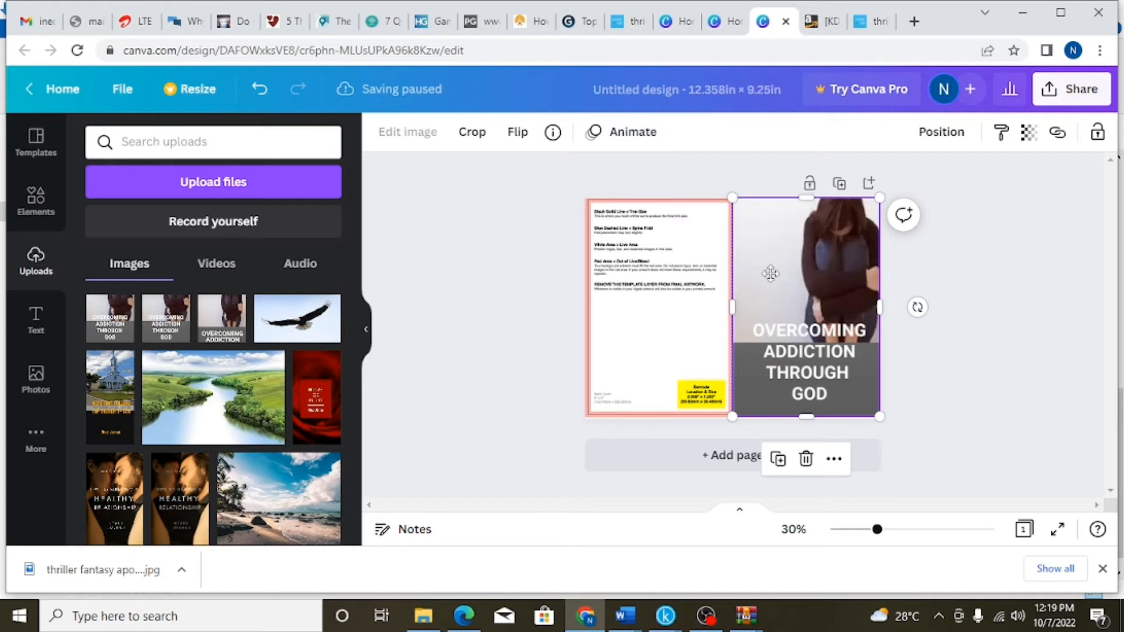
drag(754, 275, 795, 274)
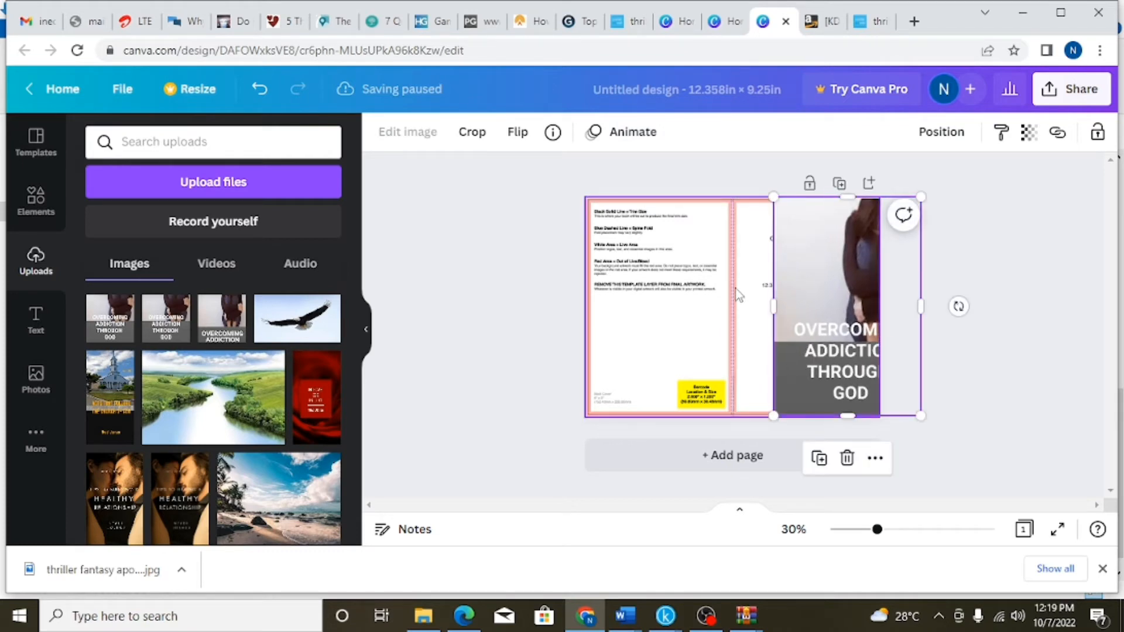
click(911, 530)
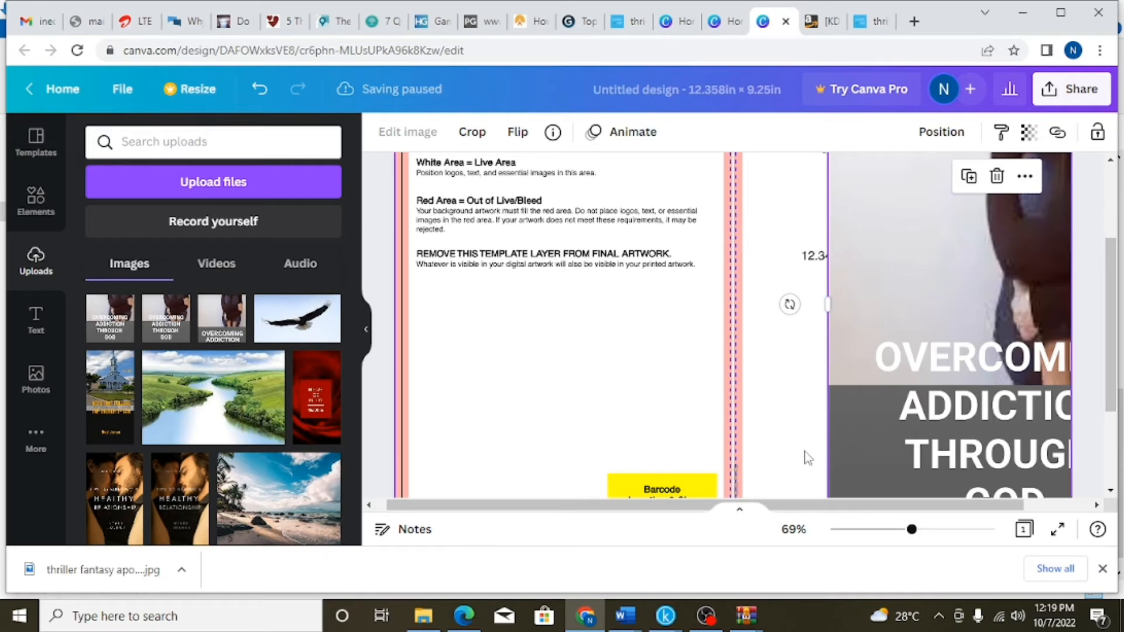
key(ctrl+z)
key(ctrl+z)
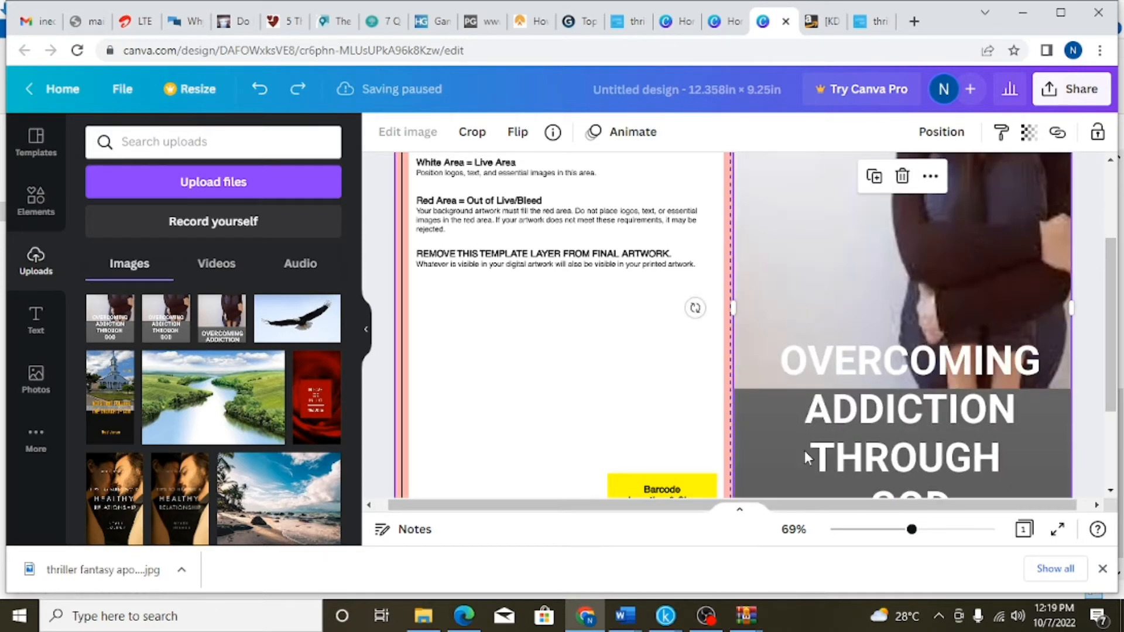
click(892, 534)
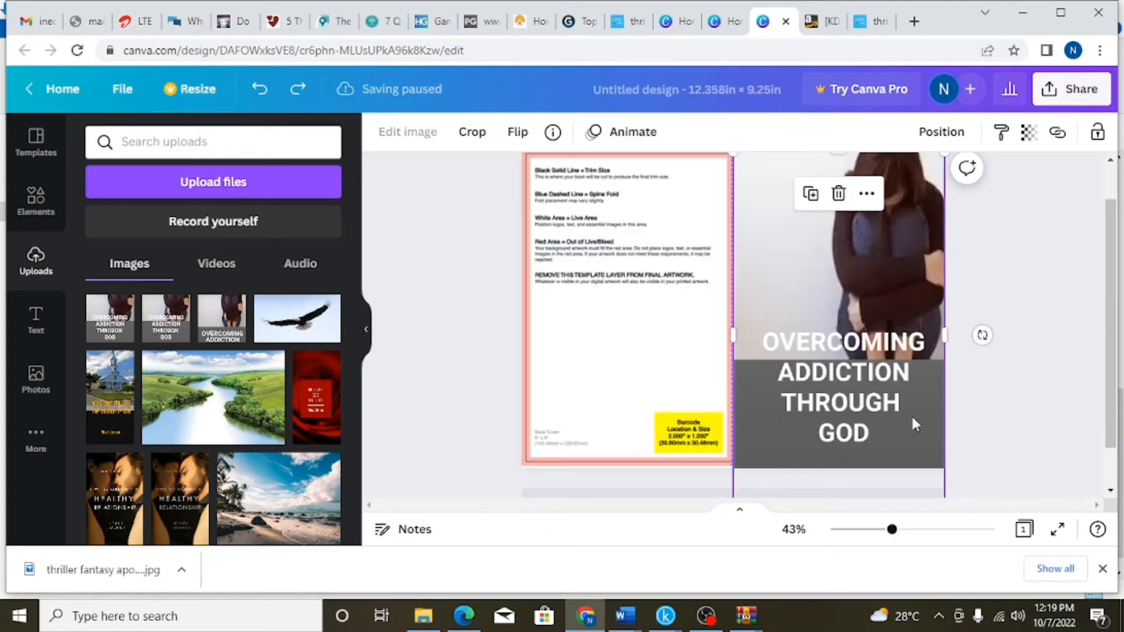
Adjust the front cover image's inner edge against the template's spine and check the fit across the whole page
click(984, 322)
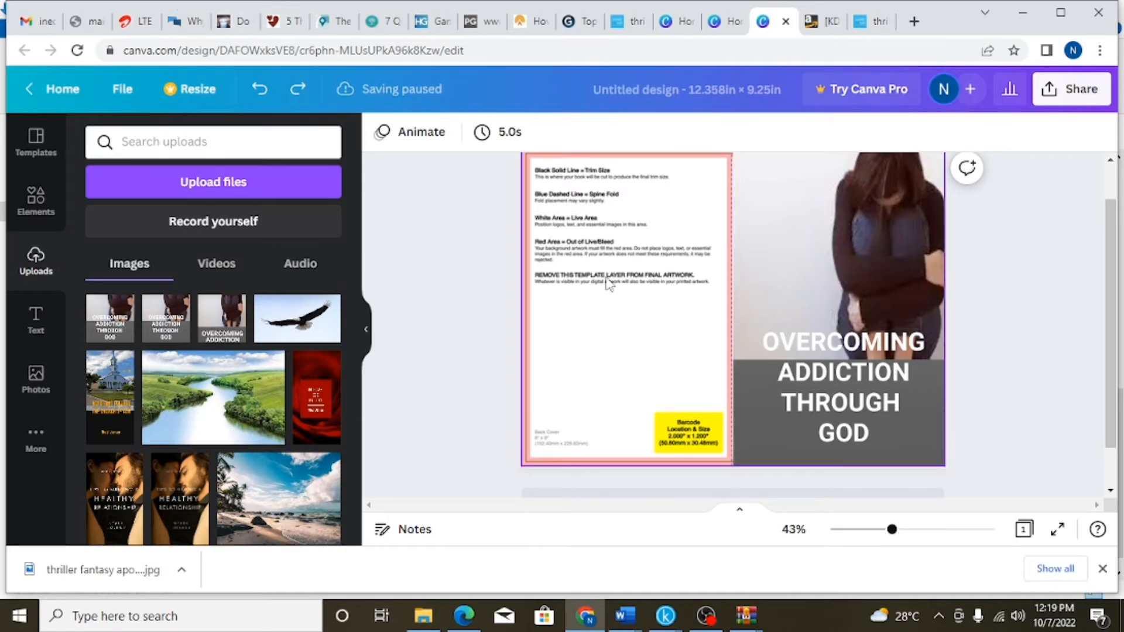
click(768, 258)
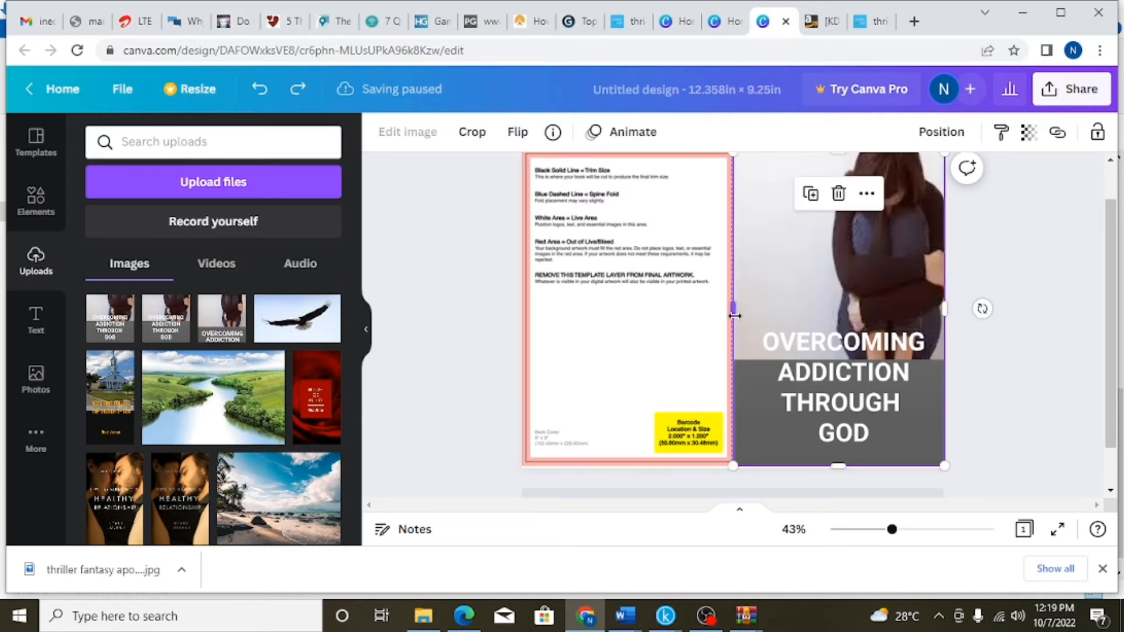
drag(734, 316, 729, 315)
drag(892, 529, 877, 530)
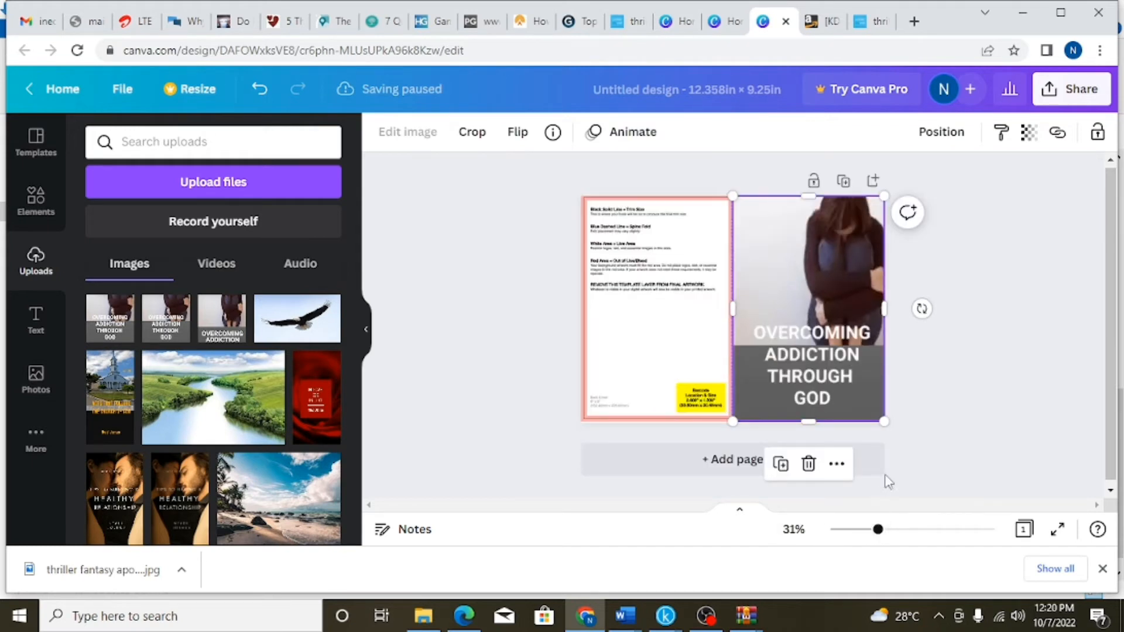
click(1024, 286)
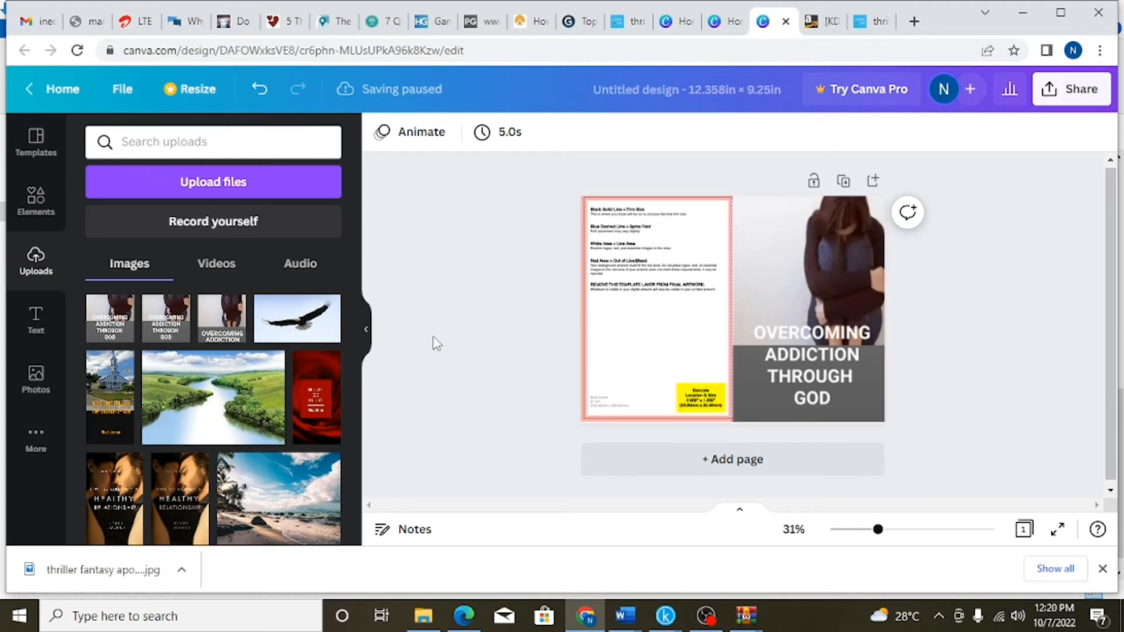
scroll(484, 338, down, 1)
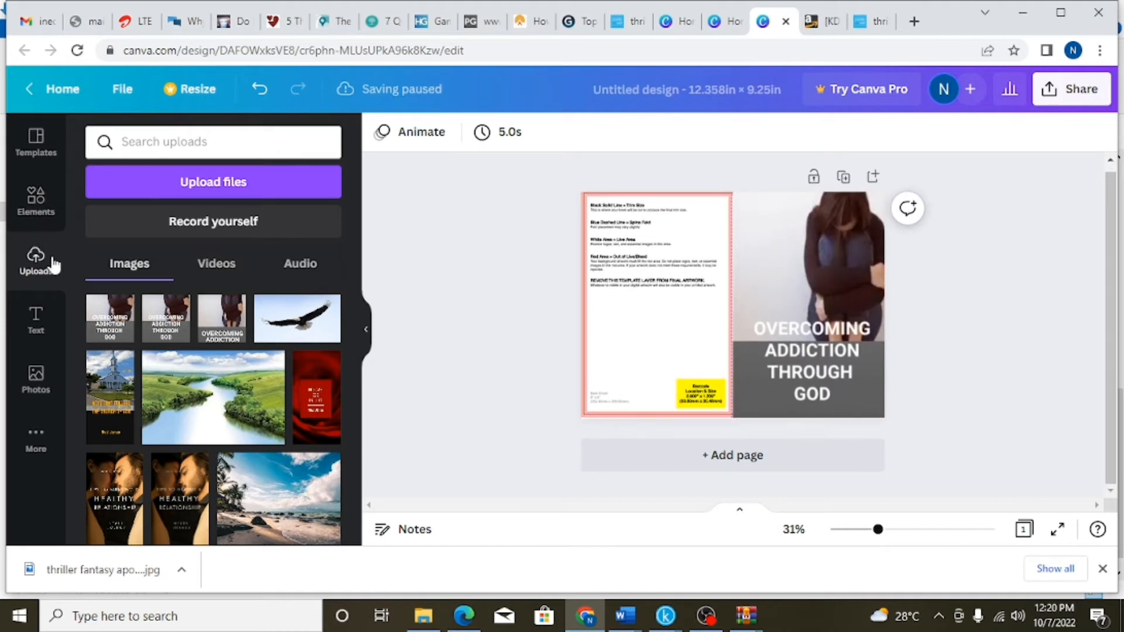
Upload the "addiction back" image from the Downloads folder and add it to the cover page
click(169, 184)
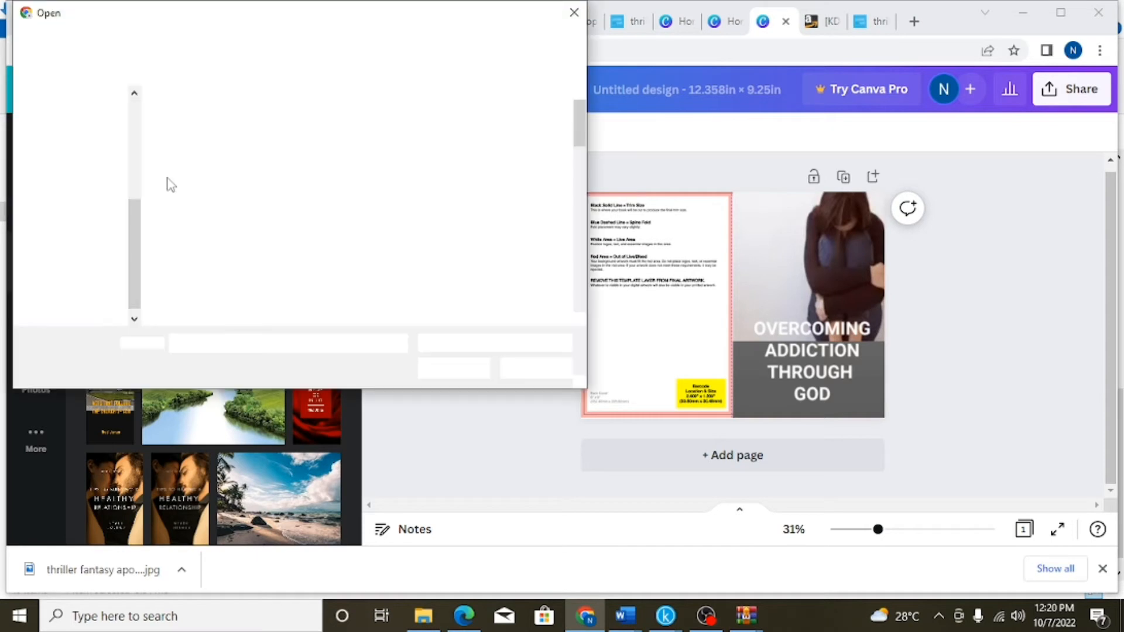
click(86, 209)
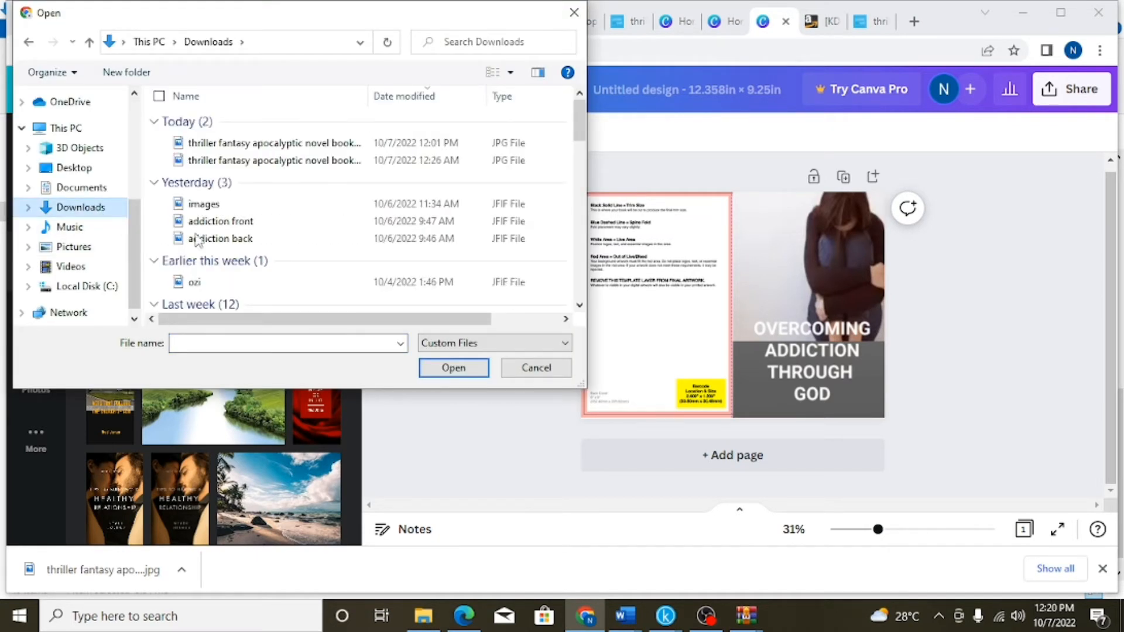
click(282, 248)
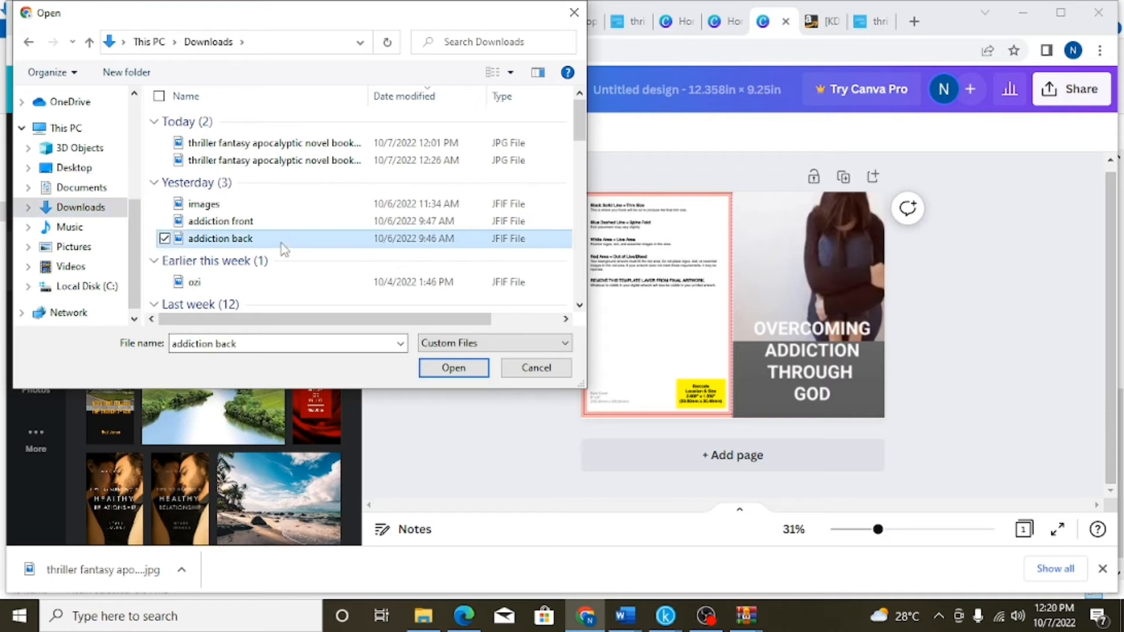
click(454, 369)
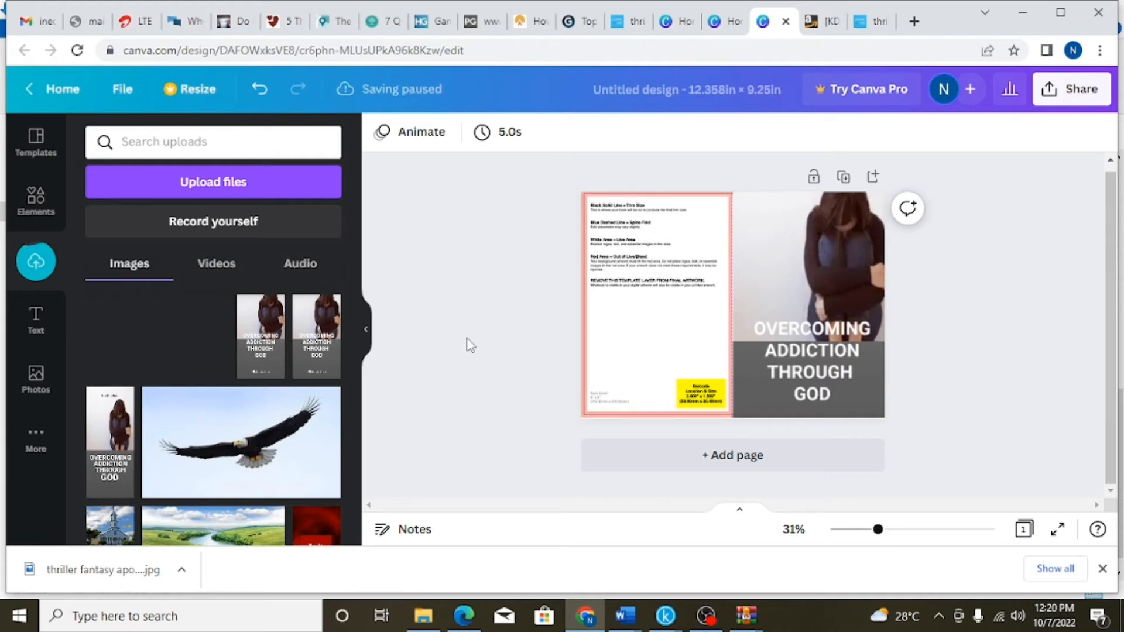
click(162, 324)
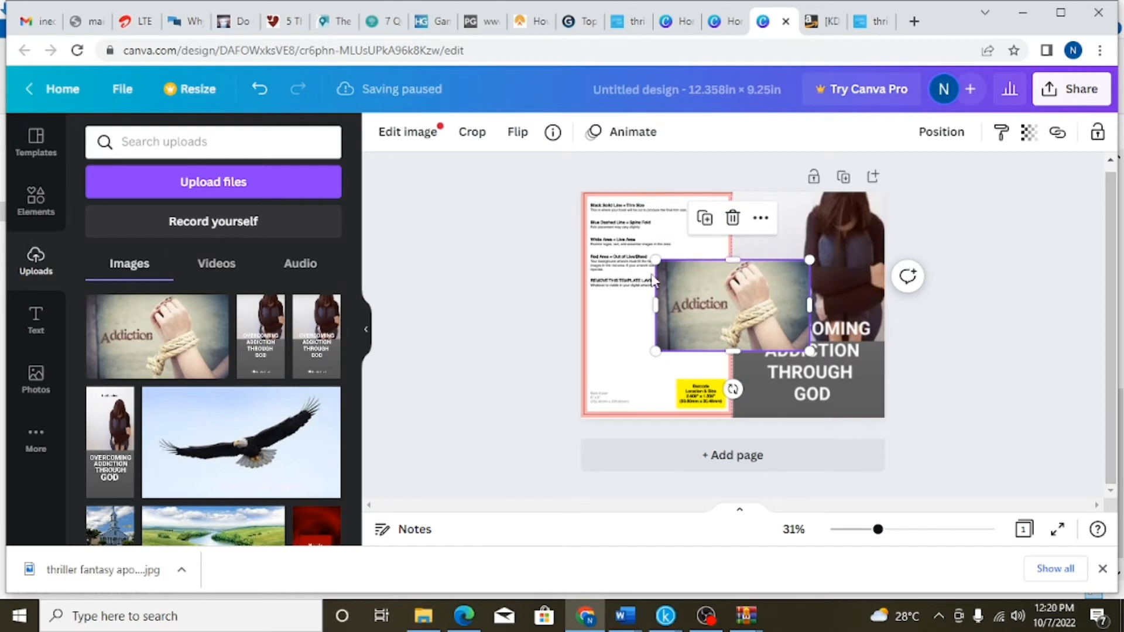
Move the tied-hands image onto the back cover area and enlarge it past the area's width
drag(731, 285, 657, 222)
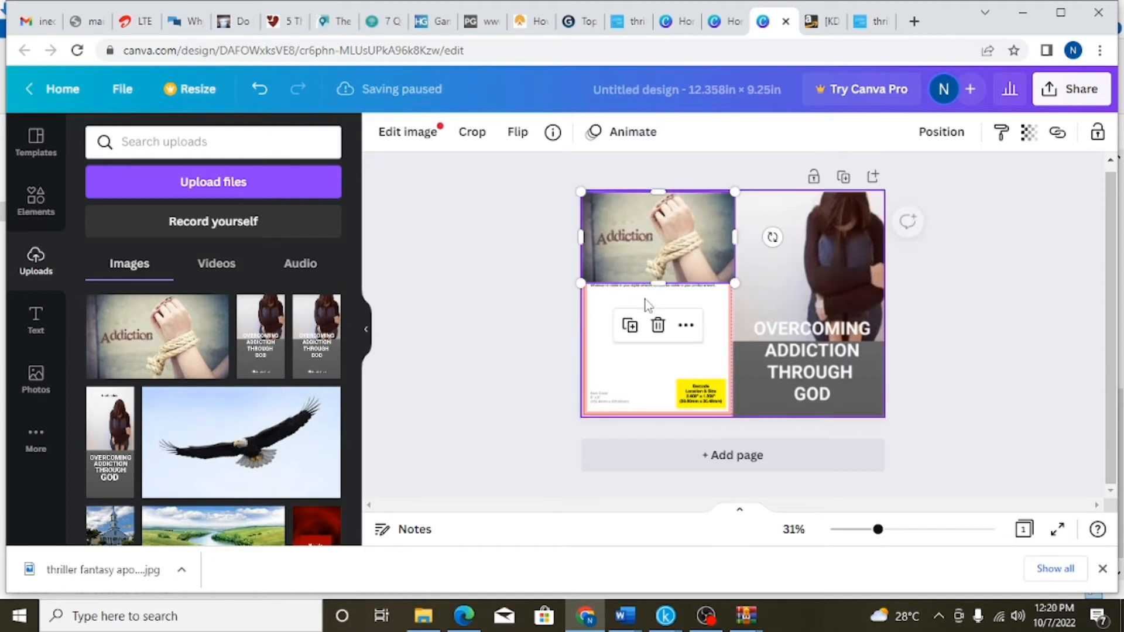
mouse_move(653, 276)
mouse_down()
mouse_move(662, 350)
mouse_move(658, 276)
mouse_up()
drag(668, 235, 751, 419)
drag(708, 349, 708, 350)
drag(683, 301, 674, 266)
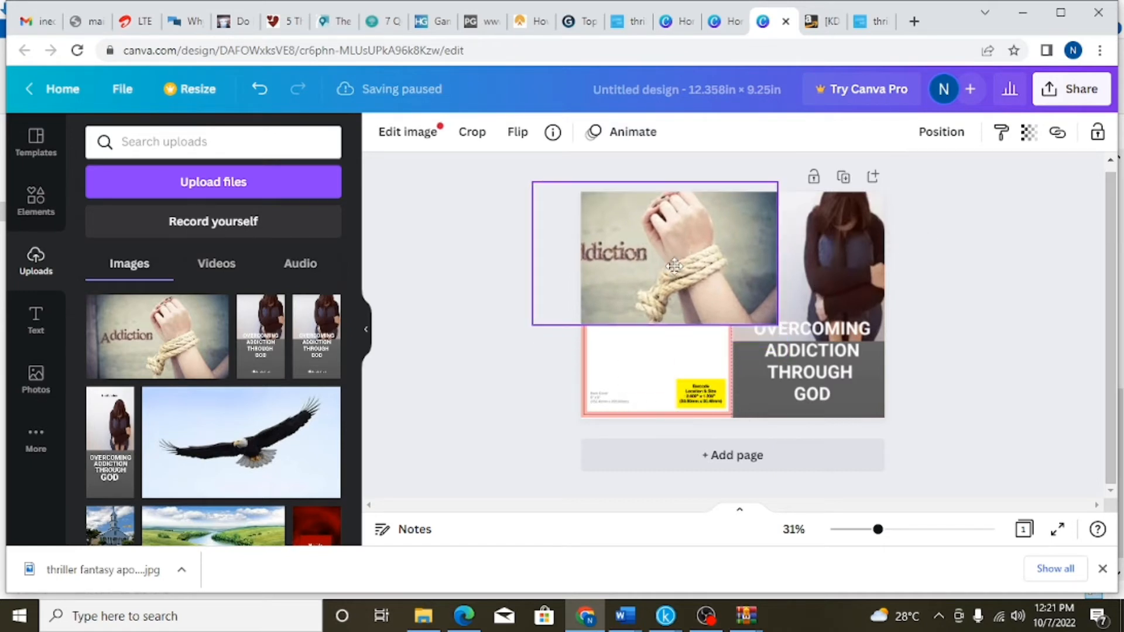
Align the tied-hands image with the spine and stretch it to fill the back cover from the page's top to bottom edge
drag(655, 325, 667, 424)
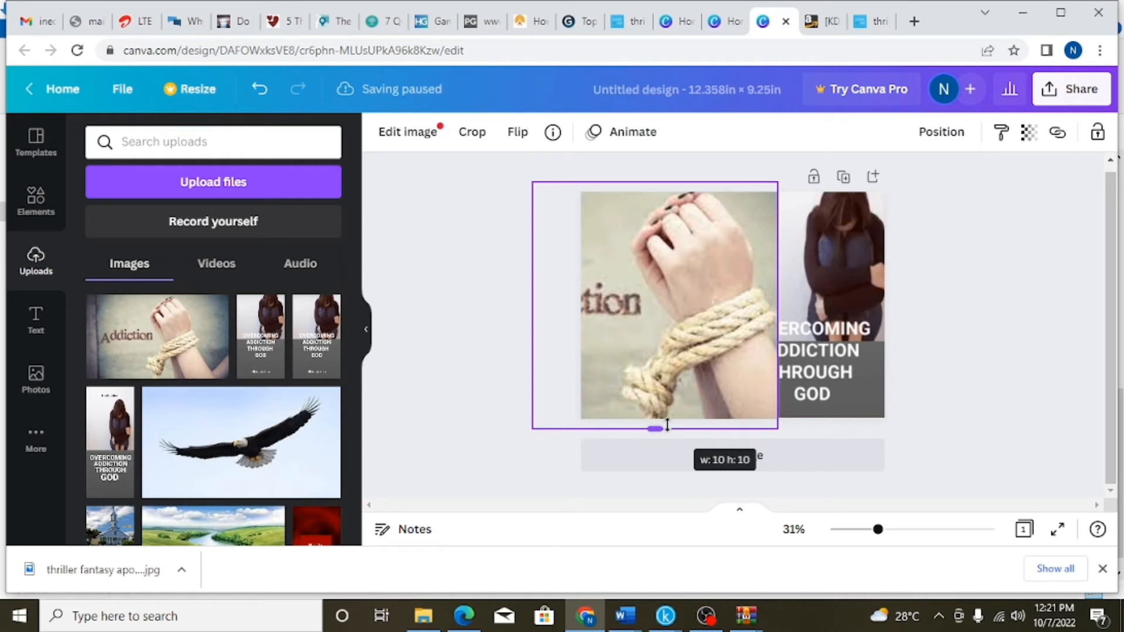
drag(667, 424, 668, 378)
drag(672, 295, 624, 306)
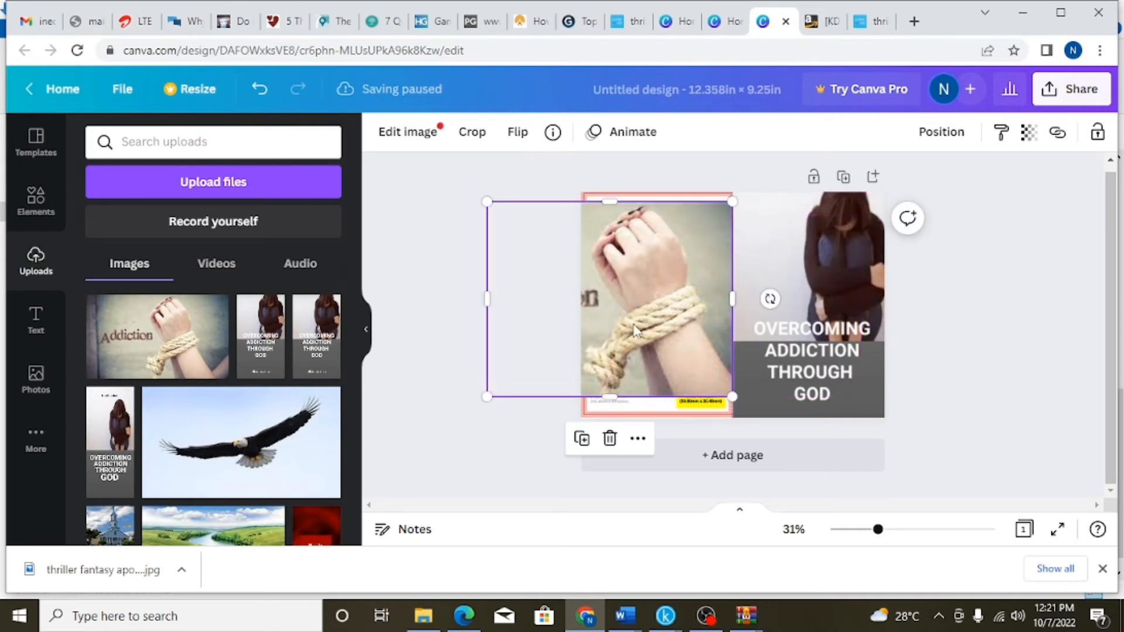
drag(611, 396, 610, 418)
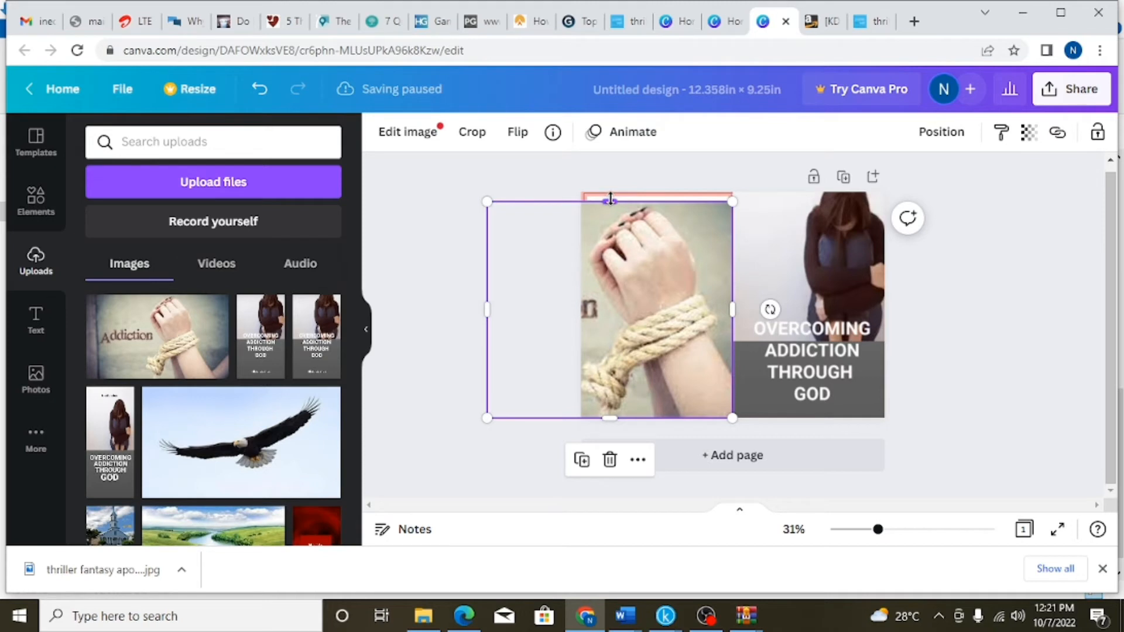
drag(611, 199, 610, 193)
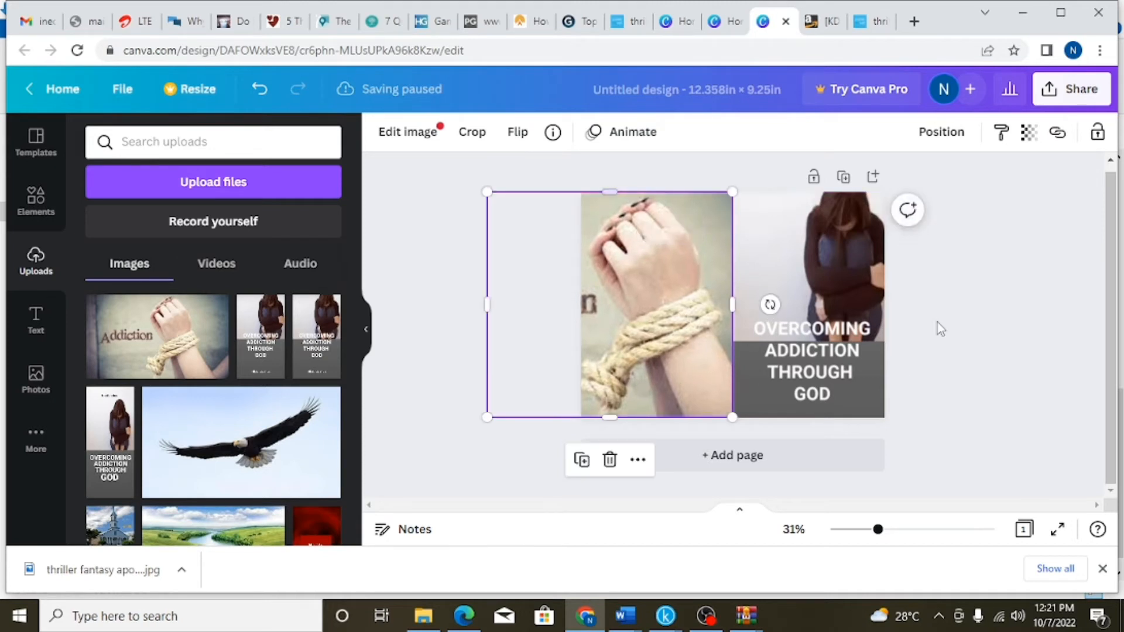
click(978, 297)
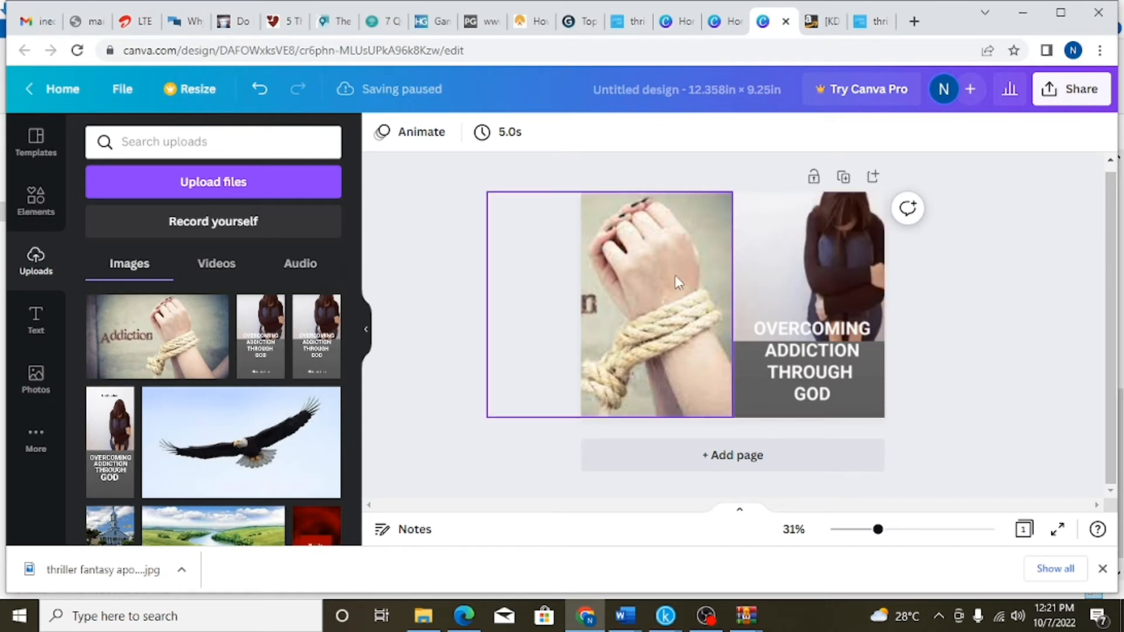
Open the recent "ACTS THAT POLLUTE THE CHURCH OF GOD" cover design from the Canva home page and close the spare home page
click(681, 23)
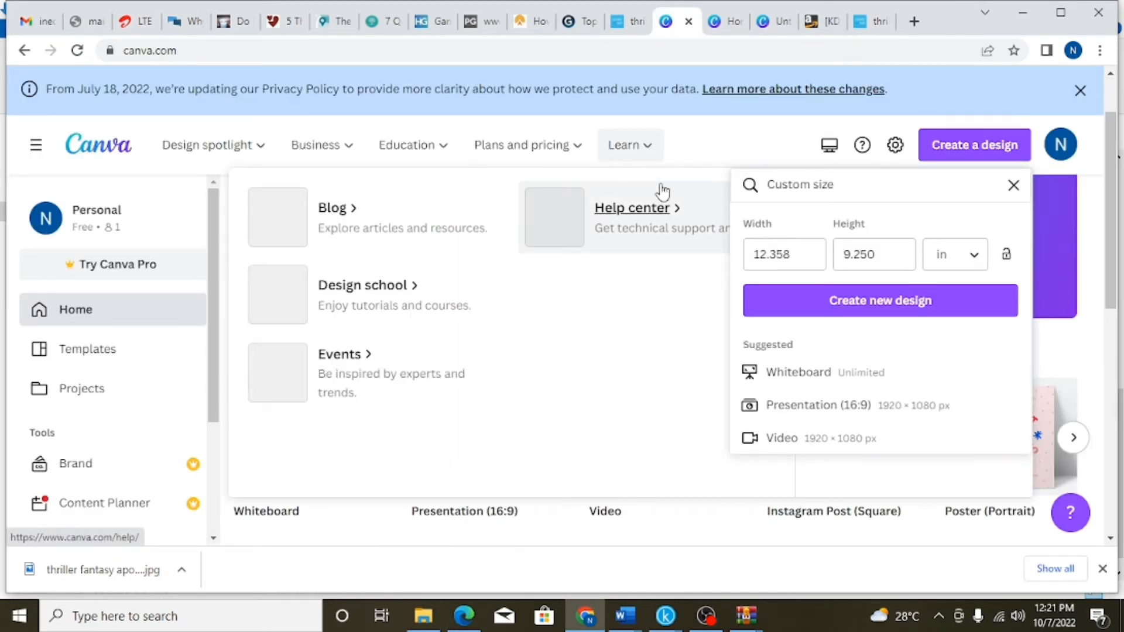
click(738, 22)
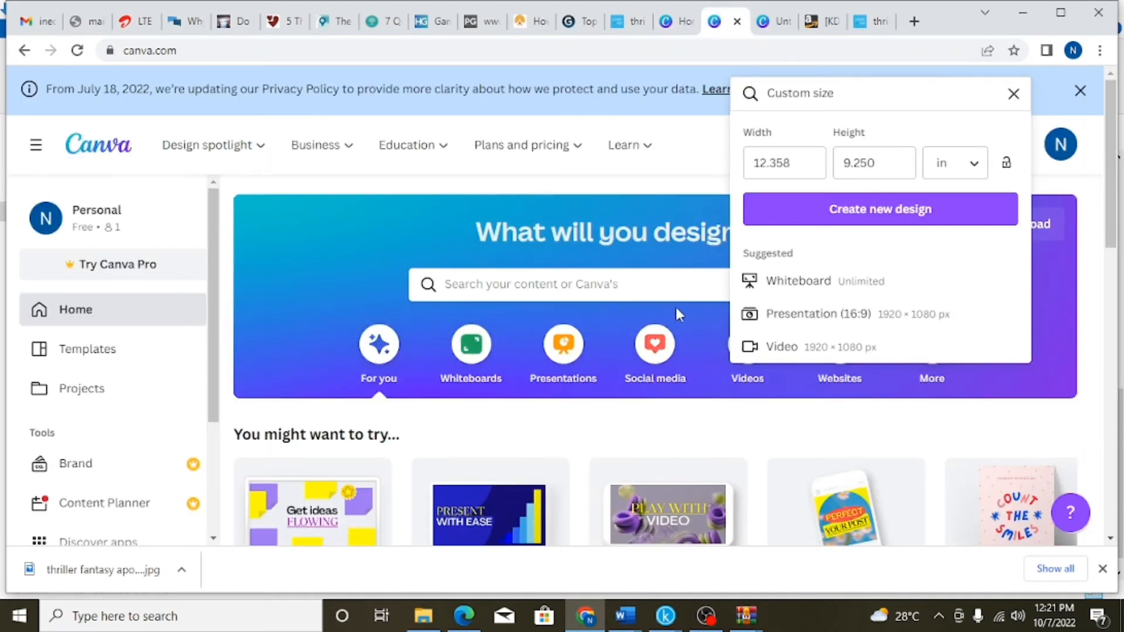
click(688, 434)
scroll(324, 228, down, 5)
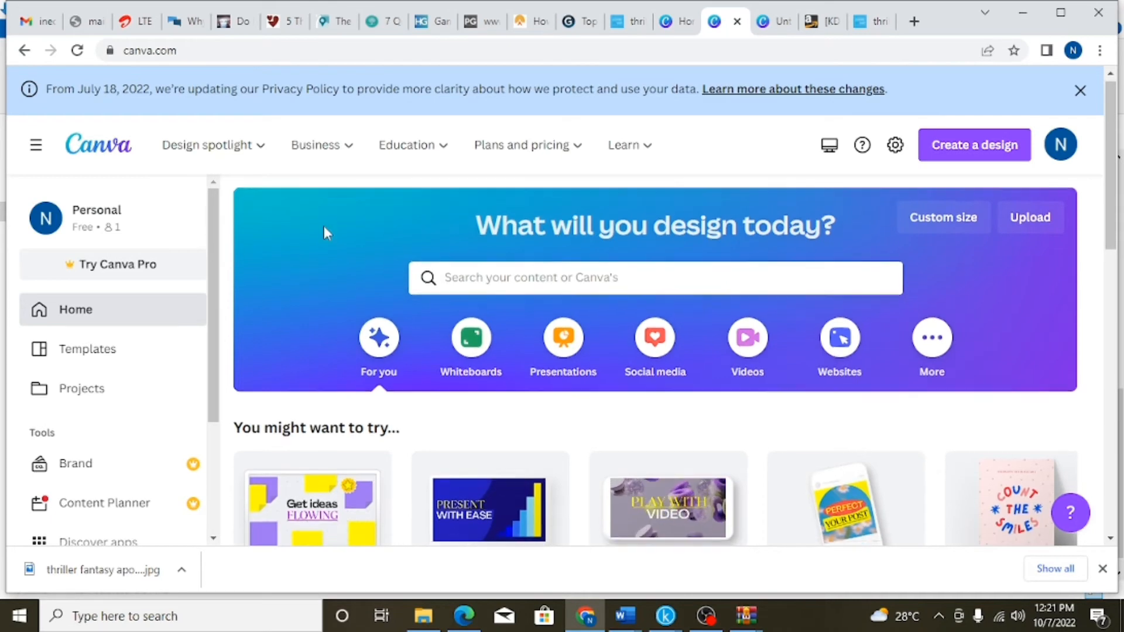
scroll(326, 230, down, 4)
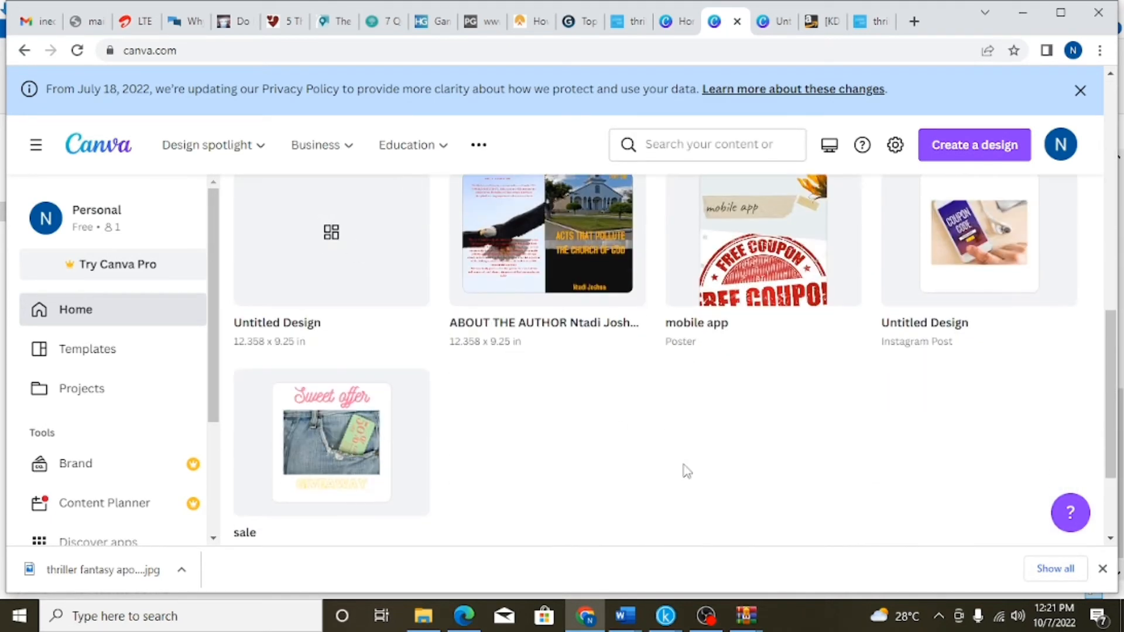
scroll(685, 470, up, 2)
click(559, 365)
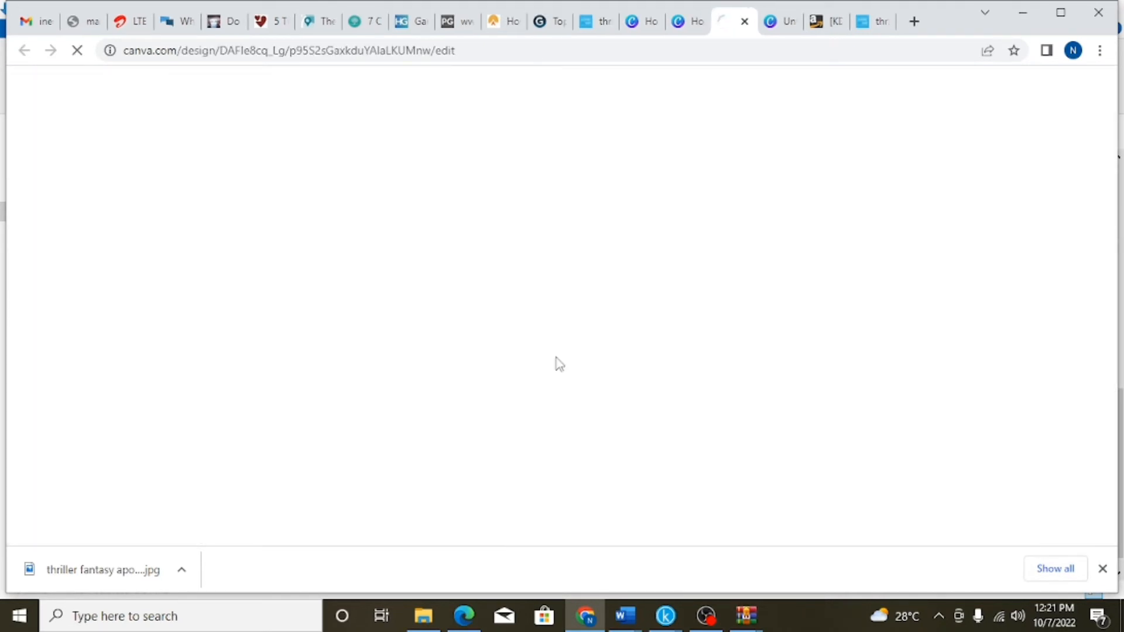
click(650, 27)
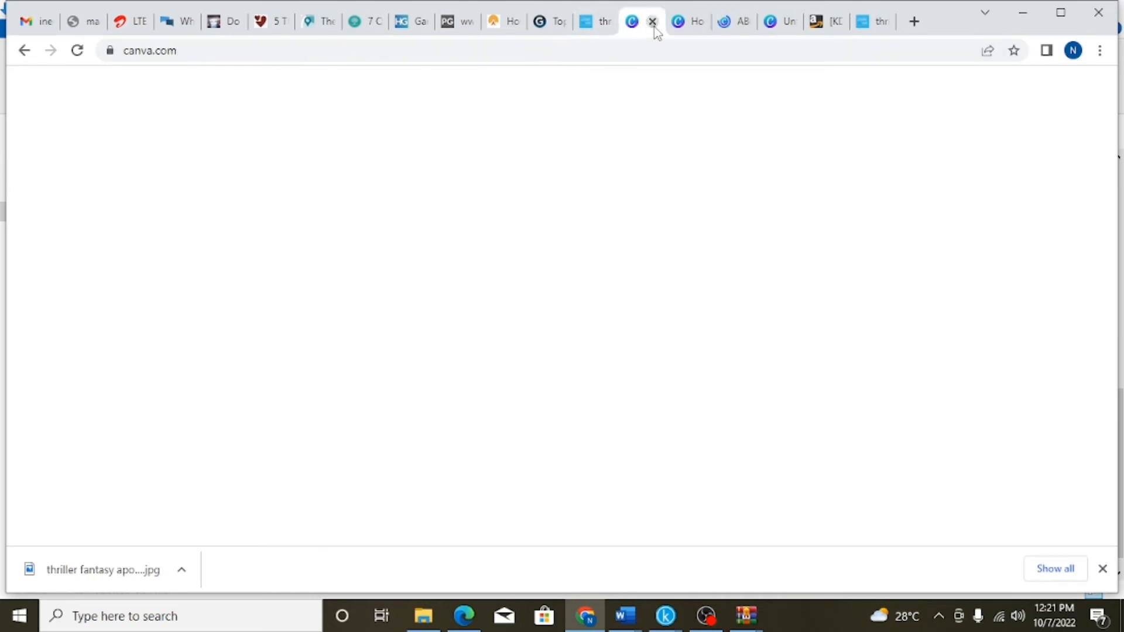
click(653, 22)
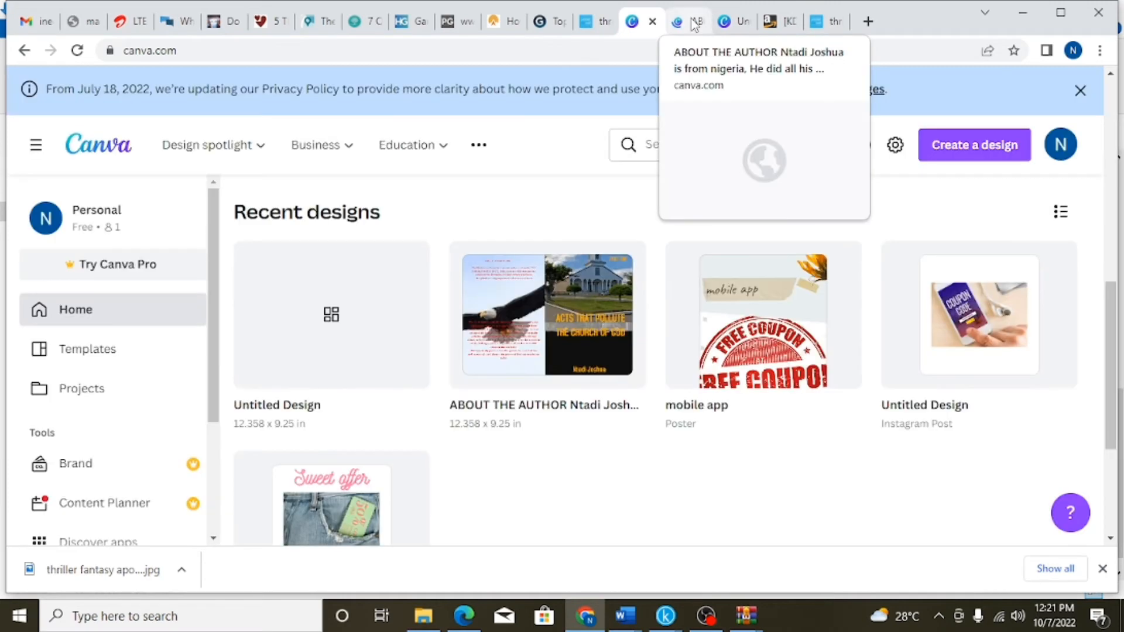
click(695, 24)
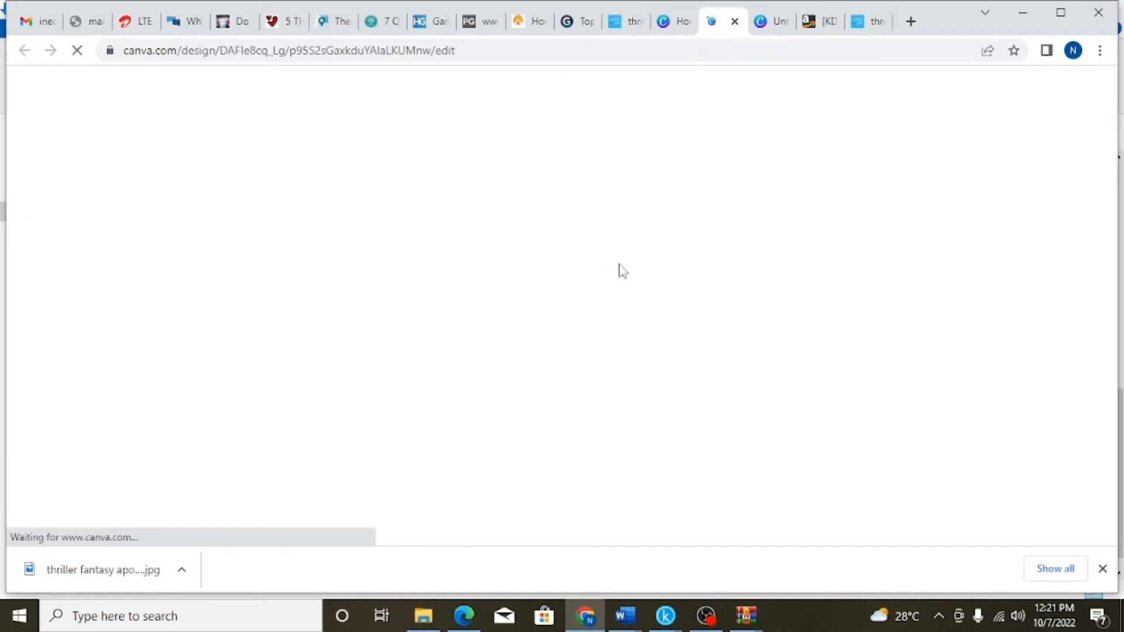
click(772, 25)
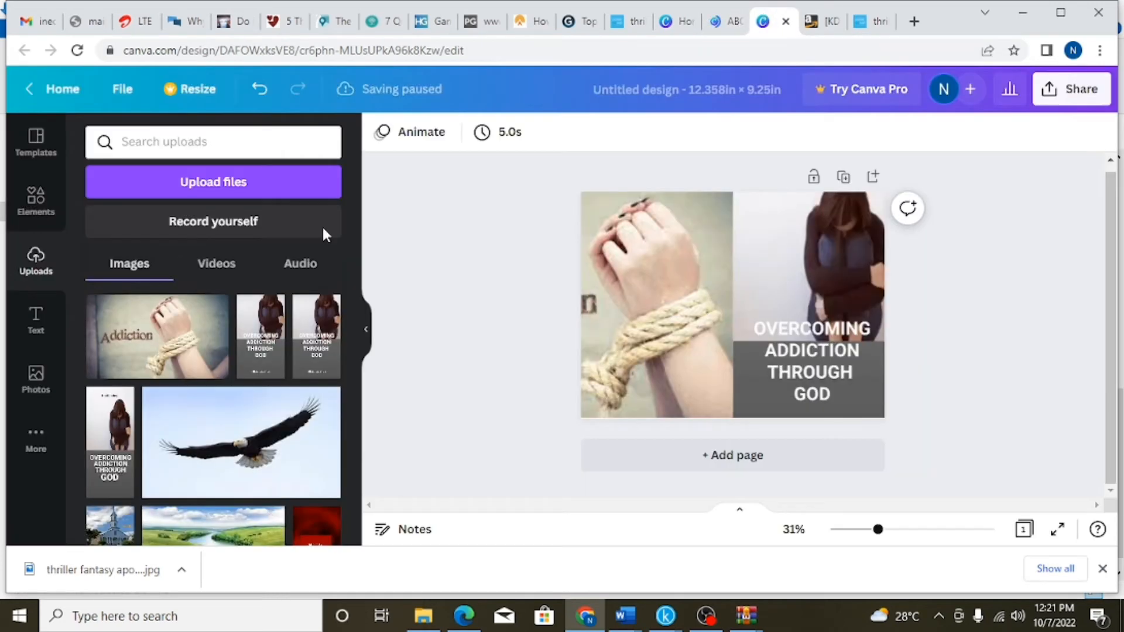
click(323, 232)
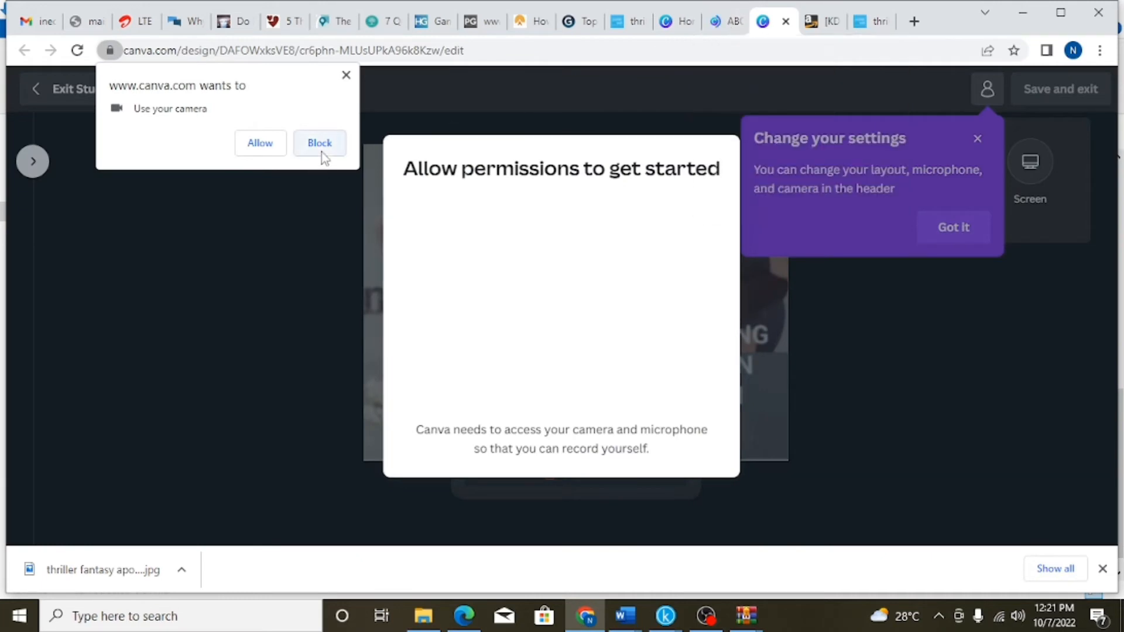
click(316, 142)
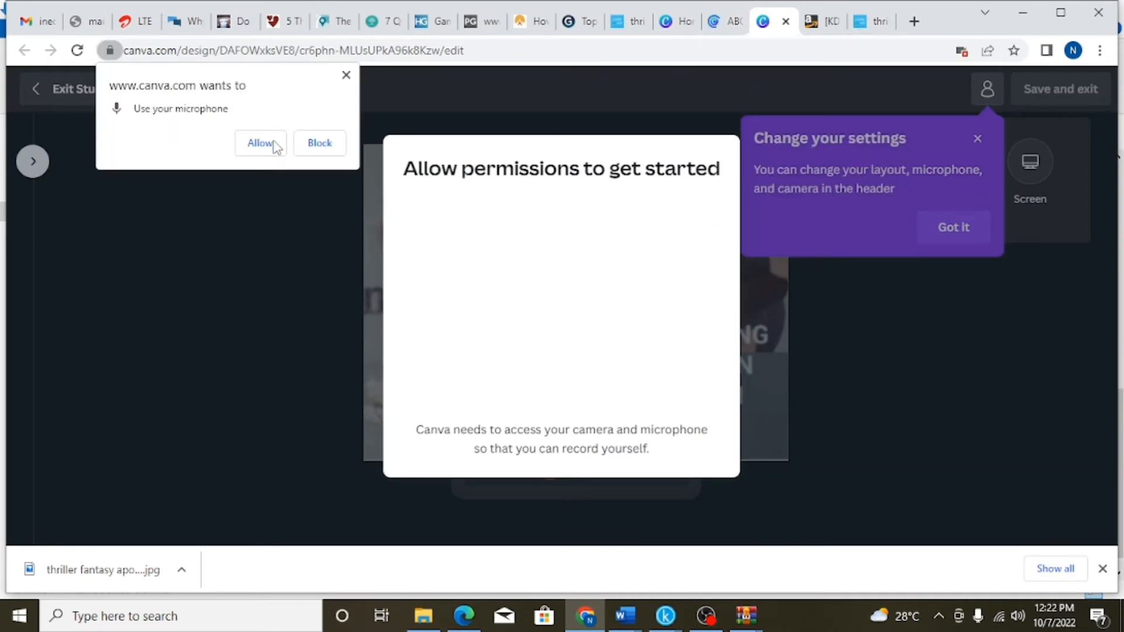
click(261, 142)
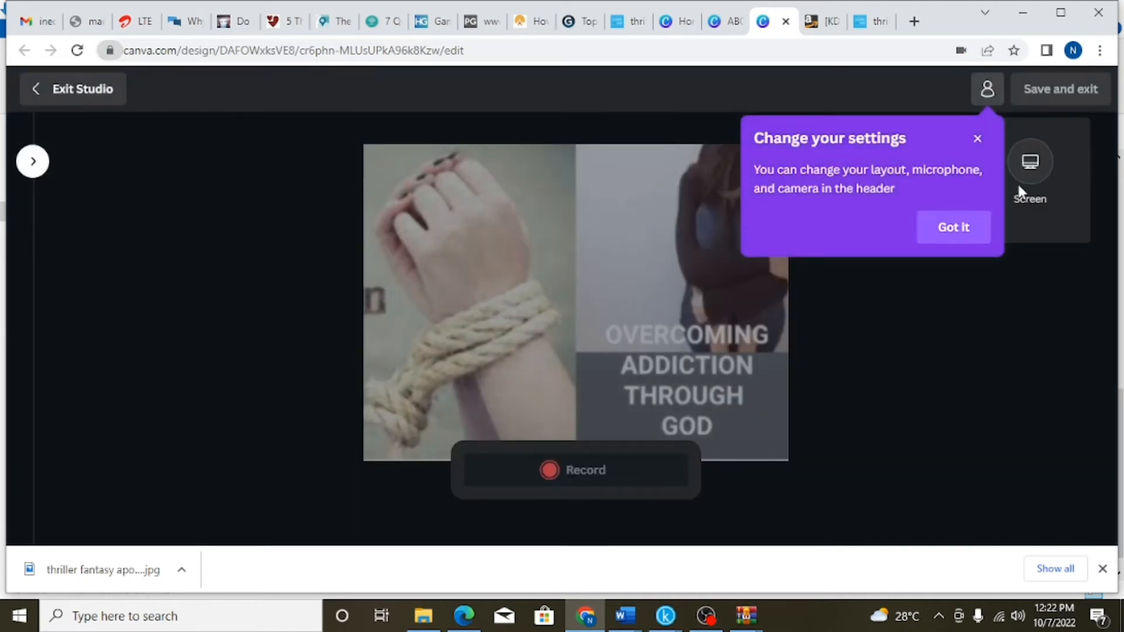
click(977, 141)
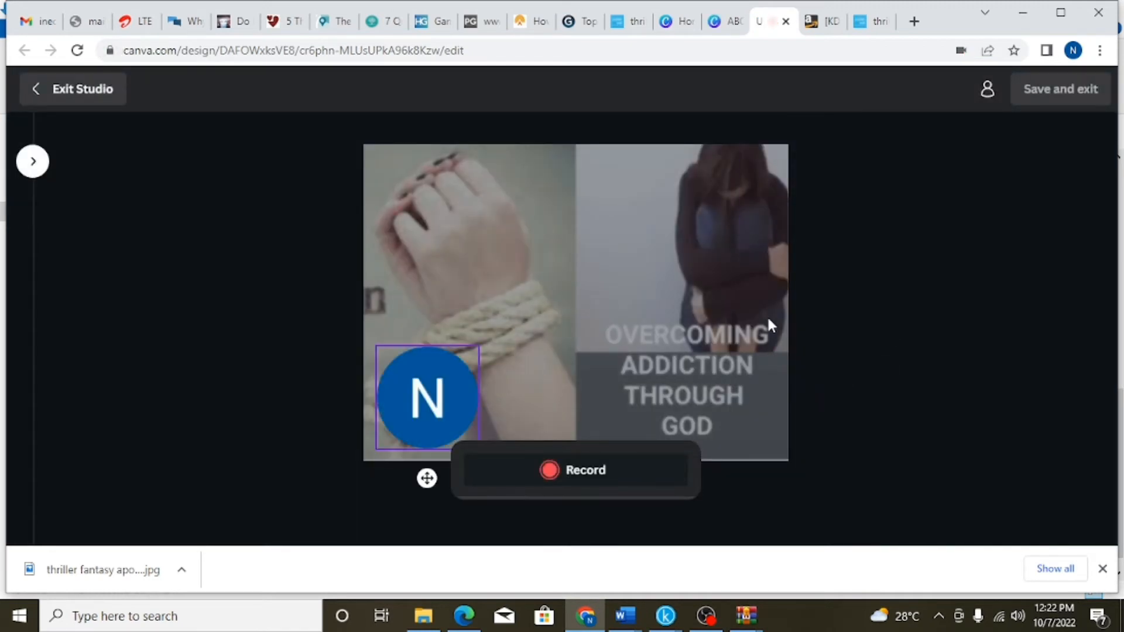
click(30, 92)
Select all of the ABOUT THE AUTHOR text in the upper text box on the earlier design's back cover
click(725, 21)
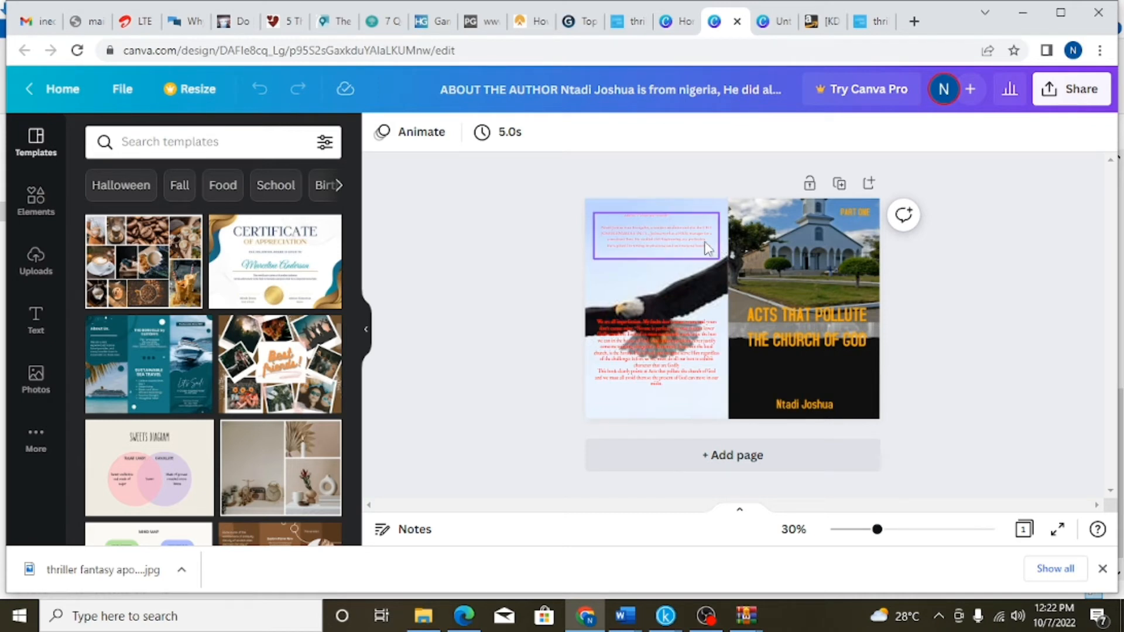
click(710, 255)
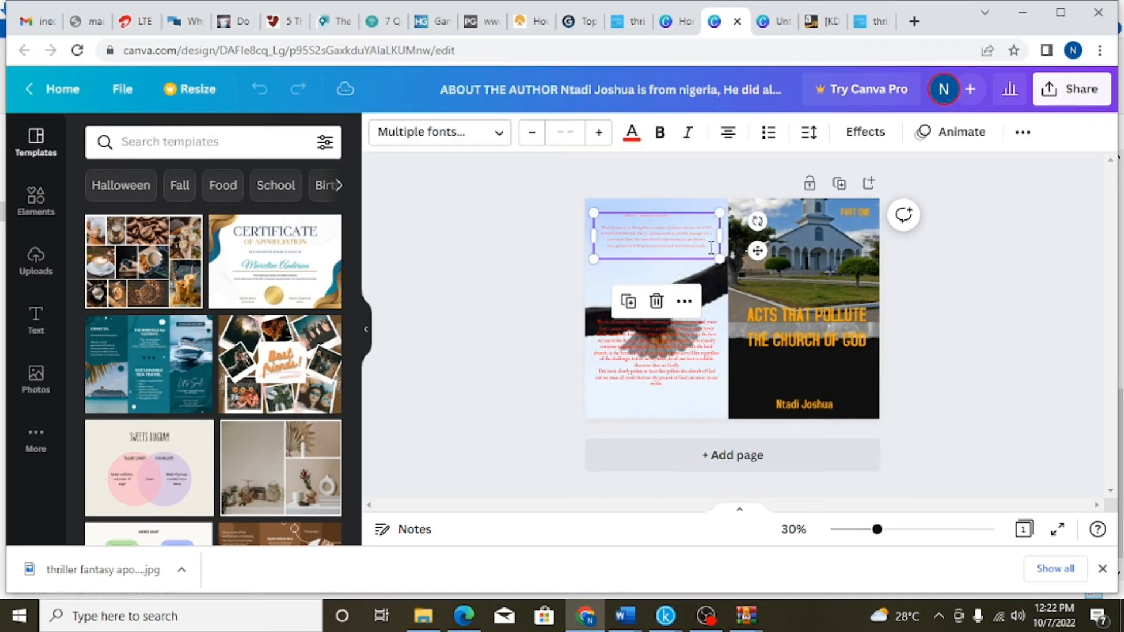
drag(703, 251, 608, 213)
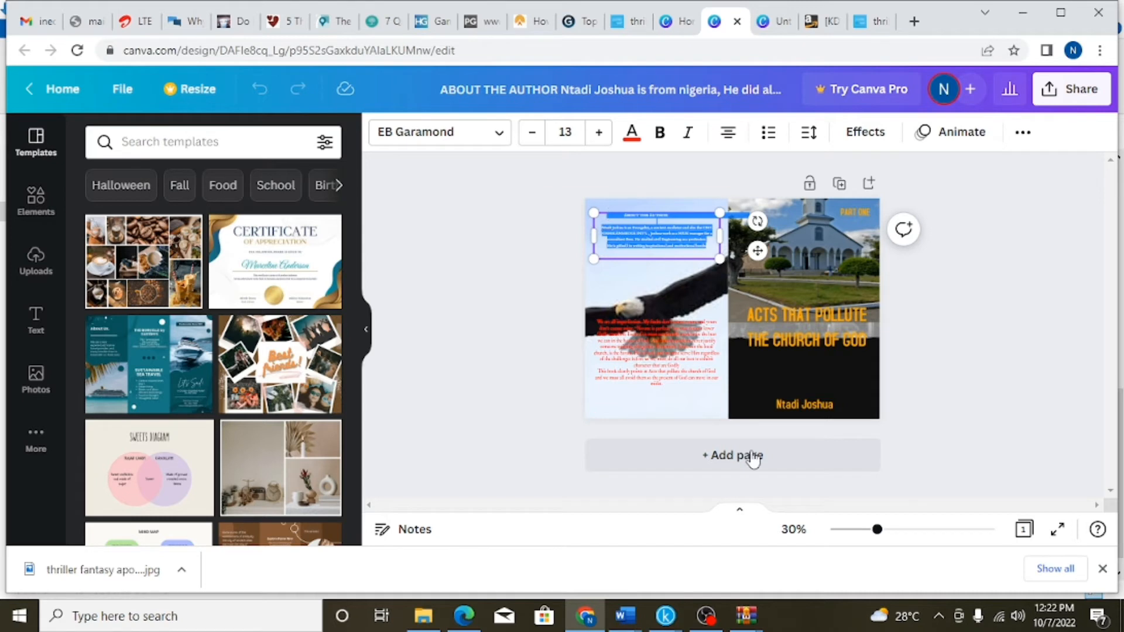
Add two body text boxes to the untitled 12.358 x 9.25 in cover design and move one onto the upper back cover
click(781, 26)
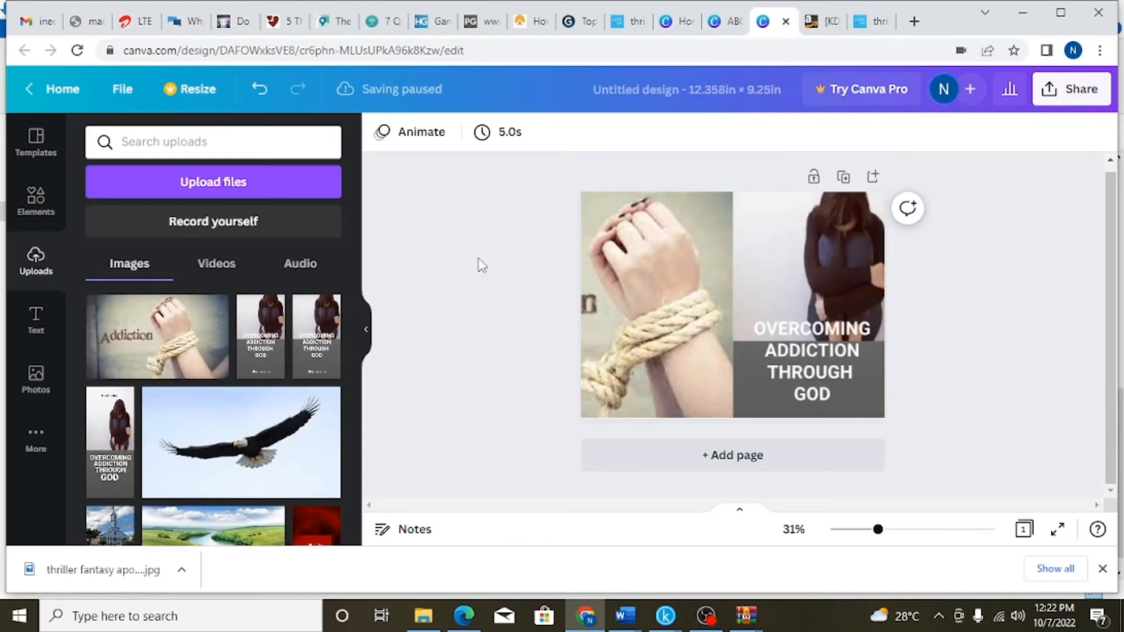
click(36, 319)
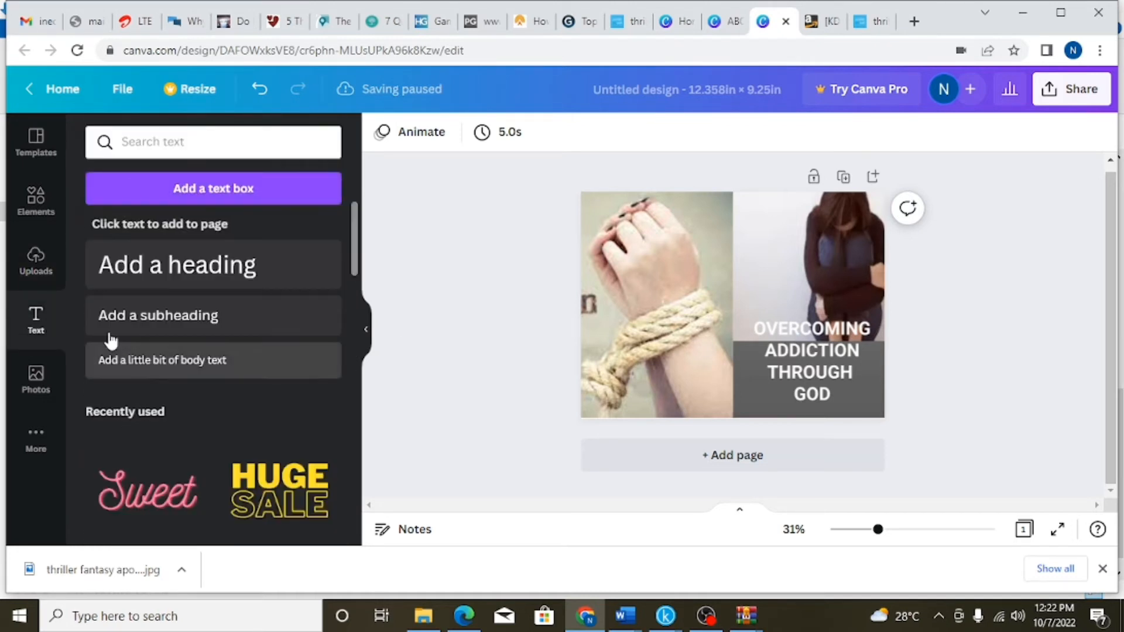
scroll(266, 378, down, 3)
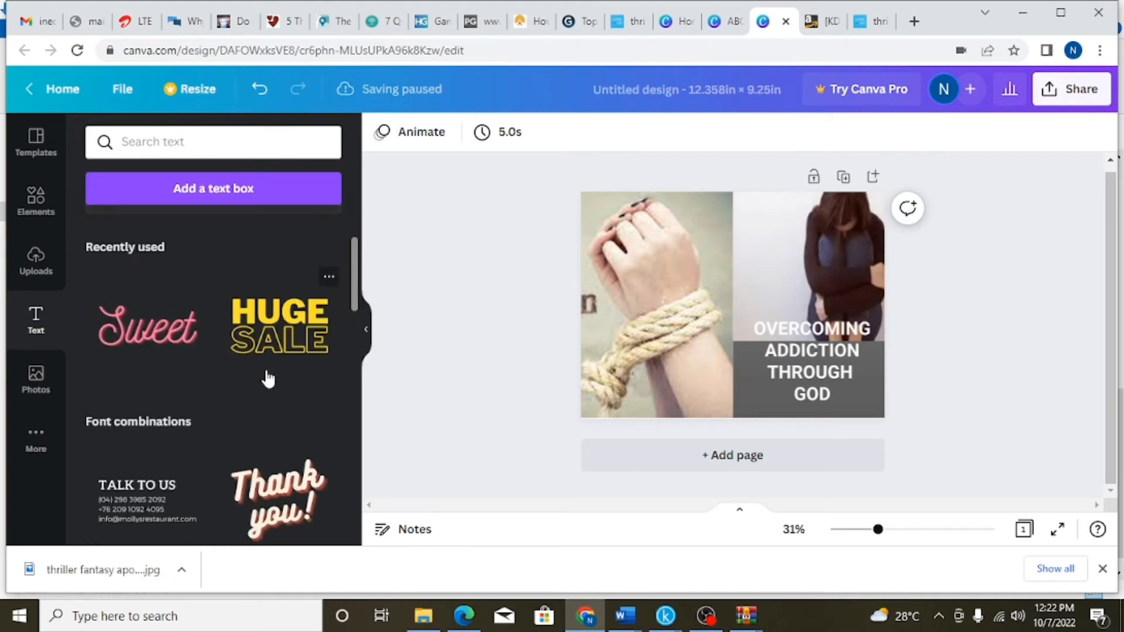
scroll(268, 379, up, 2)
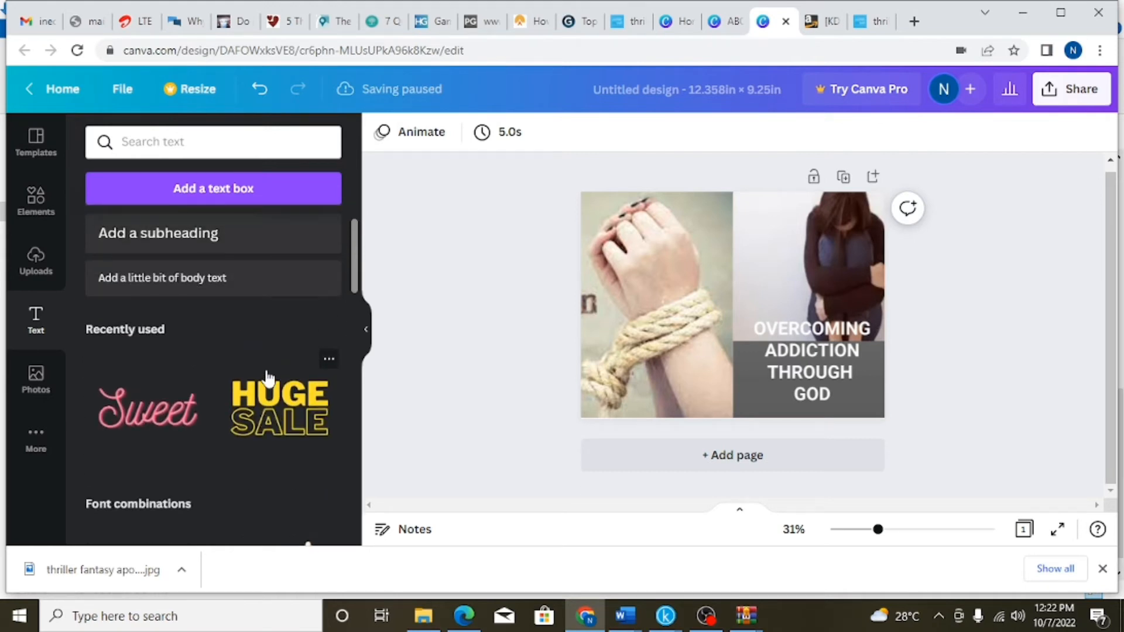
click(190, 283)
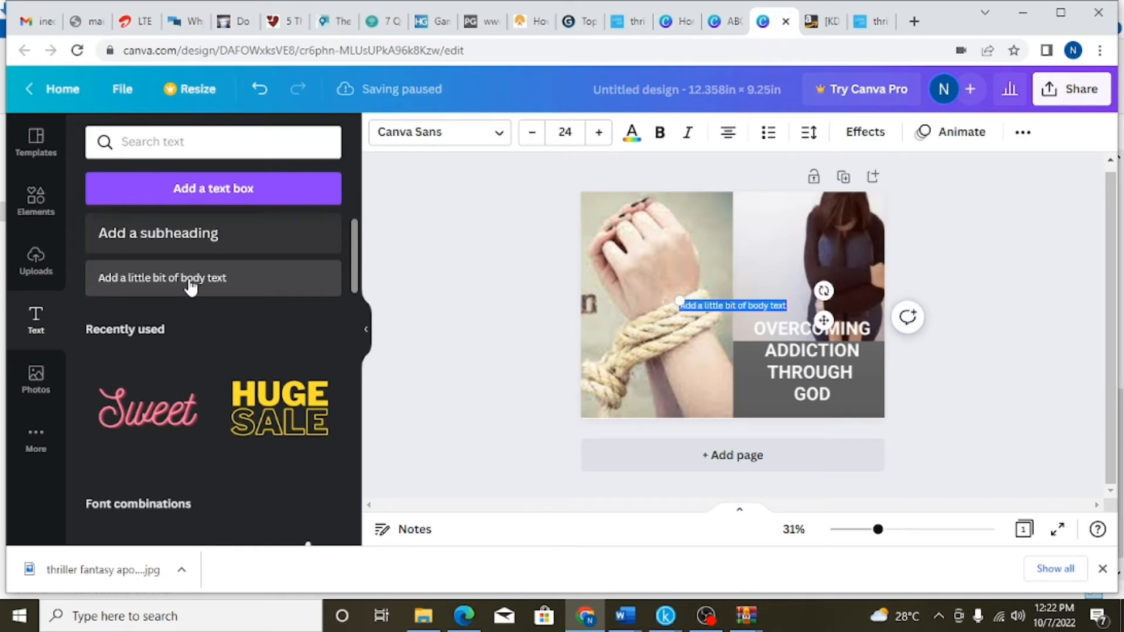
click(190, 284)
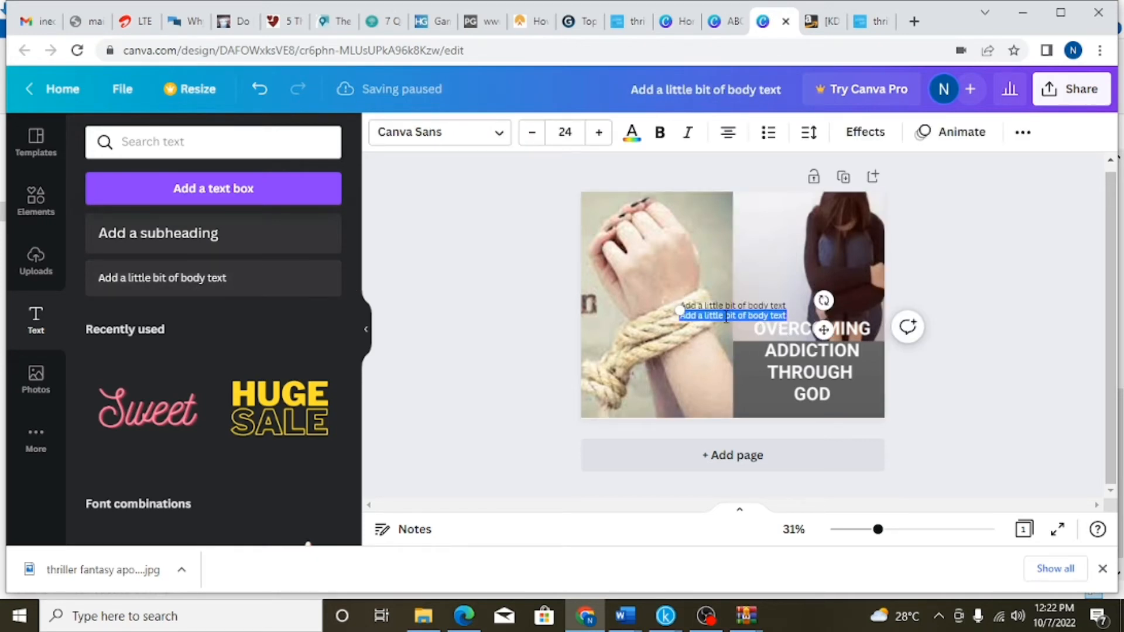
drag(726, 317, 647, 218)
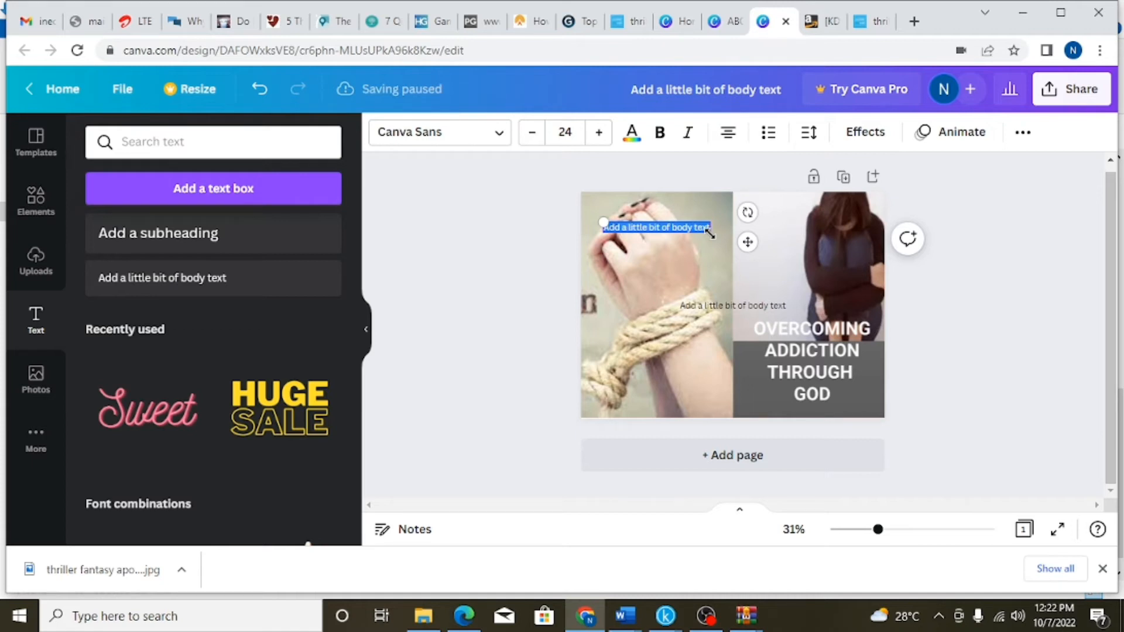
Paste the copied ABOUT THE AUTHOR text into the moved box, widen the box and shift it to the back cover's top edge
text(ABOUT THE AUTHOR  Atadi Joshua is an Evangelist, a content marketer and also the CEO JOSHMANMEDIA INT'L. Joshua work as a HRM manager for a construction firm. He studied civil Engineering as a profession He is gifted in writing inspirational and motivational books)
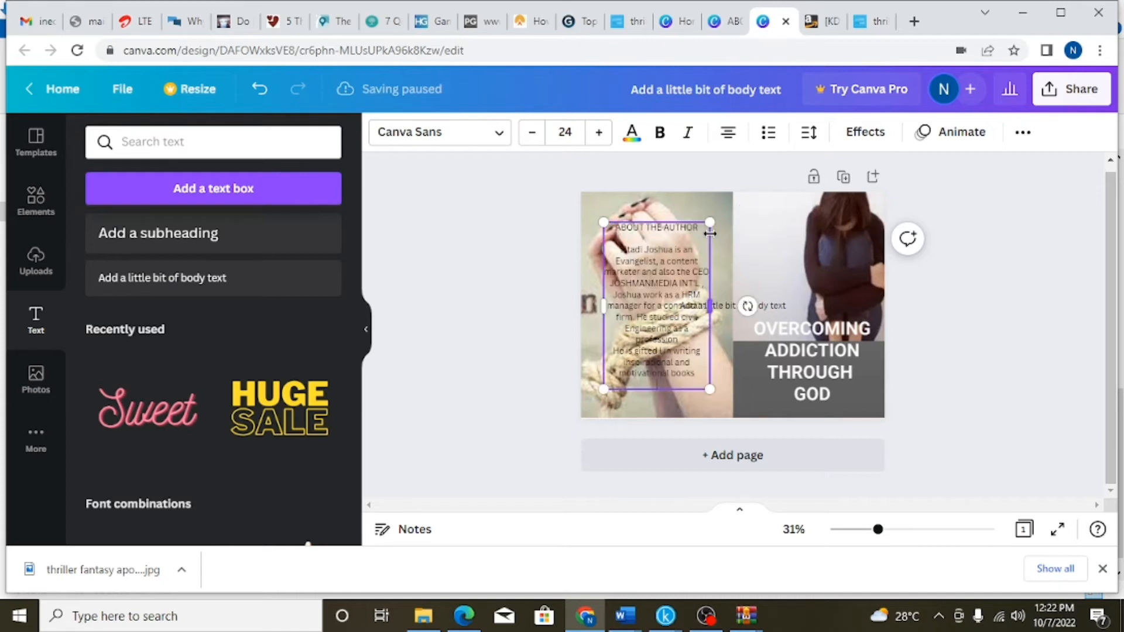
click(763, 263)
click(648, 267)
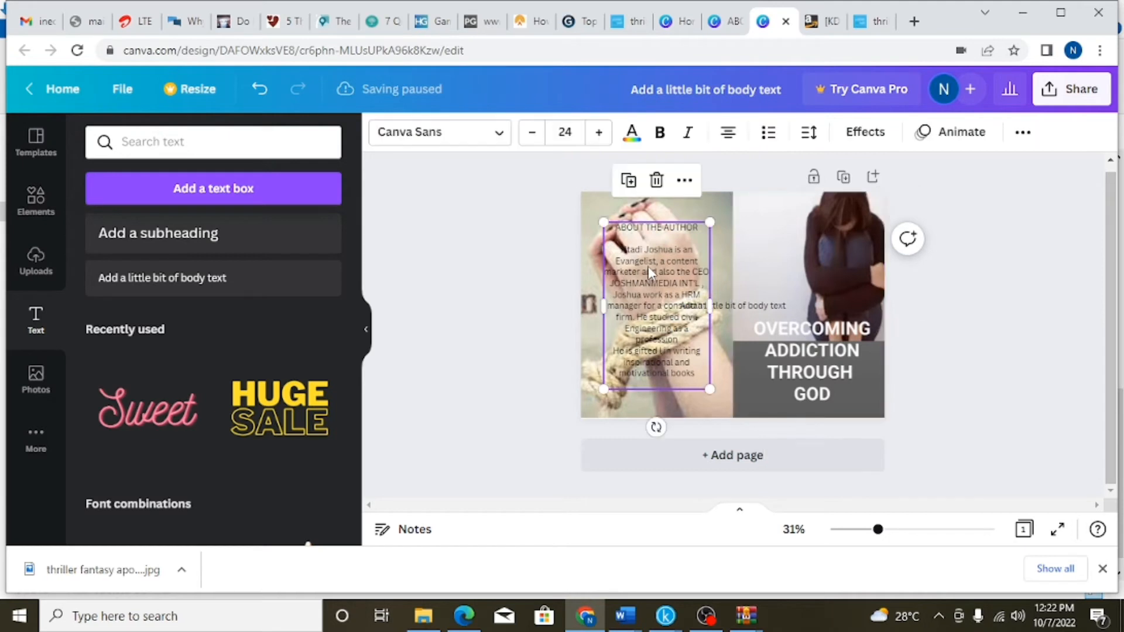
drag(710, 305, 823, 268)
click(823, 269)
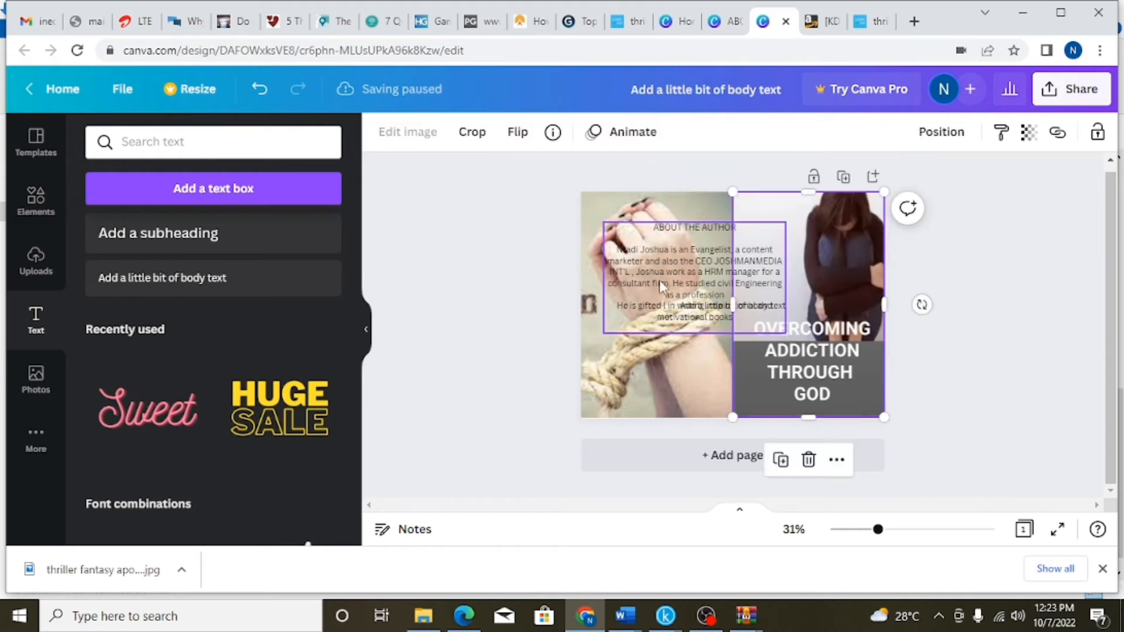
mouse_move(659, 279)
mouse_down()
mouse_move(638, 259)
mouse_move(648, 280)
mouse_up()
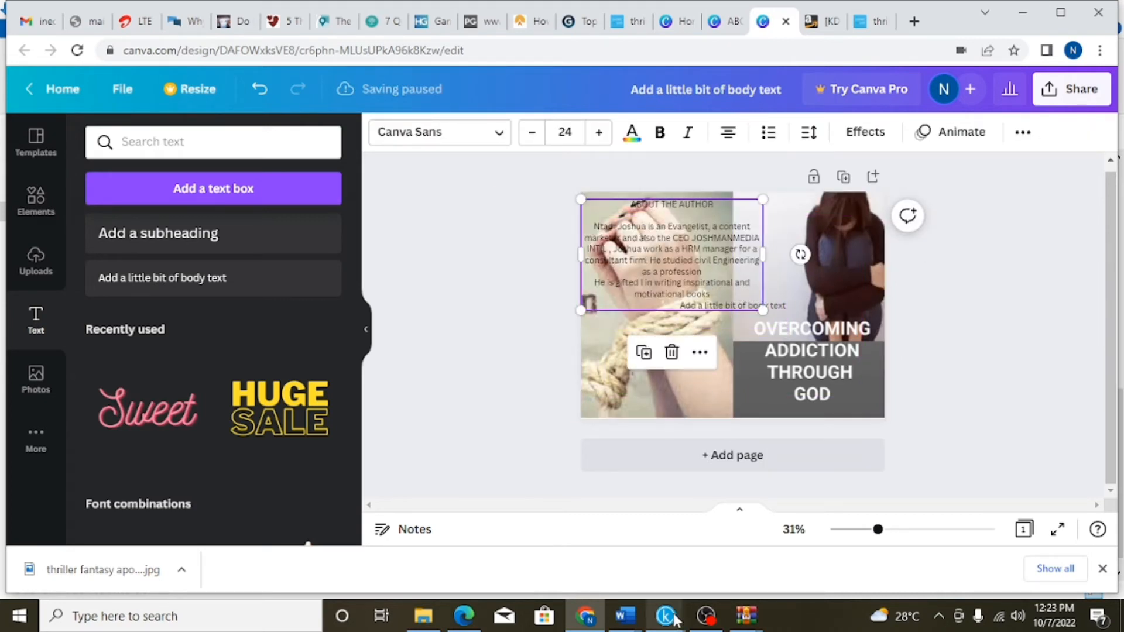
Check the back cover's live area and barcode location on the 6 x 9 in paperback template PDF, then return to the cover design
click(460, 619)
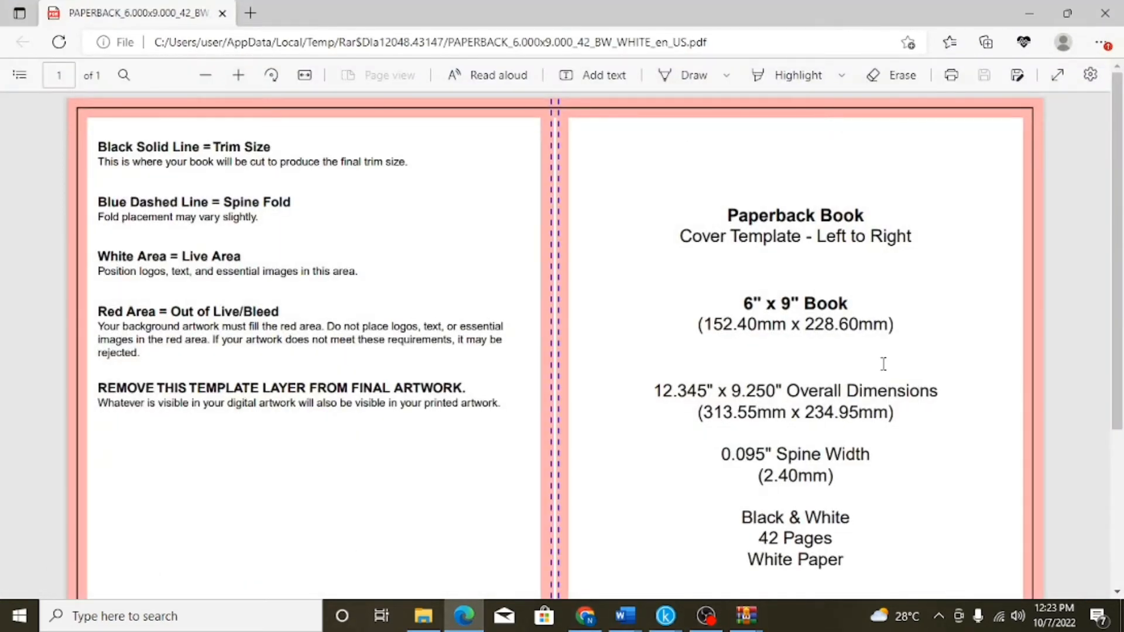
scroll(728, 351, down, 5)
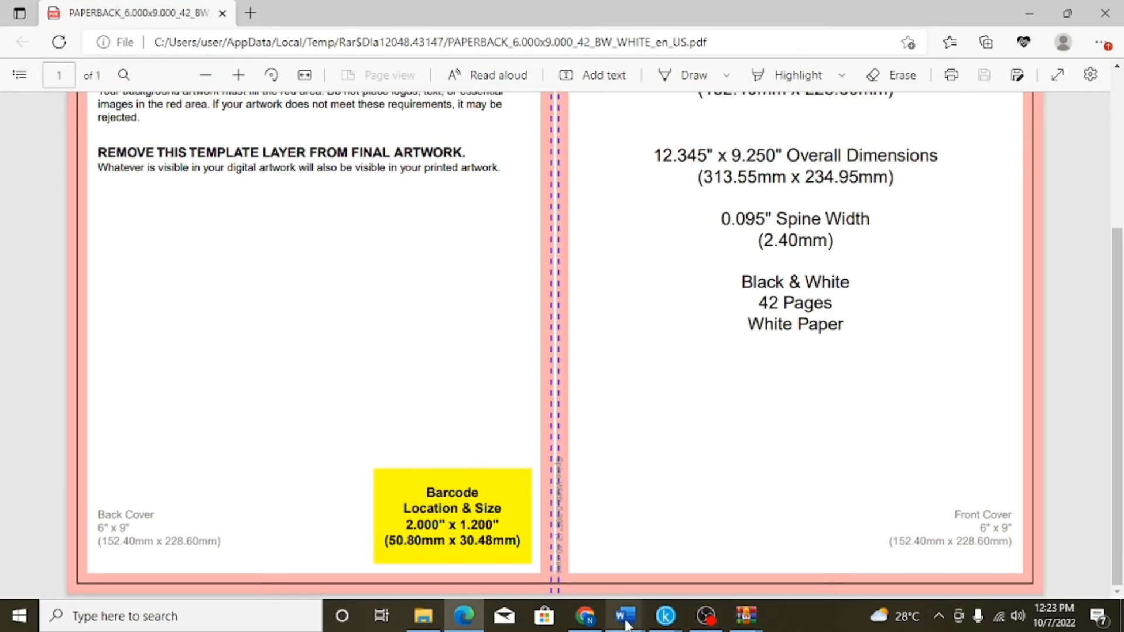
click(586, 616)
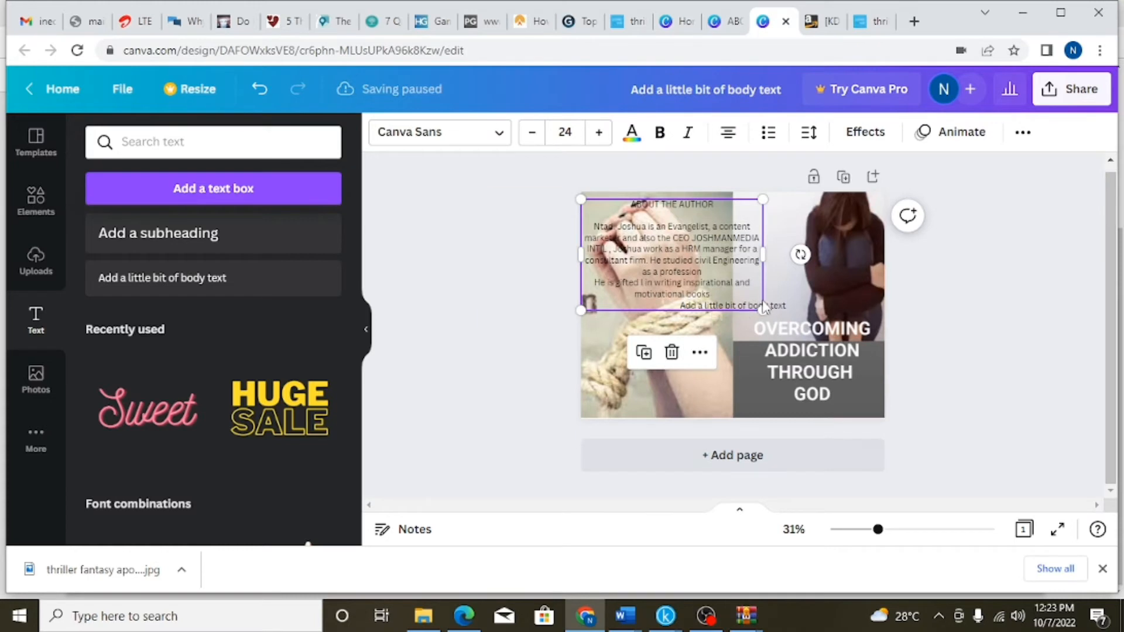
Scale the author bio down to font size 16 to fit the back cover's width and make it bold
drag(763, 310, 667, 229)
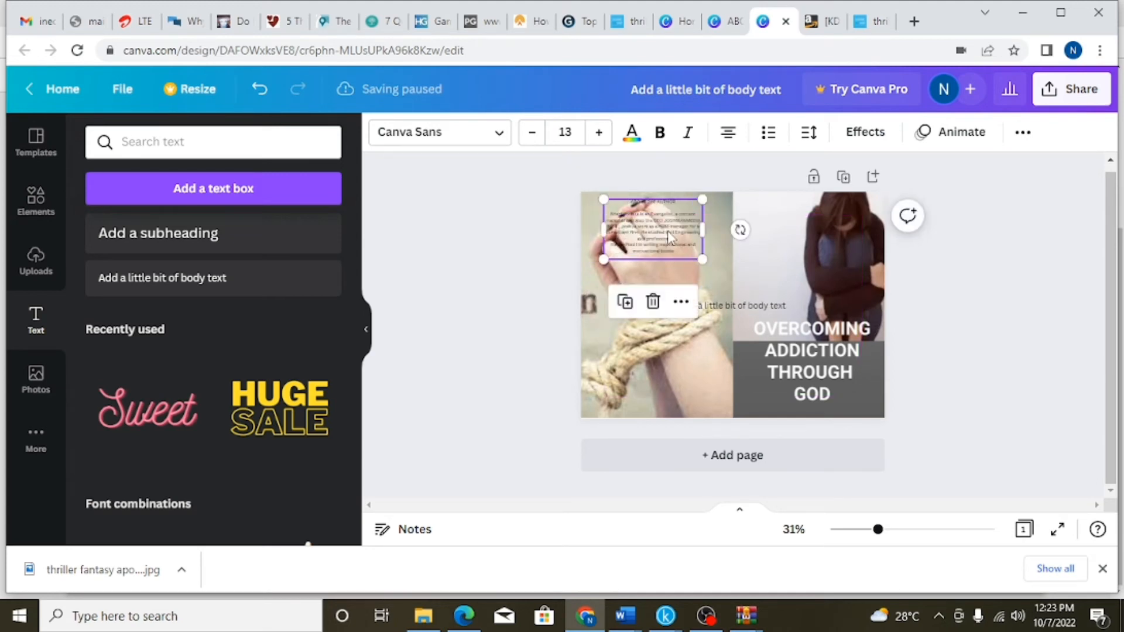
click(660, 133)
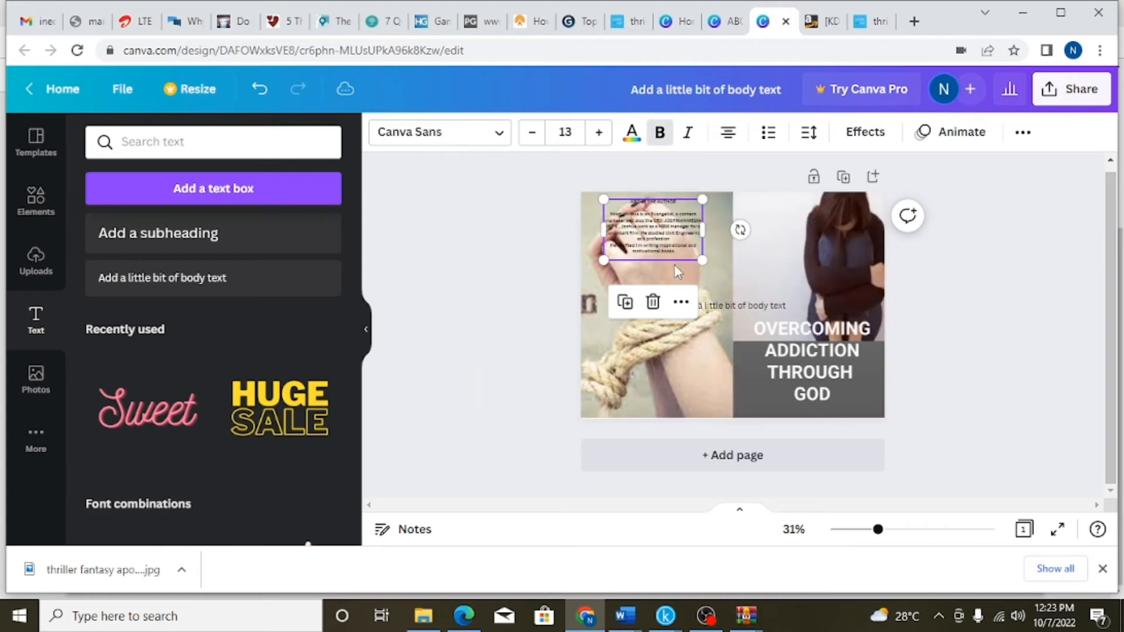
drag(701, 255, 720, 276)
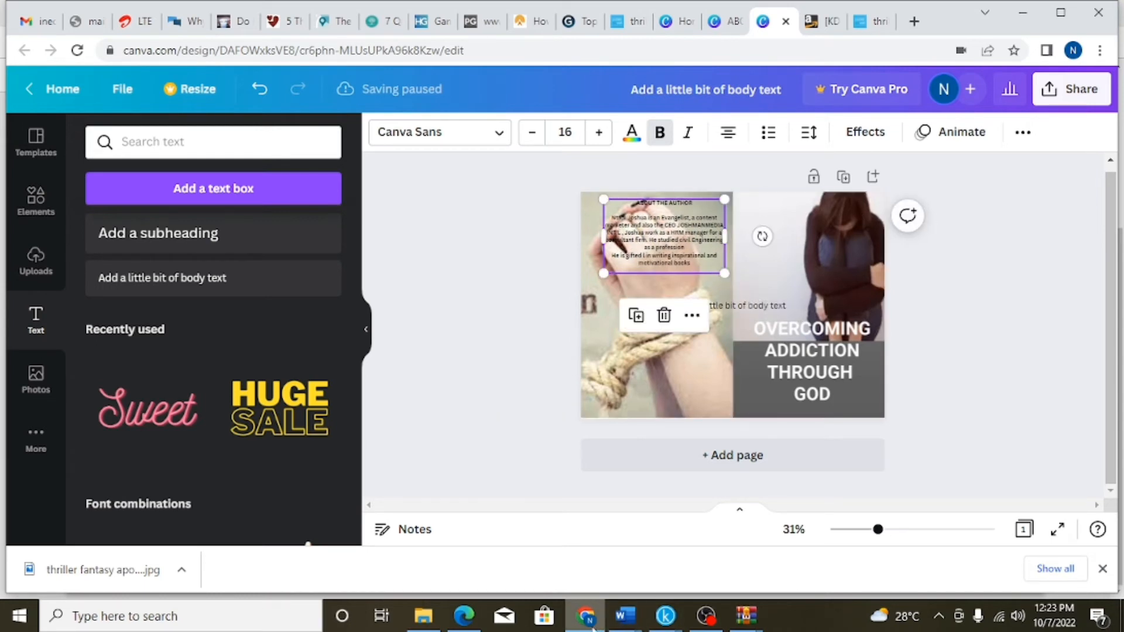
Copy the whole About The Author page from "addiction raw materials_KC" in Kindle Create and return to the Canva cover design
mouse_move(655, 624)
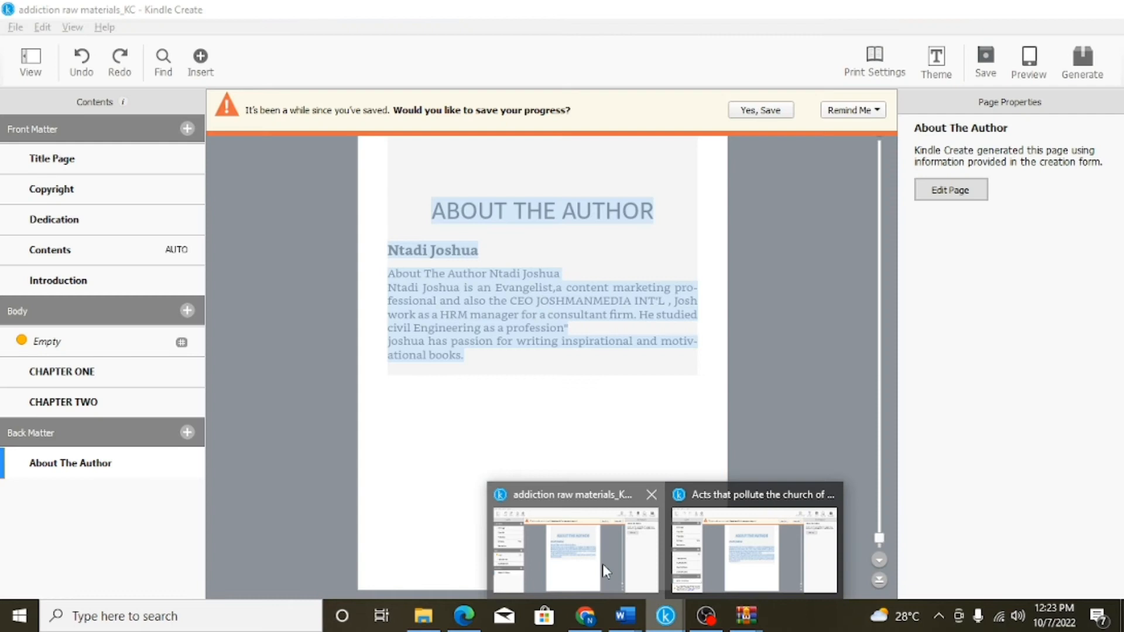
click(602, 564)
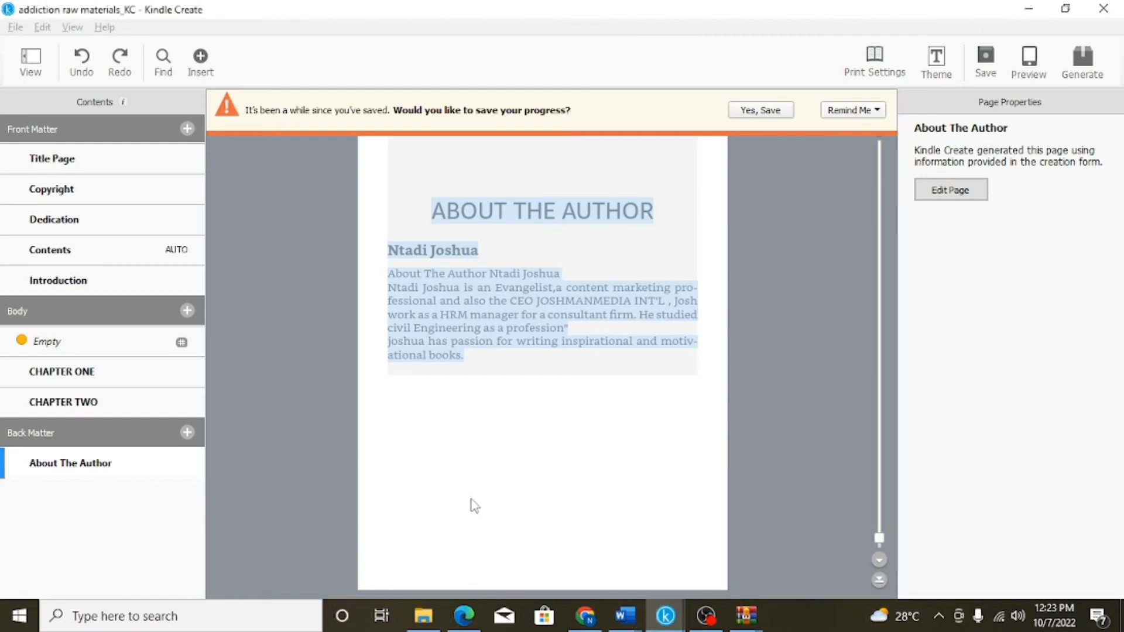
click(467, 356)
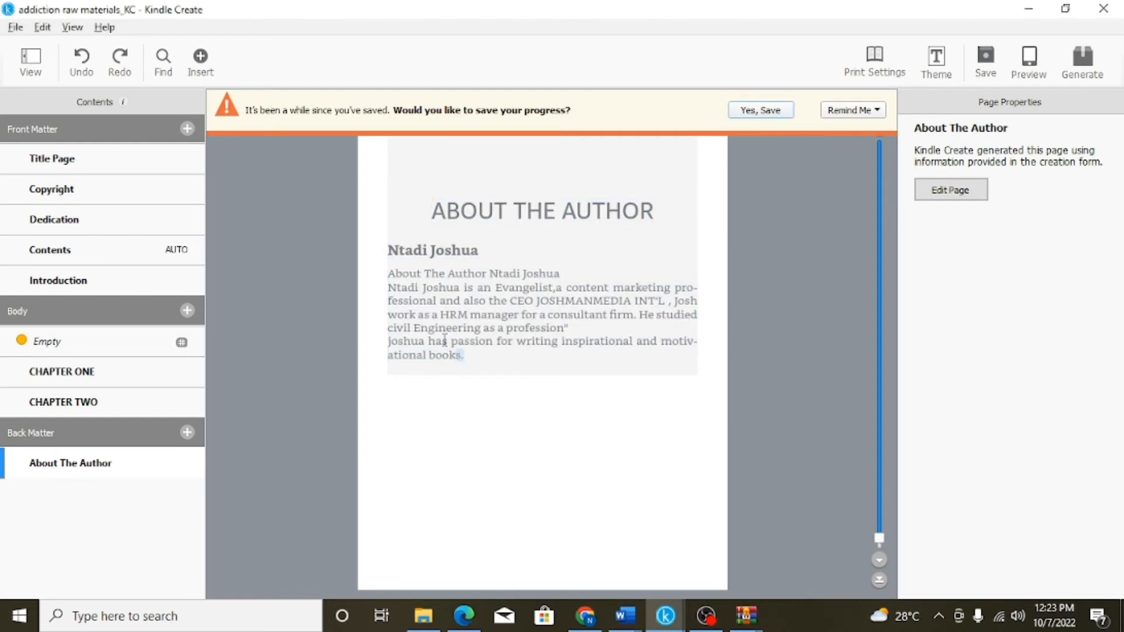
key(ctrl+a)
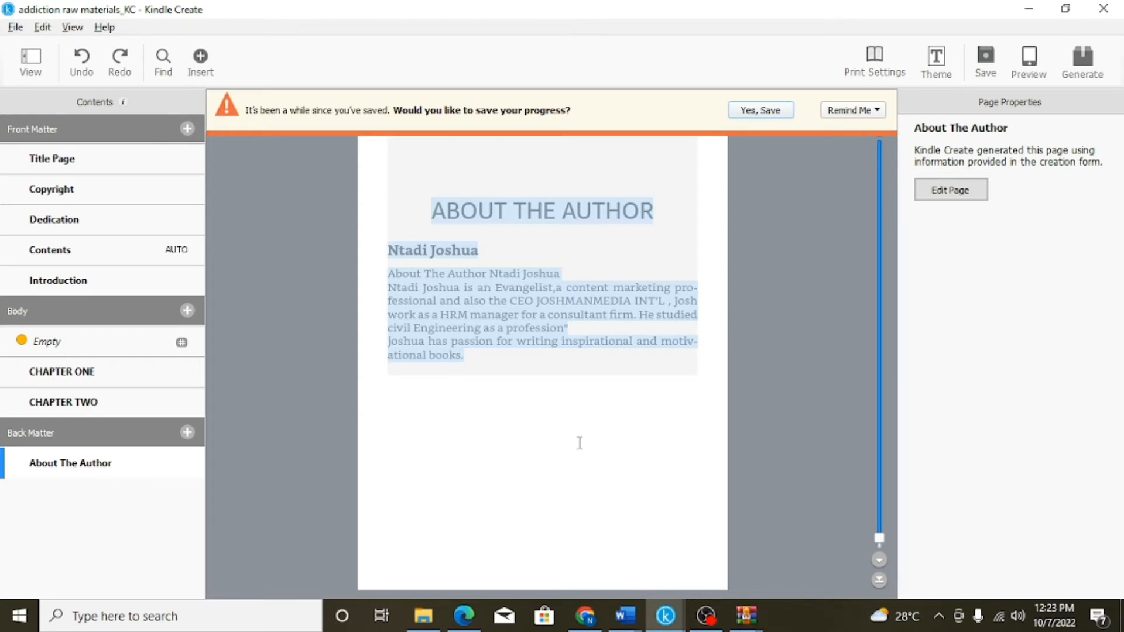
click(625, 616)
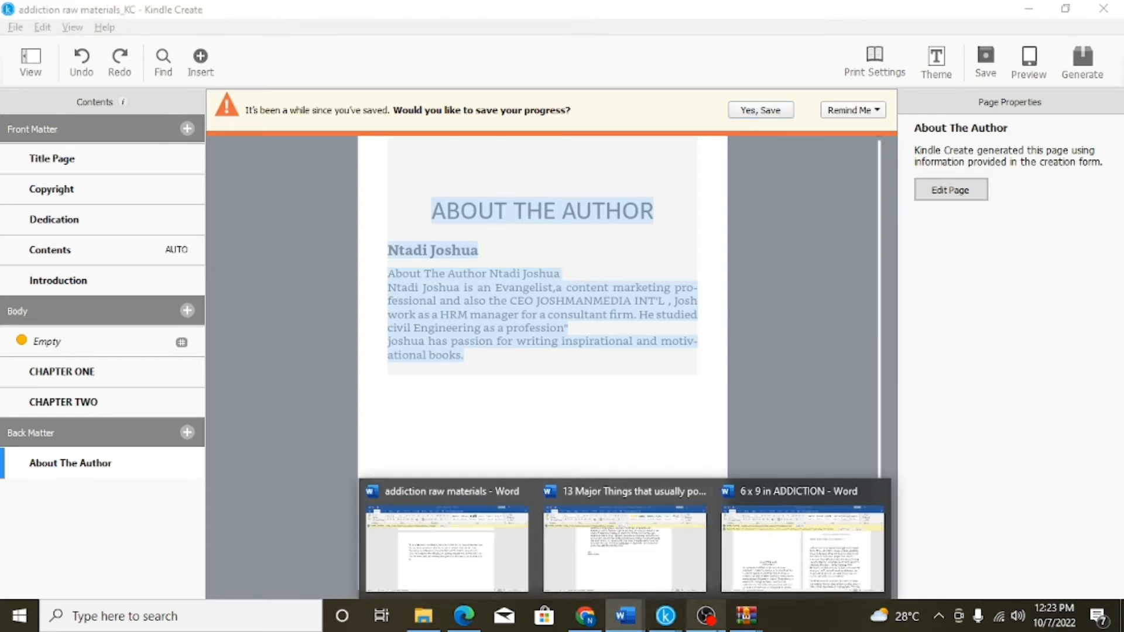
click(584, 616)
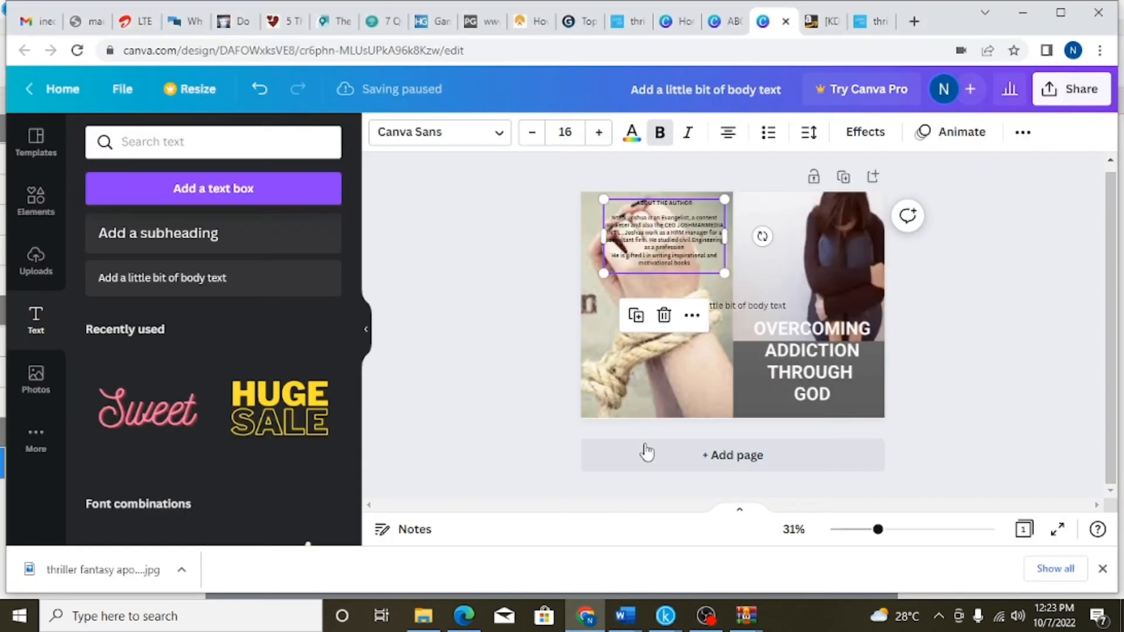
Replace the author bio on the back cover with the text copied from Kindle Create
click(692, 271)
drag(692, 270, 639, 201)
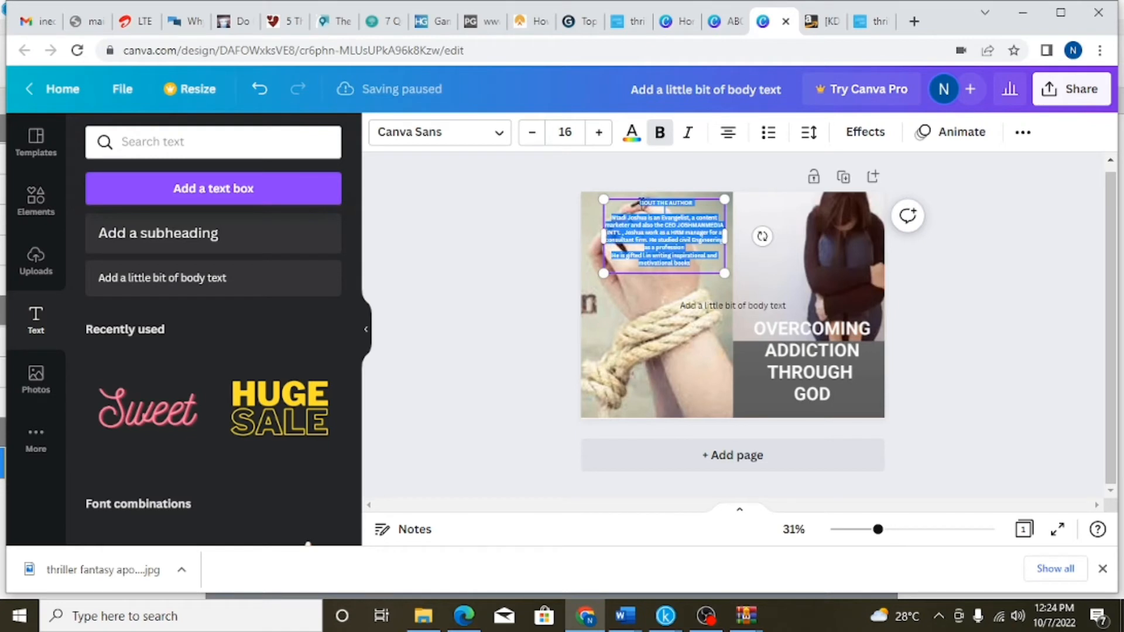
key(ctrl+v)
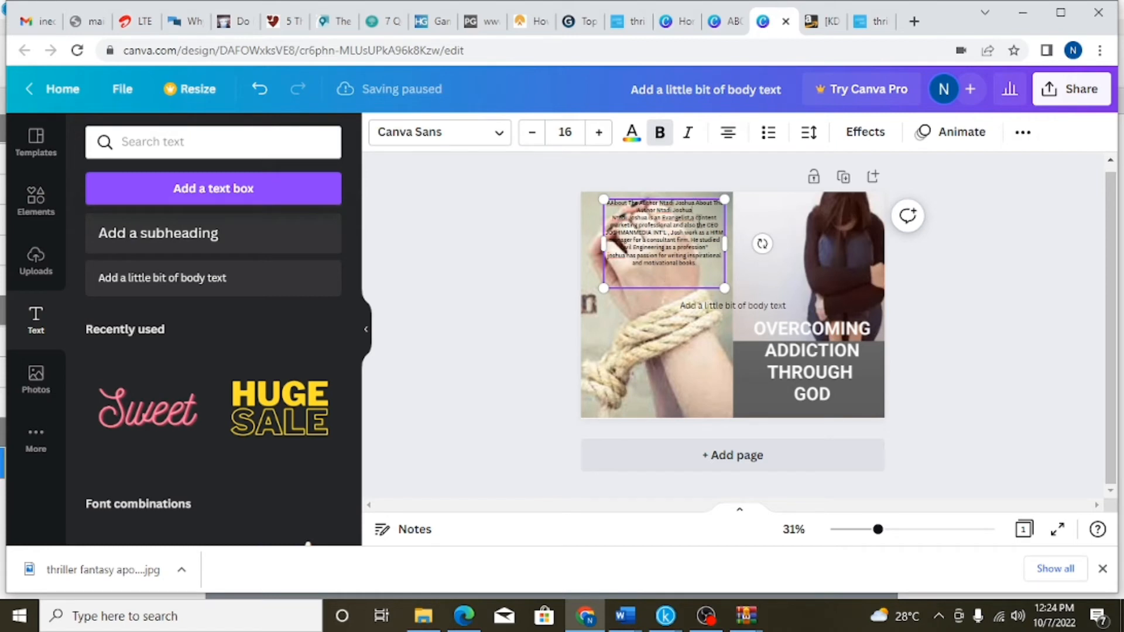
Delete the repeated heading and author's name at the start of the bio, leaving "About The Author" as its heading
key(BackSpace)
key(BackSpace)
key(BackSpace)
key(BackSpace)
key(BackSpace)
key(BackSpace)
key(BackSpace)
key(BackSpace)
key(BackSpace)
key(BackSpace)
key(BackSpace)
key(BackSpace)
key(BackSpace)
key(BackSpace)
key(BackSpace)
key(BackSpace)
key(BackSpace)
key(BackSpace)
key(BackSpace)
key(BackSpace)
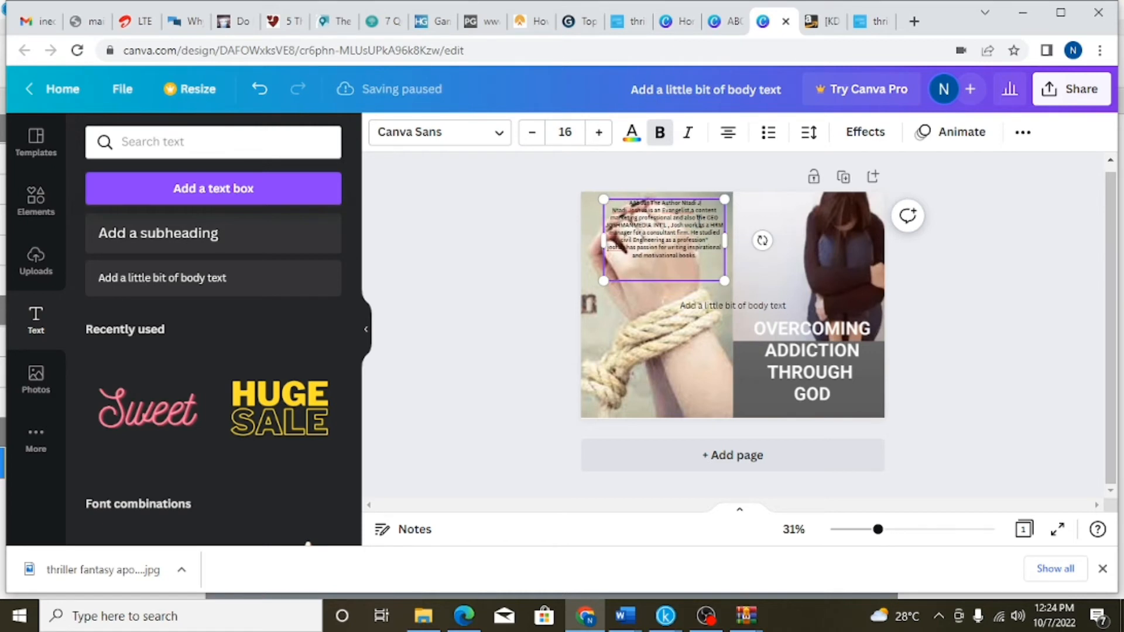
key(BackSpace)
key(BackSpace)
key(BackSpace)
key(BackSpace)
key(BackSpace)
key(BackSpace)
key(BackSpace)
key(BackSpace)
key(BackSpace)
key(BackSpace)
key(BackSpace)
key(BackSpace)
key(BackSpace)
key(BackSpace)
key(BackSpace)
key(BackSpace)
key(BackSpace)
text(Author)
click(1039, 227)
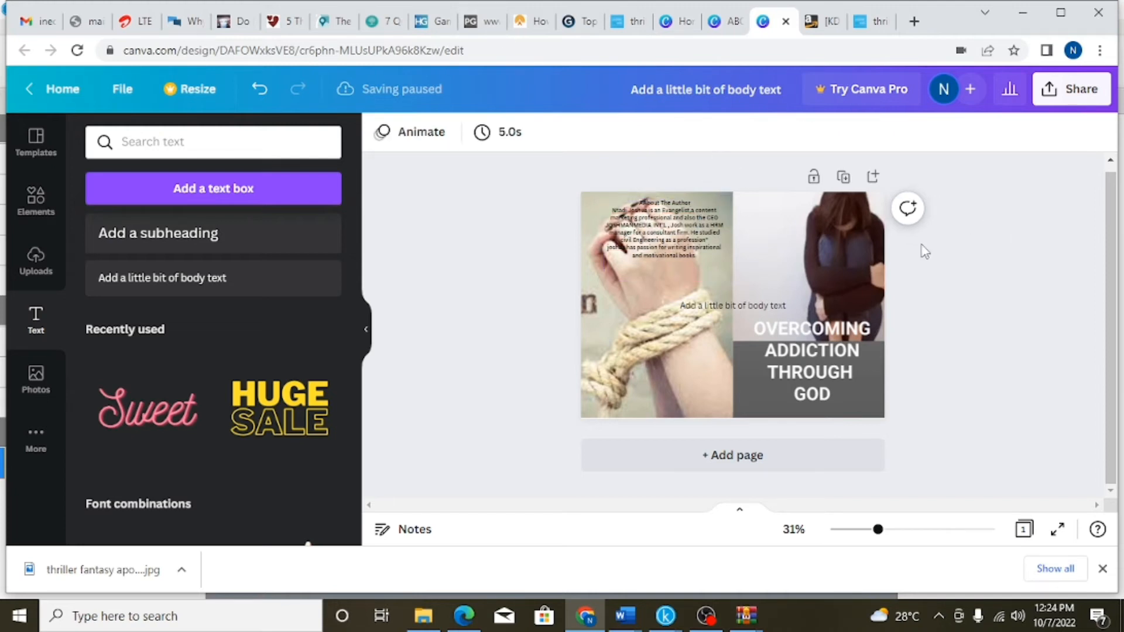
Nudge the author bio slightly down and left on the back cover and delete the leftover "Add a little bit of body text" box
click(658, 232)
drag(658, 231, 644, 228)
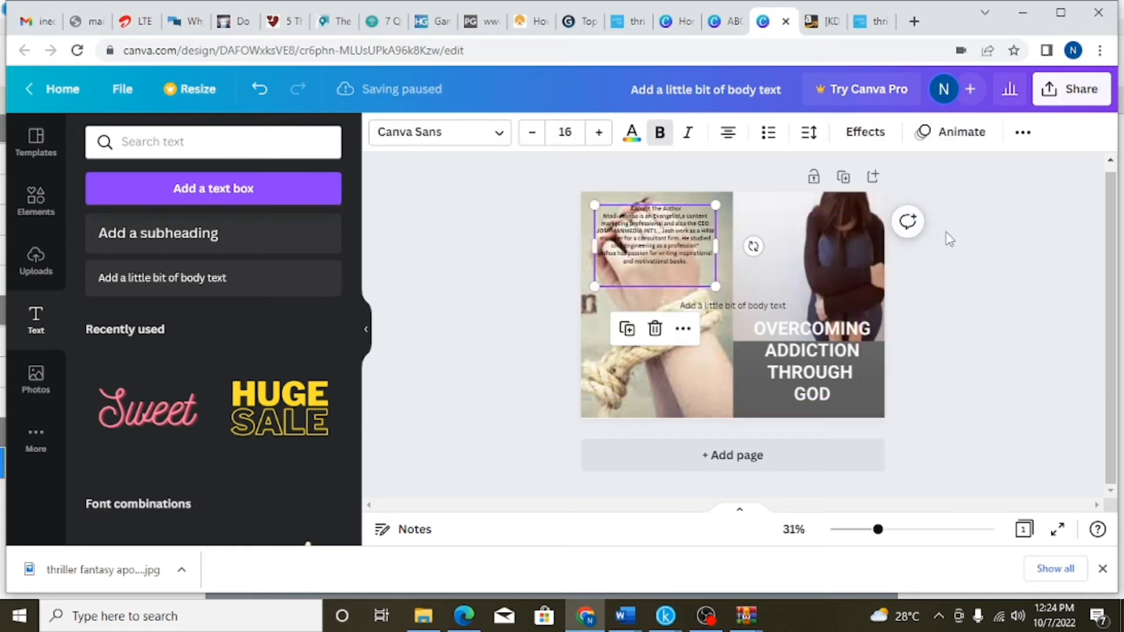
click(1012, 239)
click(752, 309)
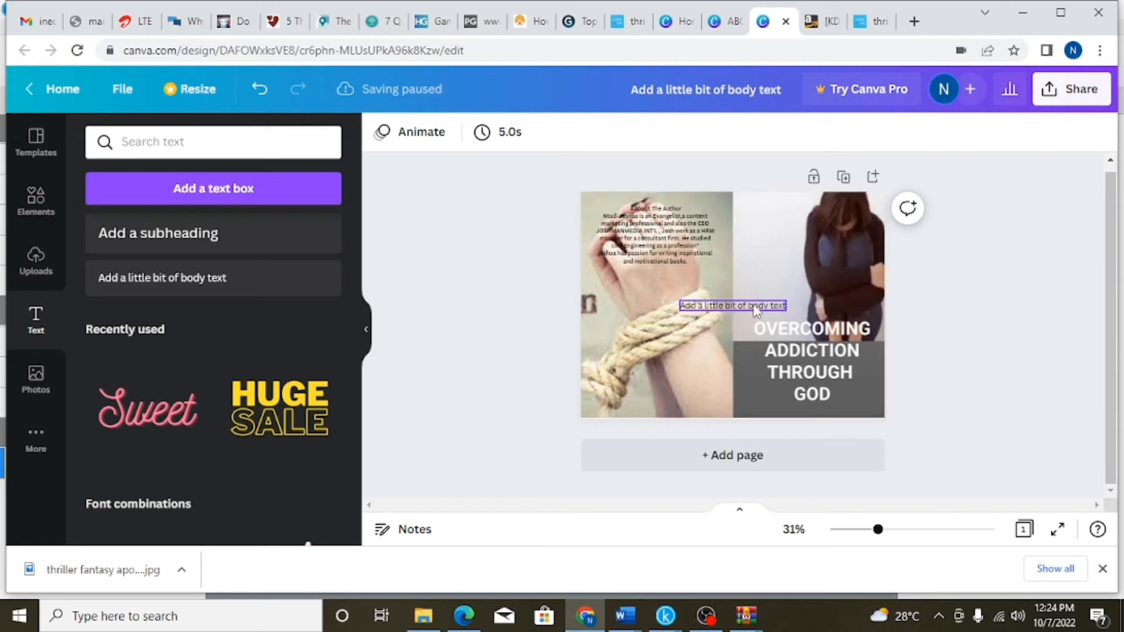
click(732, 258)
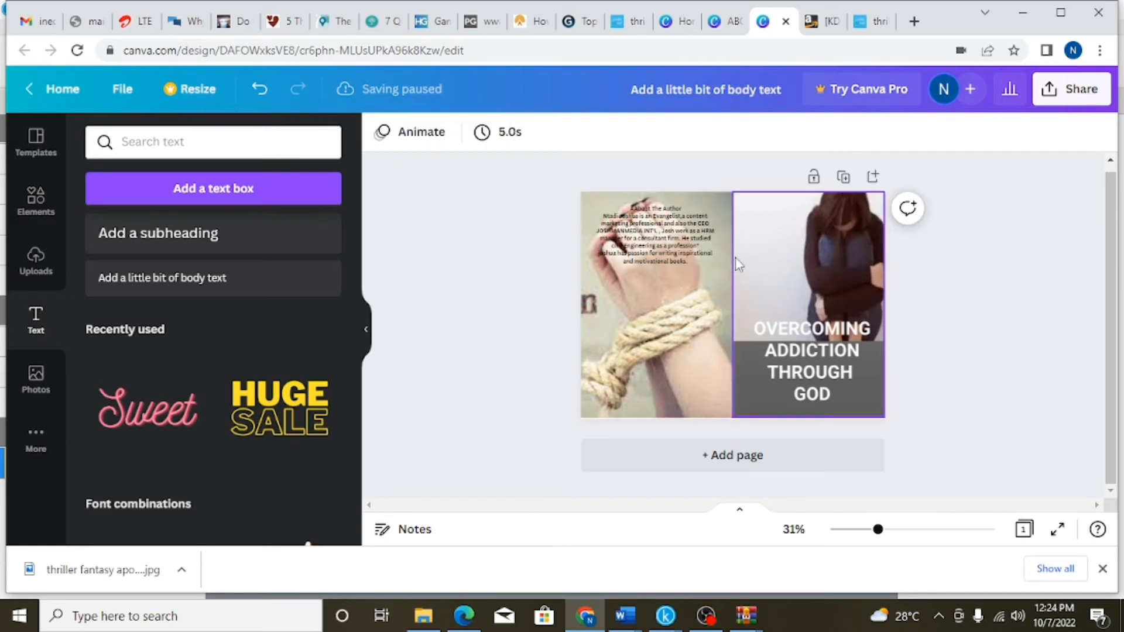
click(697, 258)
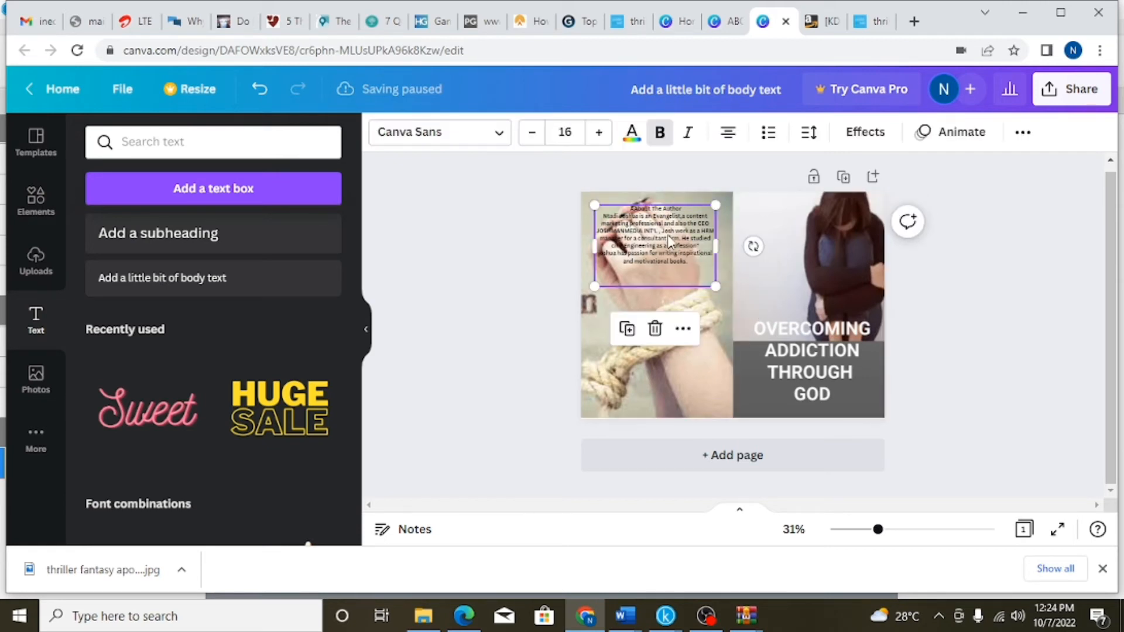
click(974, 234)
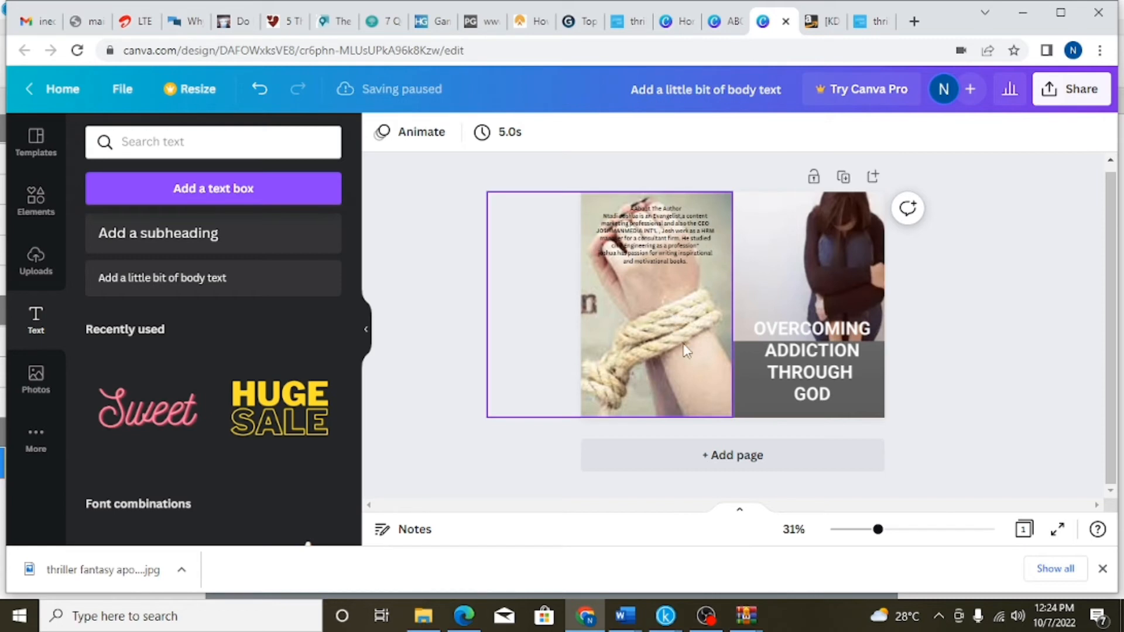
Look through the front matter, Introduction and first chapter of "addiction raw materials_KC" in Kindle Create for back-cover text
mouse_move(666, 615)
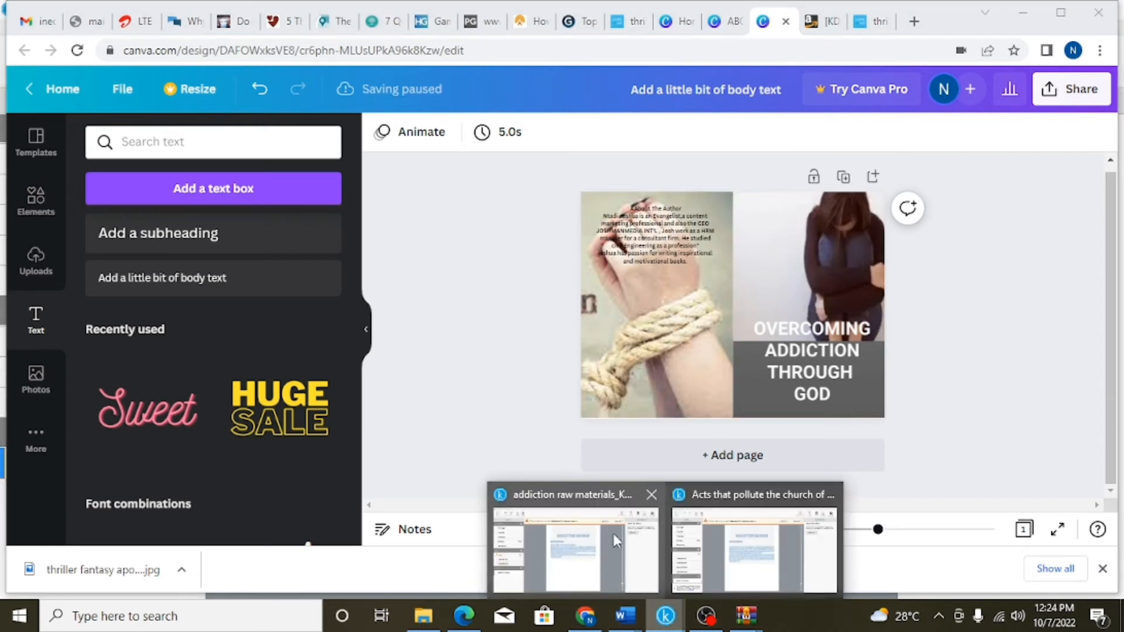
click(610, 560)
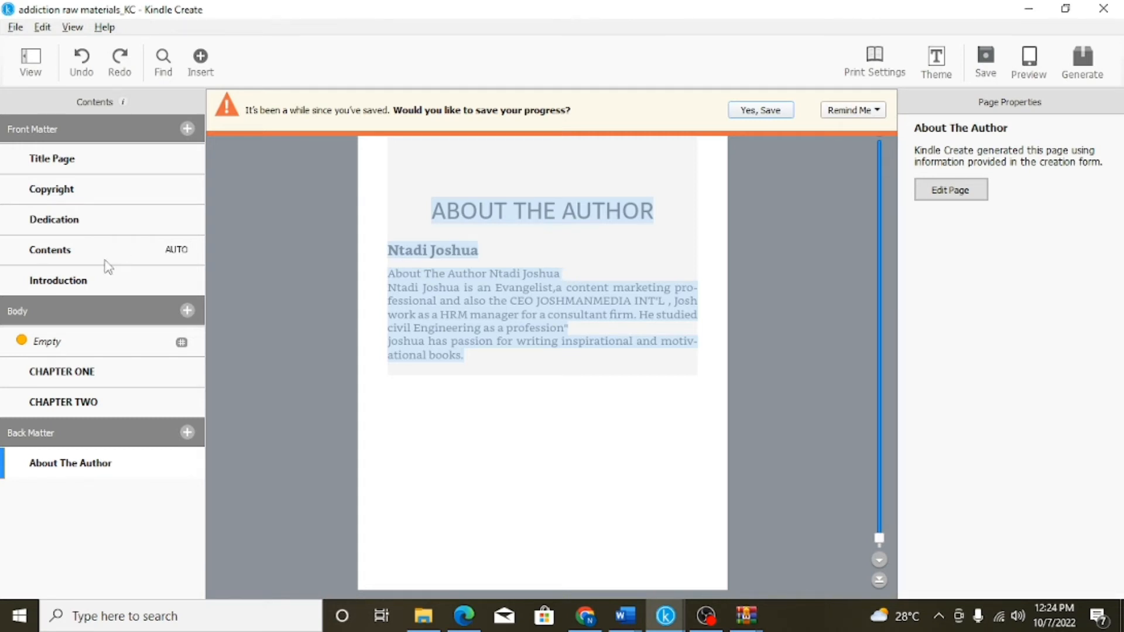
click(76, 169)
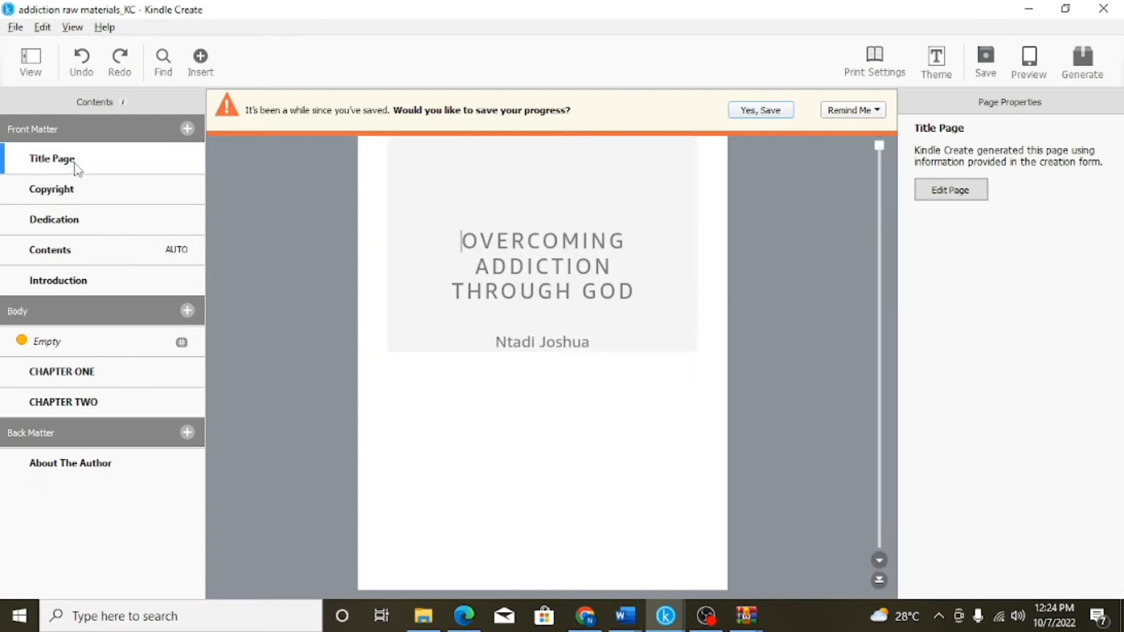
click(76, 198)
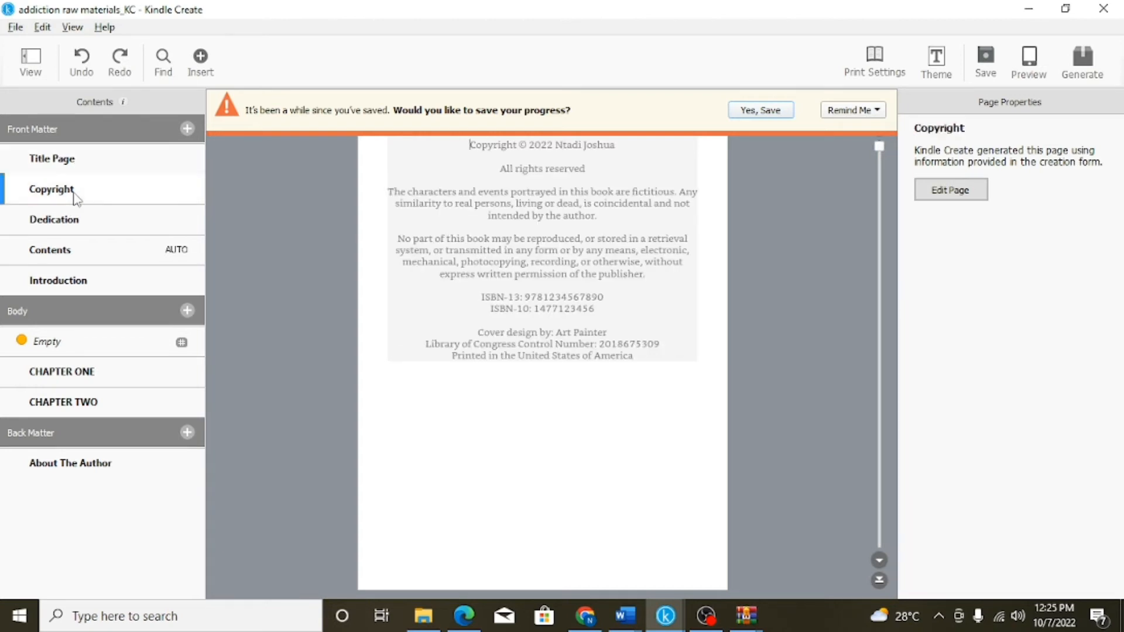
click(81, 230)
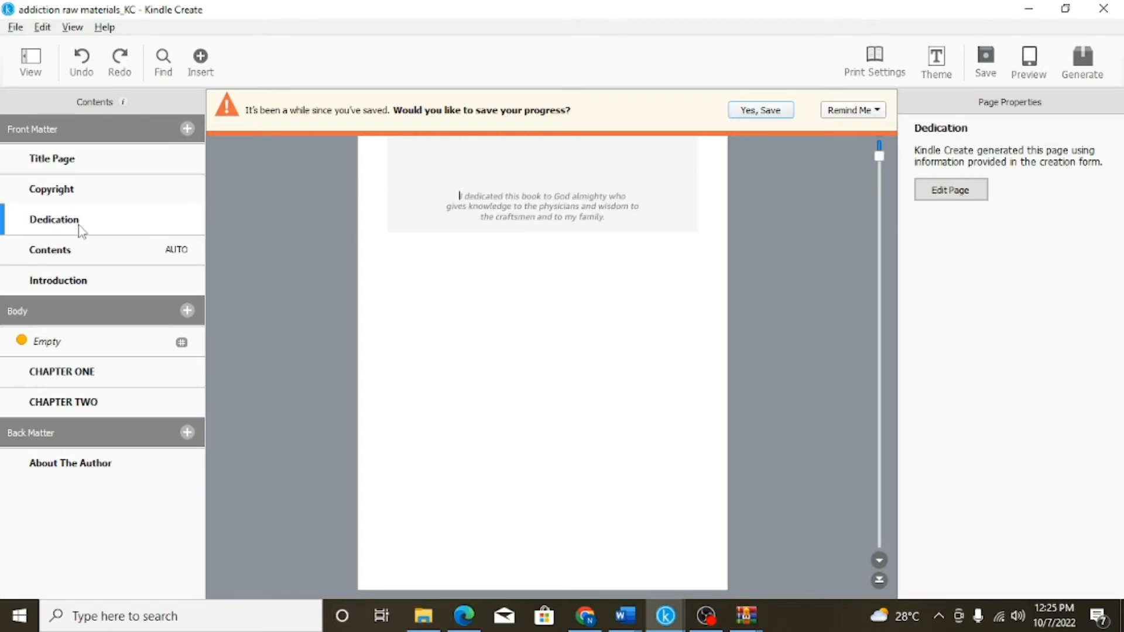
click(84, 289)
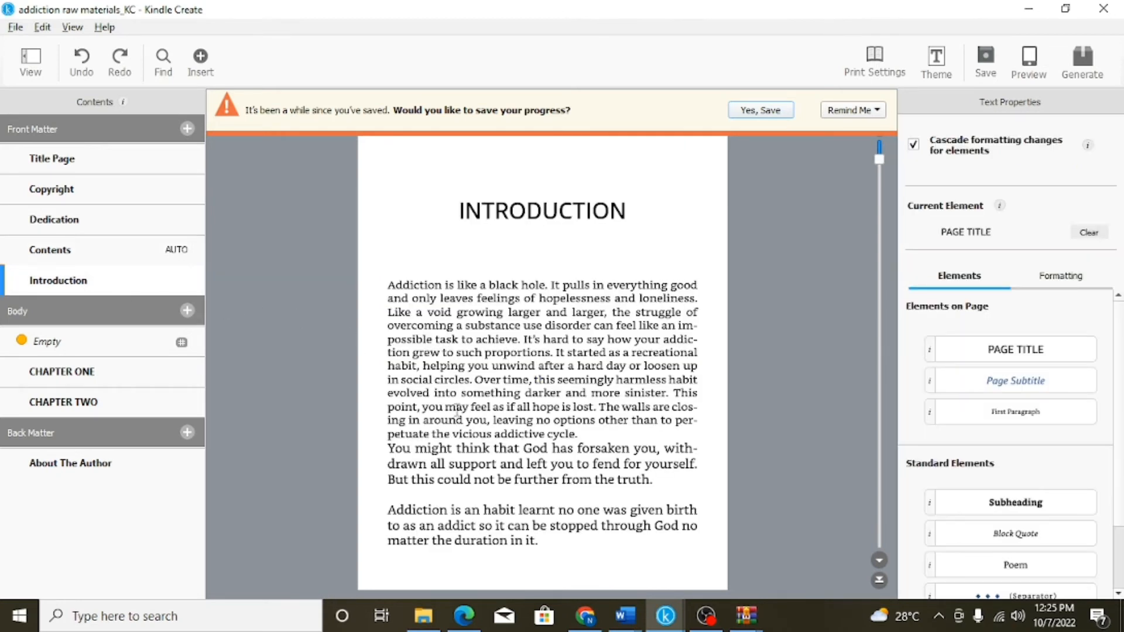
scroll(456, 409, down, 3)
scroll(457, 408, down, 3)
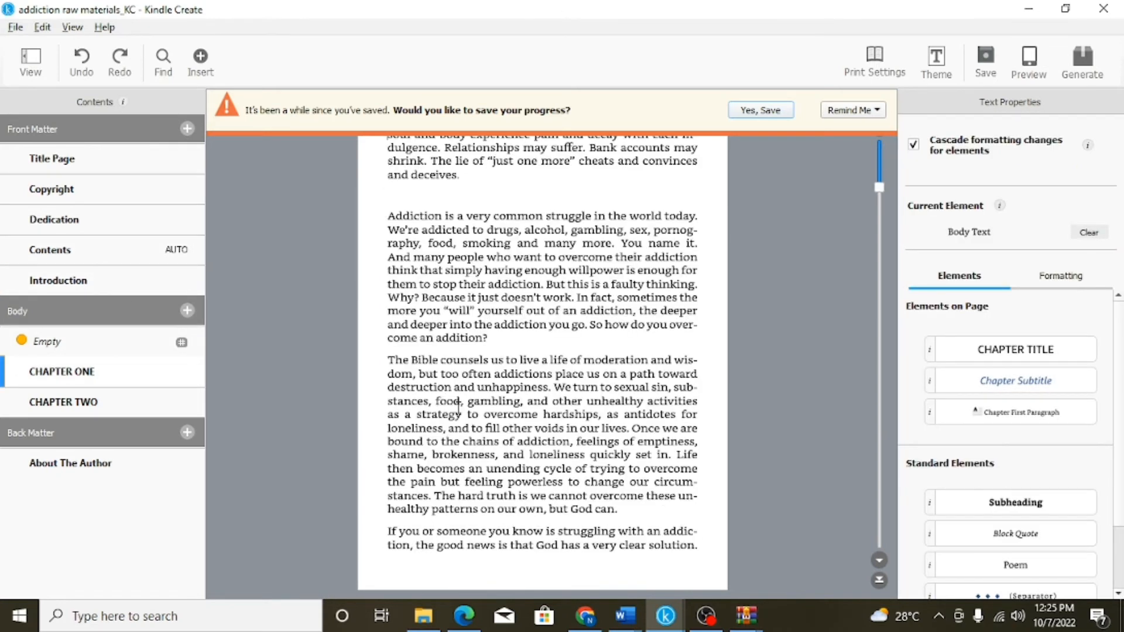
scroll(458, 408, up, 5)
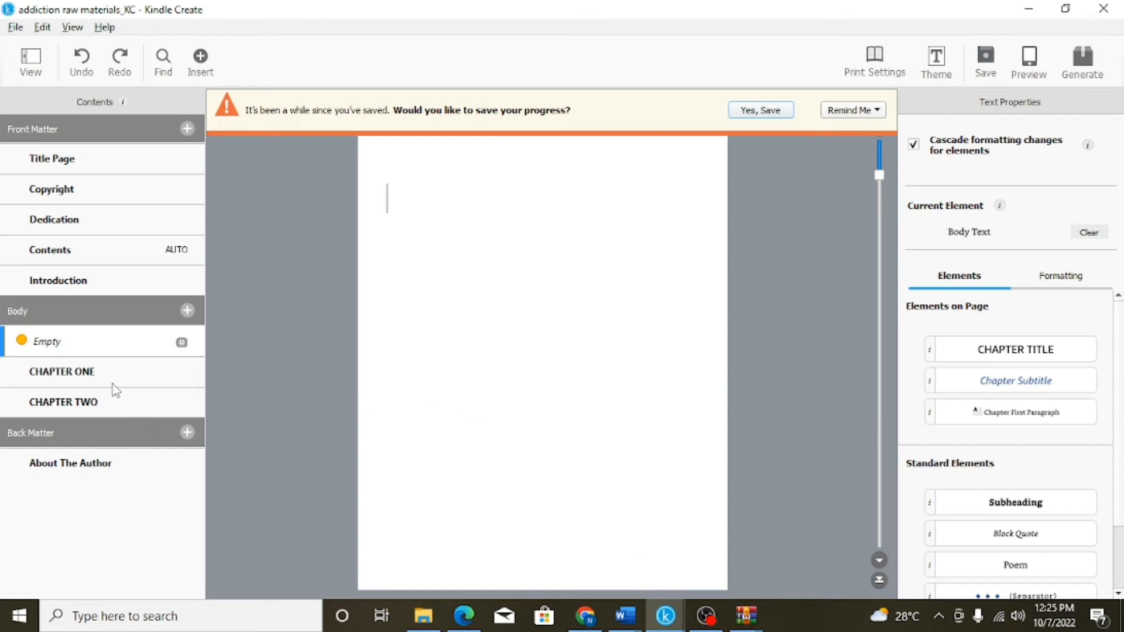
click(107, 280)
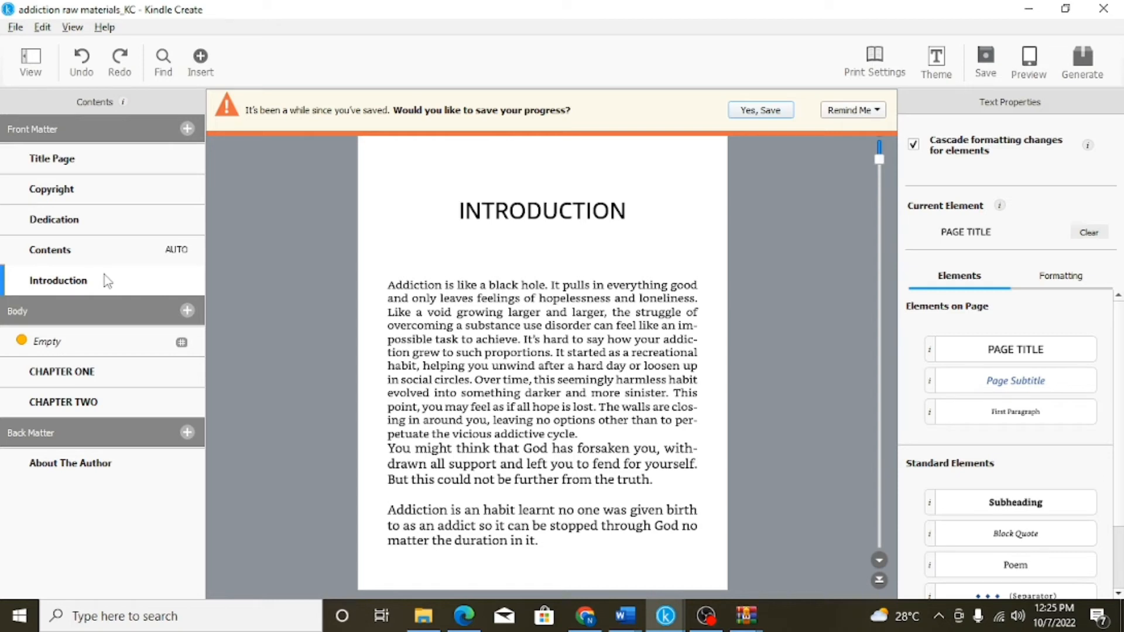
Switch to the "6 x 9 in ADDICTION" Word document and look through its front matter and Chapter One for a book description
mouse_move(625, 614)
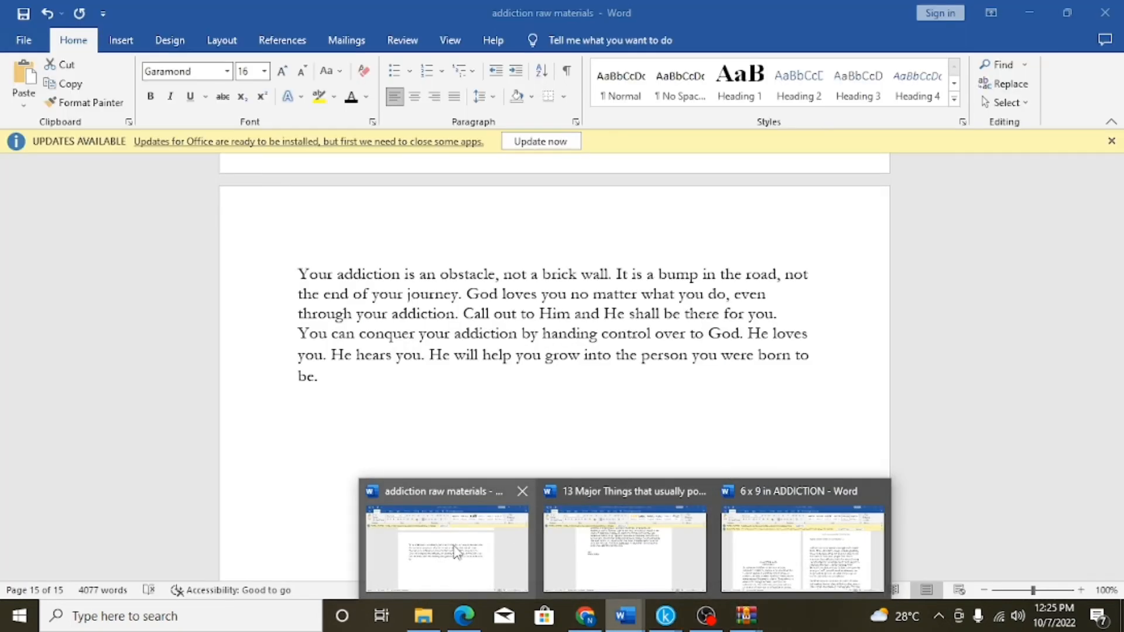
mouse_move(650, 573)
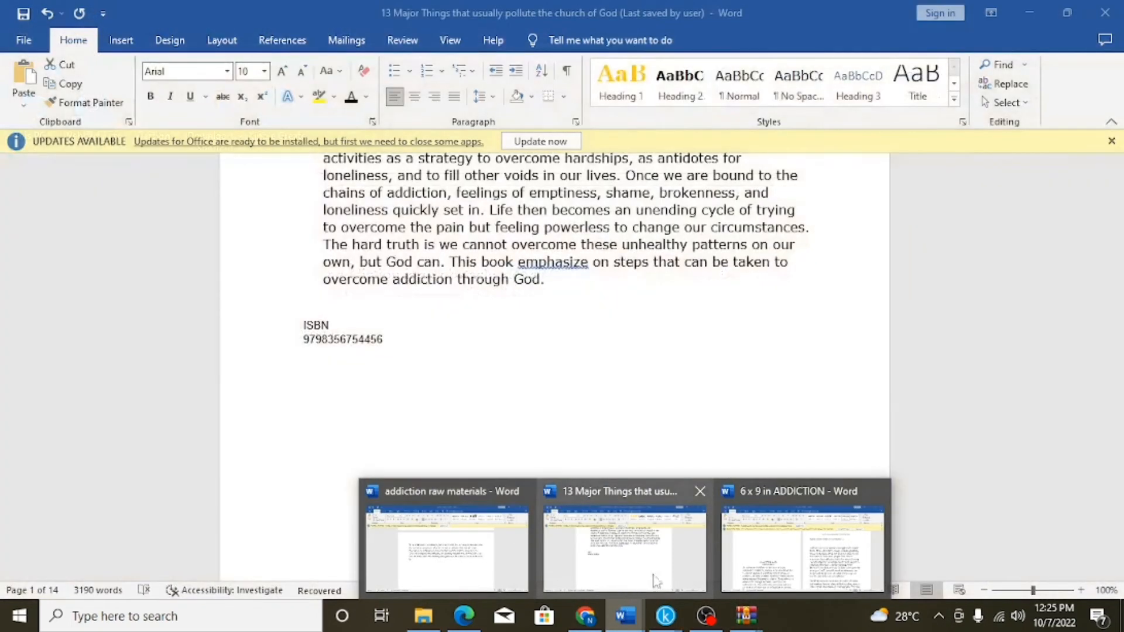
click(806, 556)
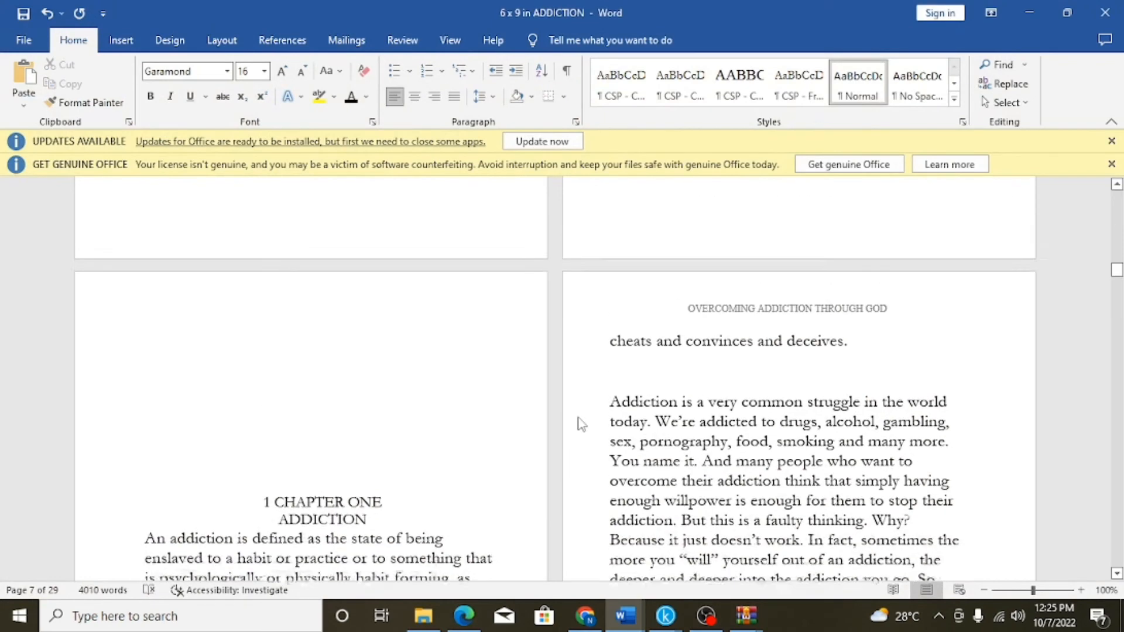
scroll(580, 423, up, 15)
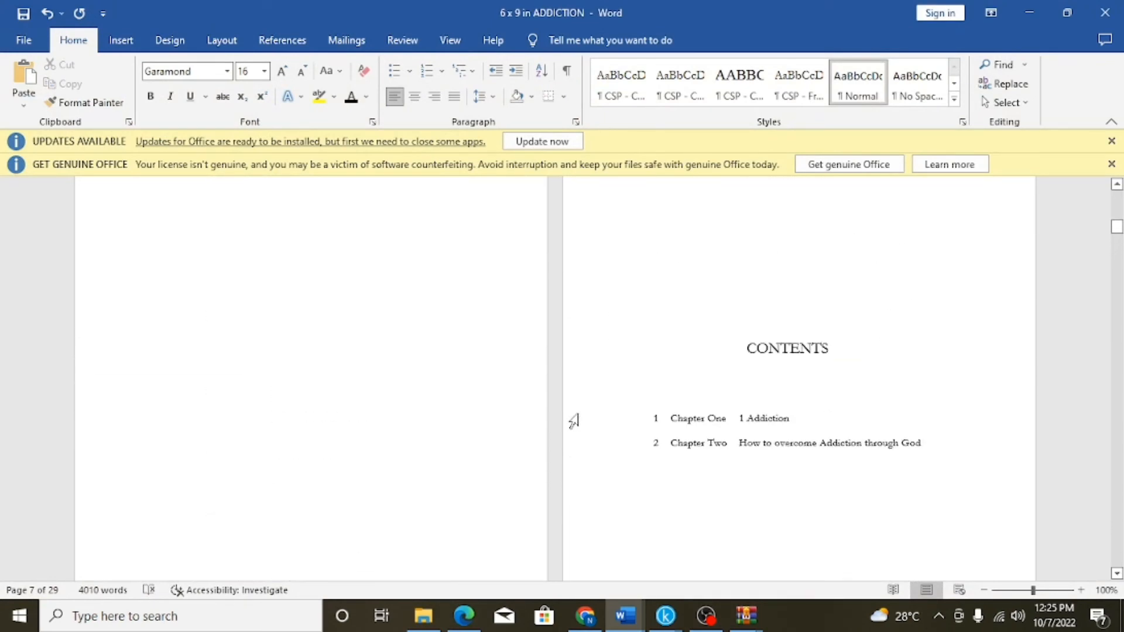
scroll(574, 420, up, 15)
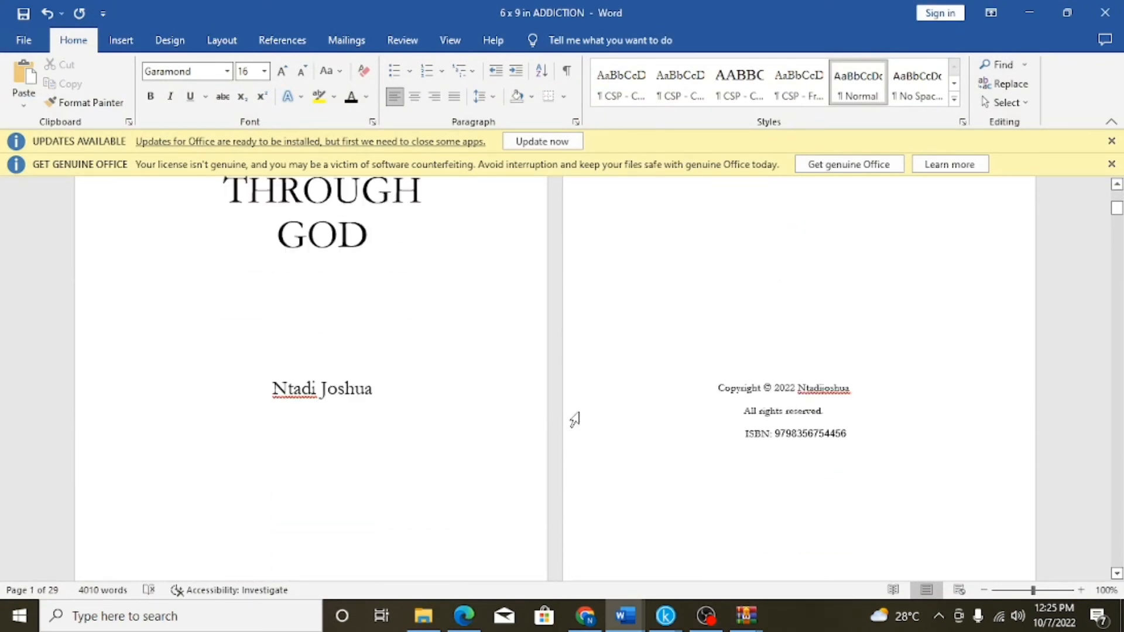
scroll(575, 419, down, 15)
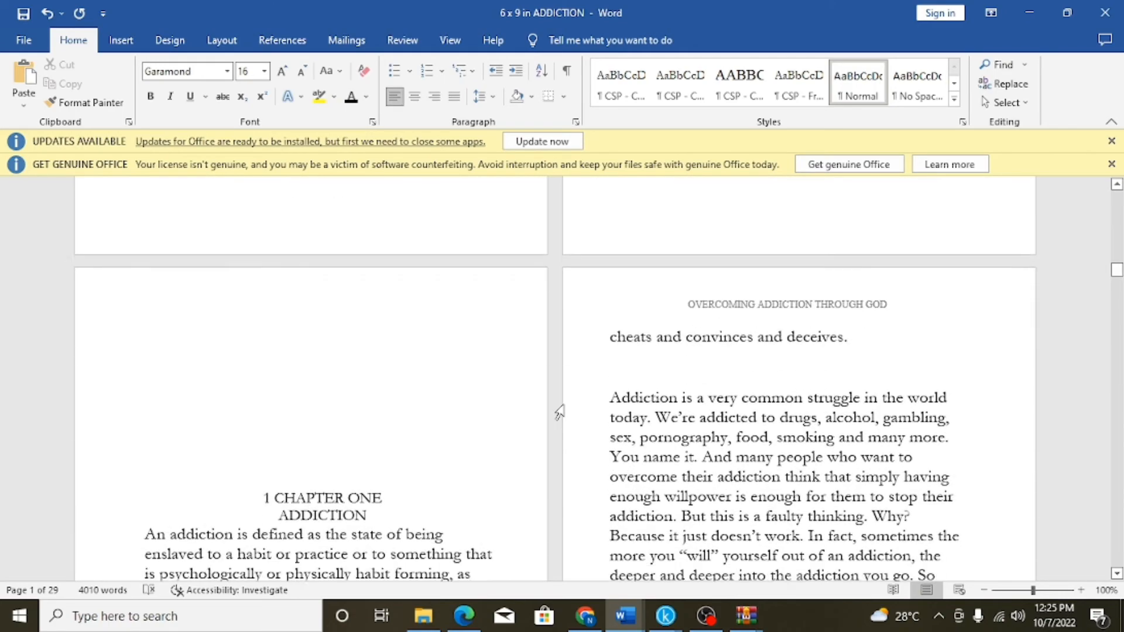
scroll(560, 413, down, 2)
scroll(560, 412, down, 10)
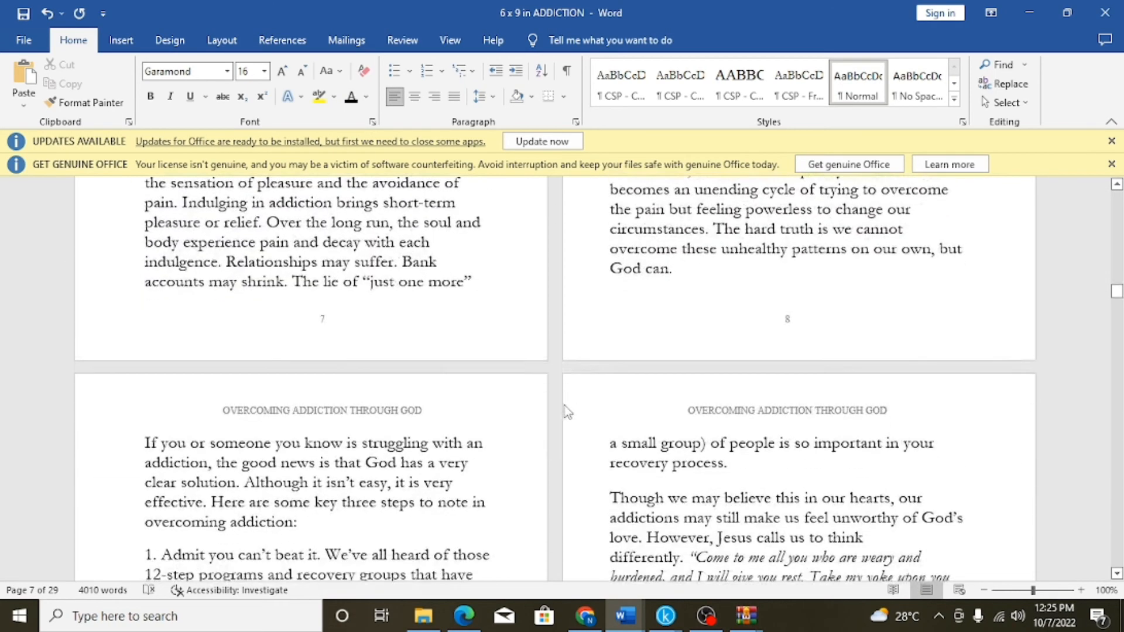
Search the "addiction raw materials" Word document from the title page through Chapter One for a passage describing the book
click(626, 616)
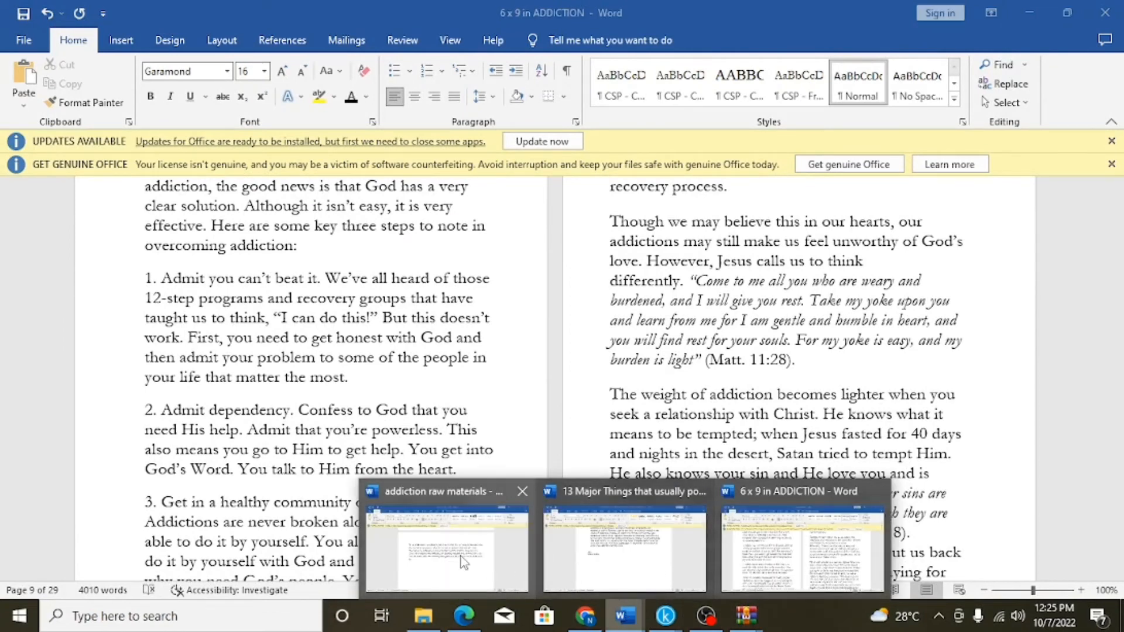
mouse_move(461, 559)
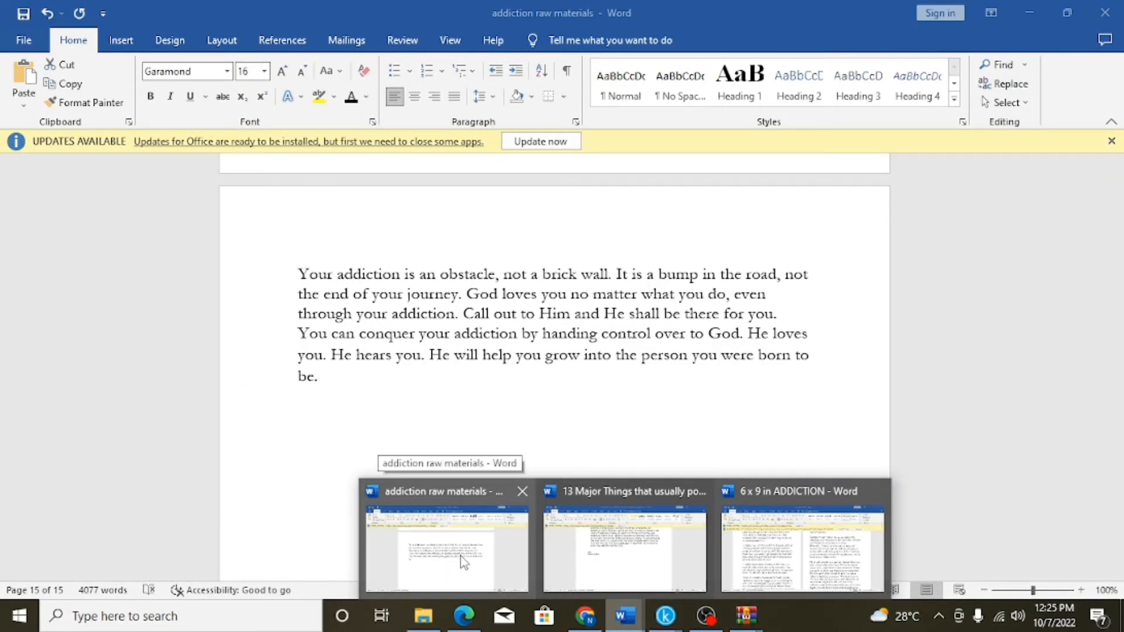
click(461, 559)
key(ctrl+a)
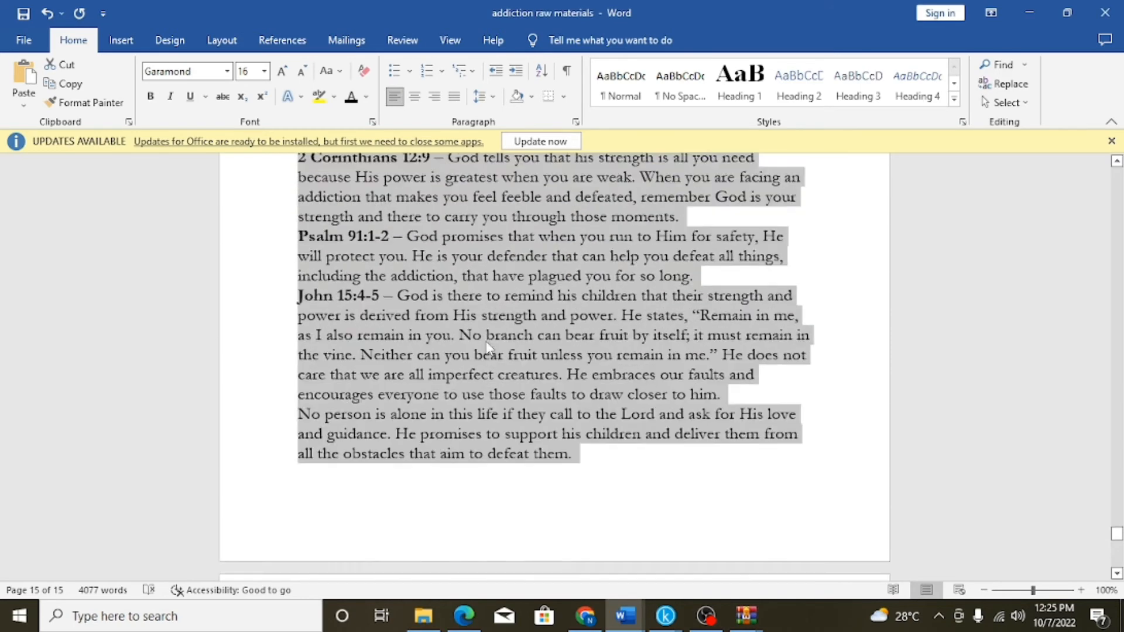
scroll(487, 348, up, 5)
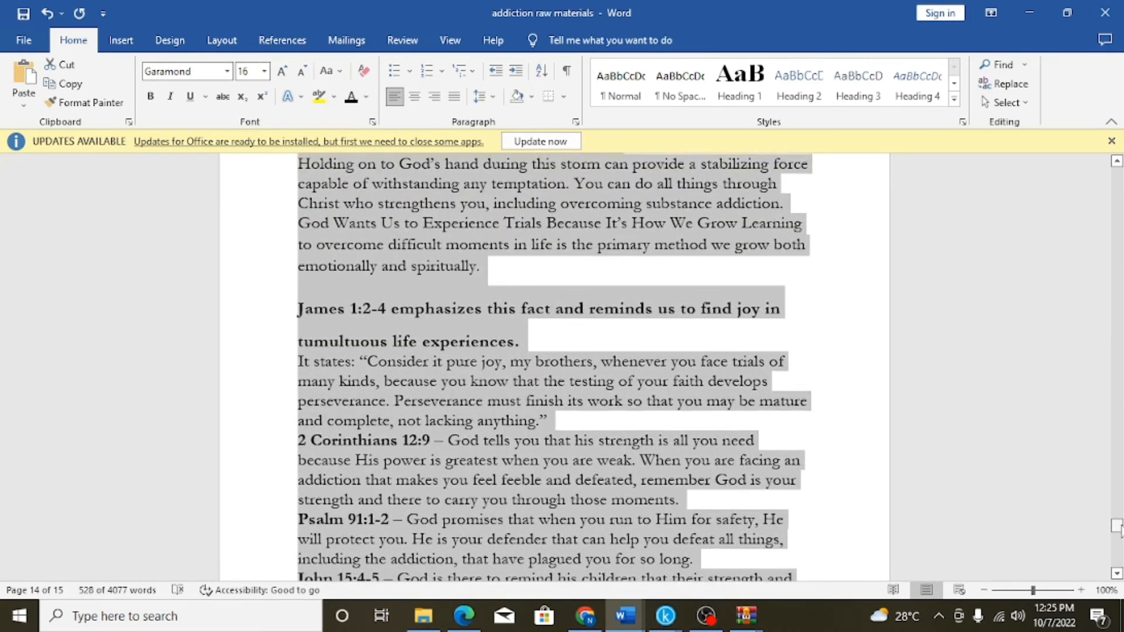
drag(1117, 525, 1077, 174)
scroll(661, 328, down, 3)
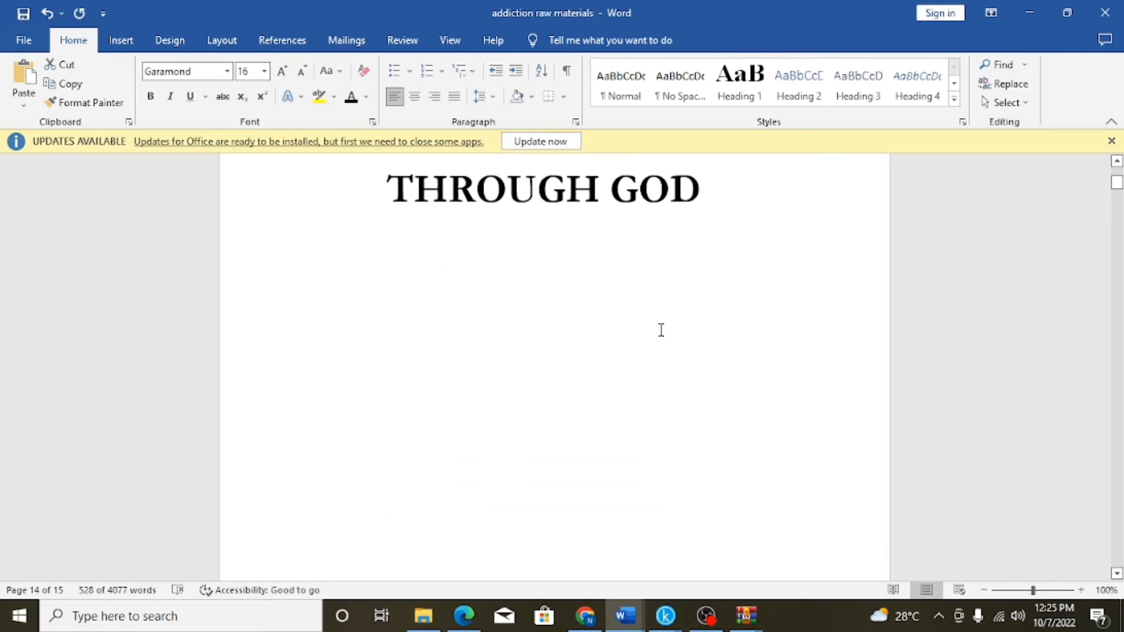
scroll(660, 329, down, 9)
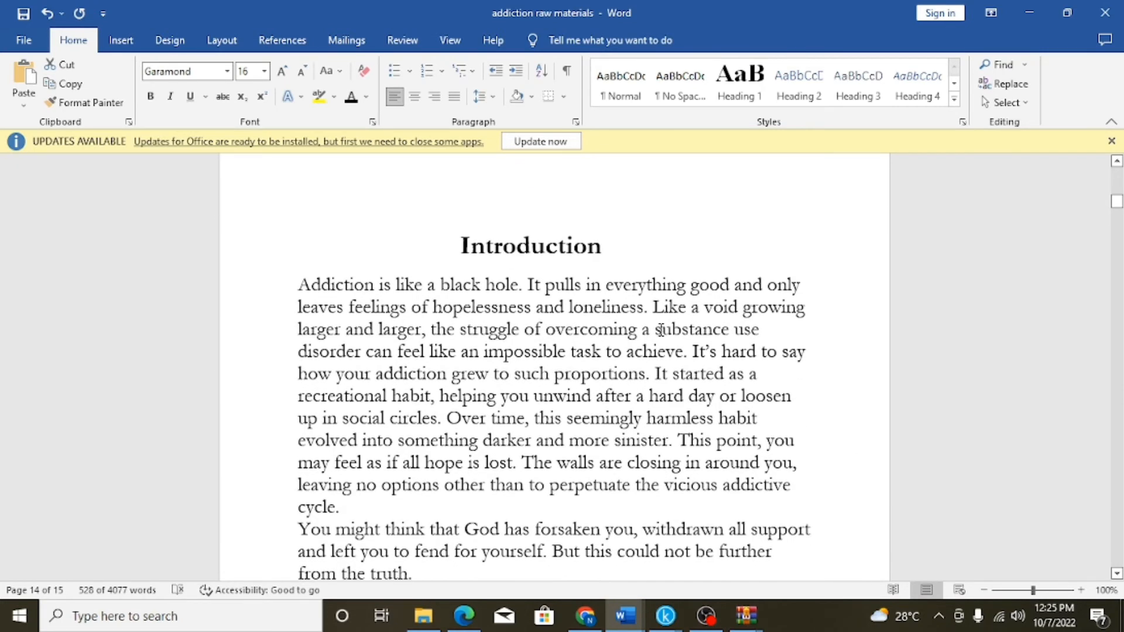
scroll(661, 329, down, 2)
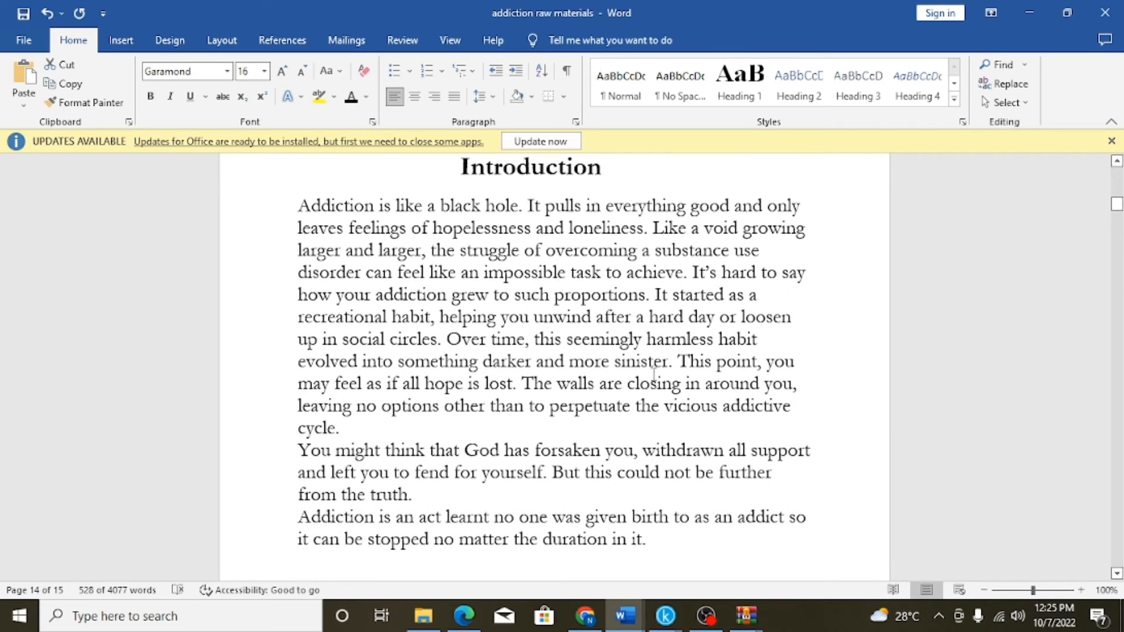
scroll(653, 375, down, 7)
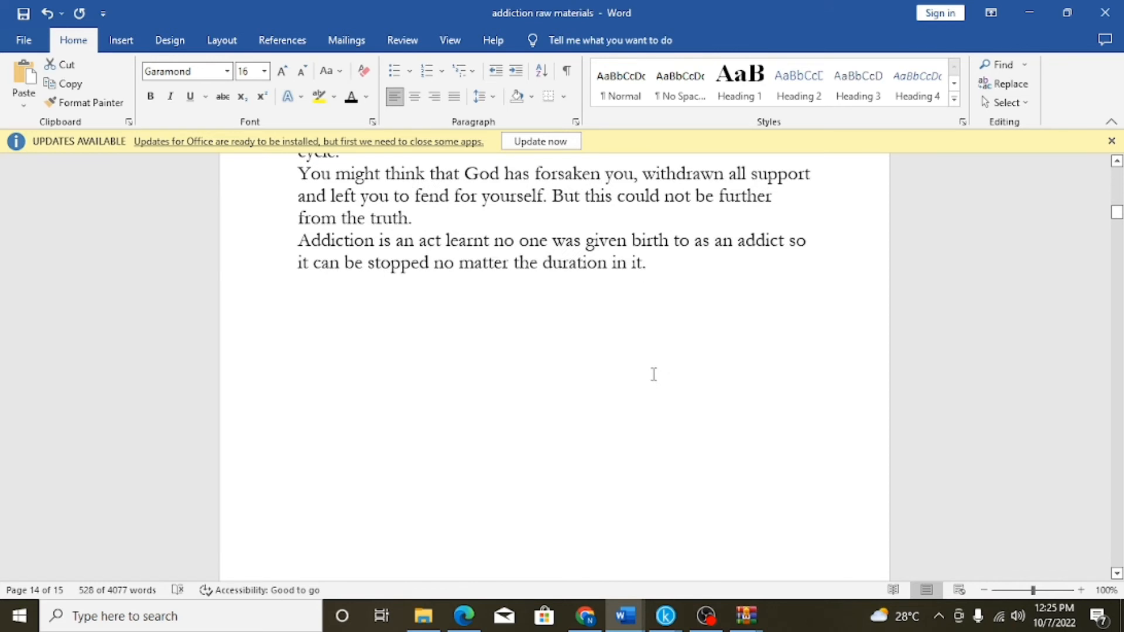
scroll(654, 374, up, 6)
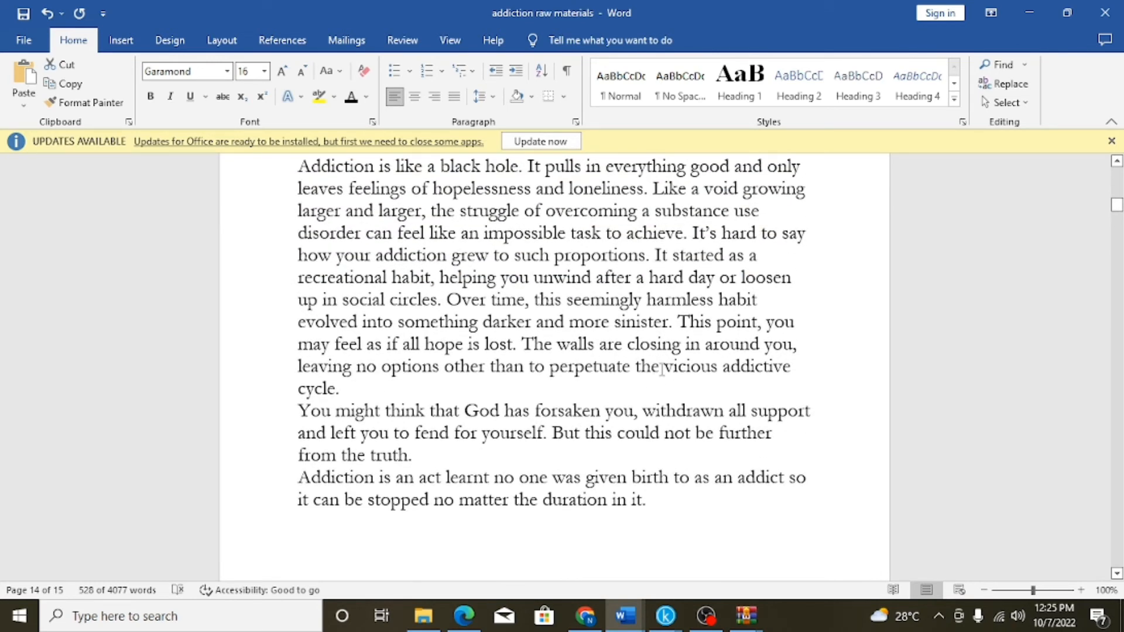
scroll(662, 367, down, 16)
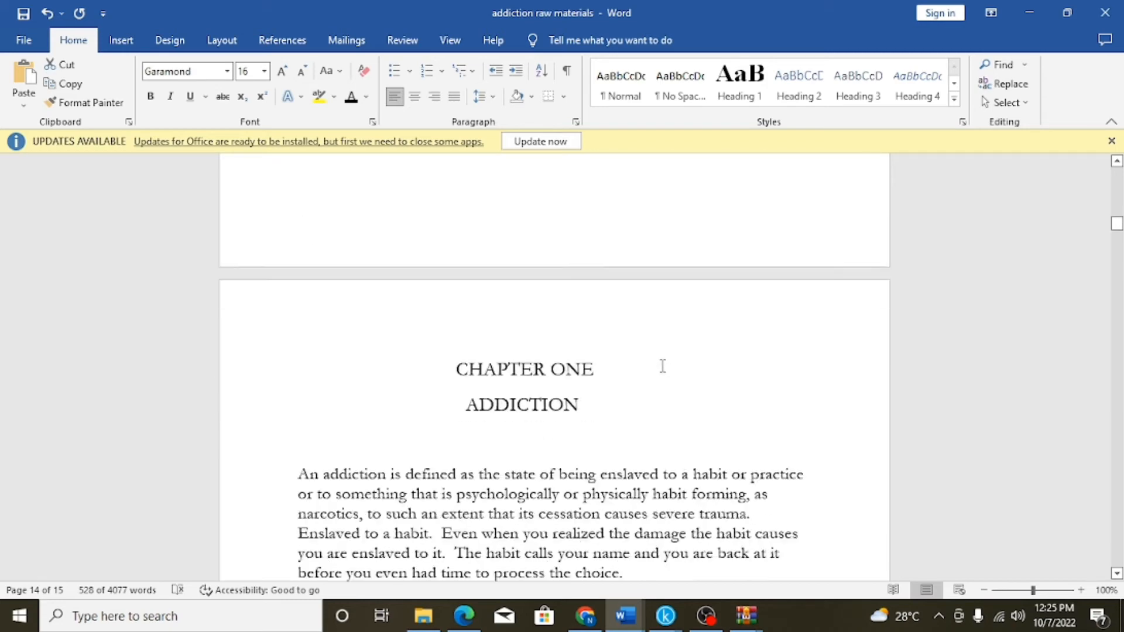
scroll(665, 359, down, 6)
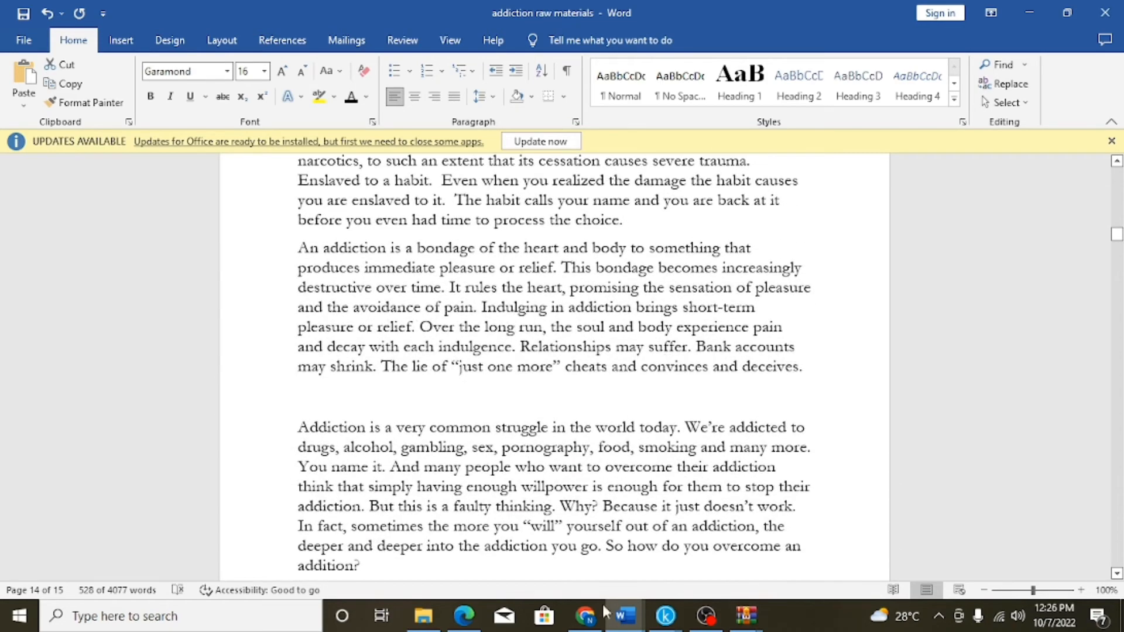
scroll(498, 404, down, 4)
scroll(498, 404, down, 20)
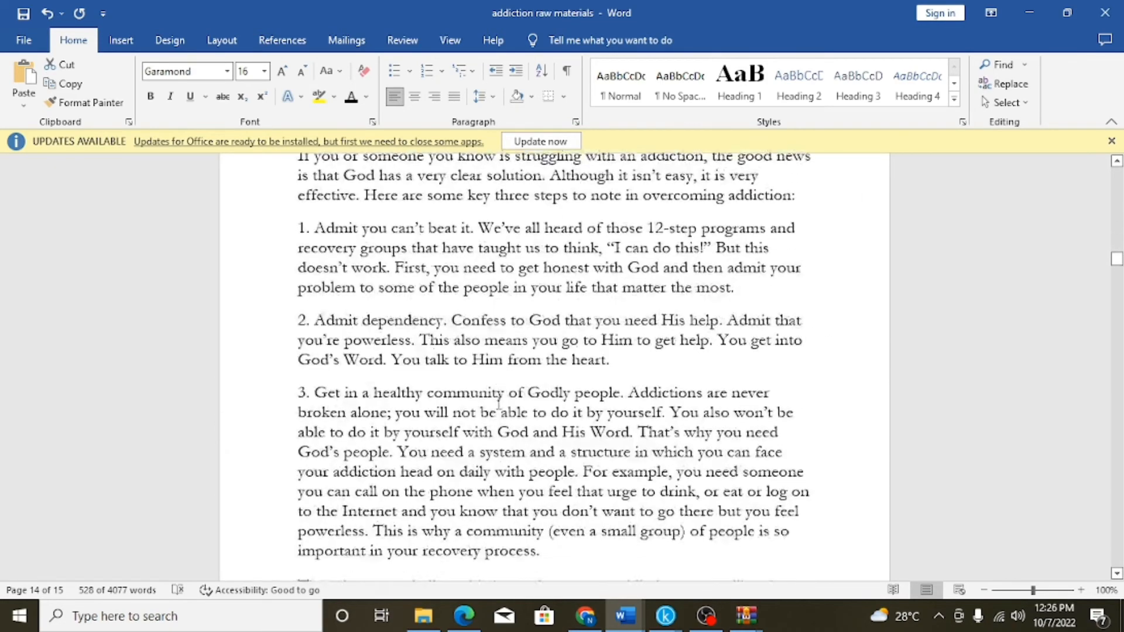
scroll(503, 400, down, 5)
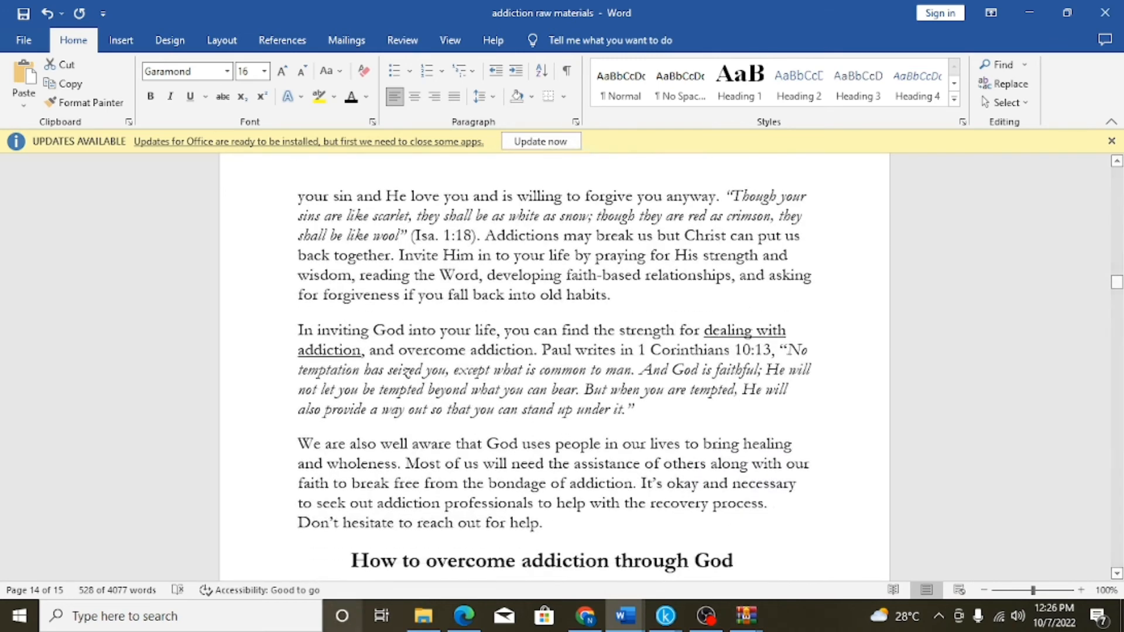
Copy the paragraph starting "The Bible counsels us" from the "13 Major Things that usually pollute the church of God" document and return to Canva
mouse_move(625, 614)
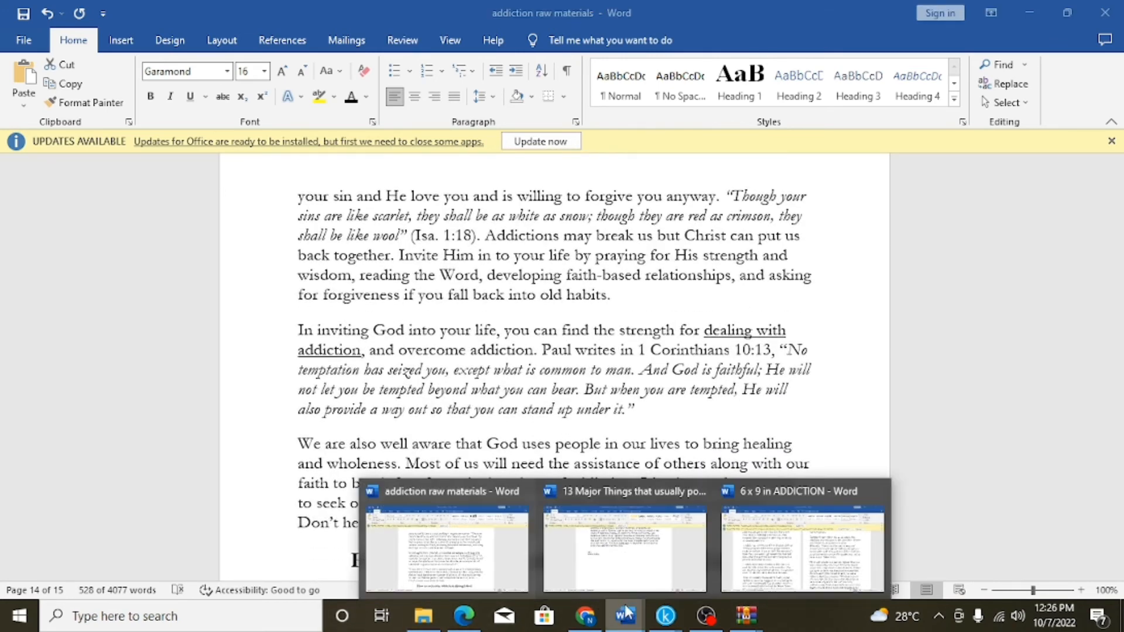
click(638, 577)
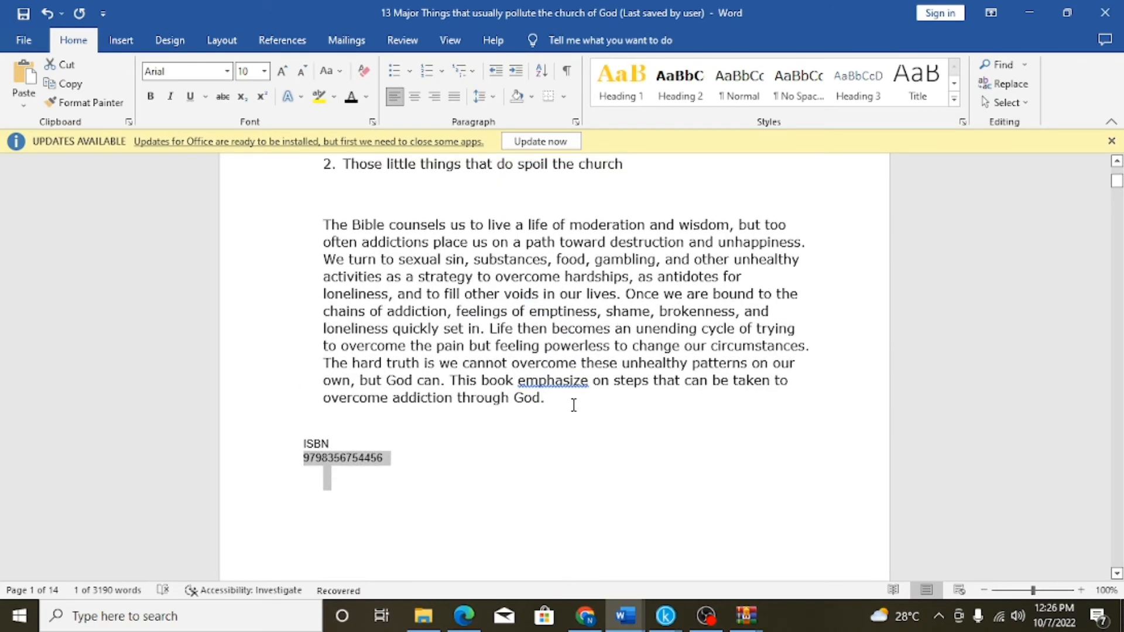
drag(545, 399, 327, 225)
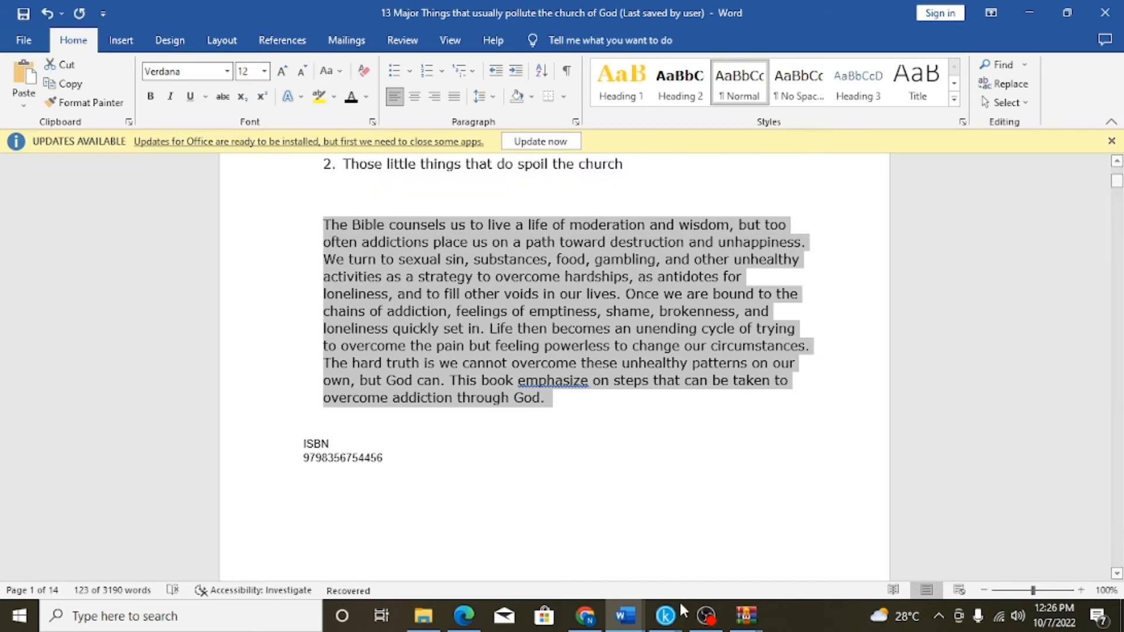
mouse_move(631, 620)
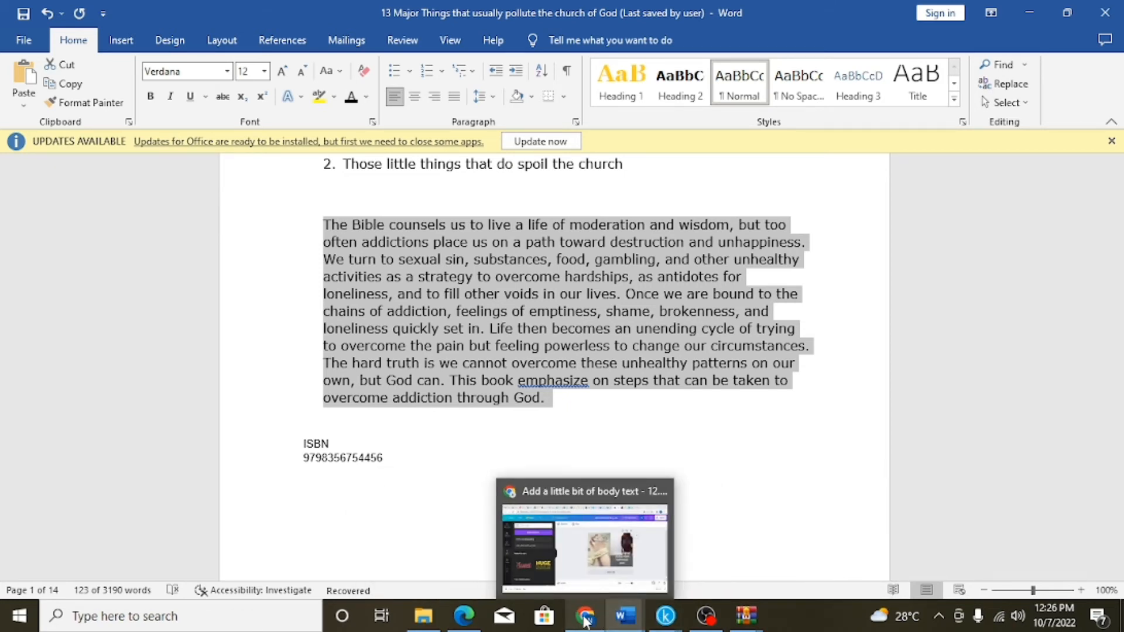
click(595, 618)
Duplicate the author bio text box on the back cover and place the copy below the original
click(656, 330)
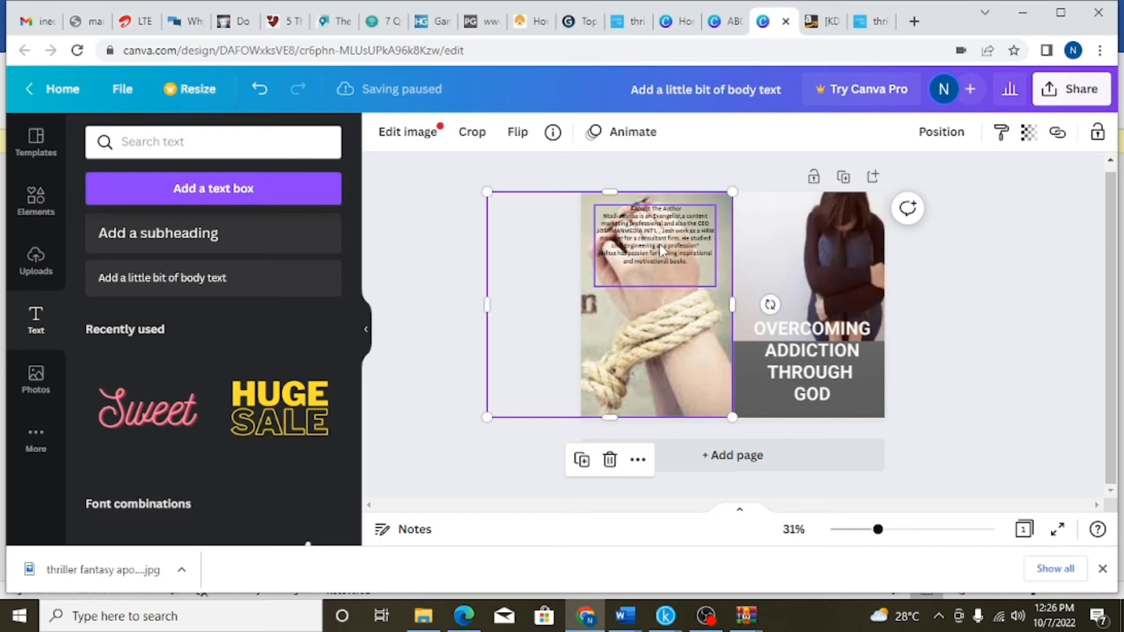
click(669, 236)
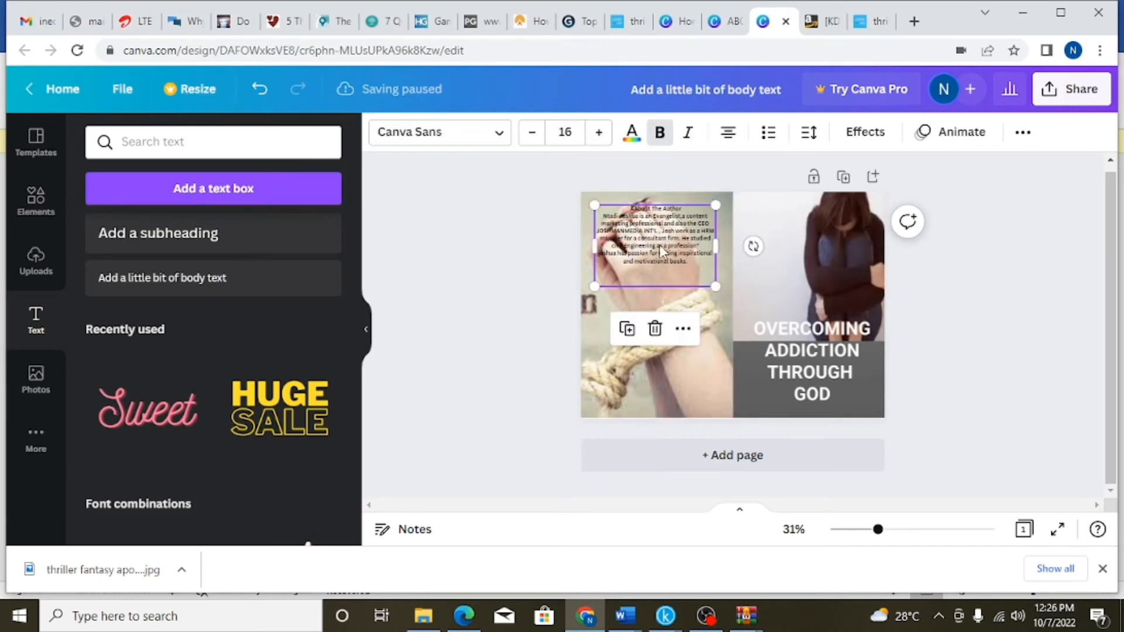
click(626, 329)
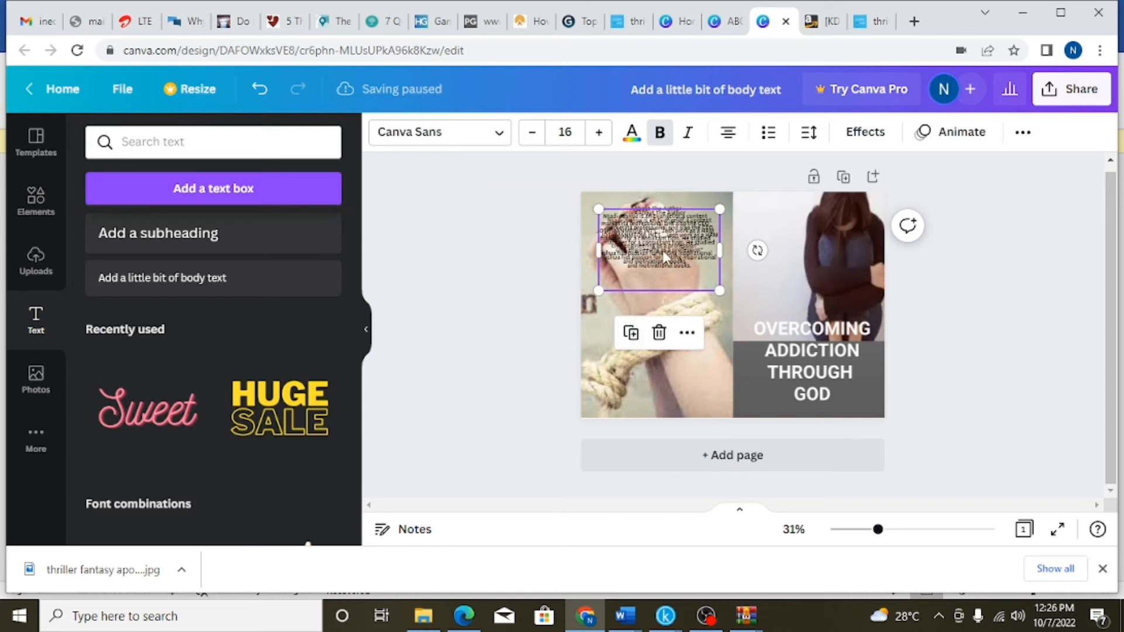
drag(657, 265, 691, 356)
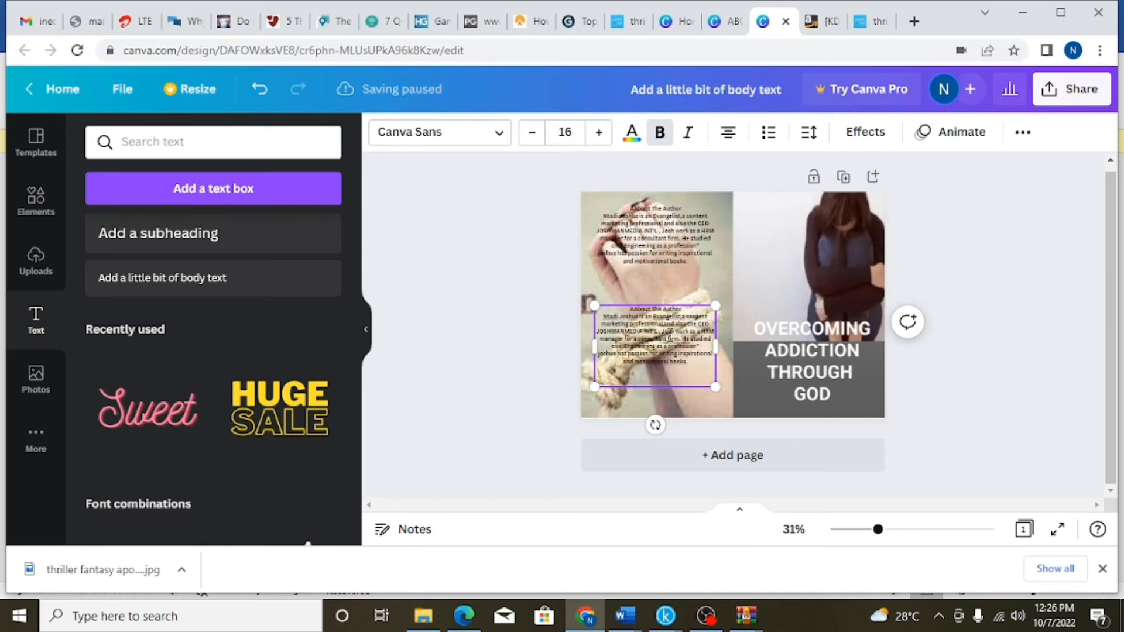
drag(690, 357, 690, 362)
Replace the duplicate's text with the copied book description starting "The Bible counsels us to live a life of moderation and wisdom"
click(641, 346)
drag(677, 364, 603, 307)
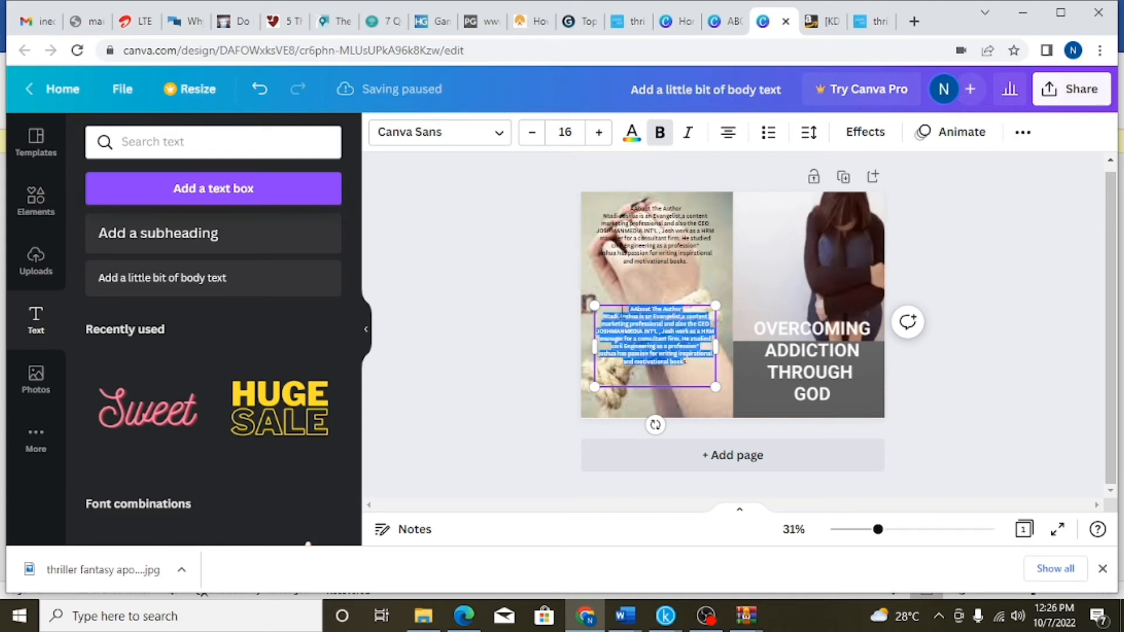
text(The Bible counsels us to live a life of moderation and wisdom, but too often addictions place us on a path toward destruction and unhappiness. We turn to sexual sin, substances, food, gambling, and other unhealthy activities as a strategy to overcome hardships, antidotes for loneliness, and to fill other voids in our lives. Once we are bound to the chains of addiction, feelings of emptiness, shame, brokenness, and loneliness quickly set in. Life then becomes an unending cycle of trying to overcome the pain but feeling powerless to change our circumstances. The hard truth is we cannot overcome these unhealthy patterns on our own, but God can. This book emphasize on steps that can be taken to overcome addiction through God.)
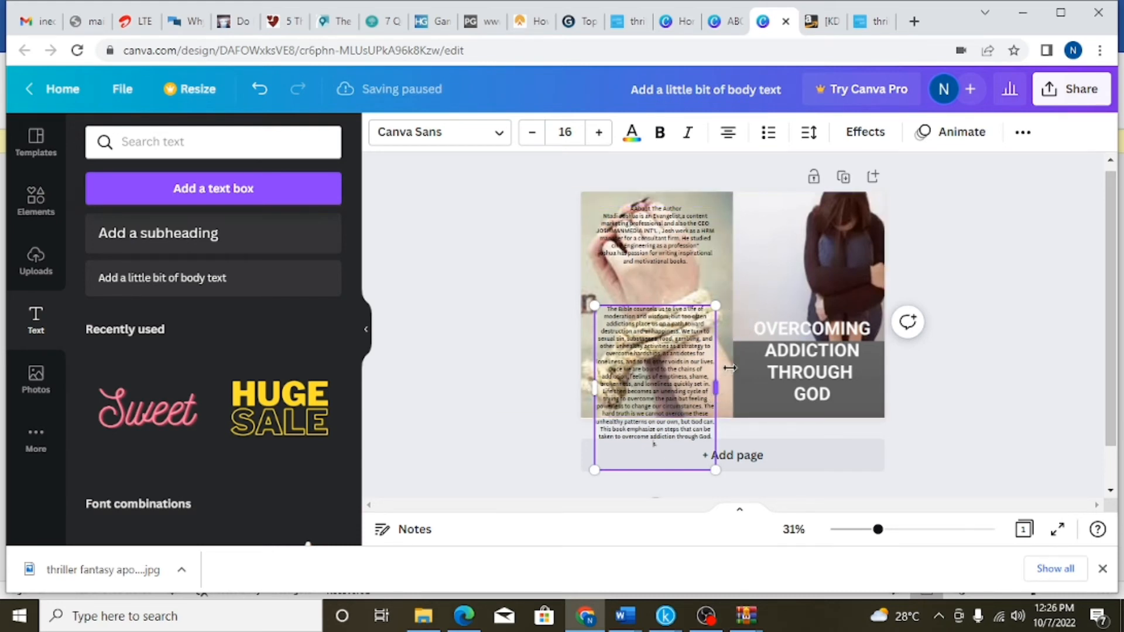
Widen the book description's text box past the back cover's edge and set its font size to 11
drag(715, 386, 803, 346)
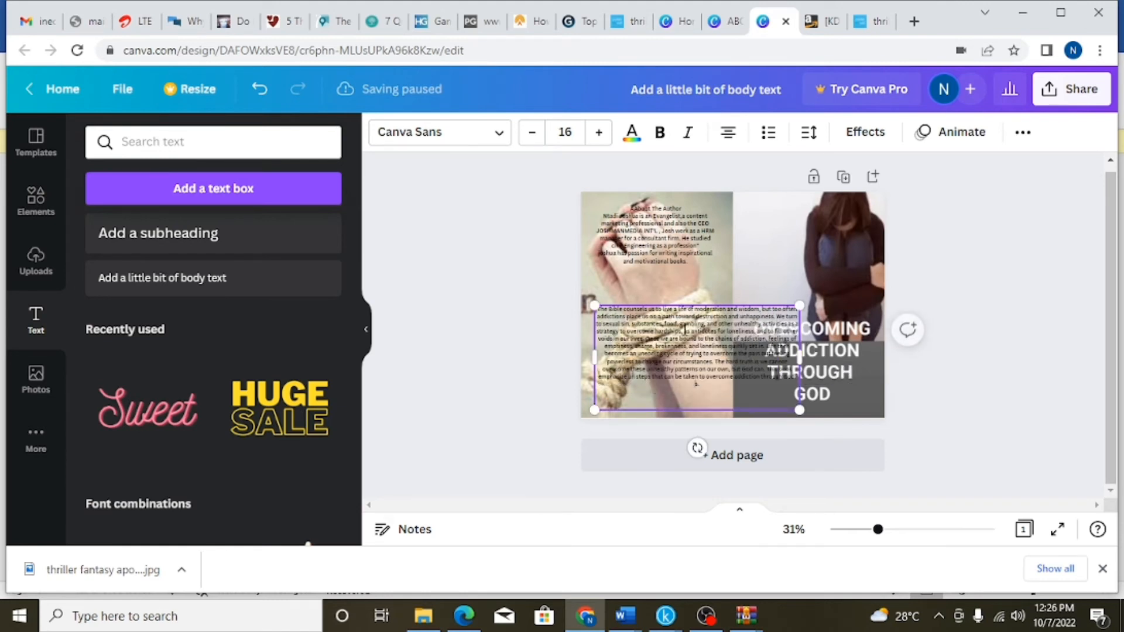
drag(692, 347, 643, 331)
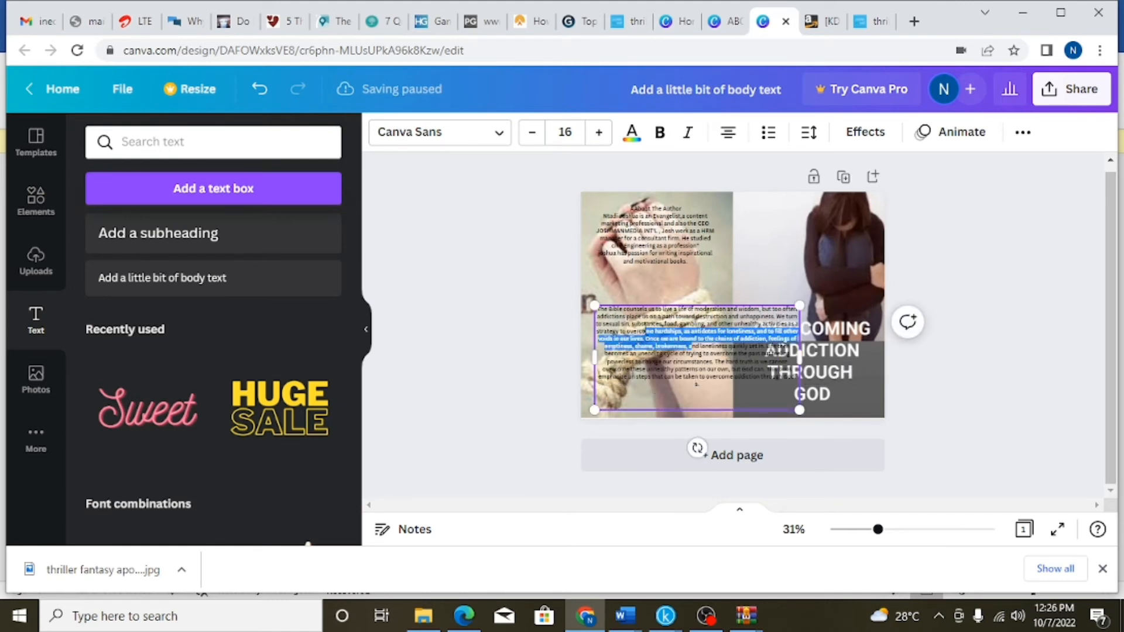
click(971, 263)
click(650, 308)
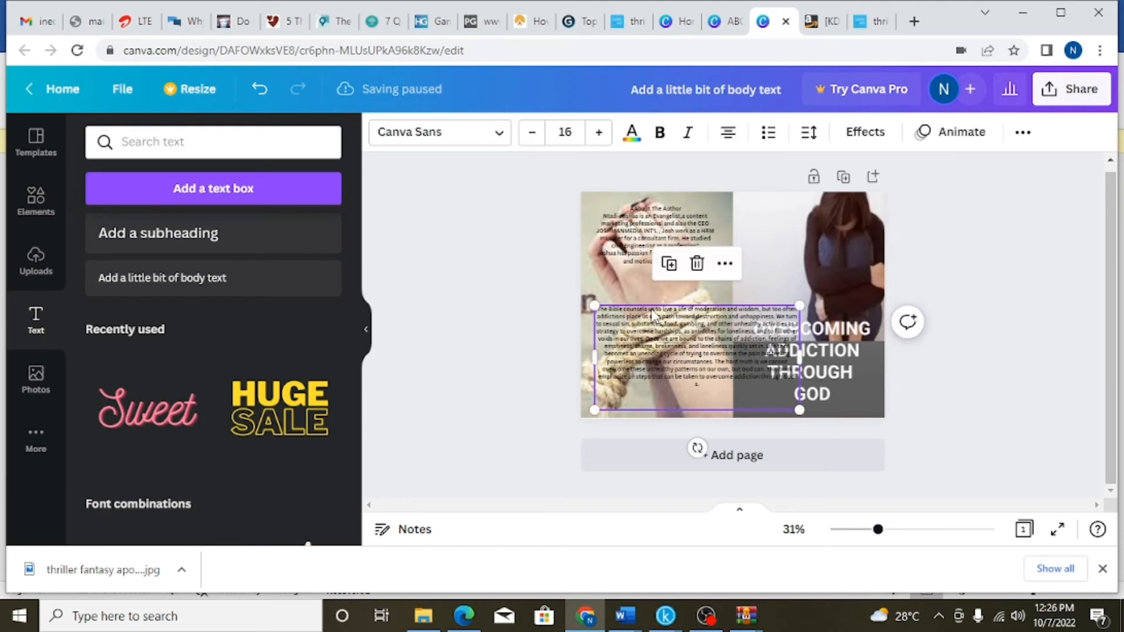
click(533, 134)
click(533, 134)
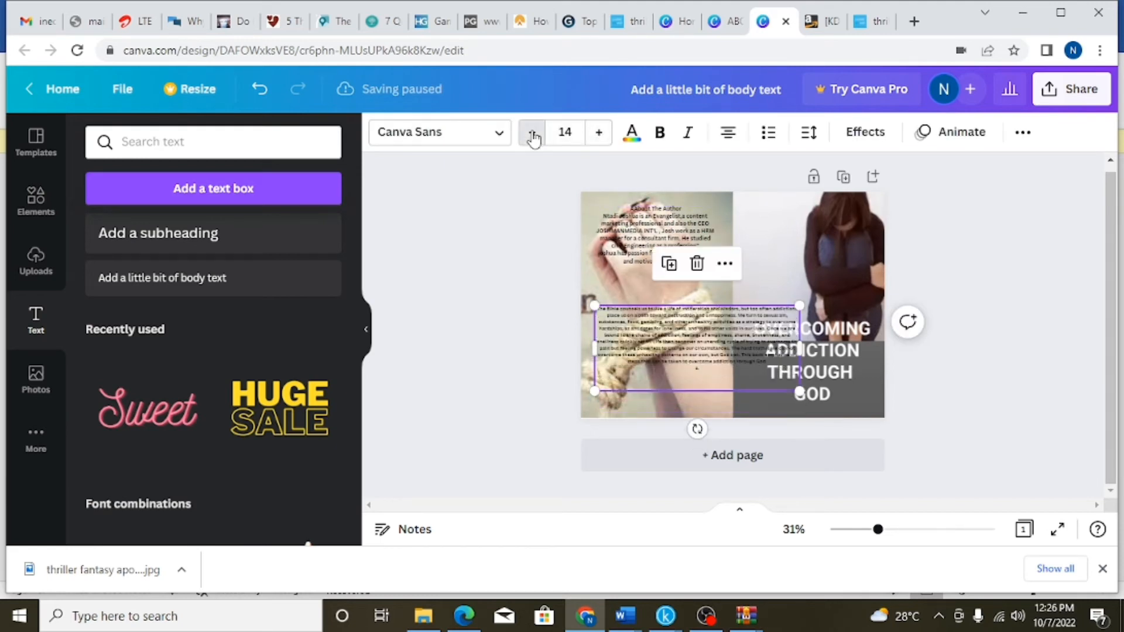
click(532, 134)
click(532, 134)
click(533, 134)
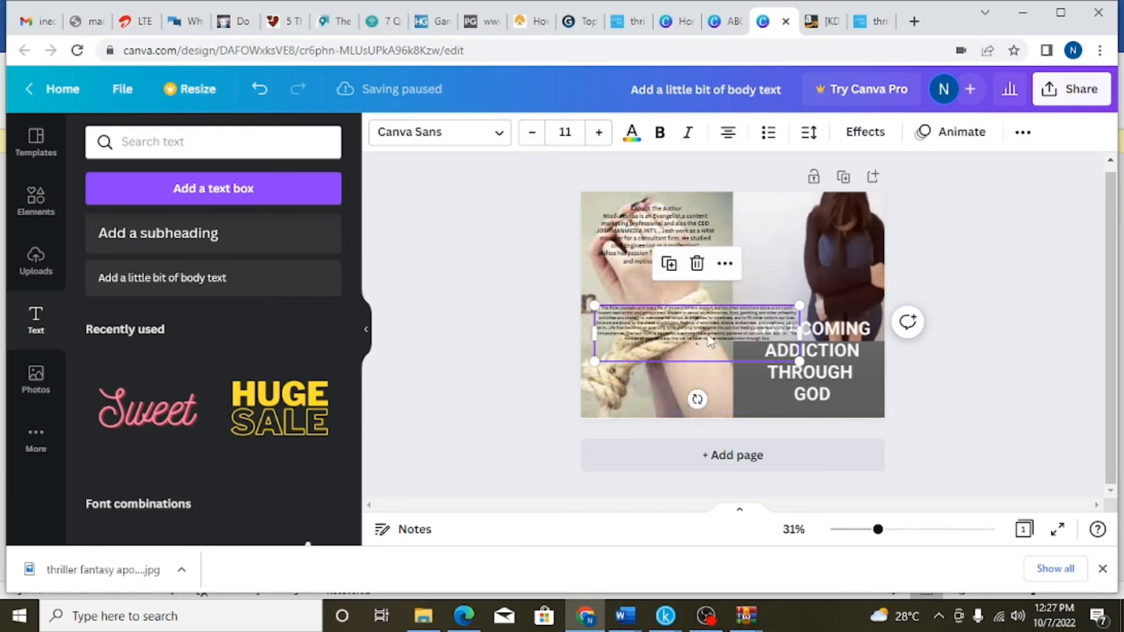
Scale the description text box down to font size 8.2 and position it across the back cover below the bio
drag(707, 329, 663, 301)
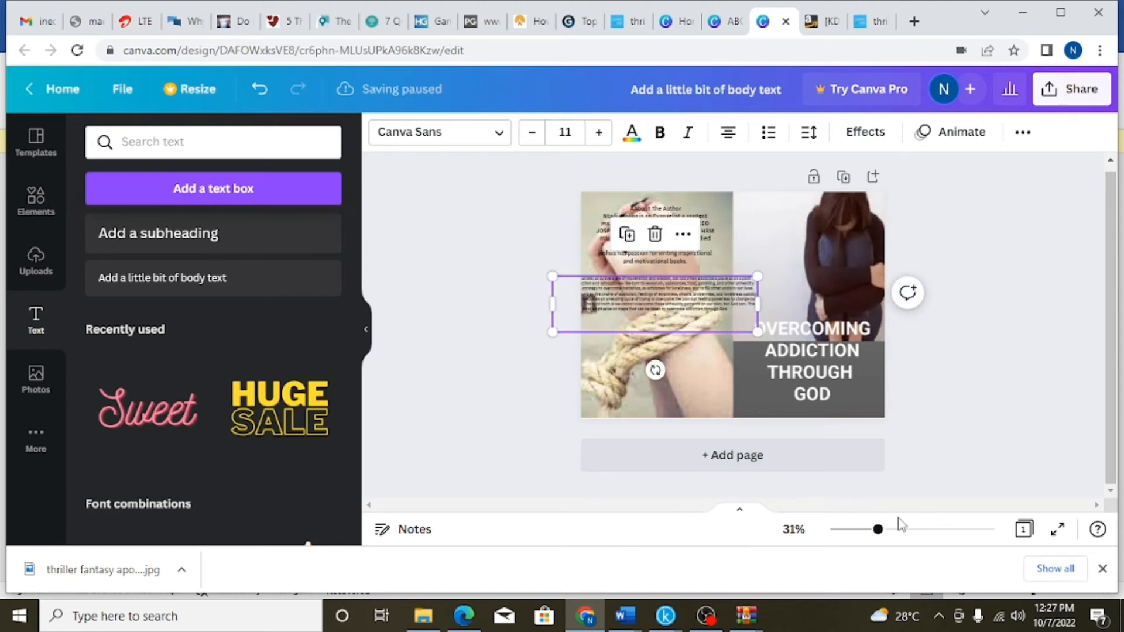
click(916, 532)
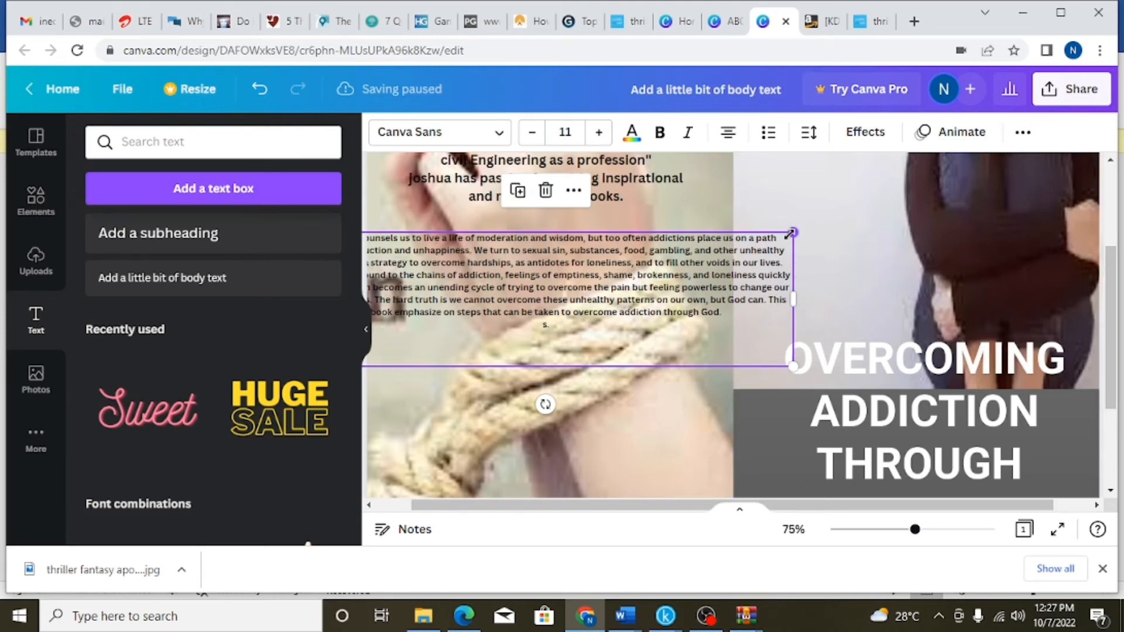
drag(790, 232, 669, 267)
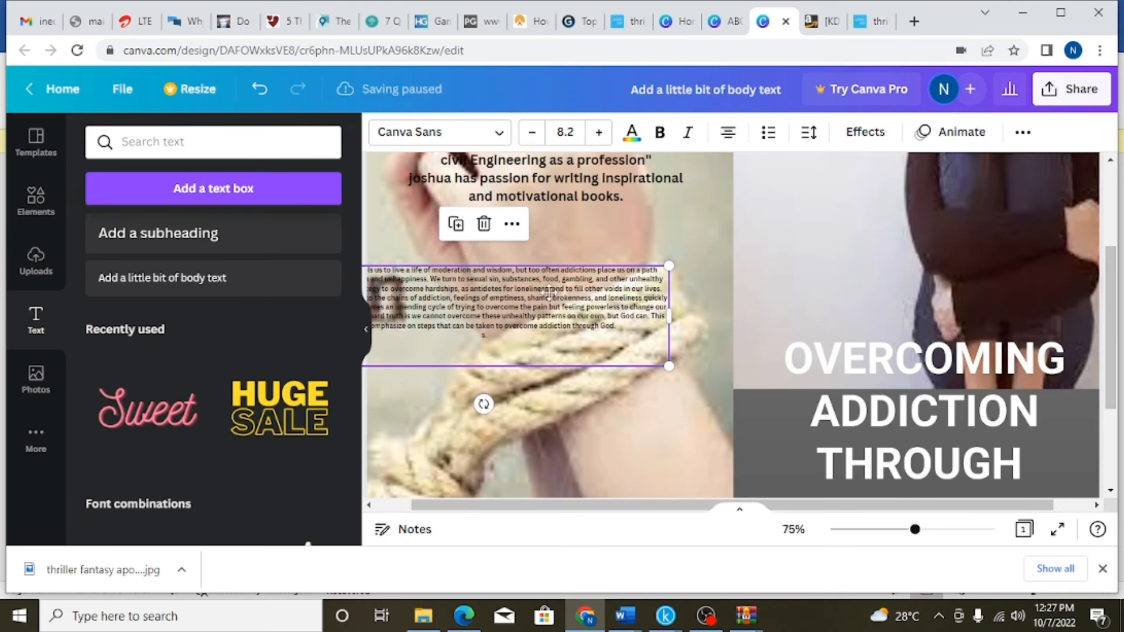
drag(550, 291, 582, 262)
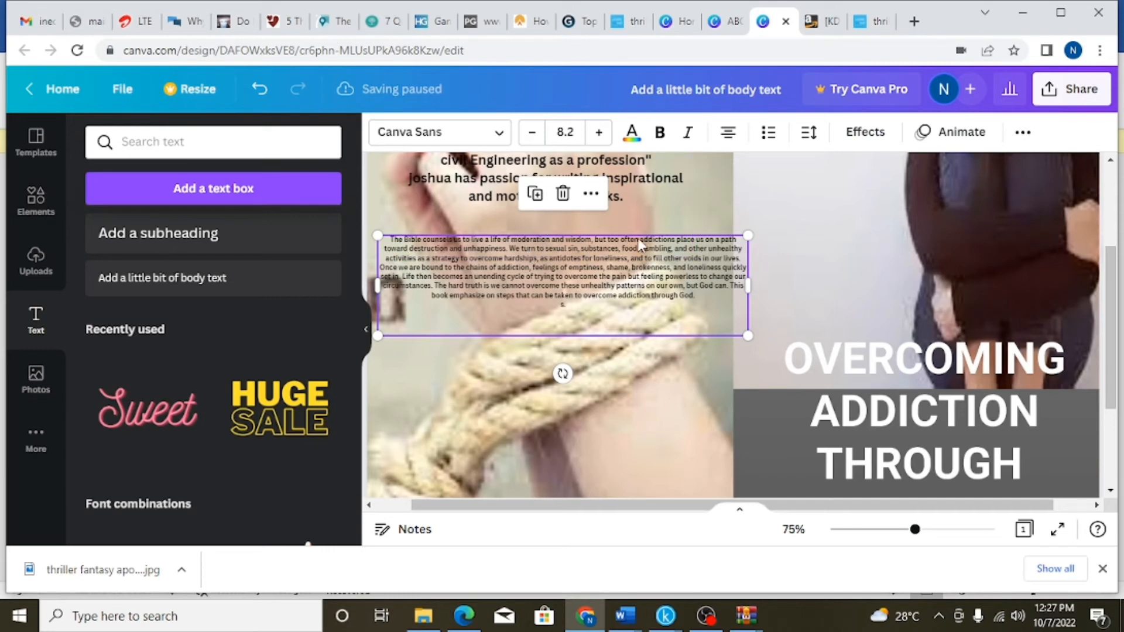
Insert line breaks through the description, such as after "but too", "We turn to" and "strategy to", to shorten its lines
click(623, 243)
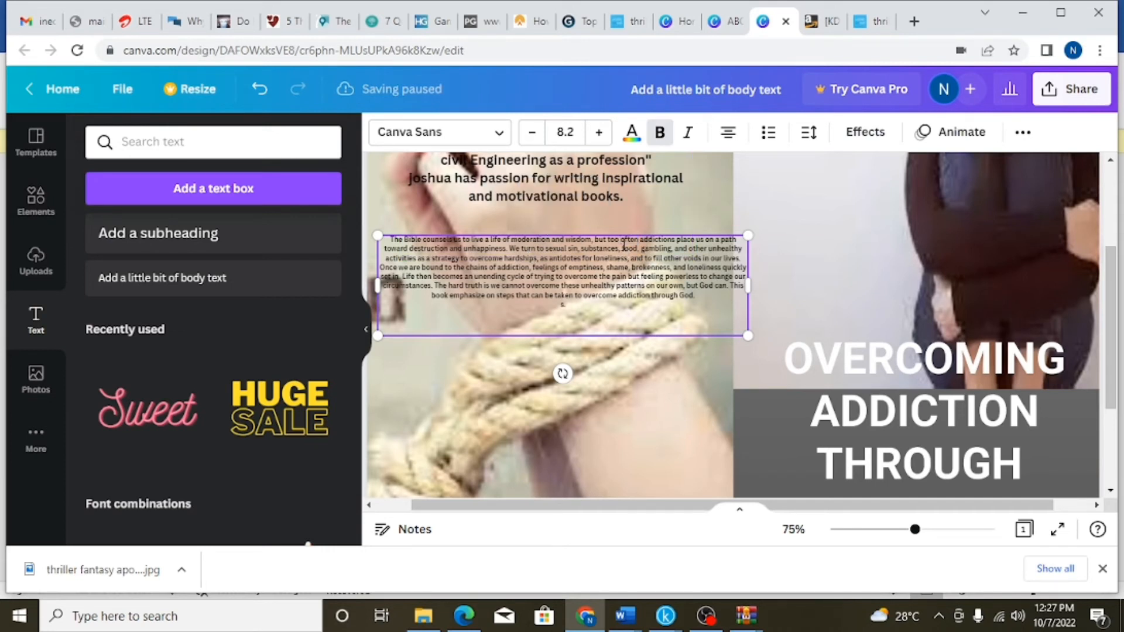
key(Return)
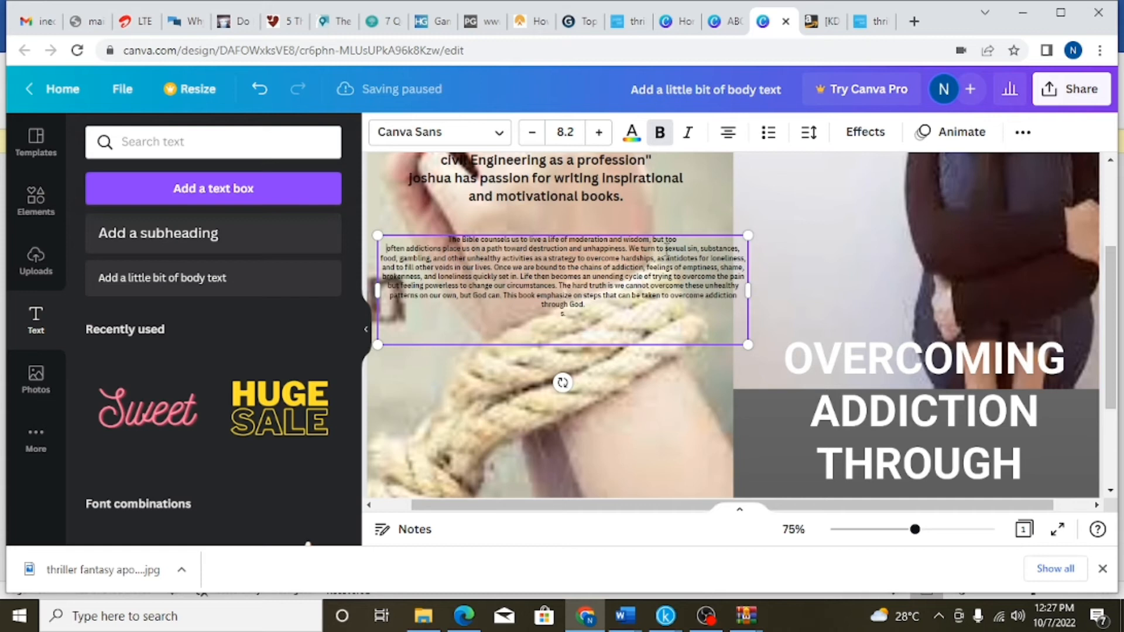
key(Return)
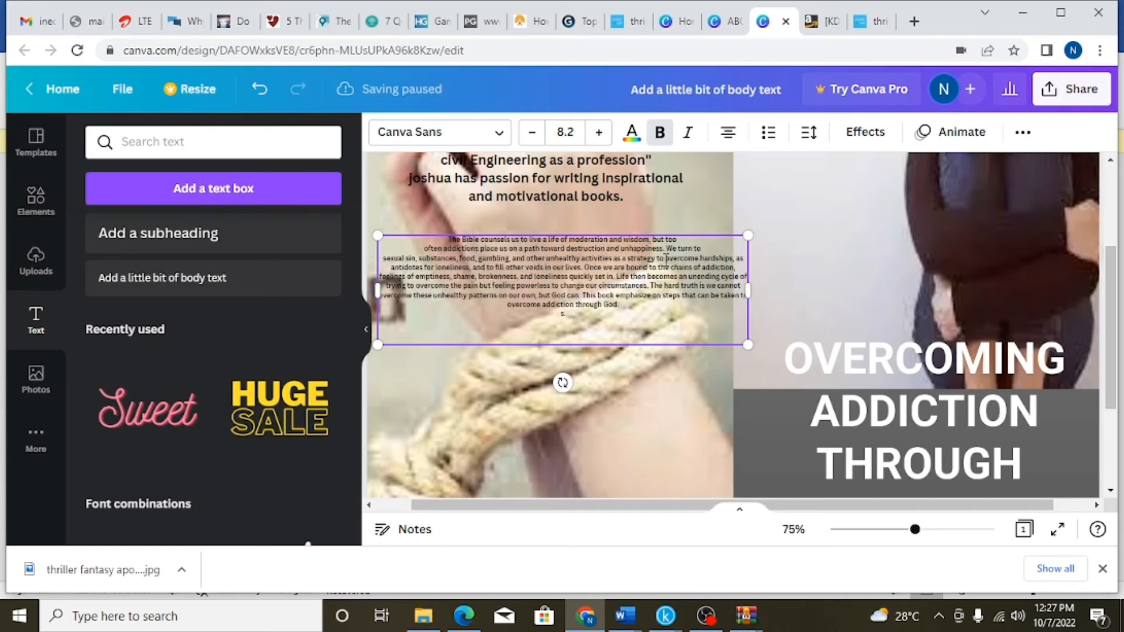
key(Return)
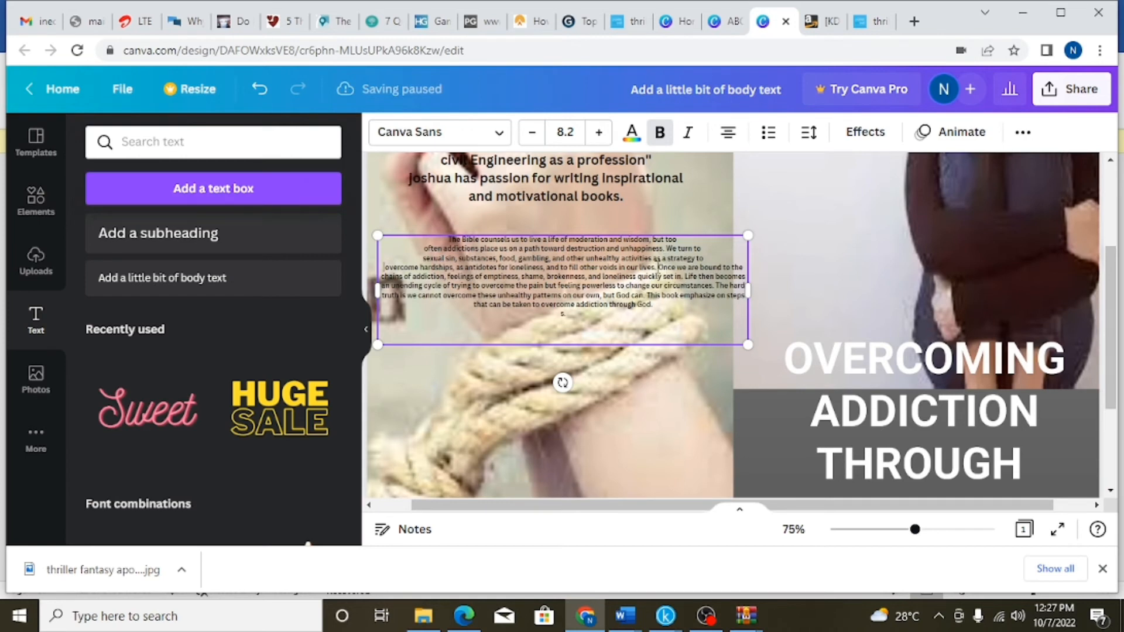
key(Return)
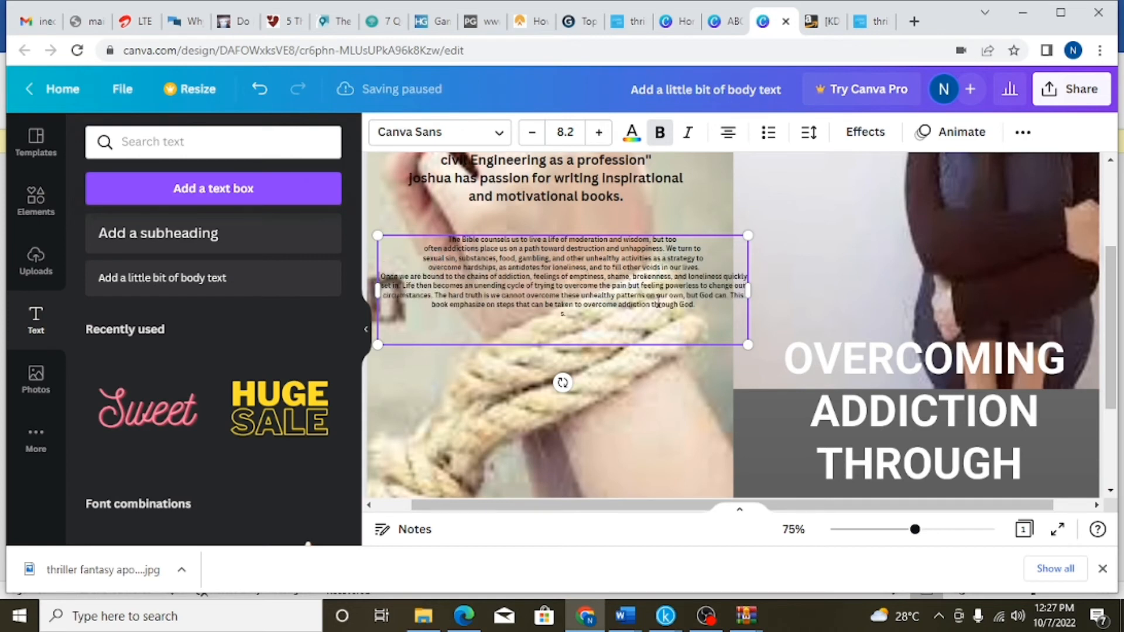
click(671, 277)
key(Return)
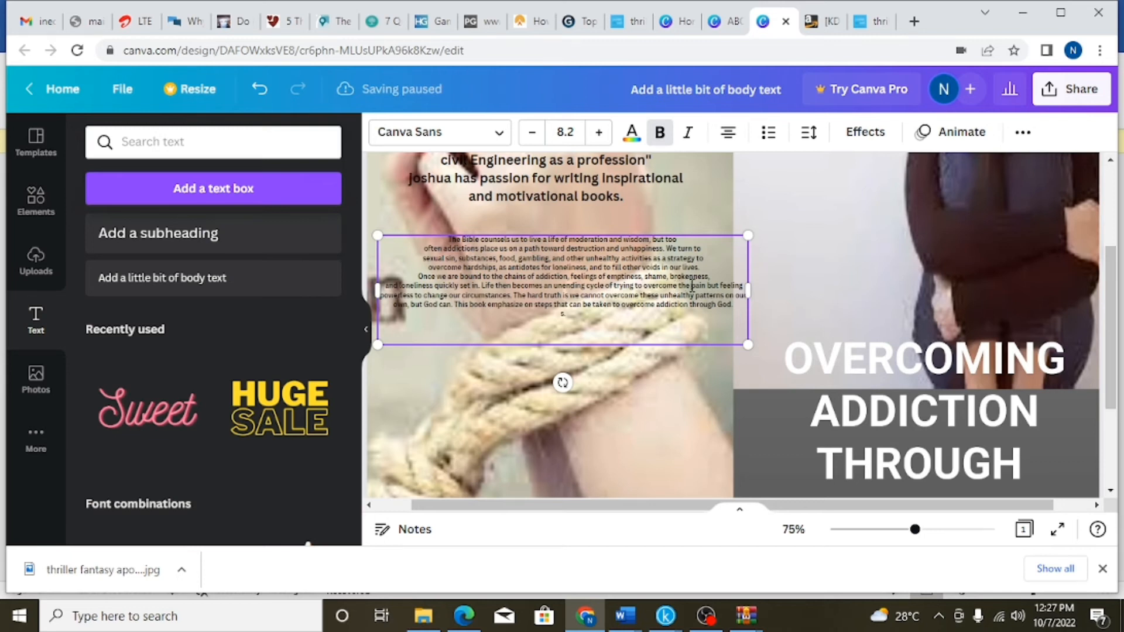
click(691, 286)
key(Return)
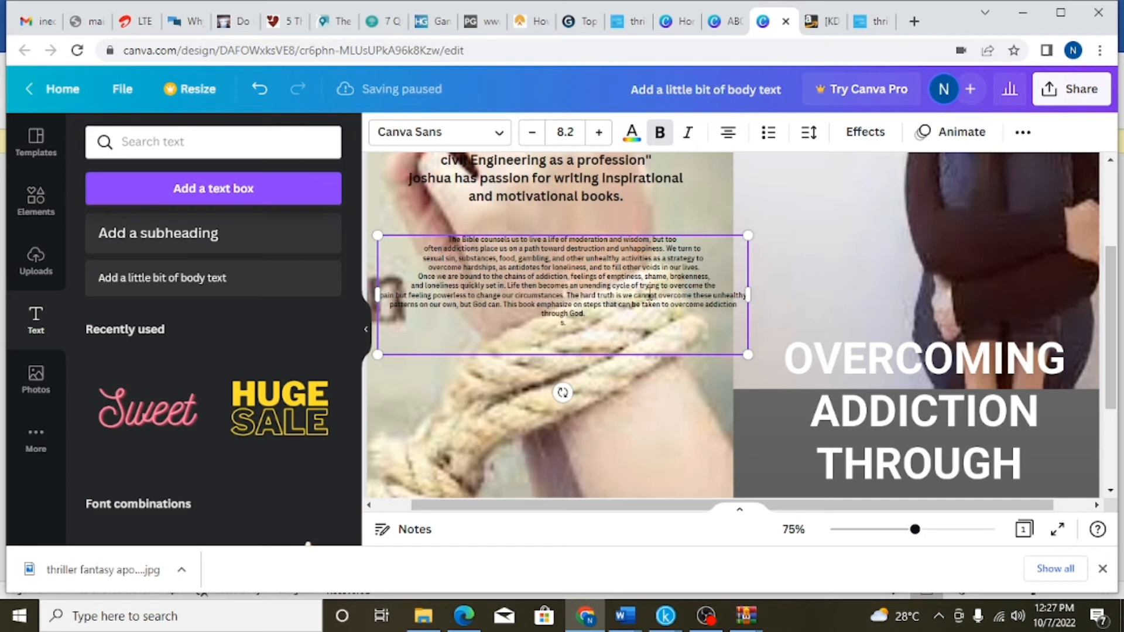
click(691, 294)
key(Return)
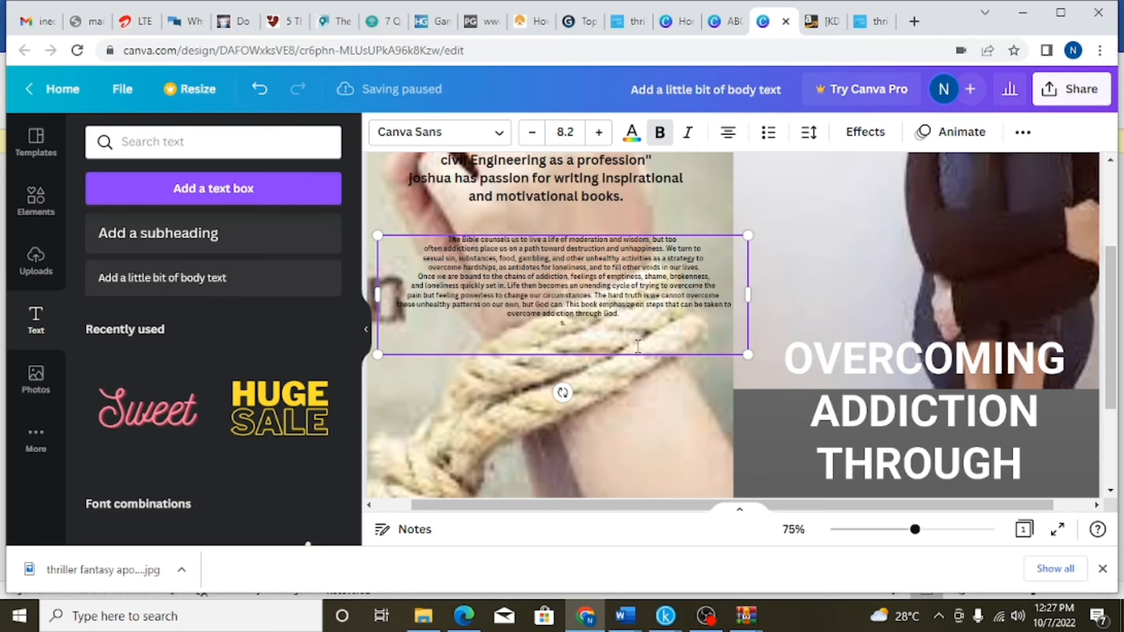
Scale the description text box down to font size 6.7 so that it fits inside the back cover
click(763, 291)
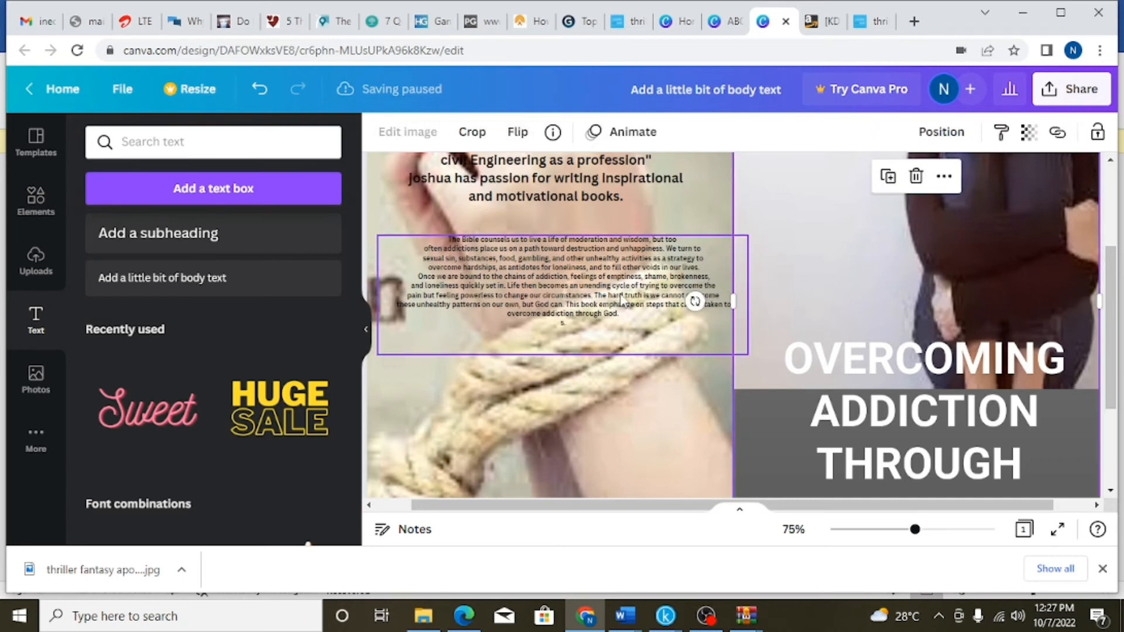
click(730, 281)
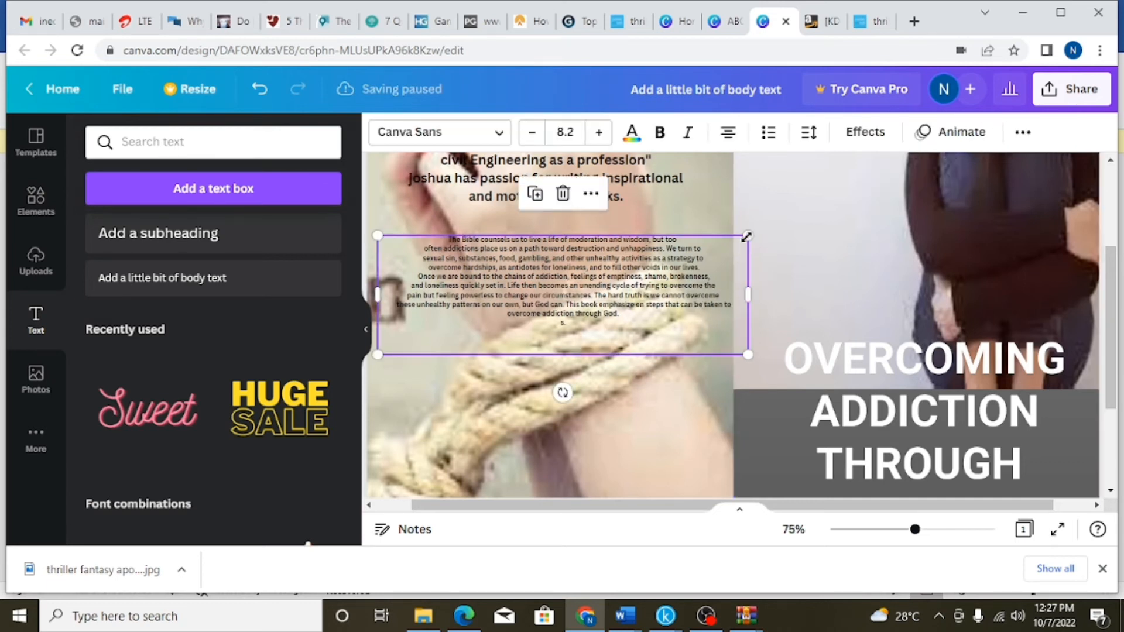
drag(747, 236, 677, 258)
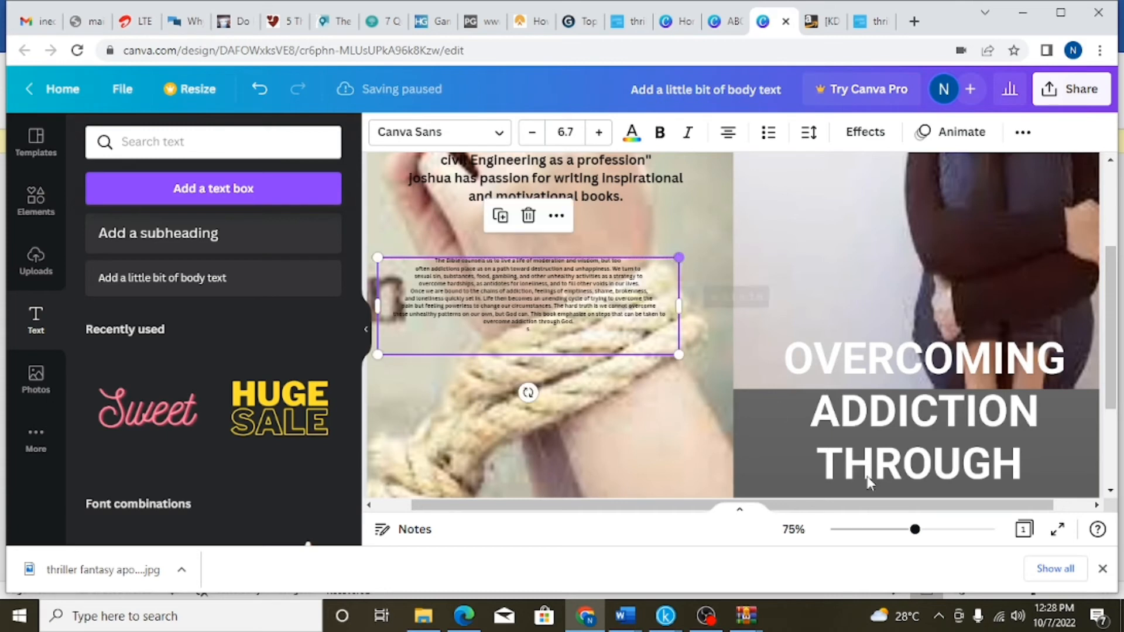
Increase the description's font size to 9.7 while viewing the whole cover
click(876, 530)
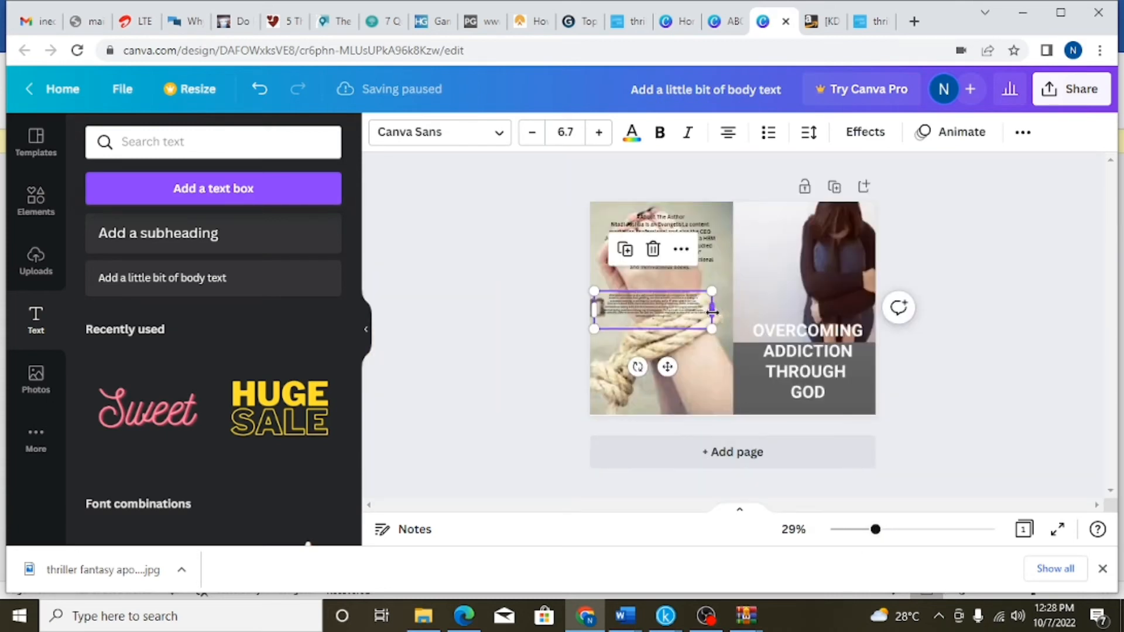
click(598, 134)
click(599, 133)
click(599, 134)
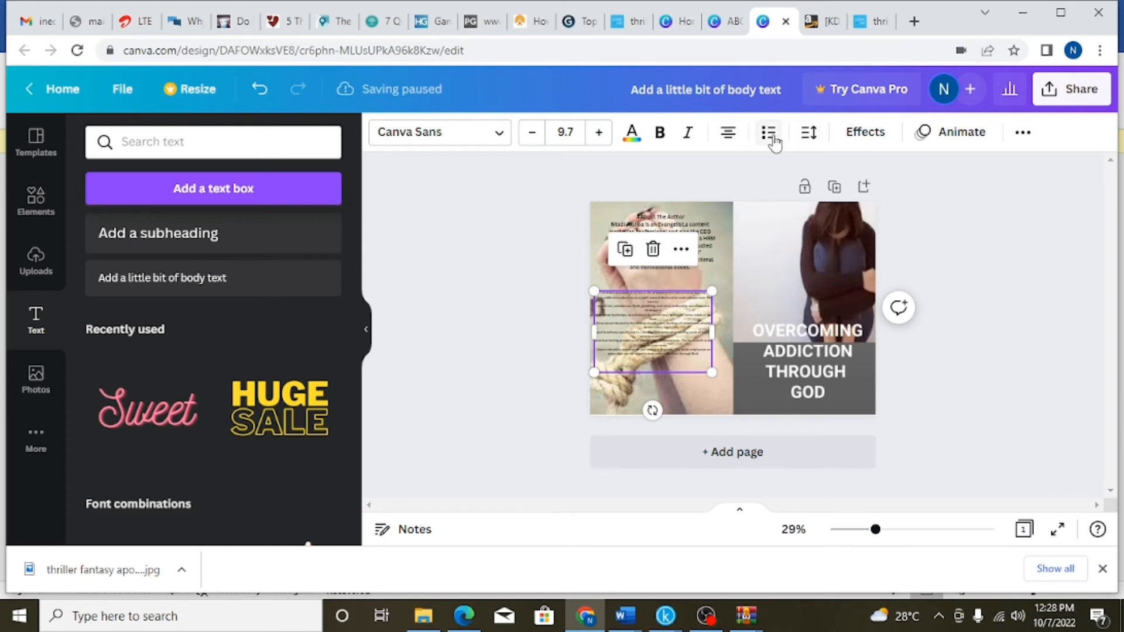
Reduce the description's line spacing to 0.61 and undo the accidentally added page
click(807, 134)
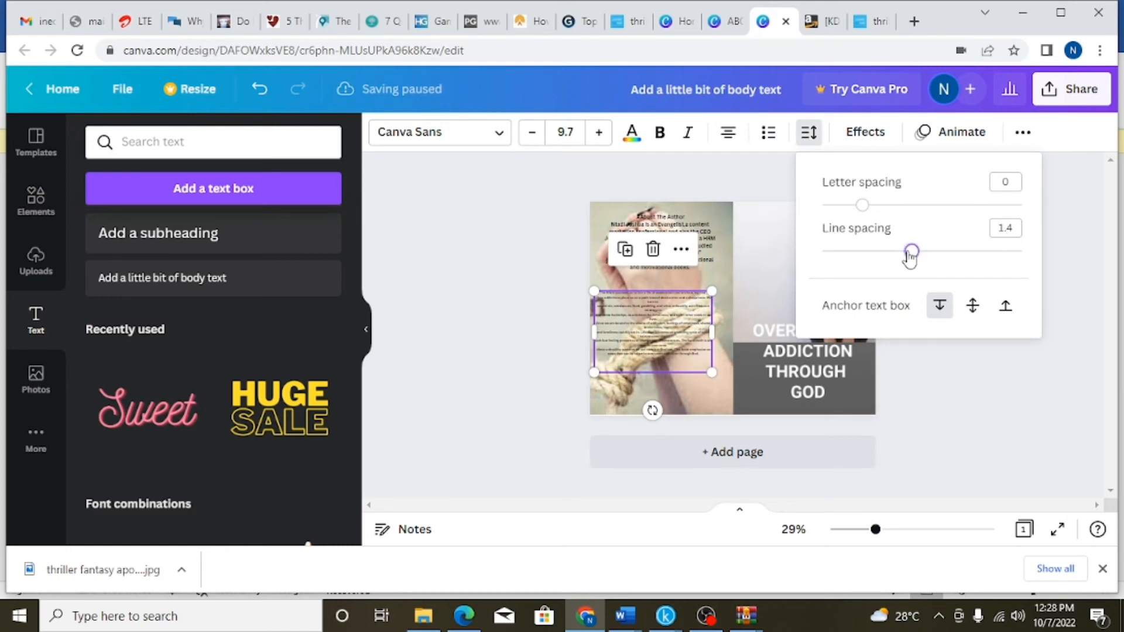
drag(911, 251, 879, 267)
drag(874, 265, 830, 261)
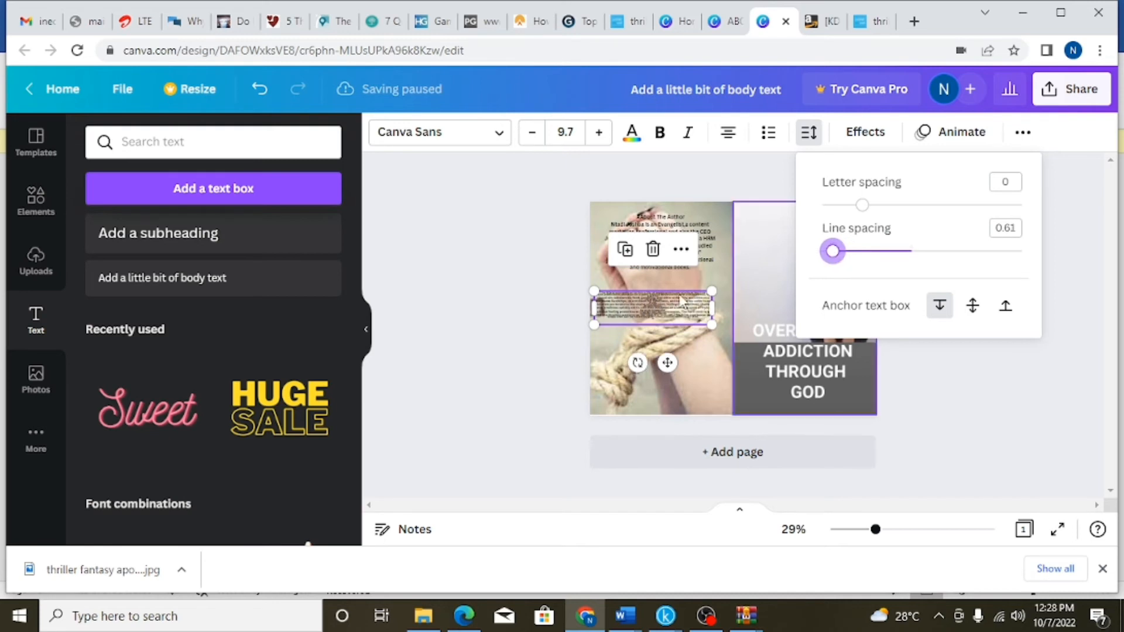
click(594, 455)
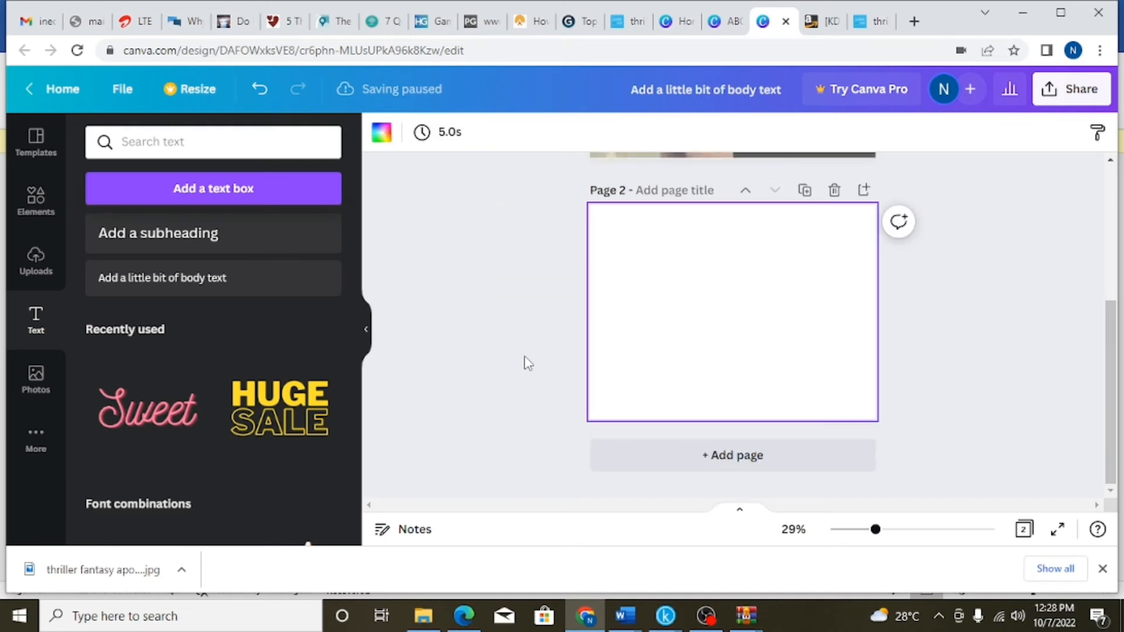
key(ctrl+z)
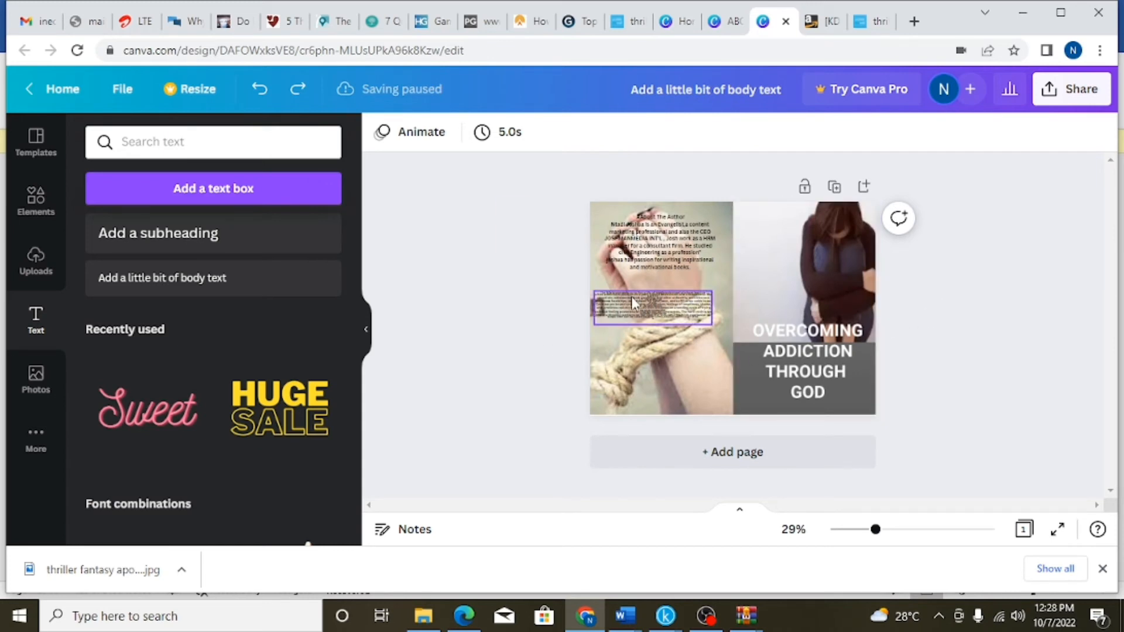
Align the description box under the author bio and raise its font size to 14.7
mouse_move(633, 303)
mouse_down()
mouse_move(630, 354)
mouse_move(640, 290)
mouse_up()
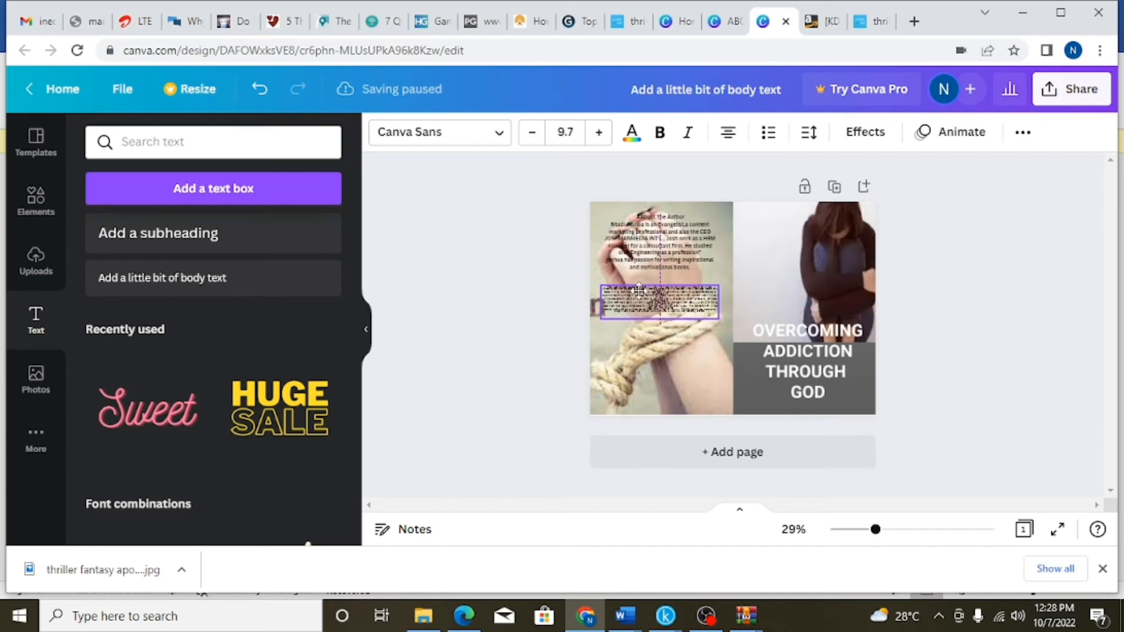
click(597, 135)
click(597, 135)
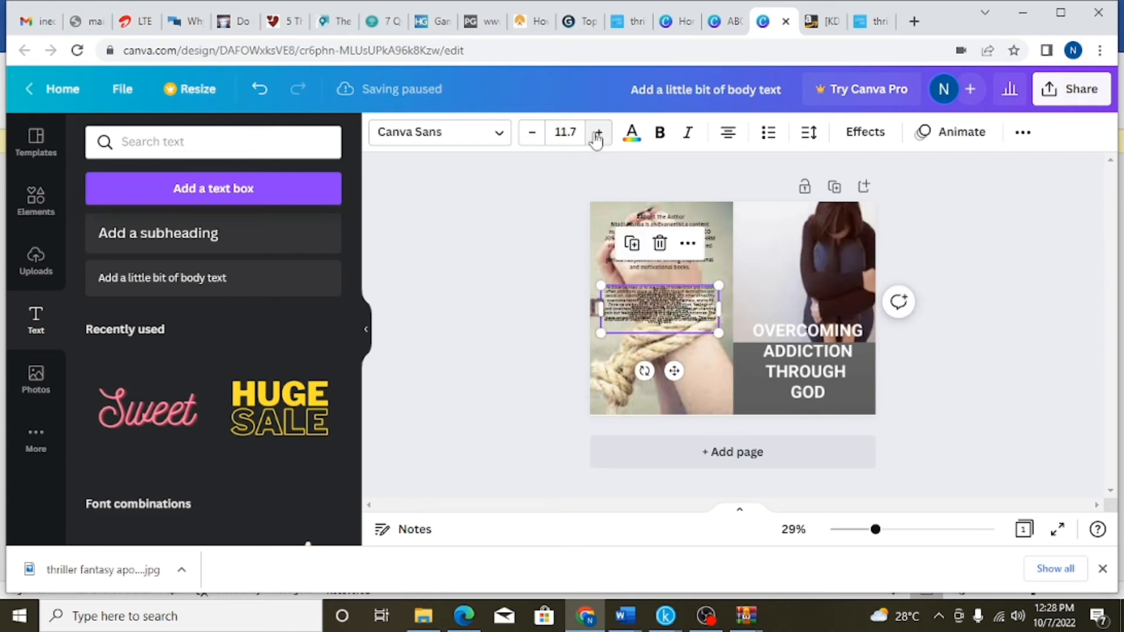
click(597, 135)
click(597, 134)
click(597, 135)
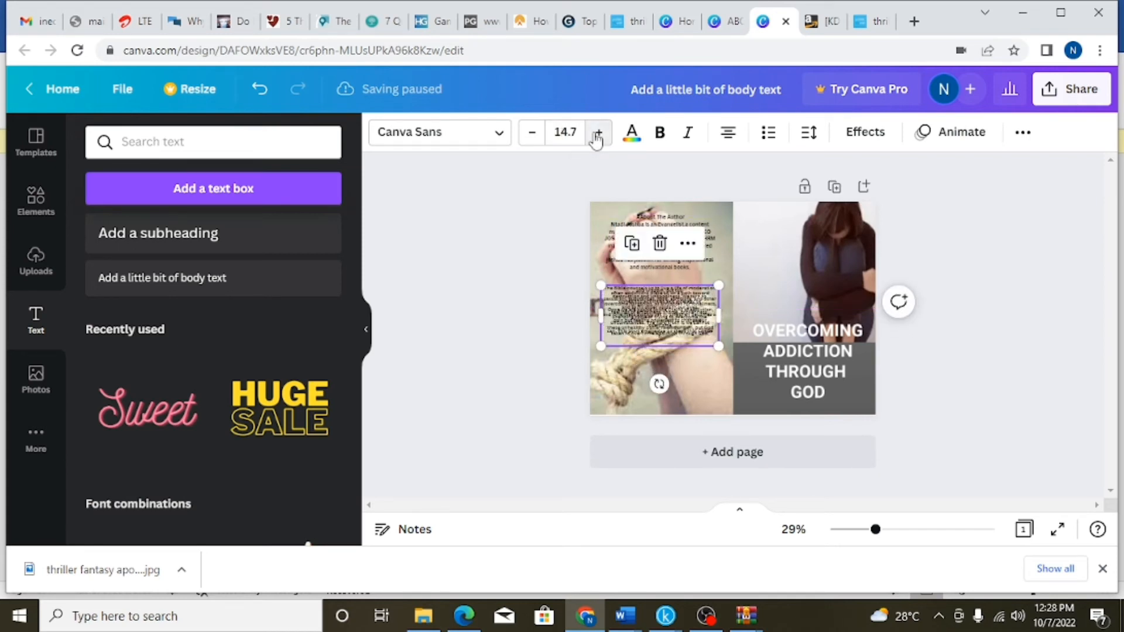
Raise the description's font size to 17.7, shift its box up slightly, and delete the overlapping text box
click(597, 135)
click(597, 135)
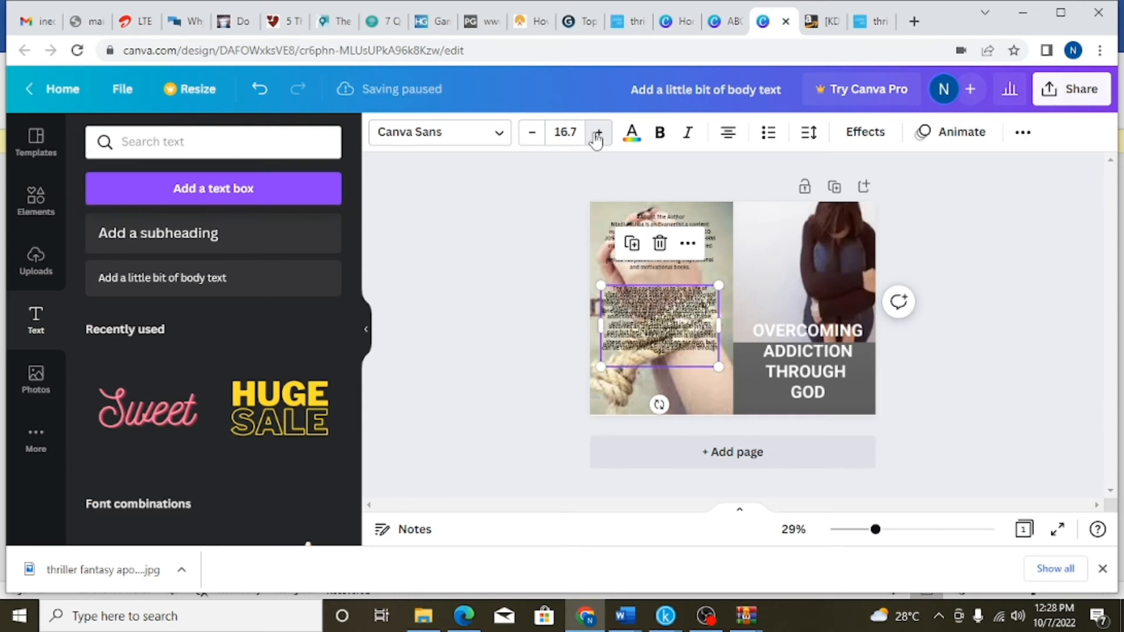
click(597, 134)
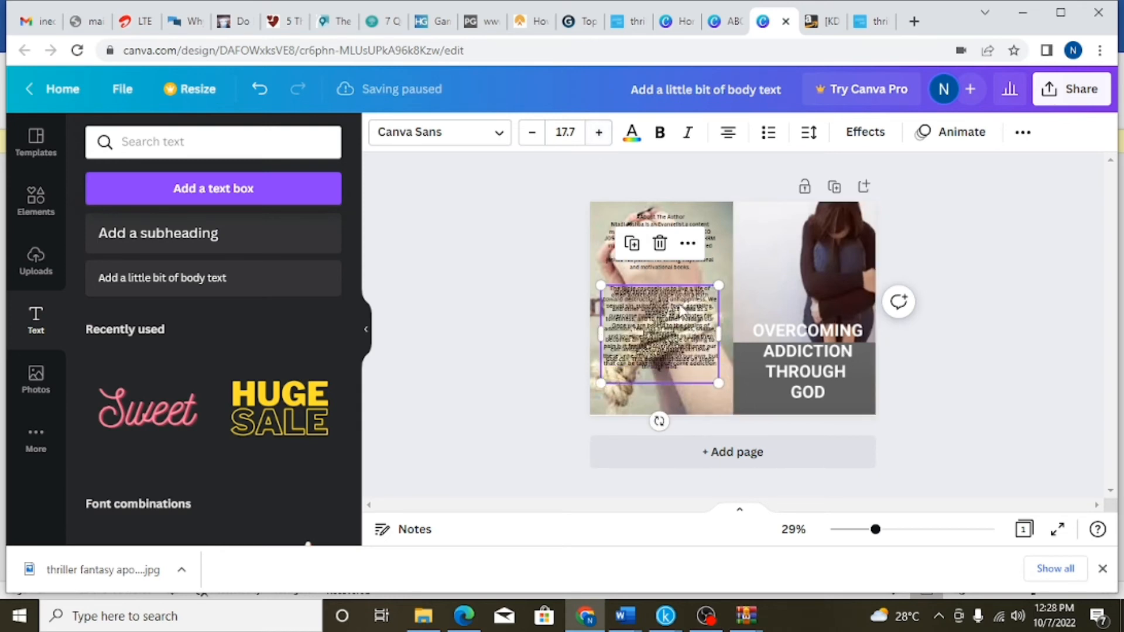
mouse_move(695, 335)
mouse_down()
mouse_move(615, 331)
mouse_move(696, 325)
mouse_up()
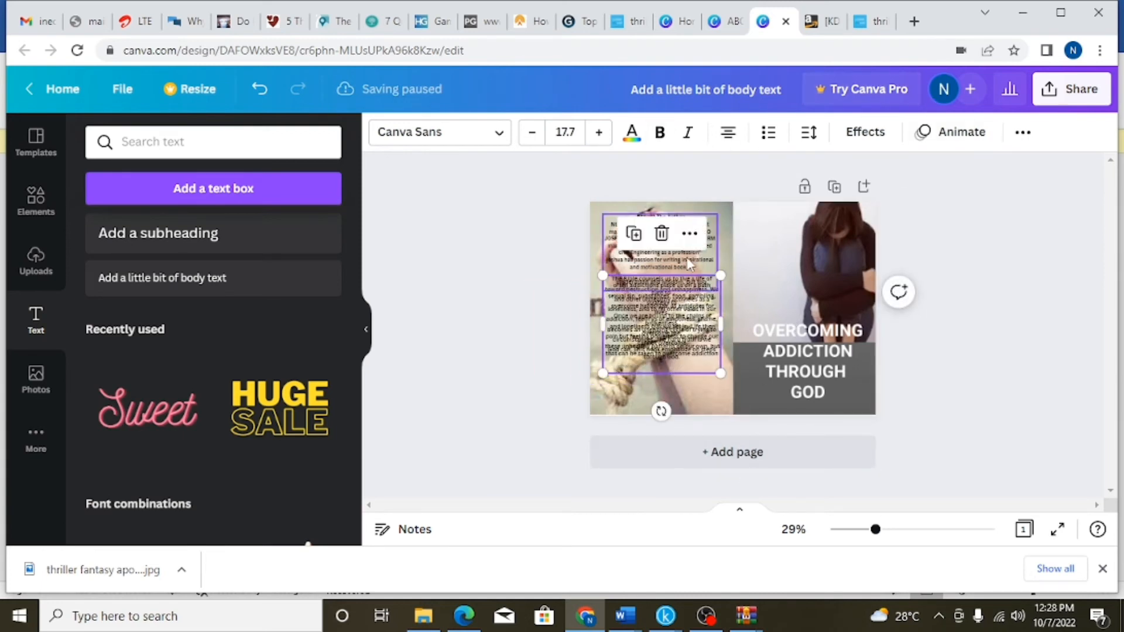
click(658, 236)
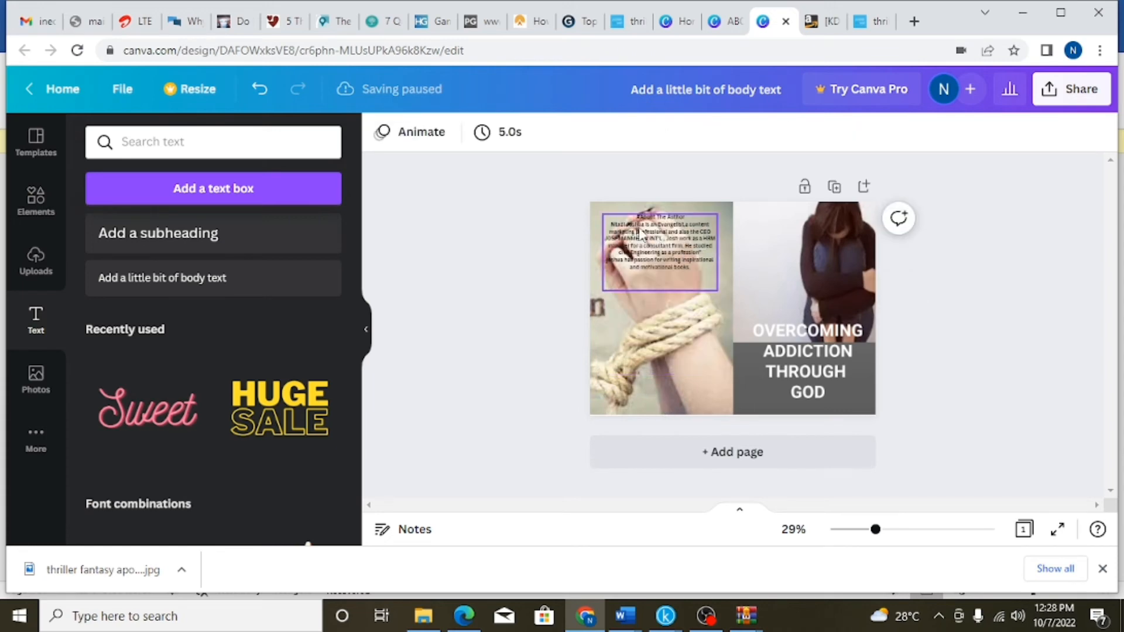
Copy the description text from the back cover of the "Acts That Pollute the Church of God" design and return to the addiction cover
click(723, 22)
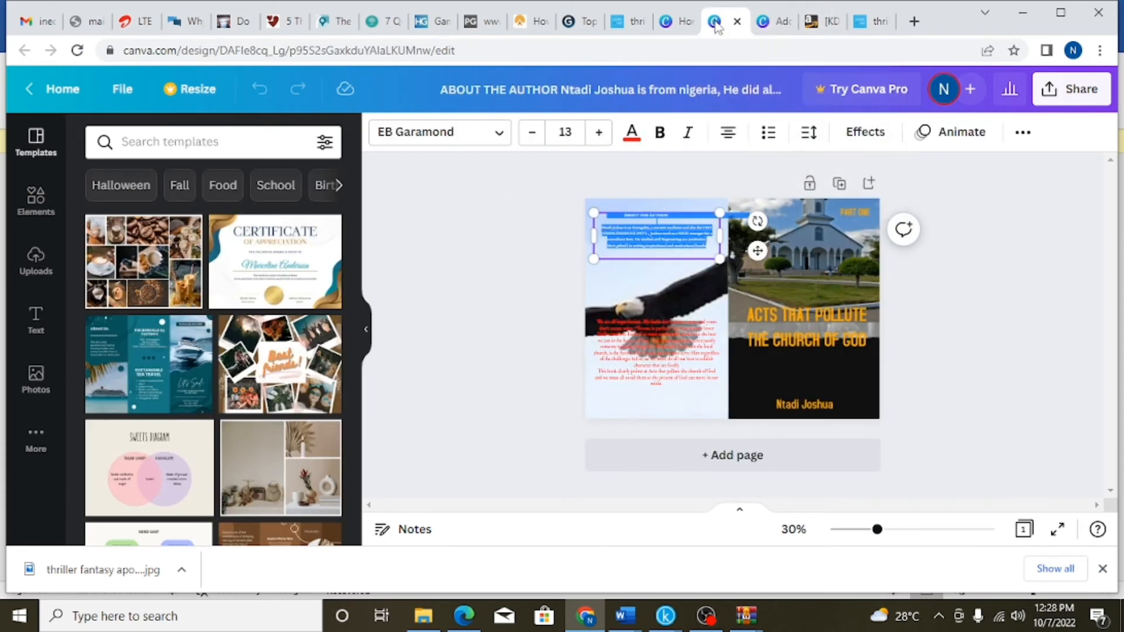
click(675, 396)
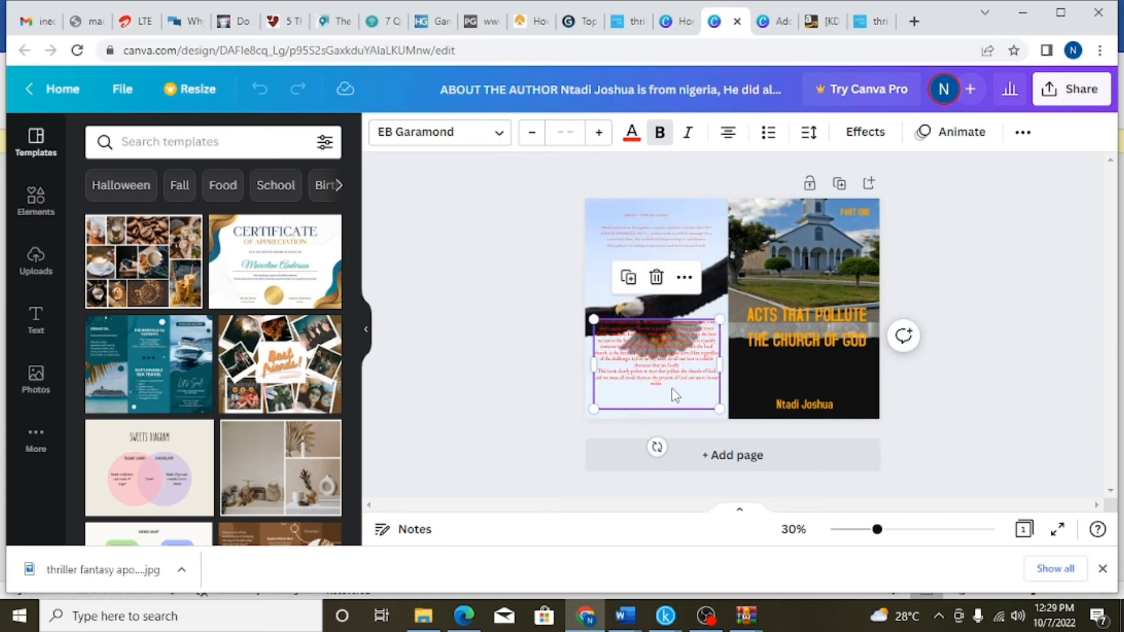
click(673, 390)
drag(673, 389, 595, 317)
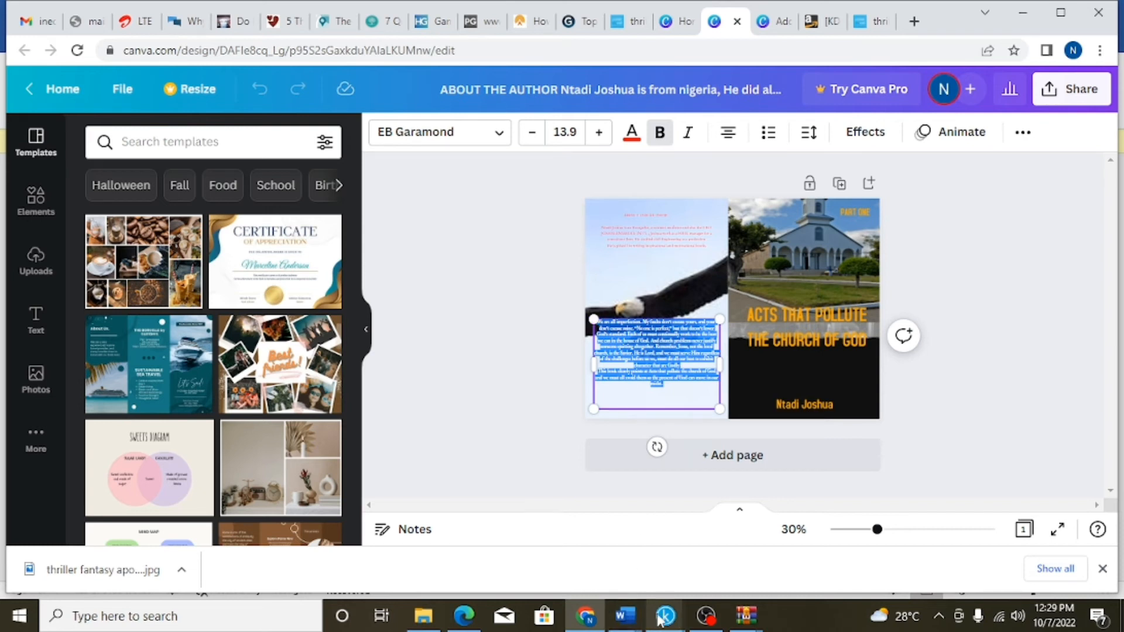
click(763, 21)
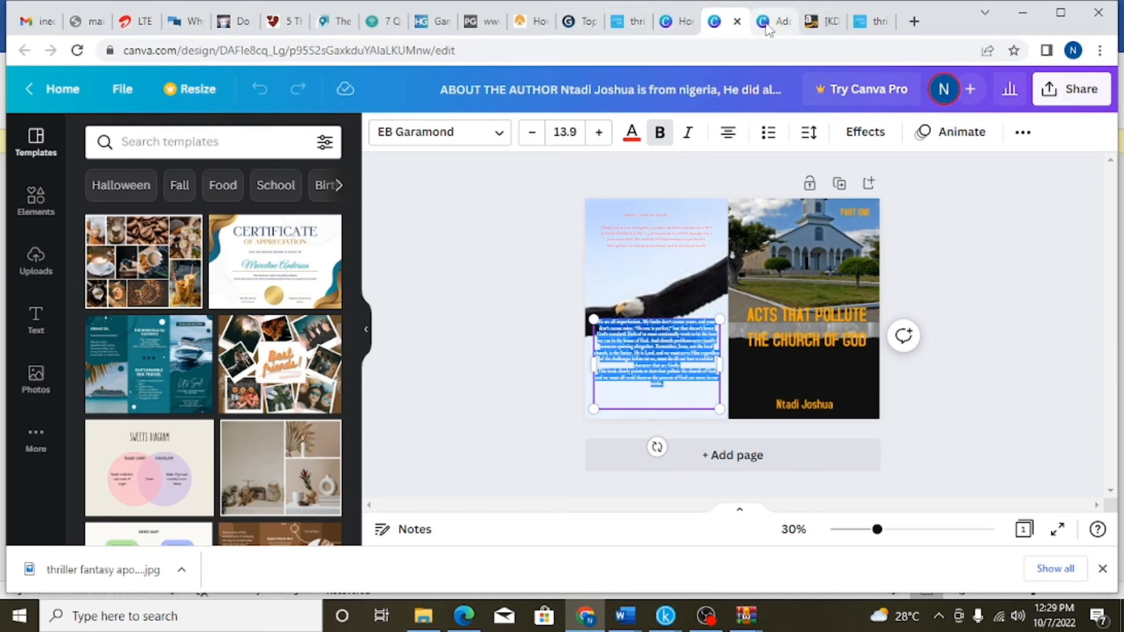
Add a body text box and place it on the back cover below the author bio
click(625, 317)
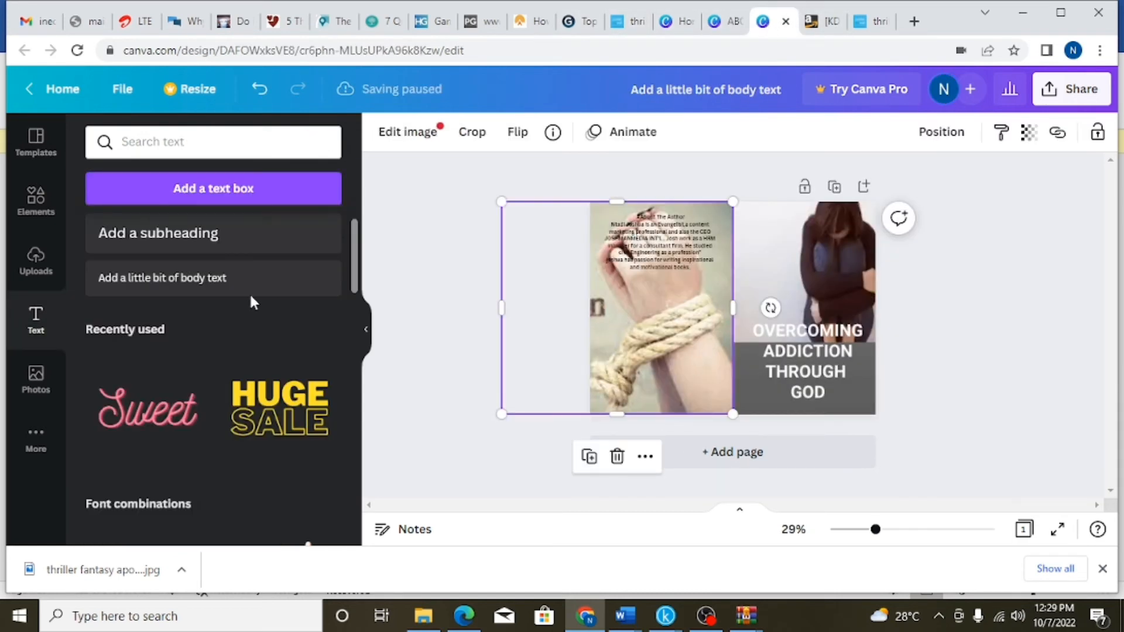
click(195, 285)
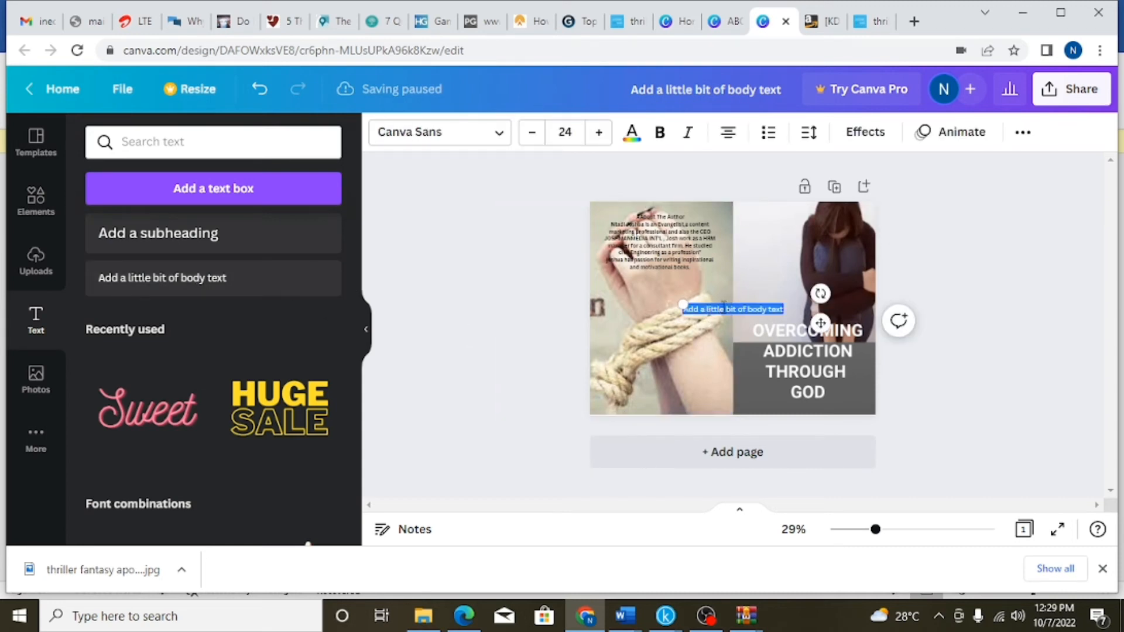
click(724, 309)
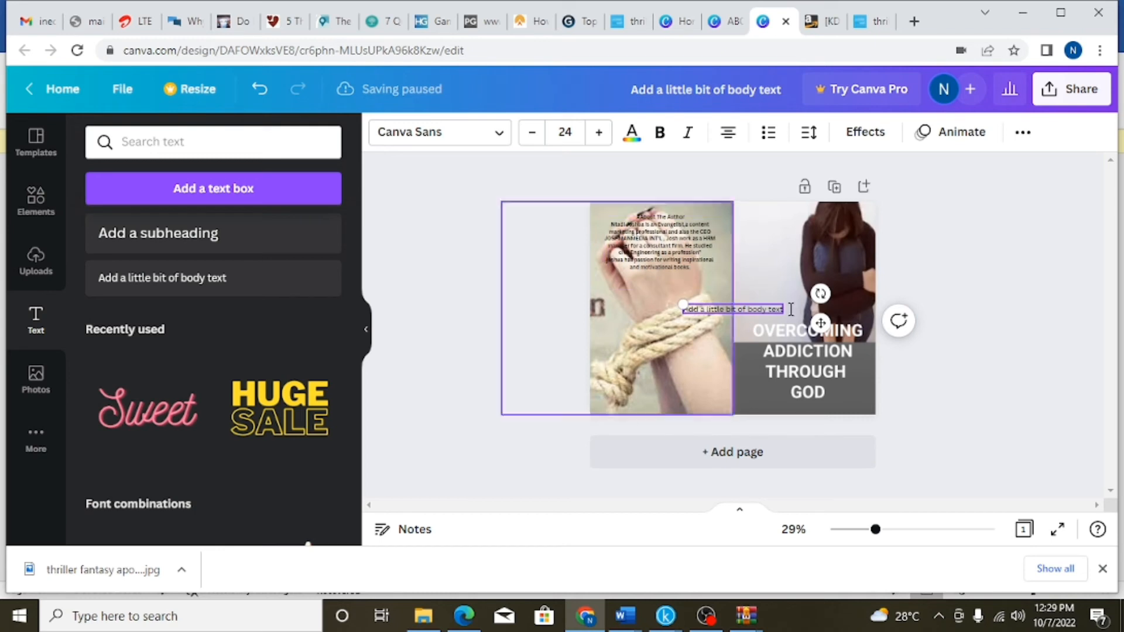
click(921, 249)
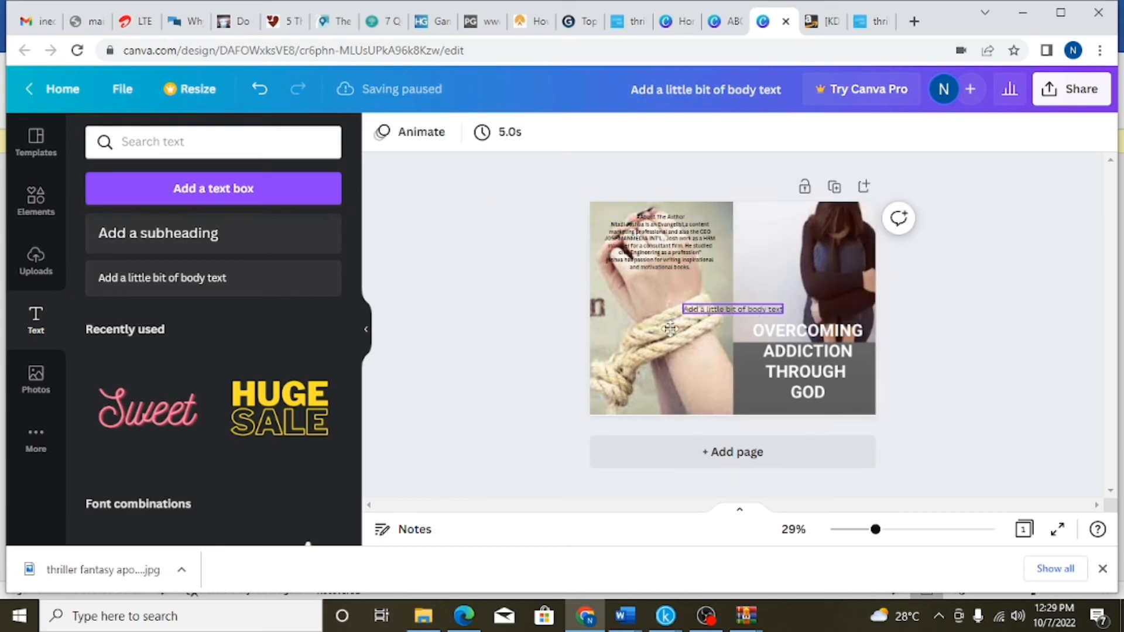
drag(753, 307, 674, 302)
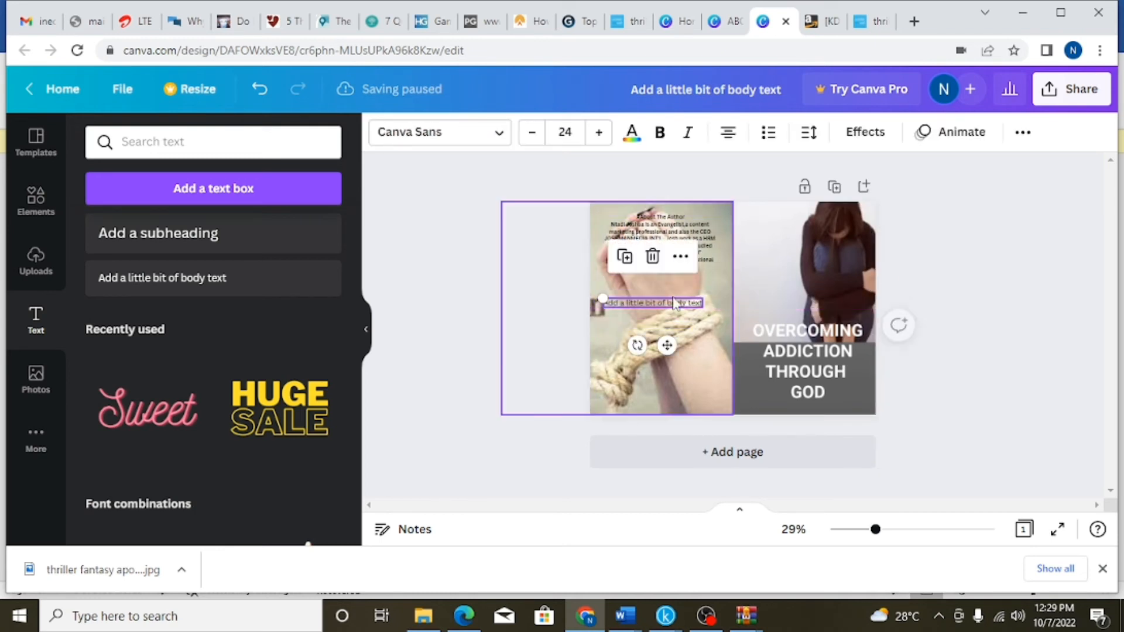
Replace the new text box's placeholder with the description copied from the other cover
double_click(677, 303)
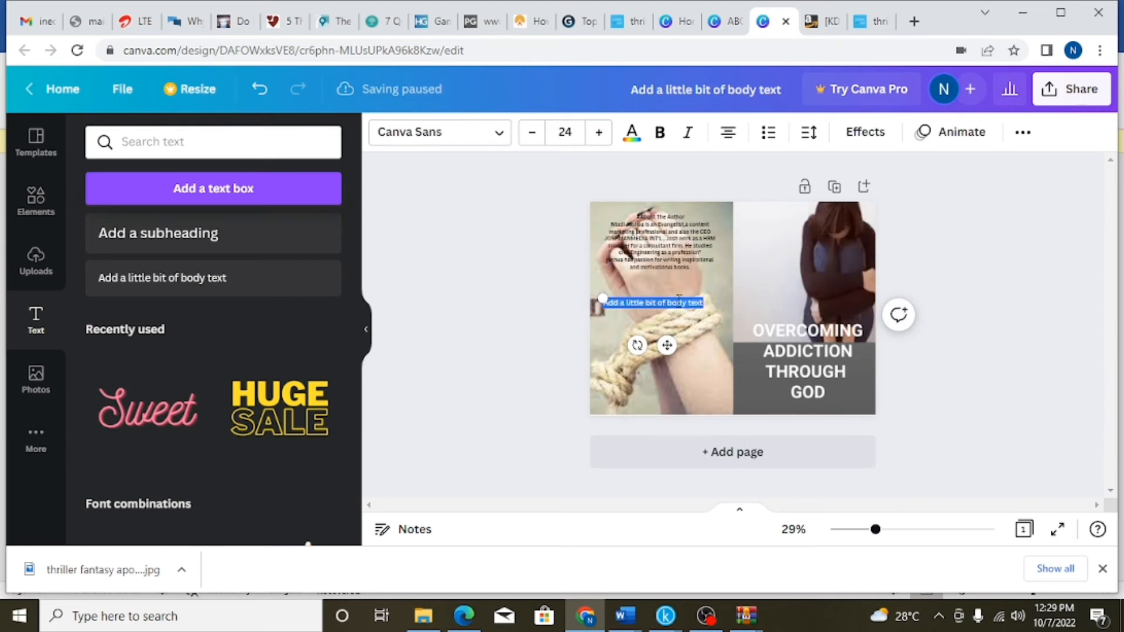
key(ctrl+v)
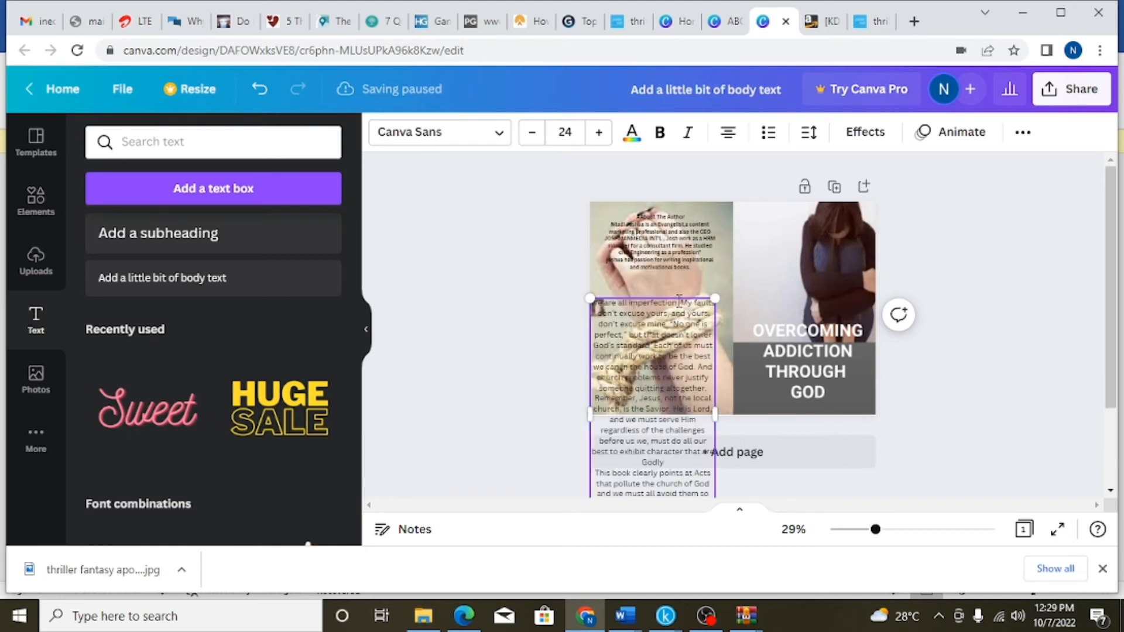
click(999, 293)
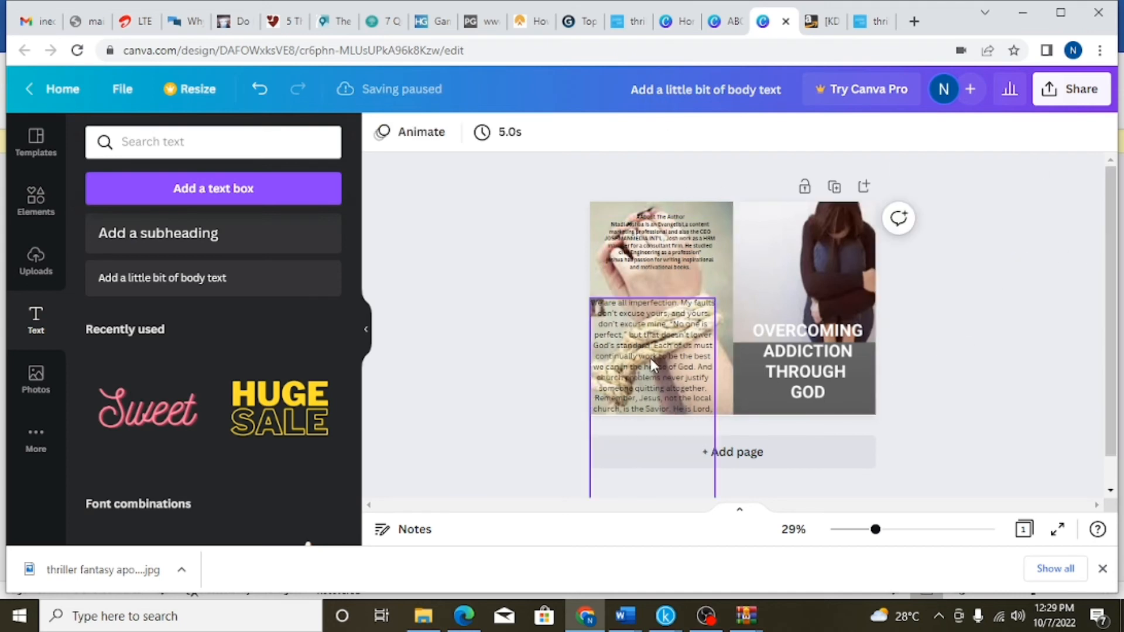
Move the description box up below the author bio and widen it across both covers
drag(654, 350, 656, 321)
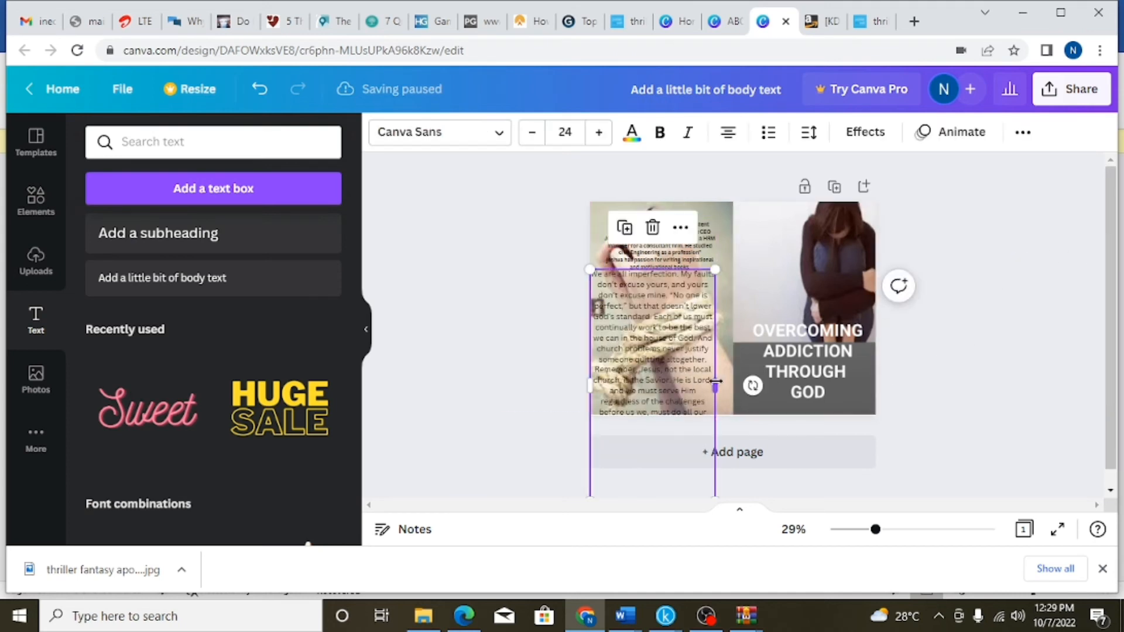
drag(715, 381, 901, 329)
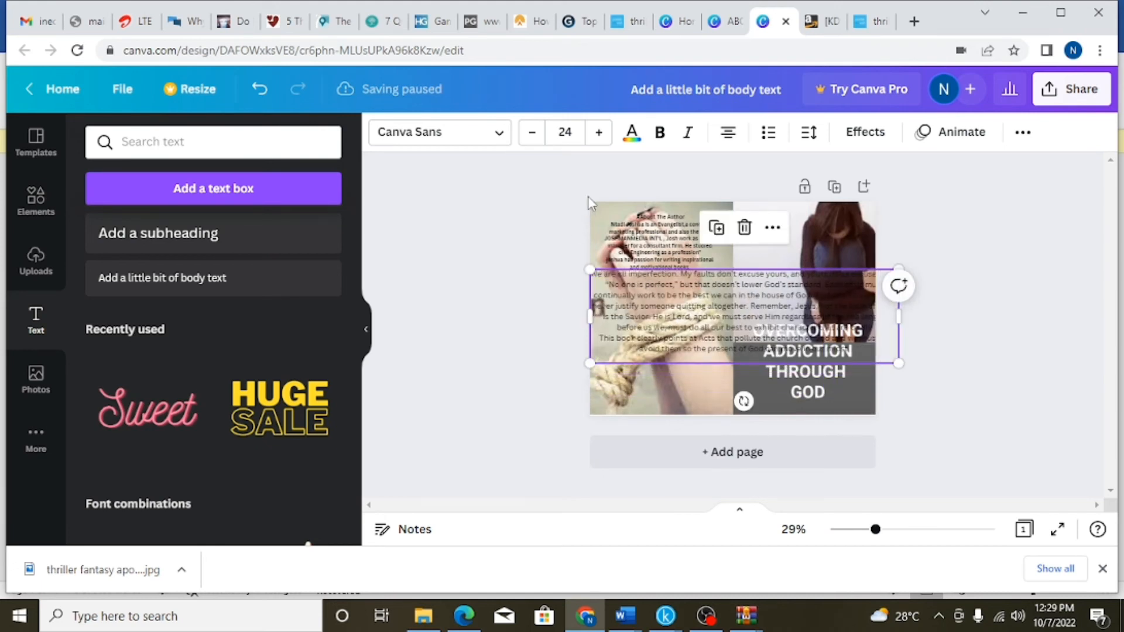
Switch to the Word document with the addiction description and correct "emphasize" to "emphasizes"
click(620, 620)
click(625, 567)
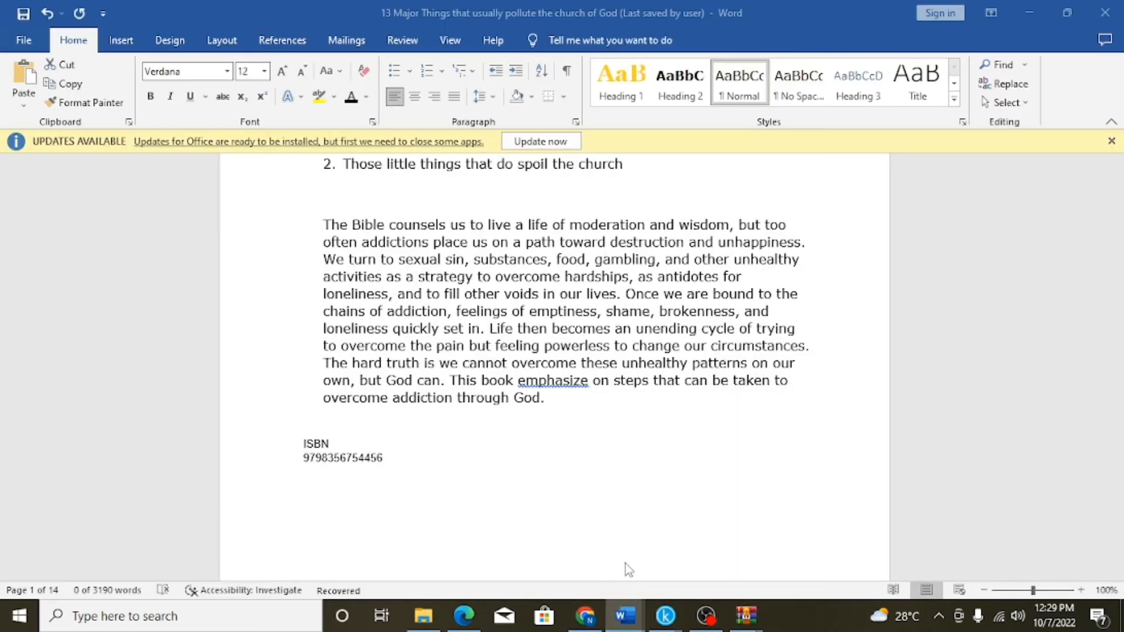
click(551, 398)
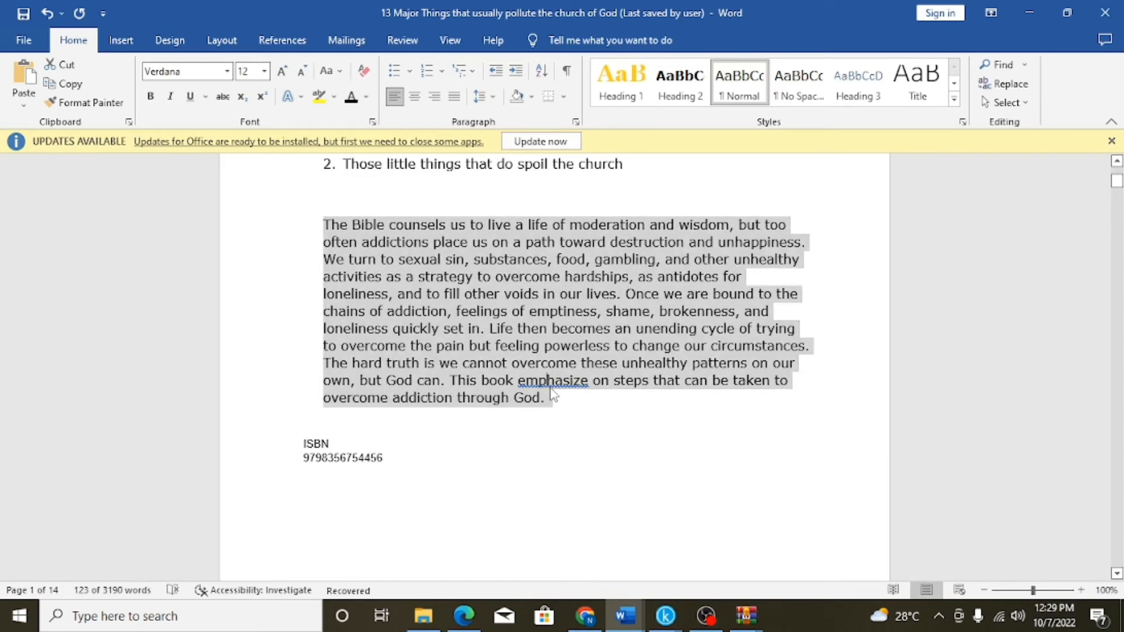
right_click(555, 380)
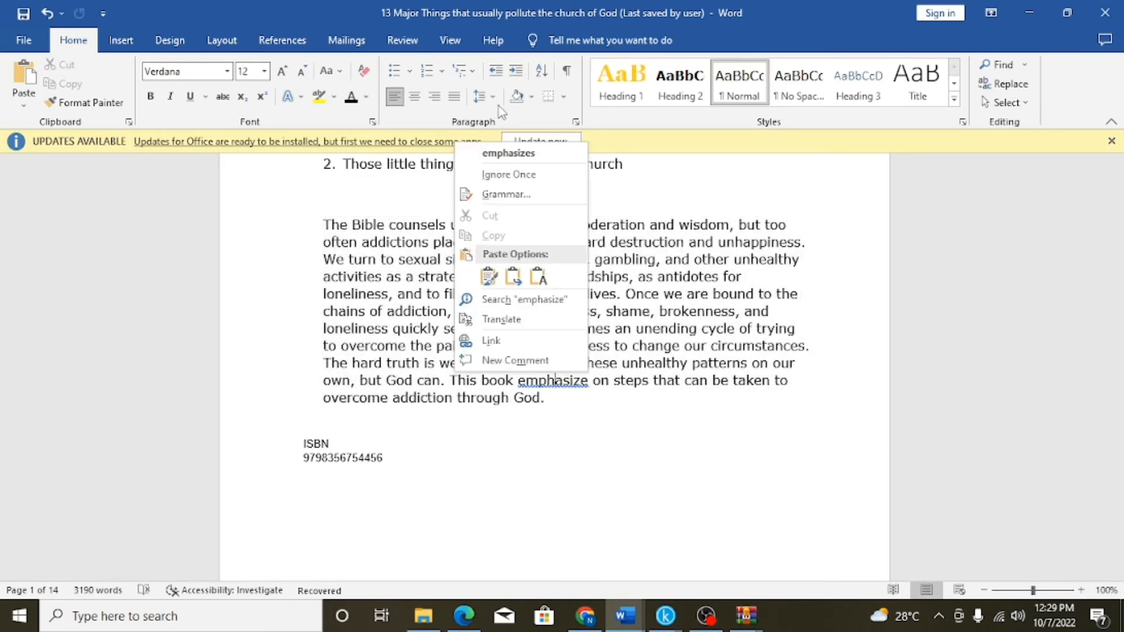
click(506, 154)
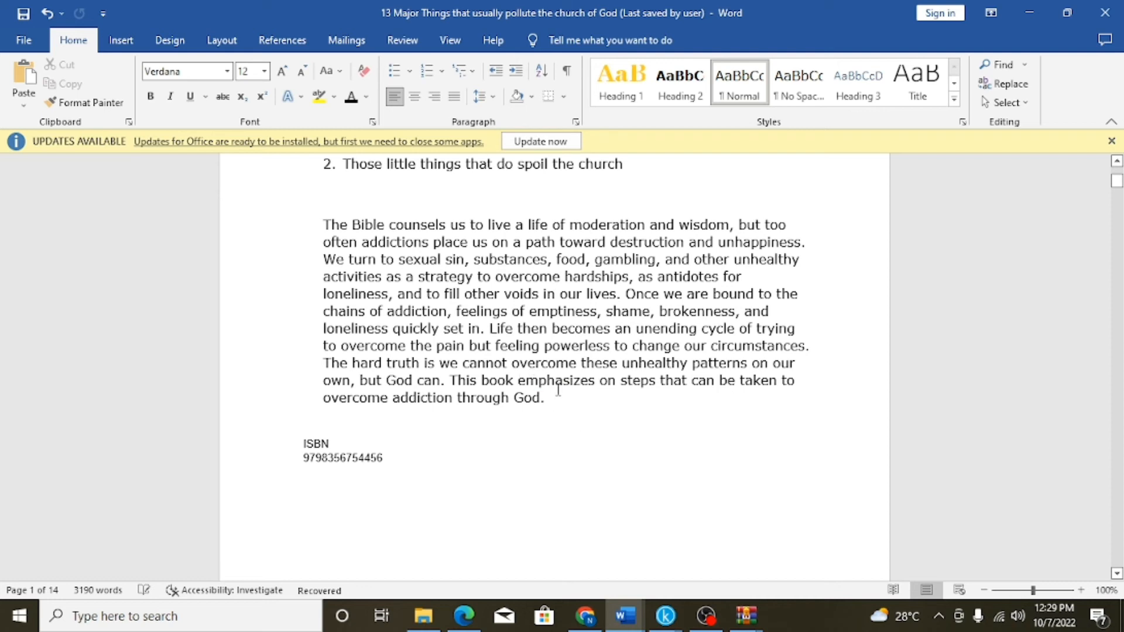
Copy the corrected description paragraph from Word and paste it over all the text in the Canva description box
triple_click(512, 377)
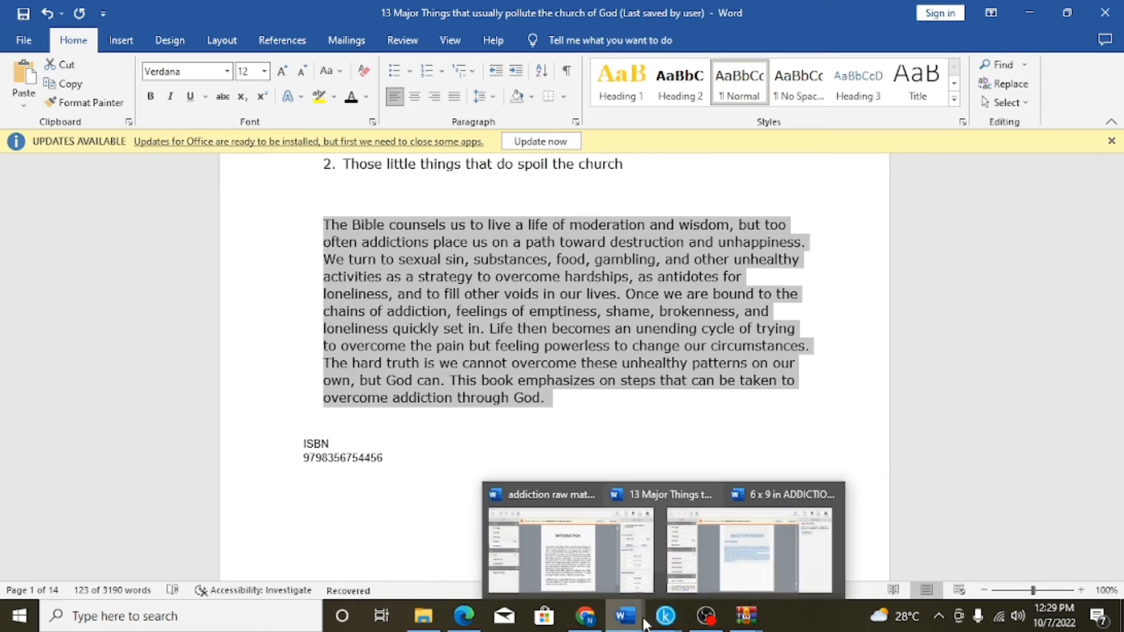
click(587, 619)
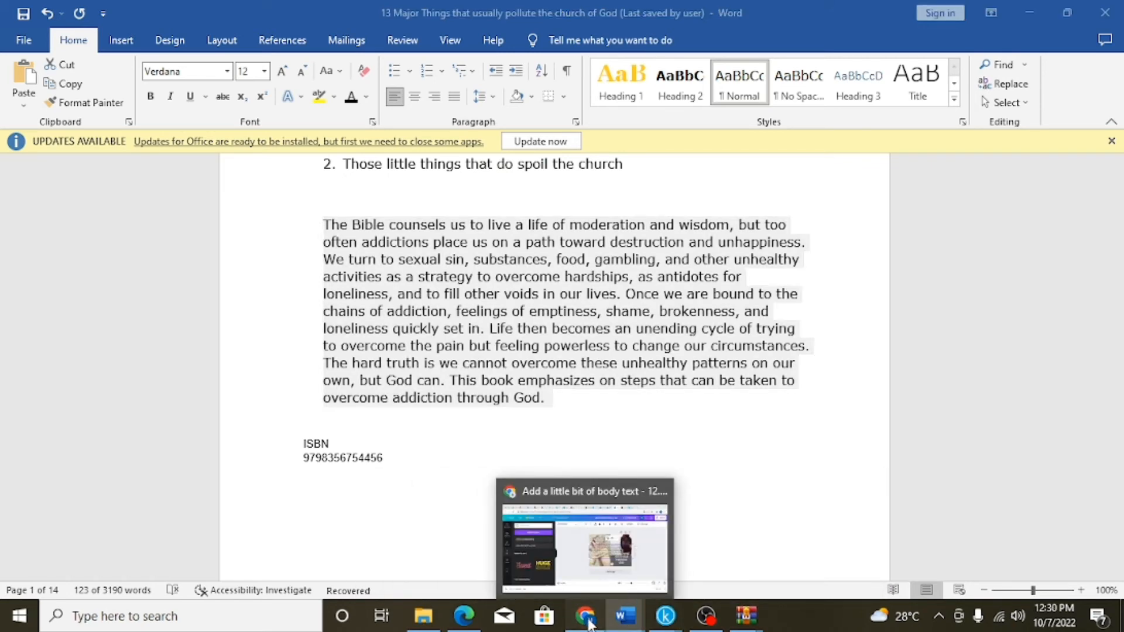
click(860, 348)
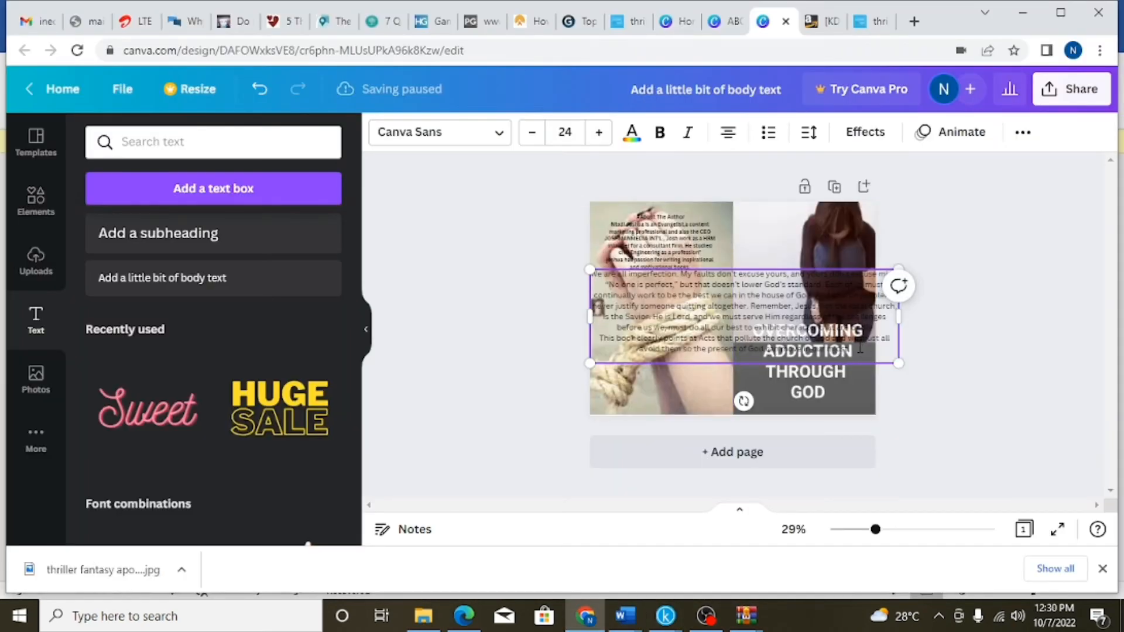
drag(856, 350, 590, 271)
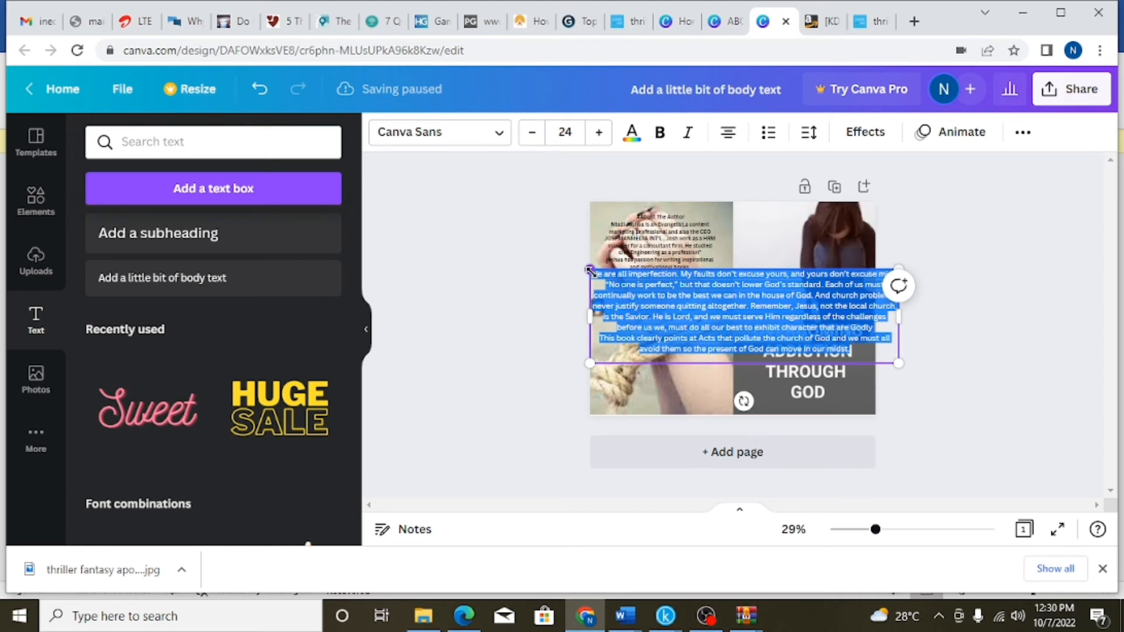
key(ctrl+v)
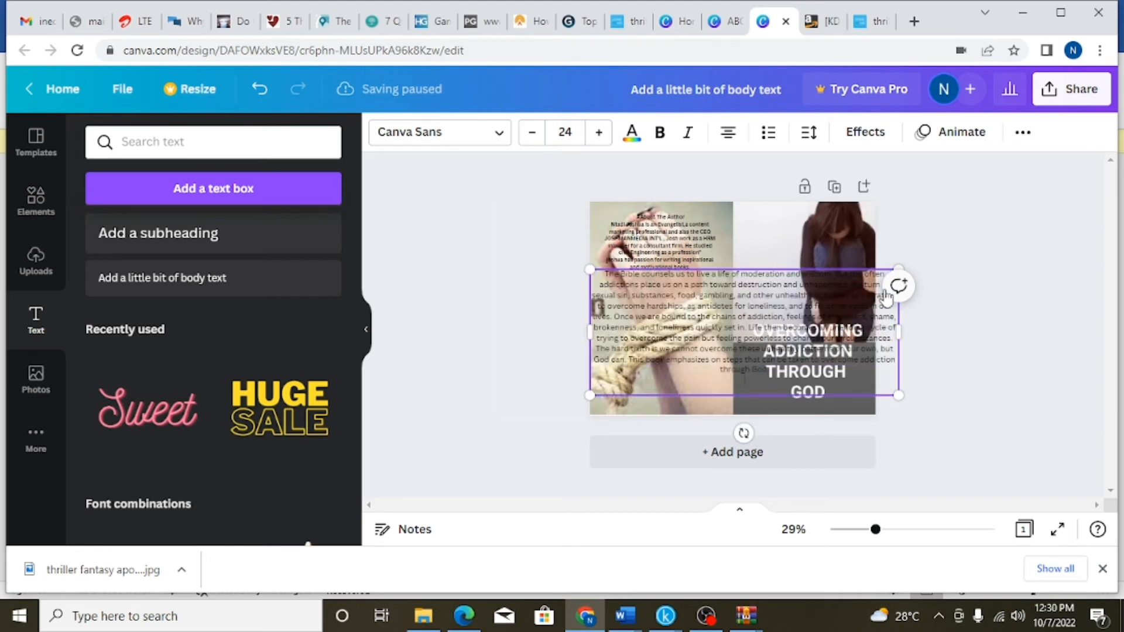
click(960, 231)
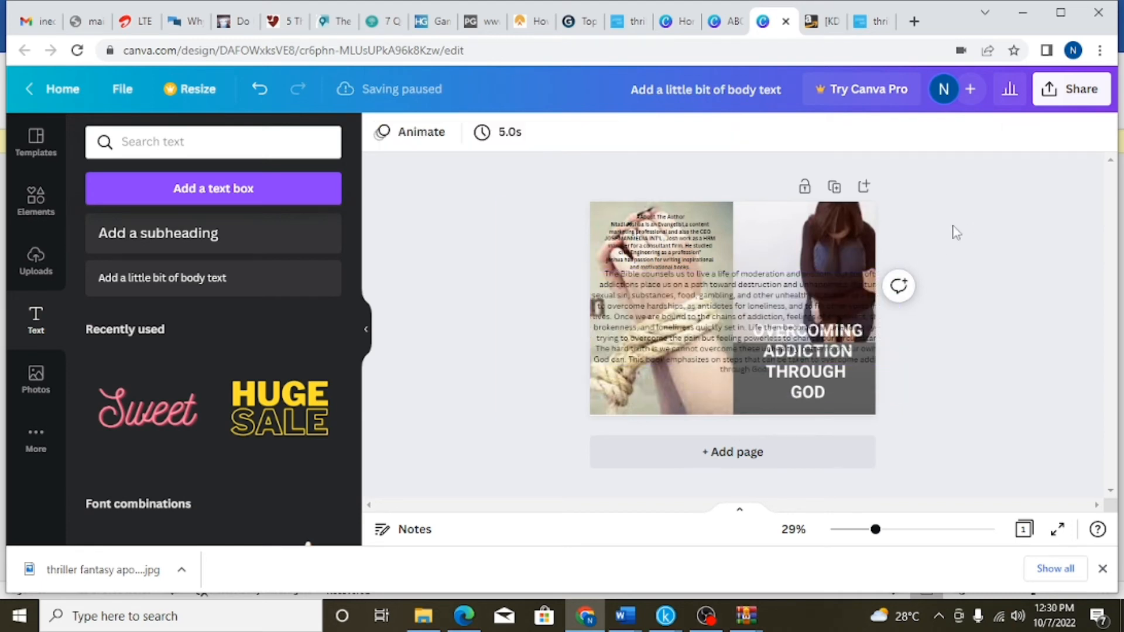
Scale the description box down to font size 8.4 and position it on the back cover below the author bio
click(606, 279)
drag(590, 270, 718, 323)
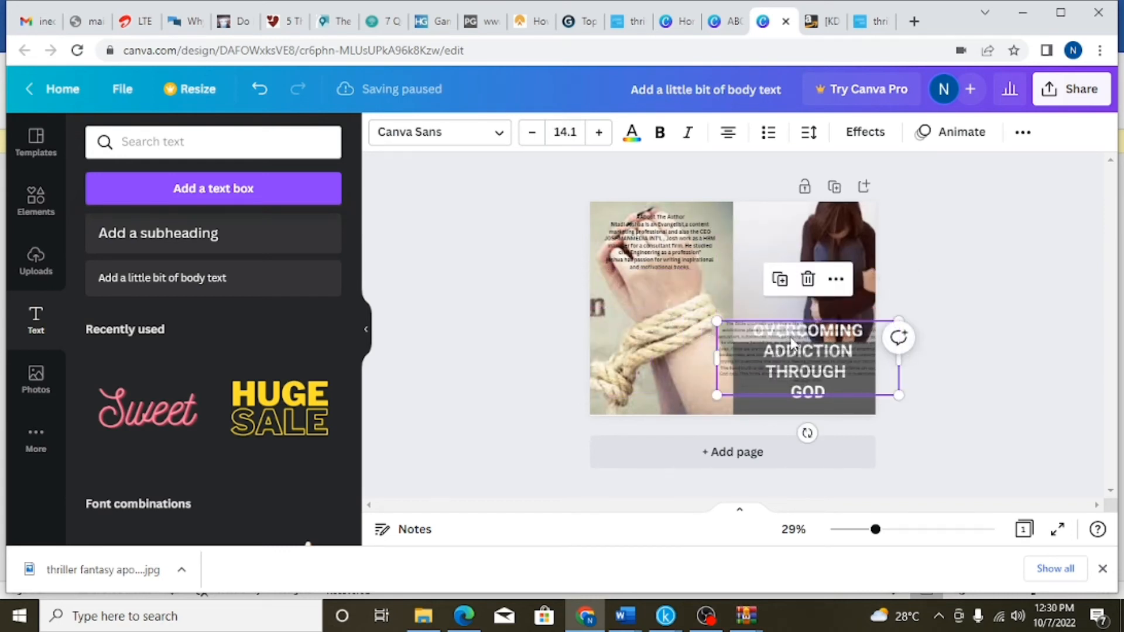
drag(788, 331, 664, 302)
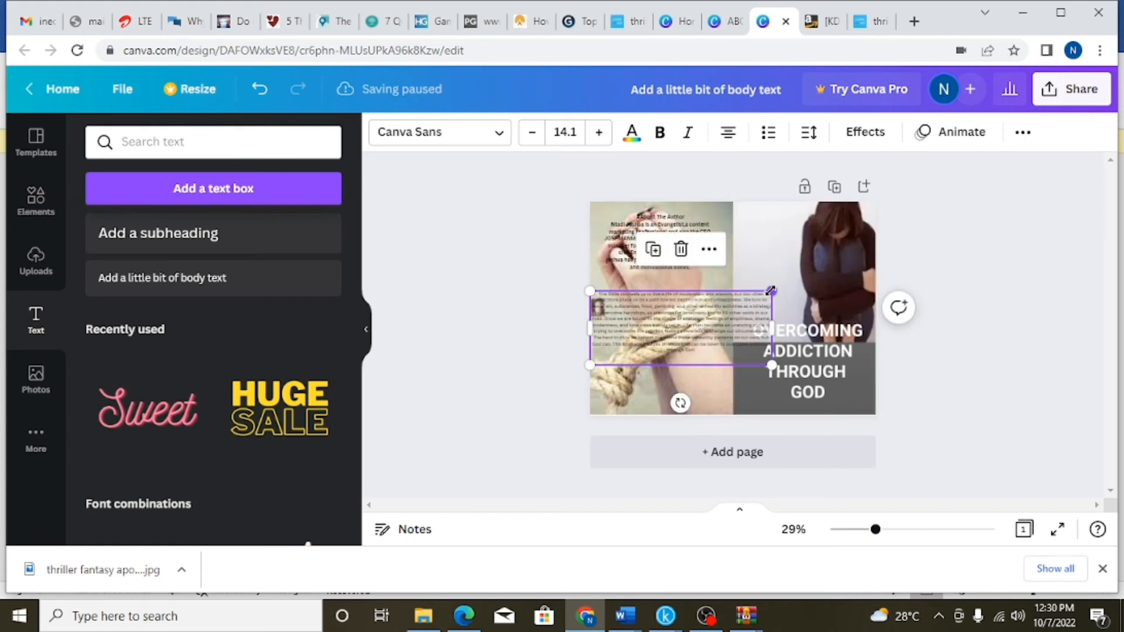
drag(771, 292, 697, 321)
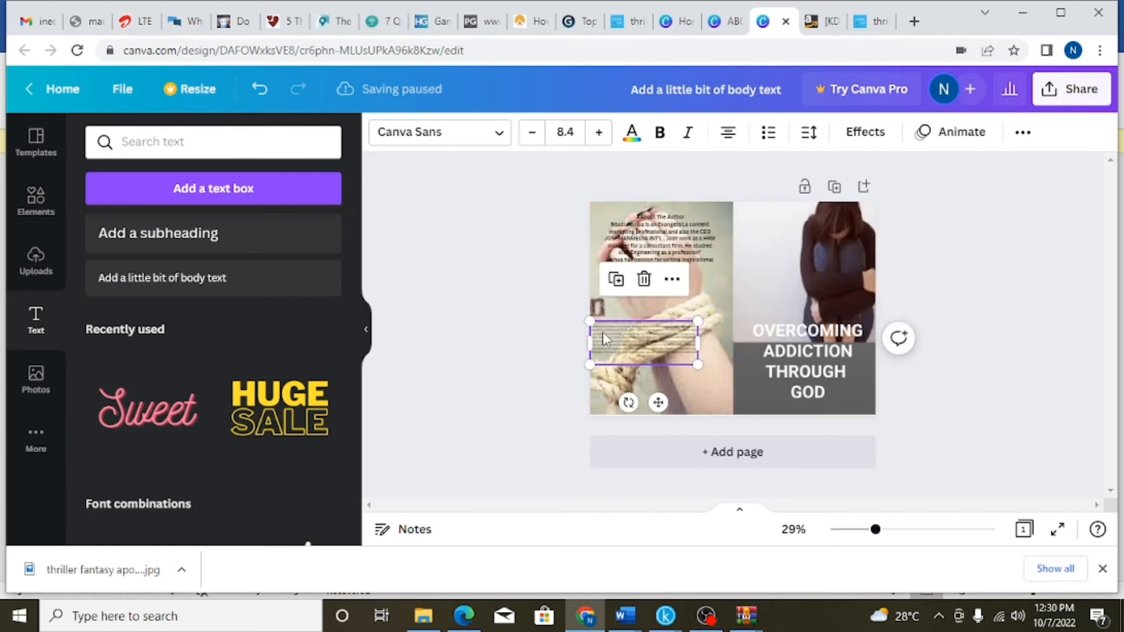
drag(632, 343, 640, 300)
Increase the back-cover description's font size to 12.4
click(912, 529)
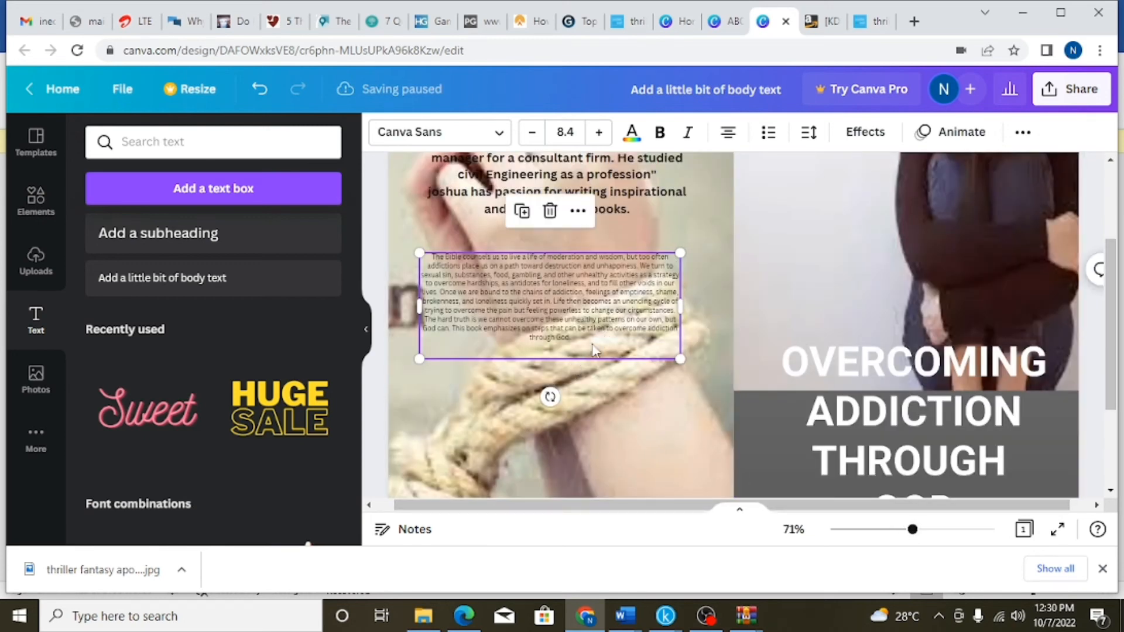
click(597, 134)
click(597, 134)
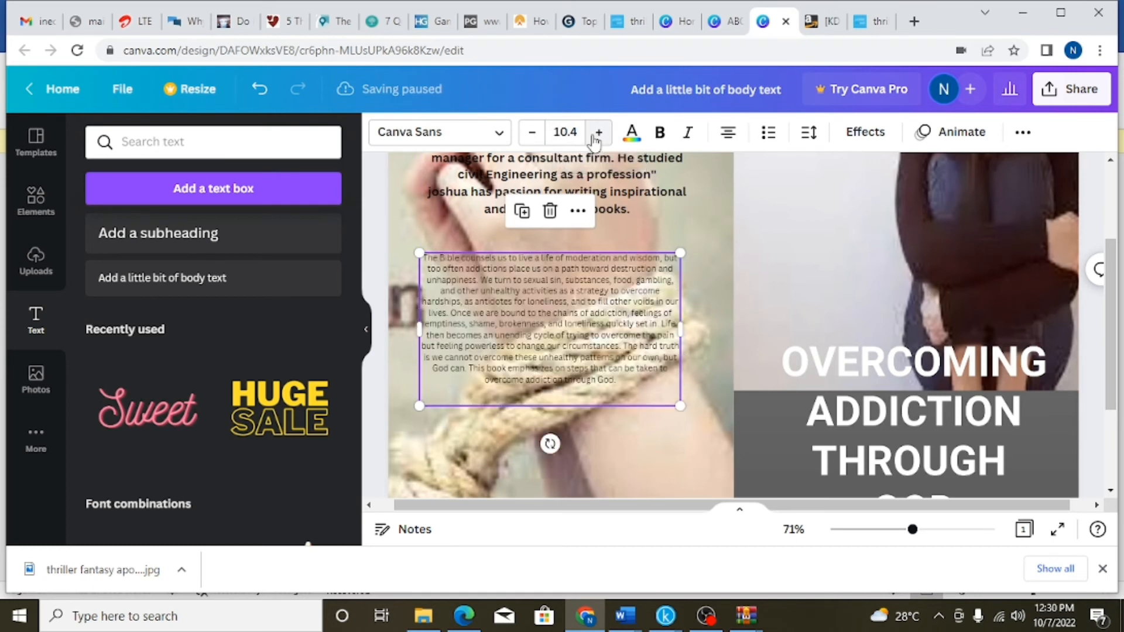
click(597, 133)
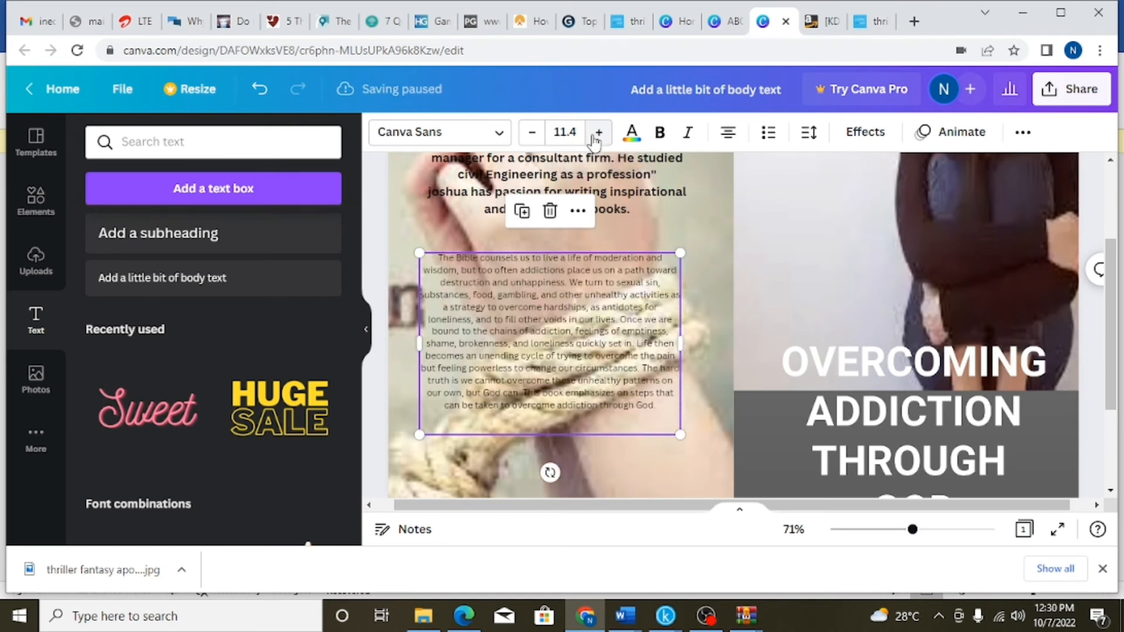
click(596, 136)
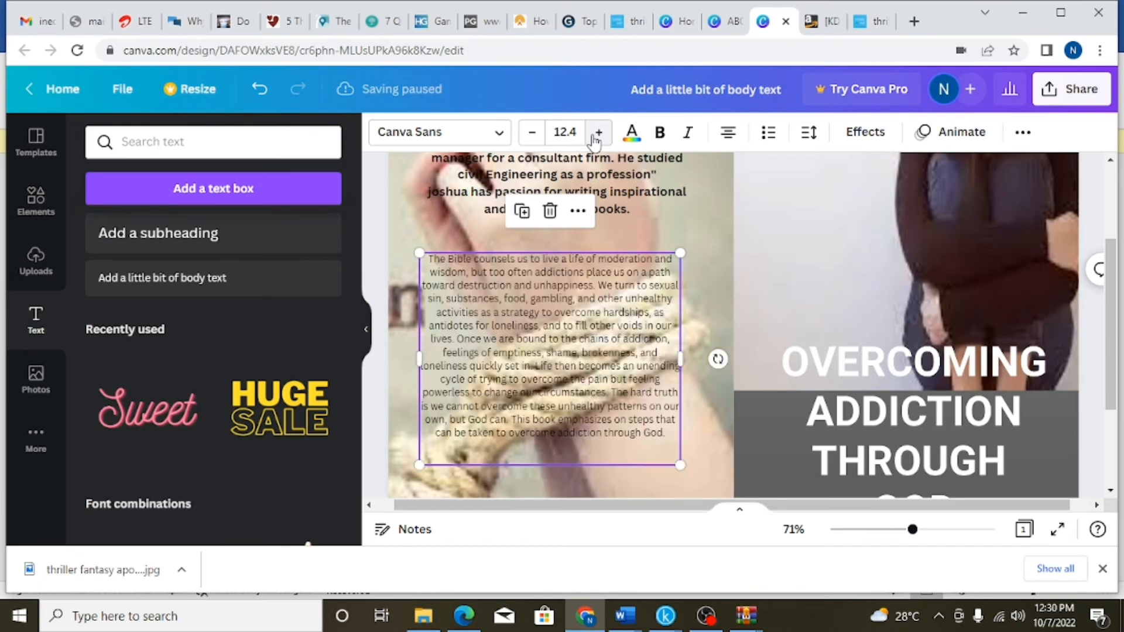
Set the back-cover description's font size to 13.4 and widen its text box toward the front cover
click(596, 136)
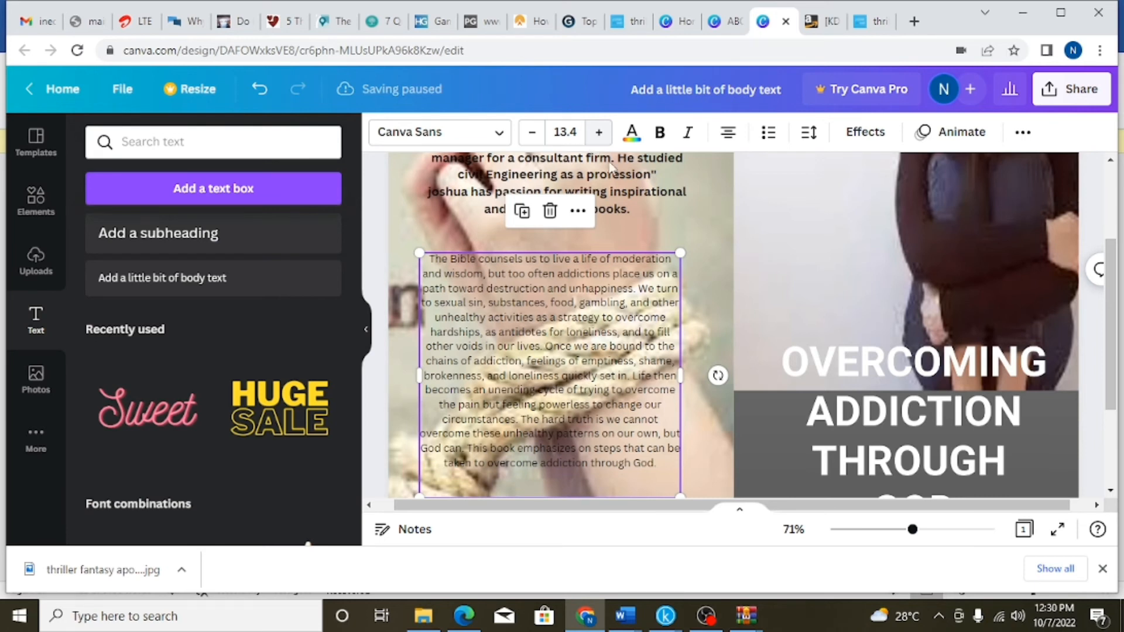
click(825, 306)
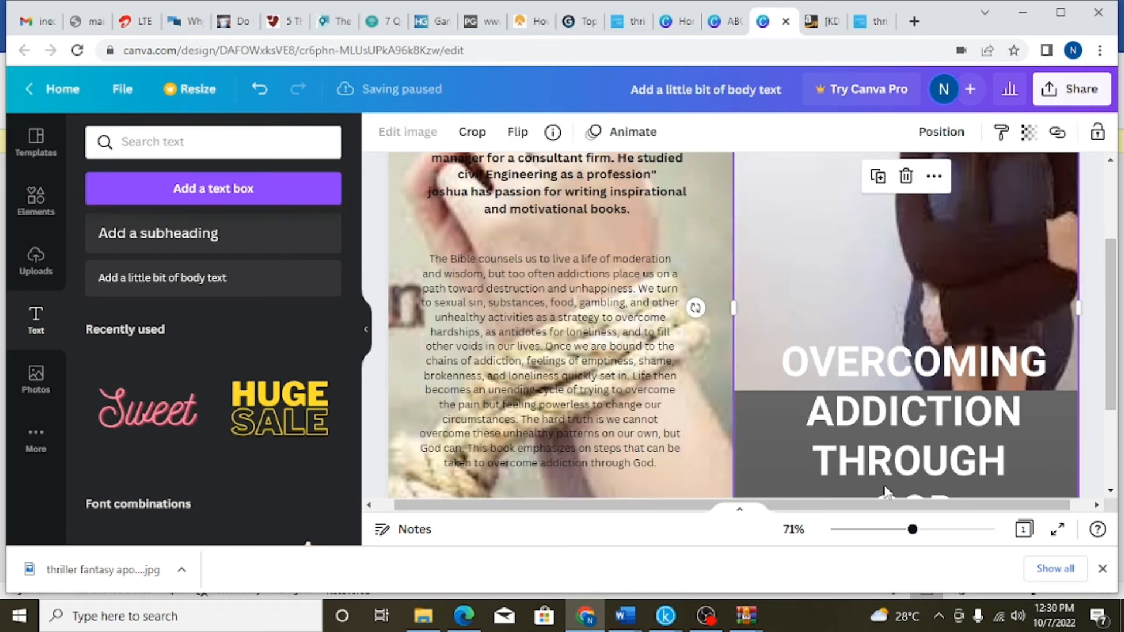
click(881, 530)
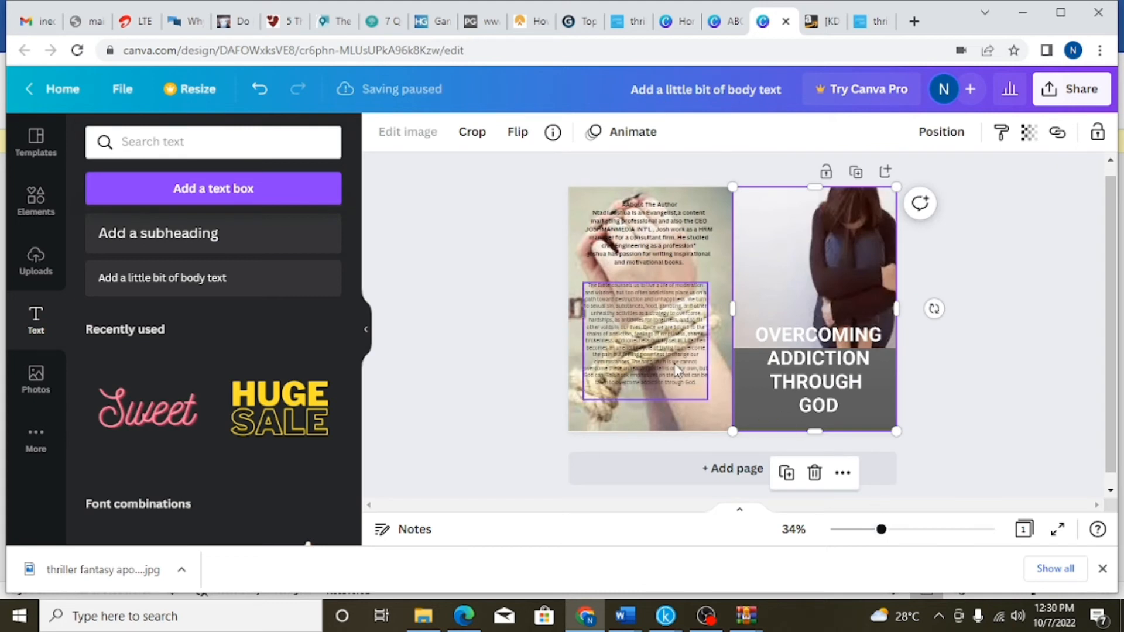
click(683, 342)
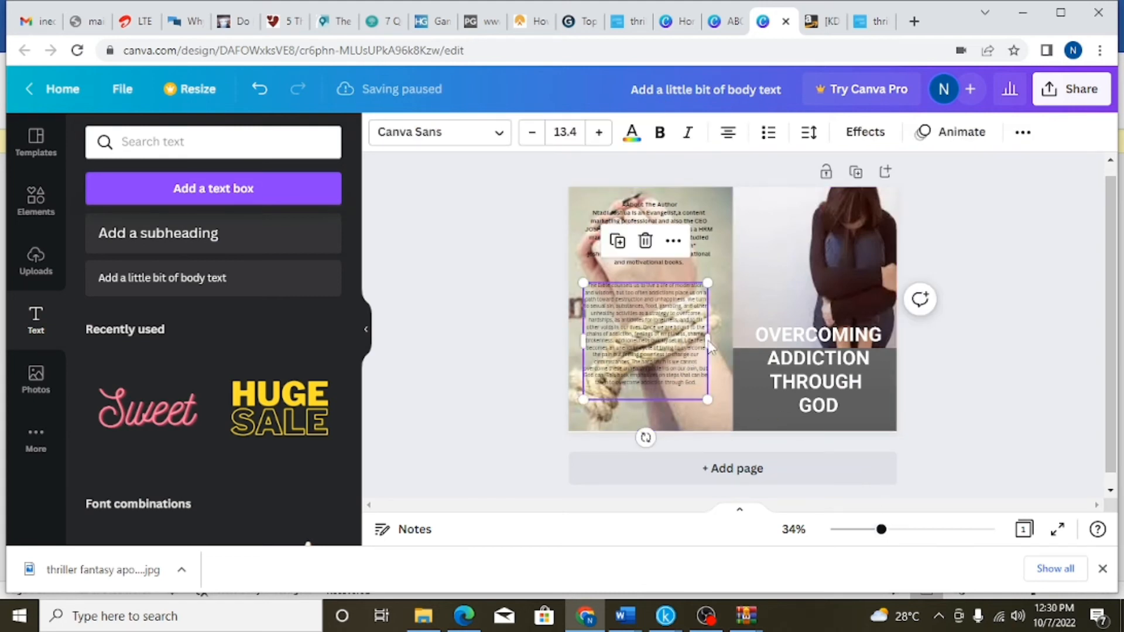
drag(709, 341, 734, 354)
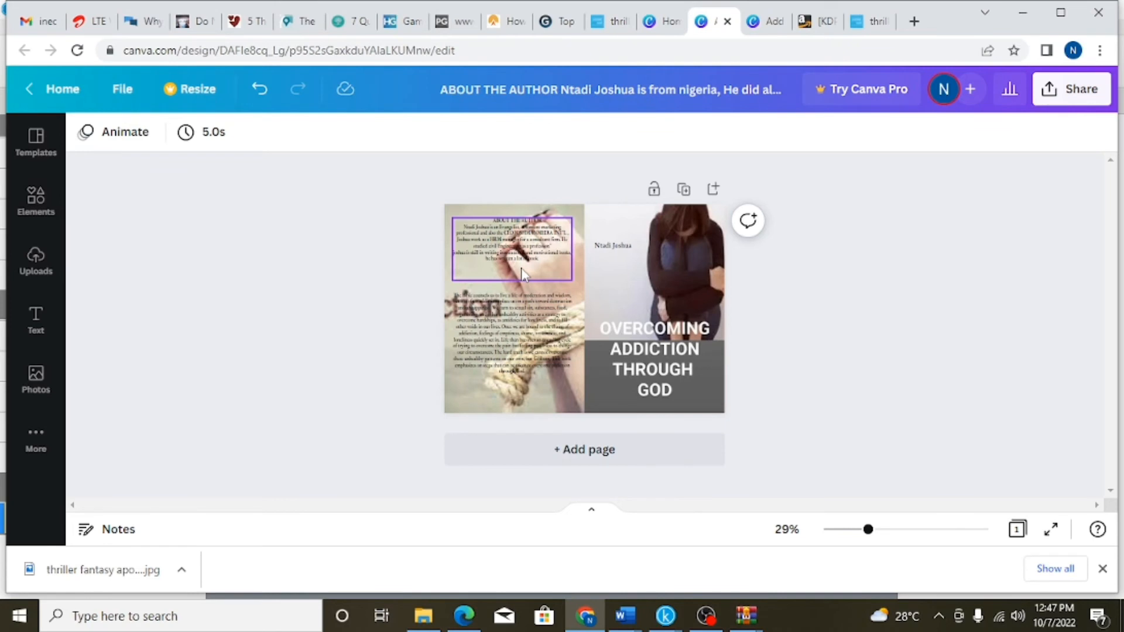
Download the finished cover in the other open Canva design as a PDF Print file
click(1073, 91)
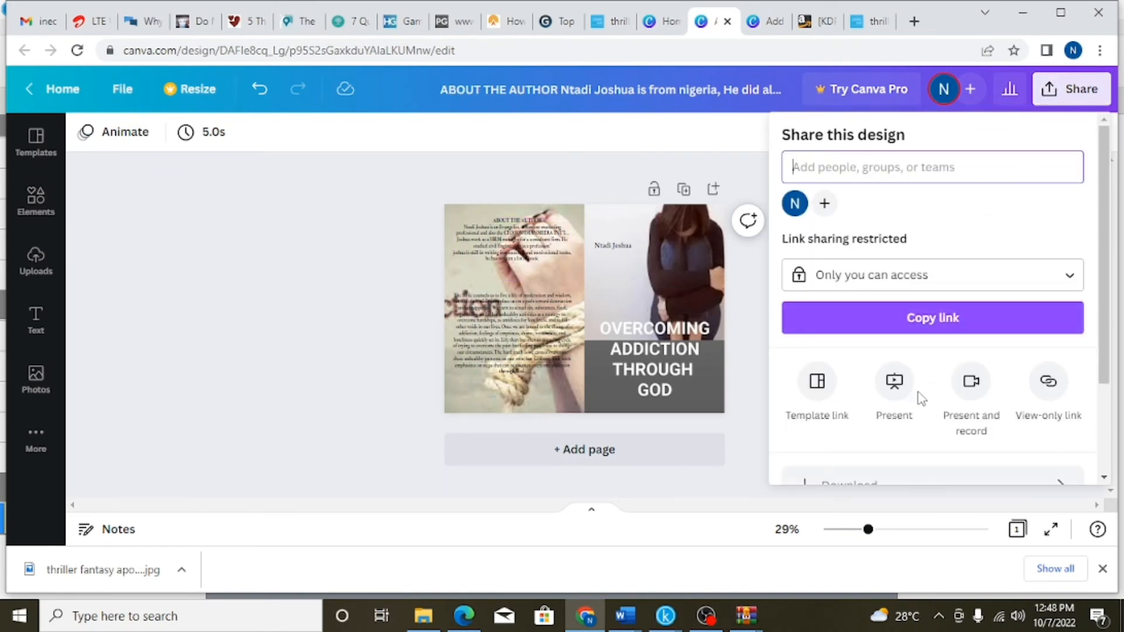
scroll(918, 394, down, 2)
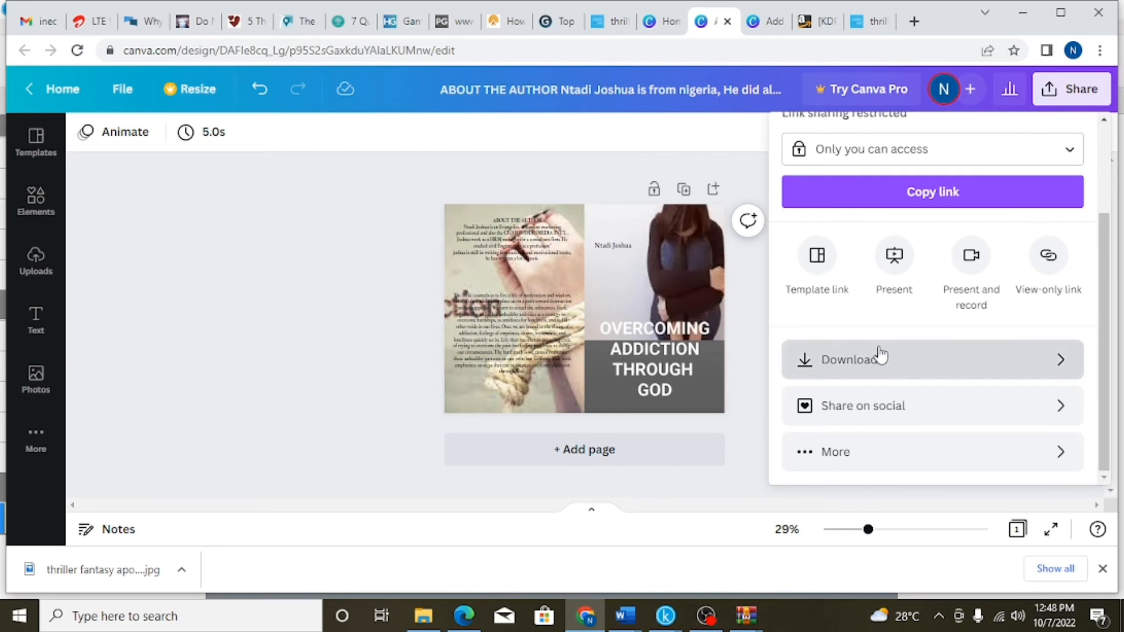
click(880, 358)
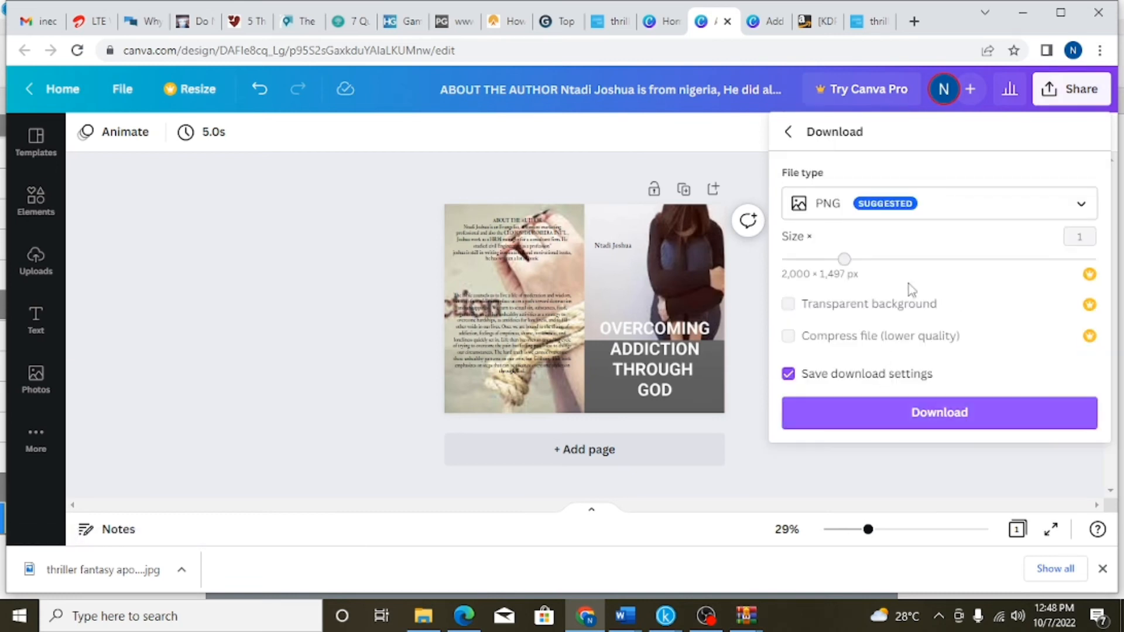
click(935, 209)
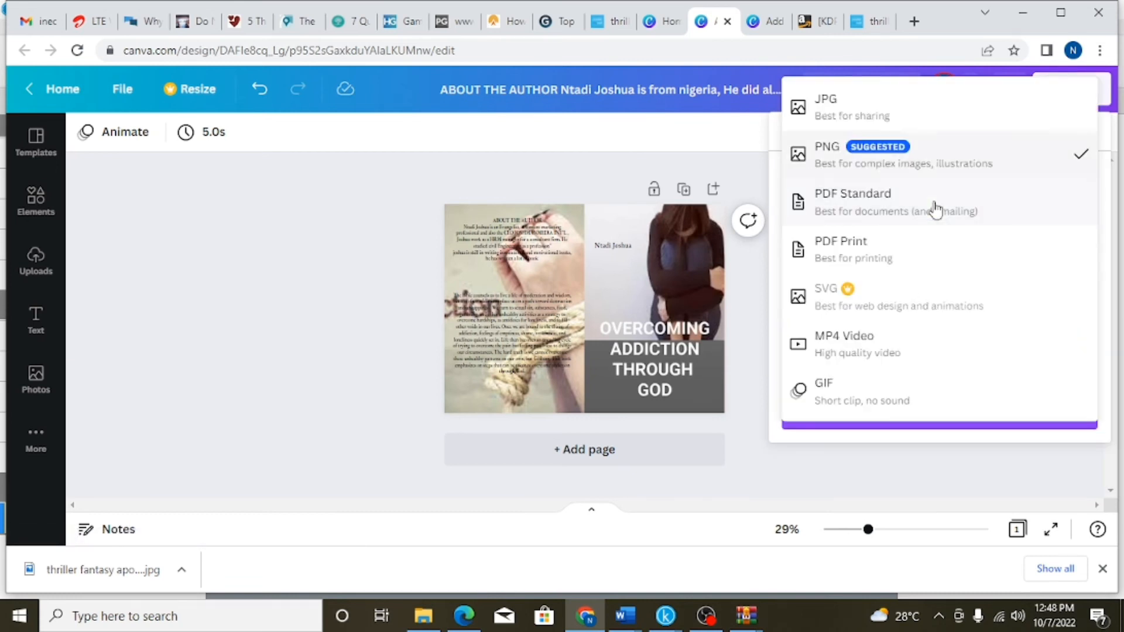
click(912, 262)
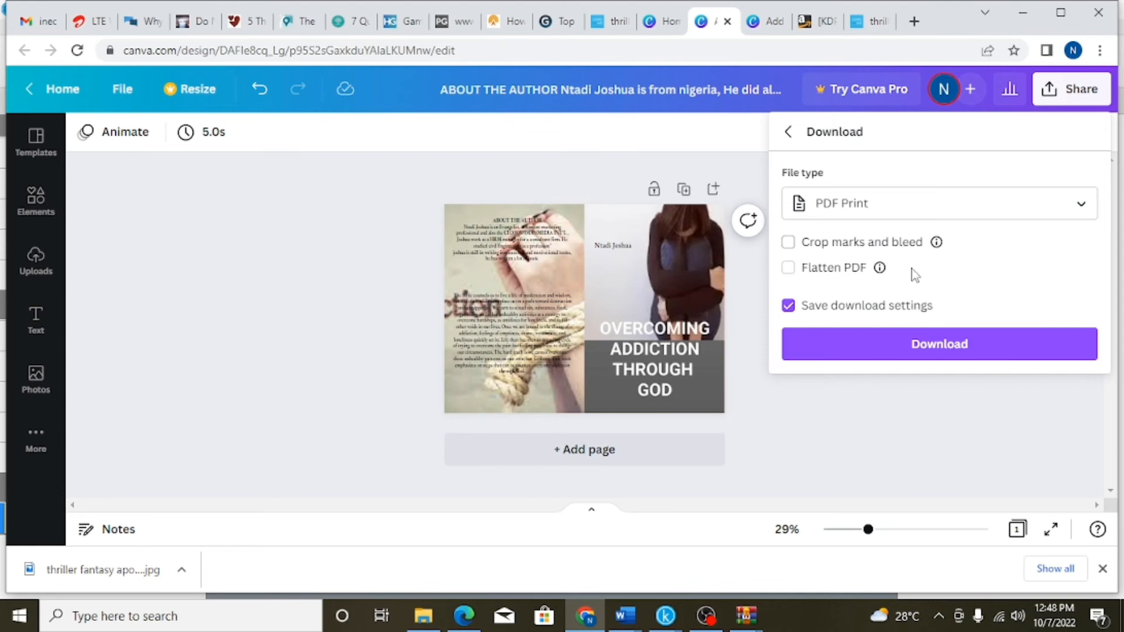
click(930, 347)
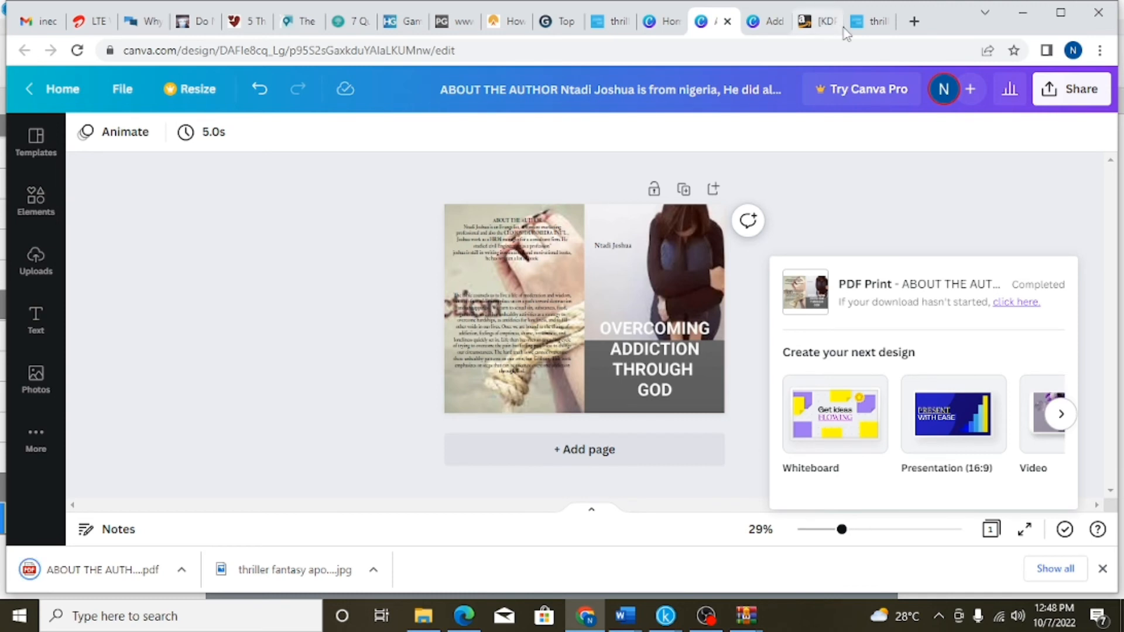
Switch to the KDP paperback content page and upload today's "ABOUT THE AUTHOR" PDF from Downloads as the book cover
click(823, 23)
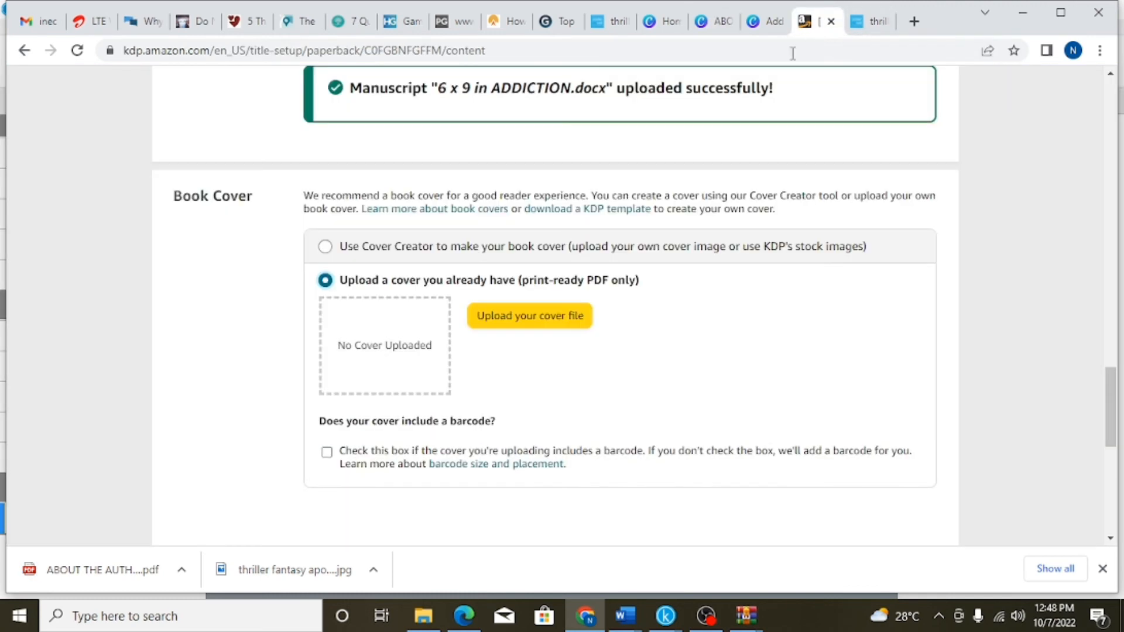
click(534, 321)
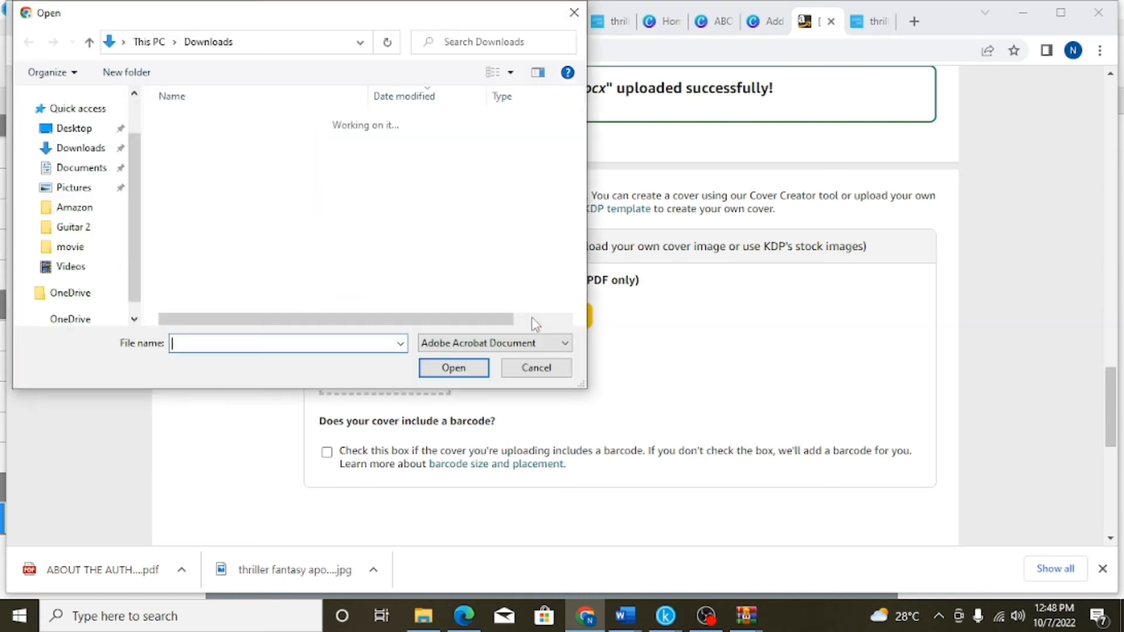
click(259, 146)
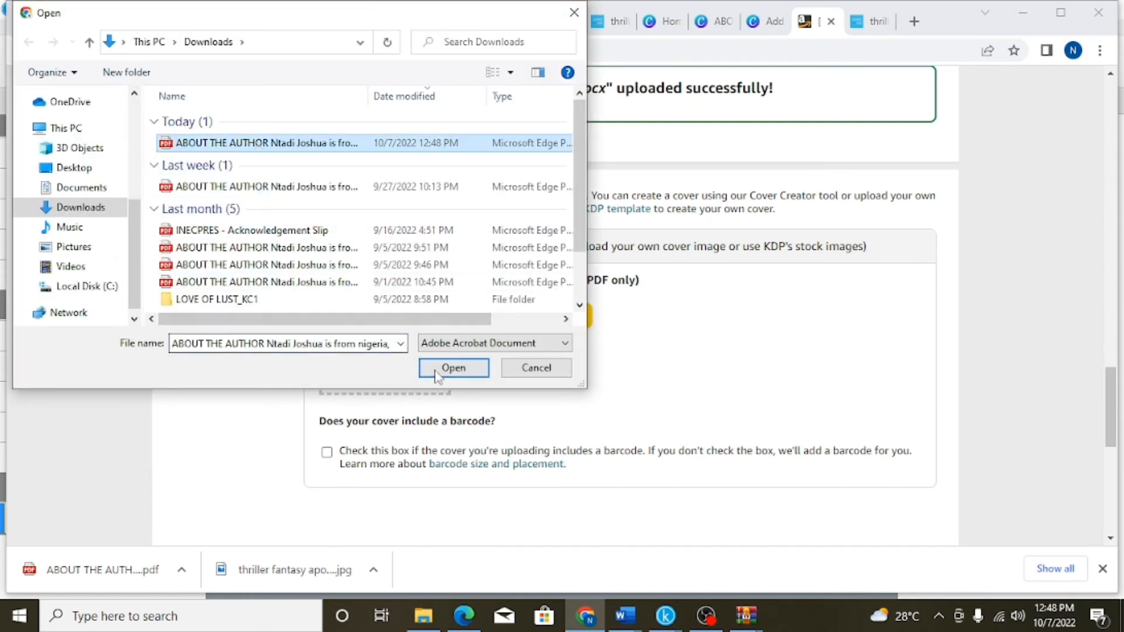
click(454, 368)
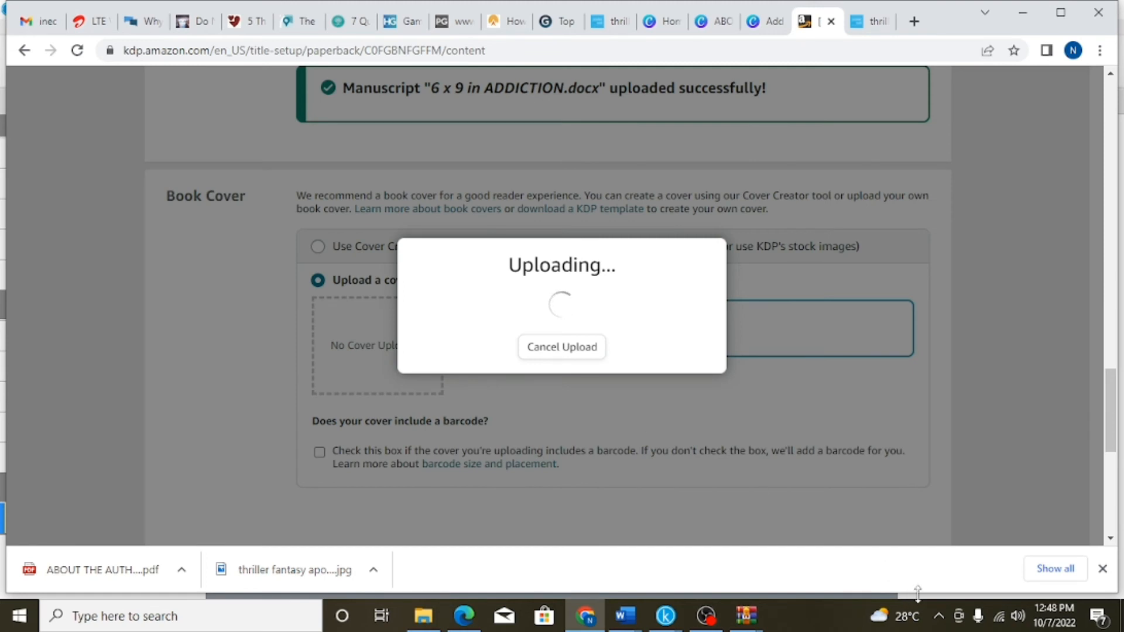
click(945, 616)
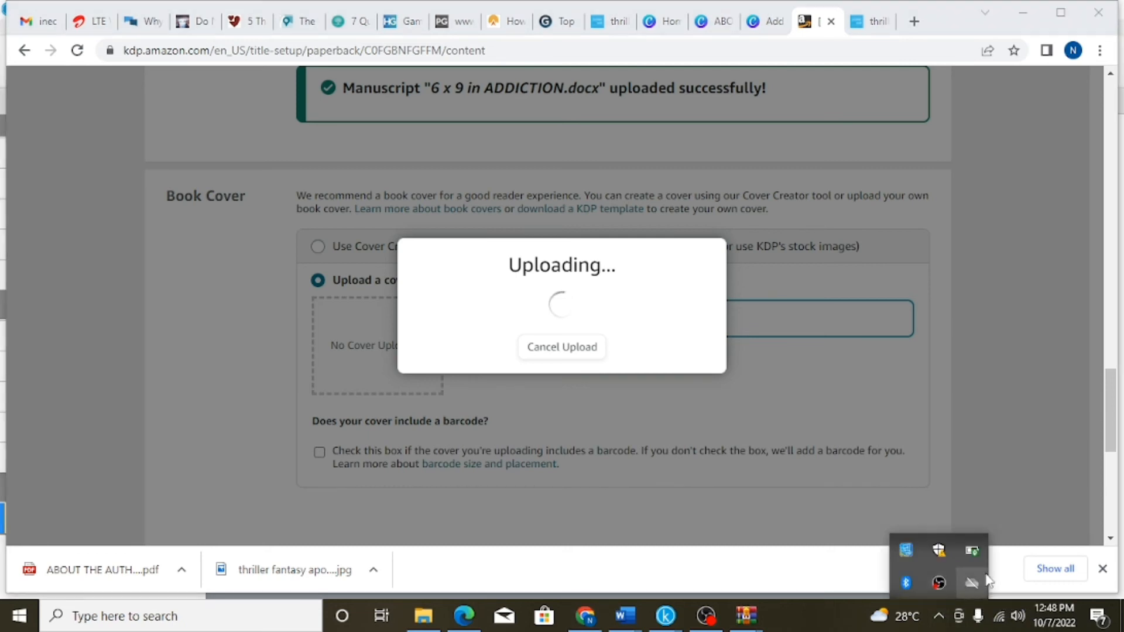
click(999, 459)
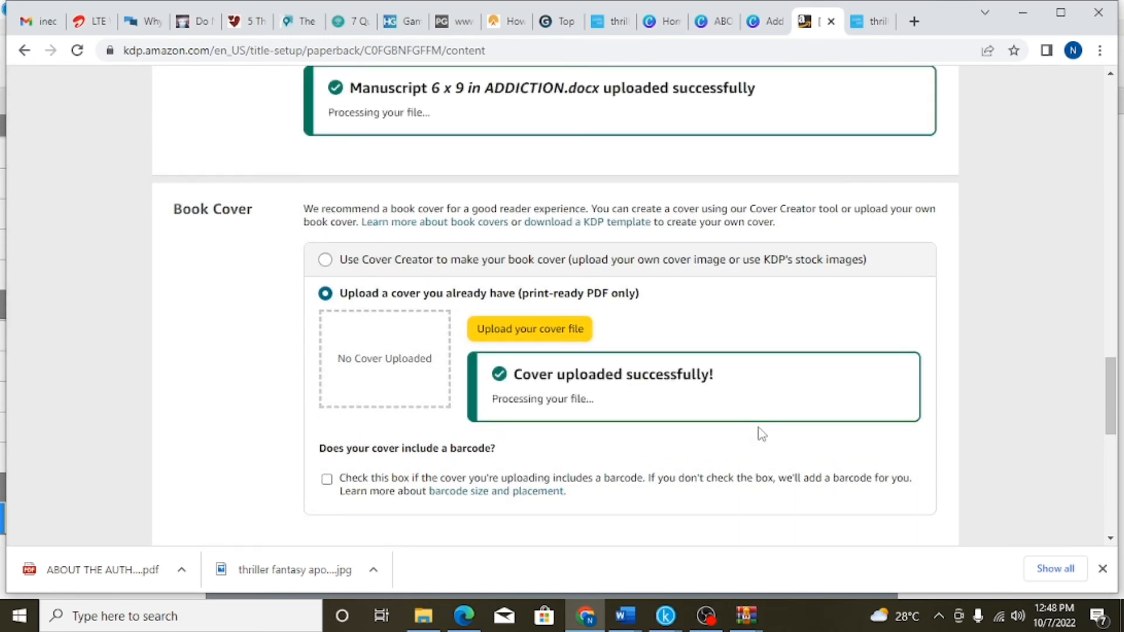
Launch the KDP book previewer for the uploaded manuscript and cover, continuing despite the small browser window
scroll(748, 409, down, 3)
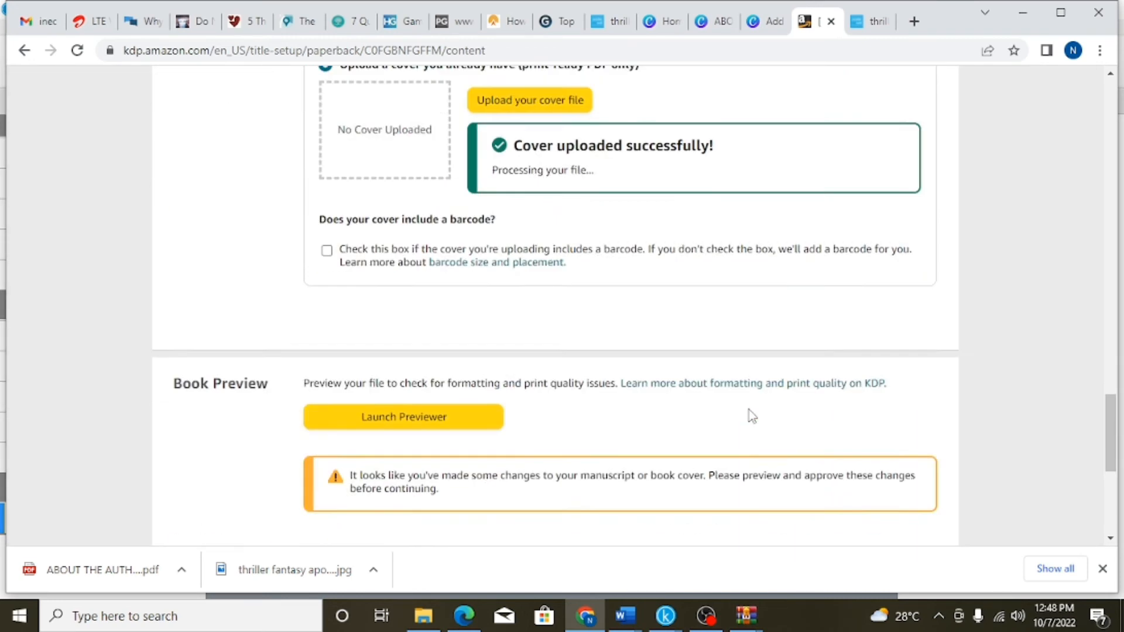
scroll(748, 409, up, 3)
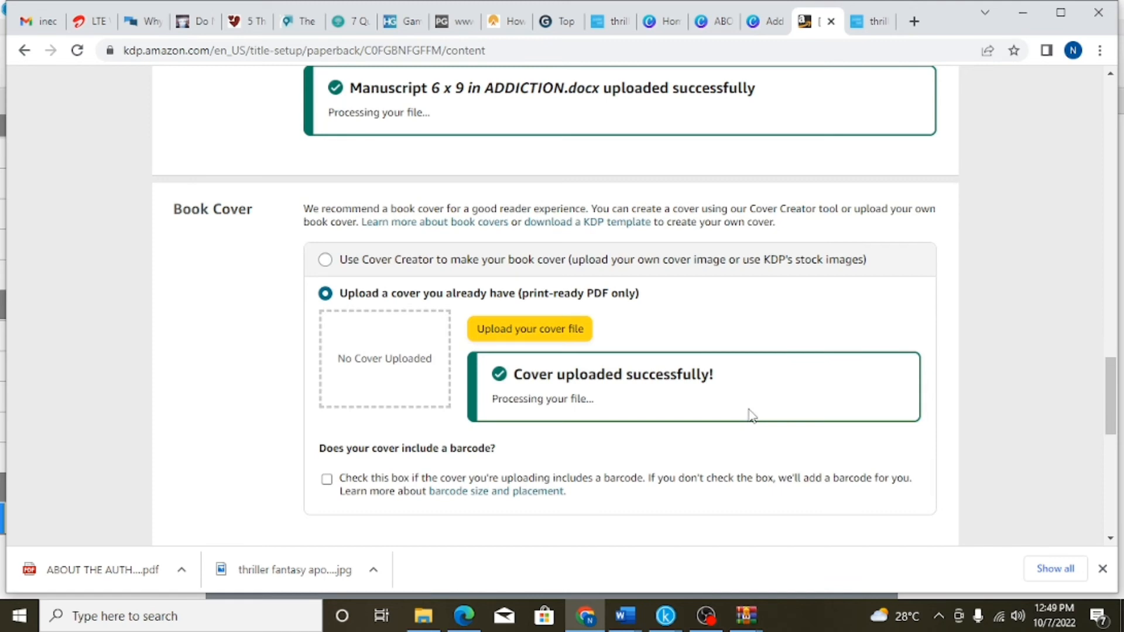
scroll(752, 416, down, 1)
scroll(751, 417, down, 2)
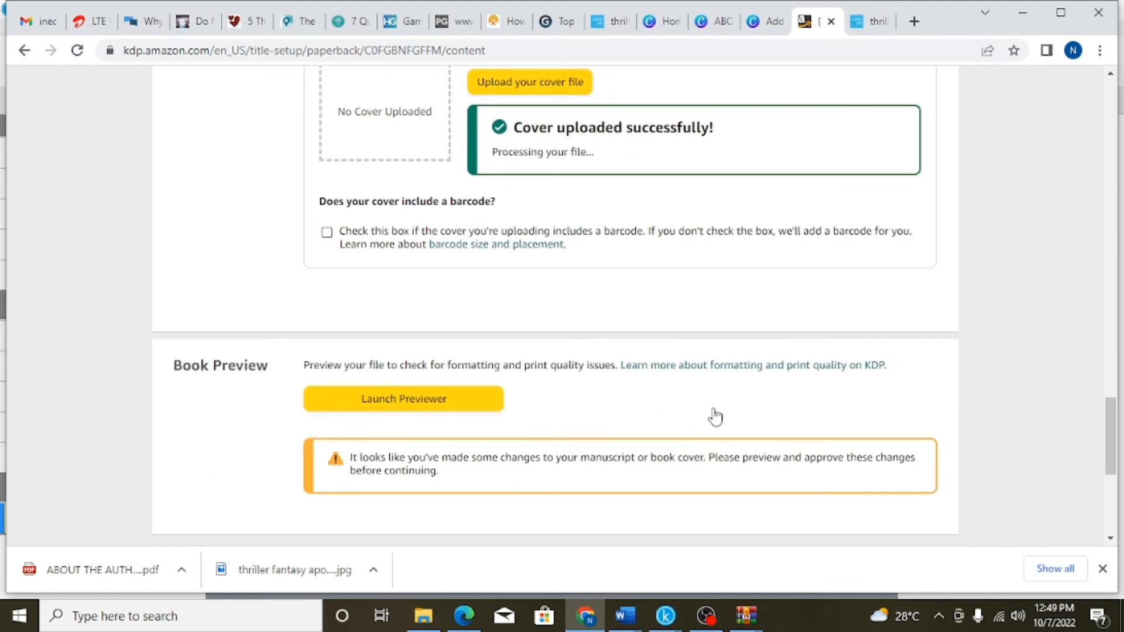
click(369, 397)
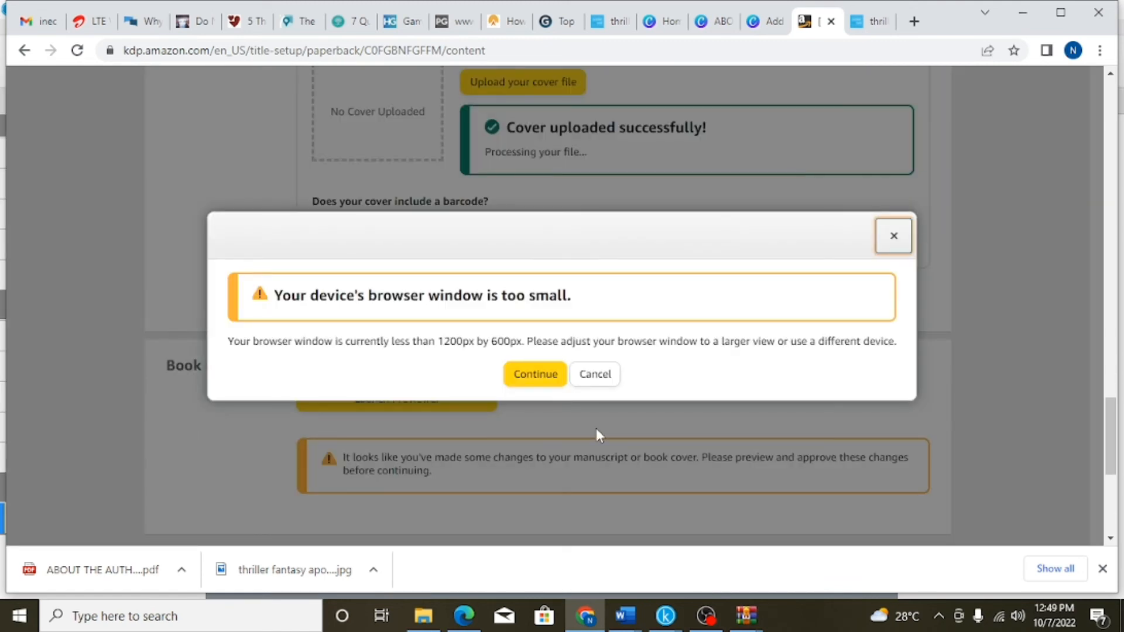
click(550, 385)
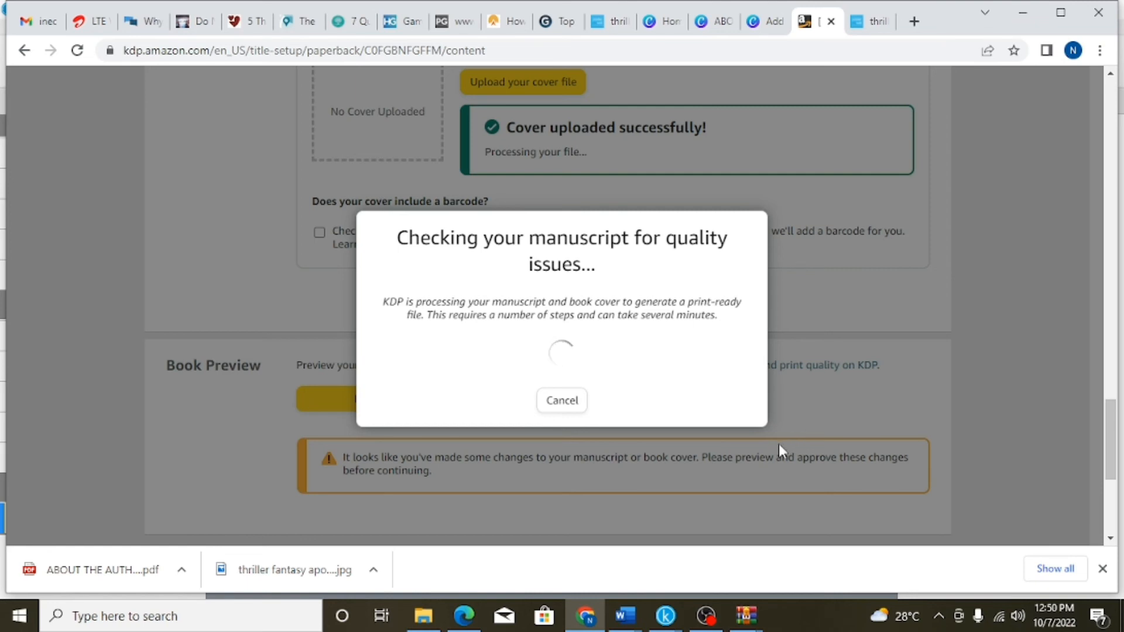
Close all the open WinRAR windows of the paperback manuscript and cover template archives
mouse_move(742, 618)
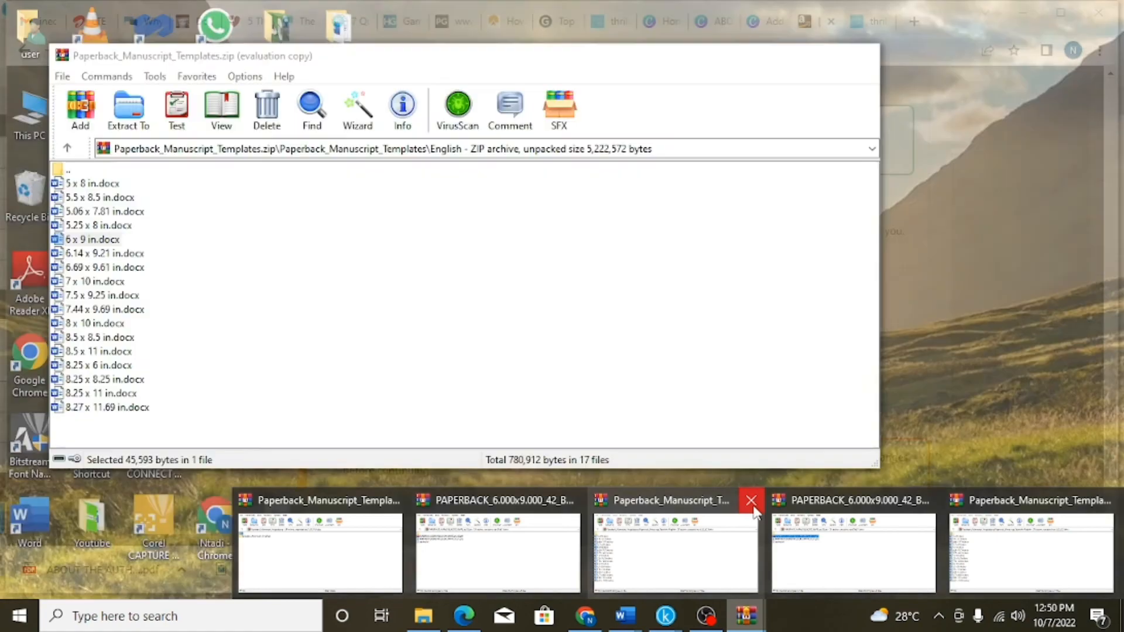
click(752, 504)
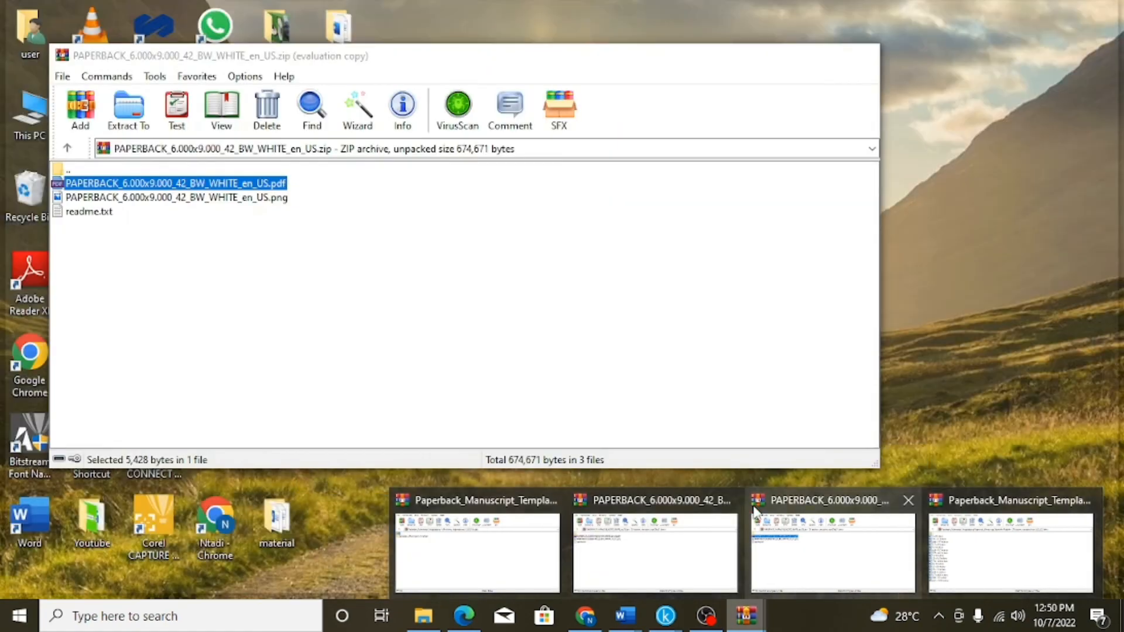
click(731, 501)
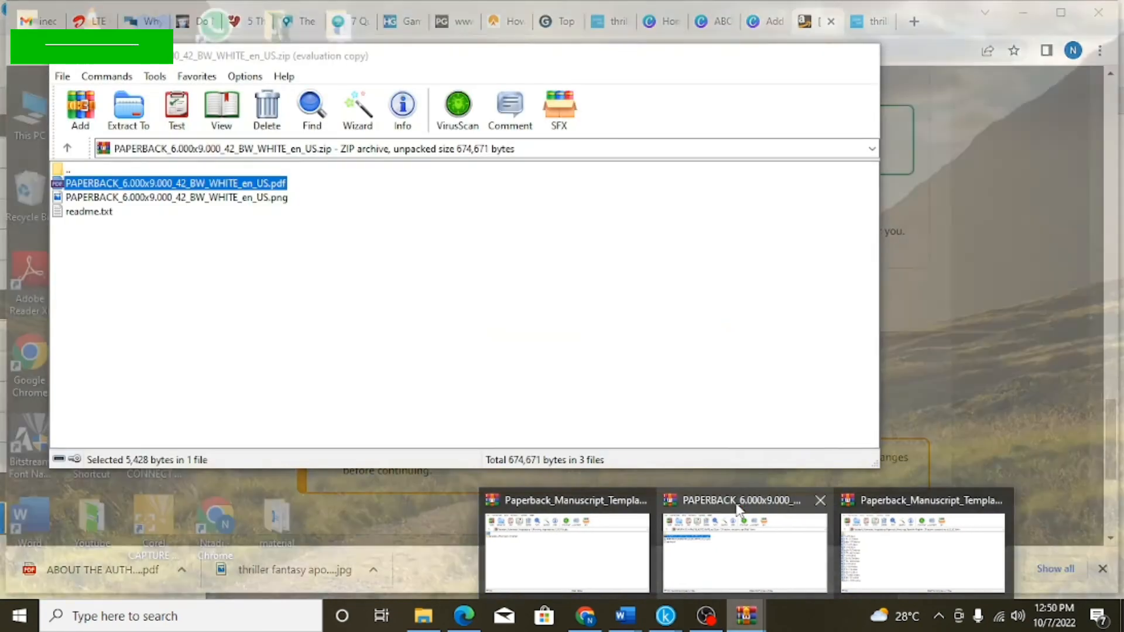
click(816, 502)
click(727, 501)
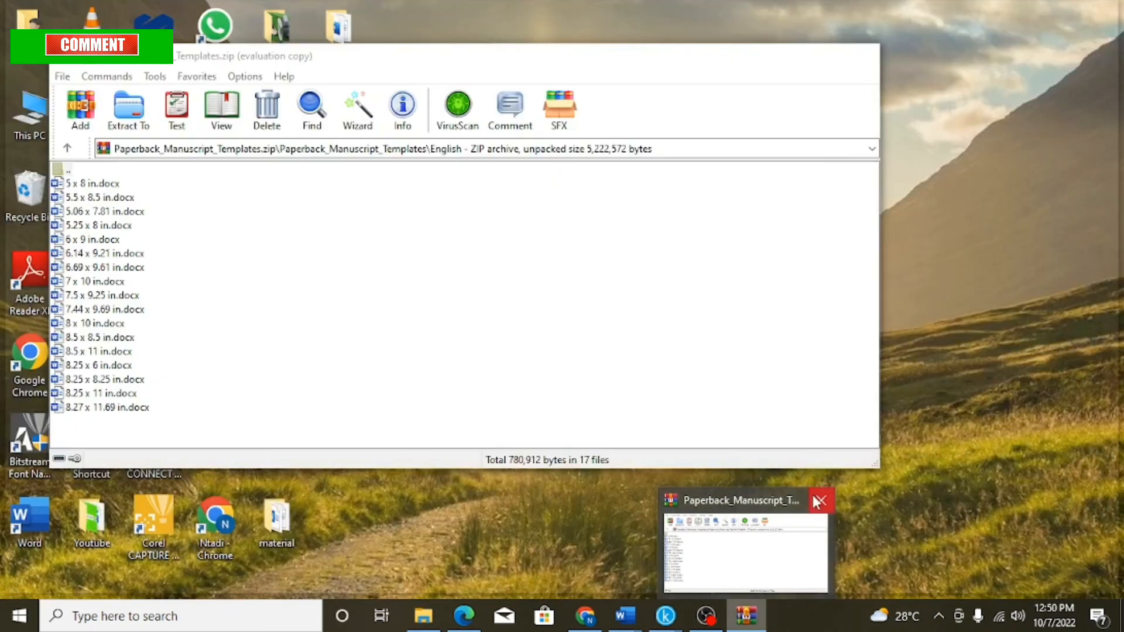
click(817, 501)
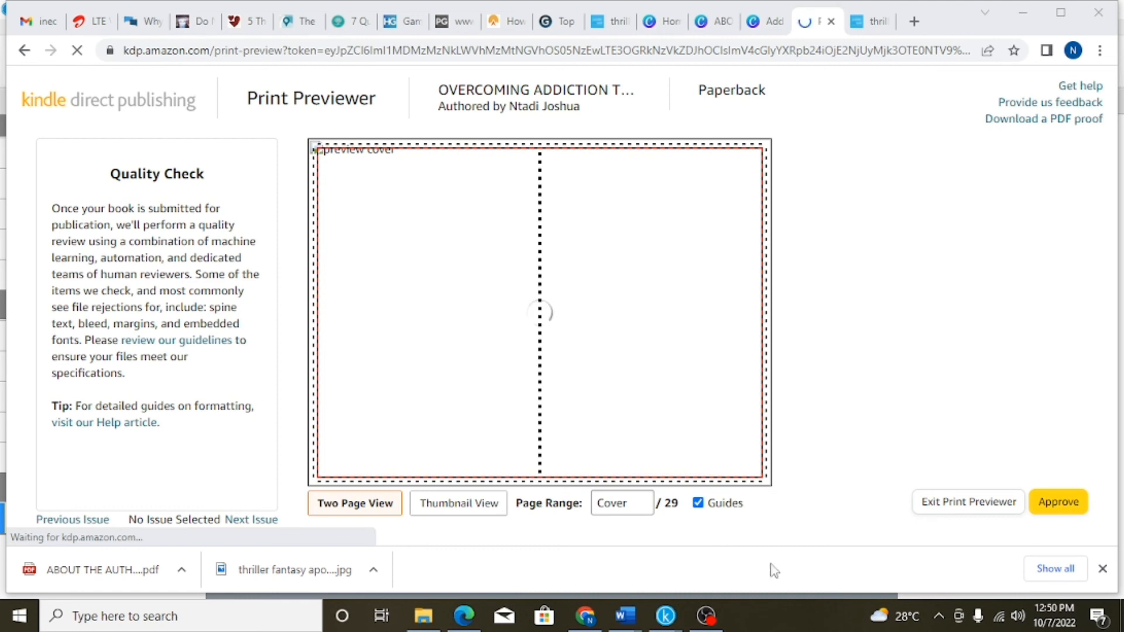
Close both PosterMyWall browser tabs holding the front-cover design
mouse_move(729, 259)
mouse_move(673, 242)
click(625, 22)
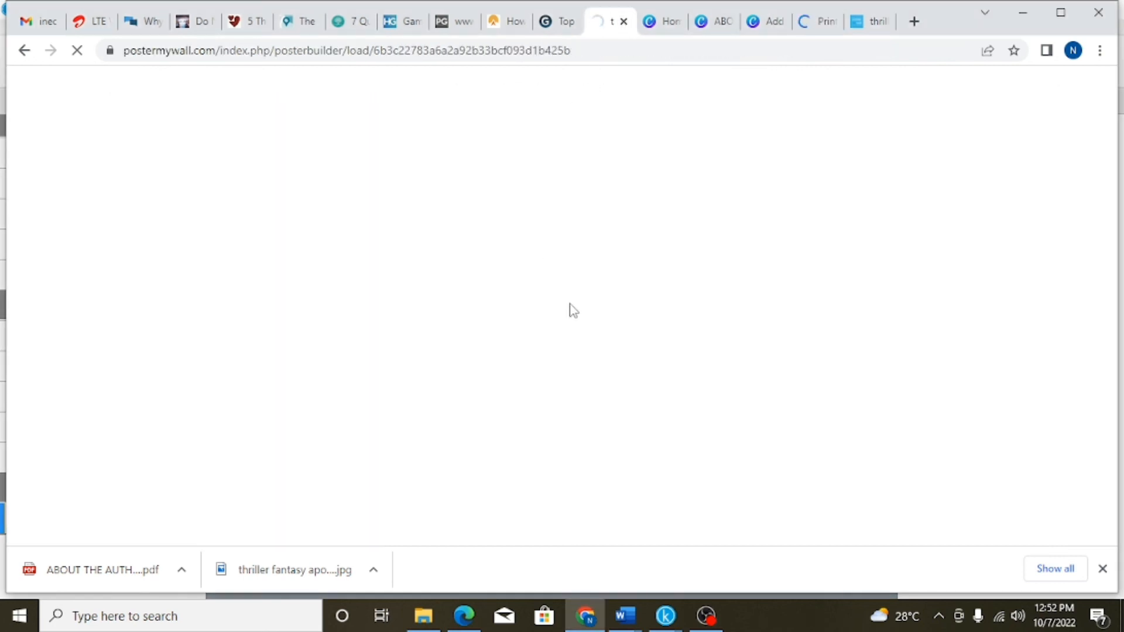
click(869, 23)
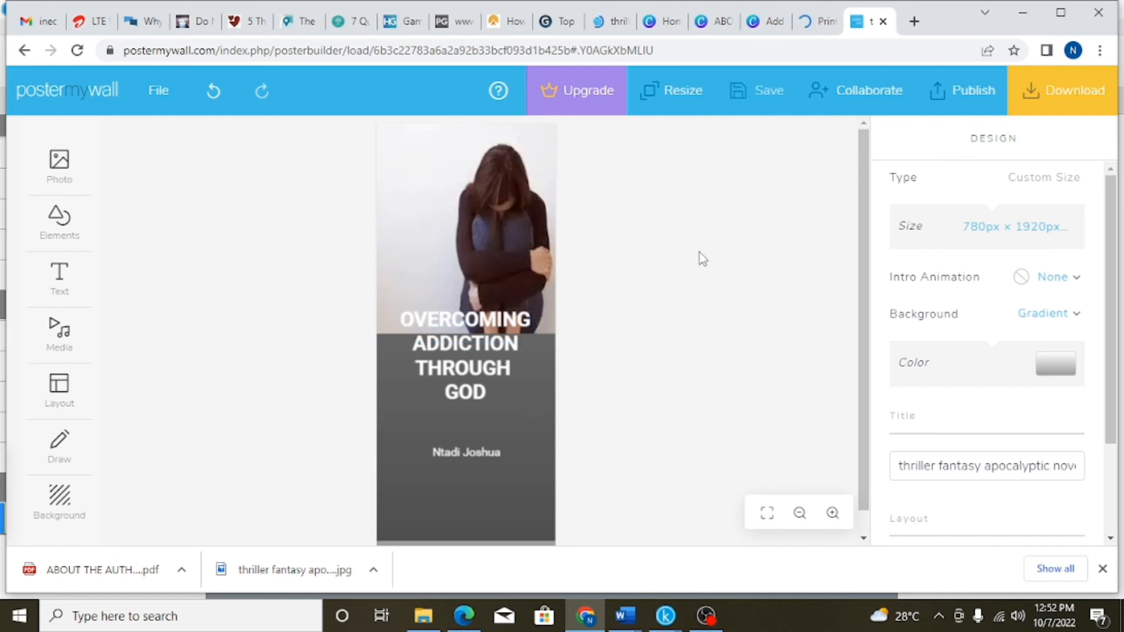
click(882, 21)
click(651, 21)
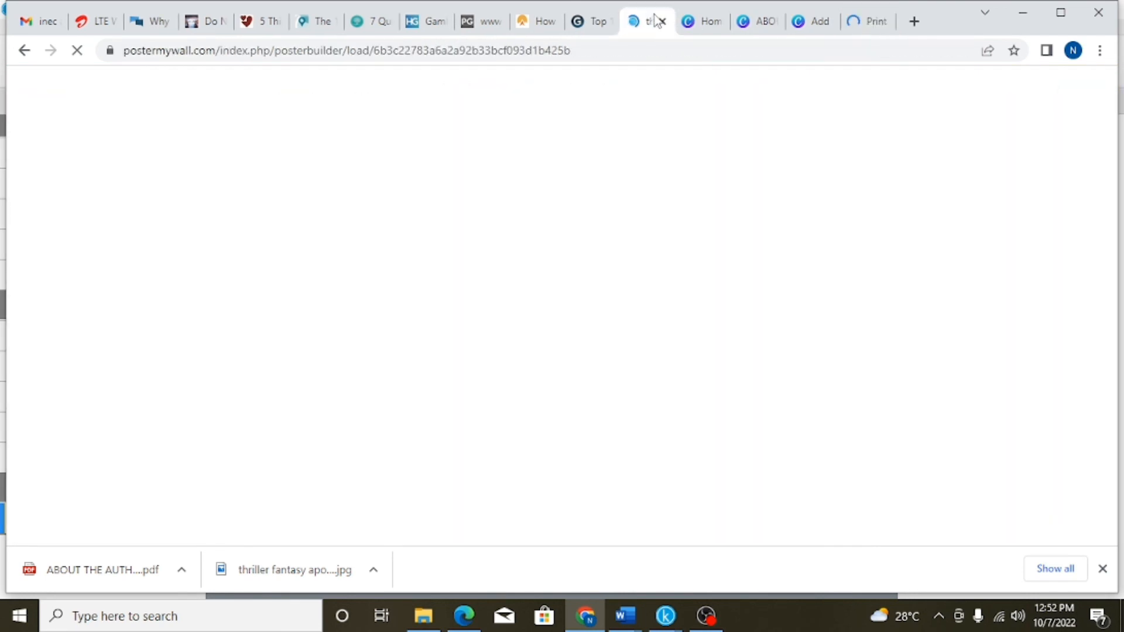
click(662, 22)
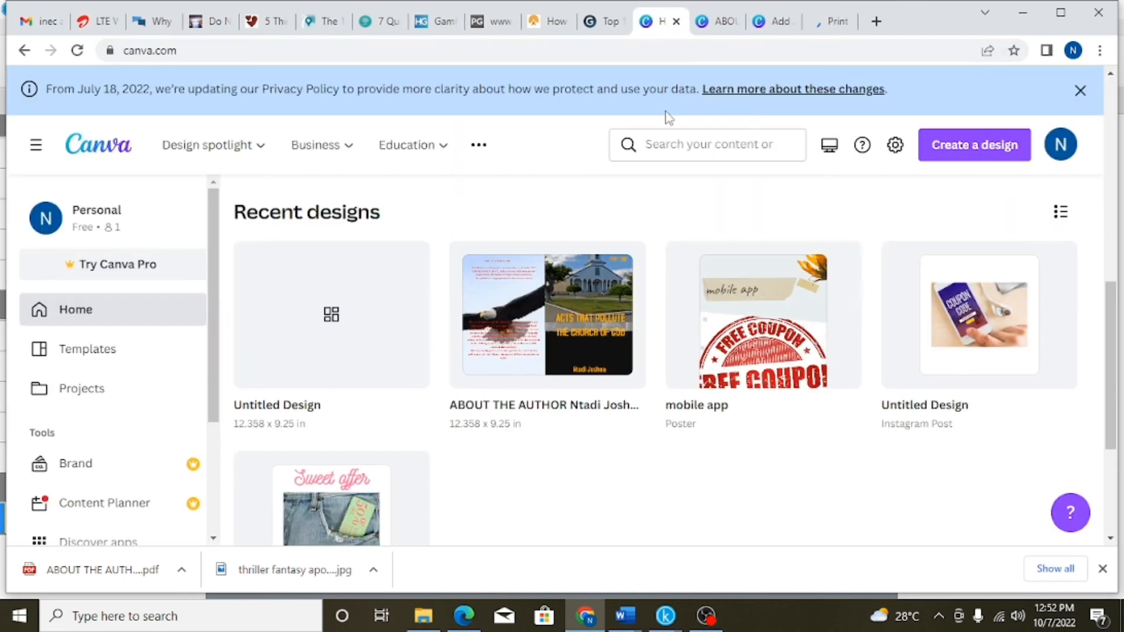
Close the browser tab of the duplicate Canva cover design, leaving the site without waiting for its changes to save
click(870, 23)
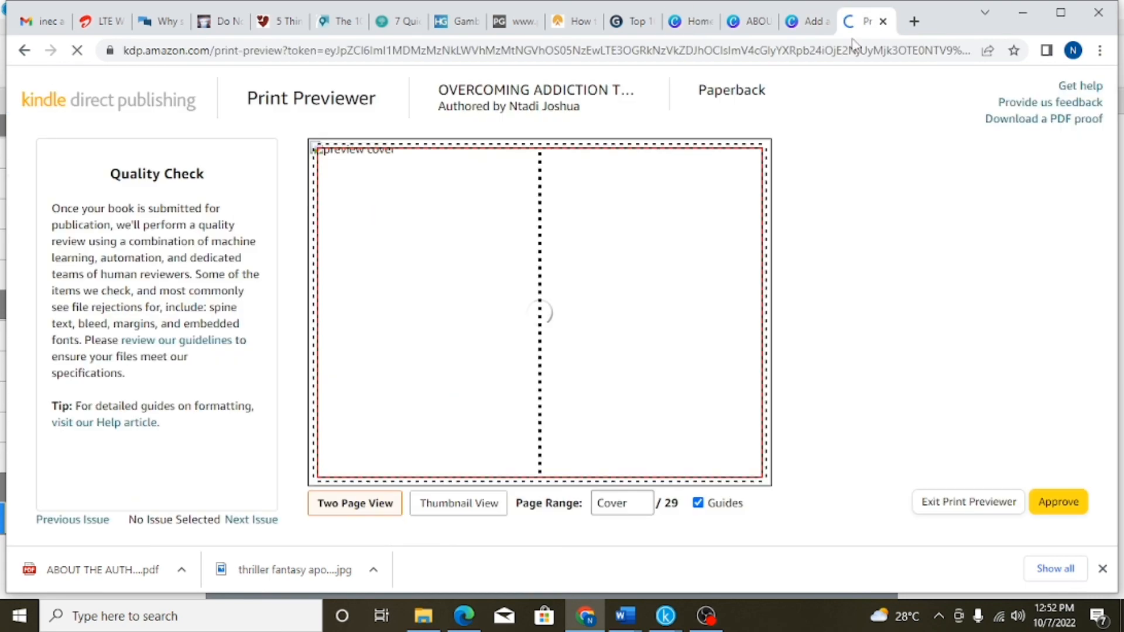
click(759, 24)
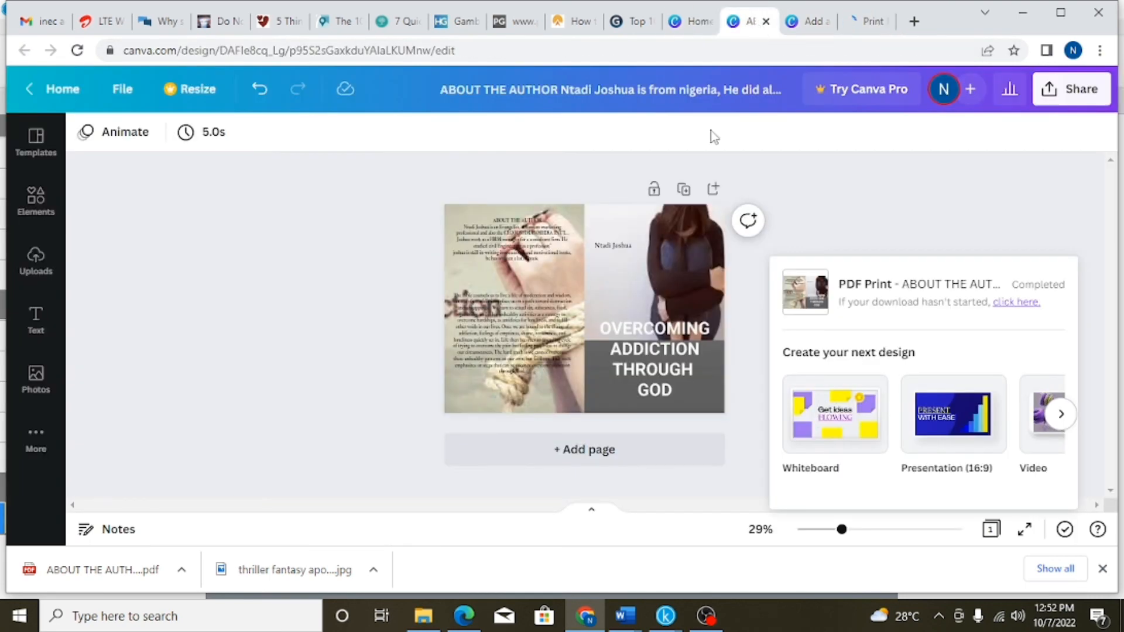
click(810, 25)
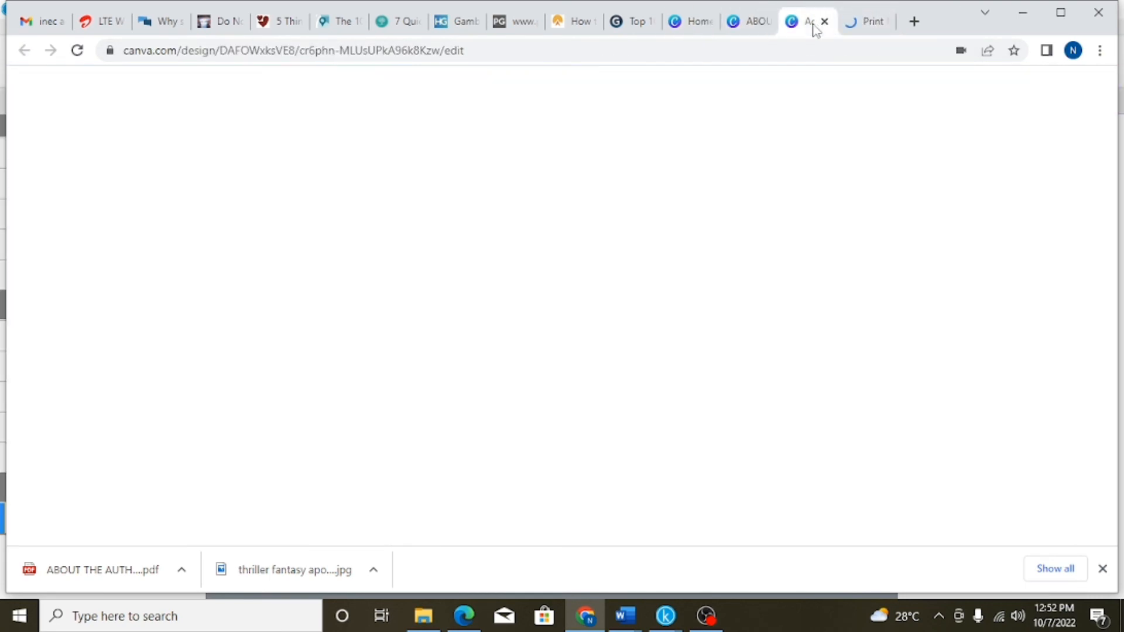
click(825, 22)
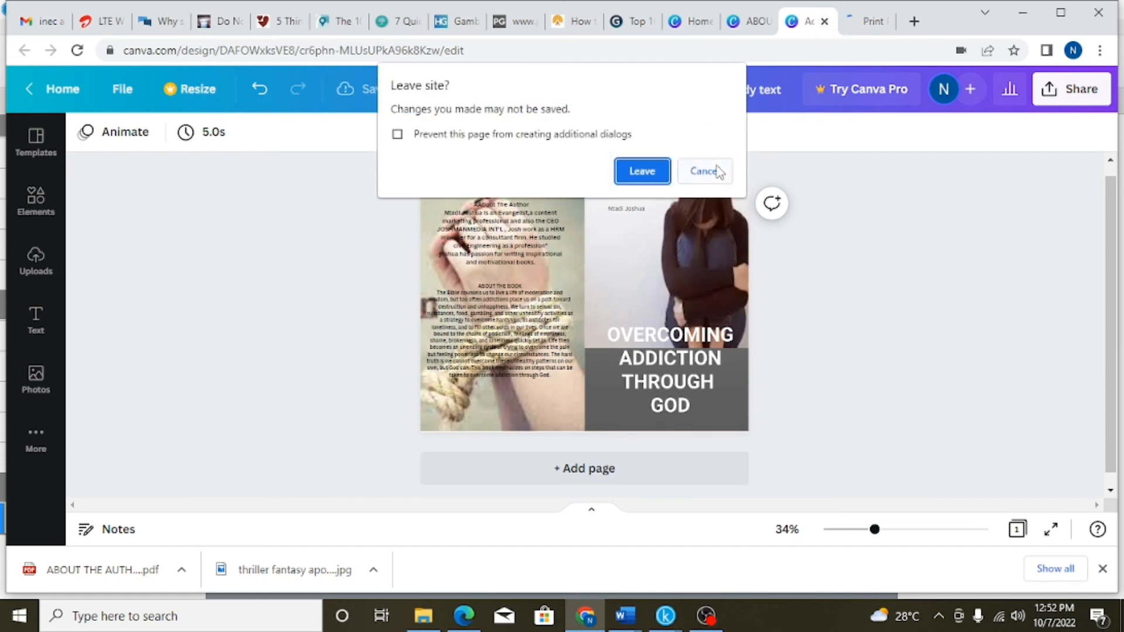
click(642, 171)
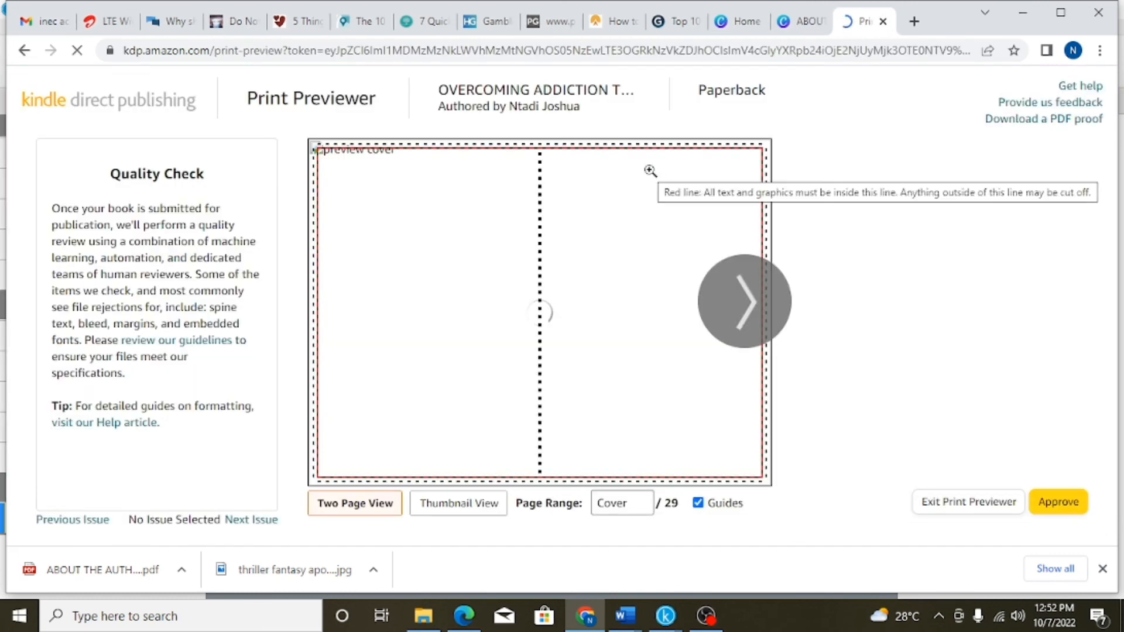
click(751, 27)
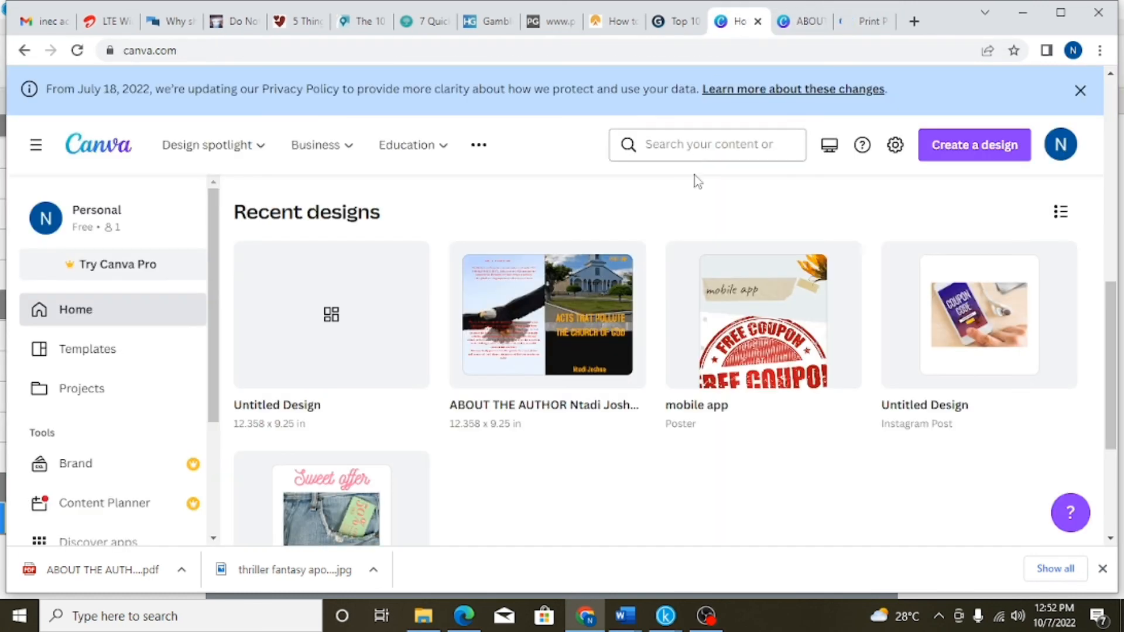
scroll(744, 325, down, 3)
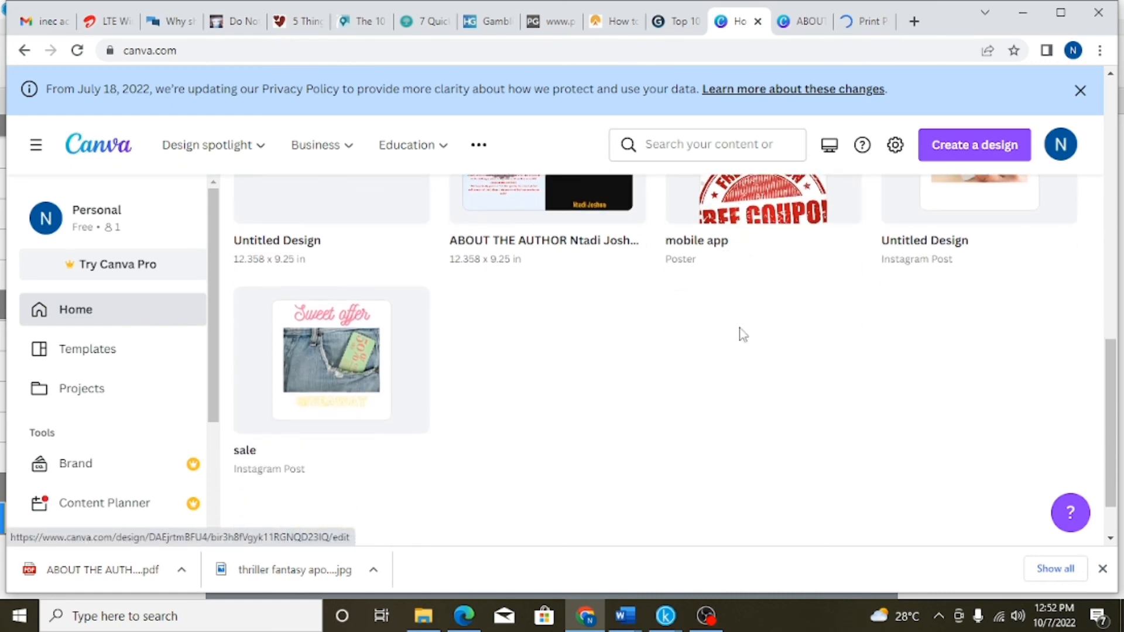
scroll(741, 332, up, 6)
scroll(741, 334, up, 5)
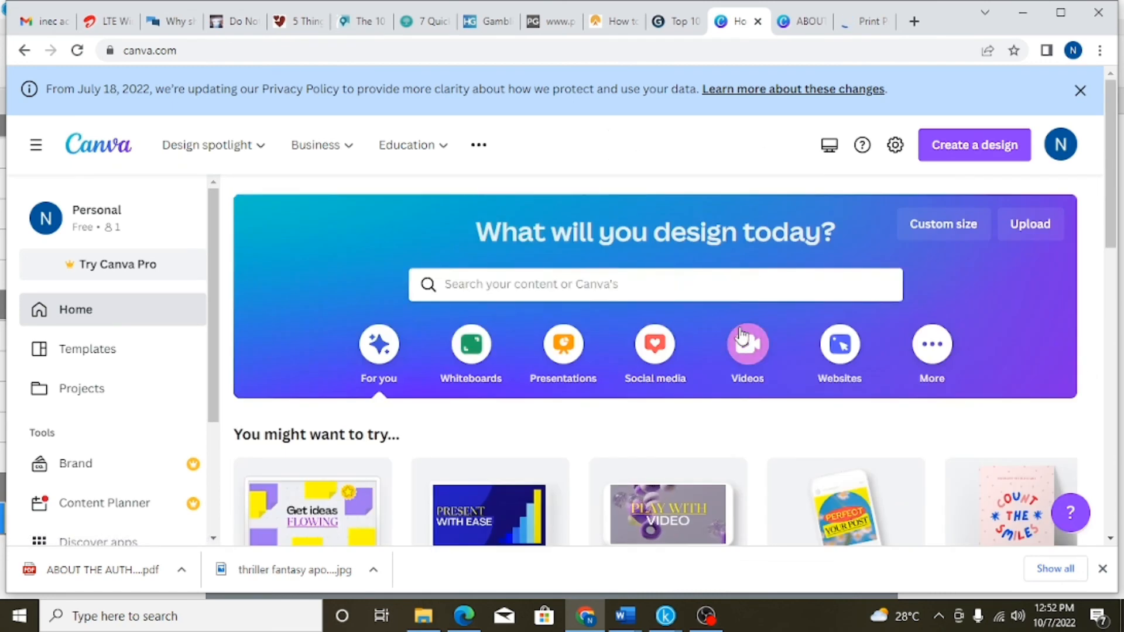
Approve the book in the KDP Print Previewer and save the paperback content to continue to the pricing page
click(861, 21)
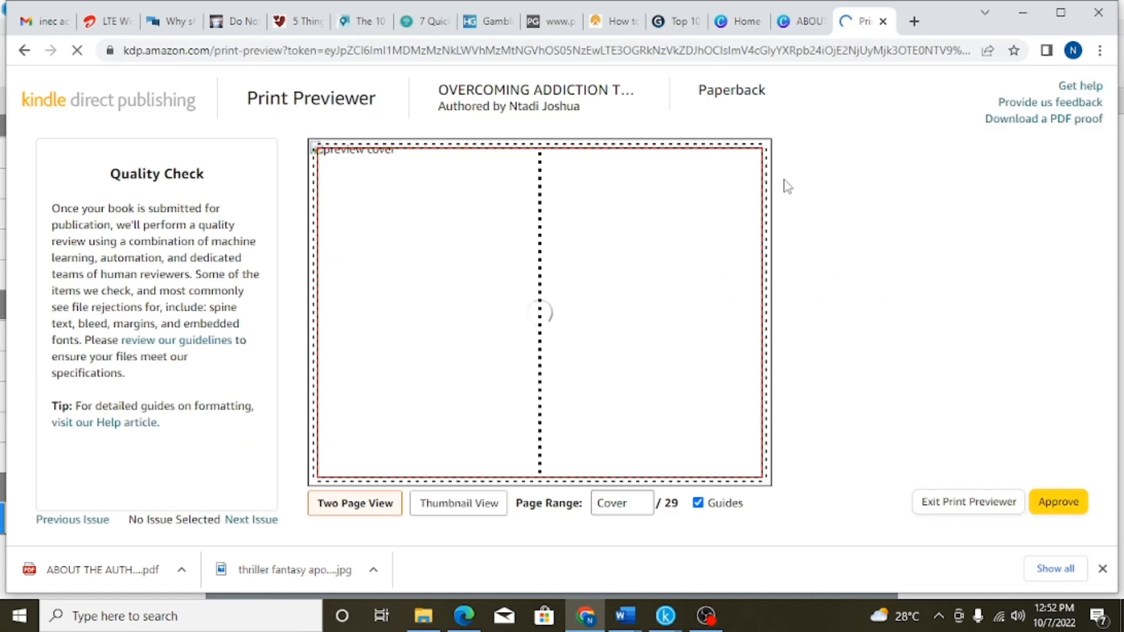
click(1045, 502)
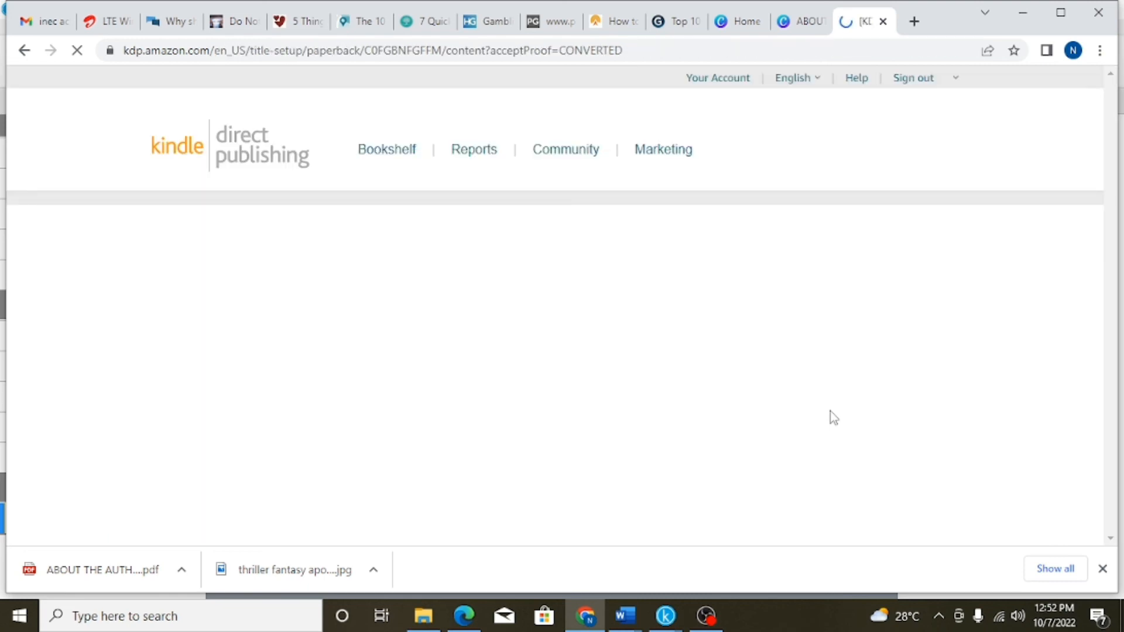
scroll(815, 377, down, 6)
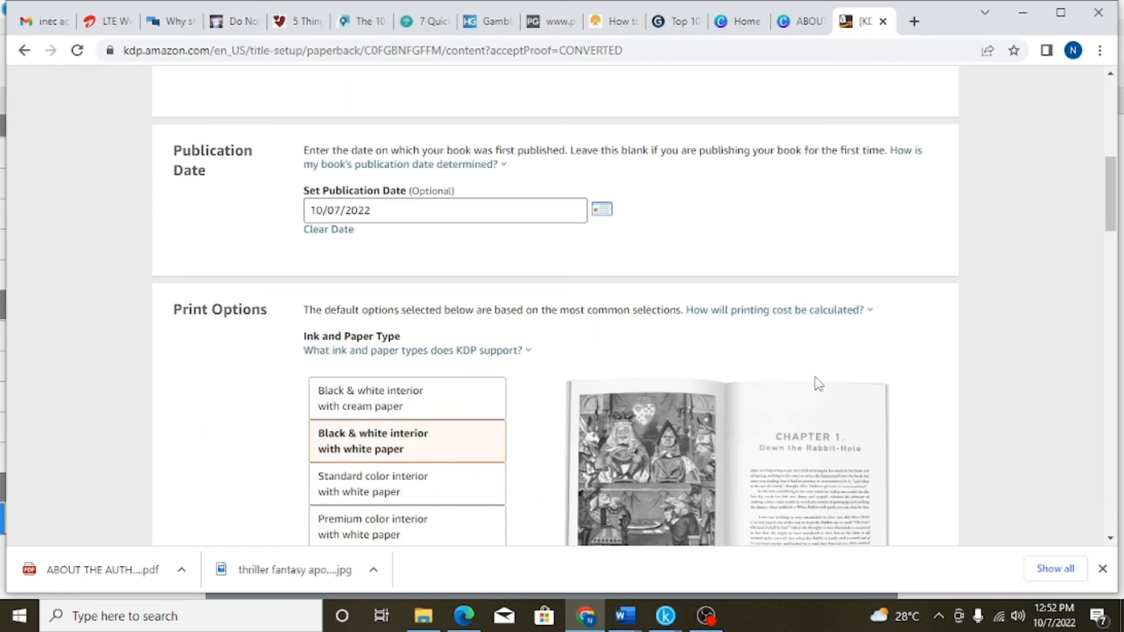
scroll(818, 384, down, 20)
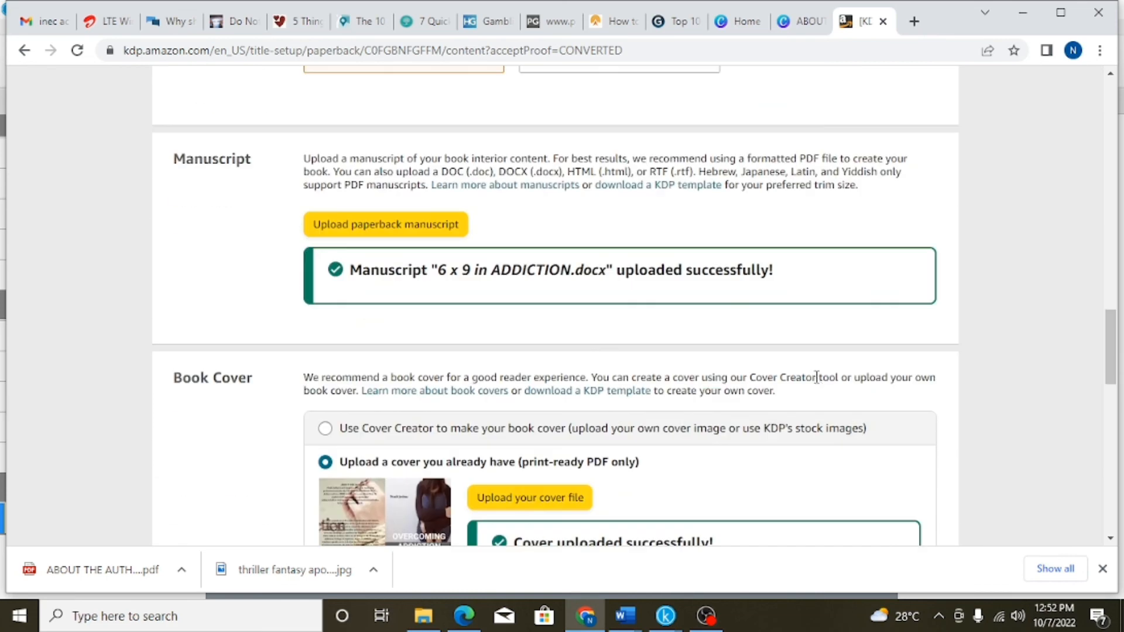
scroll(818, 383, up, 3)
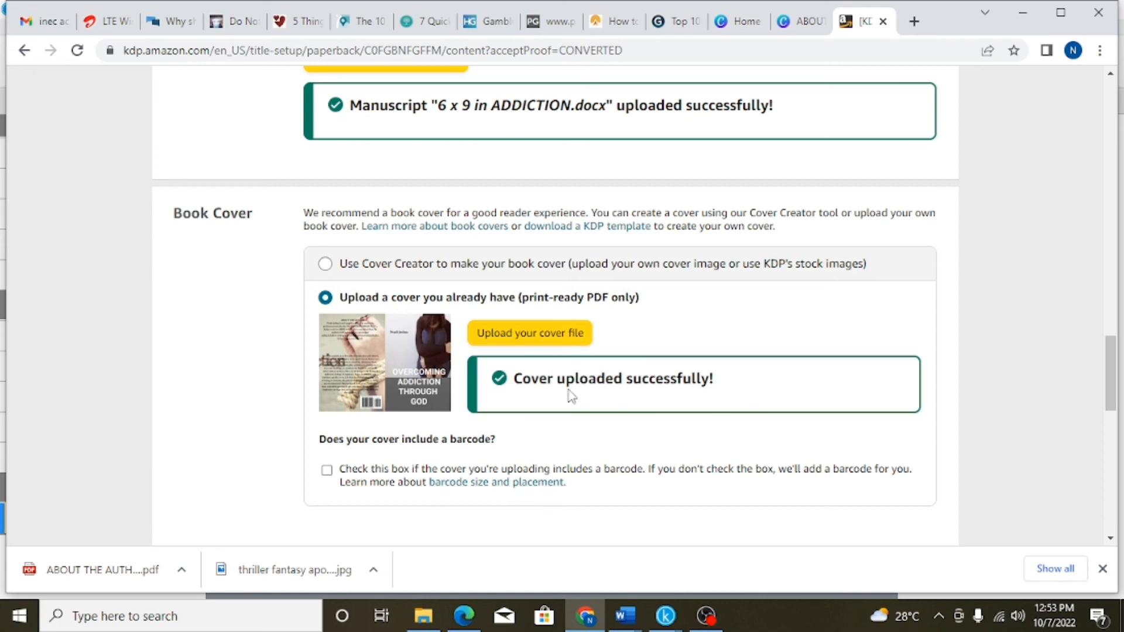
scroll(668, 380, down, 5)
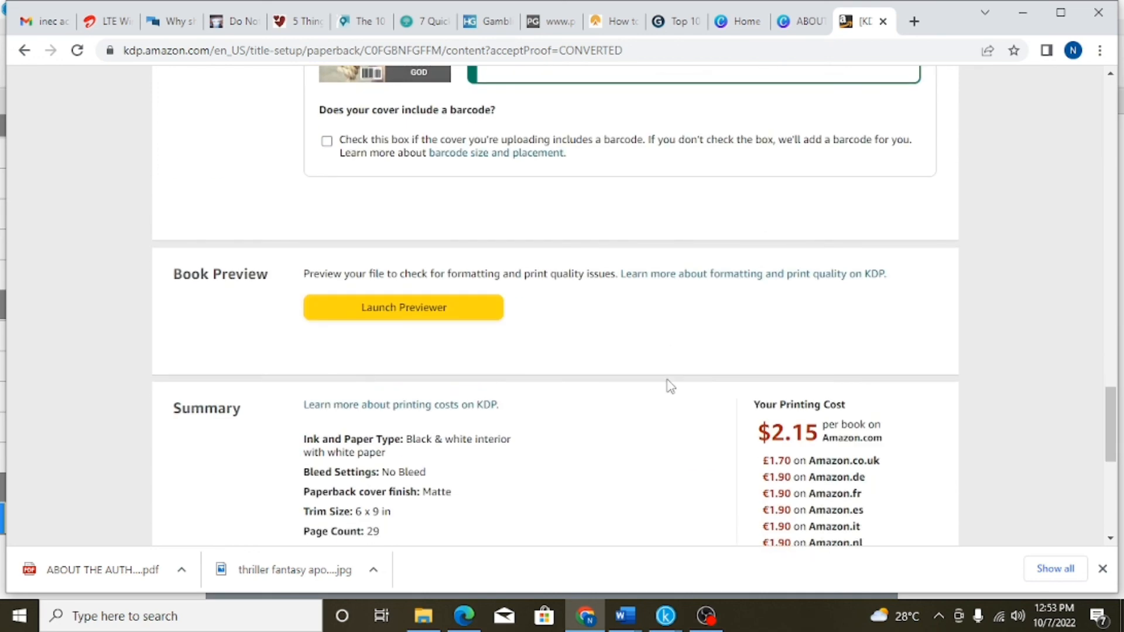
scroll(668, 387, down, 6)
scroll(665, 384, up, 5)
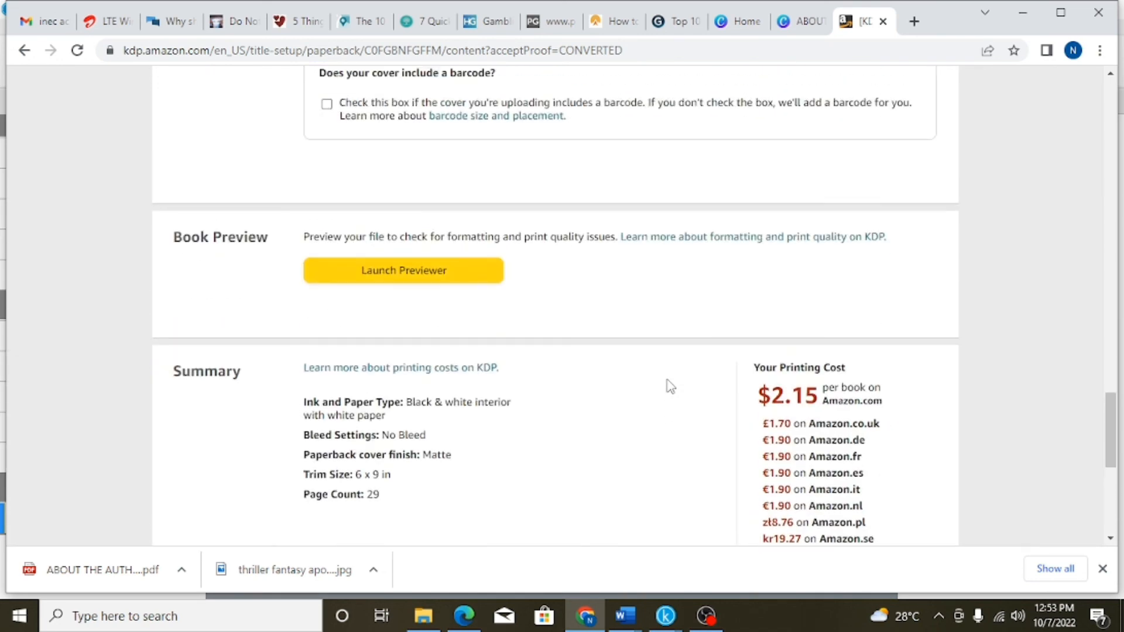
scroll(409, 444, down, 5)
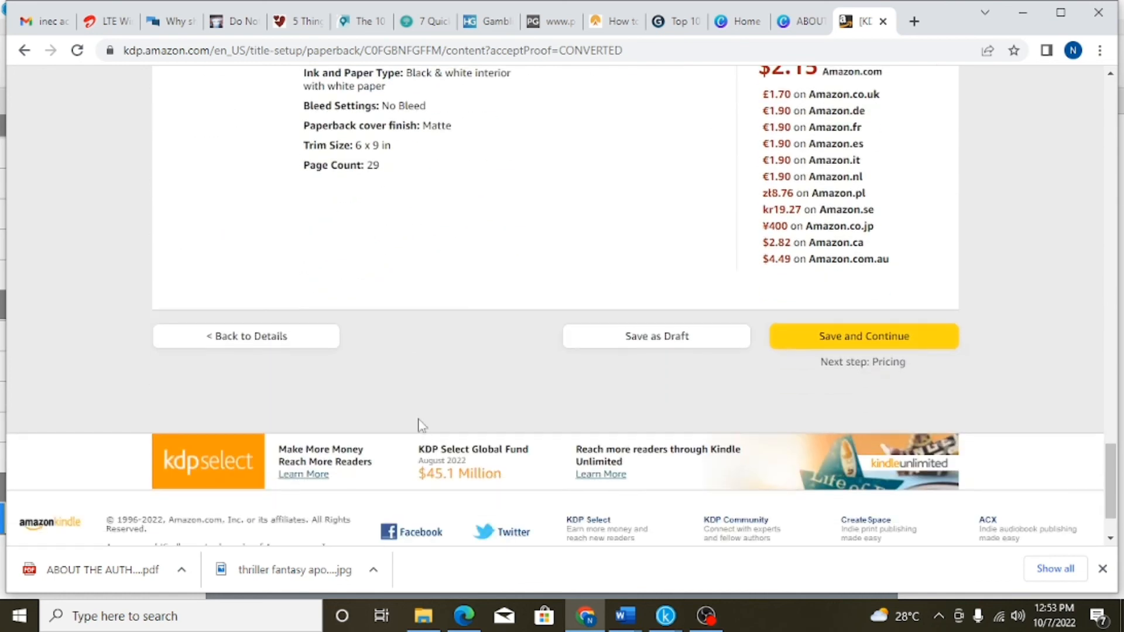
click(883, 338)
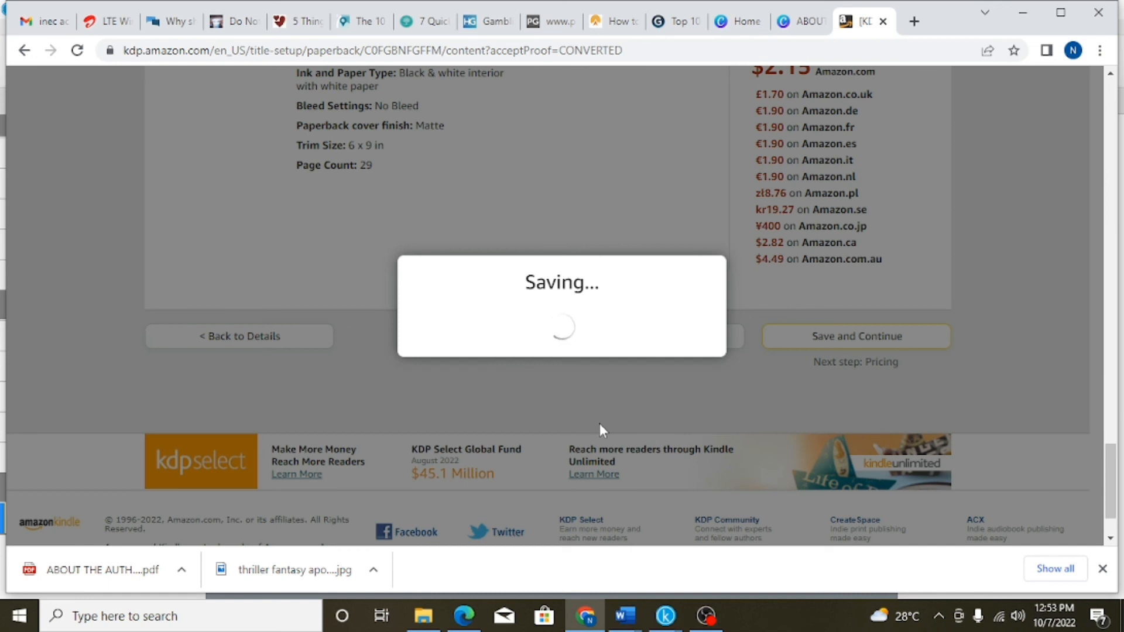
click(1103, 569)
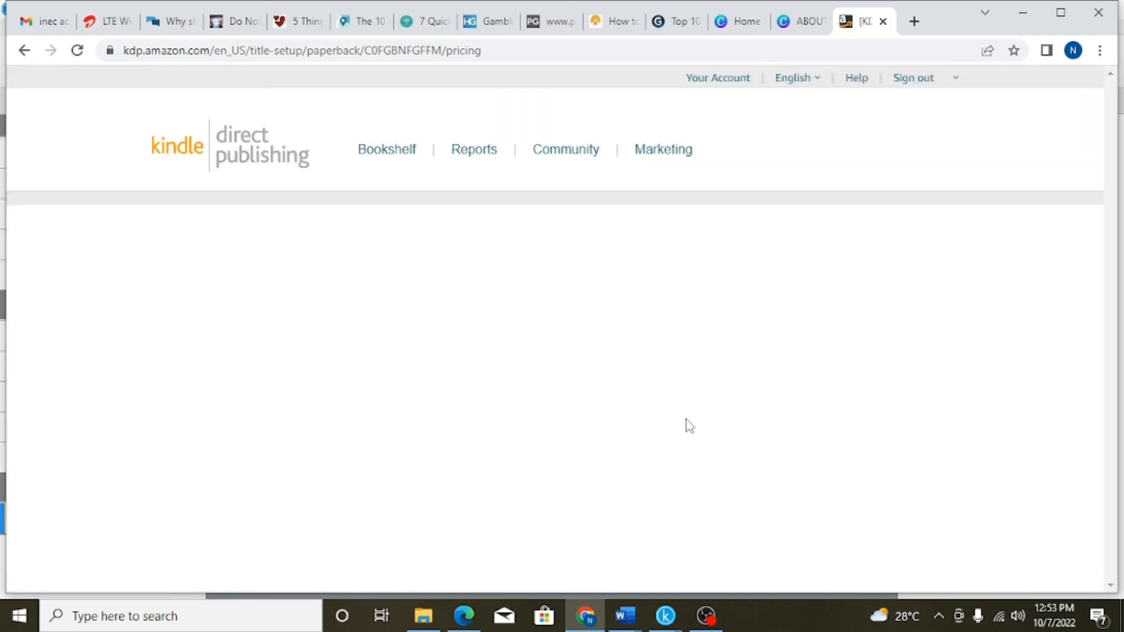
Set the paperback's Amazon.com list price to 15.99 USD
scroll(644, 424, down, 3)
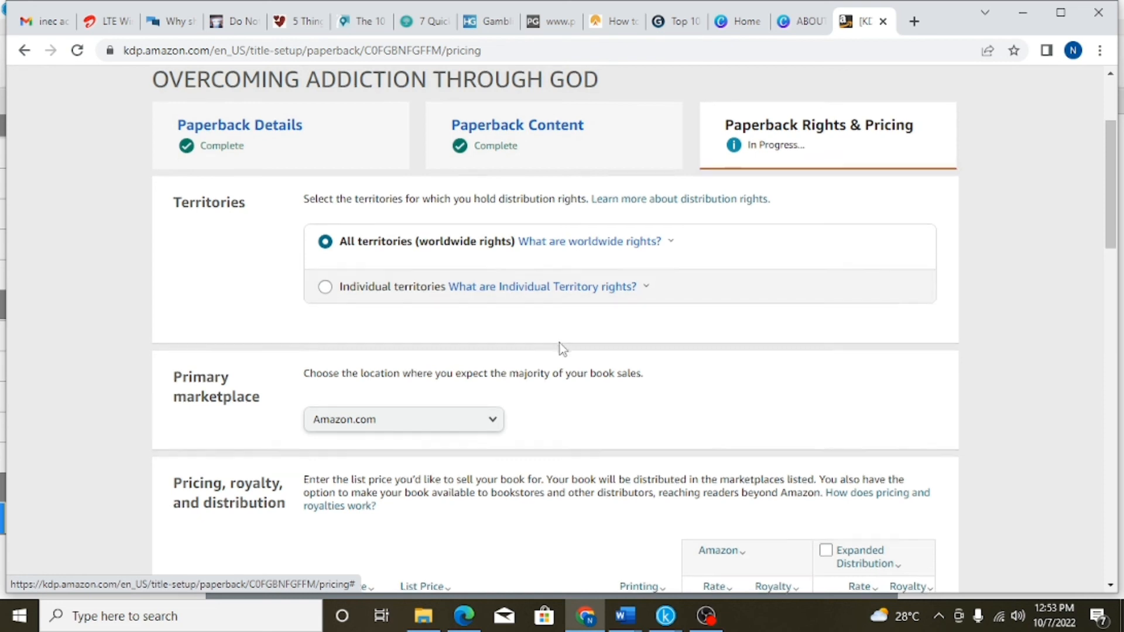
scroll(559, 346, down, 3)
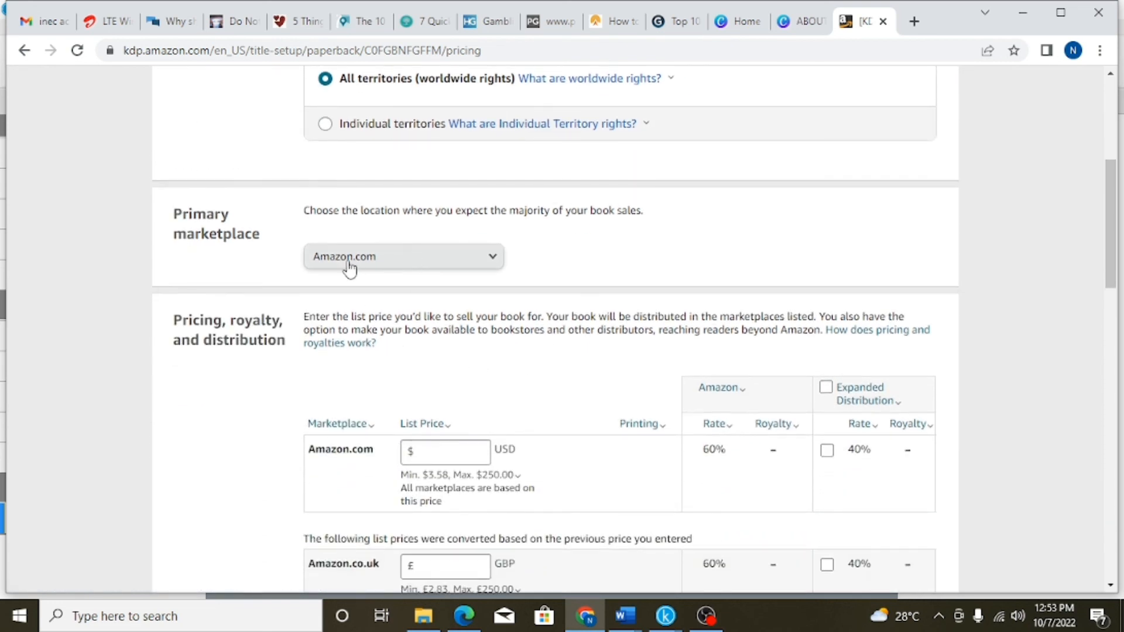
click(442, 454)
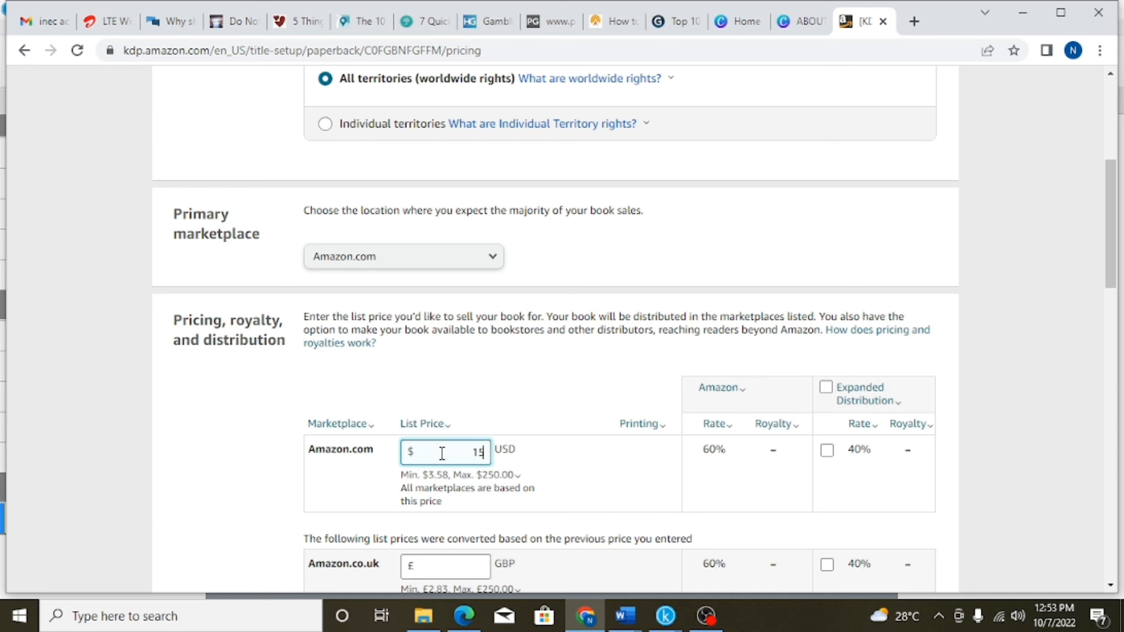
text(.0)
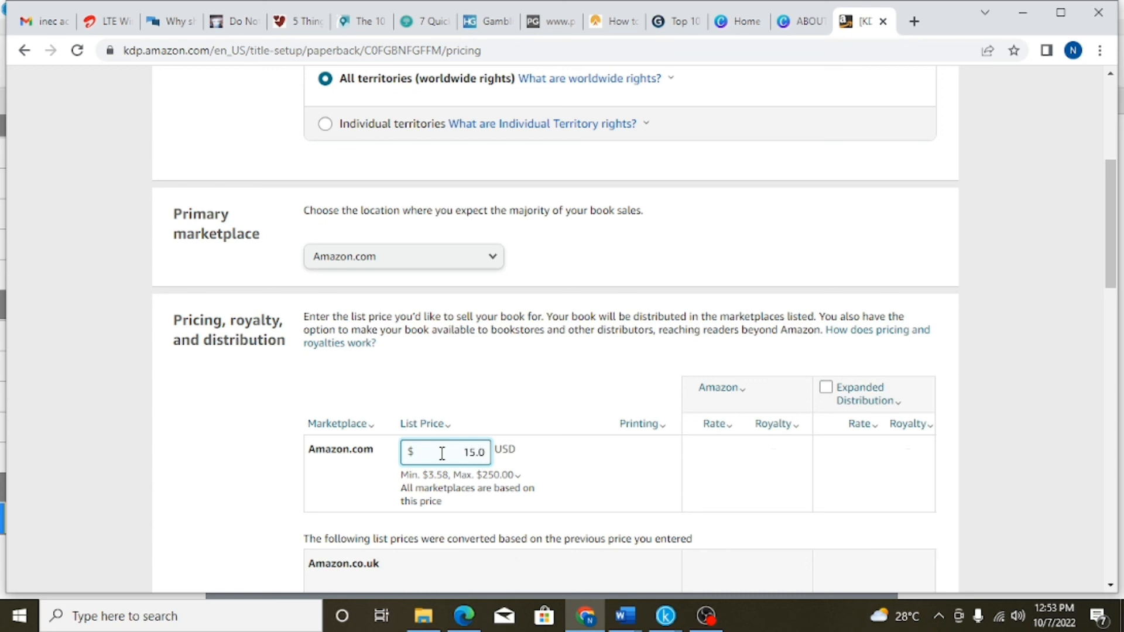
text(99)
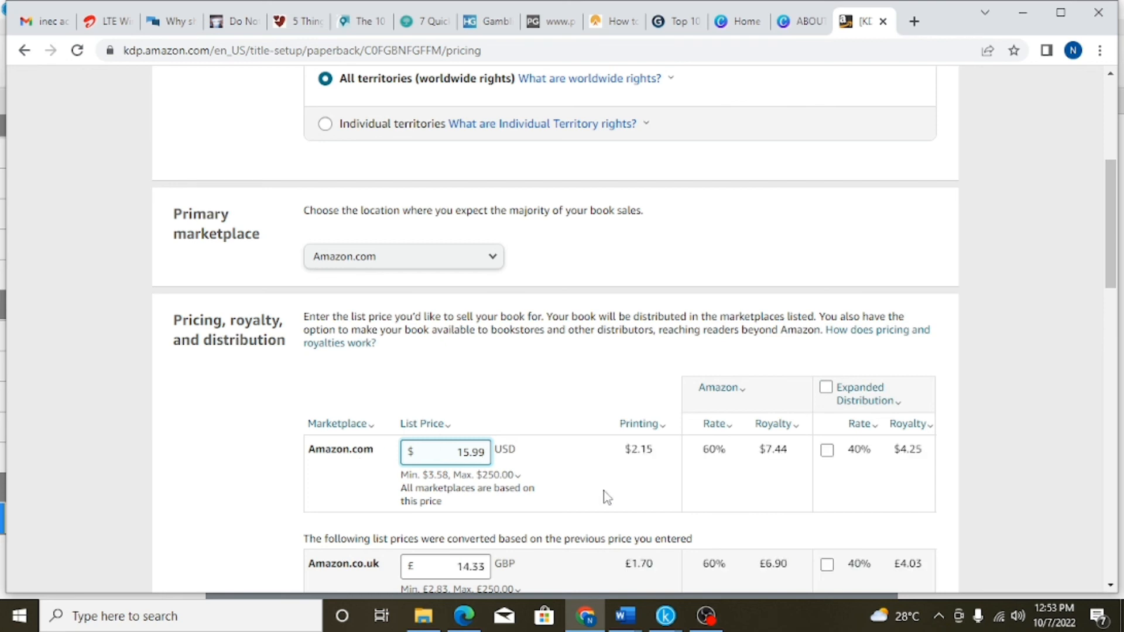
Publish the paperback book from the Rights & Pricing page and dismiss the submission confirmation
scroll(562, 467, down, 1)
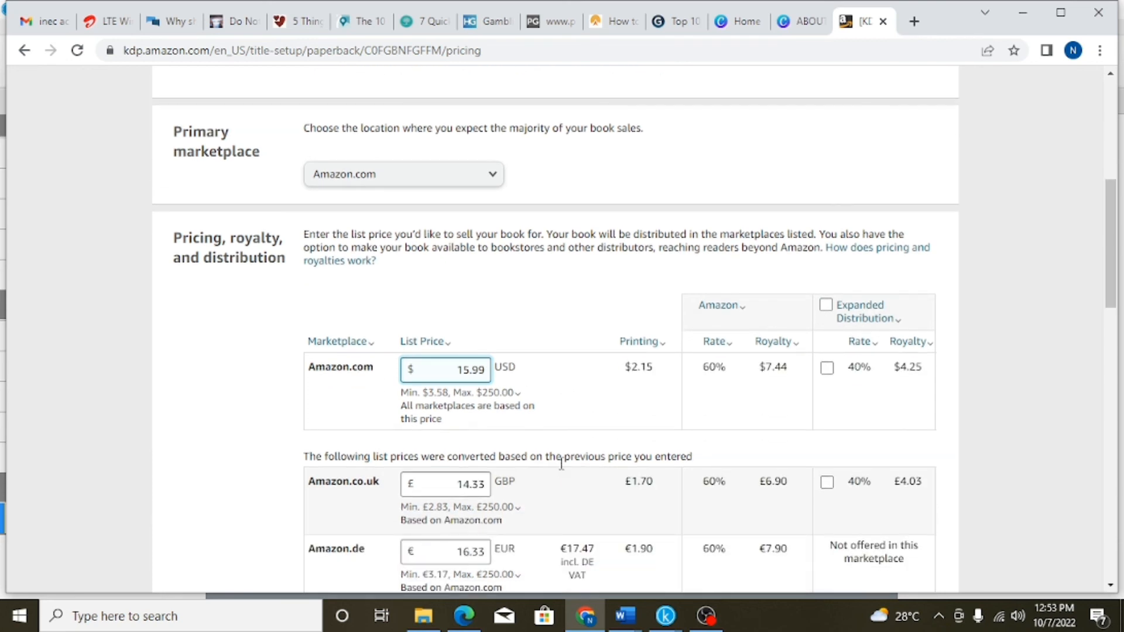
scroll(561, 463, down, 2)
scroll(561, 465, down, 5)
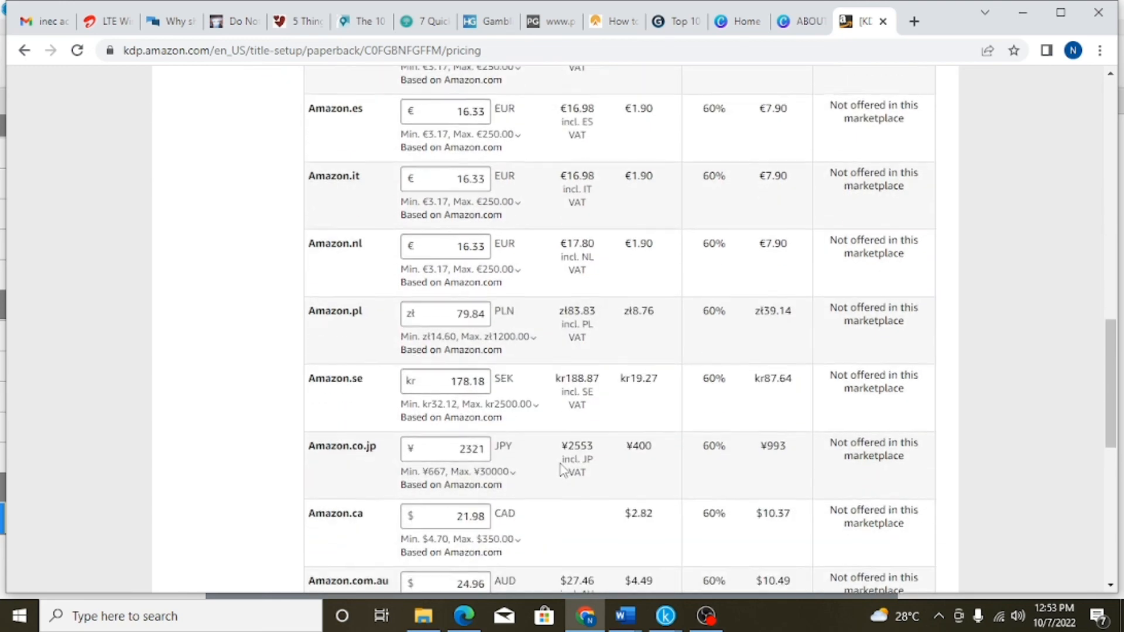
scroll(560, 468, down, 5)
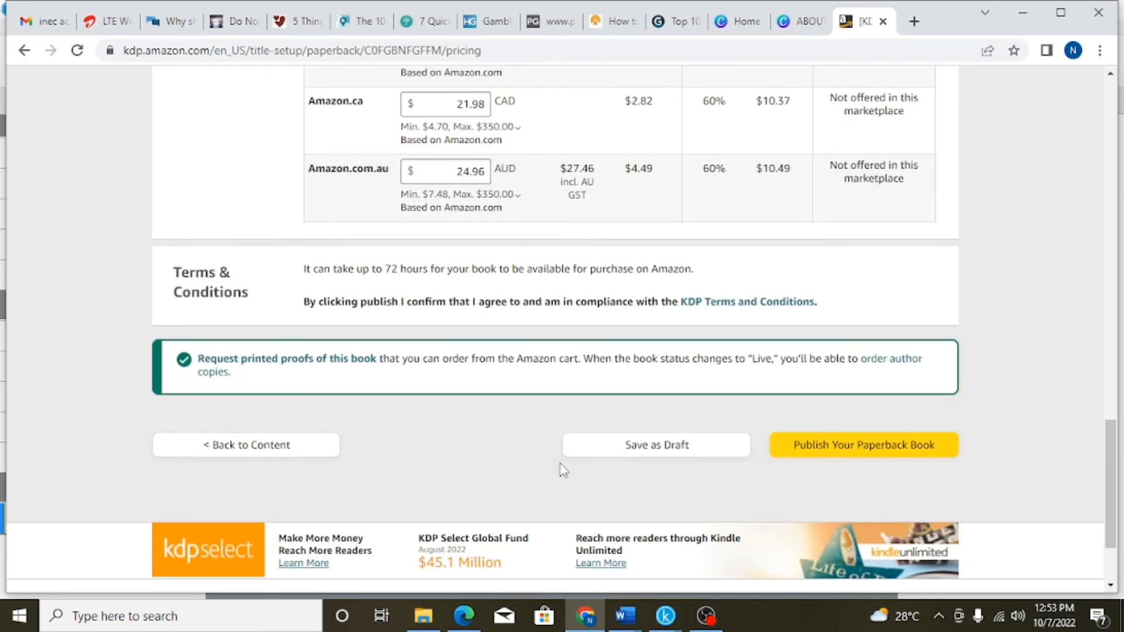
scroll(562, 468, up, 1)
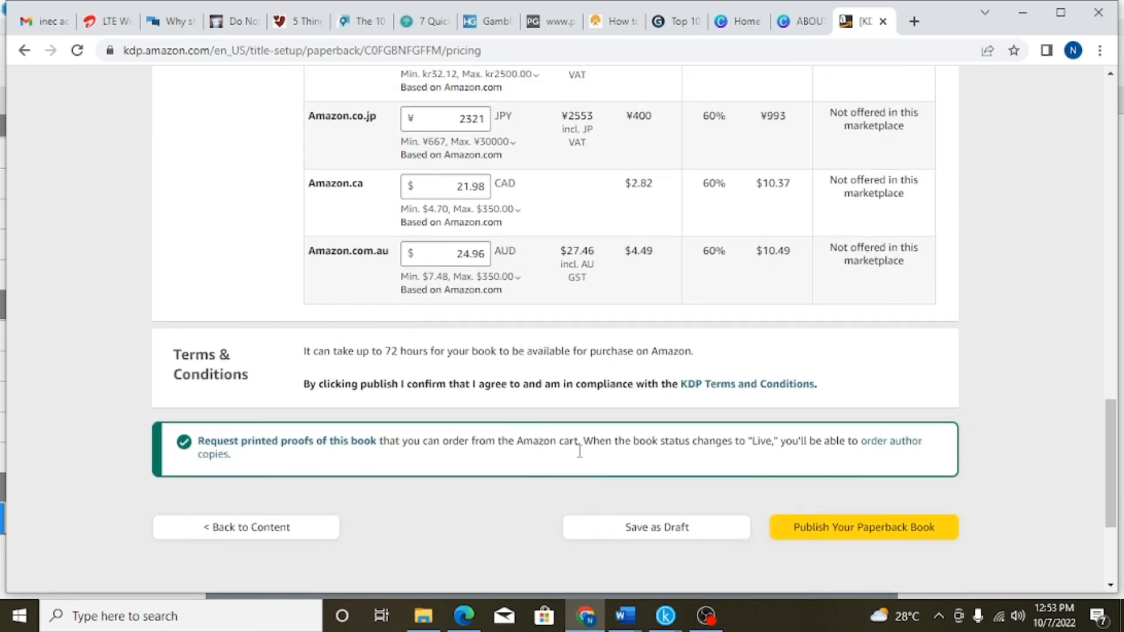
click(881, 536)
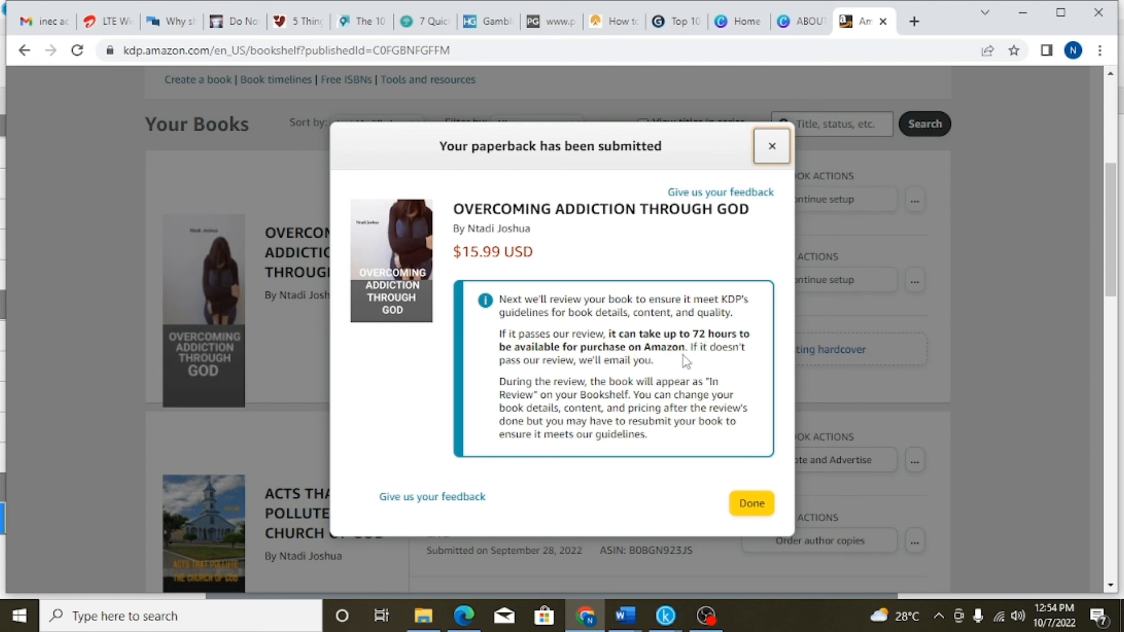
click(752, 503)
Check the publishing status details of the paperback and Kindle eBook editions of "OVERCOMING ADDICTION THROUGH GOD" on the bookshelf
scroll(522, 364, up, 1)
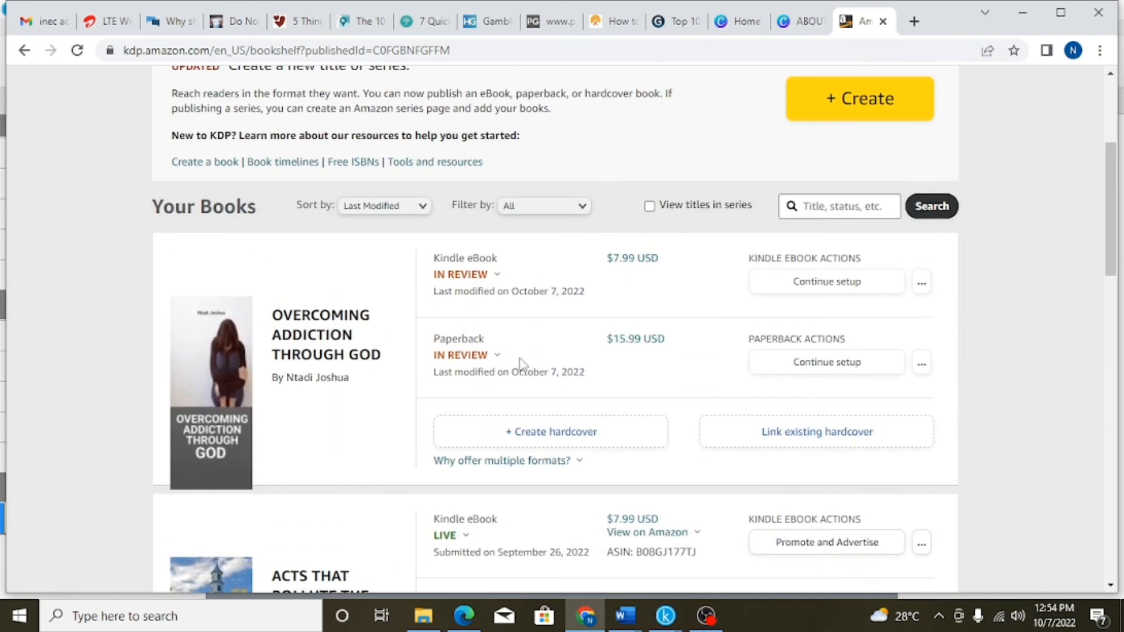
click(453, 358)
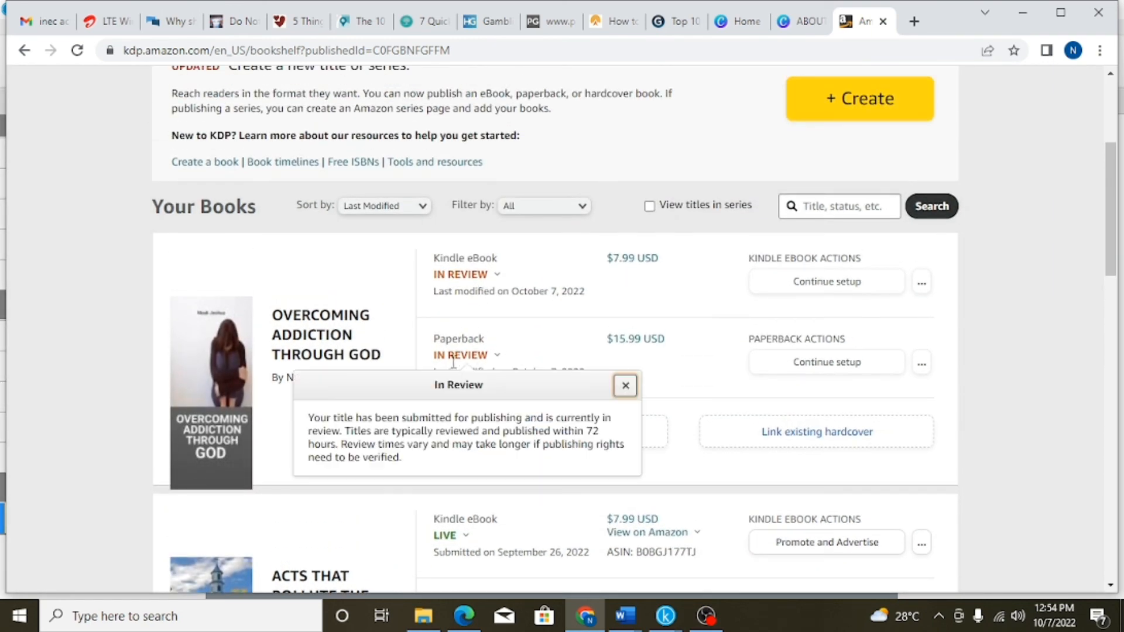
click(371, 326)
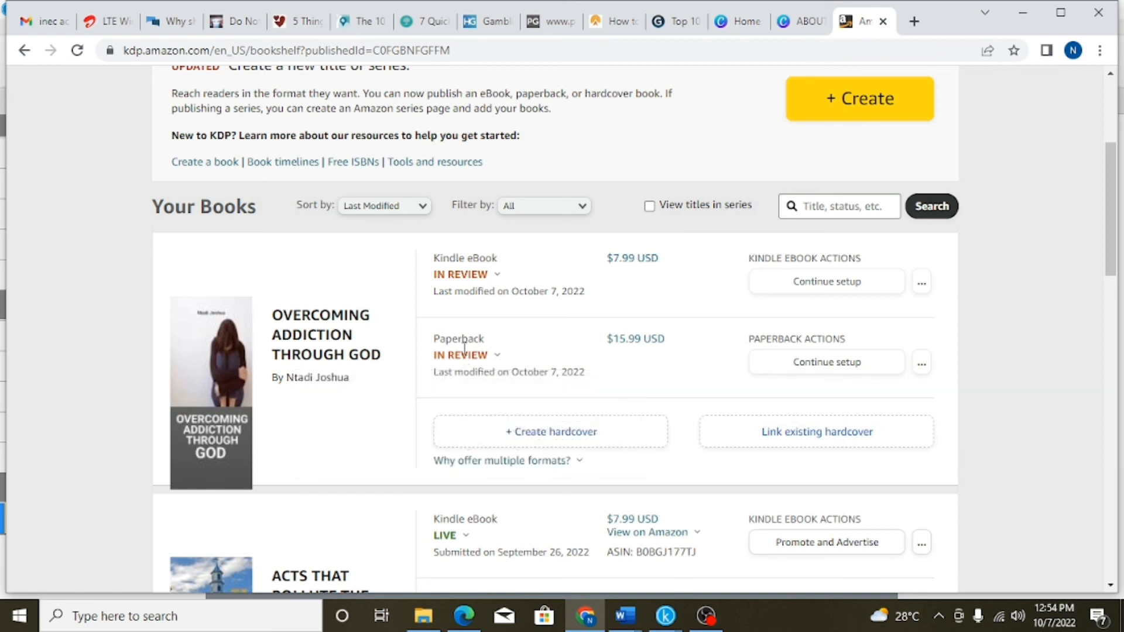
click(495, 275)
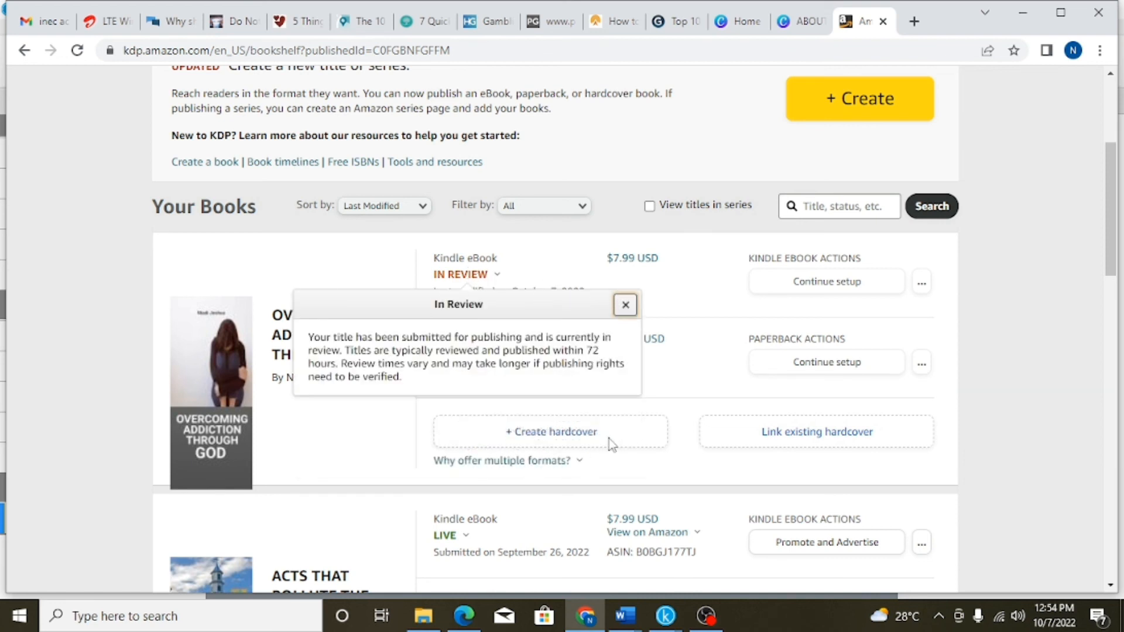
click(677, 282)
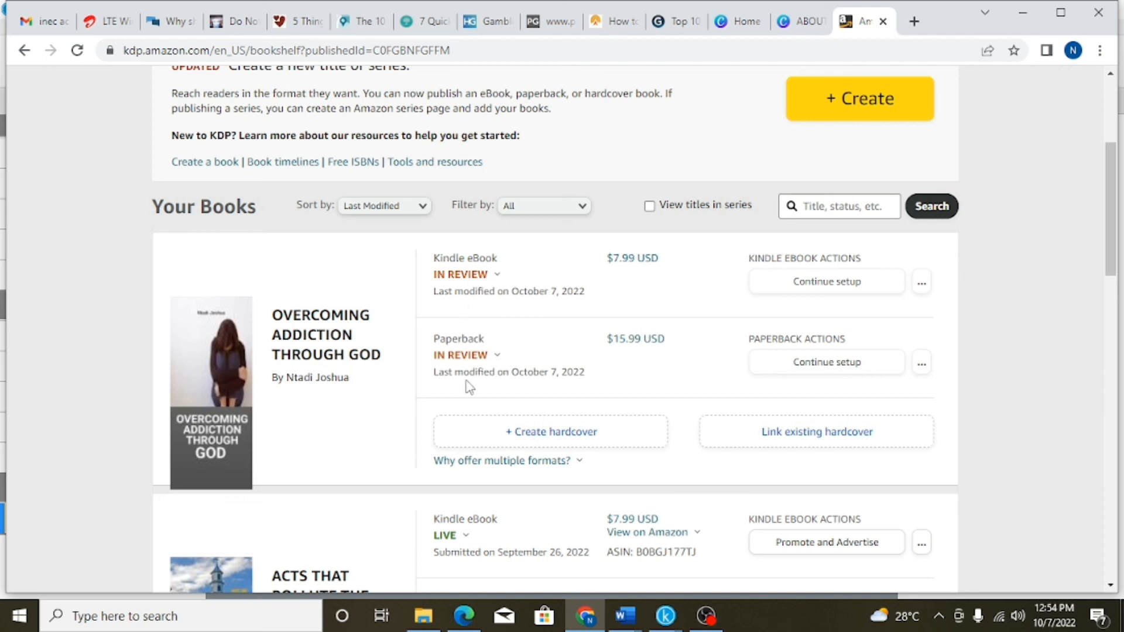
scroll(551, 332, down, 3)
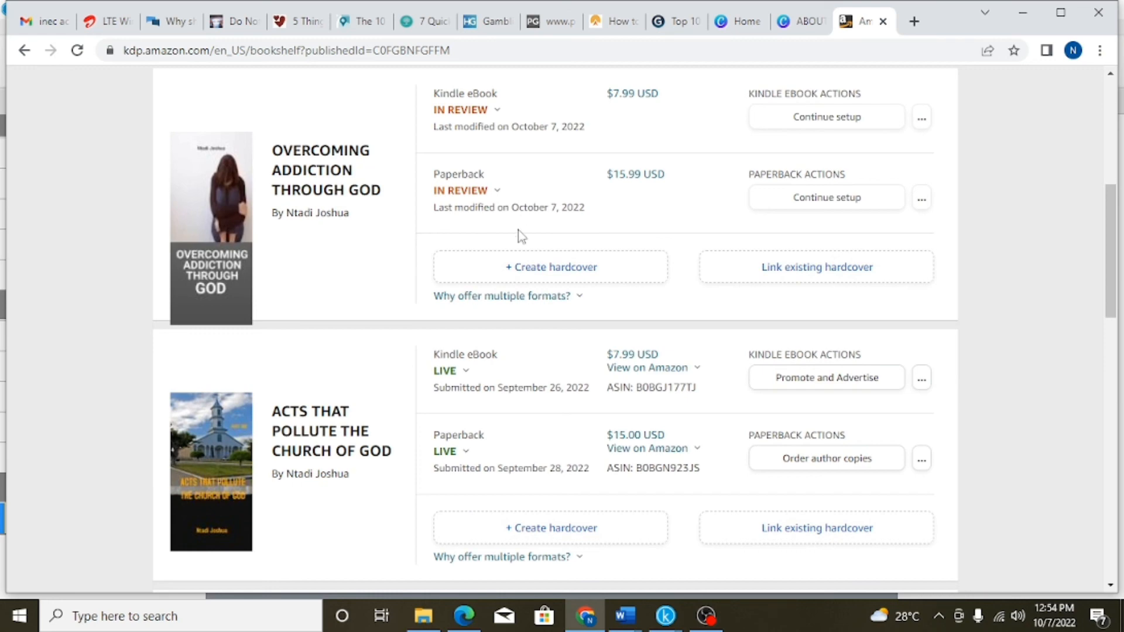
scroll(521, 242, down, 4)
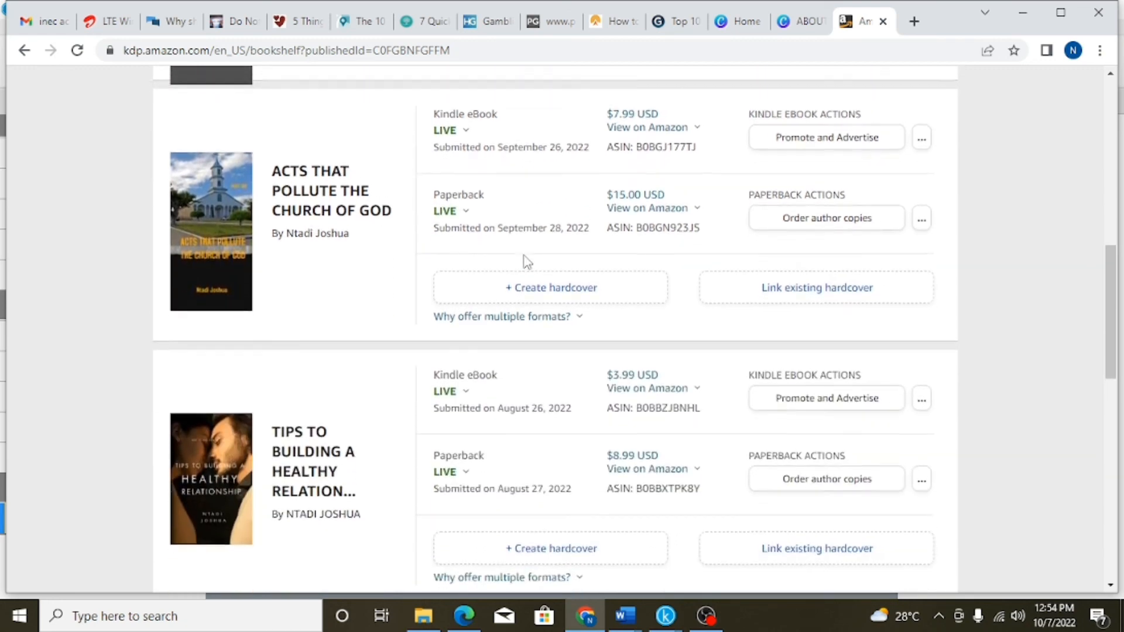
Look through the bookshelf to compare the editions, publishing statuses and prices of "OVERCOMING ADDICTION THROUGH GOD" with the other listed titles
scroll(527, 261, up, 6)
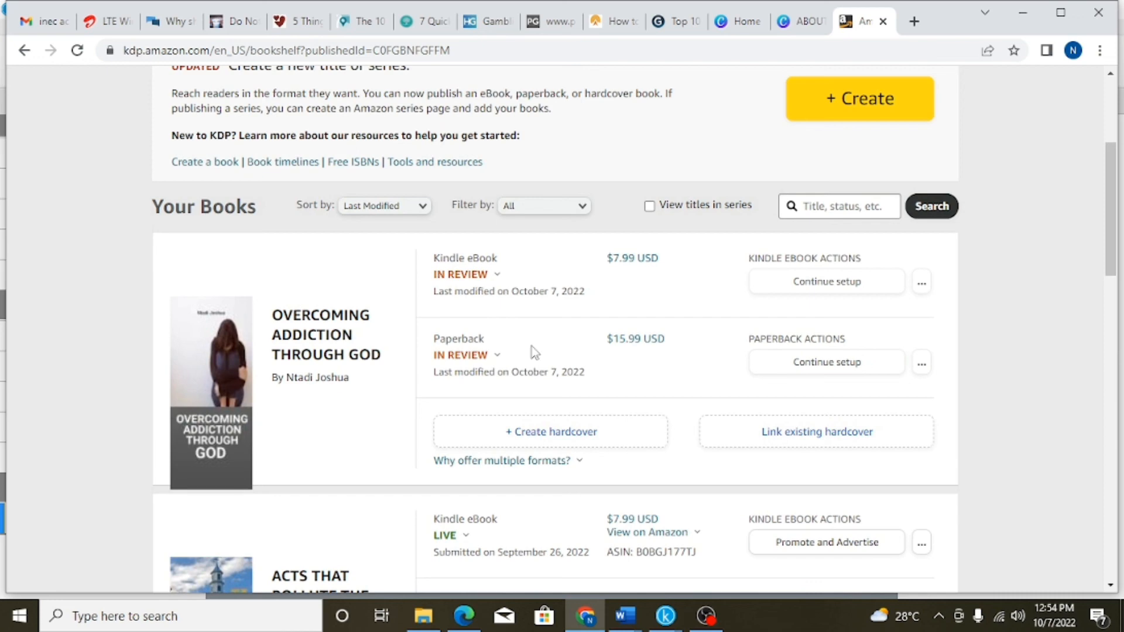
scroll(531, 346, down, 4)
scroll(531, 329, down, 5)
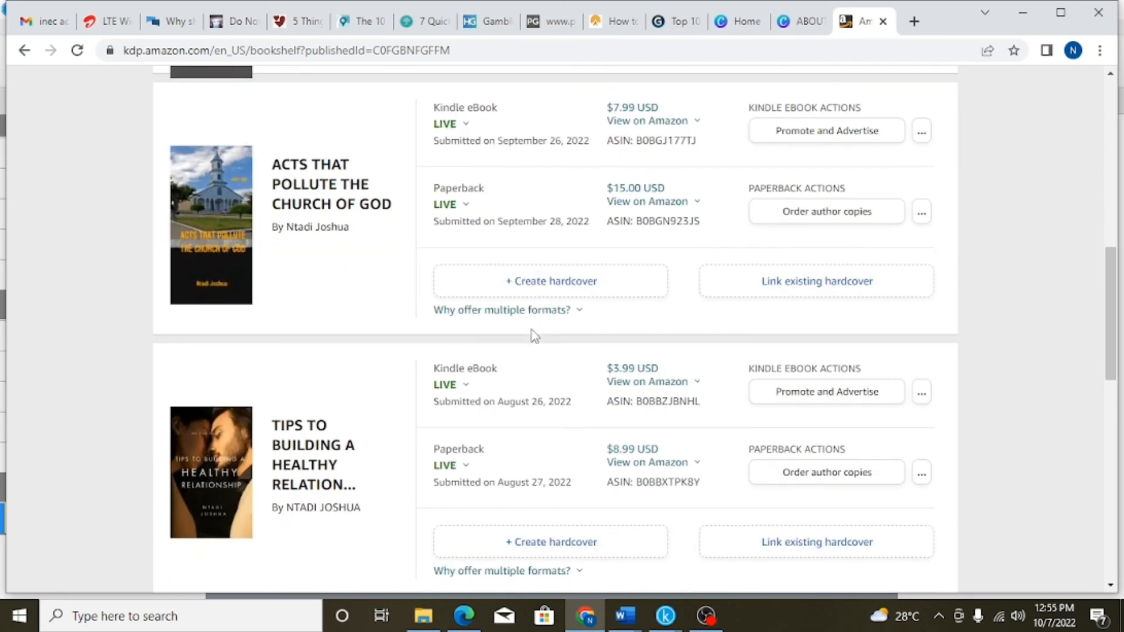
scroll(531, 329, up, 5)
scroll(531, 329, up, 4)
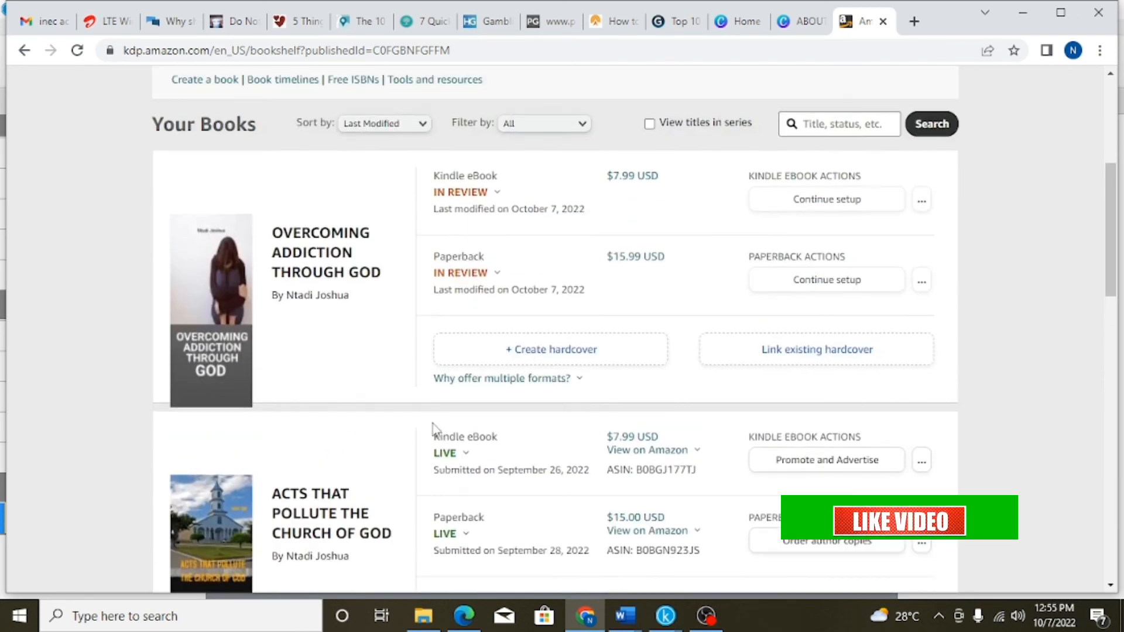
scroll(436, 441, down, 4)
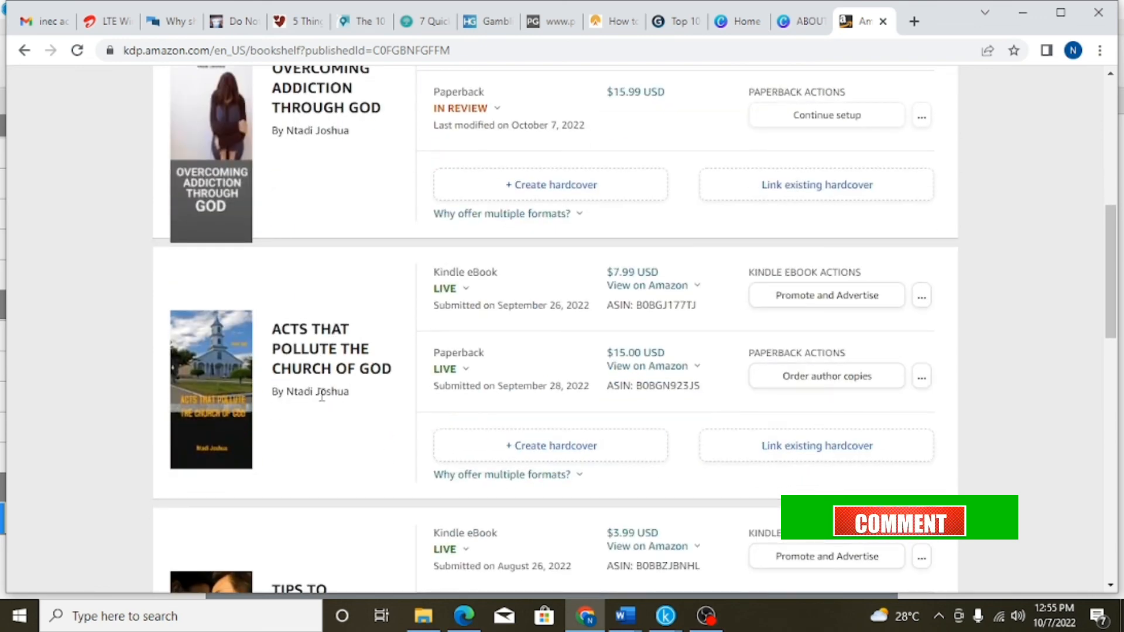
scroll(328, 389, down, 4)
scroll(341, 383, down, 4)
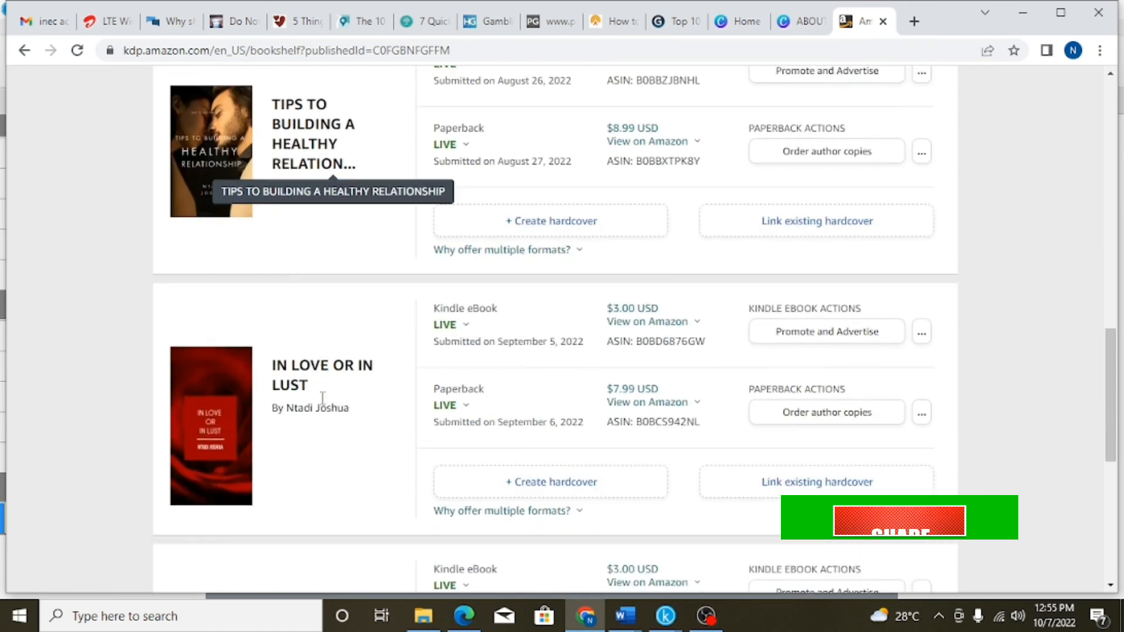
scroll(386, 379, down, 5)
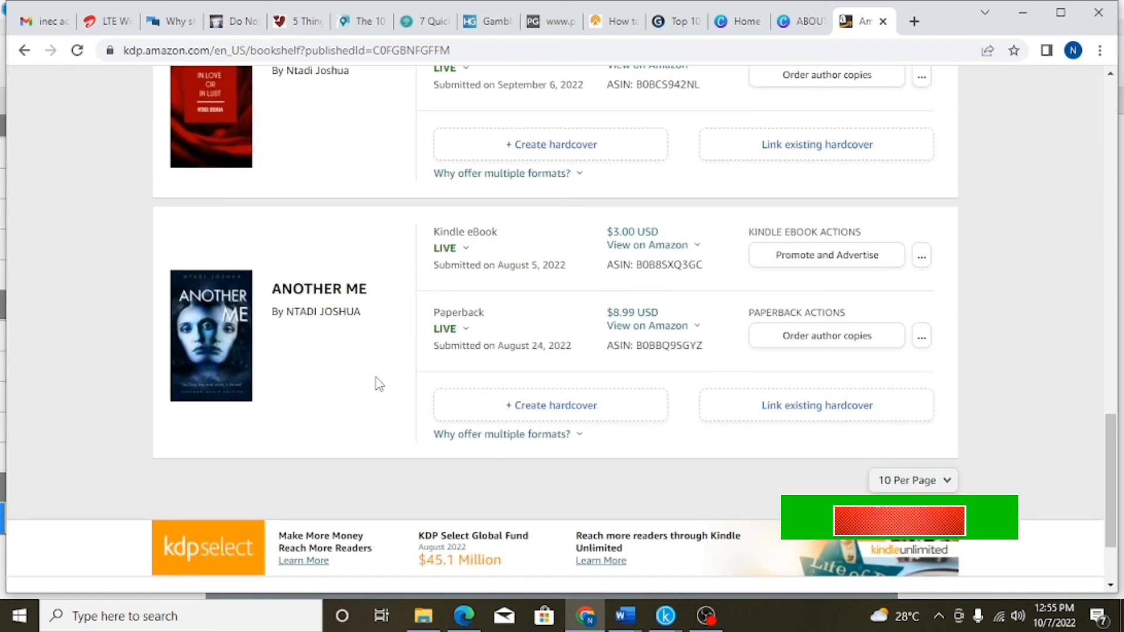
scroll(440, 339, up, 15)
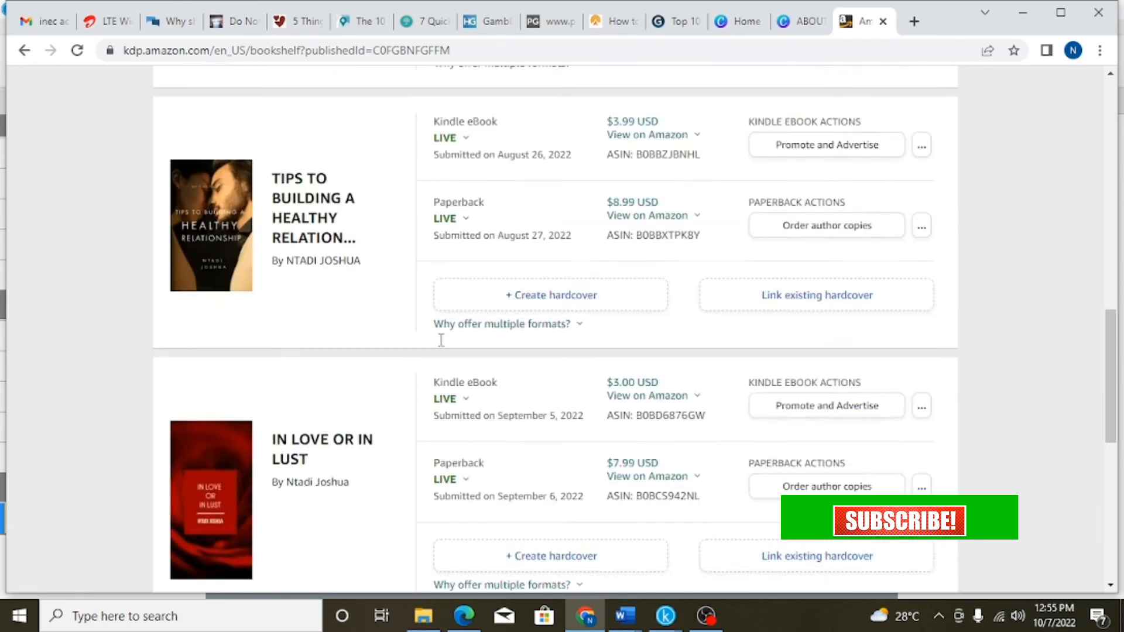
scroll(441, 339, up, 4)
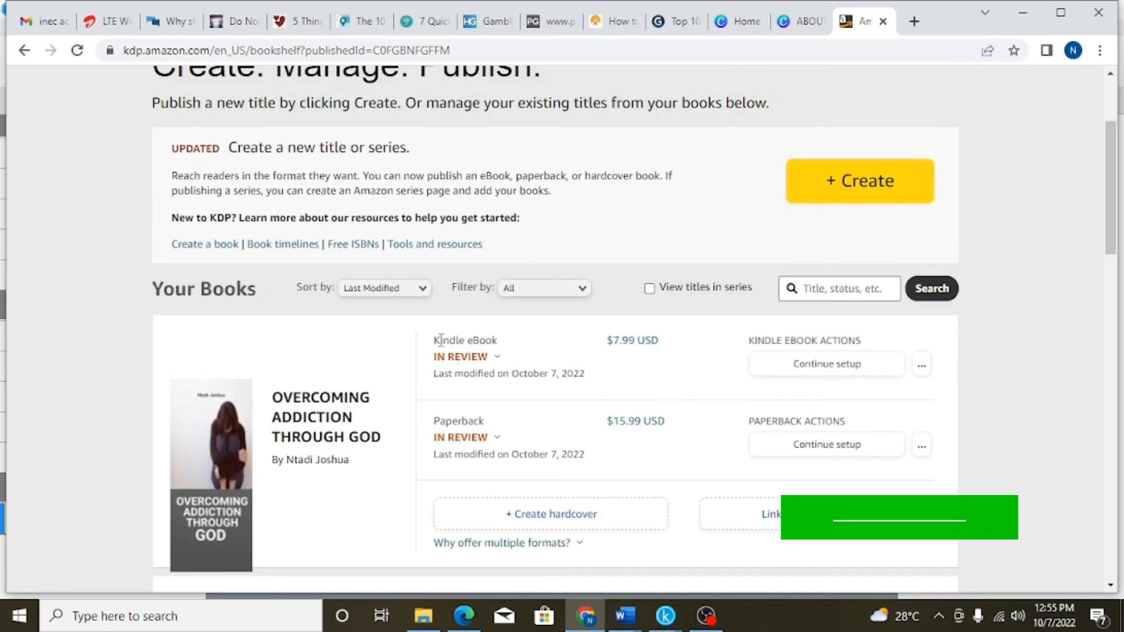
scroll(636, 399, down, 3)
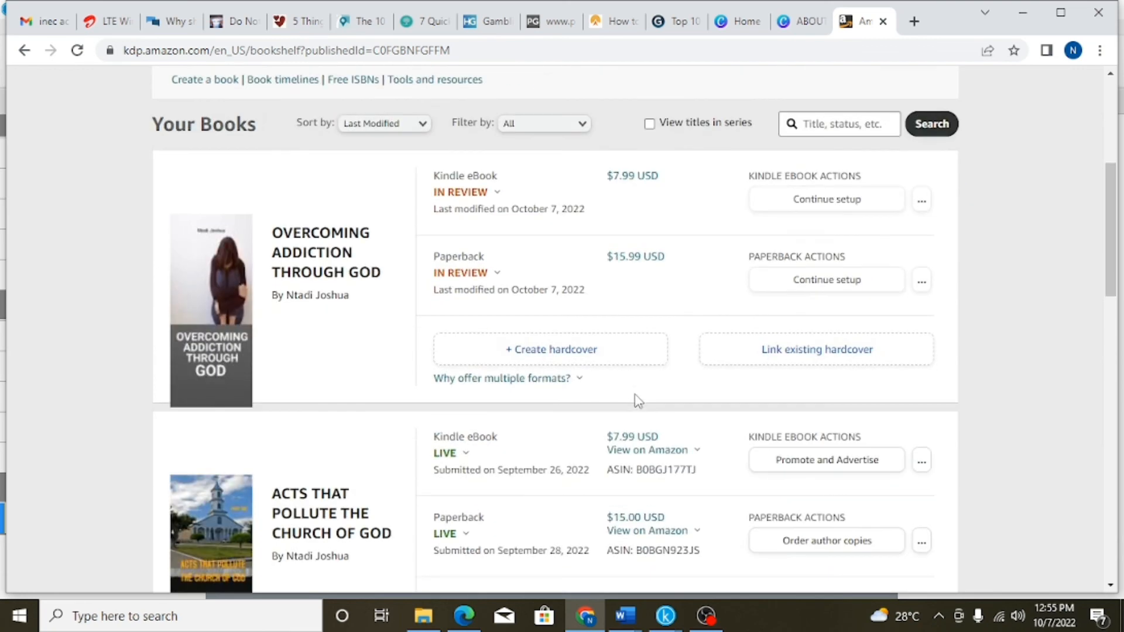
scroll(686, 409, down, 7)
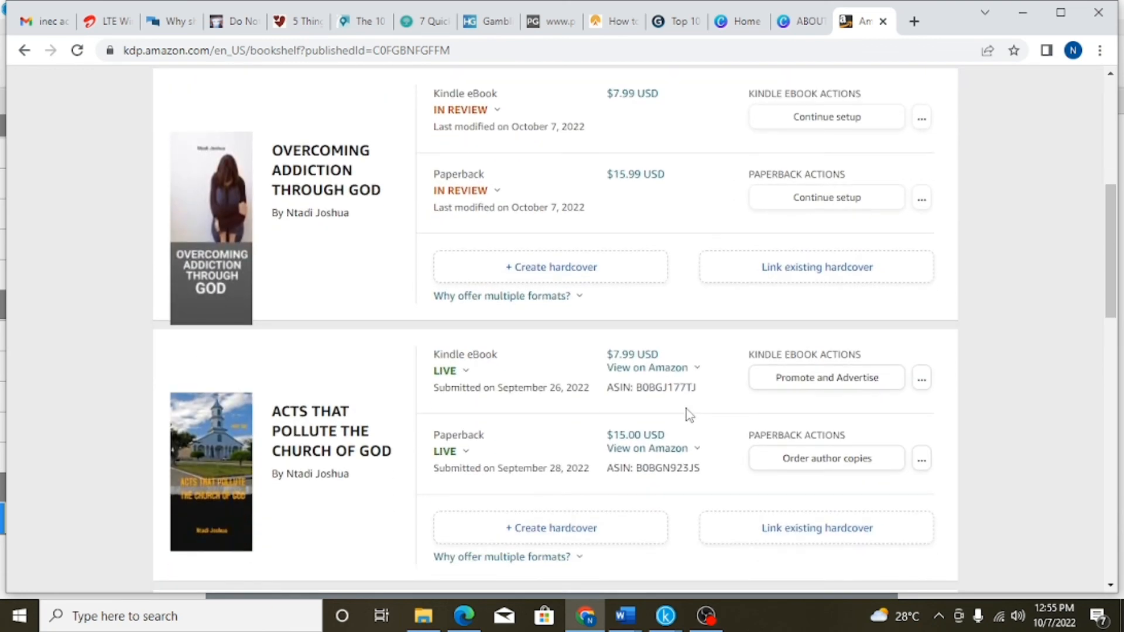
scroll(686, 409, up, 12)
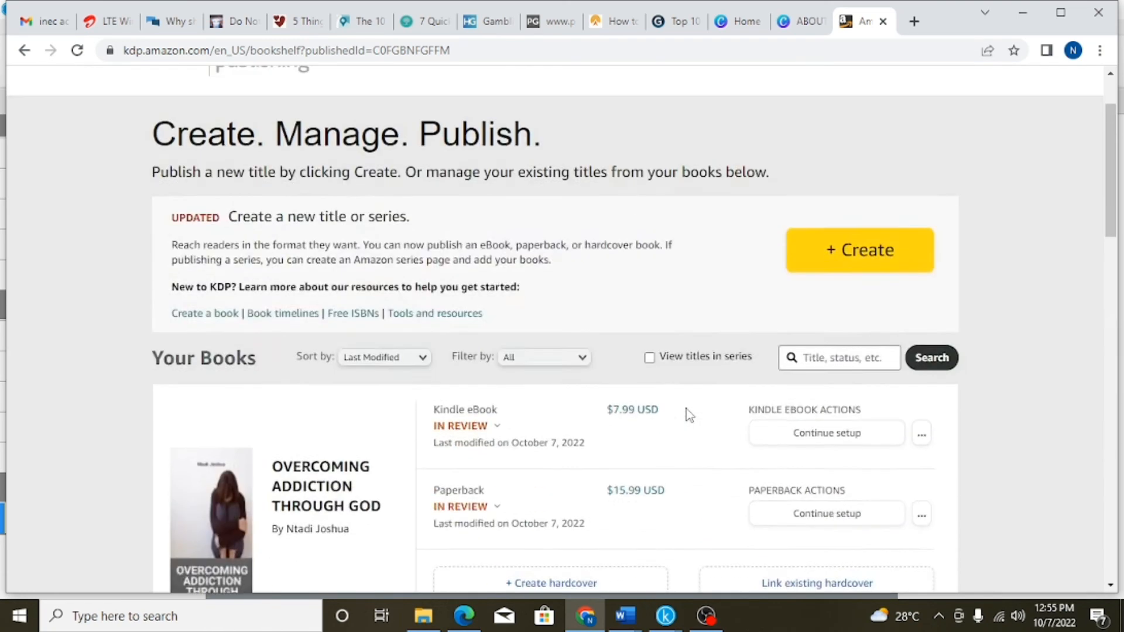
scroll(635, 414, down, 4)
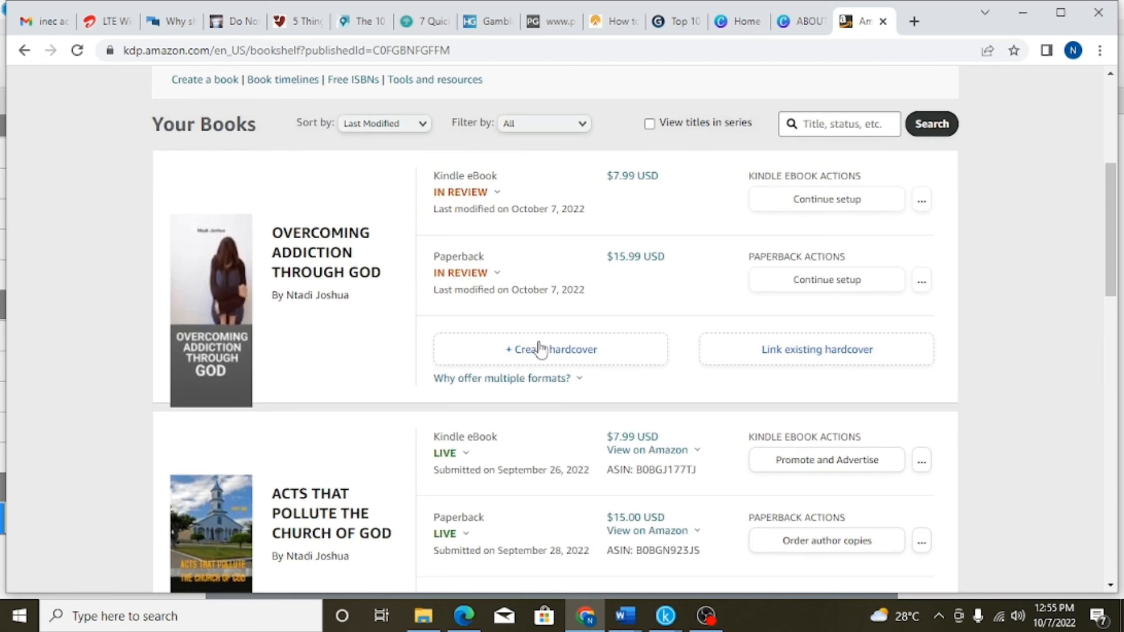
scroll(539, 347, down, 3)
scroll(539, 346, down, 1)
scroll(539, 346, down, 3)
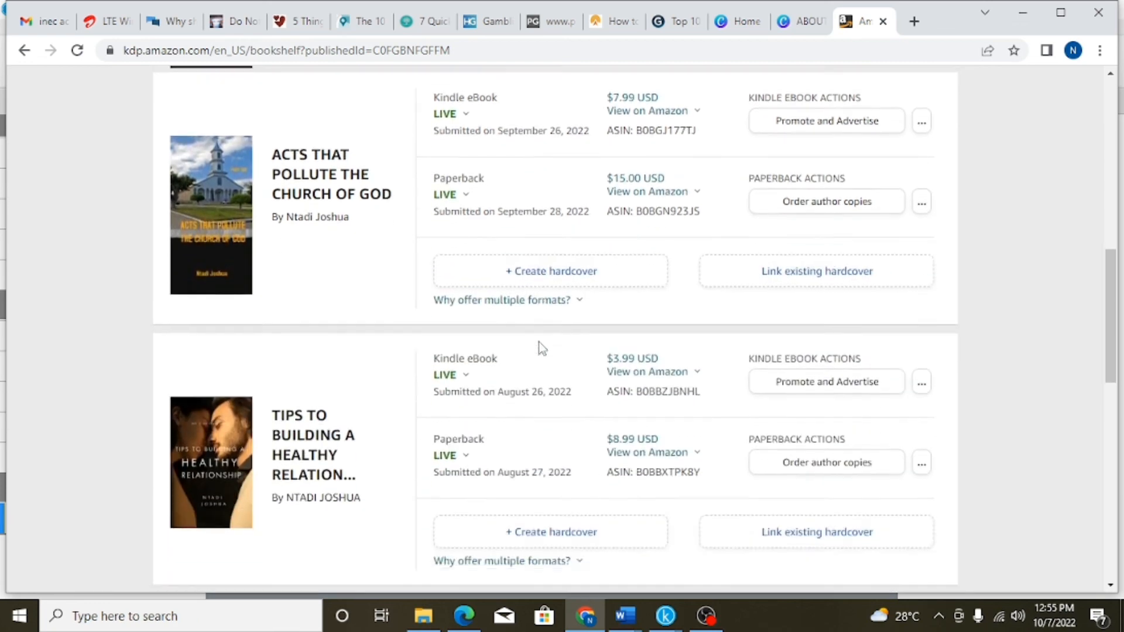
scroll(540, 346, down, 6)
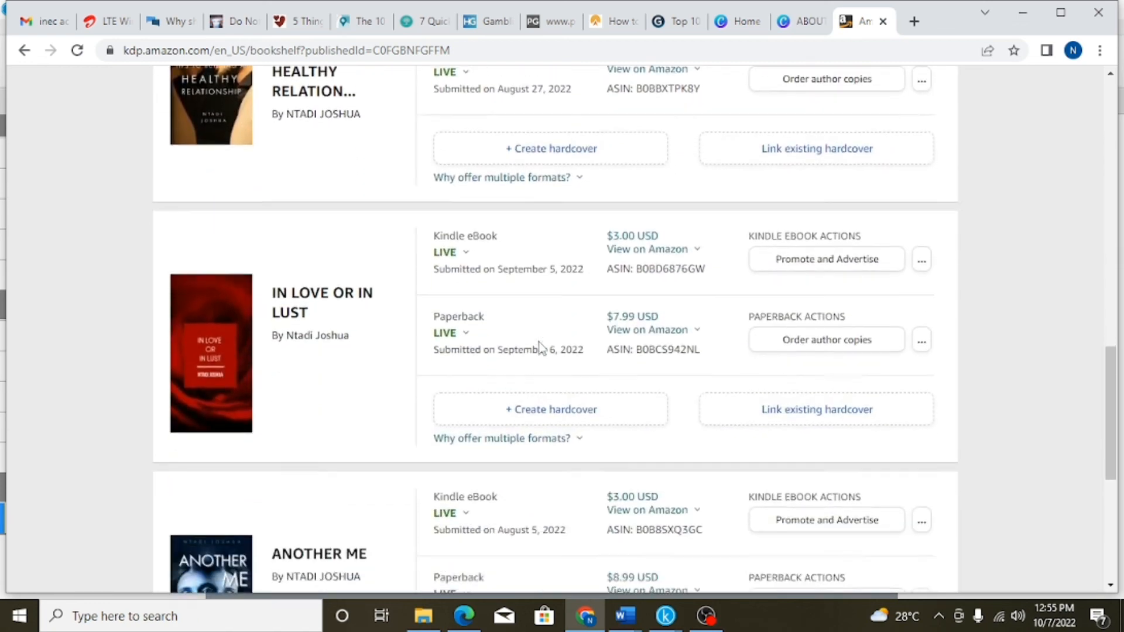